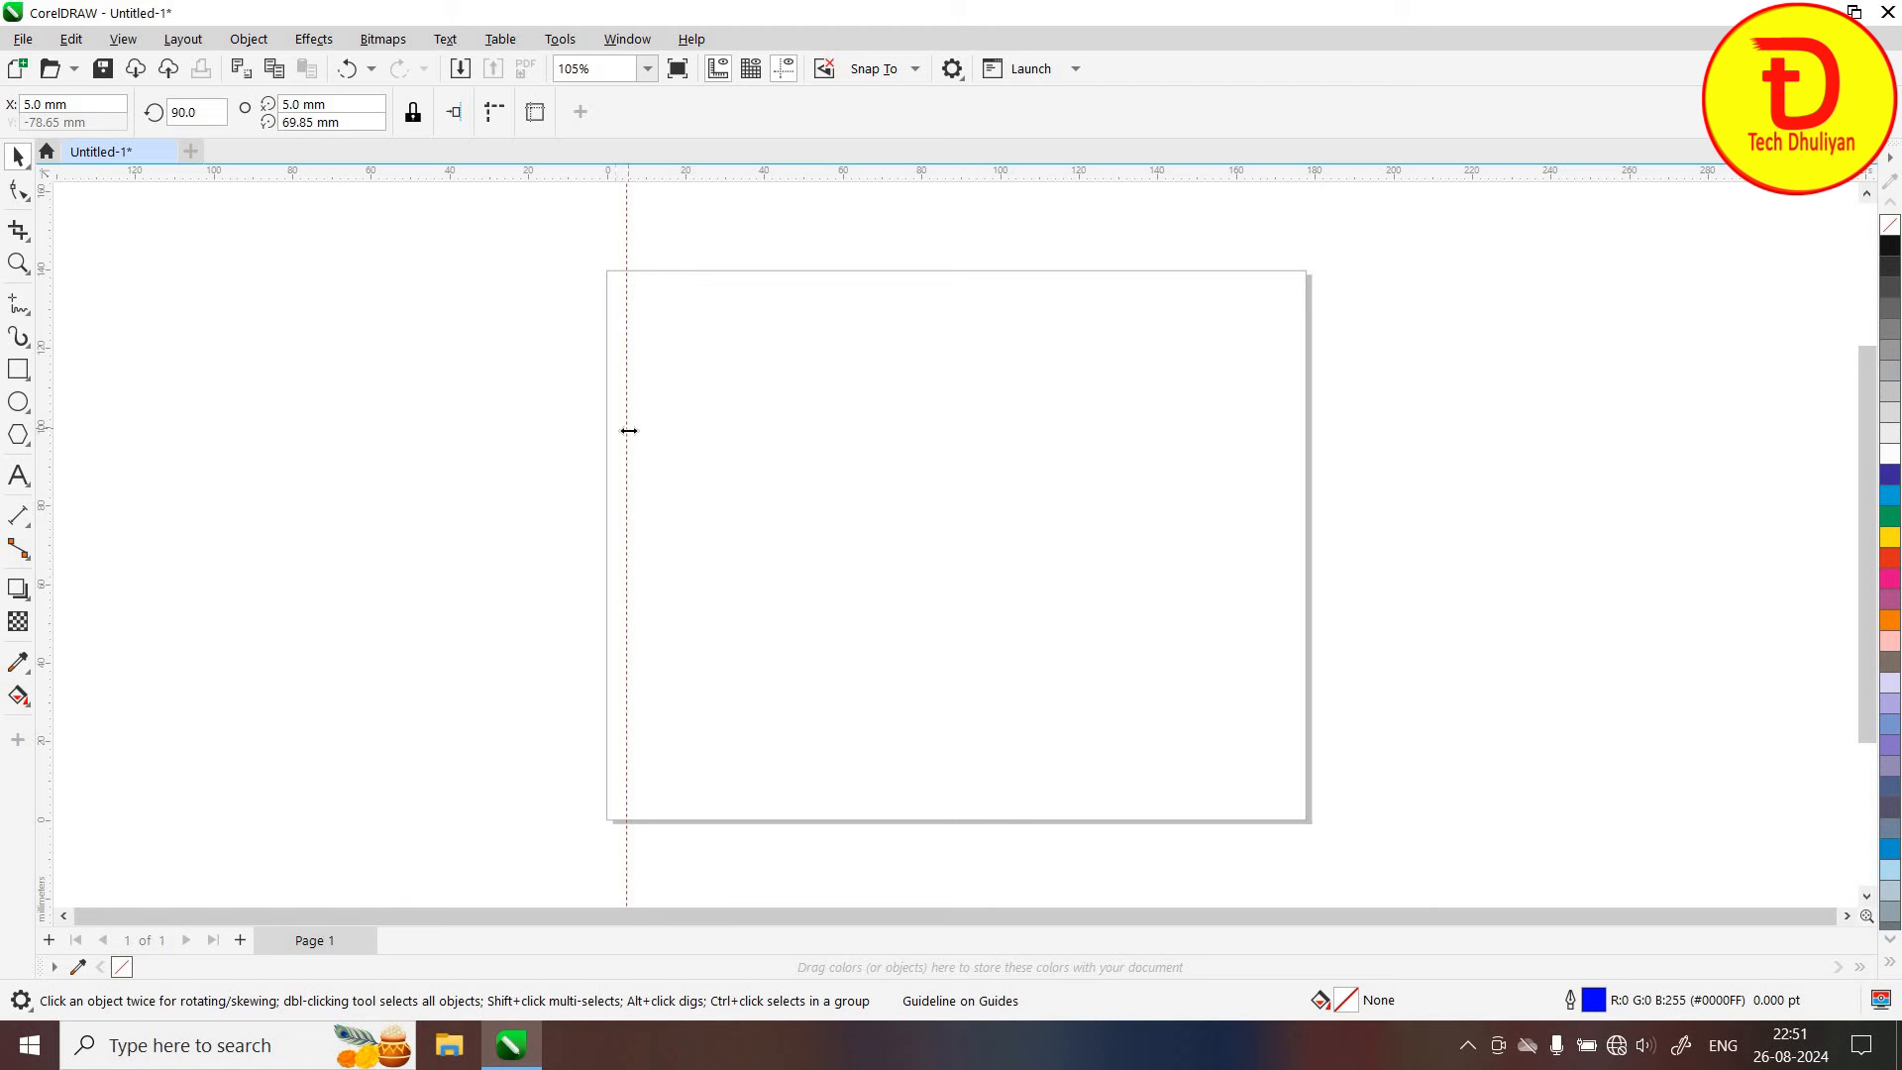
Add a vertical guideline at 172.8 mm, 5 mm inside the right page edge
{"action": "left_click", "coordinate": [874, 444]}
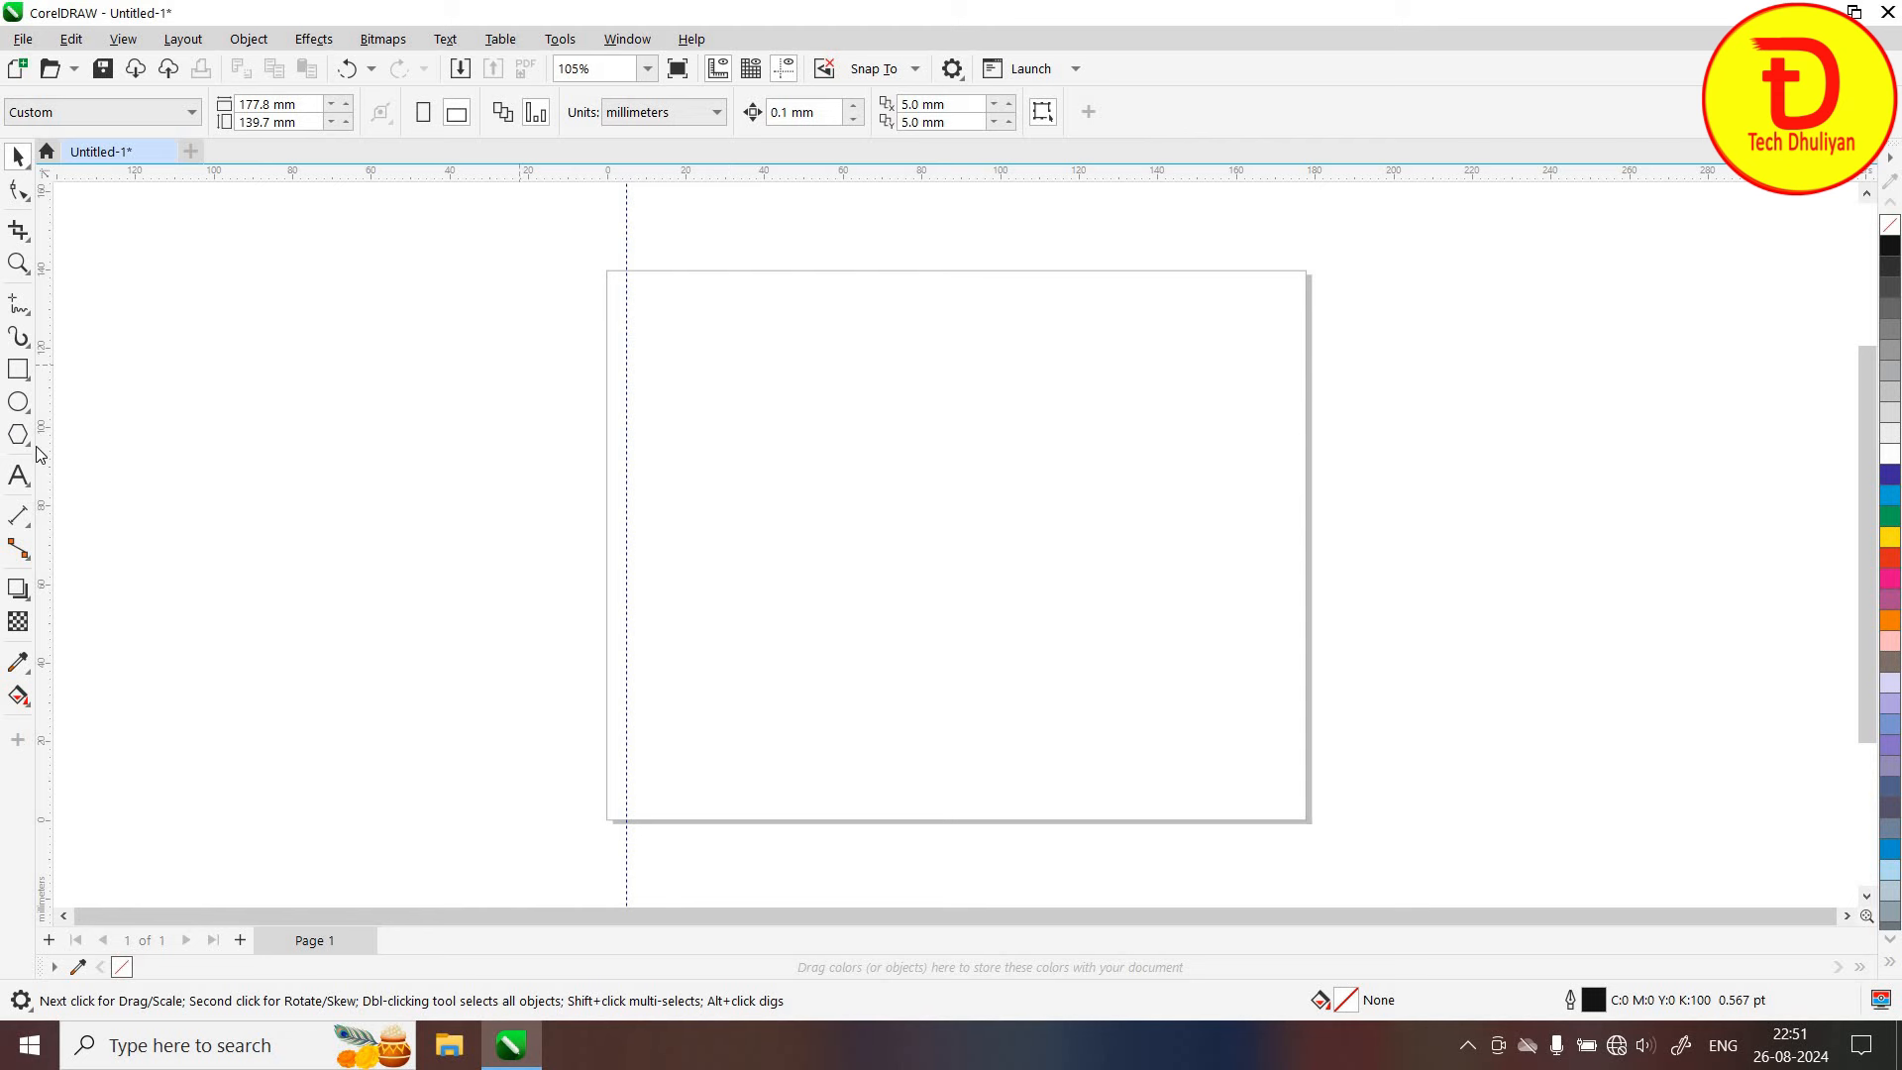
{"action": "left_click_drag", "start_coordinate": [553, 531], "coordinate": [1037, 550]}
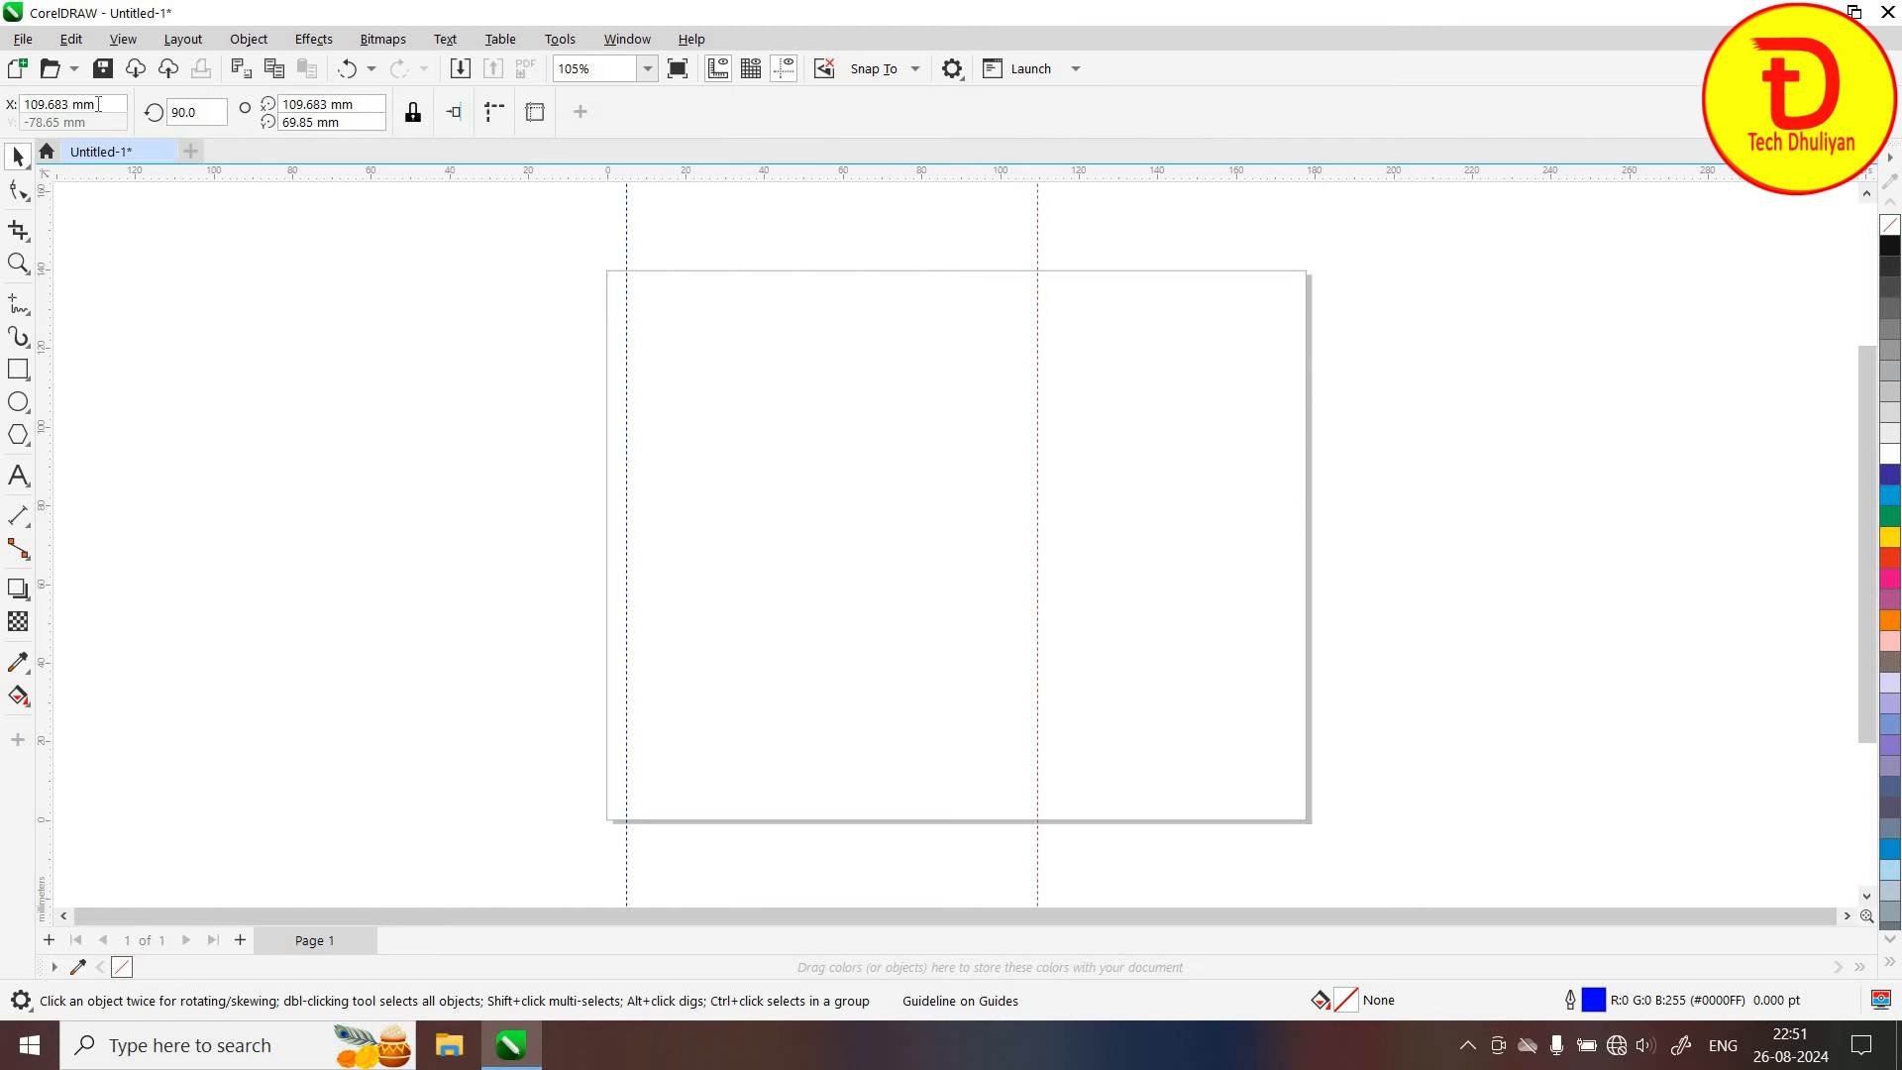
{"action": "left_click_drag", "start_coordinate": [124, 104], "coordinate": [5, 121]}
{"action": "type", "text": "177.8-5"}
{"action": "key", "text": "Return"}
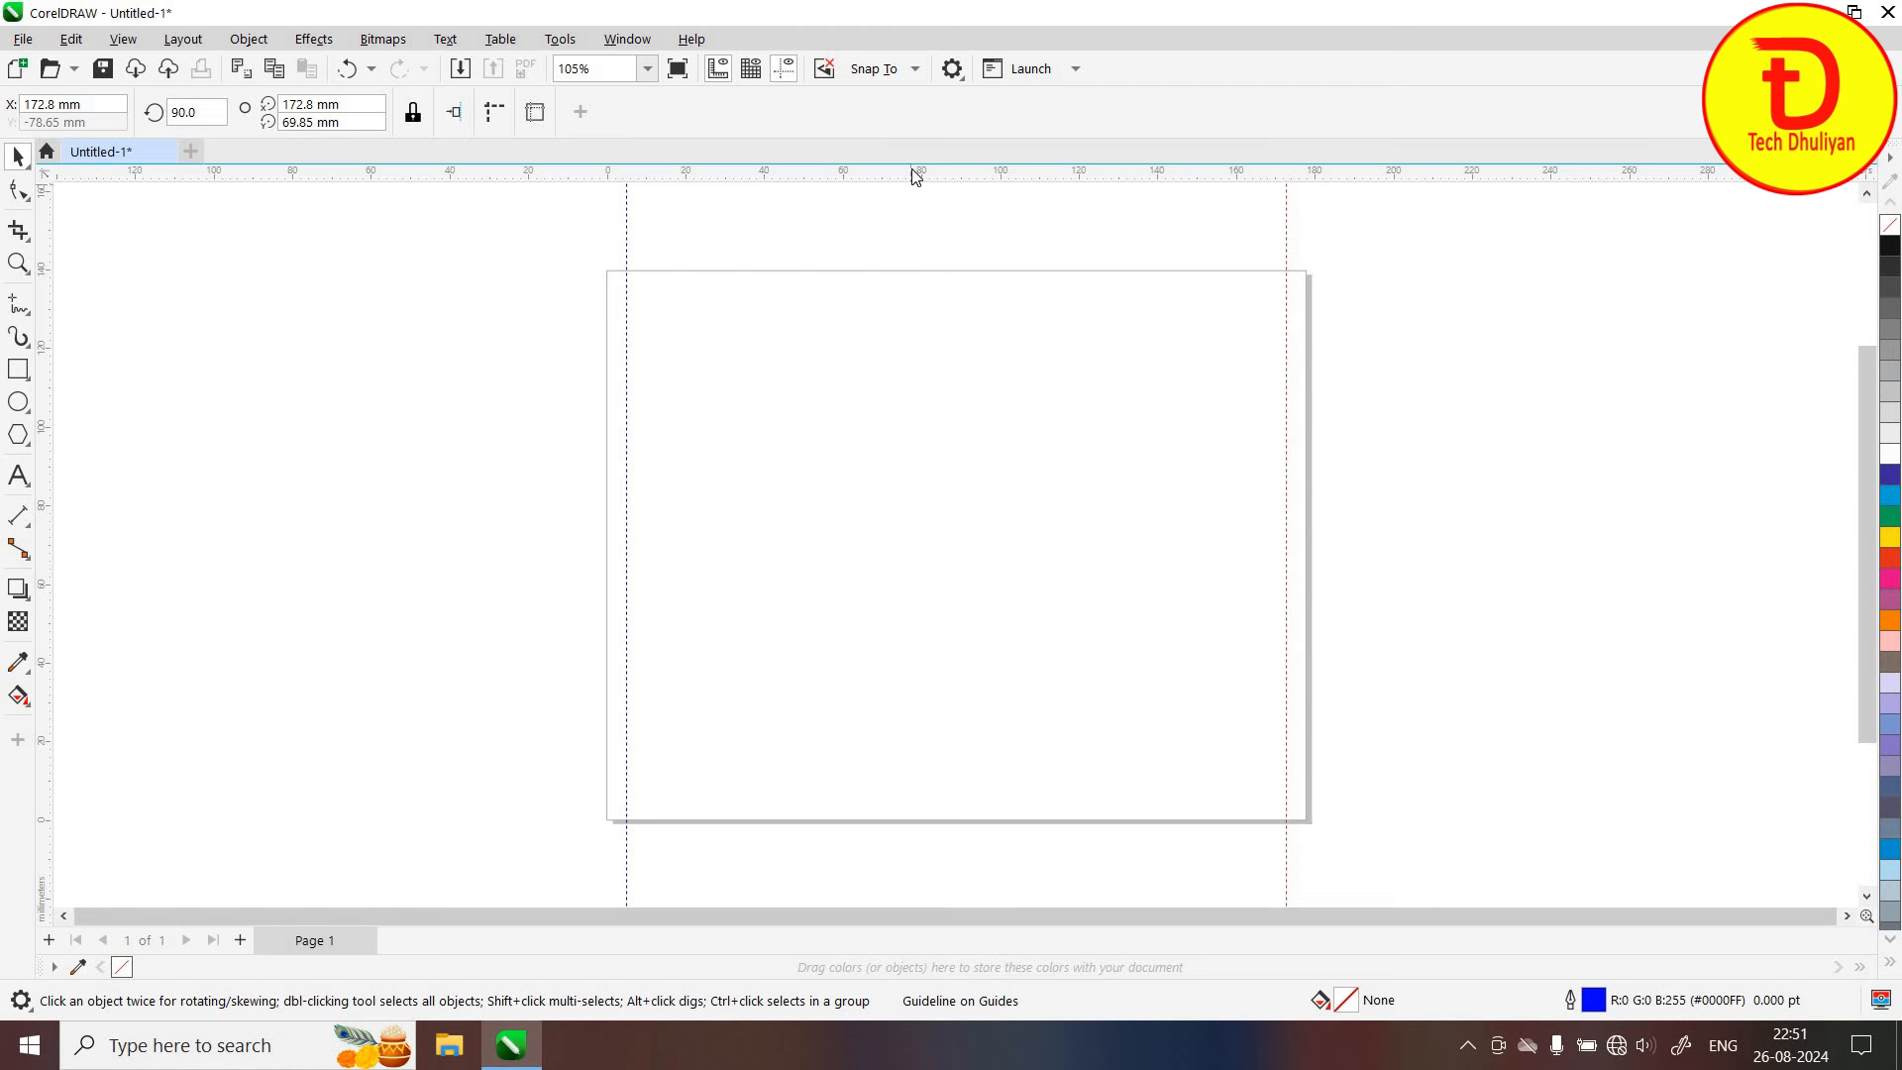
Add a horizontal guideline at Y 5 mm above the bottom page edge
{"action": "left_click_drag", "start_coordinate": [917, 177], "coordinate": [912, 551]}
{"action": "left_click_drag", "start_coordinate": [896, 809], "coordinate": [895, 799]}
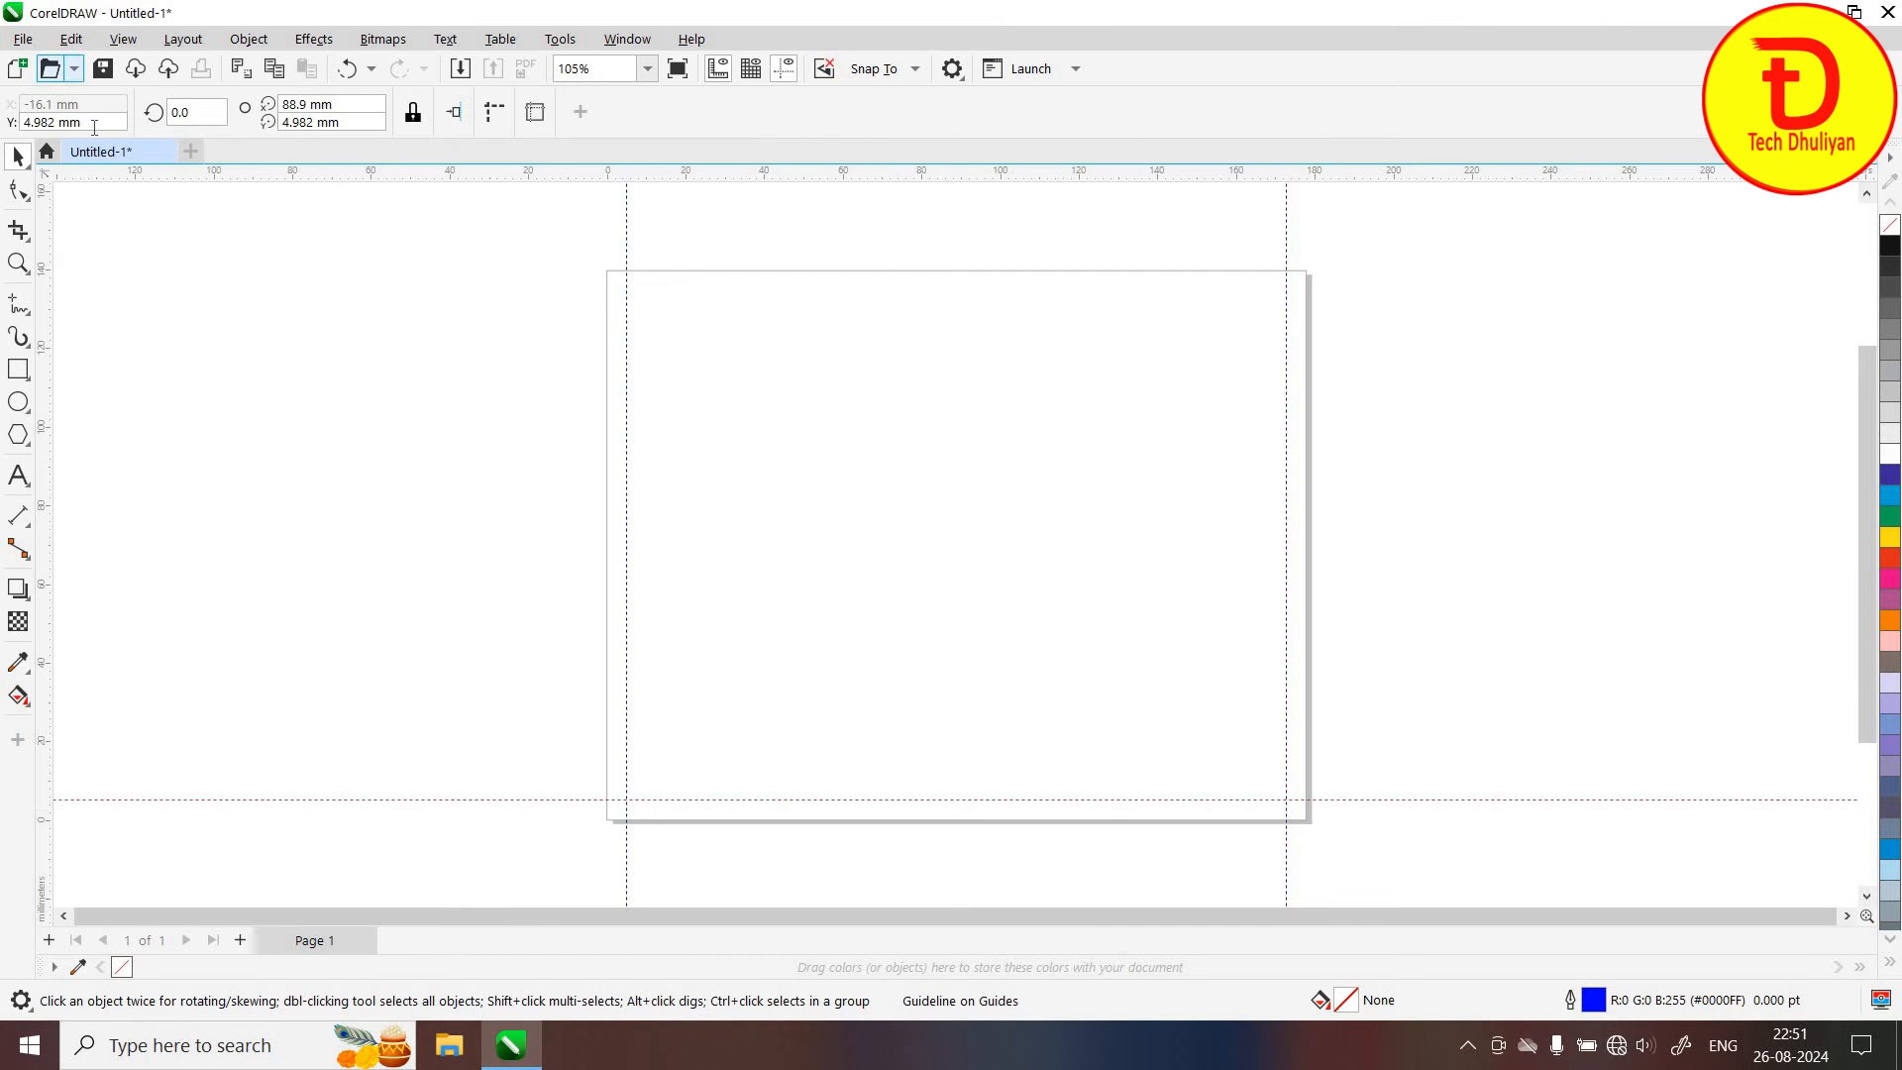
{"action": "left_click", "coordinate": [24, 122]}
{"action": "type", "text": "5"}
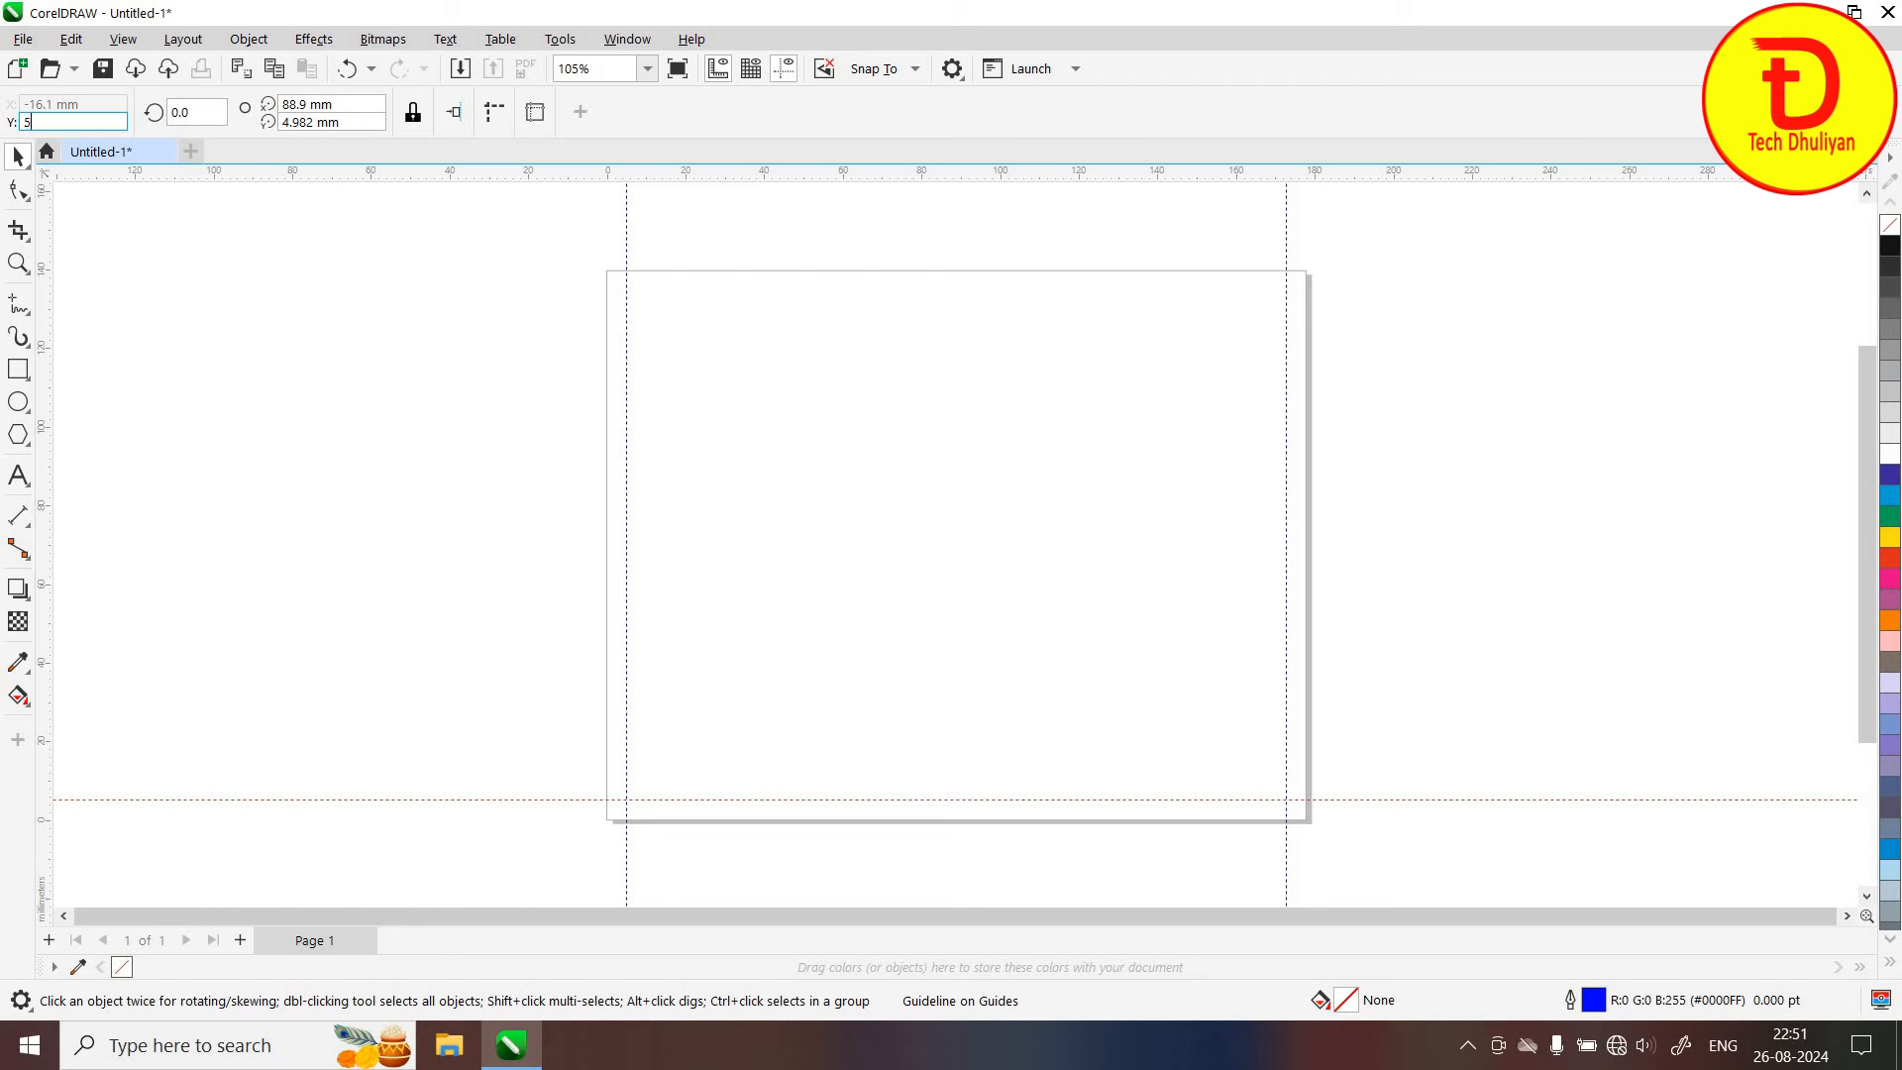
{"action": "key", "text": "Return"}
{"action": "left_click", "coordinate": [865, 526]}
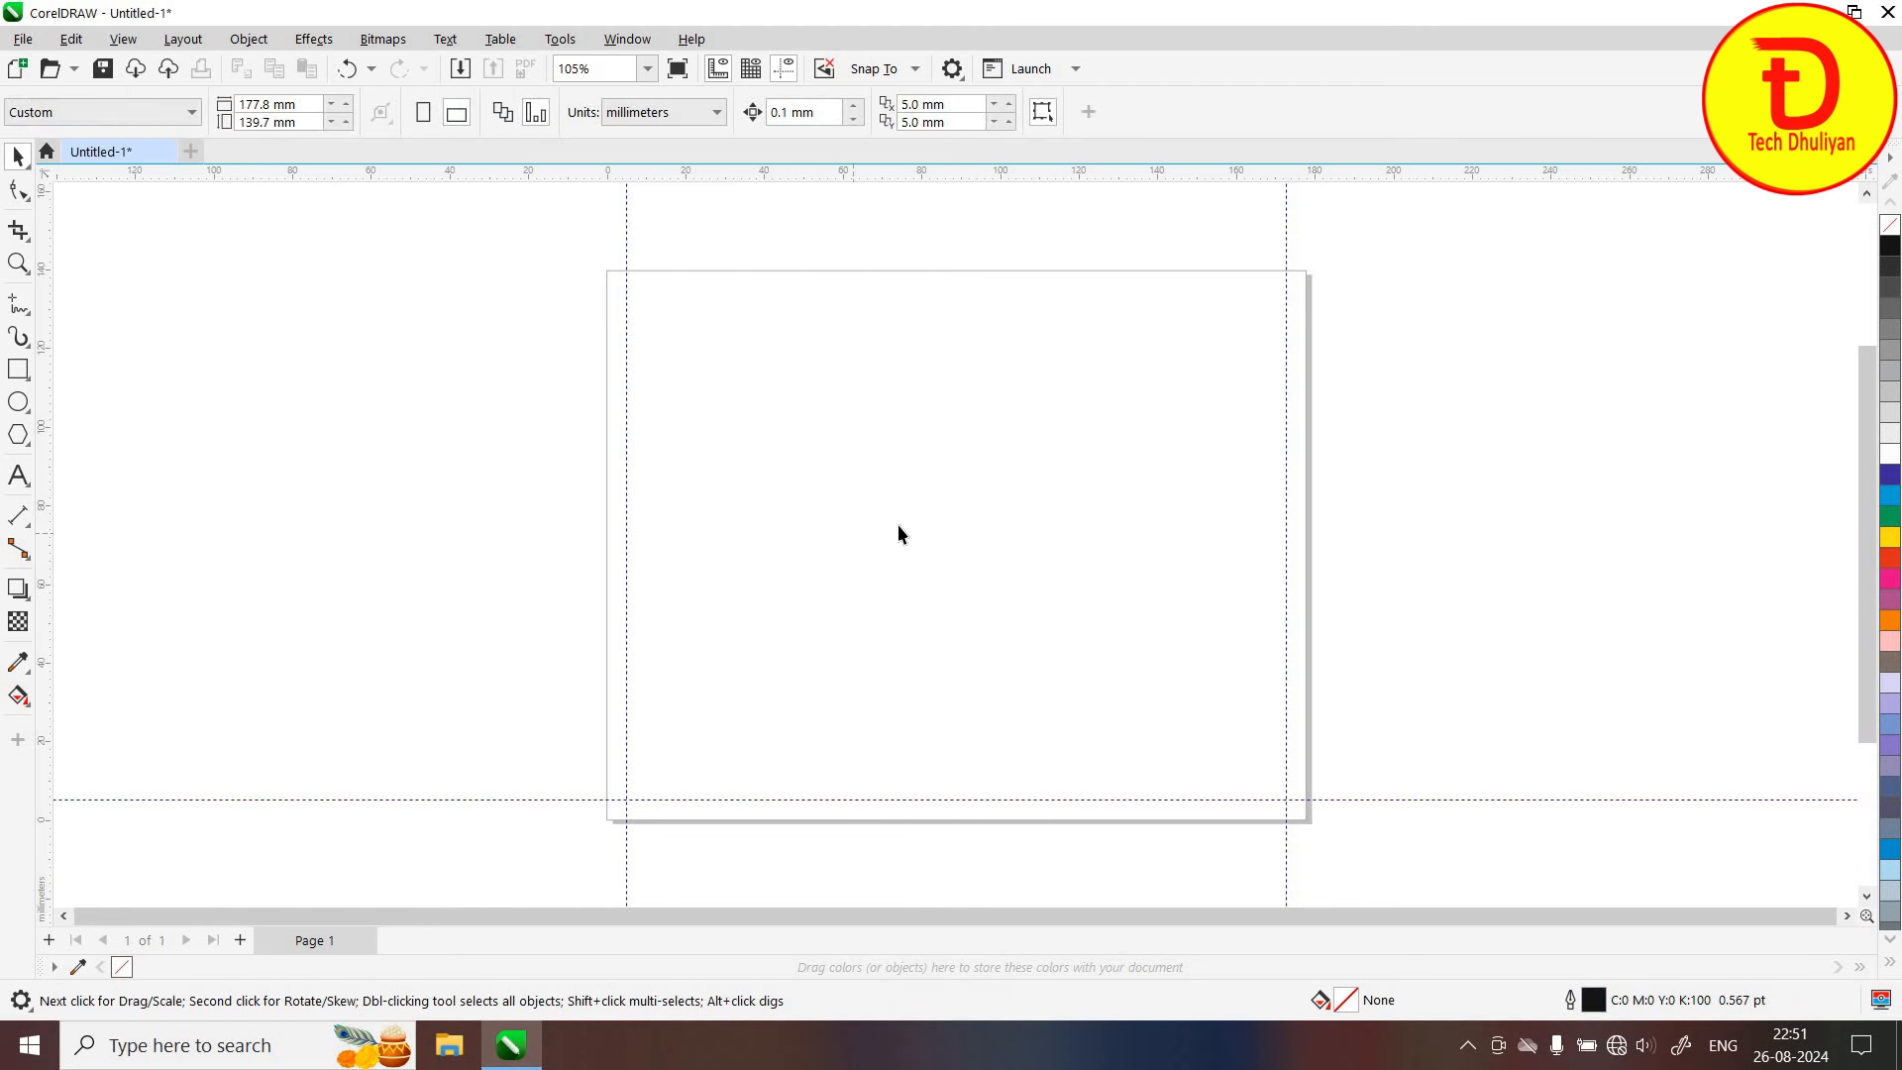
Add a horizontal guideline at 139.7-5 (134.7 mm), 5 mm below the top edge
{"action": "left_click", "coordinate": [269, 124]}
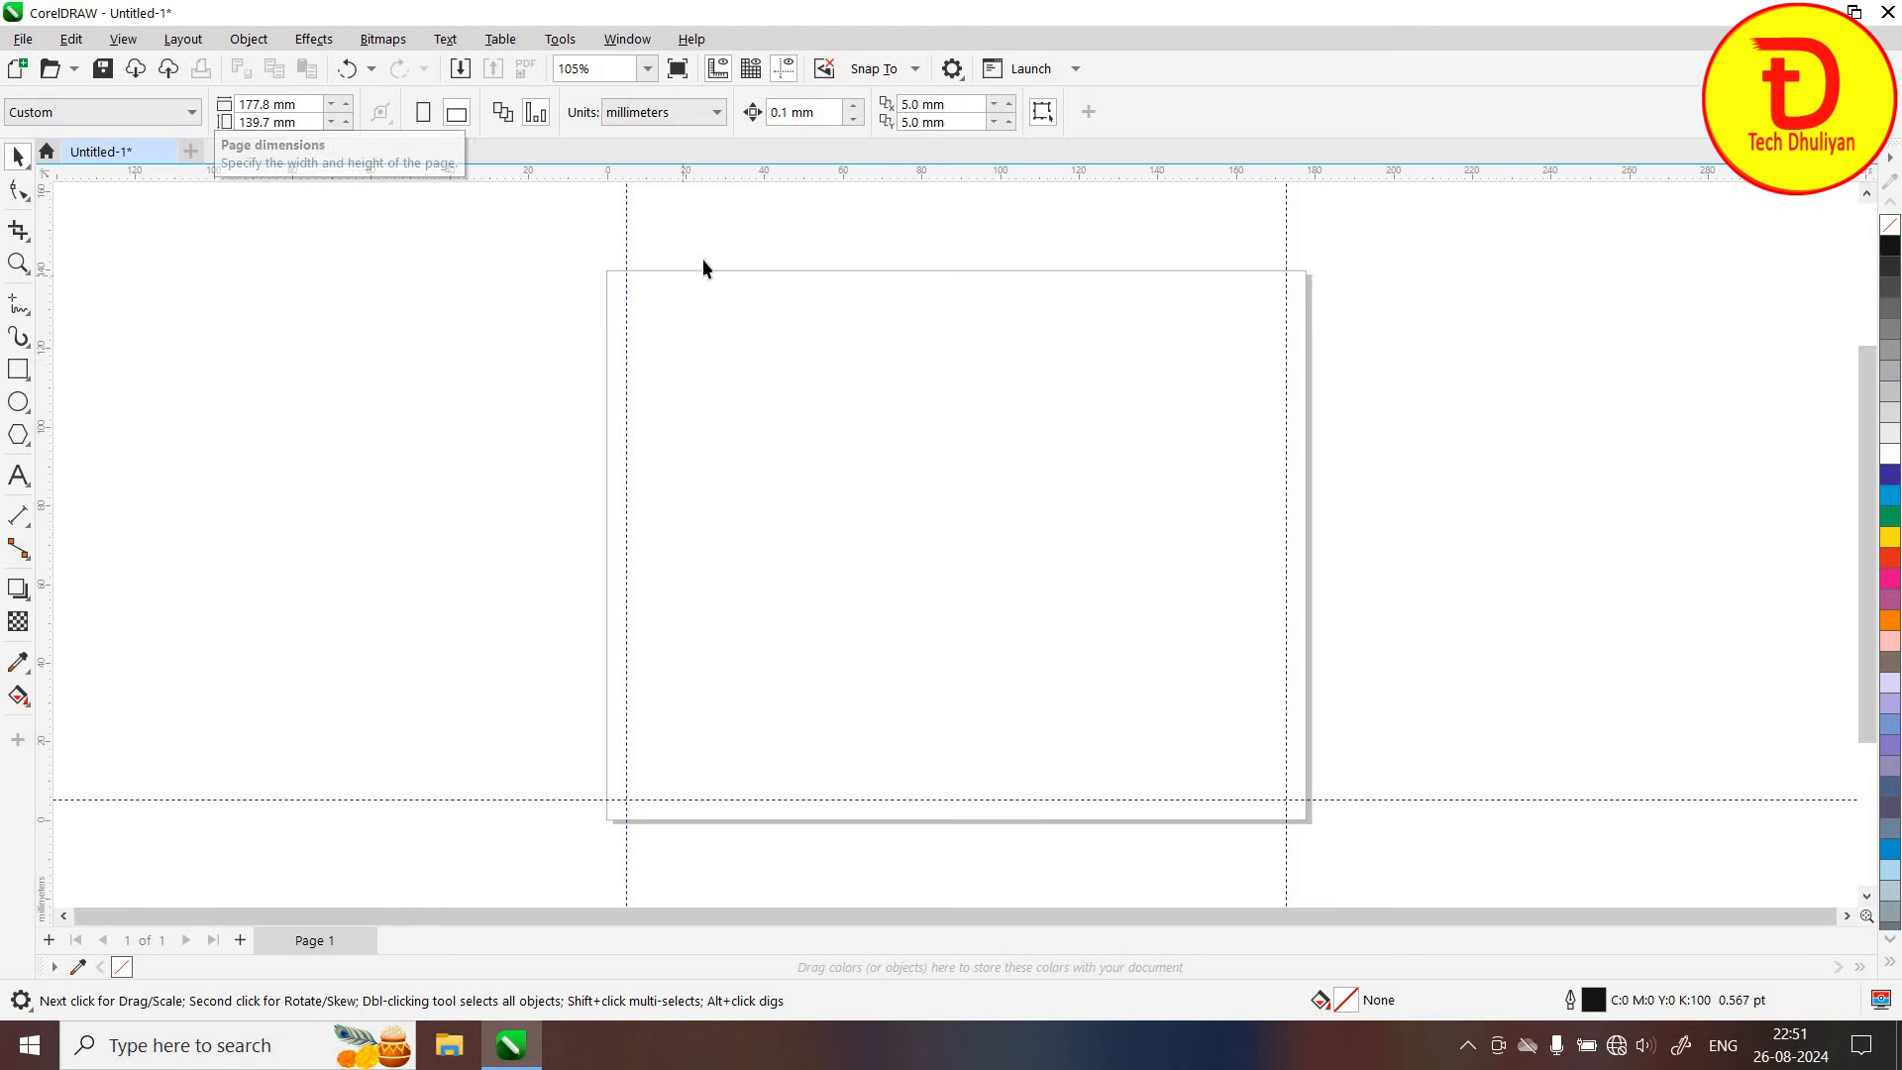
{"action": "left_click_drag", "start_coordinate": [764, 179], "coordinate": [773, 360]}
{"action": "left_click_drag", "start_coordinate": [107, 126], "coordinate": [5, 123]}
{"action": "type", "text": "139.7-"}
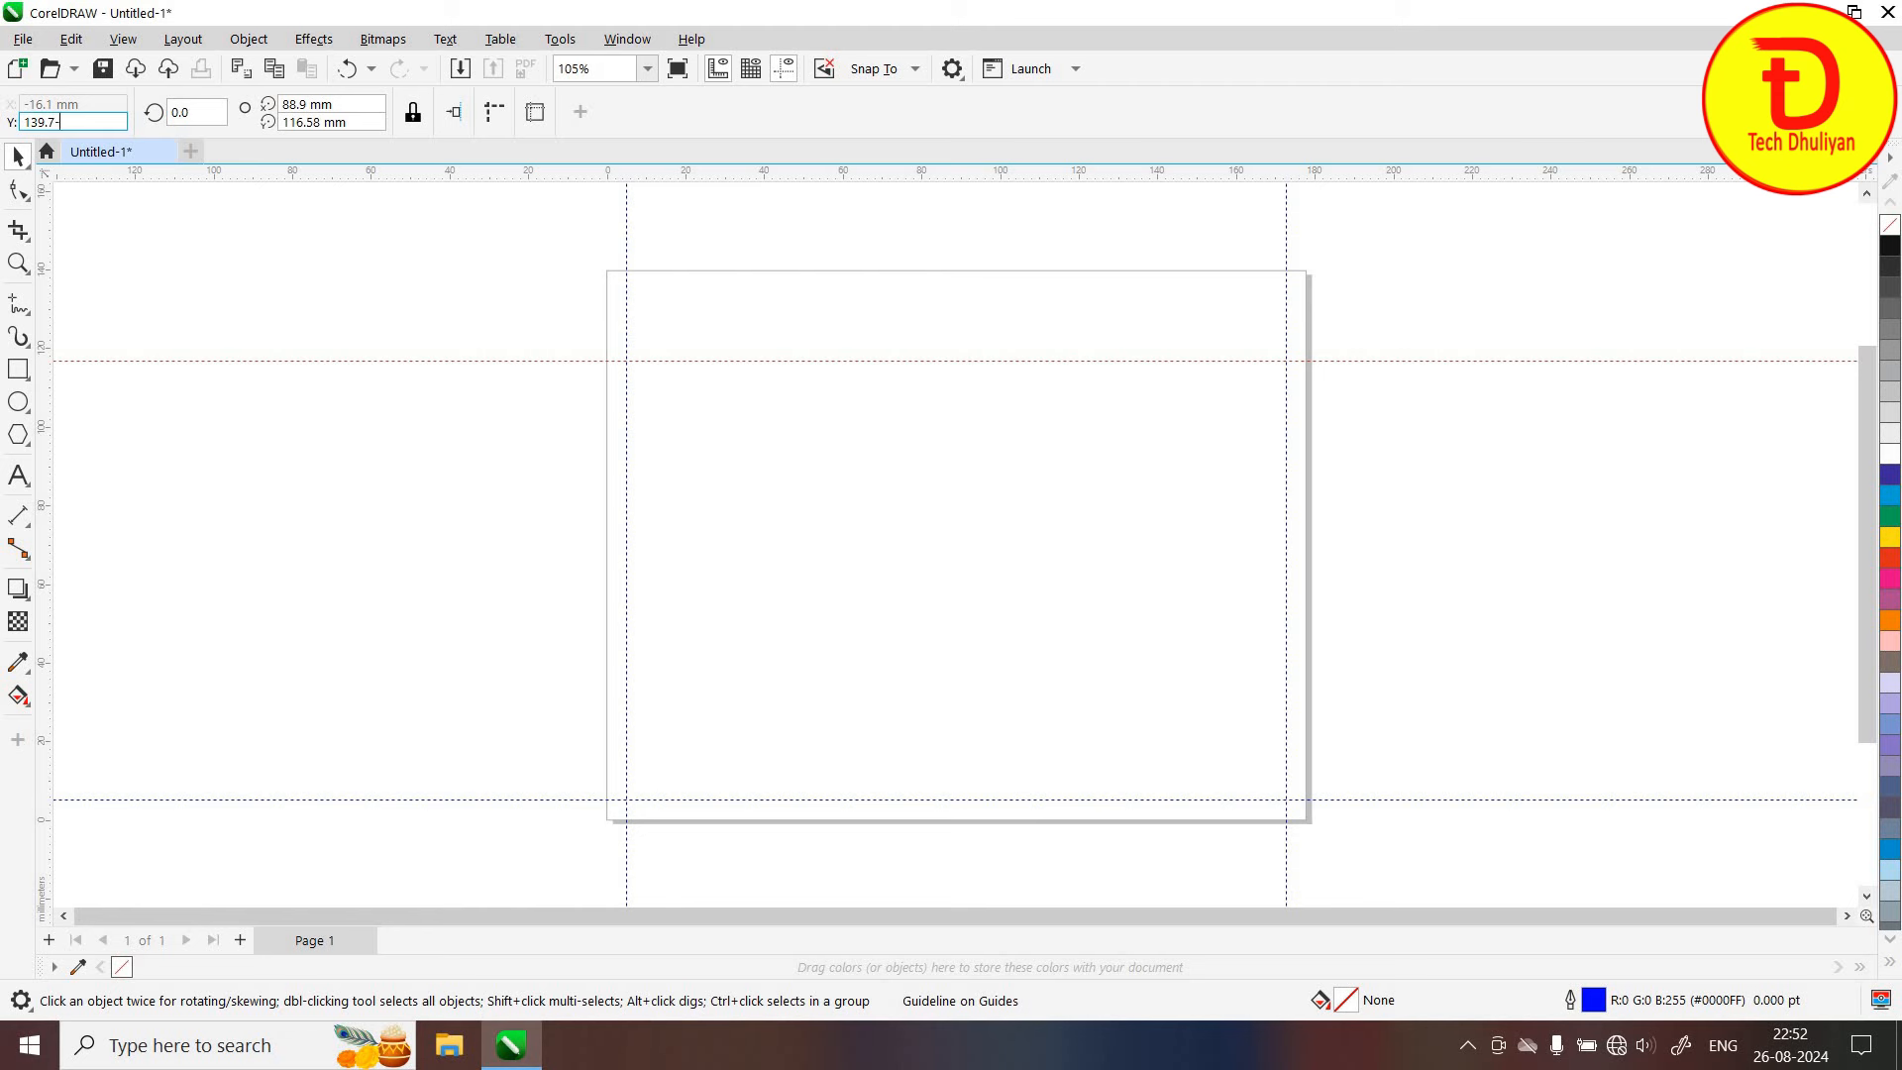
{"action": "type", "text": "5"}
{"action": "key", "text": "Return"}
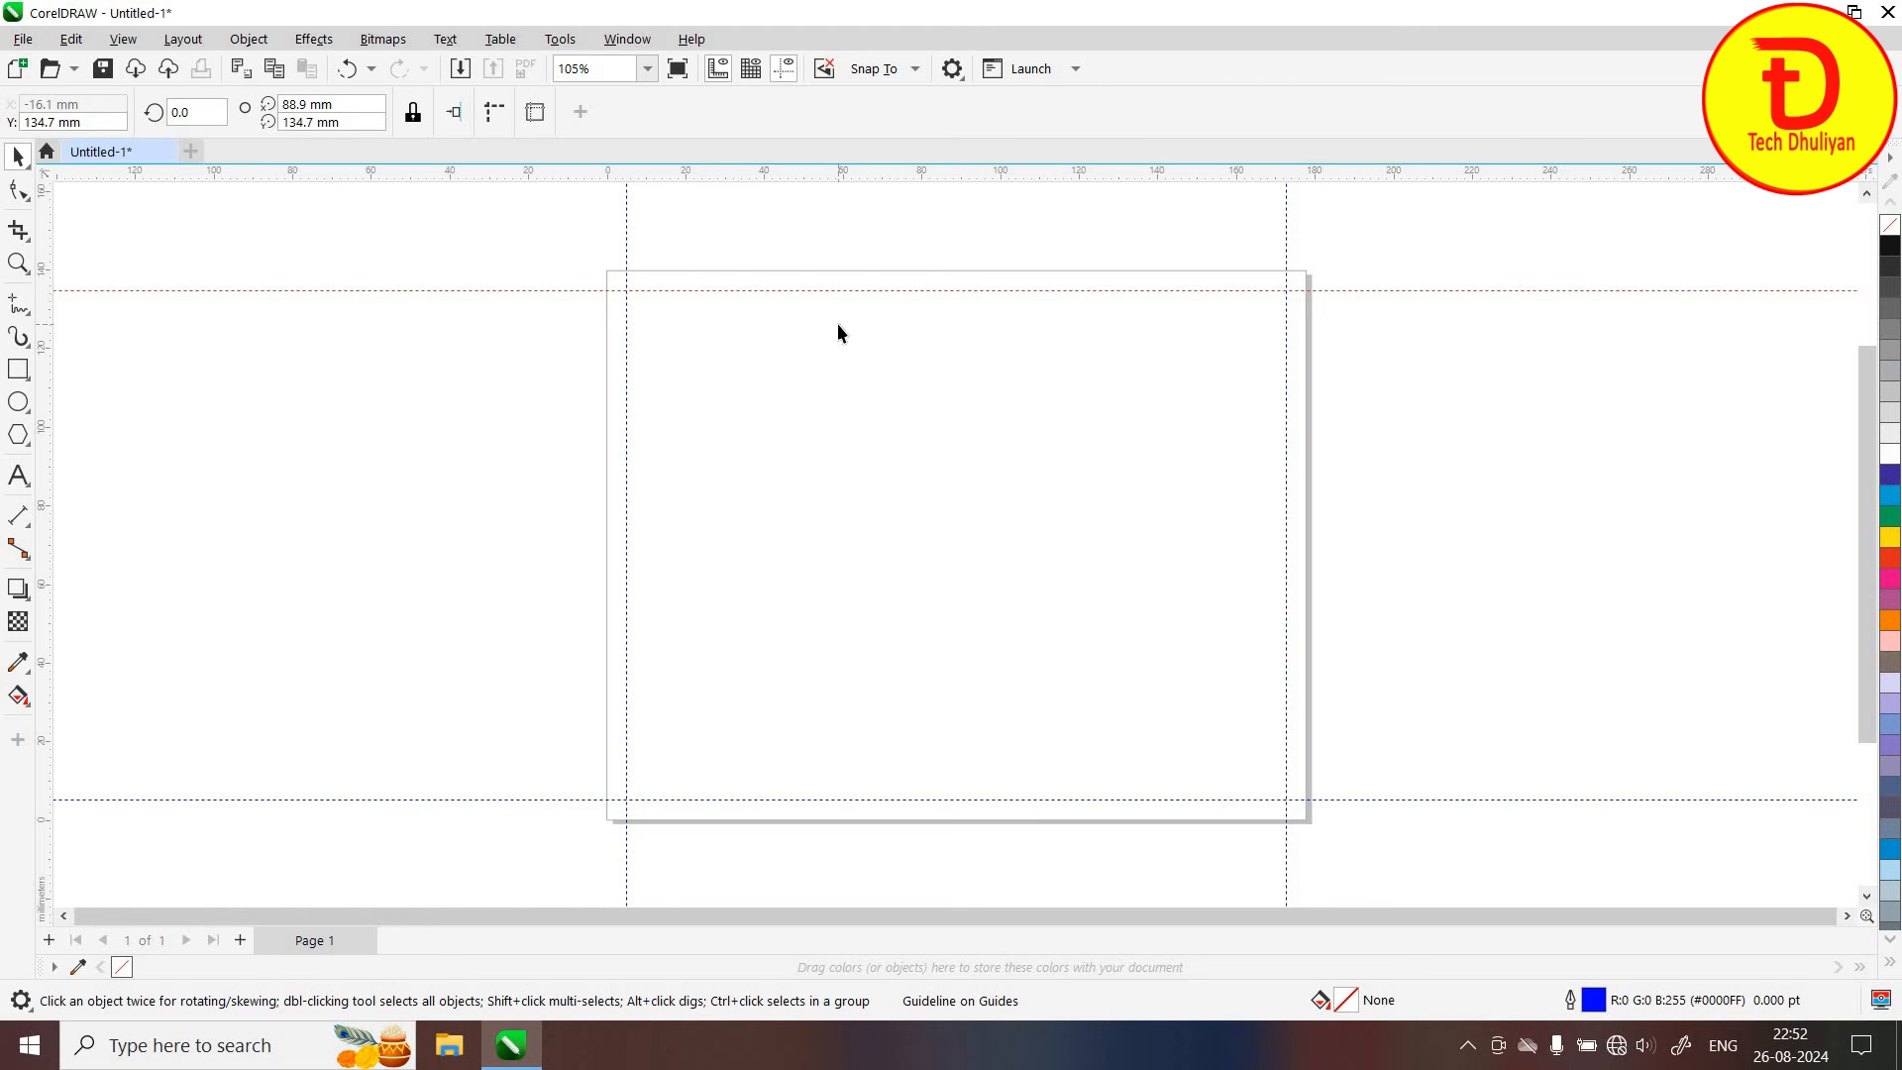
Type a 'Mob:' text line with the shop's two mobile numbers at the page's top-left
{"action": "left_click", "coordinate": [18, 475]}
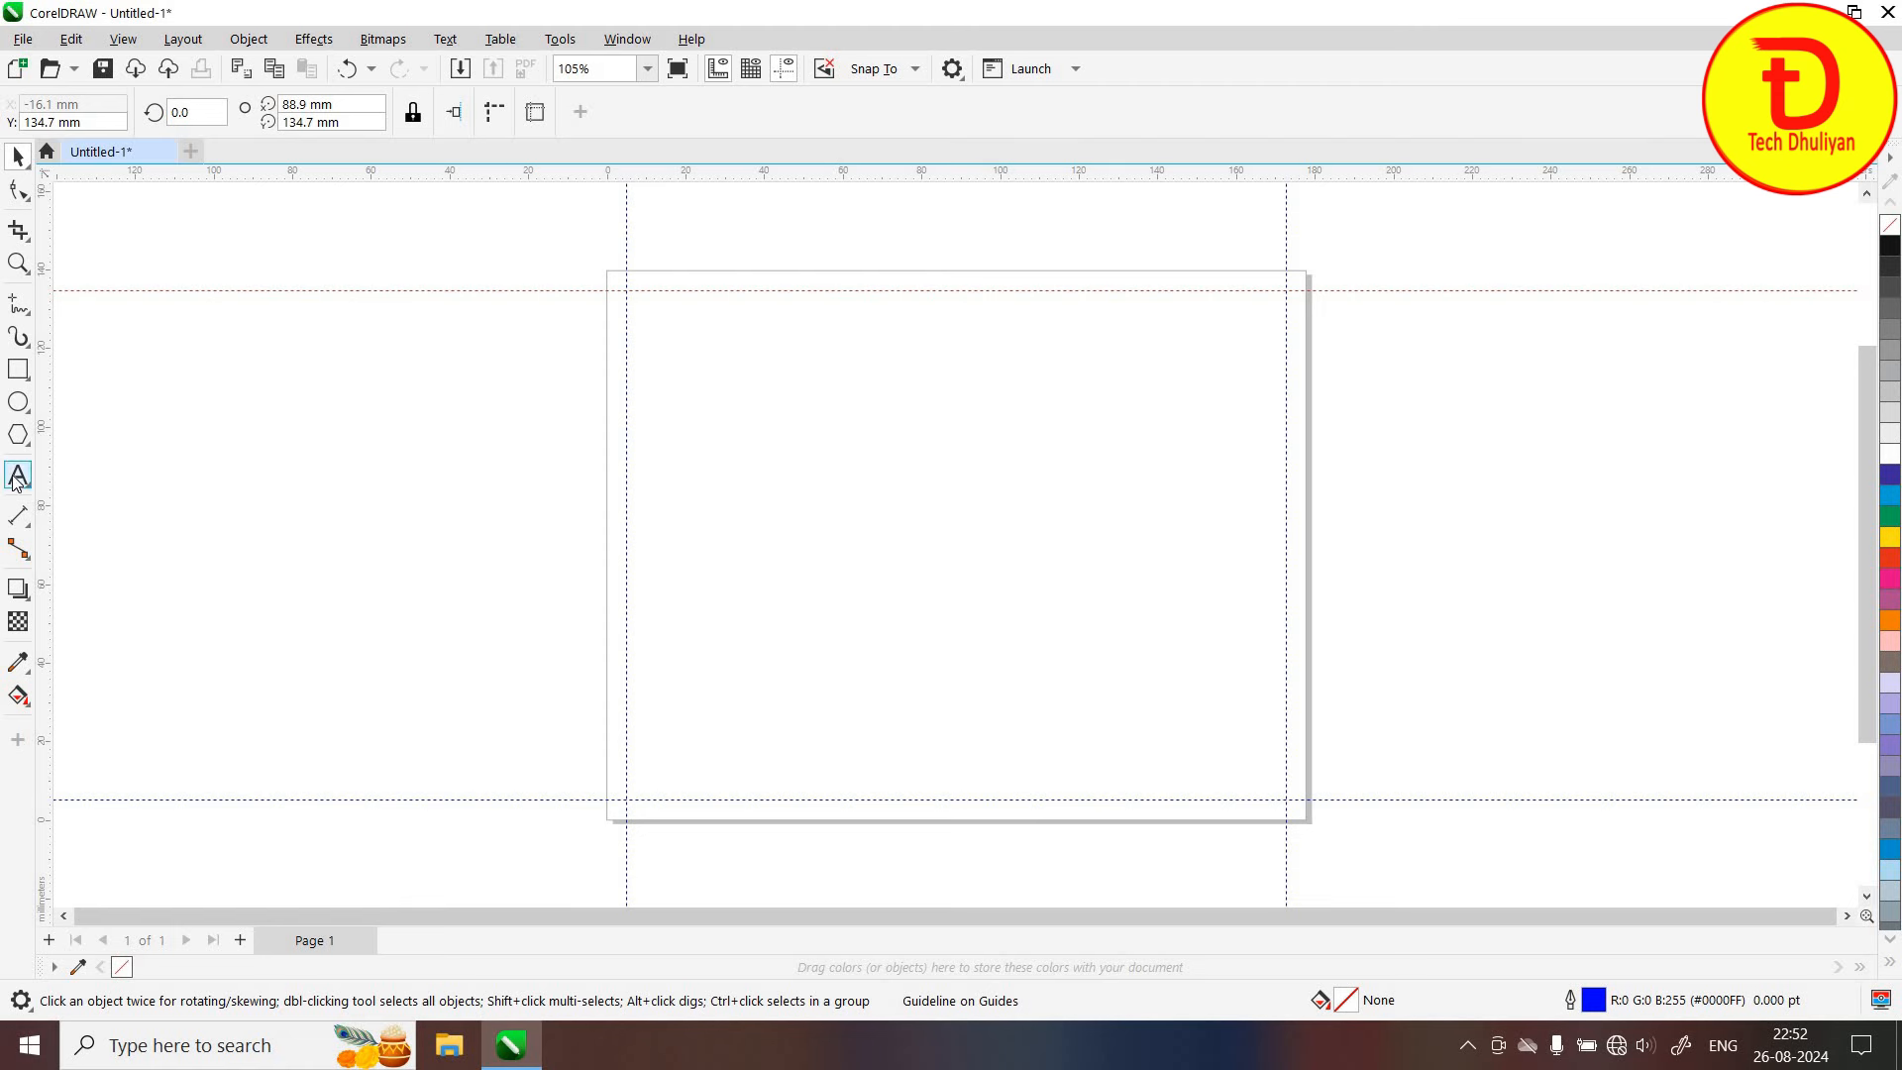
{"action": "left_click", "coordinate": [652, 318]}
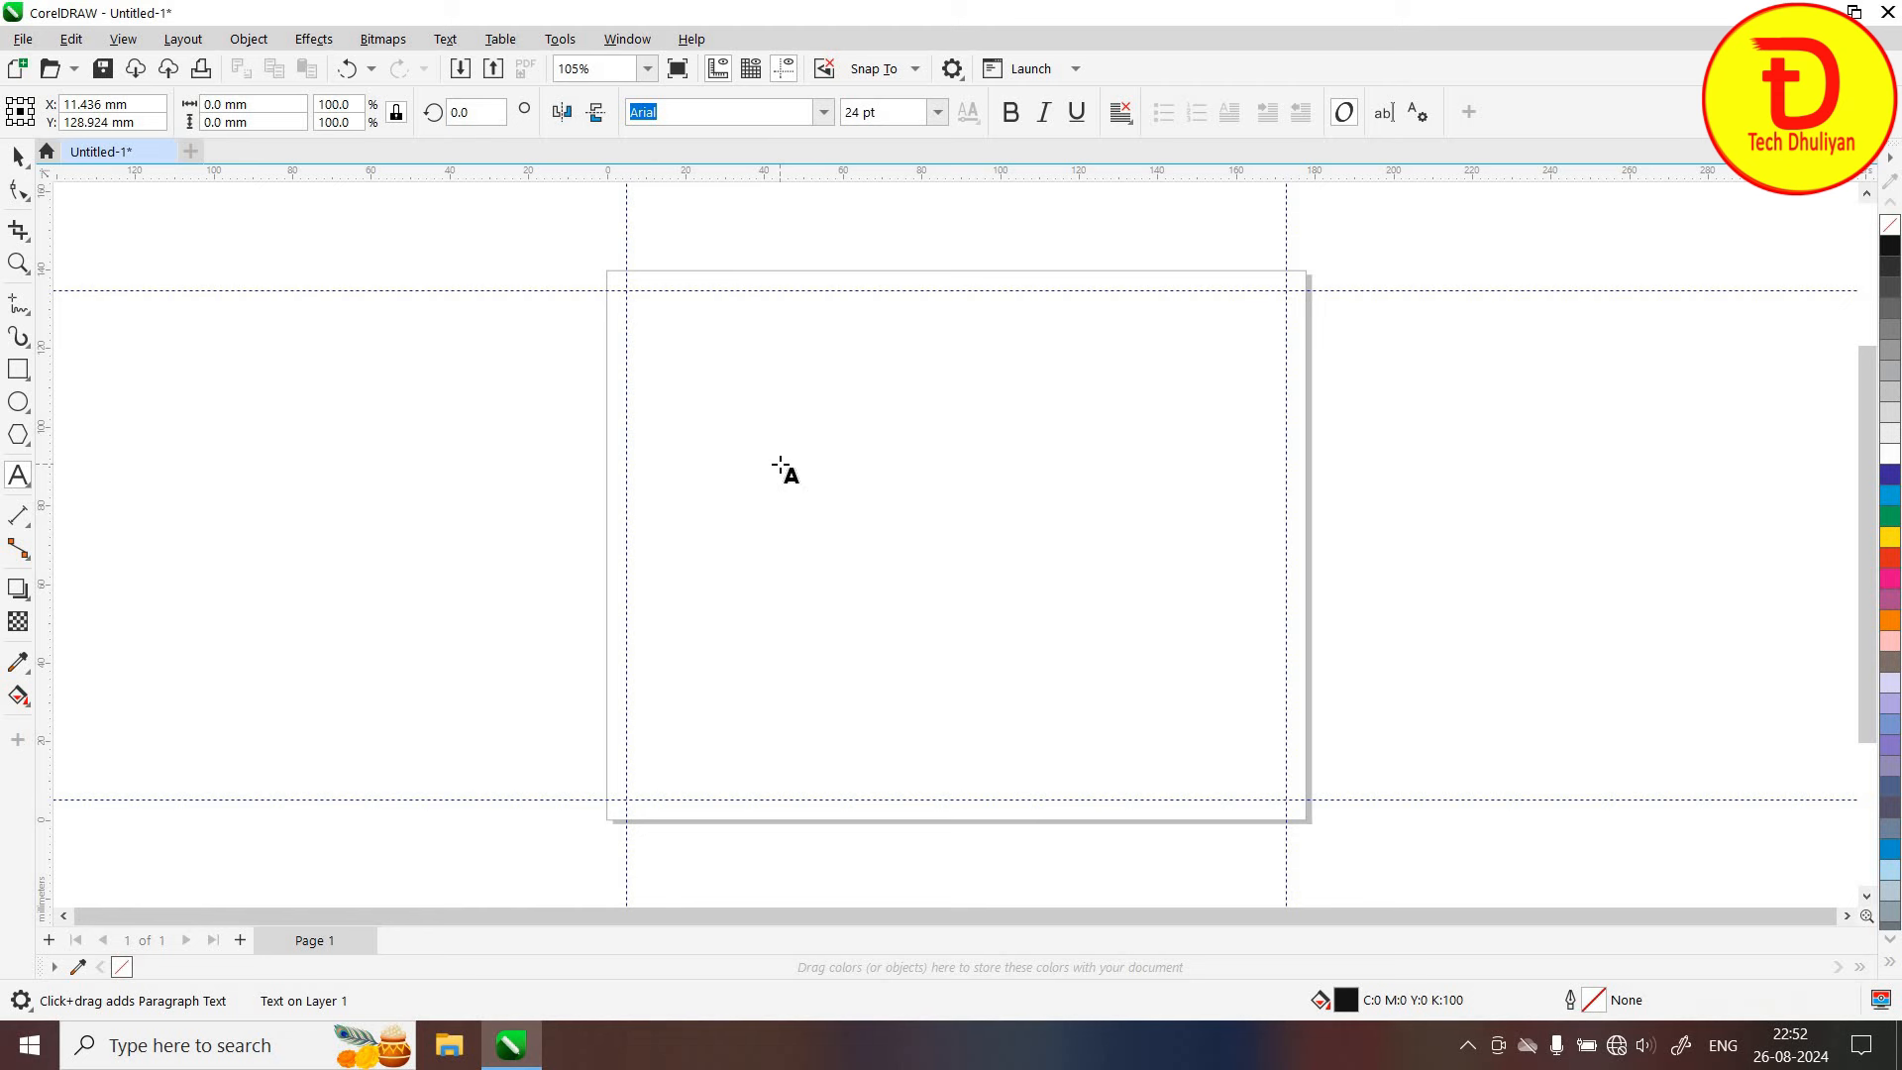
{"action": "type", "text": "M"}
{"action": "key", "text": "Escape"}
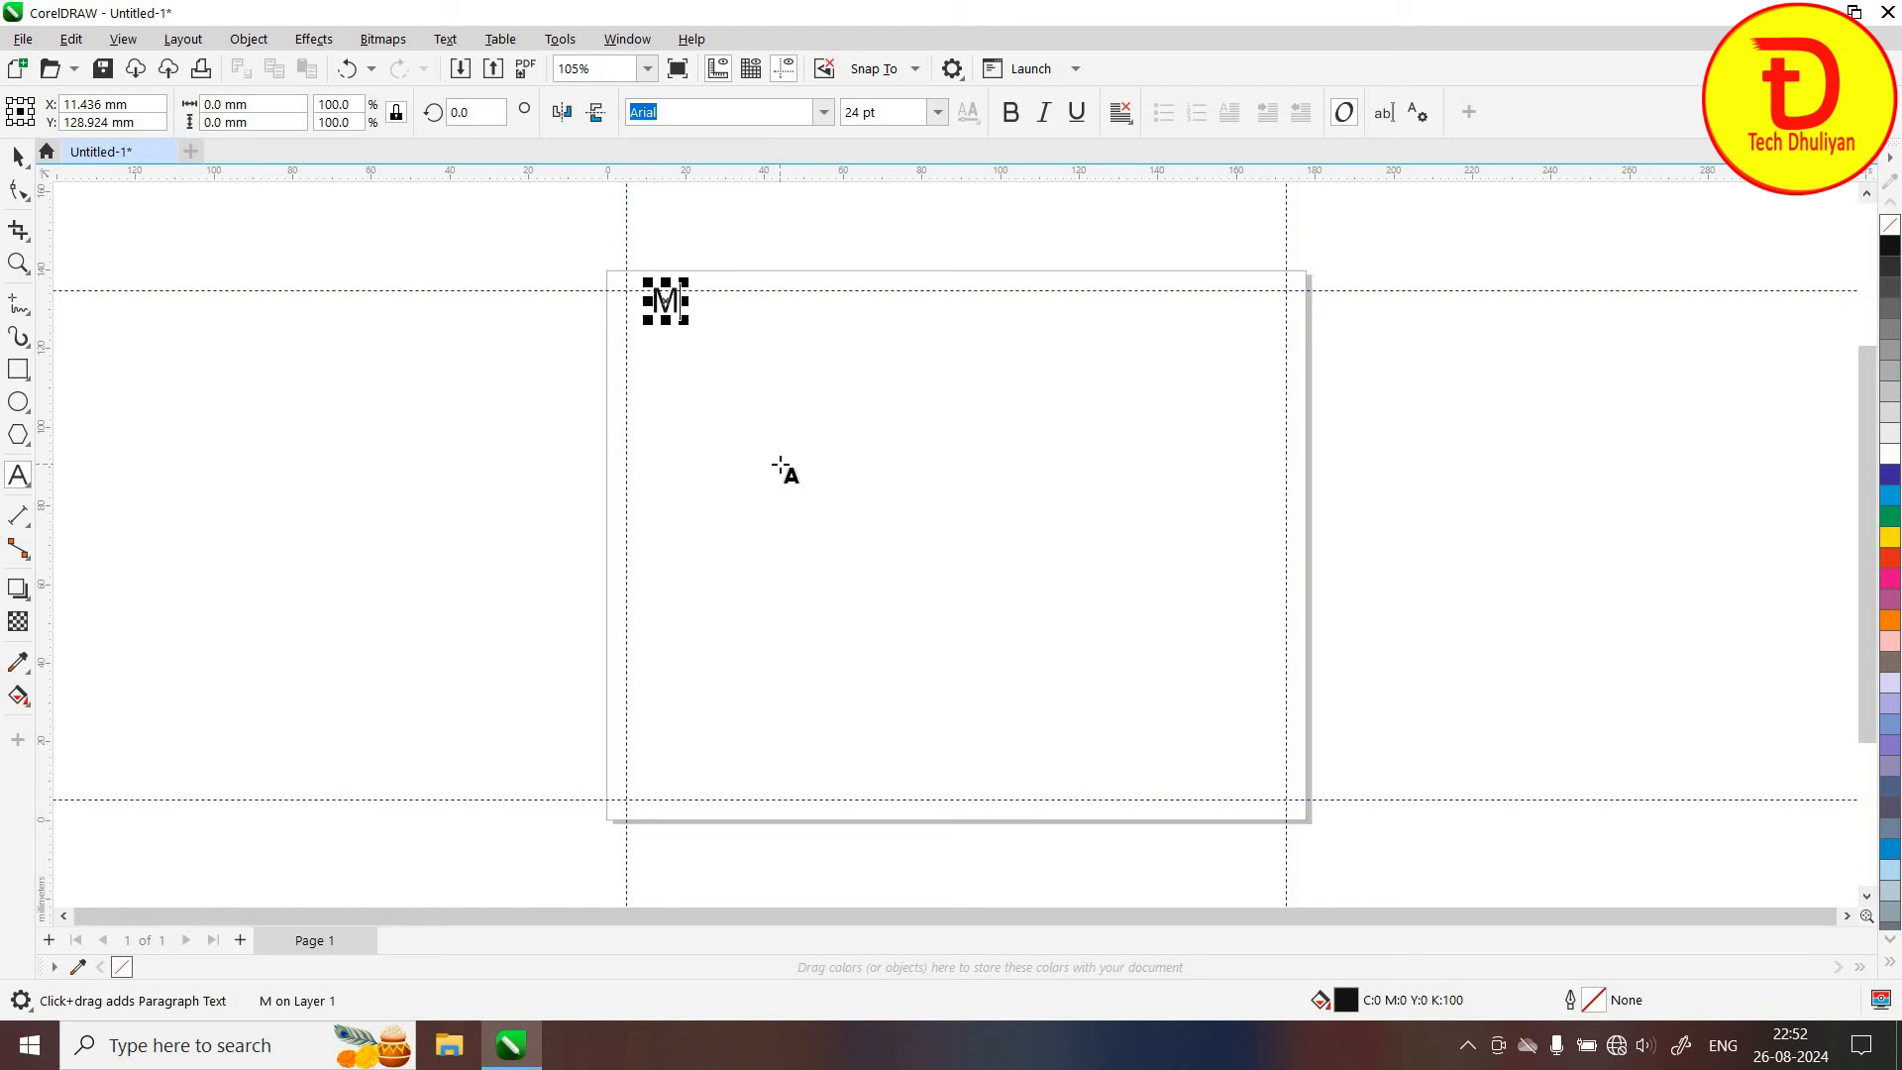
{"action": "type", "text": "ob: "}
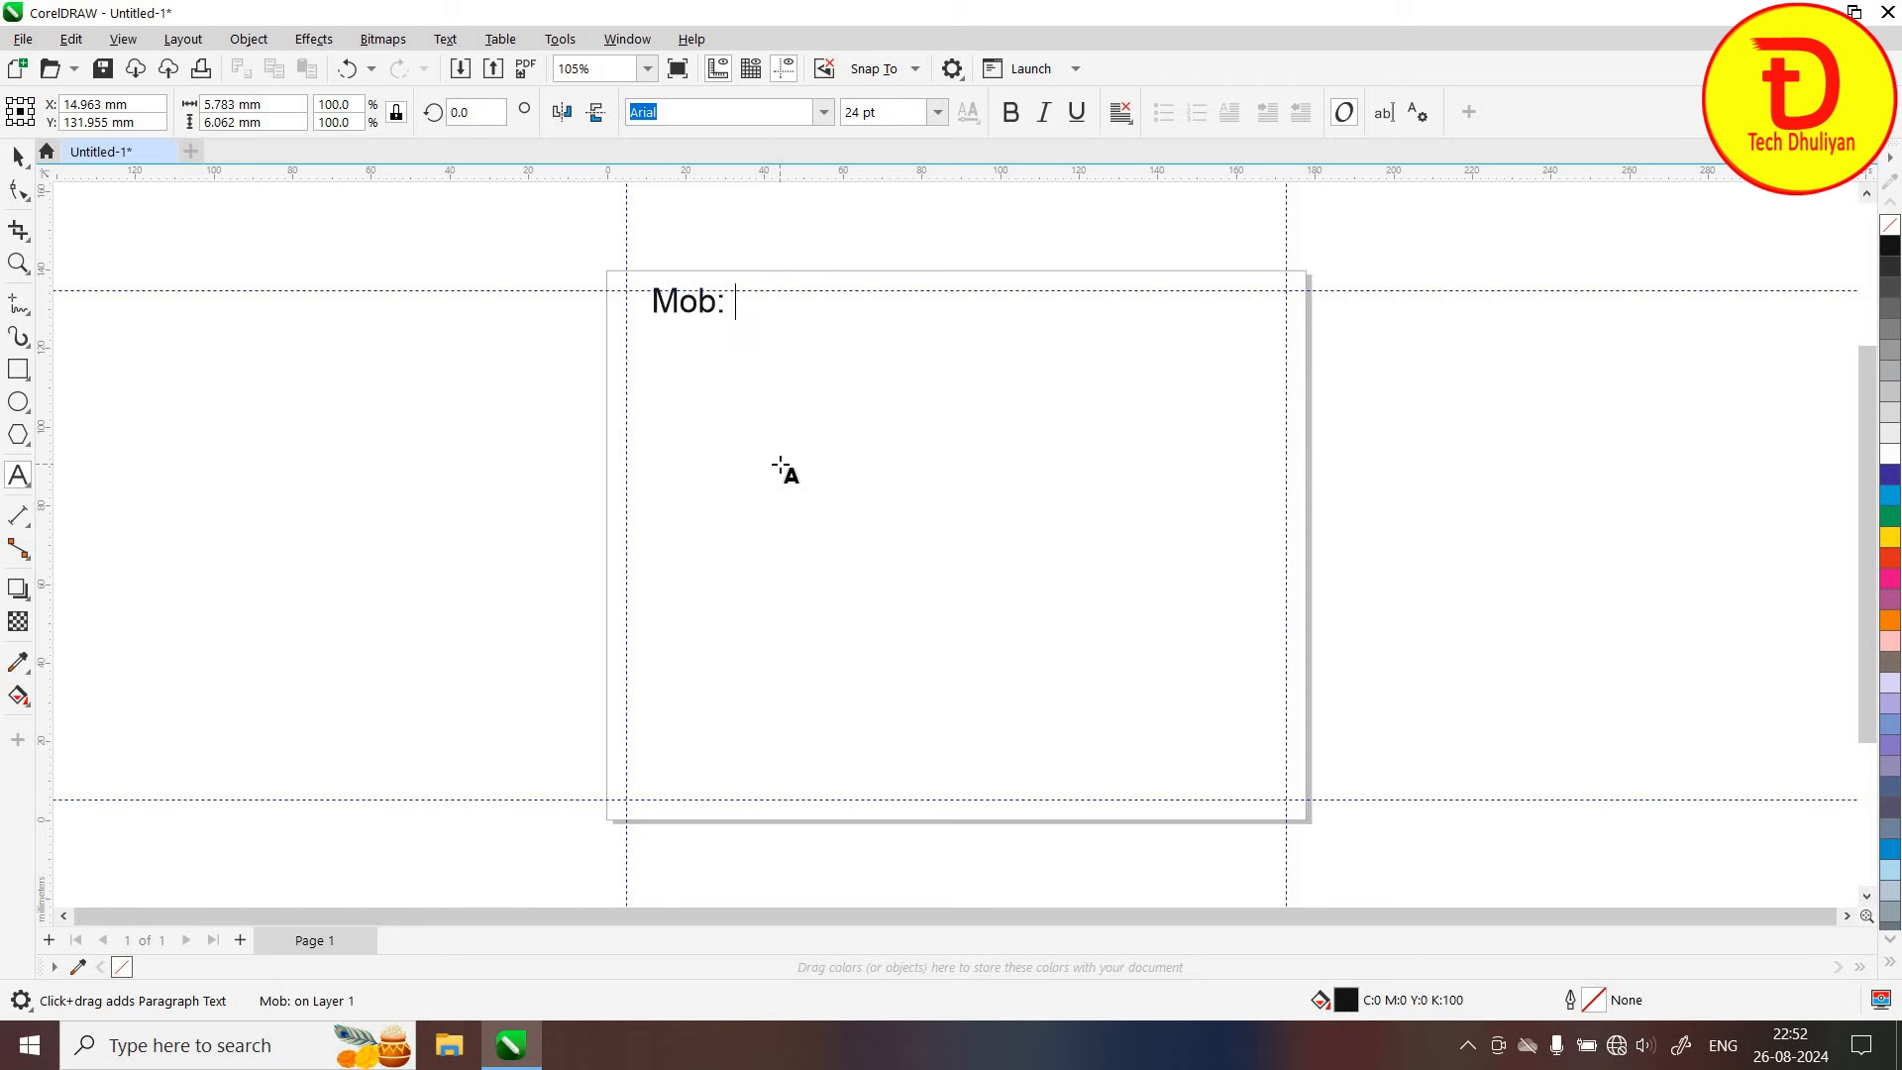
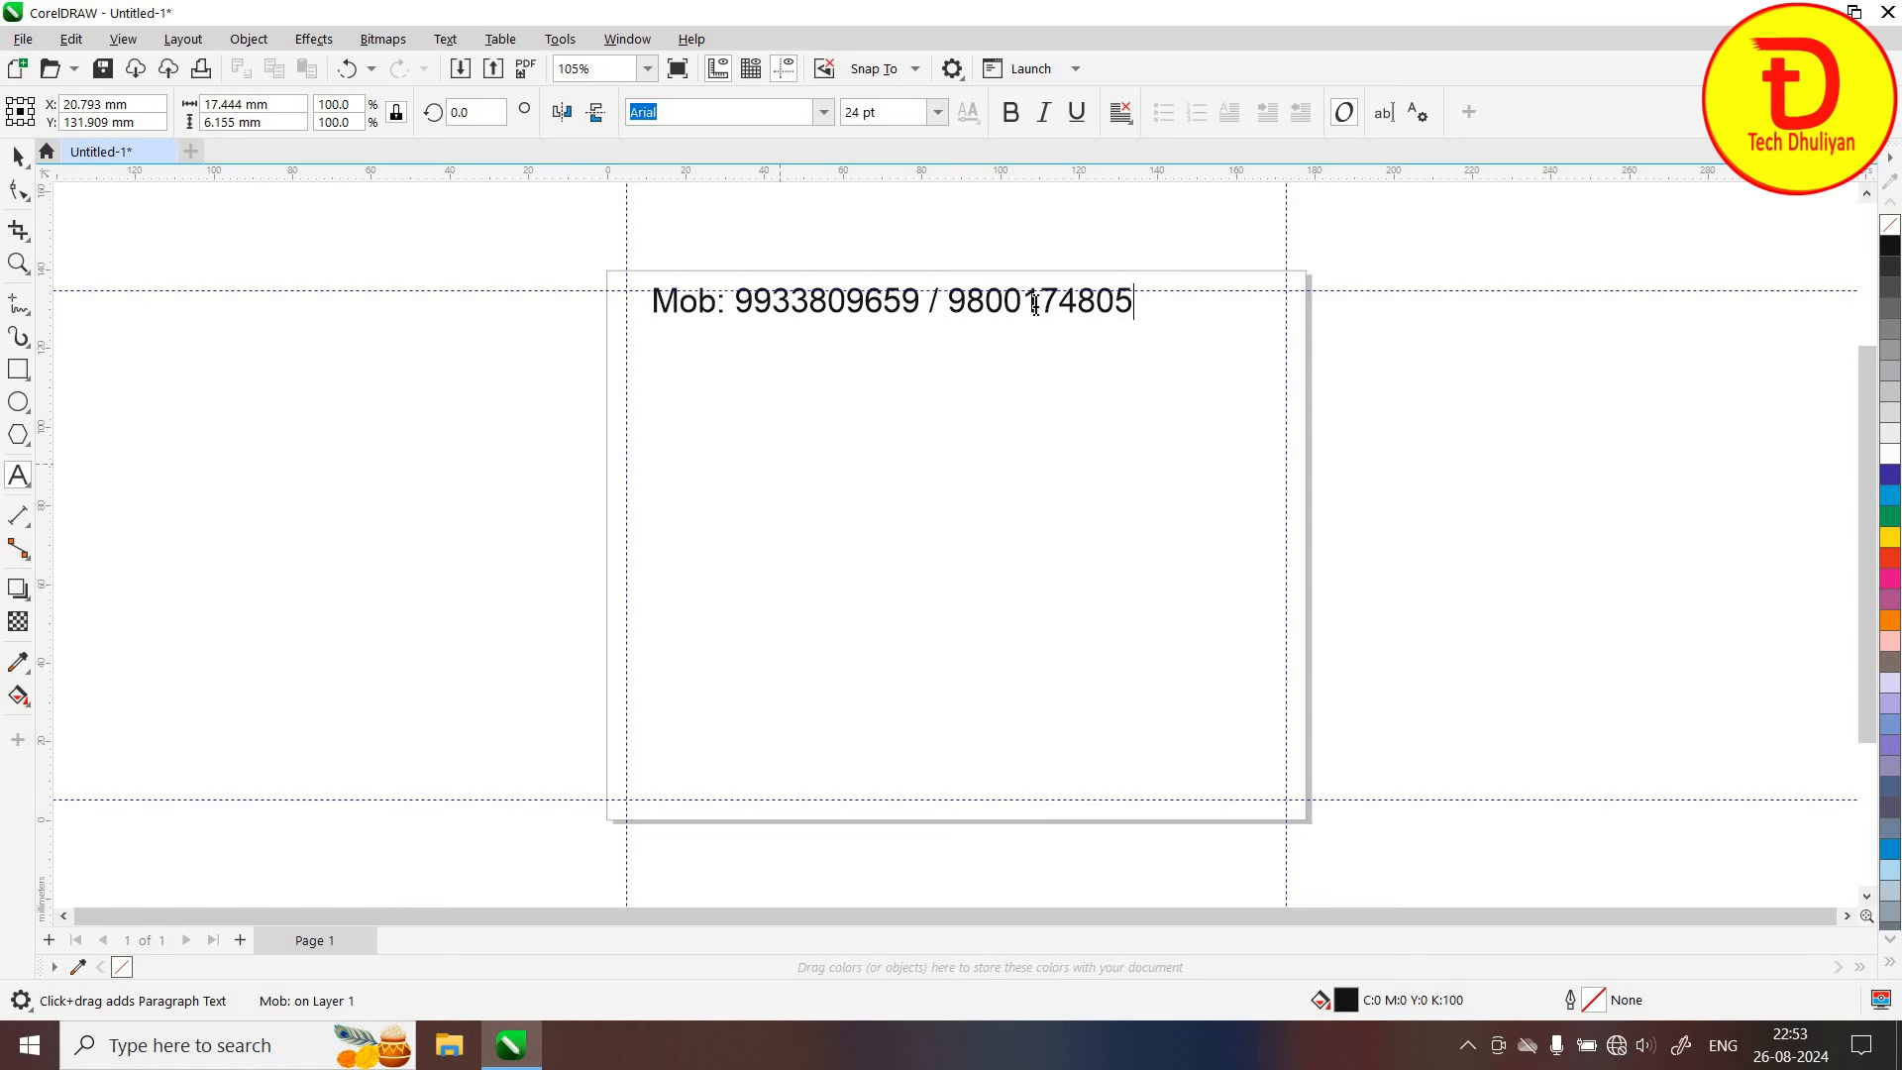
{"action": "key", "text": "Escape"}
Set the mobile-number line in Arial Black and stretch it to 31.595 pt between the side guidelines
{"action": "left_click", "coordinate": [17, 156]}
{"action": "key", "text": "ctrl+shift+f"}
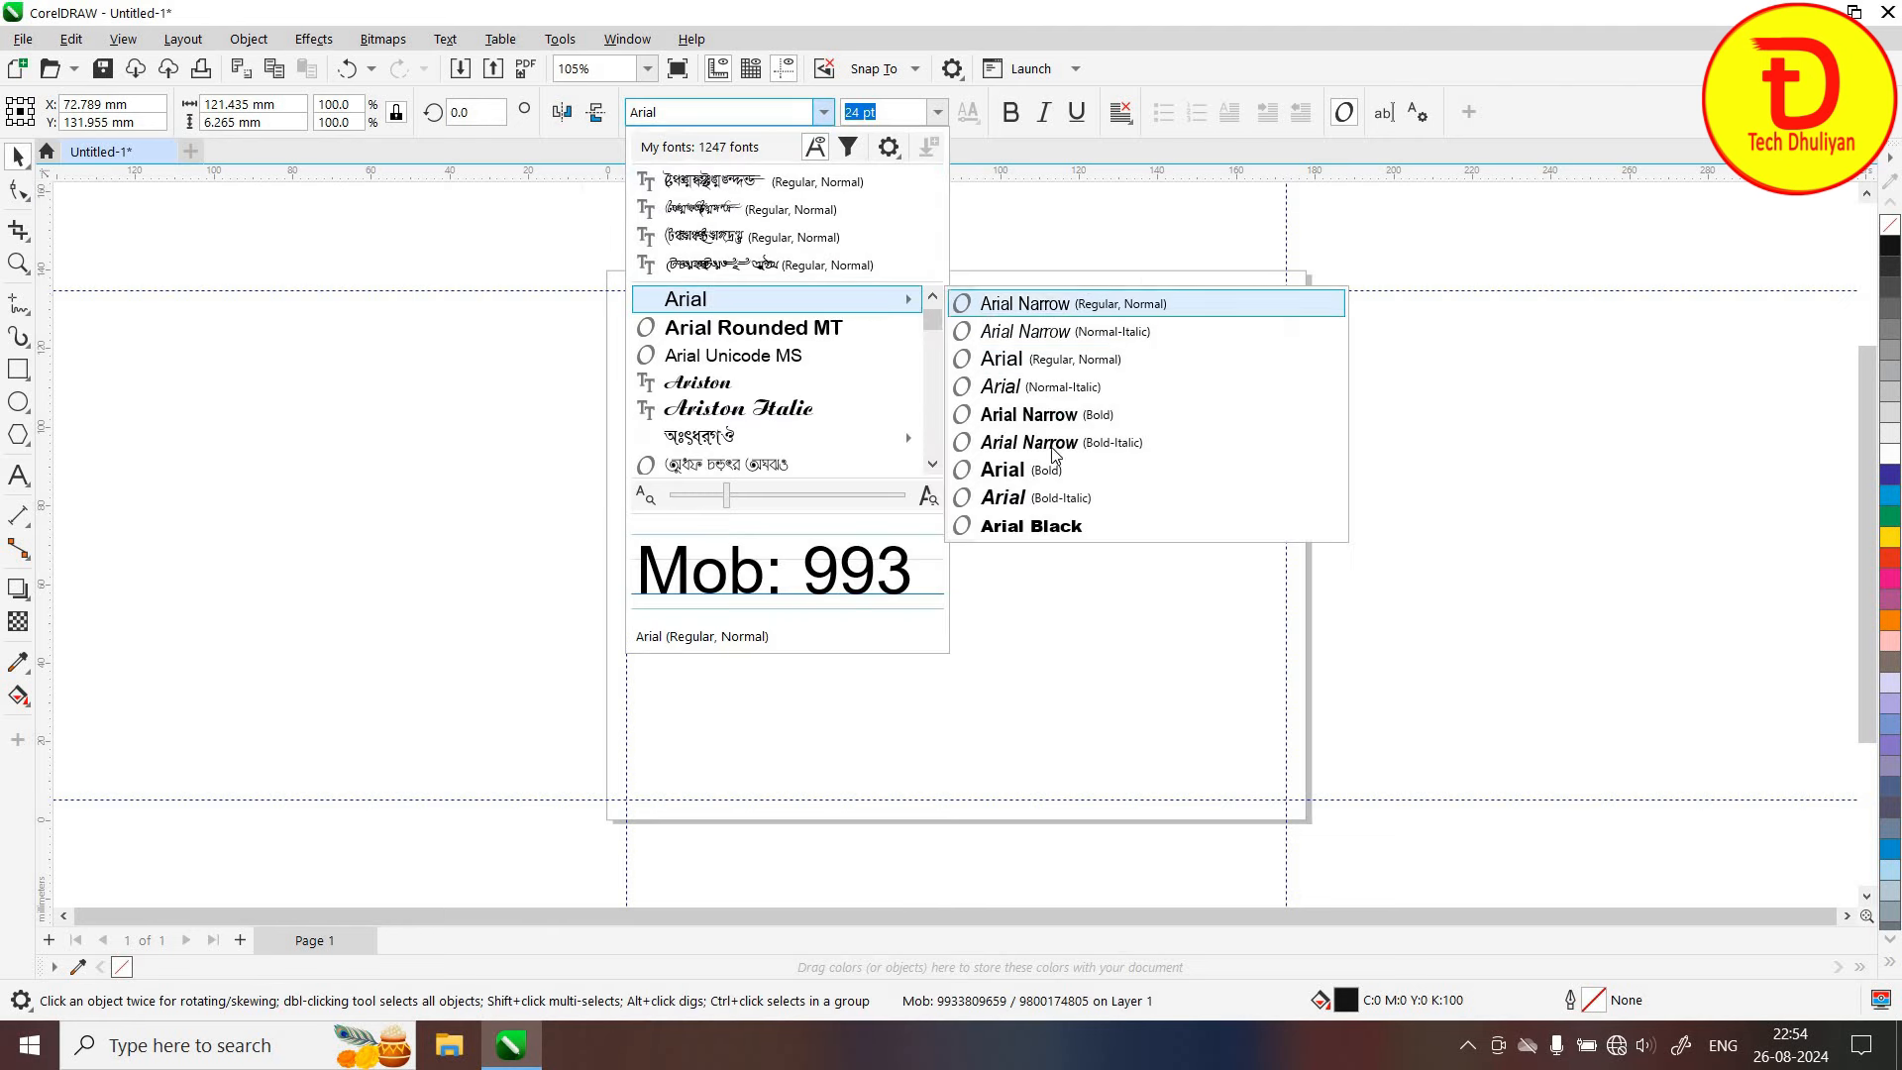
{"action": "left_click", "coordinate": [1021, 526]}
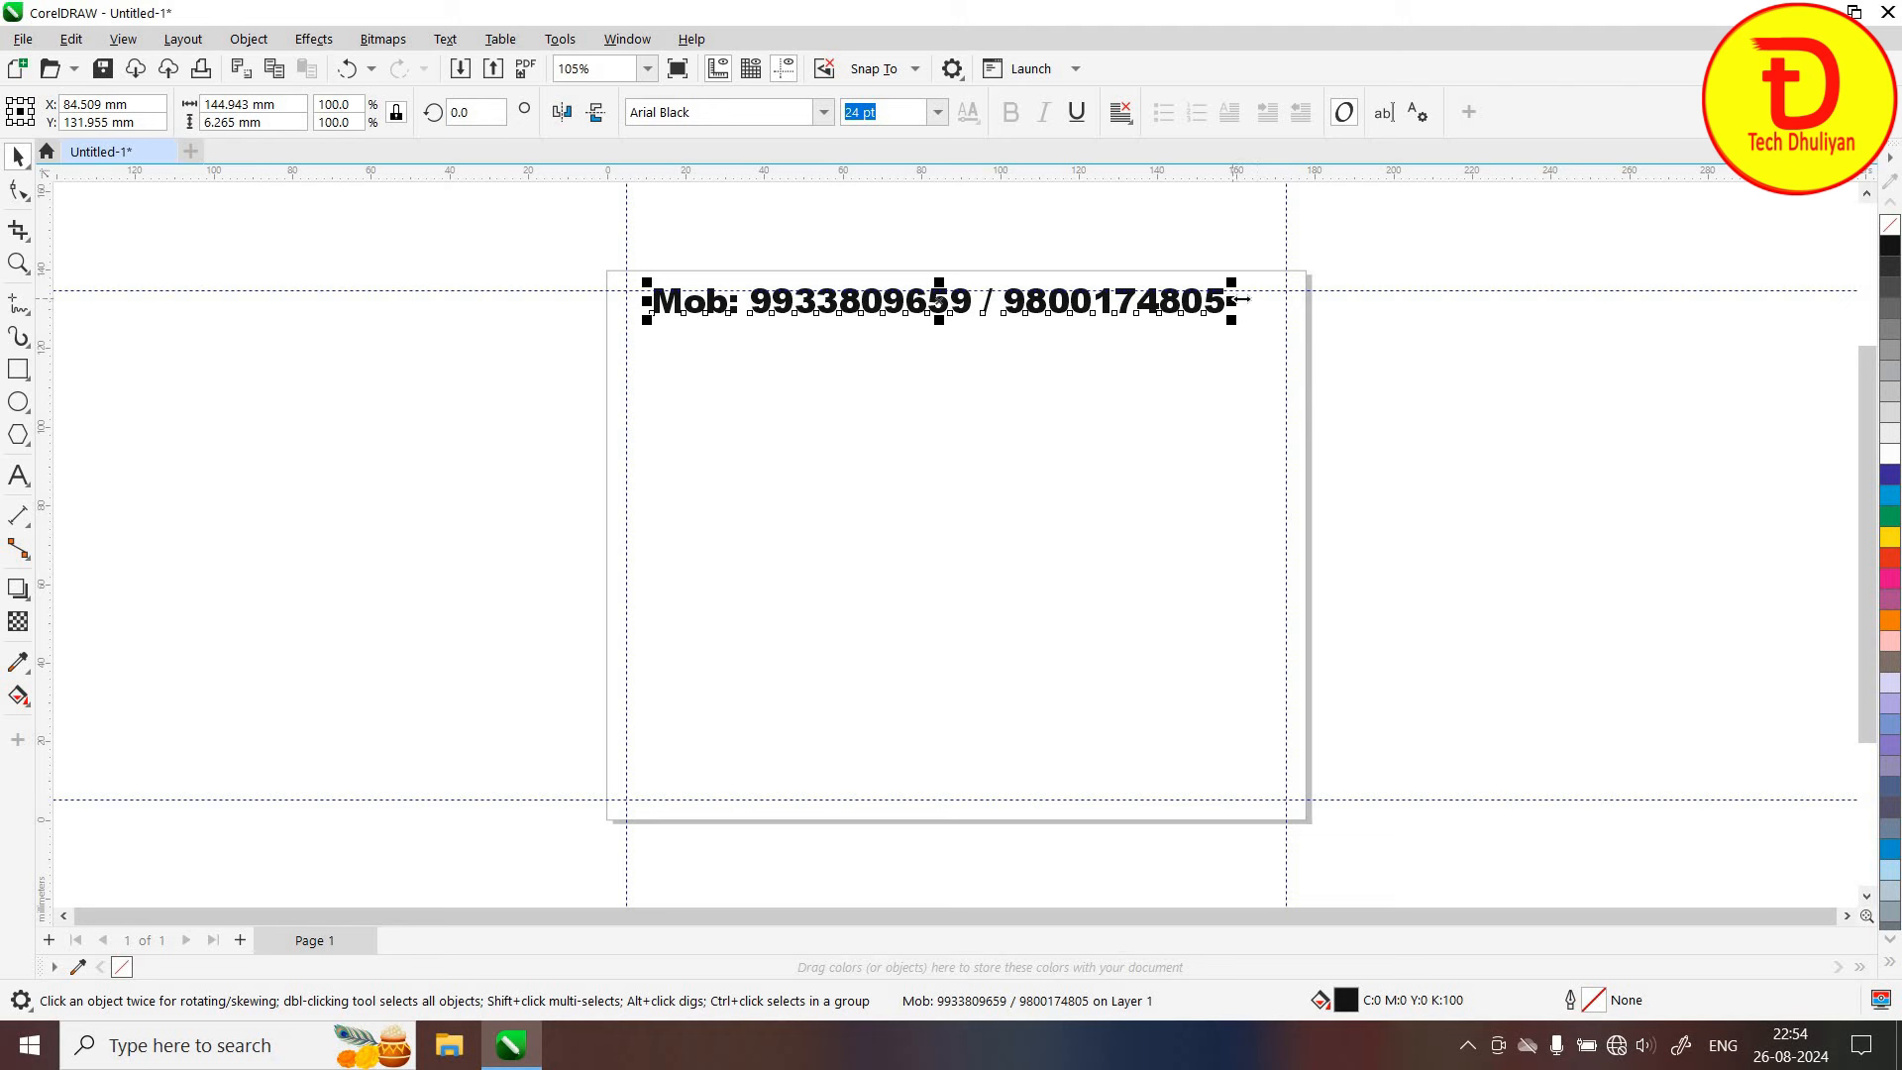
{"action": "left_click_drag", "start_coordinate": [1240, 300], "coordinate": [1297, 308]}
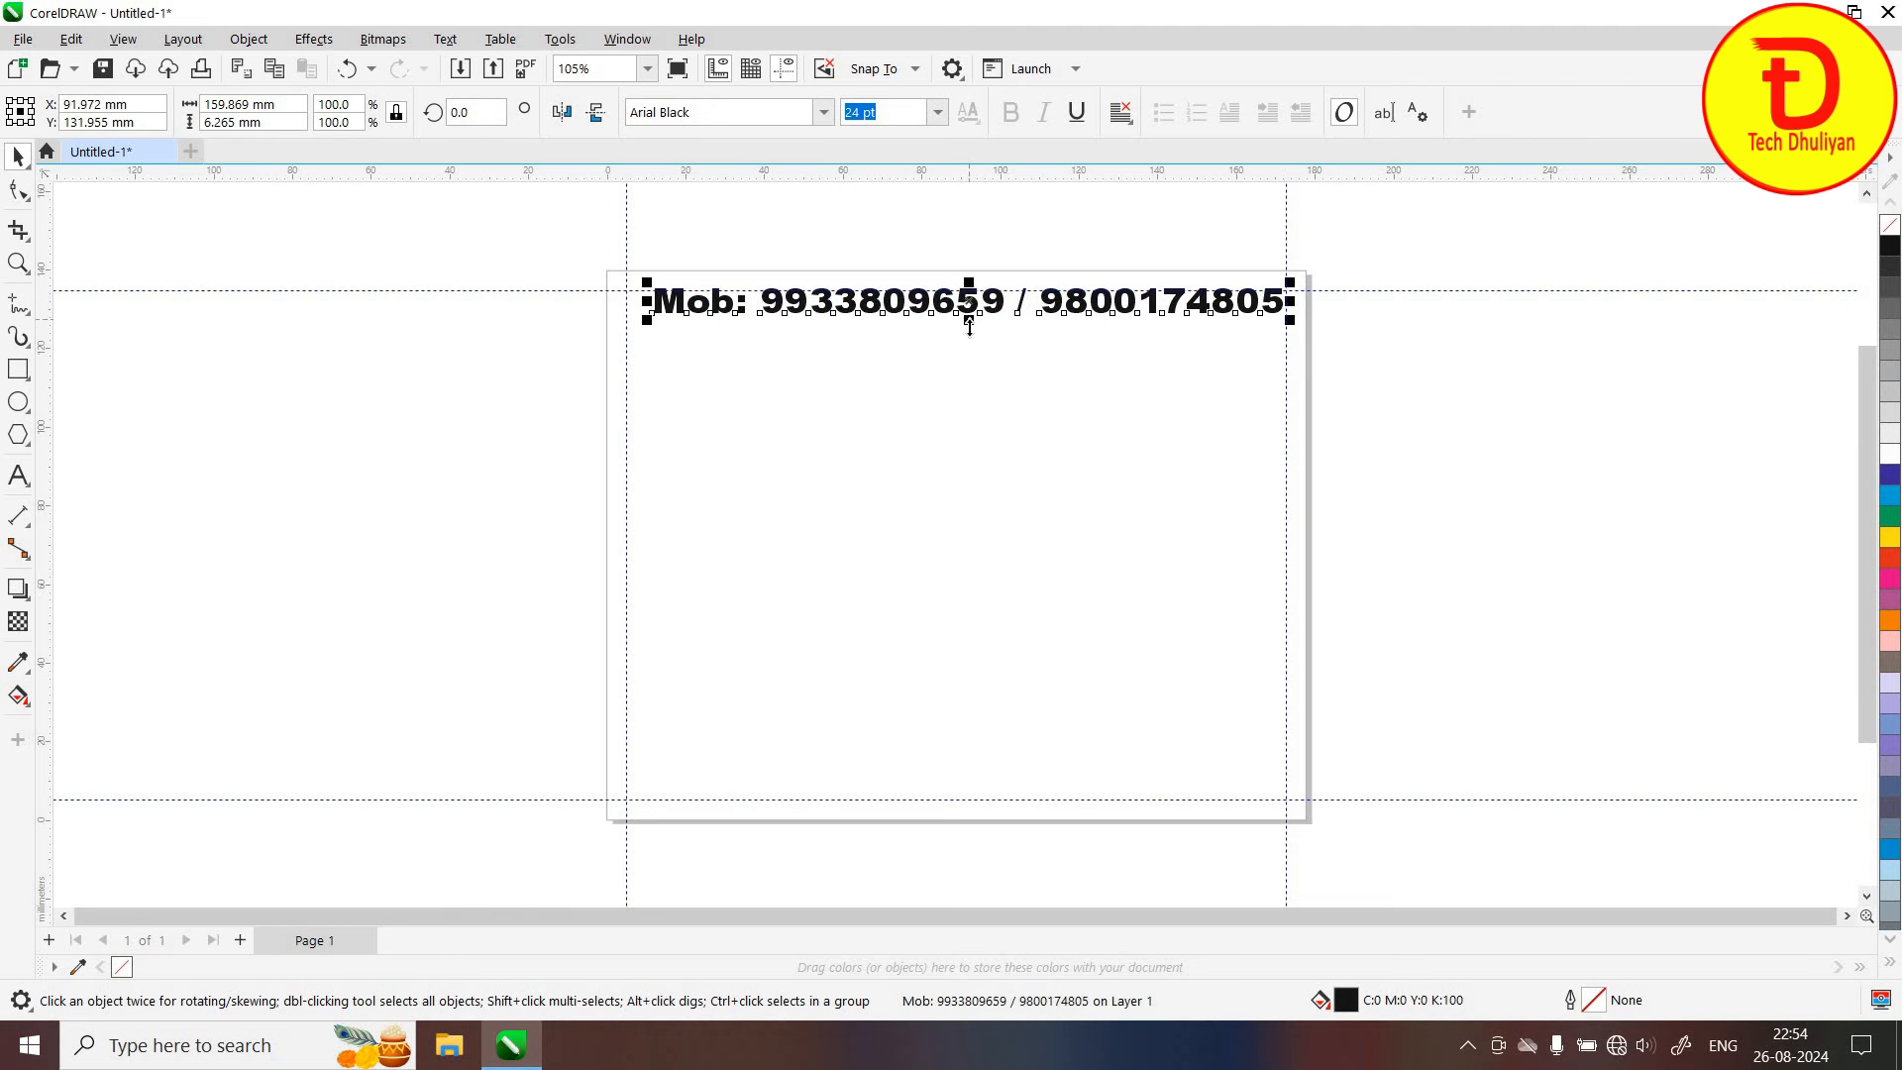
{"action": "mouse_move", "coordinate": [969, 321]}
{"action": "left_mouse_down"}
{"action": "mouse_move", "coordinate": [945, 313]}
{"action": "mouse_move", "coordinate": [965, 313]}
{"action": "left_mouse_up"}
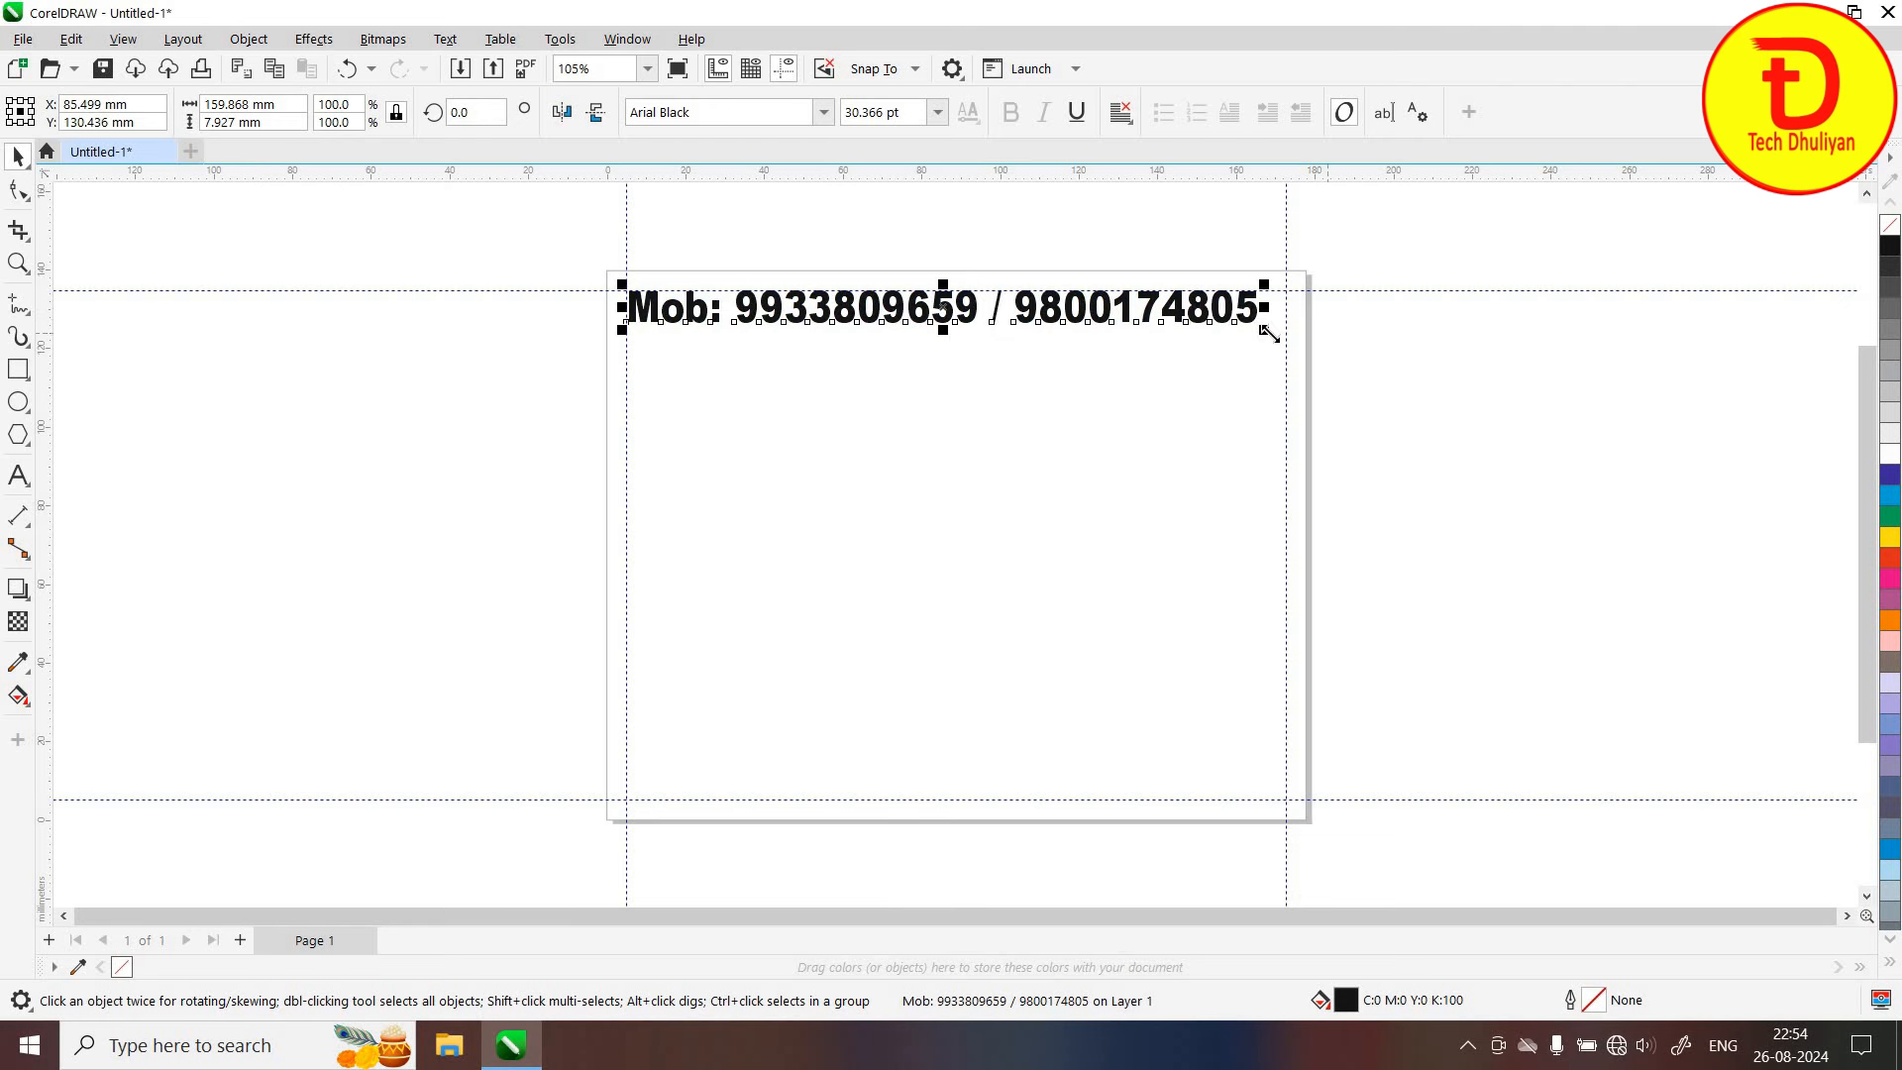
{"action": "mouse_move", "coordinate": [1276, 333]}
{"action": "left_mouse_down"}
{"action": "mouse_move", "coordinate": [1295, 352]}
{"action": "mouse_move", "coordinate": [1292, 335]}
{"action": "left_mouse_up"}
{"action": "scroll", "coordinate": [1298, 253], "scroll_direction": "up", "scroll_amount": 2}
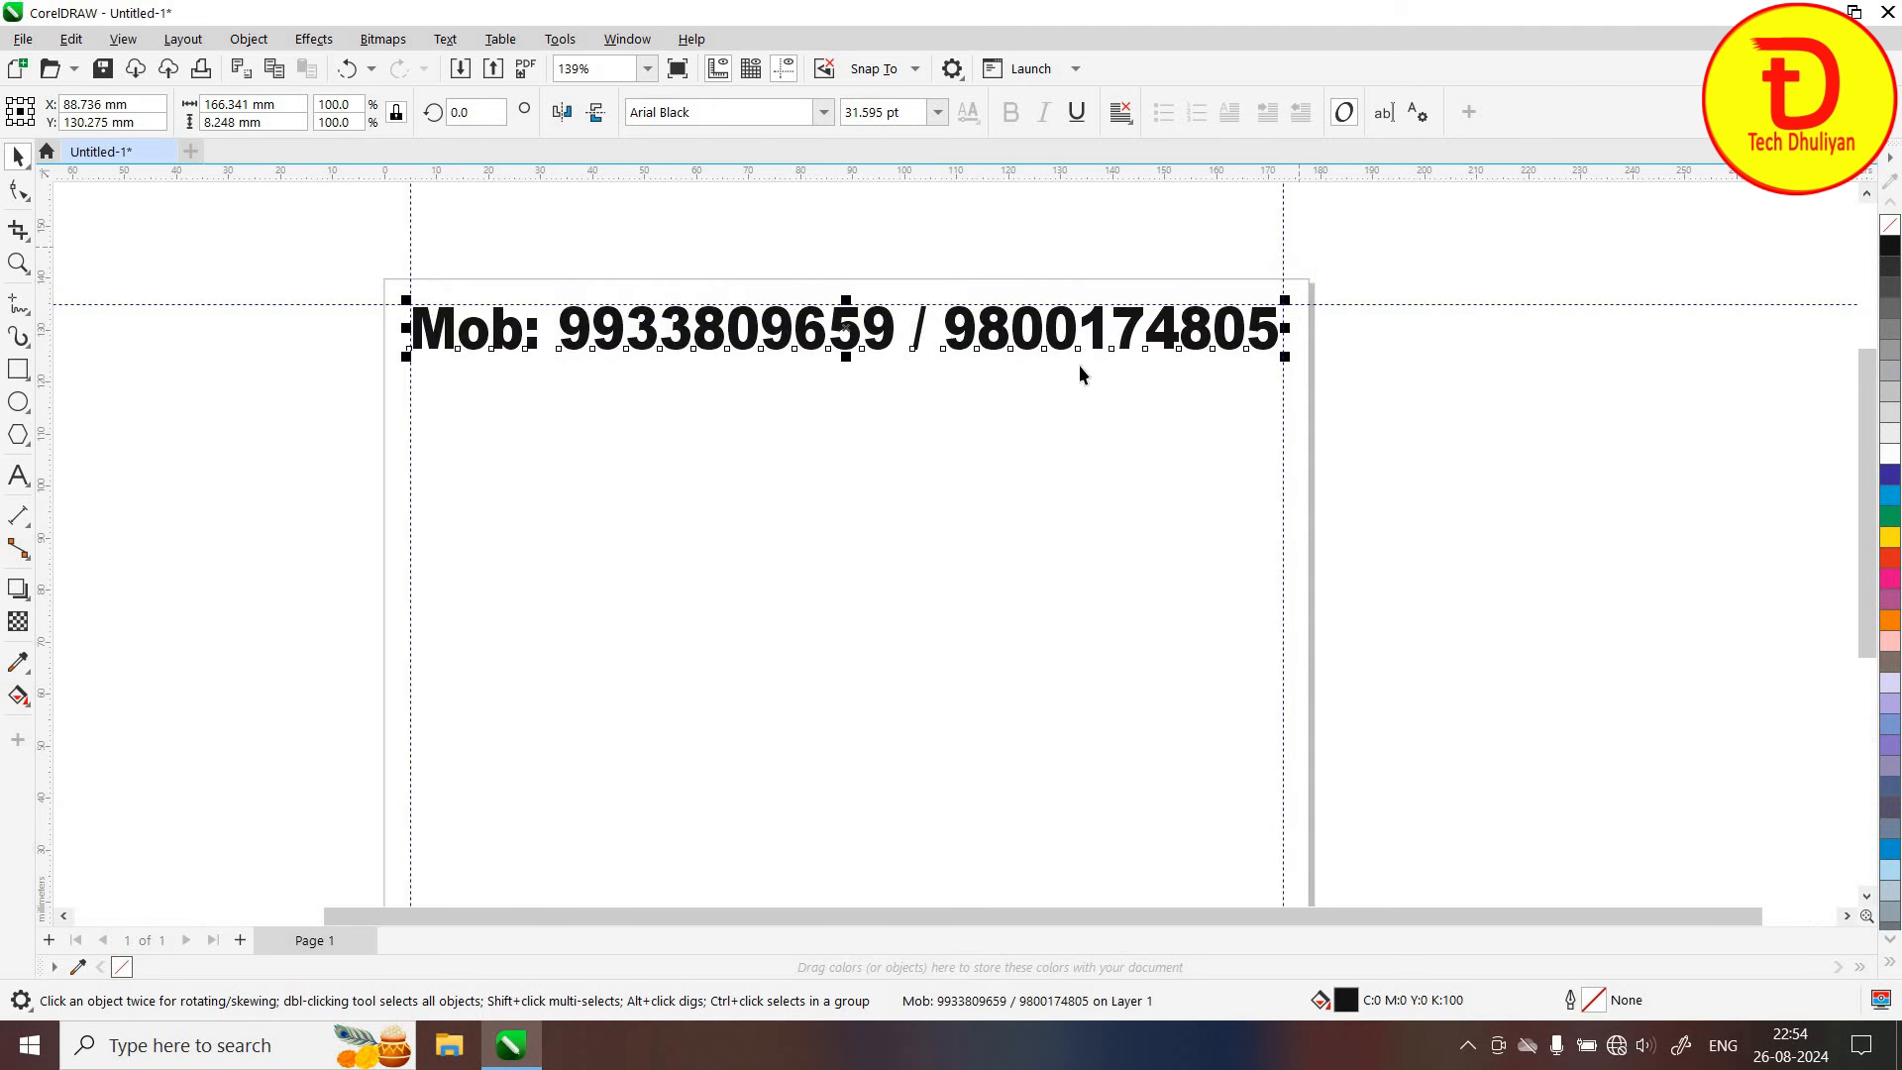
{"action": "scroll", "coordinate": [1083, 373], "scroll_direction": "up", "scroll_amount": 1}
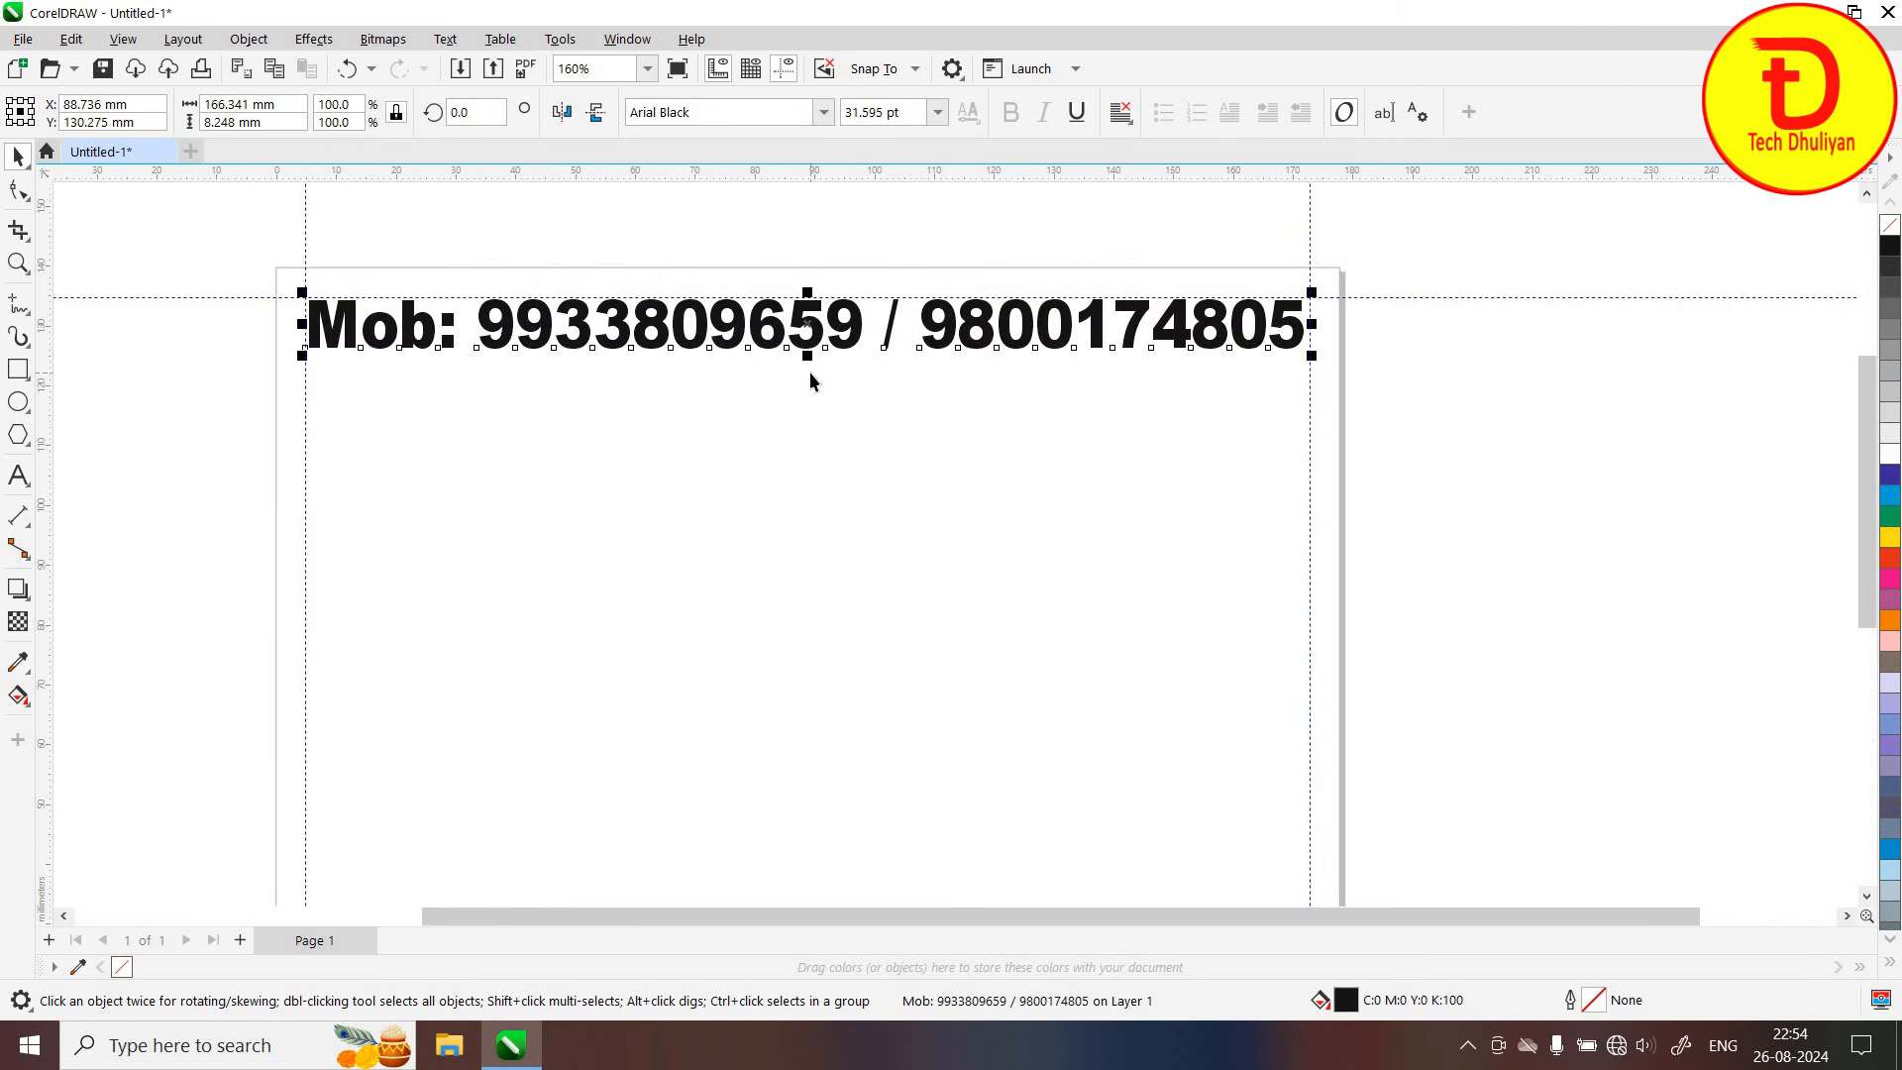
{"action": "left_click", "coordinate": [907, 441]}
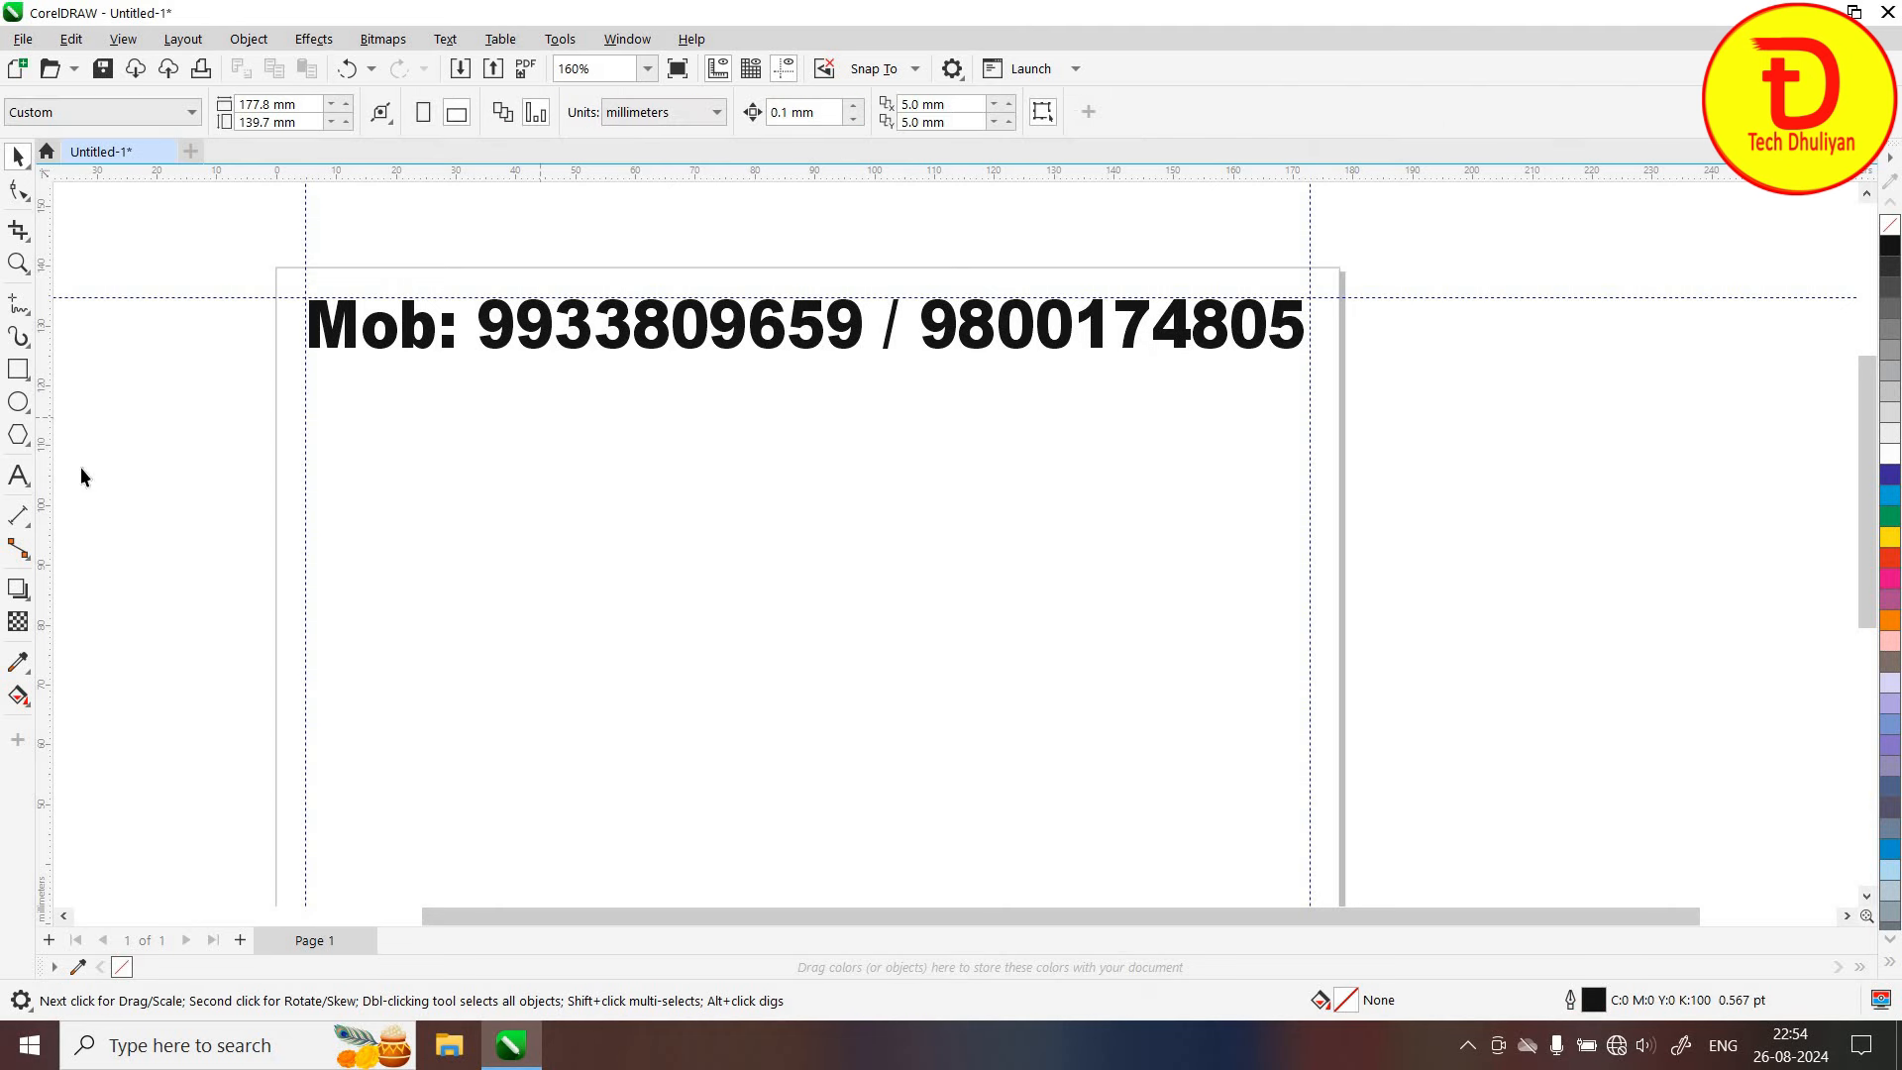
Draw a paragraph text frame below the numbers and switch typing to Lipighor ANSI V3 Toptype
{"action": "left_click", "coordinate": [17, 477]}
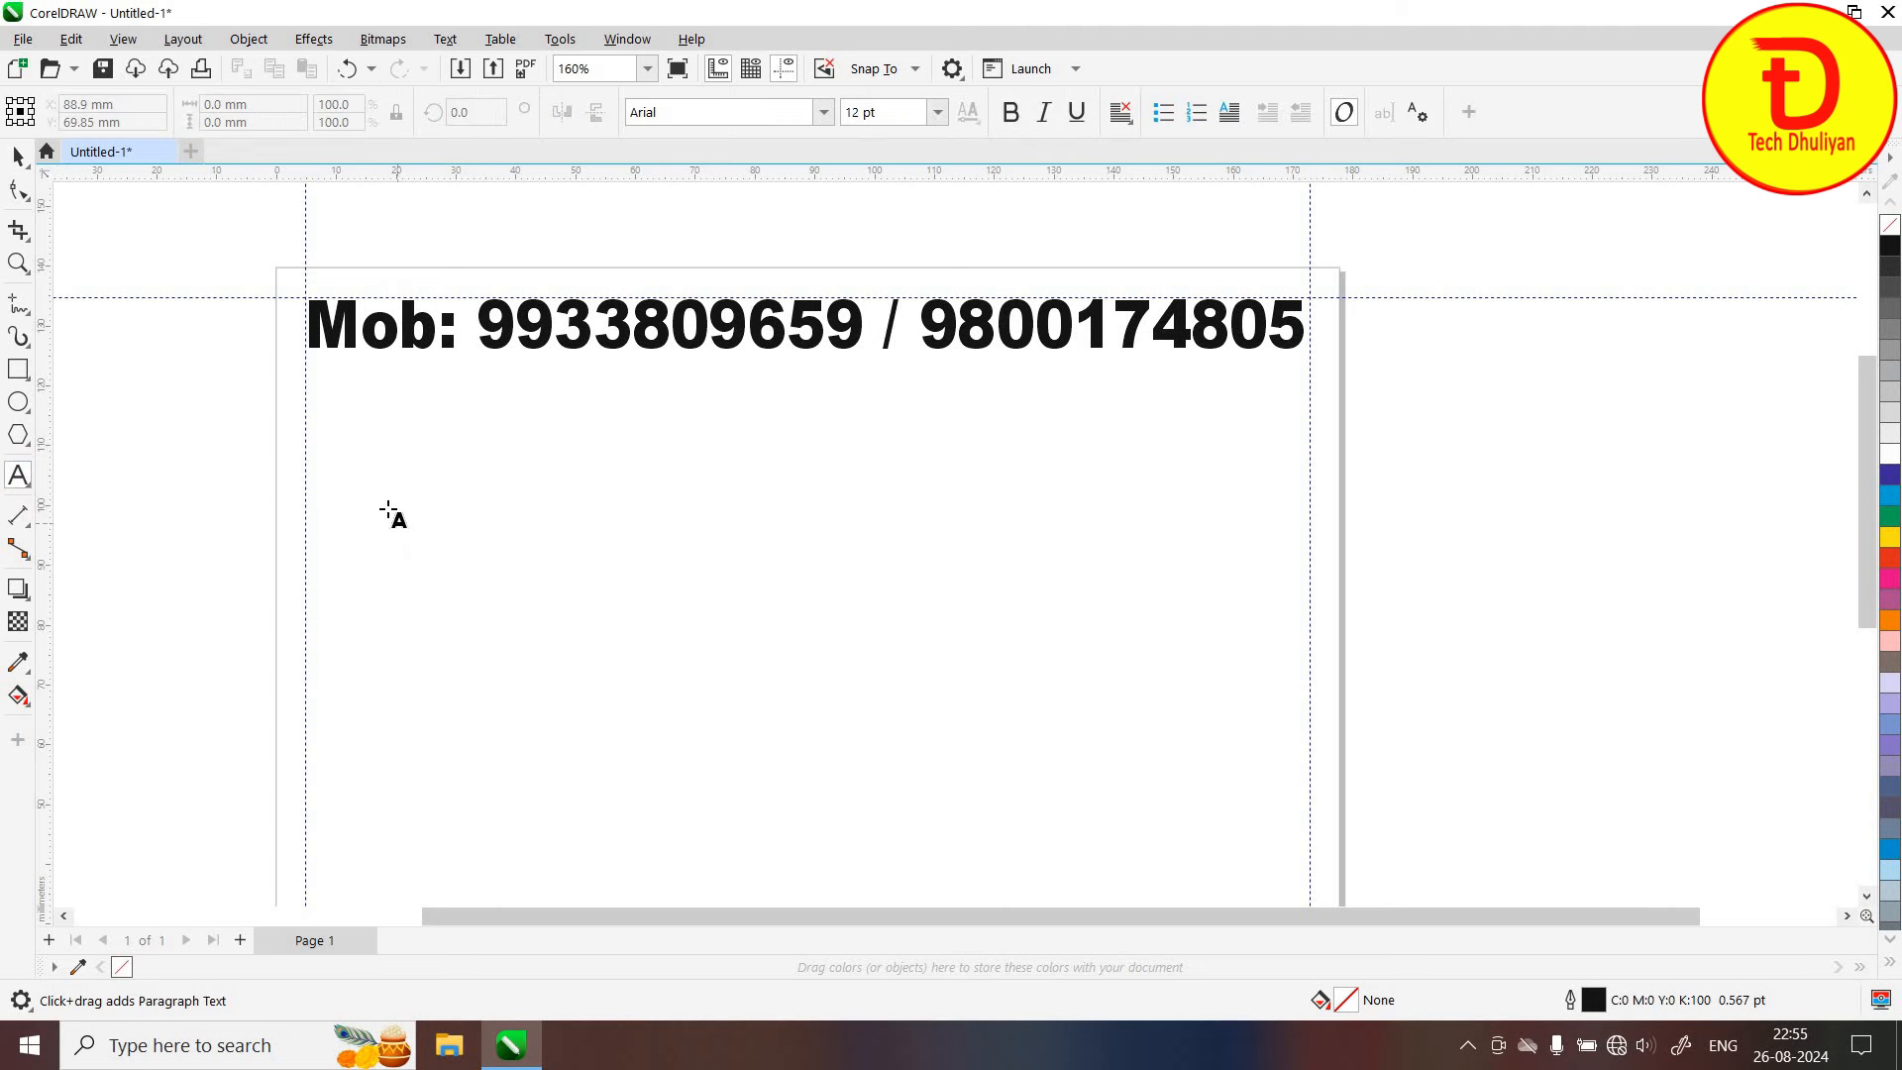
{"action": "left_click_drag", "start_coordinate": [683, 660], "coordinate": [700, 665]}
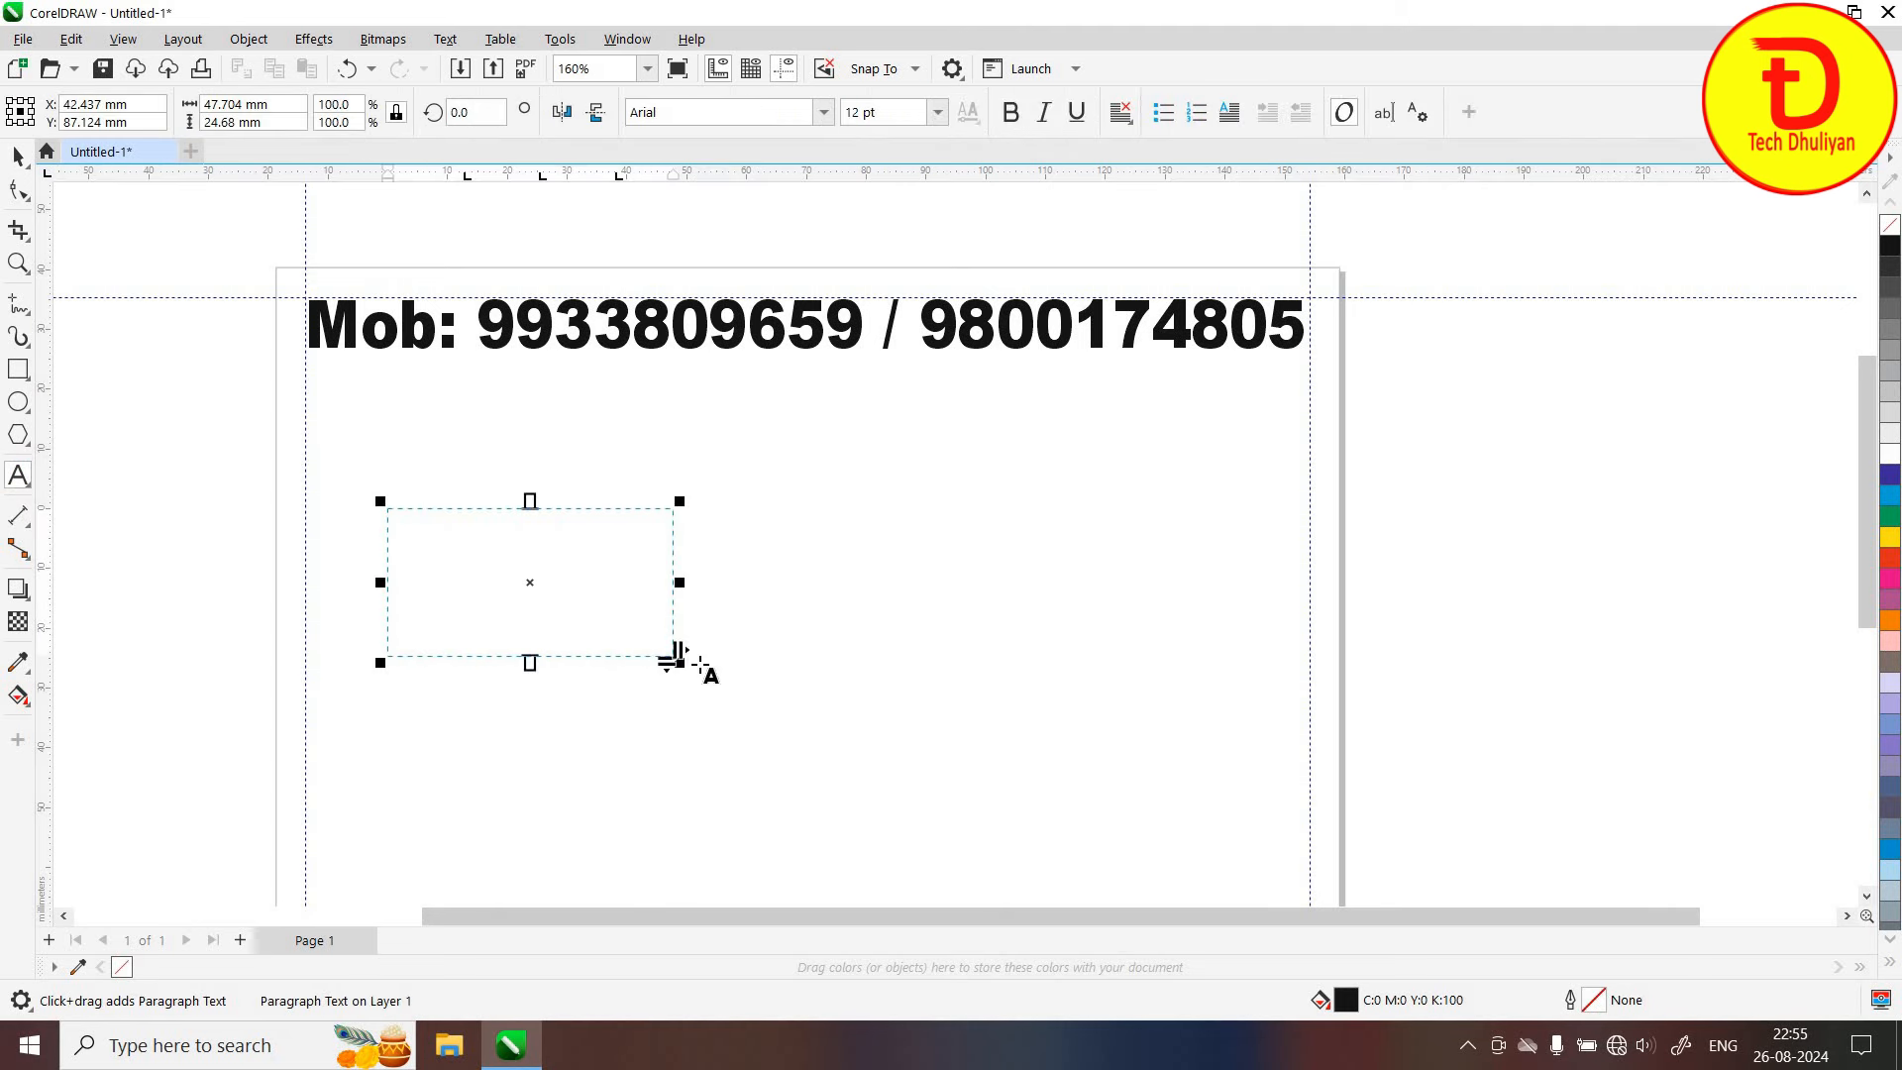
{"action": "left_click", "coordinate": [1724, 1045]}
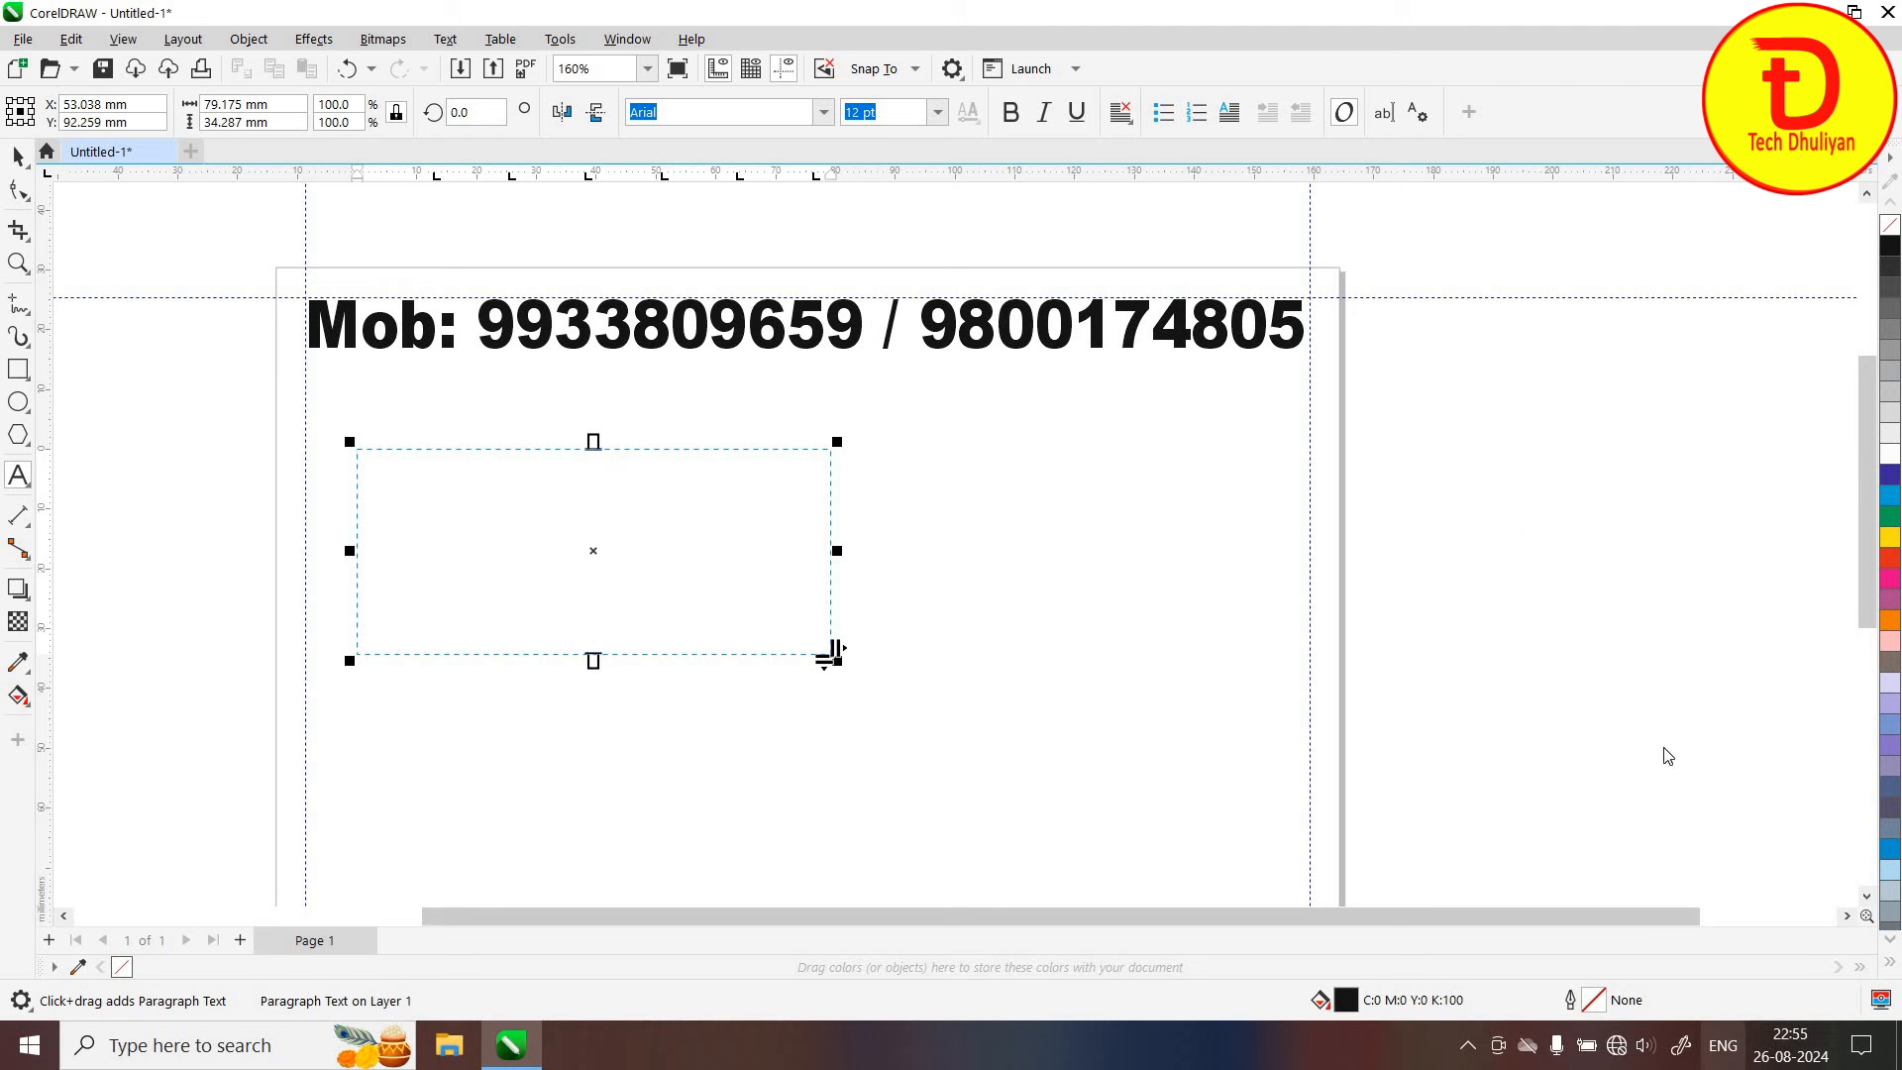
{"action": "left_click", "coordinate": [1629, 697]}
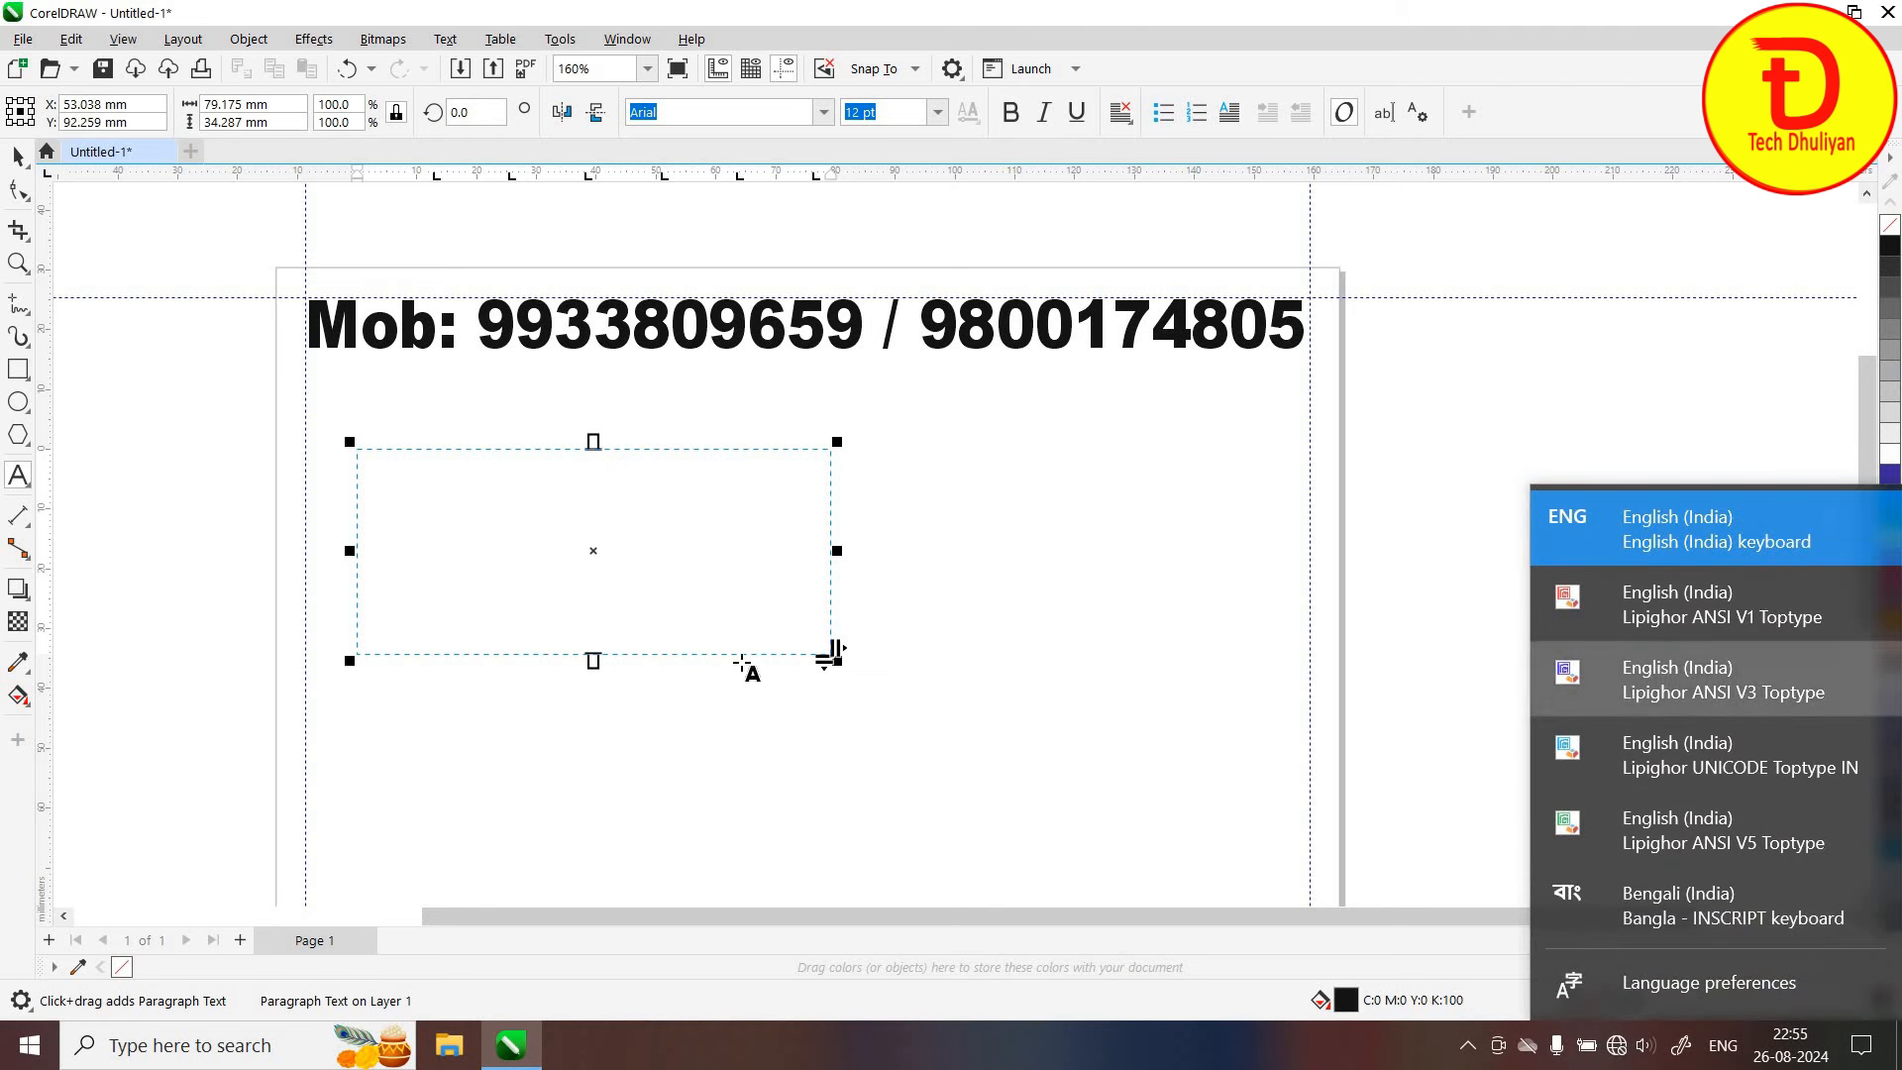
Set the empty frame's font to STM-BNT-Ish
{"action": "left_click", "coordinate": [824, 112]}
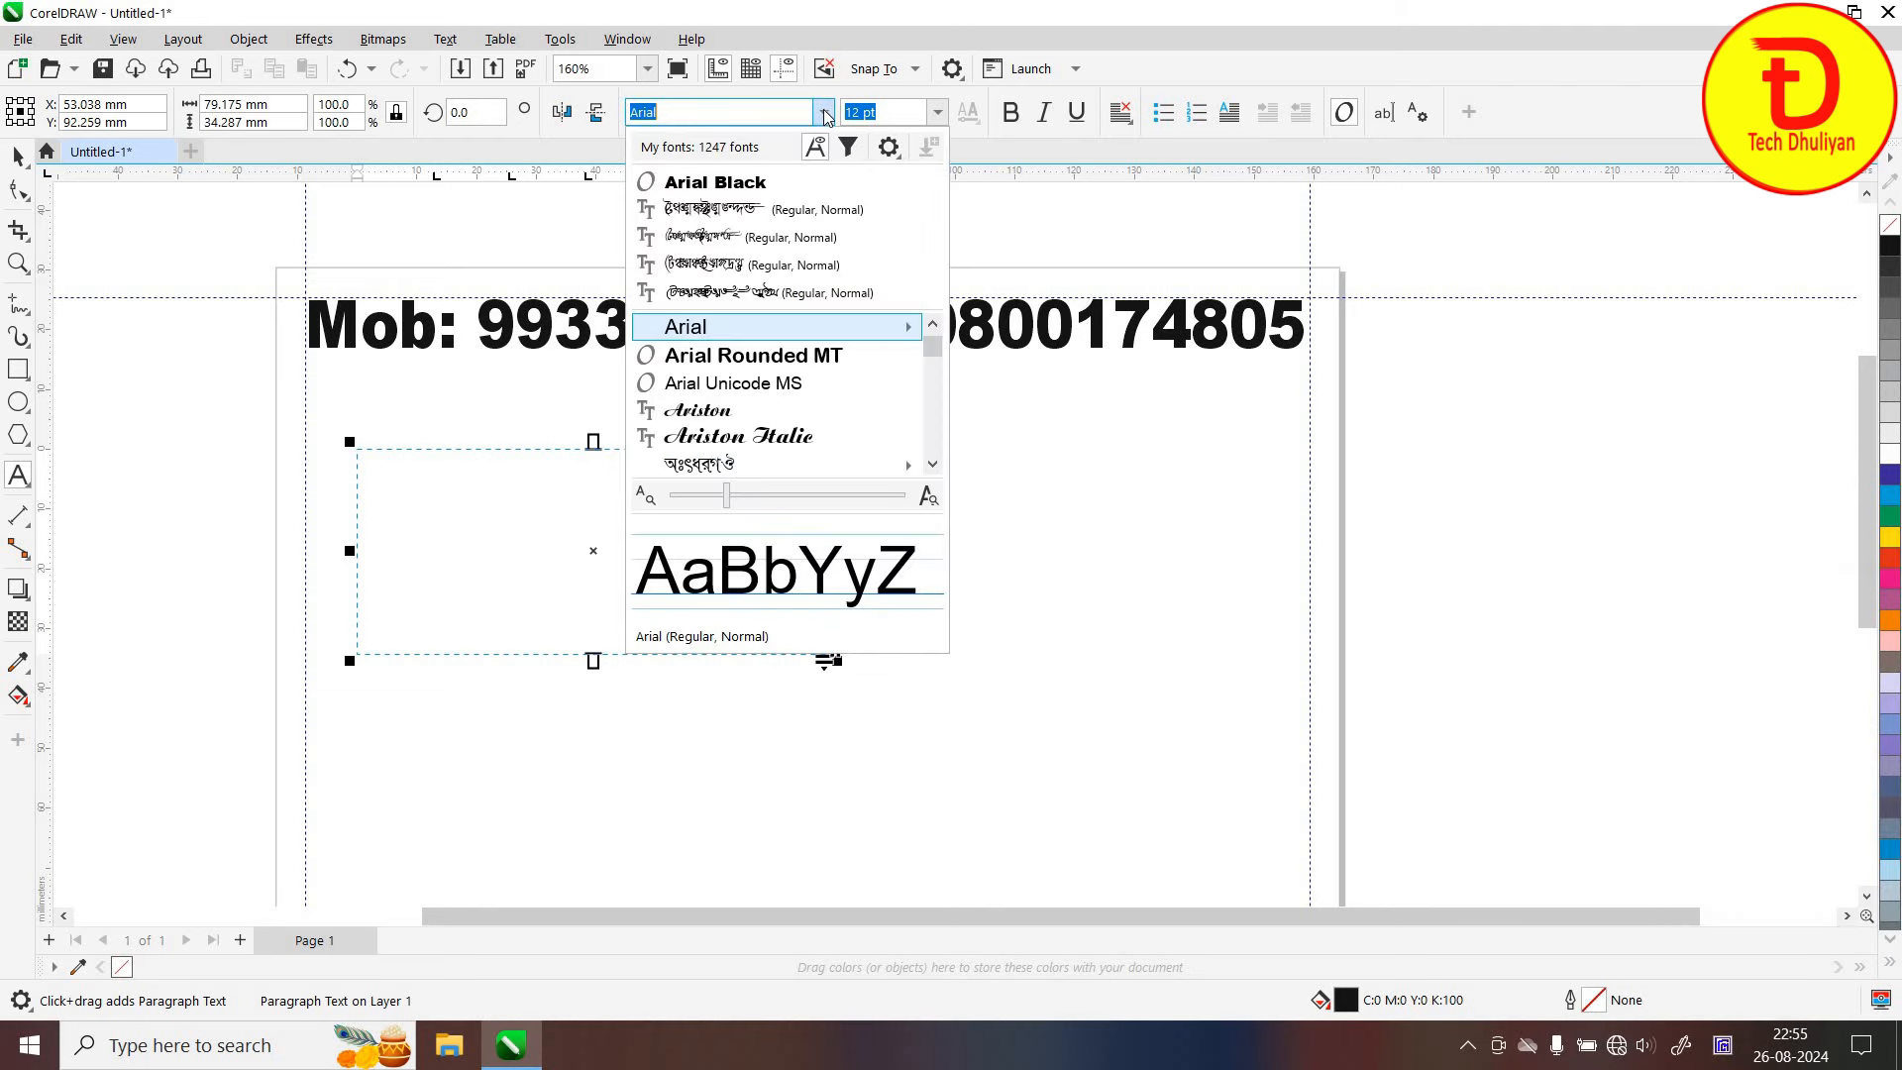
{"action": "scroll", "coordinate": [688, 440], "scroll_direction": "down", "scroll_amount": 10}
{"action": "mouse_move", "coordinate": [688, 440]}
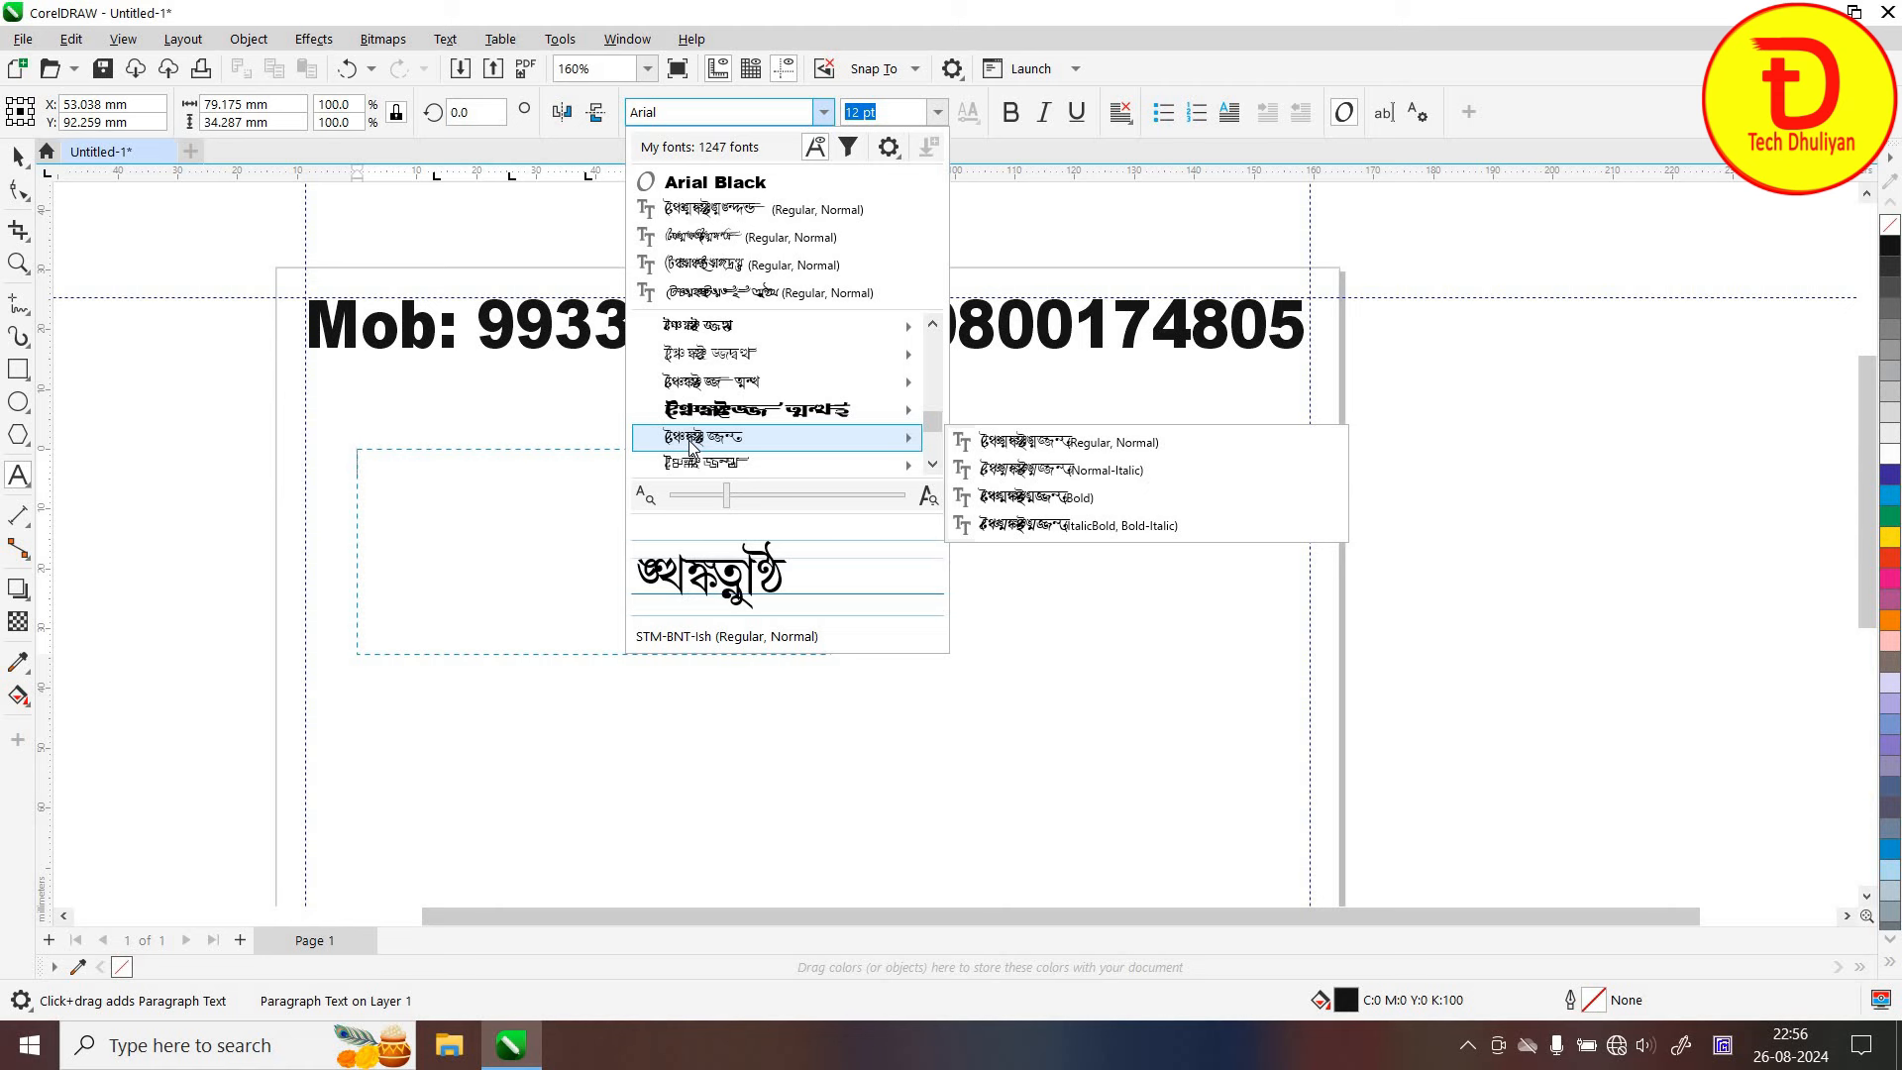
{"action": "left_click", "coordinate": [639, 442]}
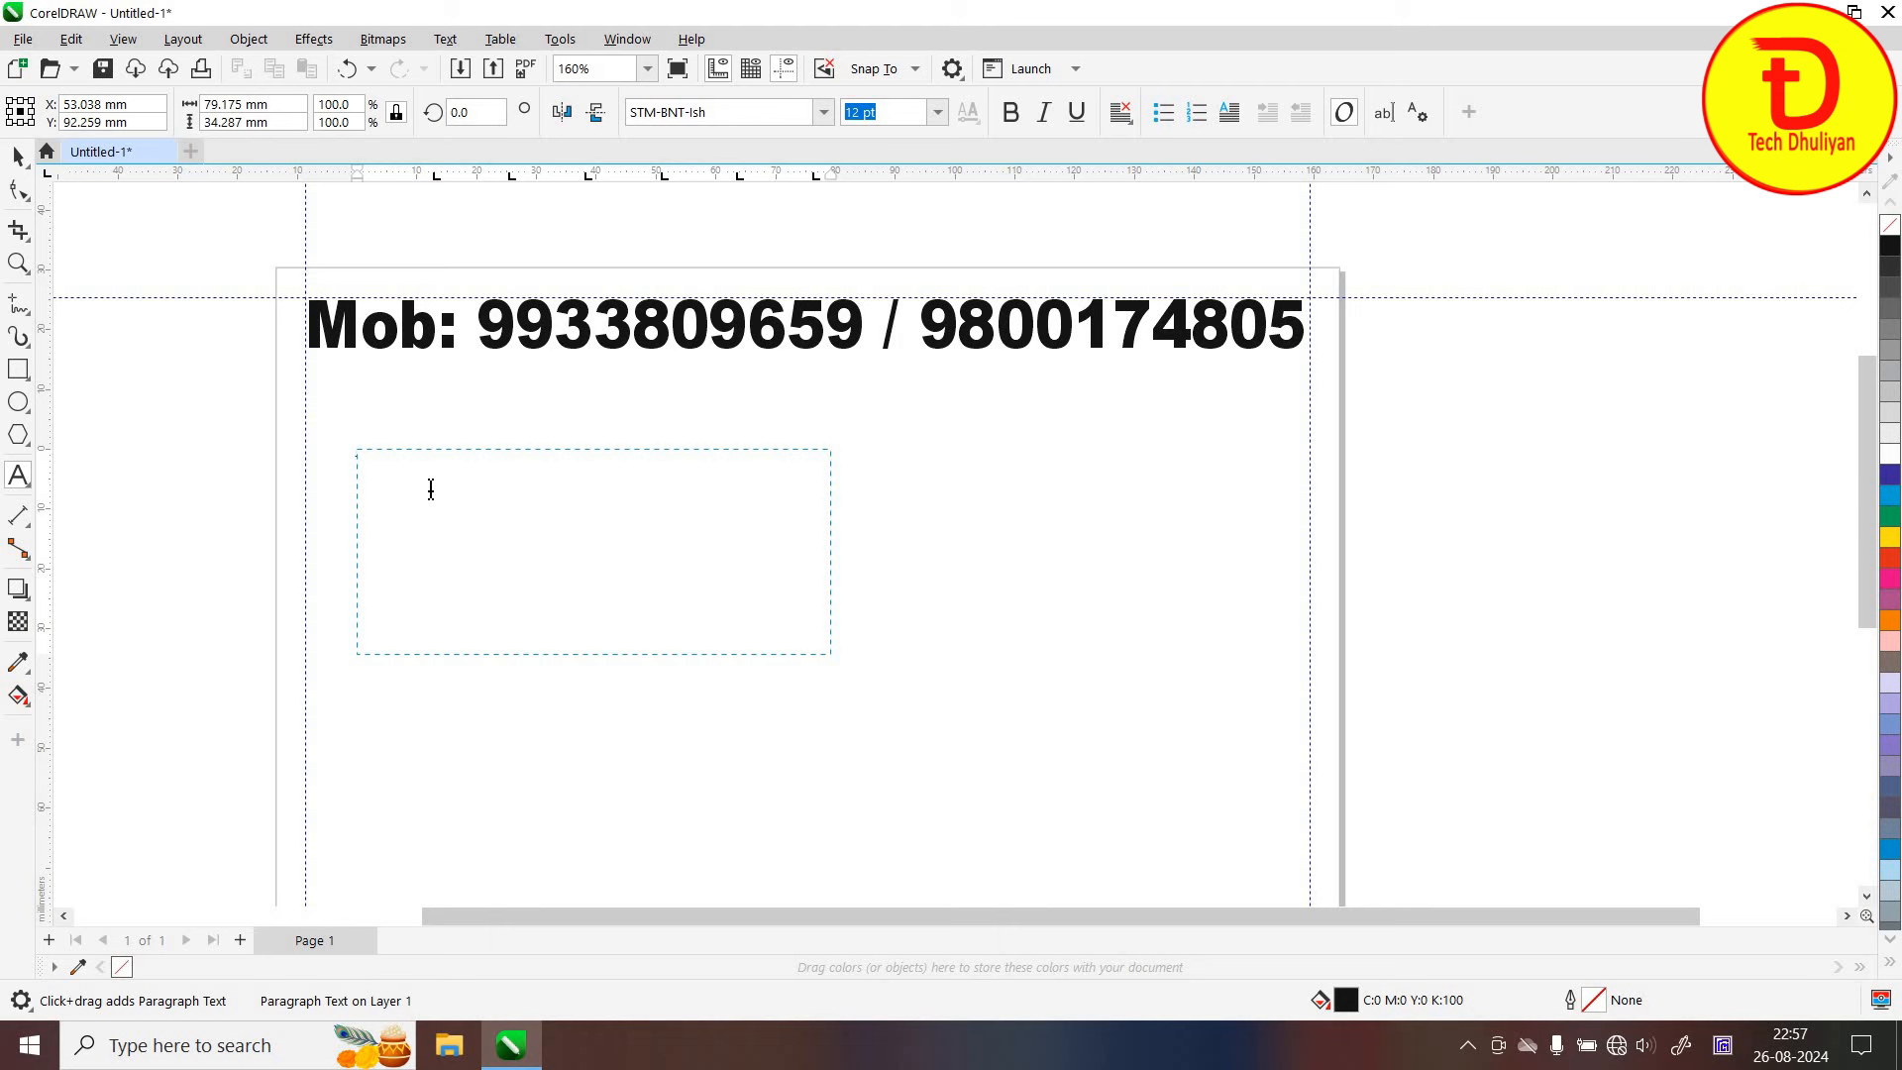
Type the Bengali shop-name line, then the proprietor and father's-name lines
{"action": "type", "text": "িউ শঙ্করী জুয়েলার্স"}
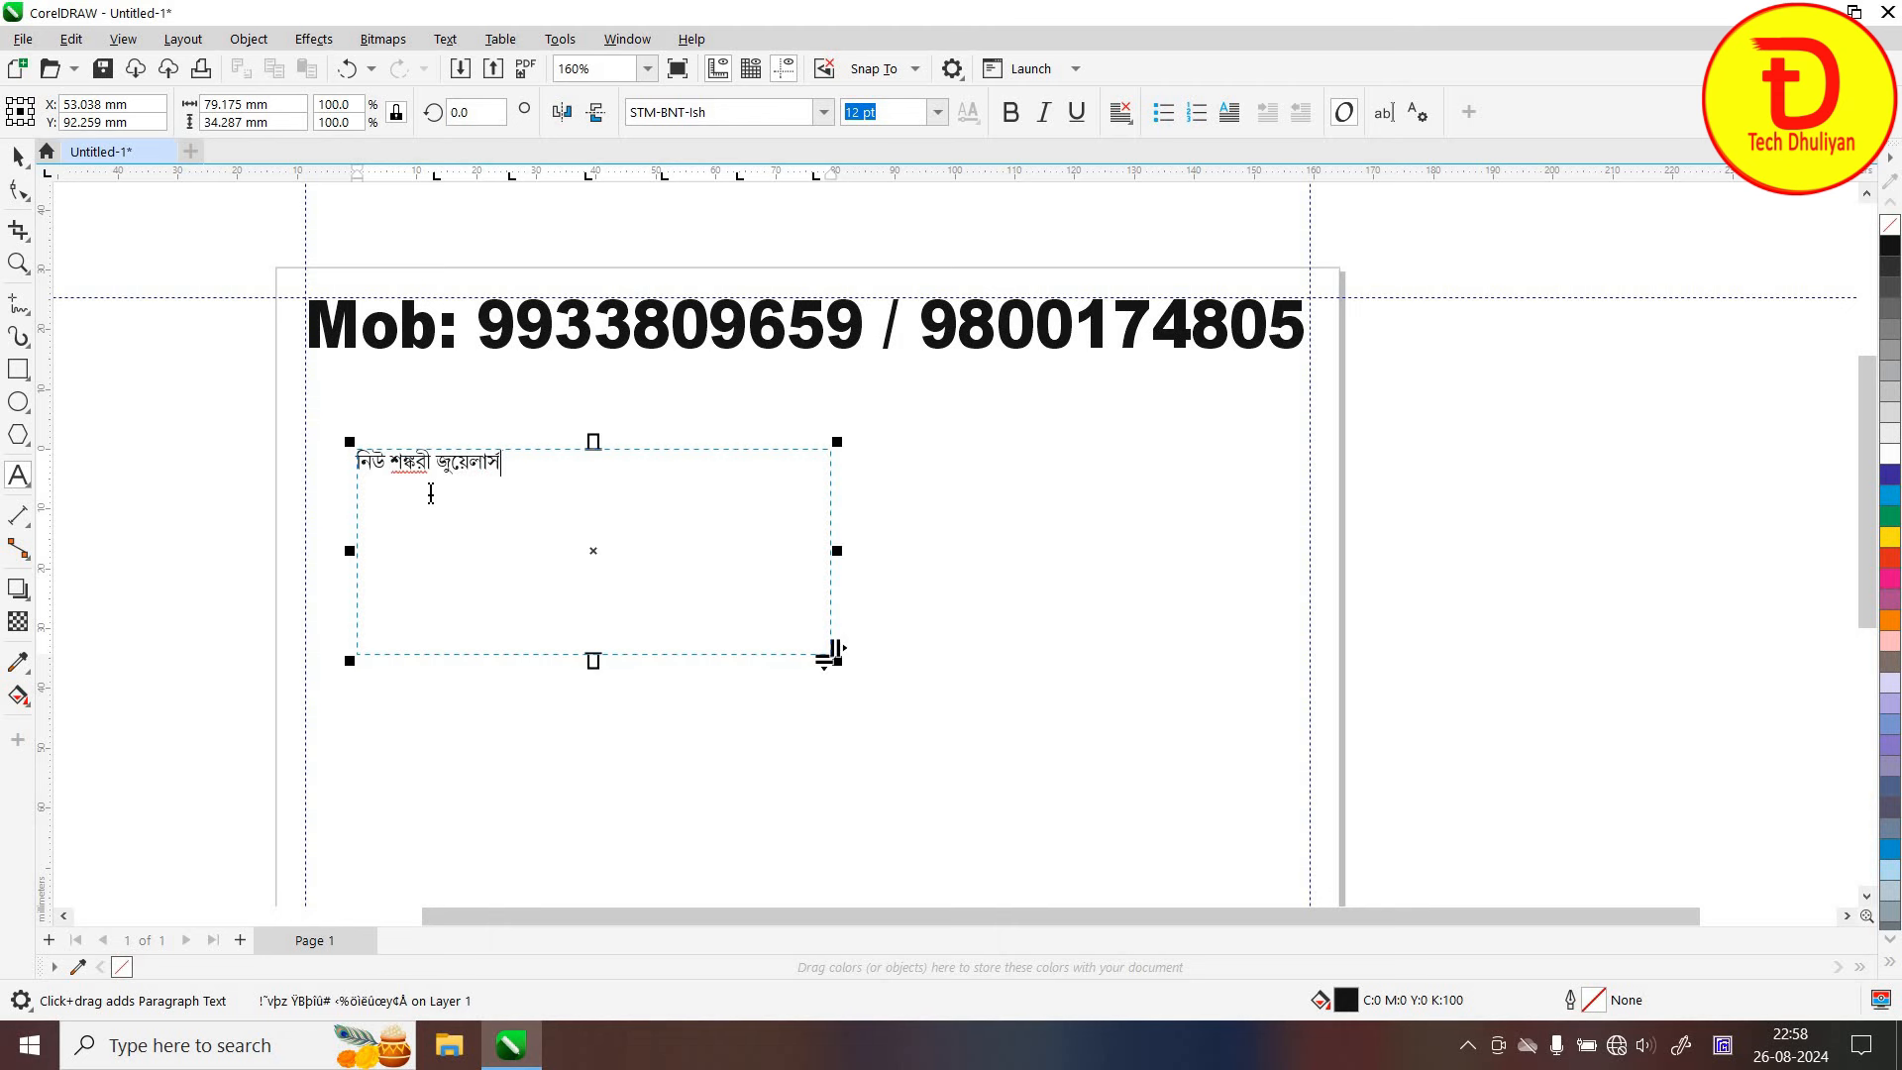
{"action": "key", "text": "Return"}
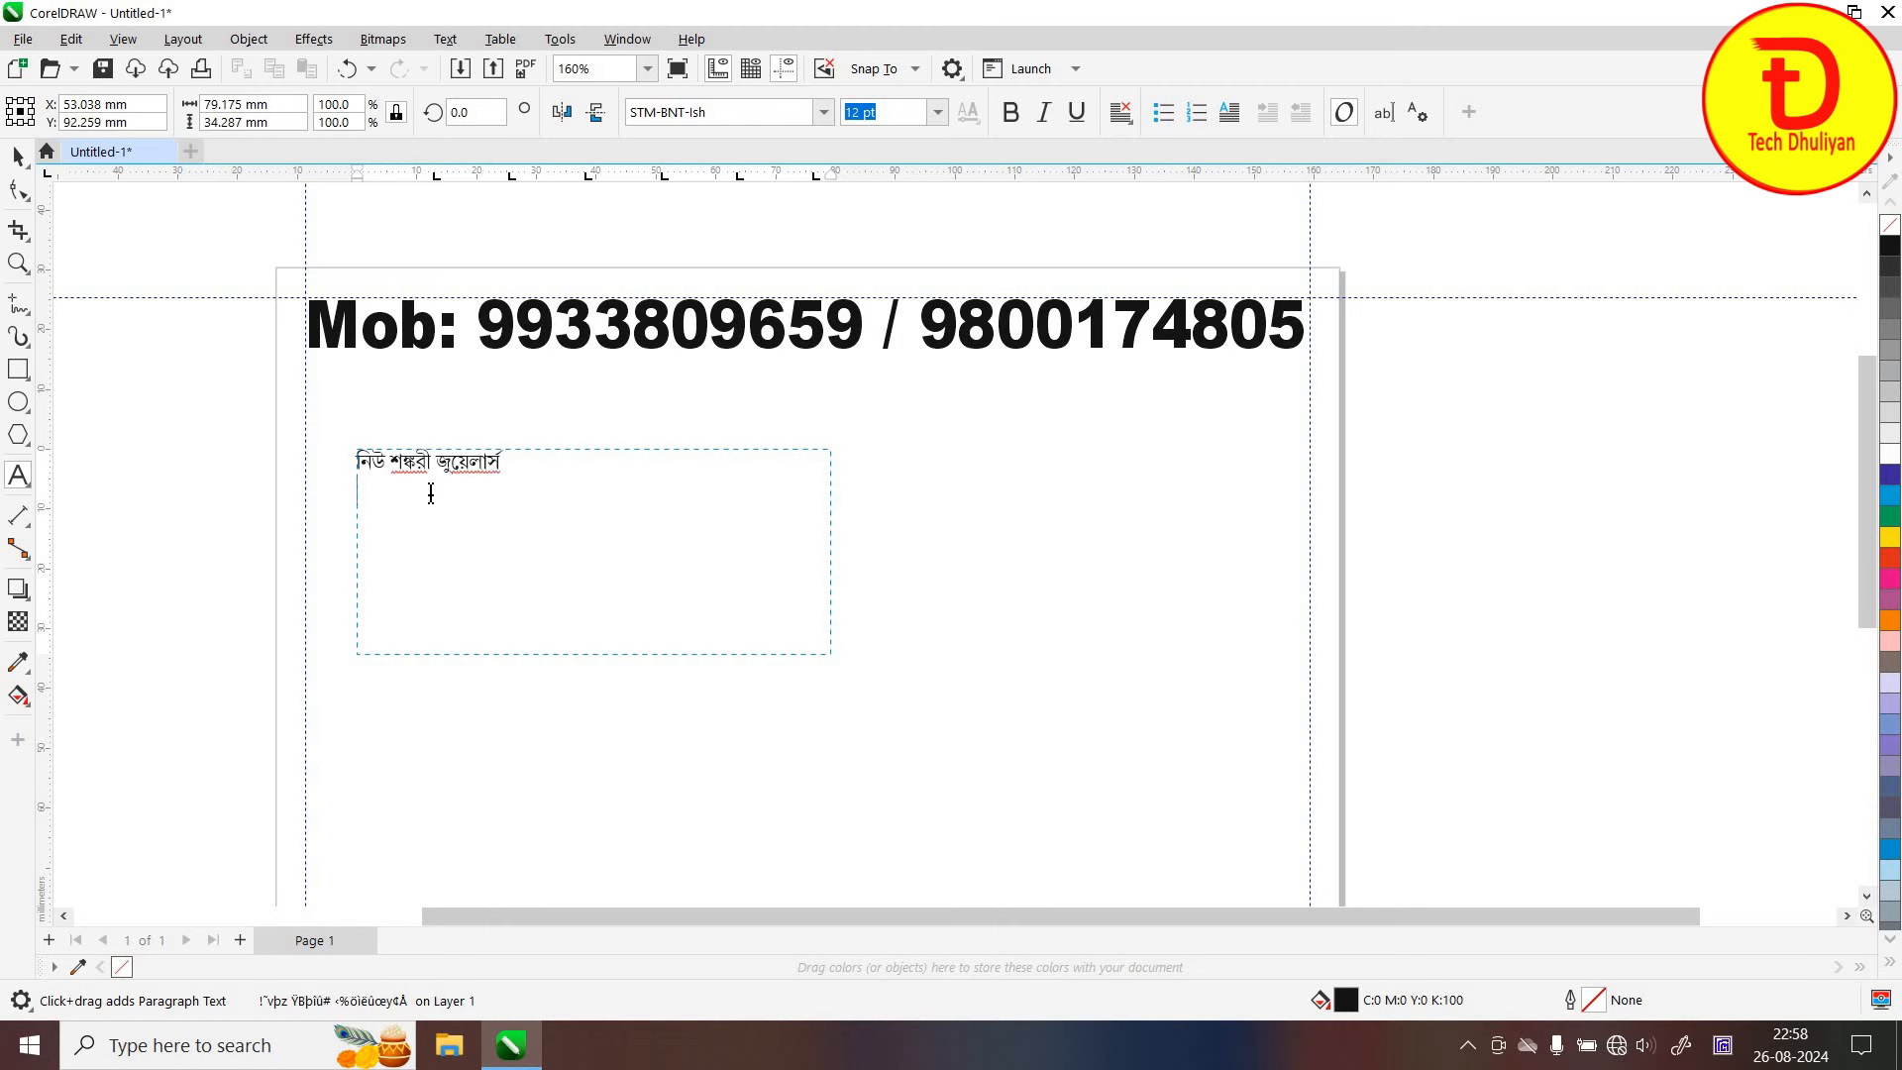
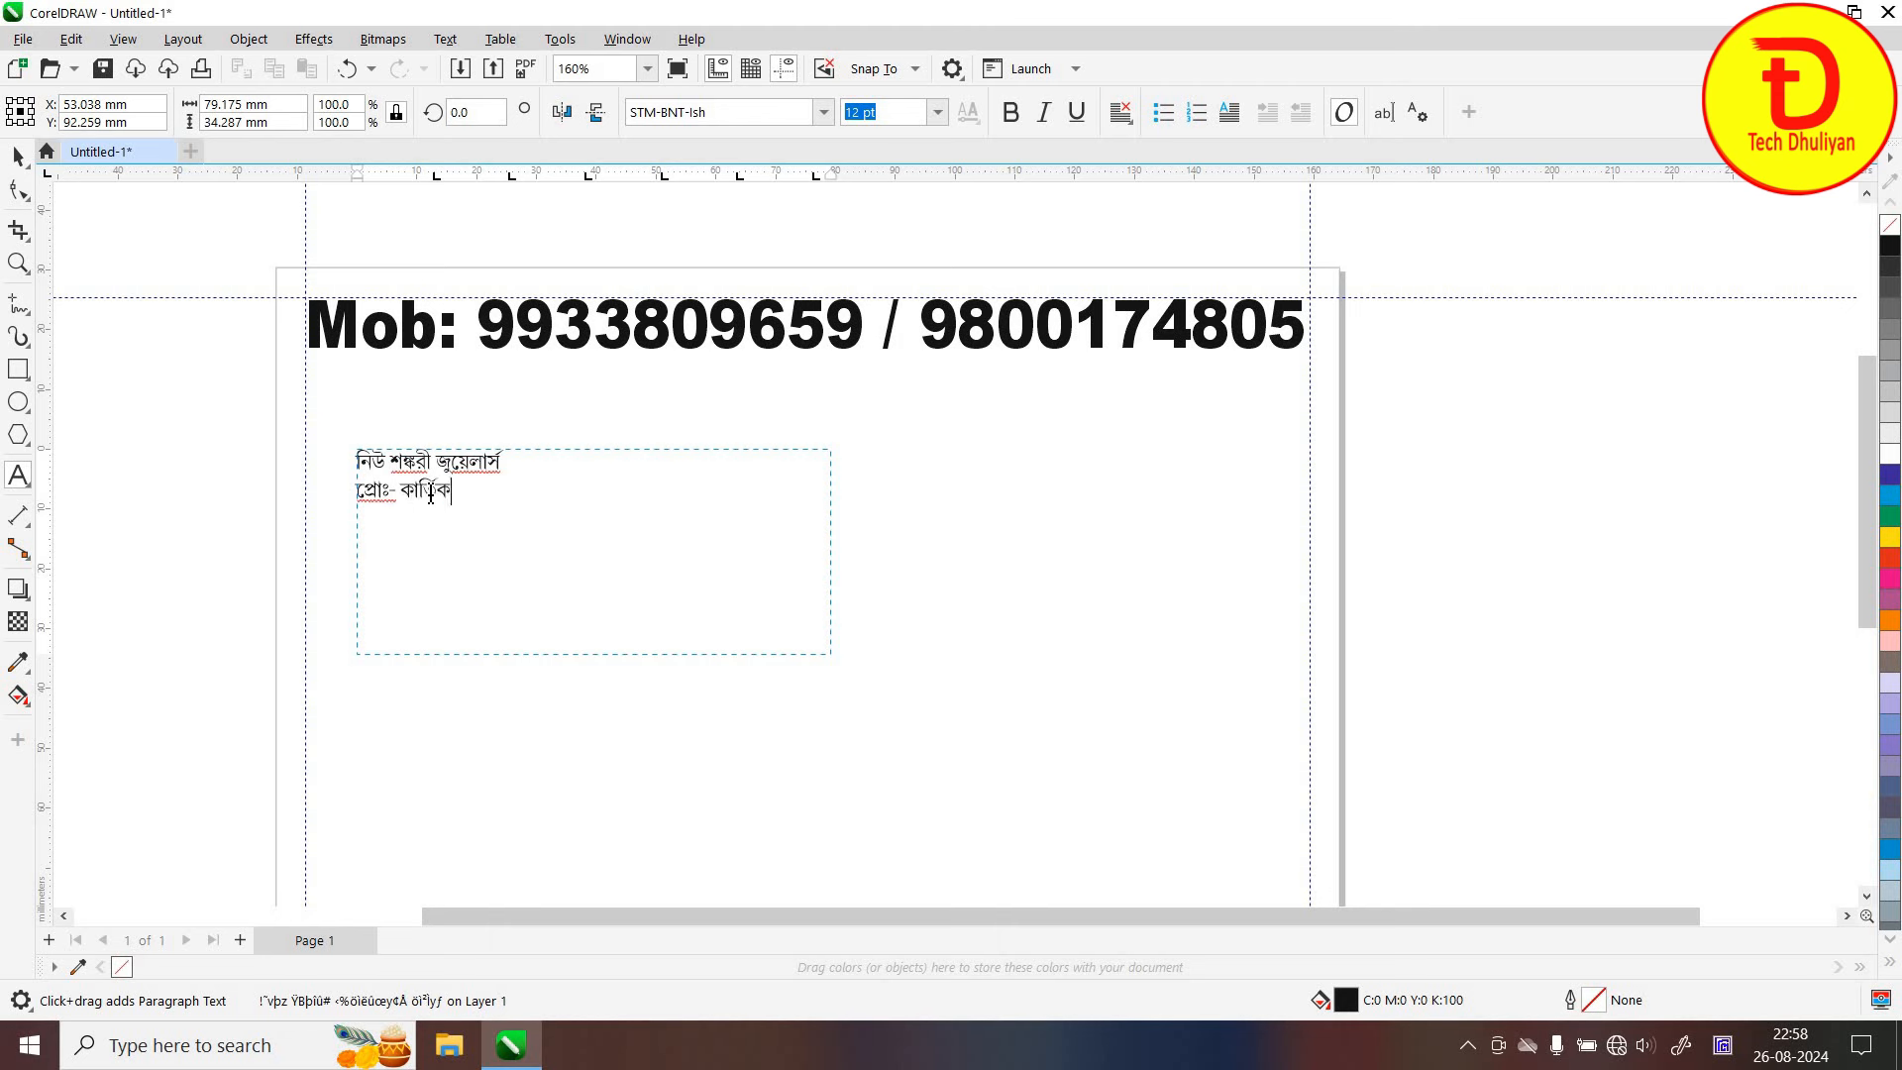
{"action": "key", "text": "Escape"}
{"action": "key", "text": "Return"}
{"action": "type", "text": "পিতা ঃ-"}
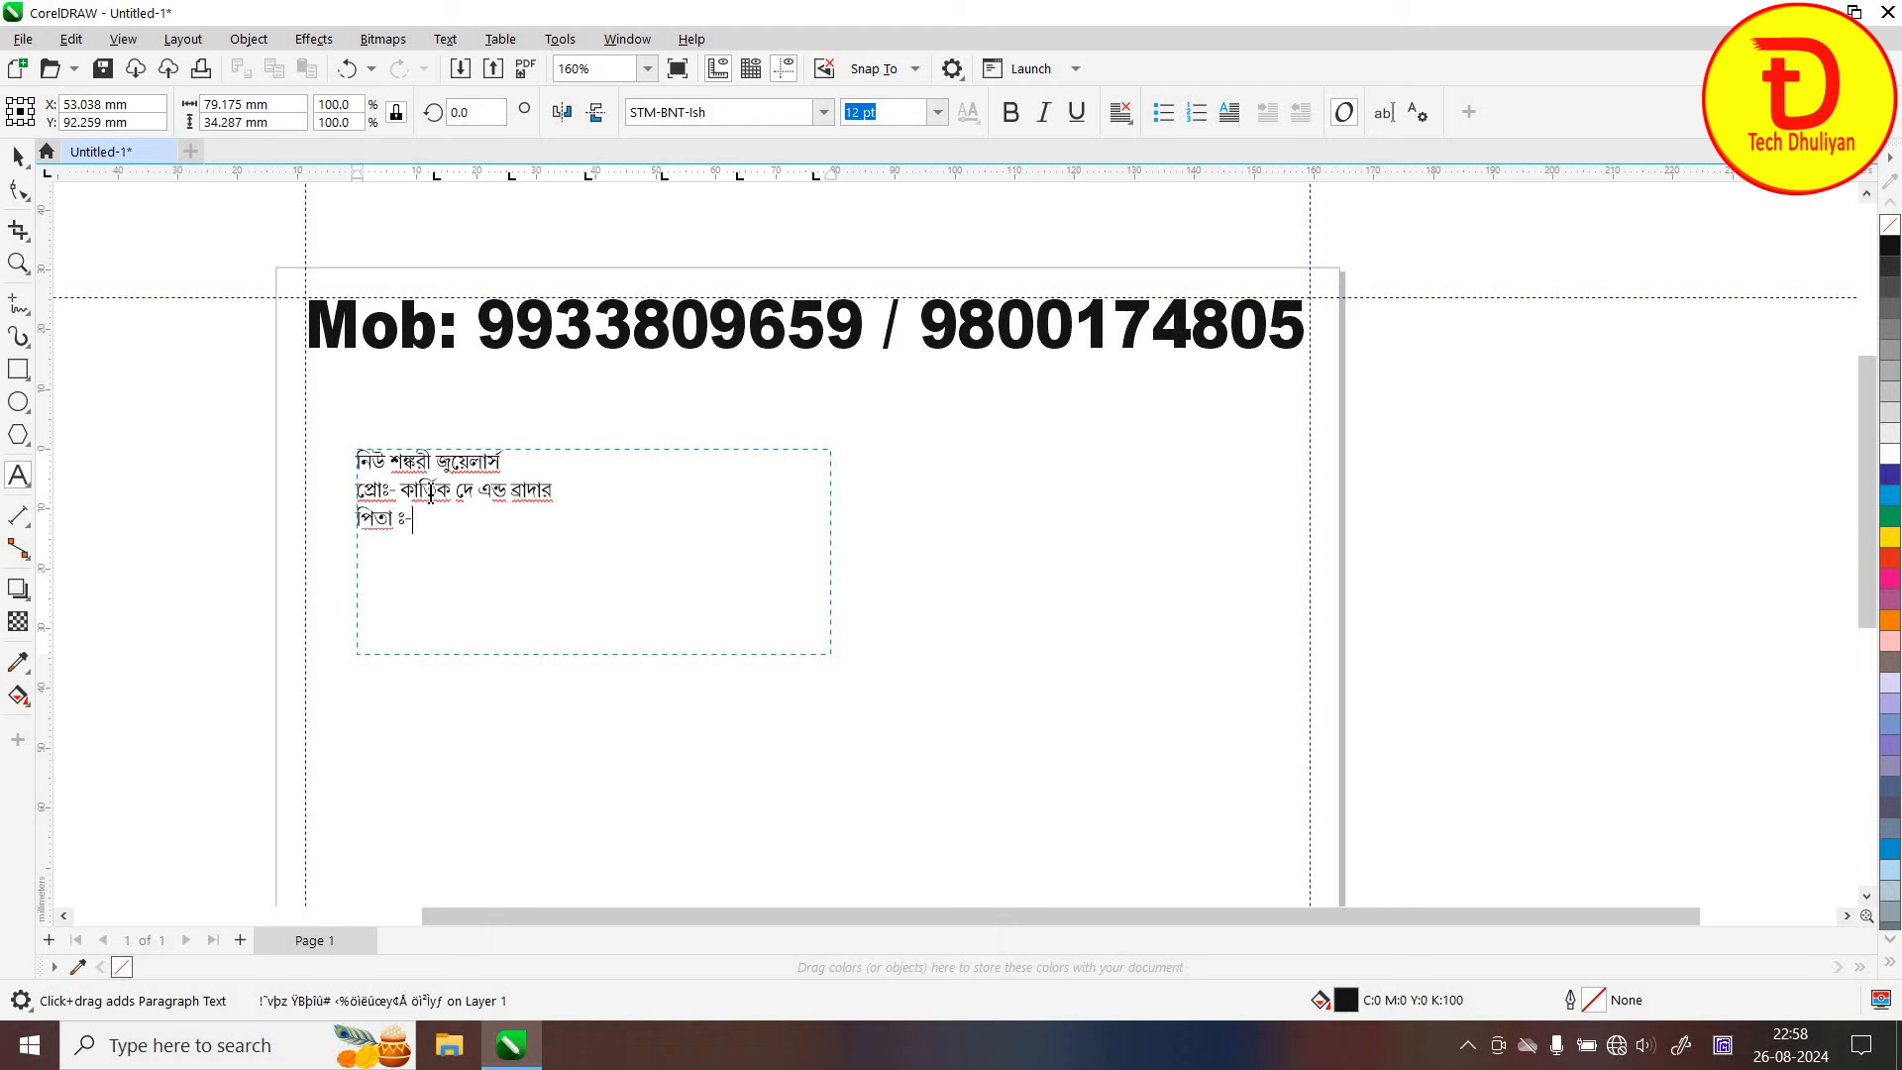
{"action": "key", "text": "Escape"}
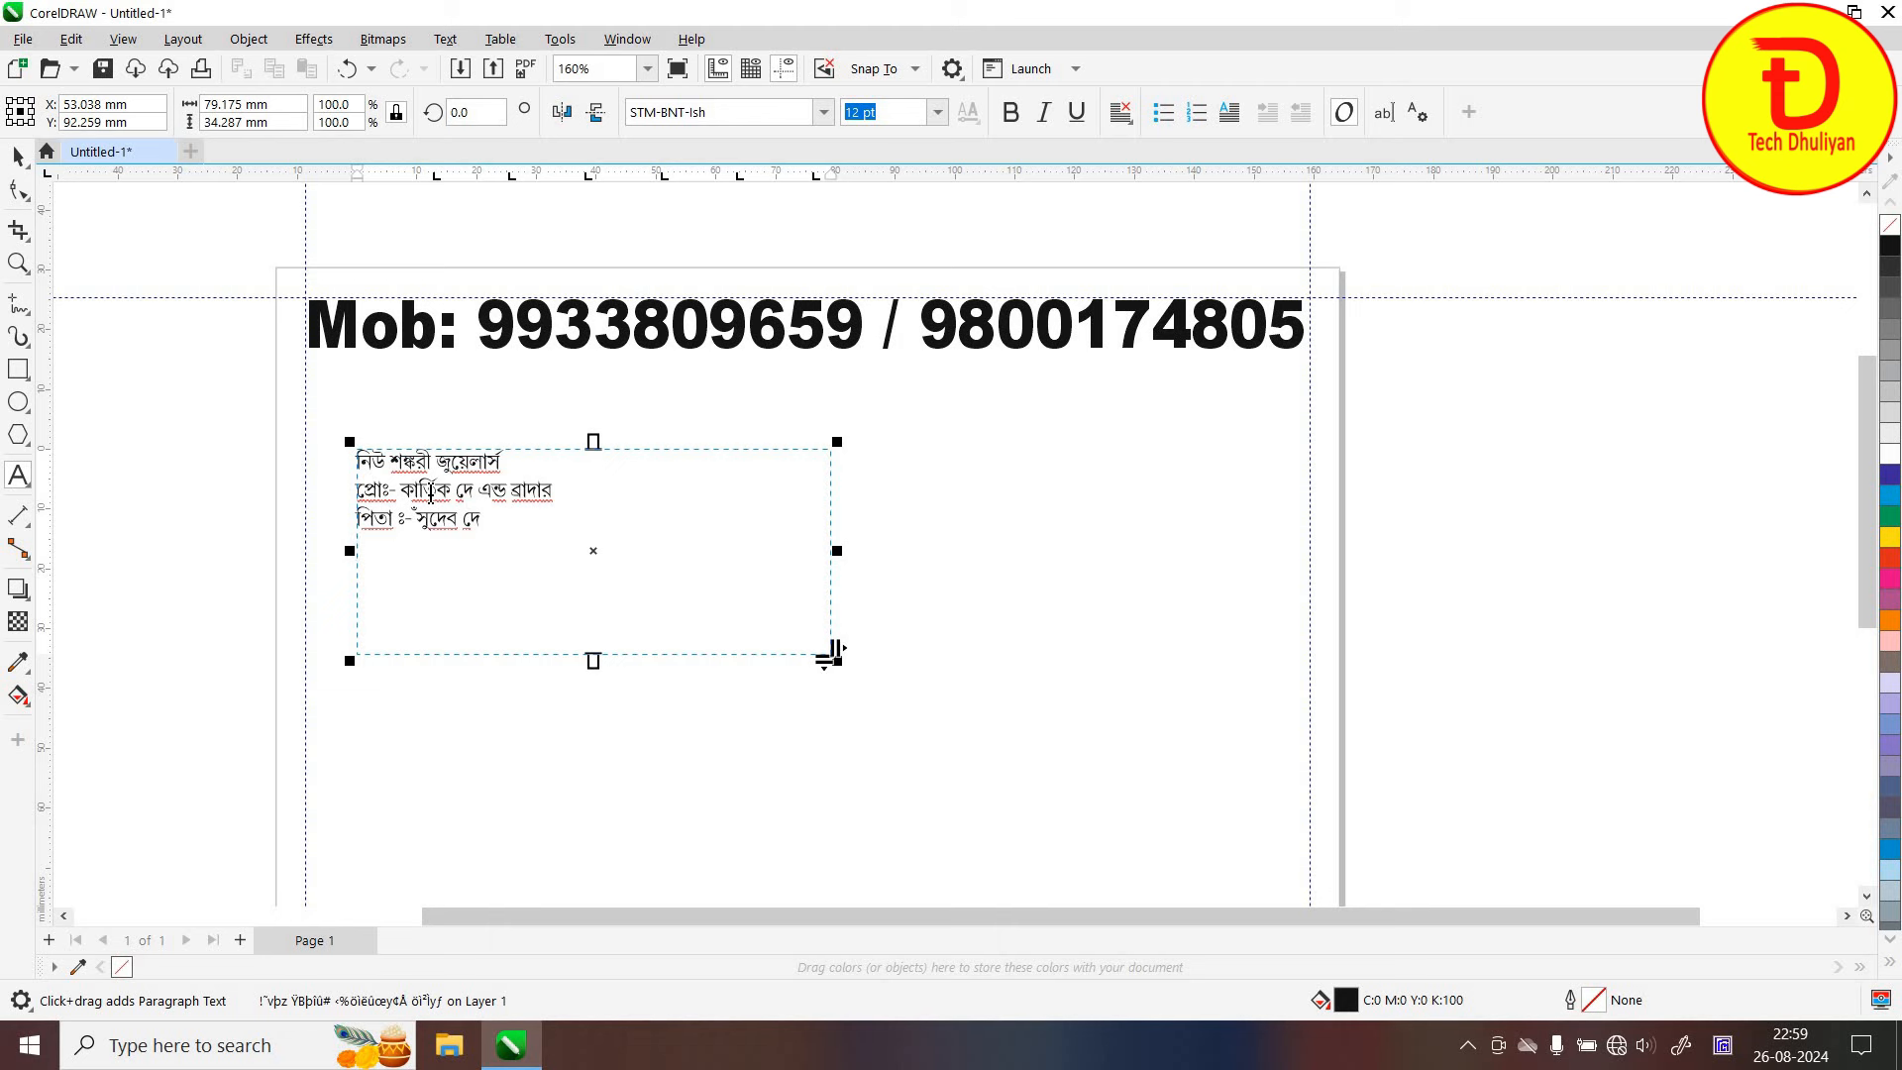
Add the line 'এখানে হলমার্ক, সোনা ও চাদির গহনা যত্ন সহকারে তৈরী করা হয়।'
{"action": "left_click", "coordinate": [431, 492]}
{"action": "key", "text": "Return"}
{"action": "type", "text": "এখানে"}
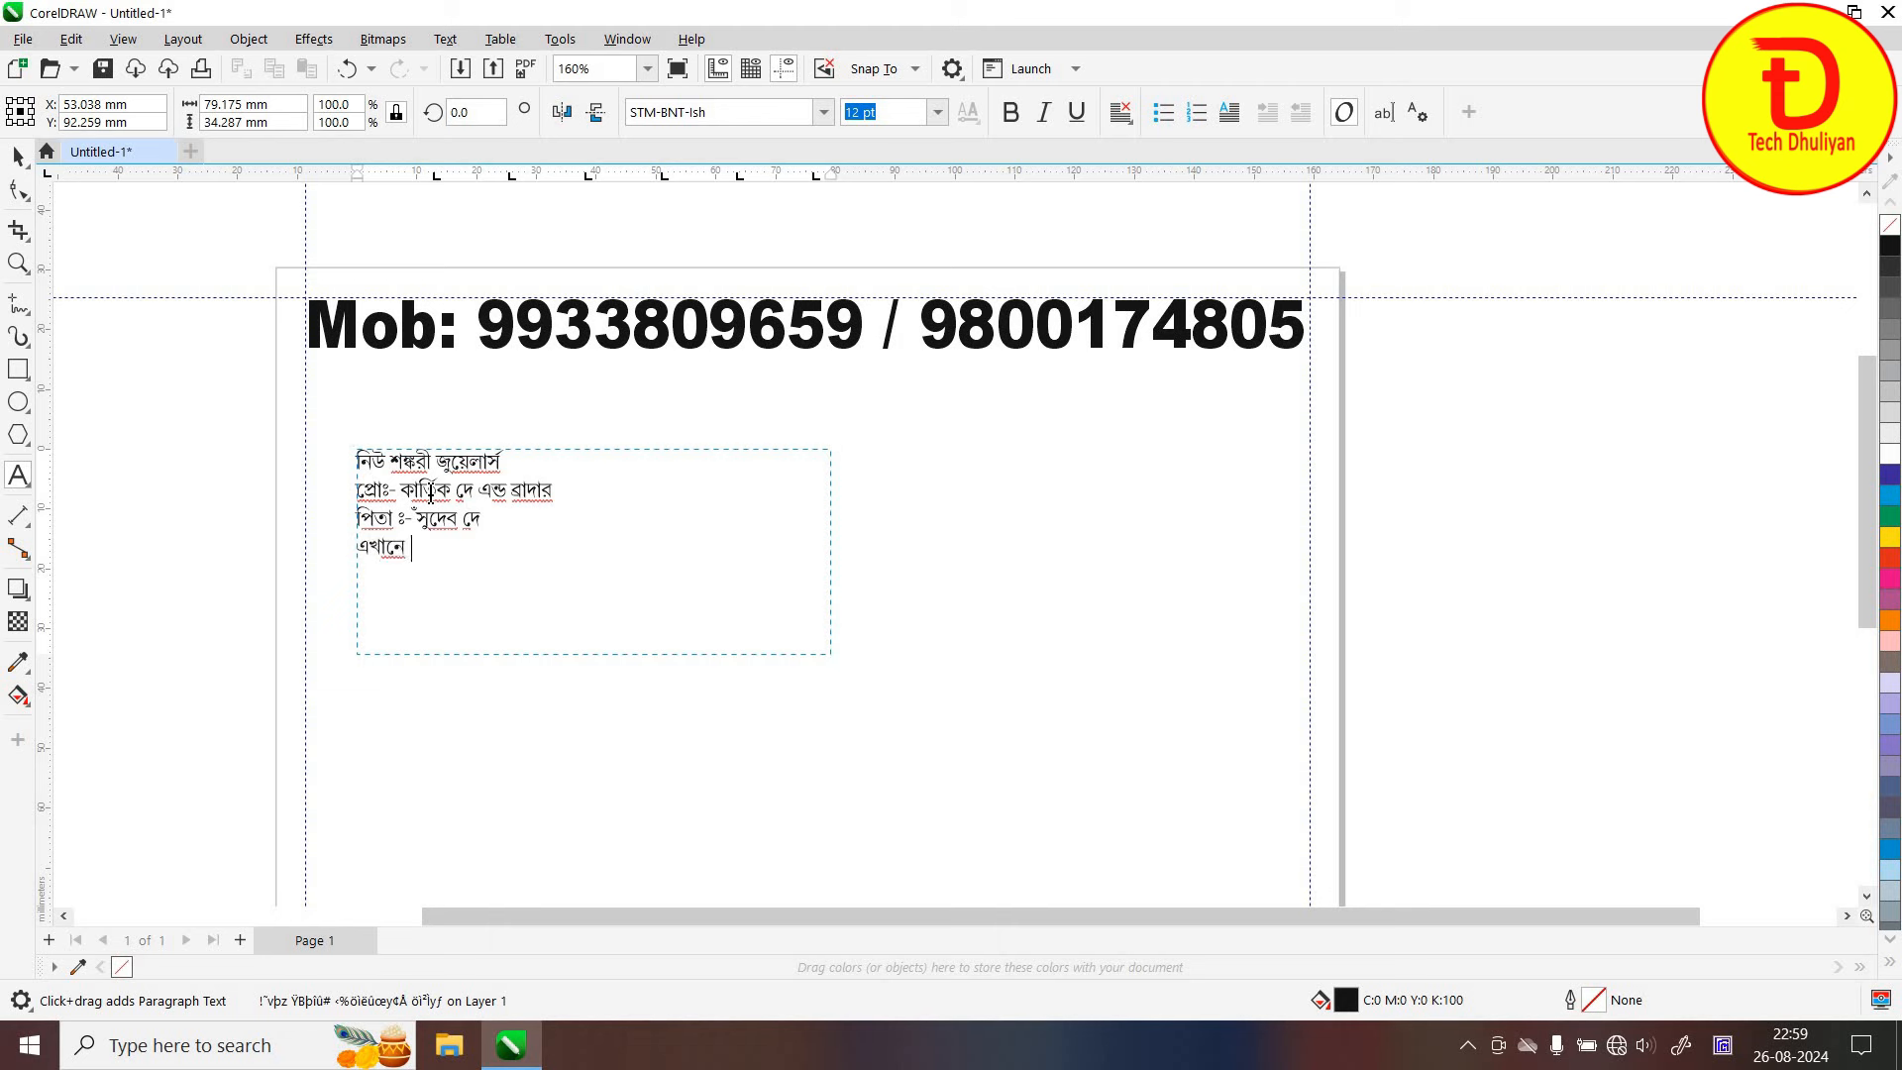
{"action": "type", "text": " হলমার্ক, সোনা ও চাদি"}
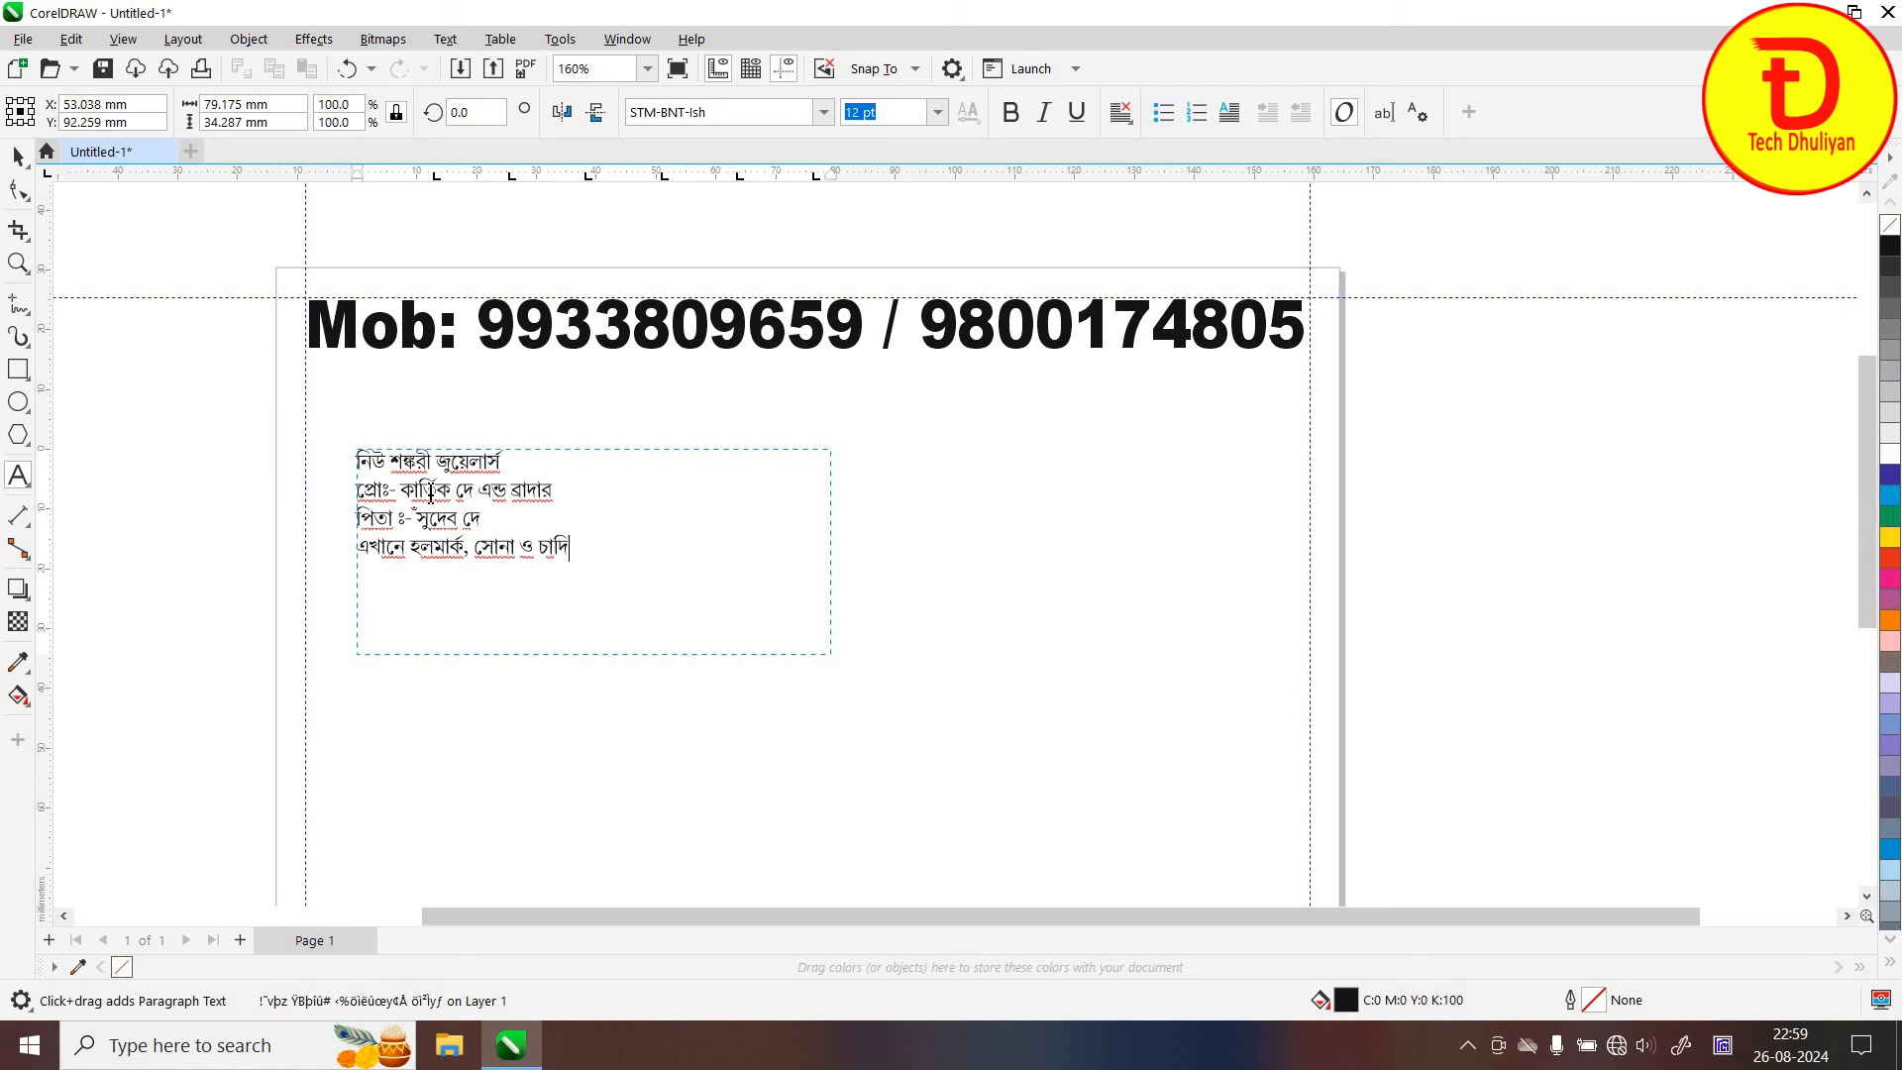
{"action": "type", "text": "র গহনা যত্ন সহকারে তৈরী"}
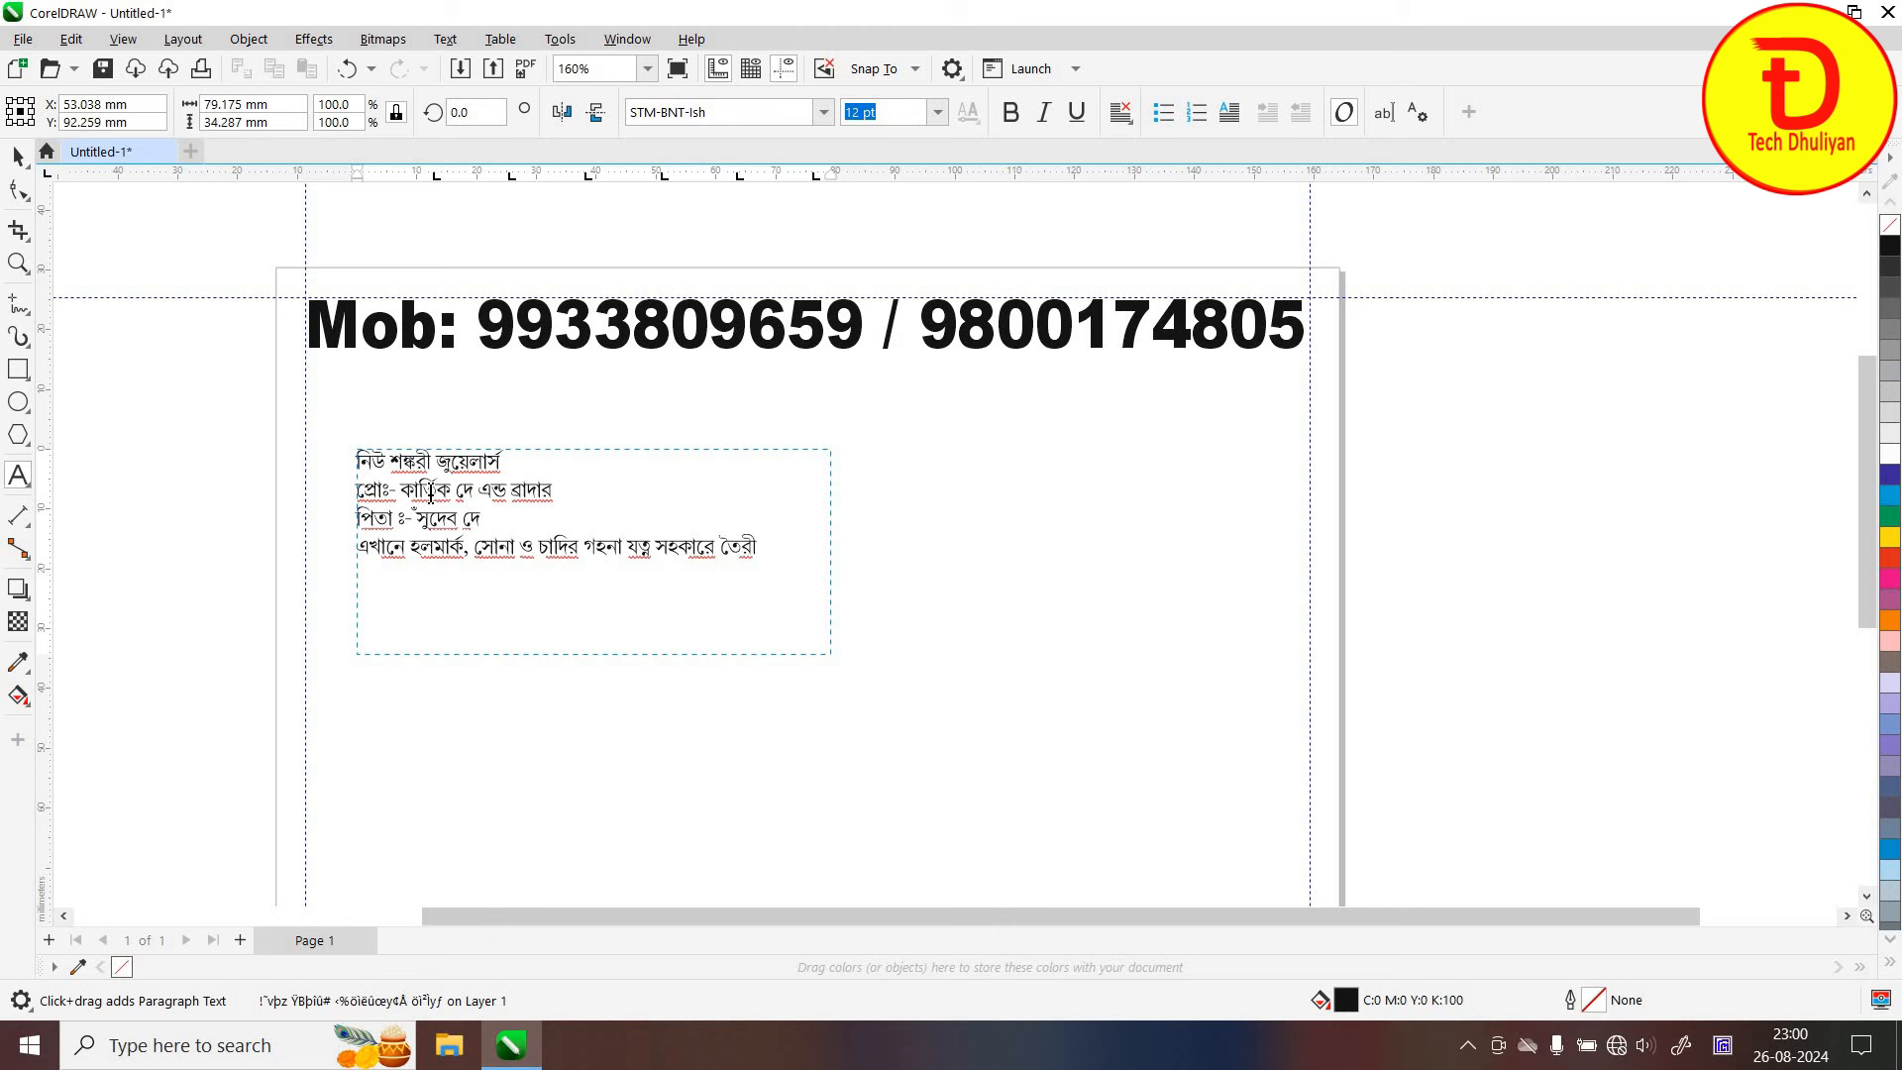
{"action": "type", "text": " করা হয়।"}
{"action": "key", "text": "Escape"}
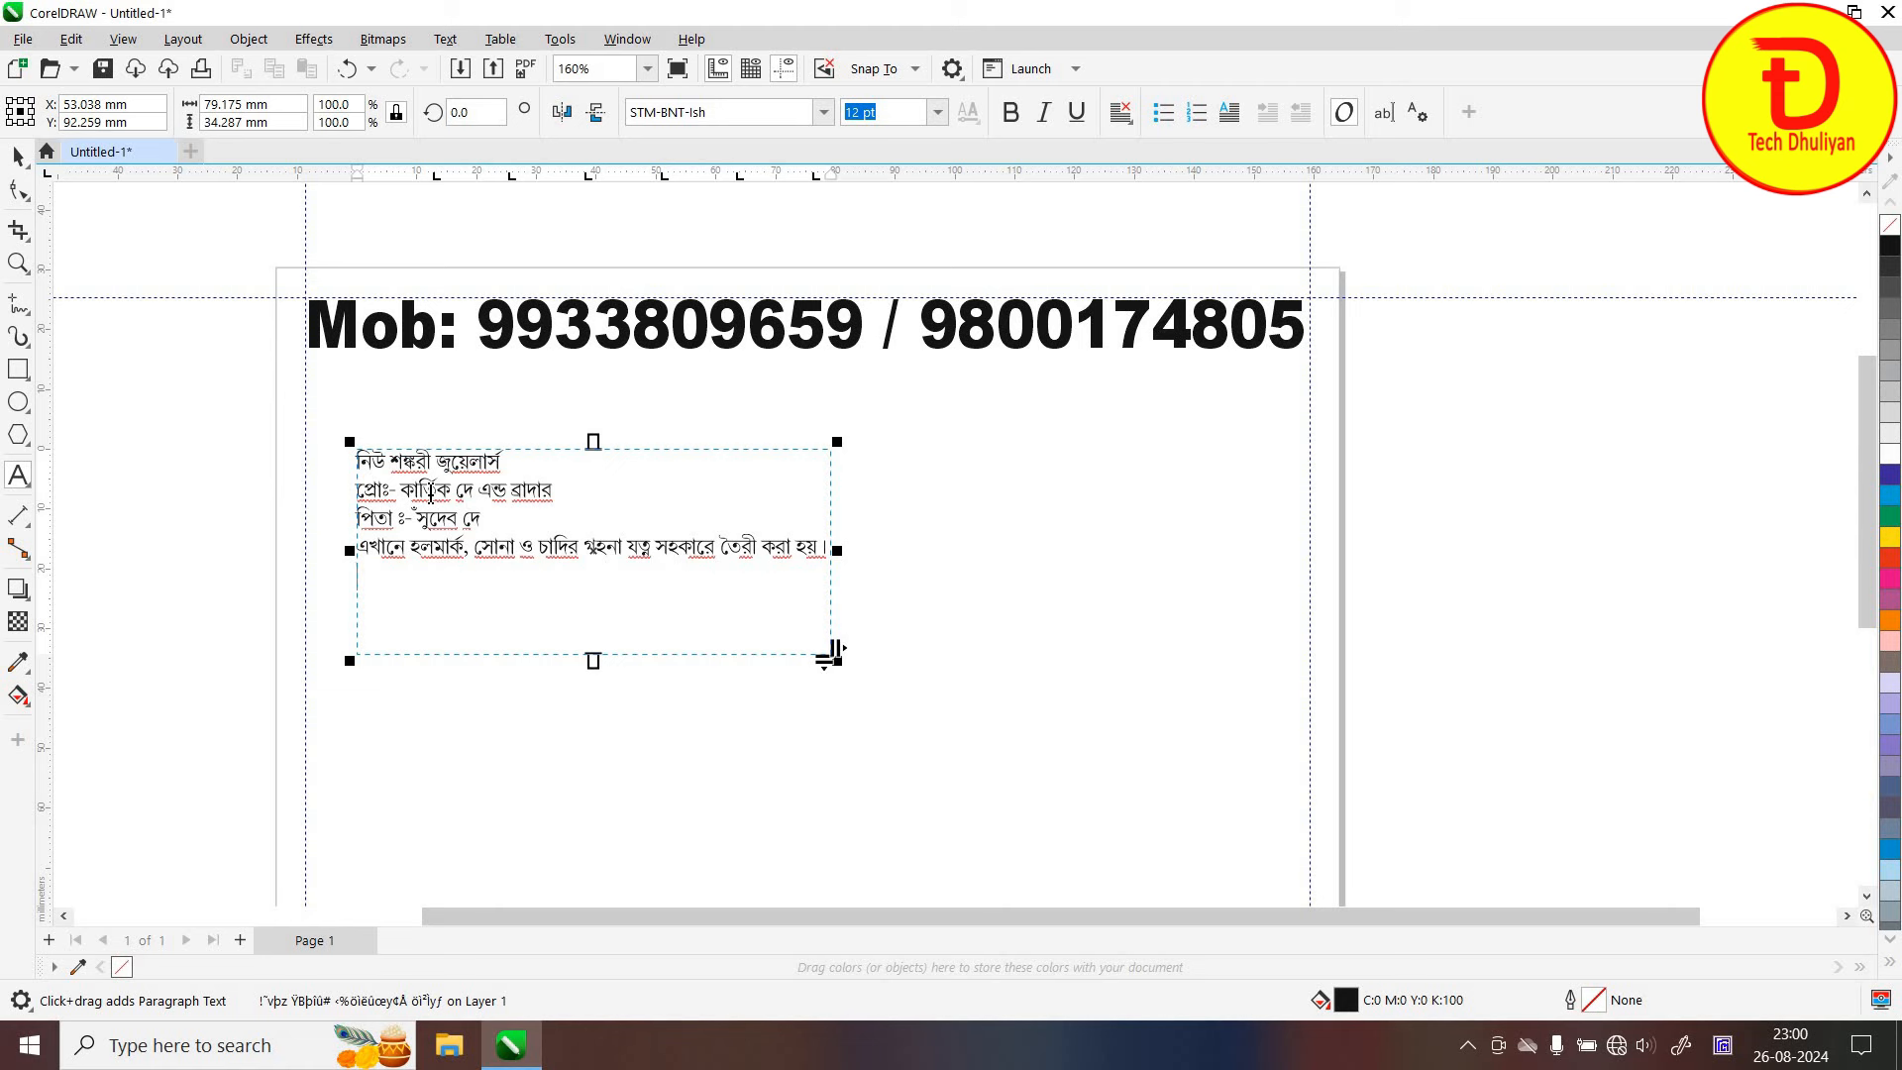
Add the shop's two address lines as the fifth and sixth lines
{"action": "key", "text": "Return"}
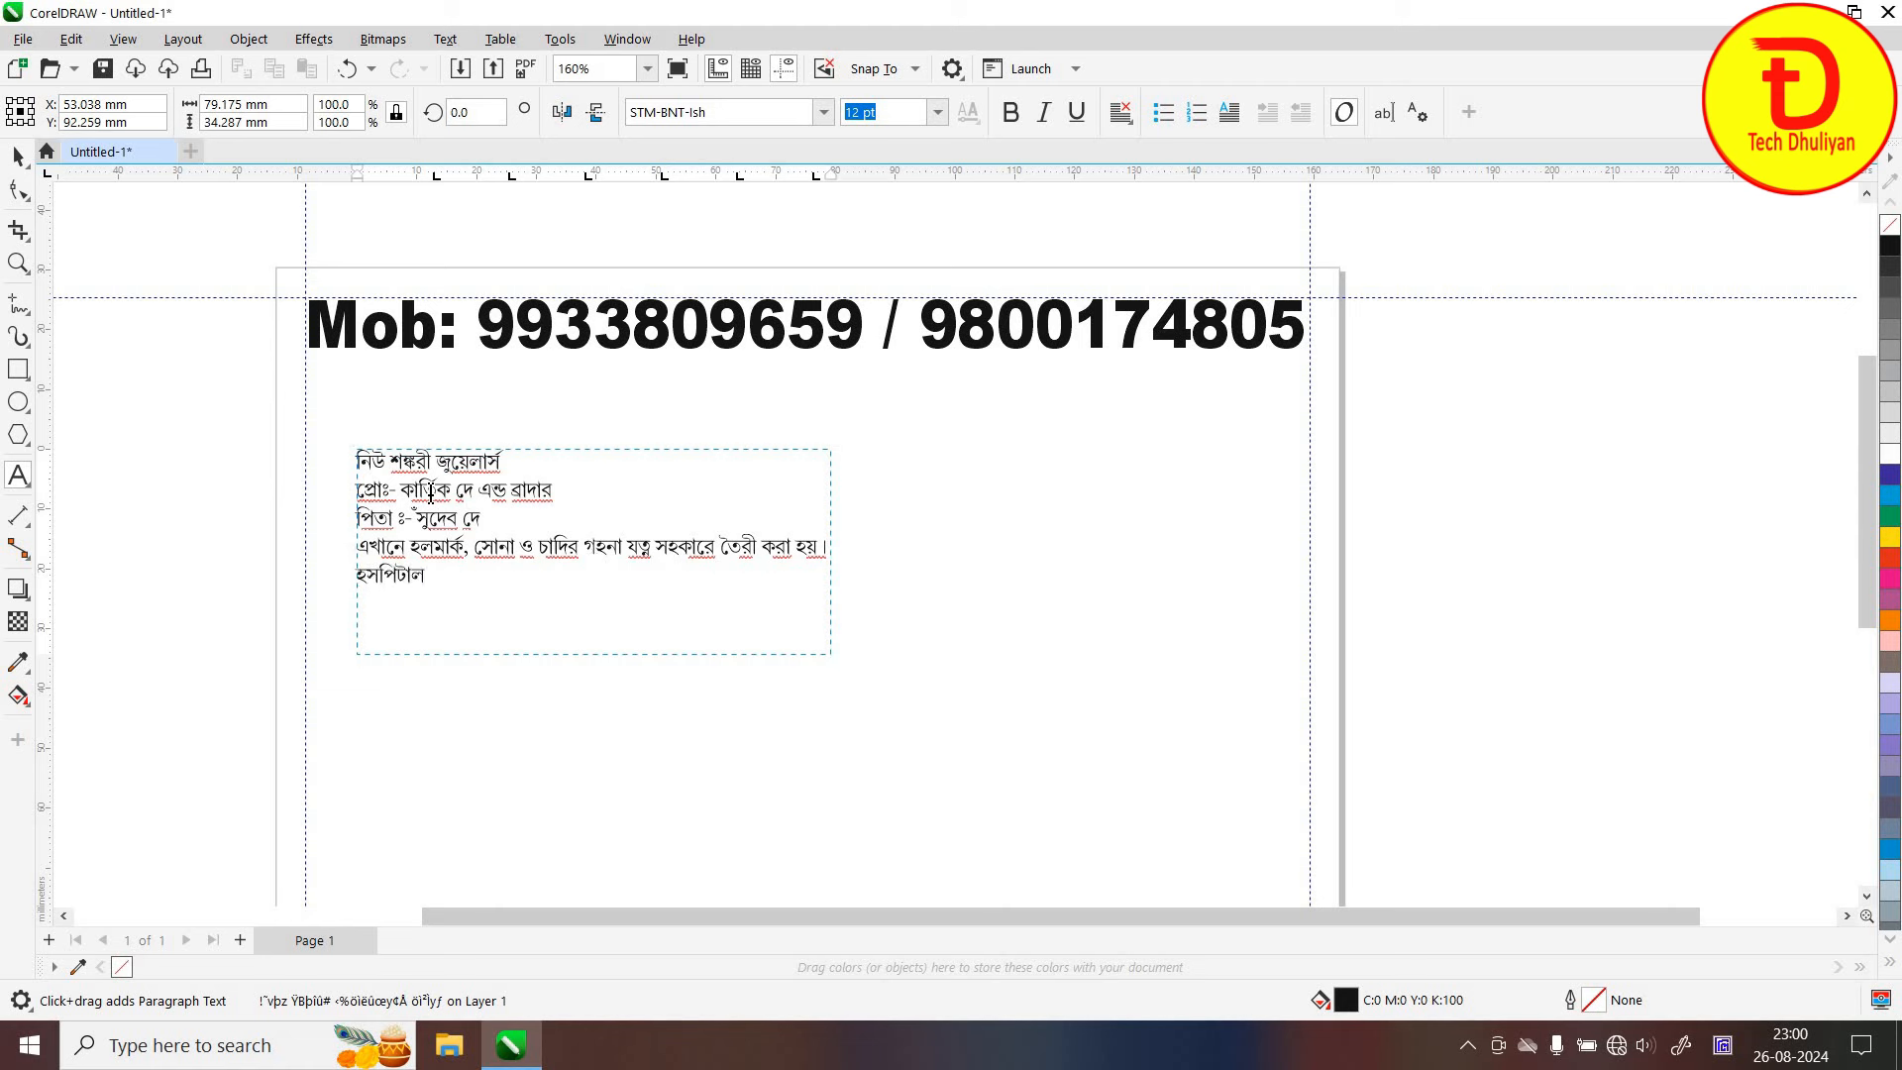
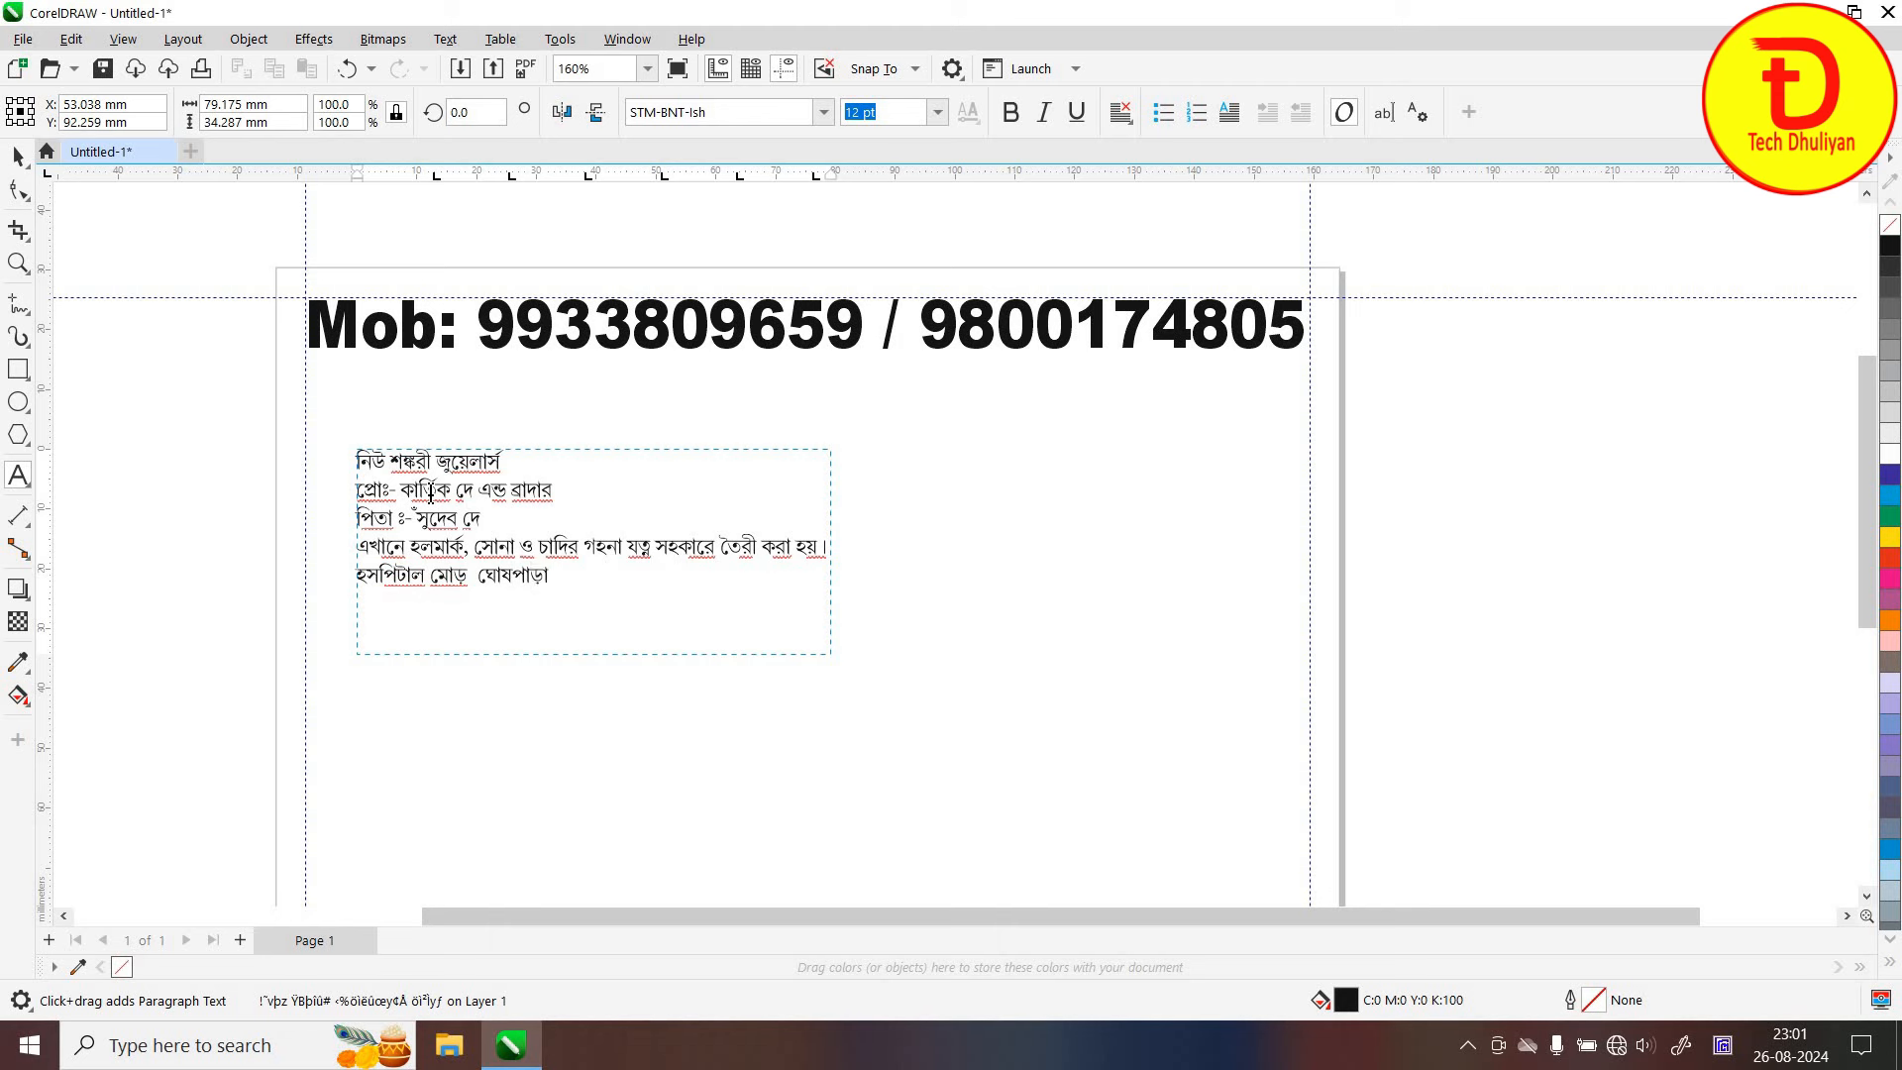
{"action": "key", "text": "Escape"}
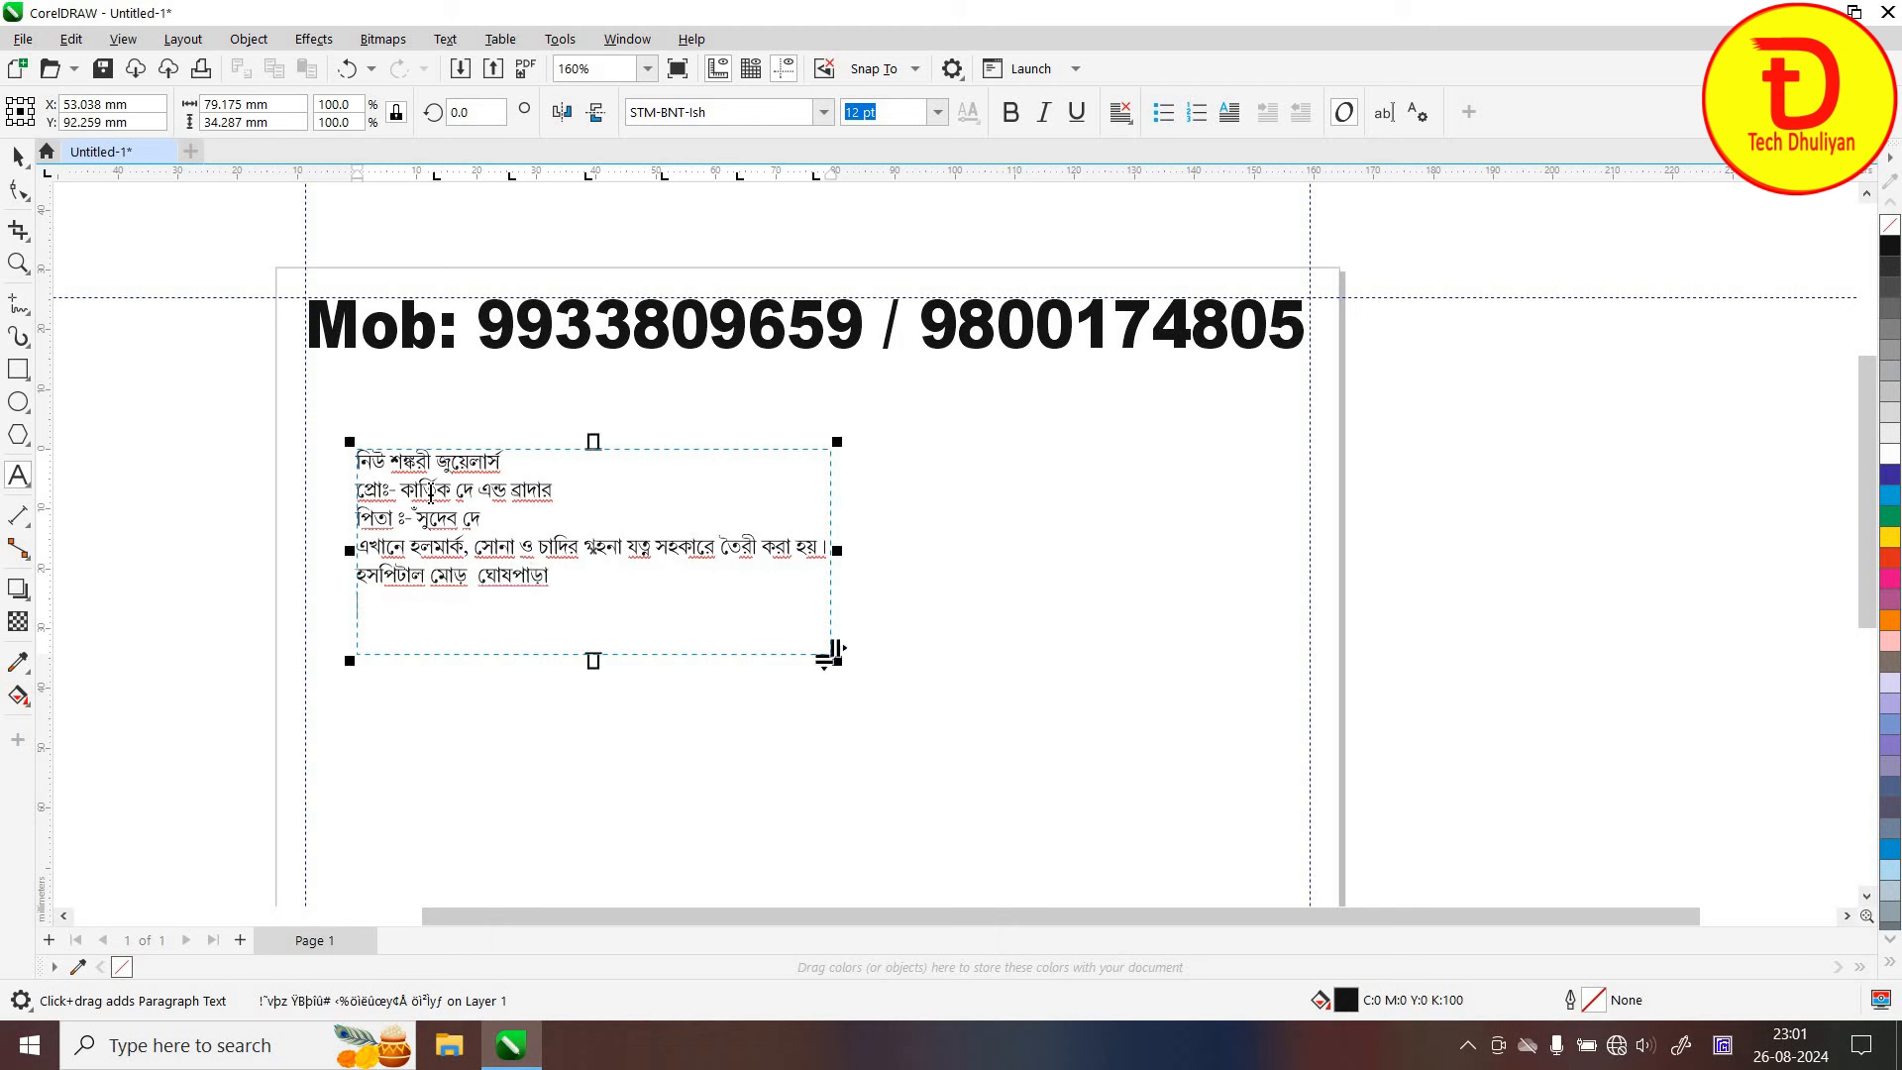
{"action": "key", "text": "Return"}
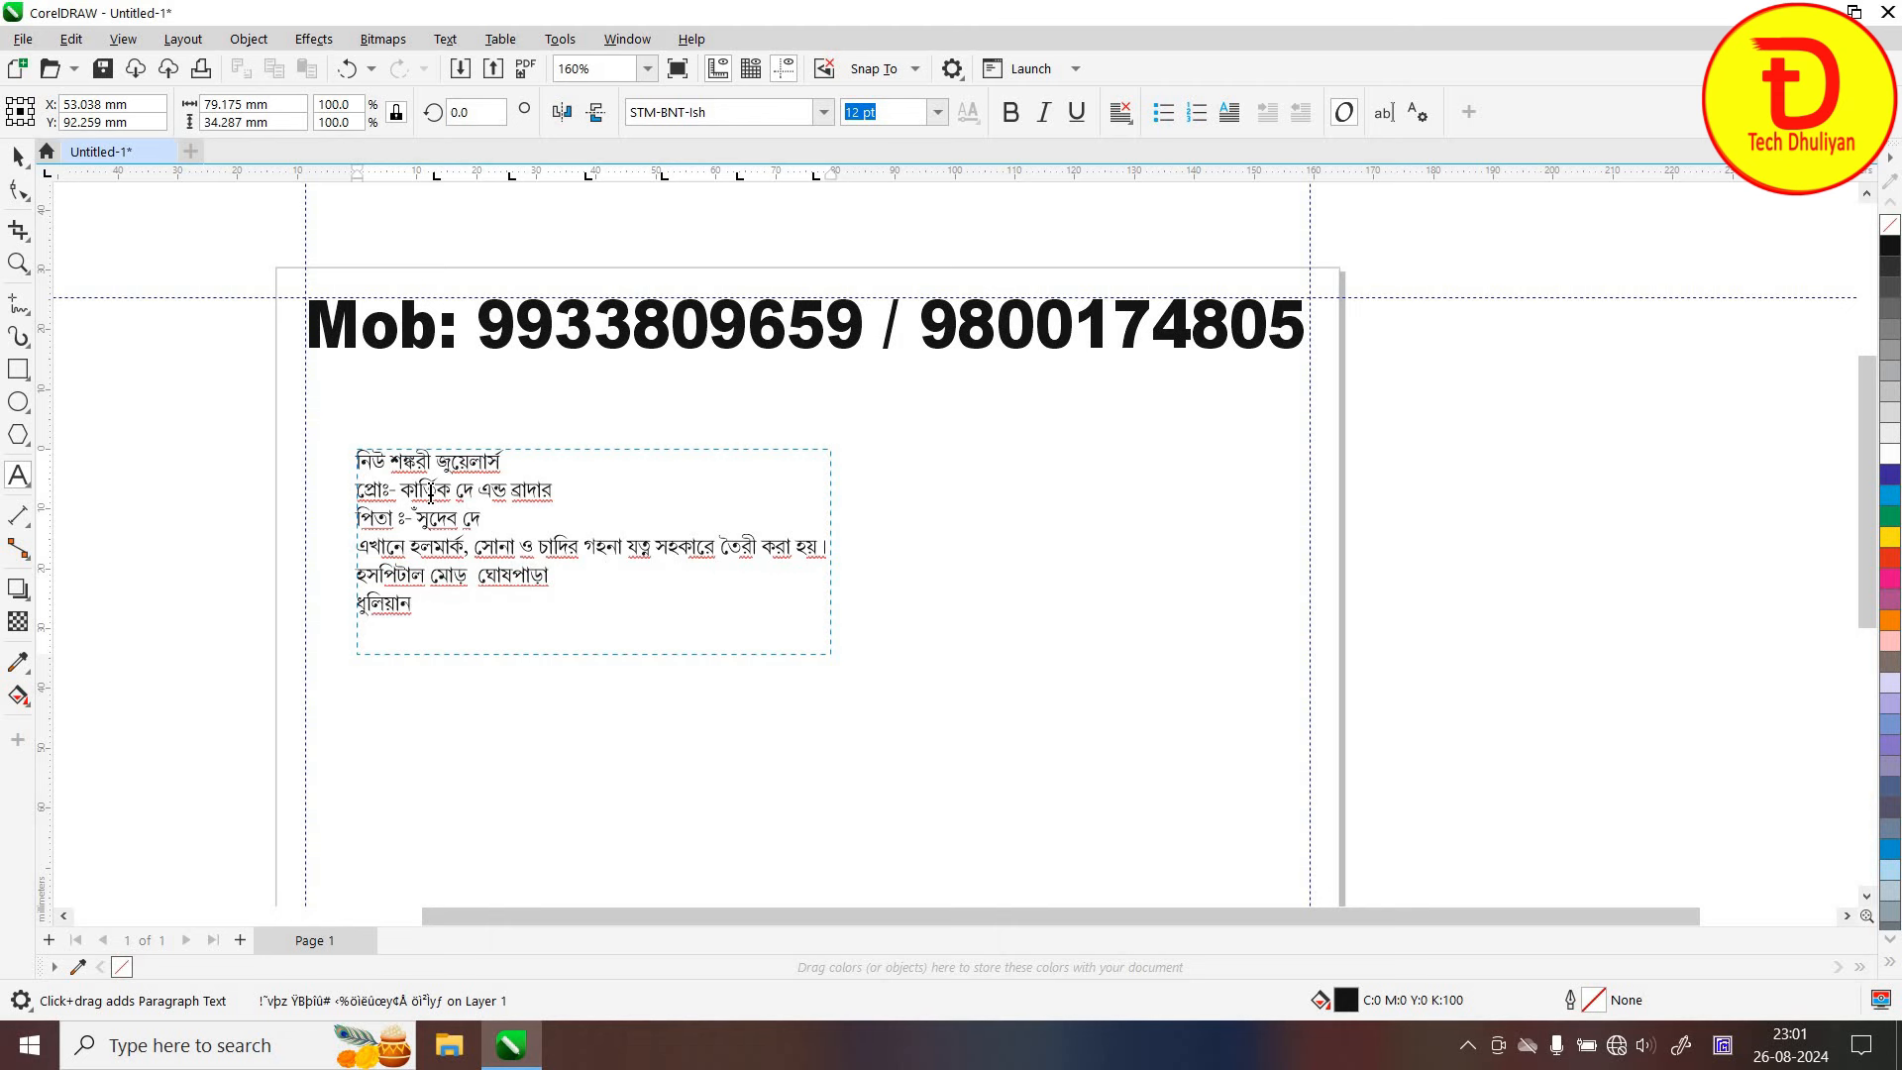
{"action": "key", "text": "Escape"}
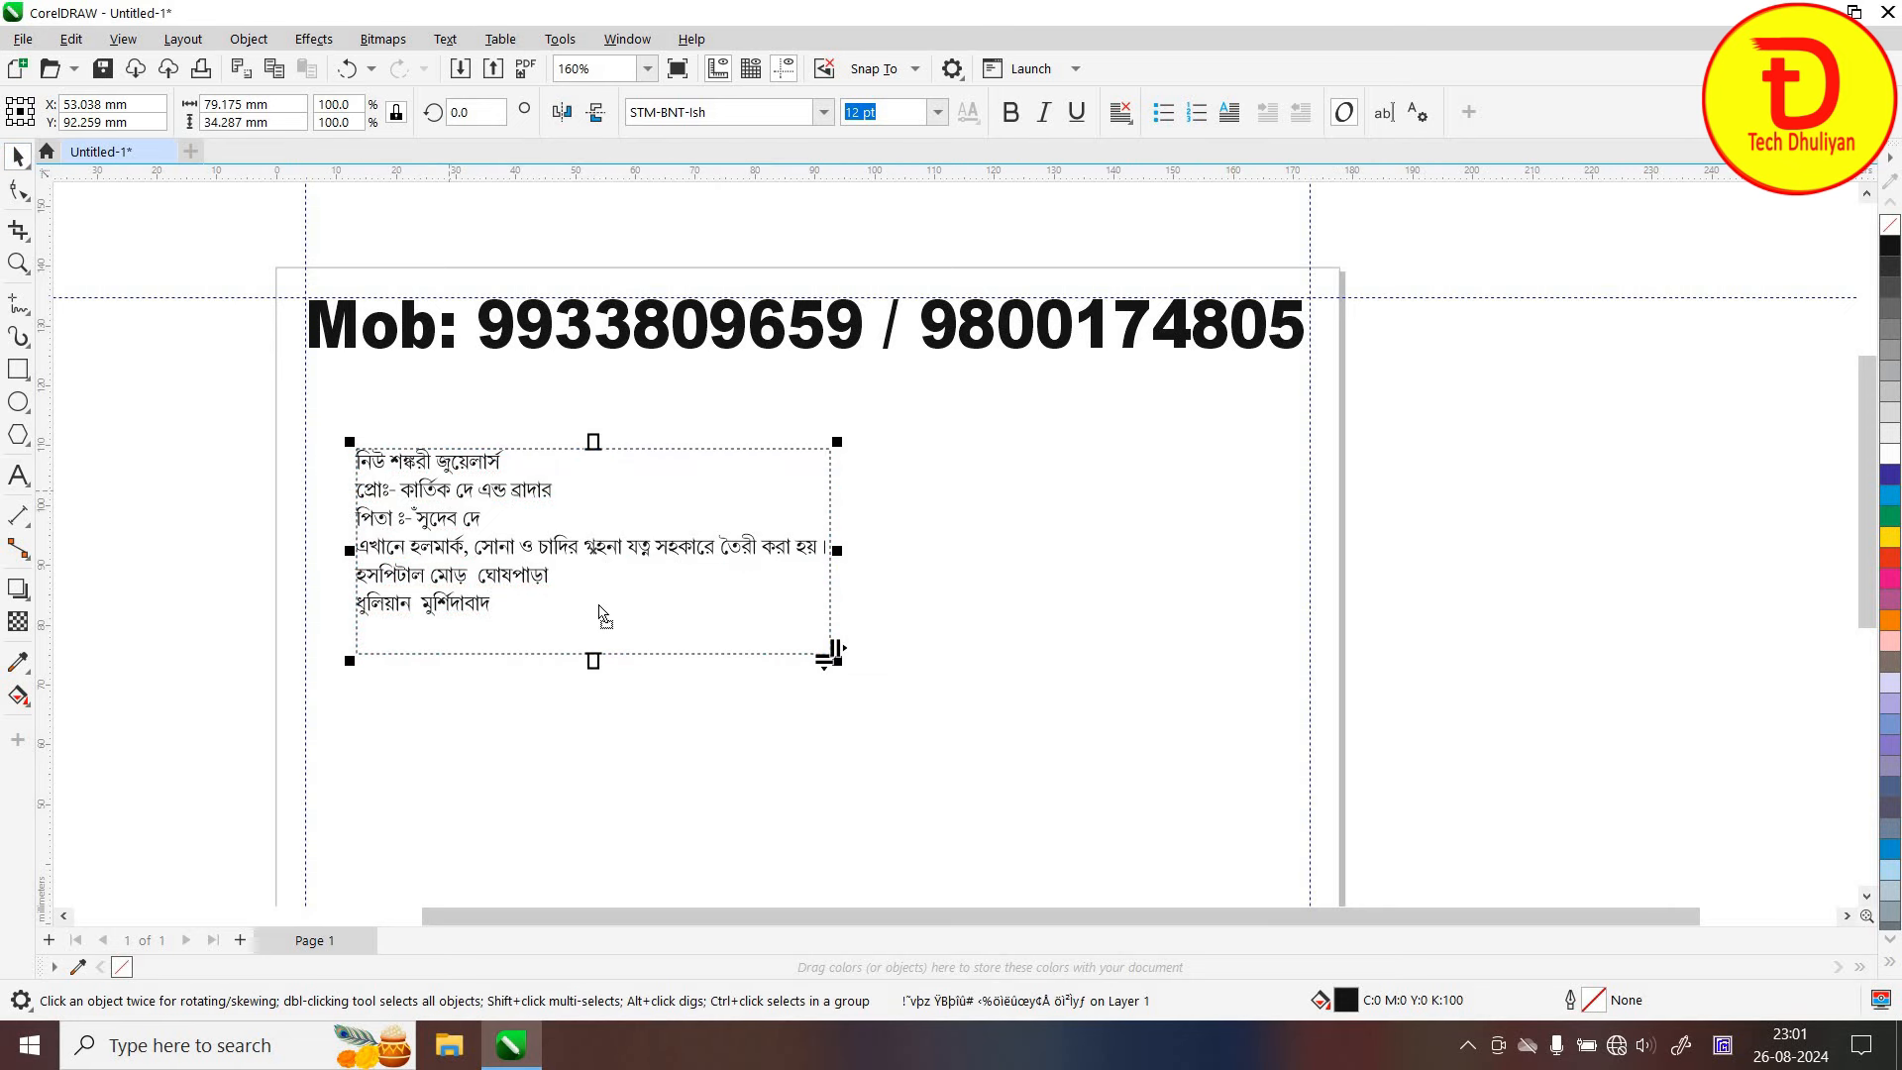
{"action": "left_click", "coordinate": [441, 40]}
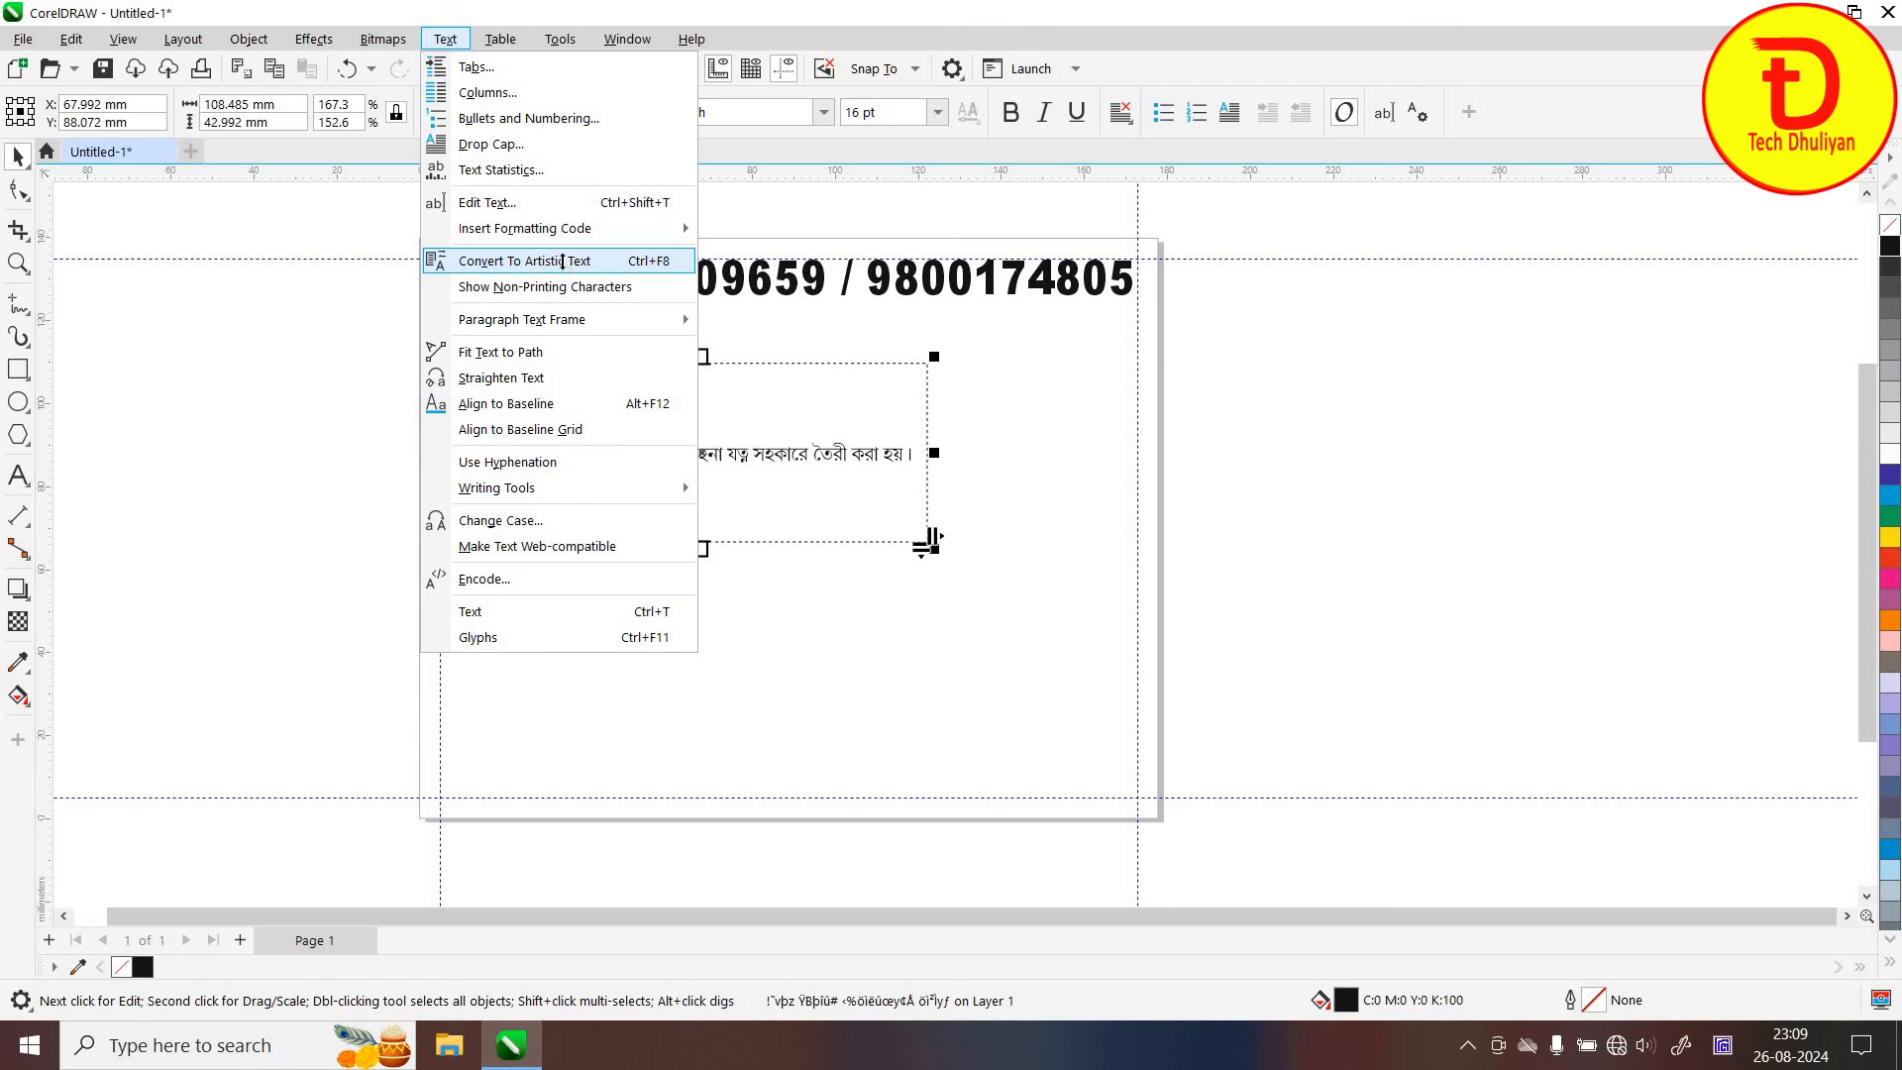
Convert the Bengali paragraph to artistic text, scale it to 22.16 pt and move it lower
{"action": "left_click", "coordinate": [562, 261]}
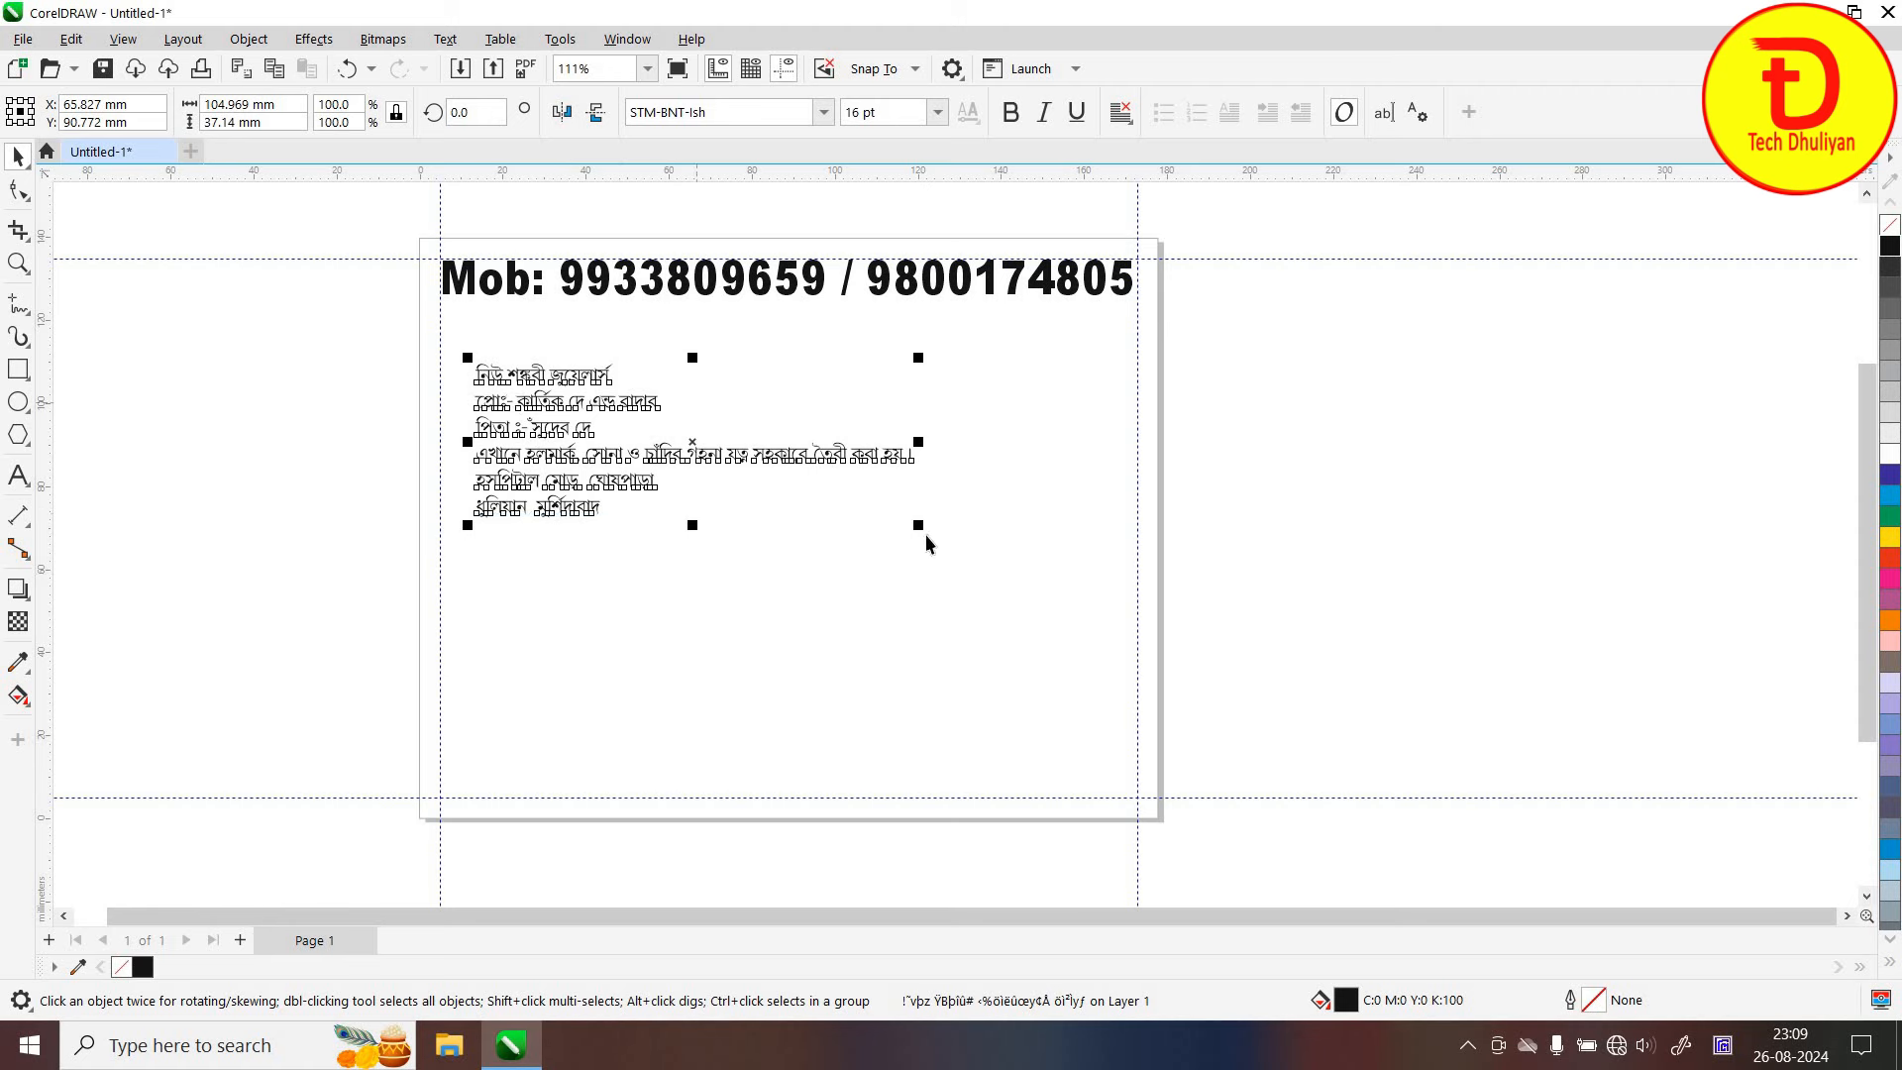
{"action": "left_click_drag", "start_coordinate": [955, 555], "coordinate": [1090, 615]}
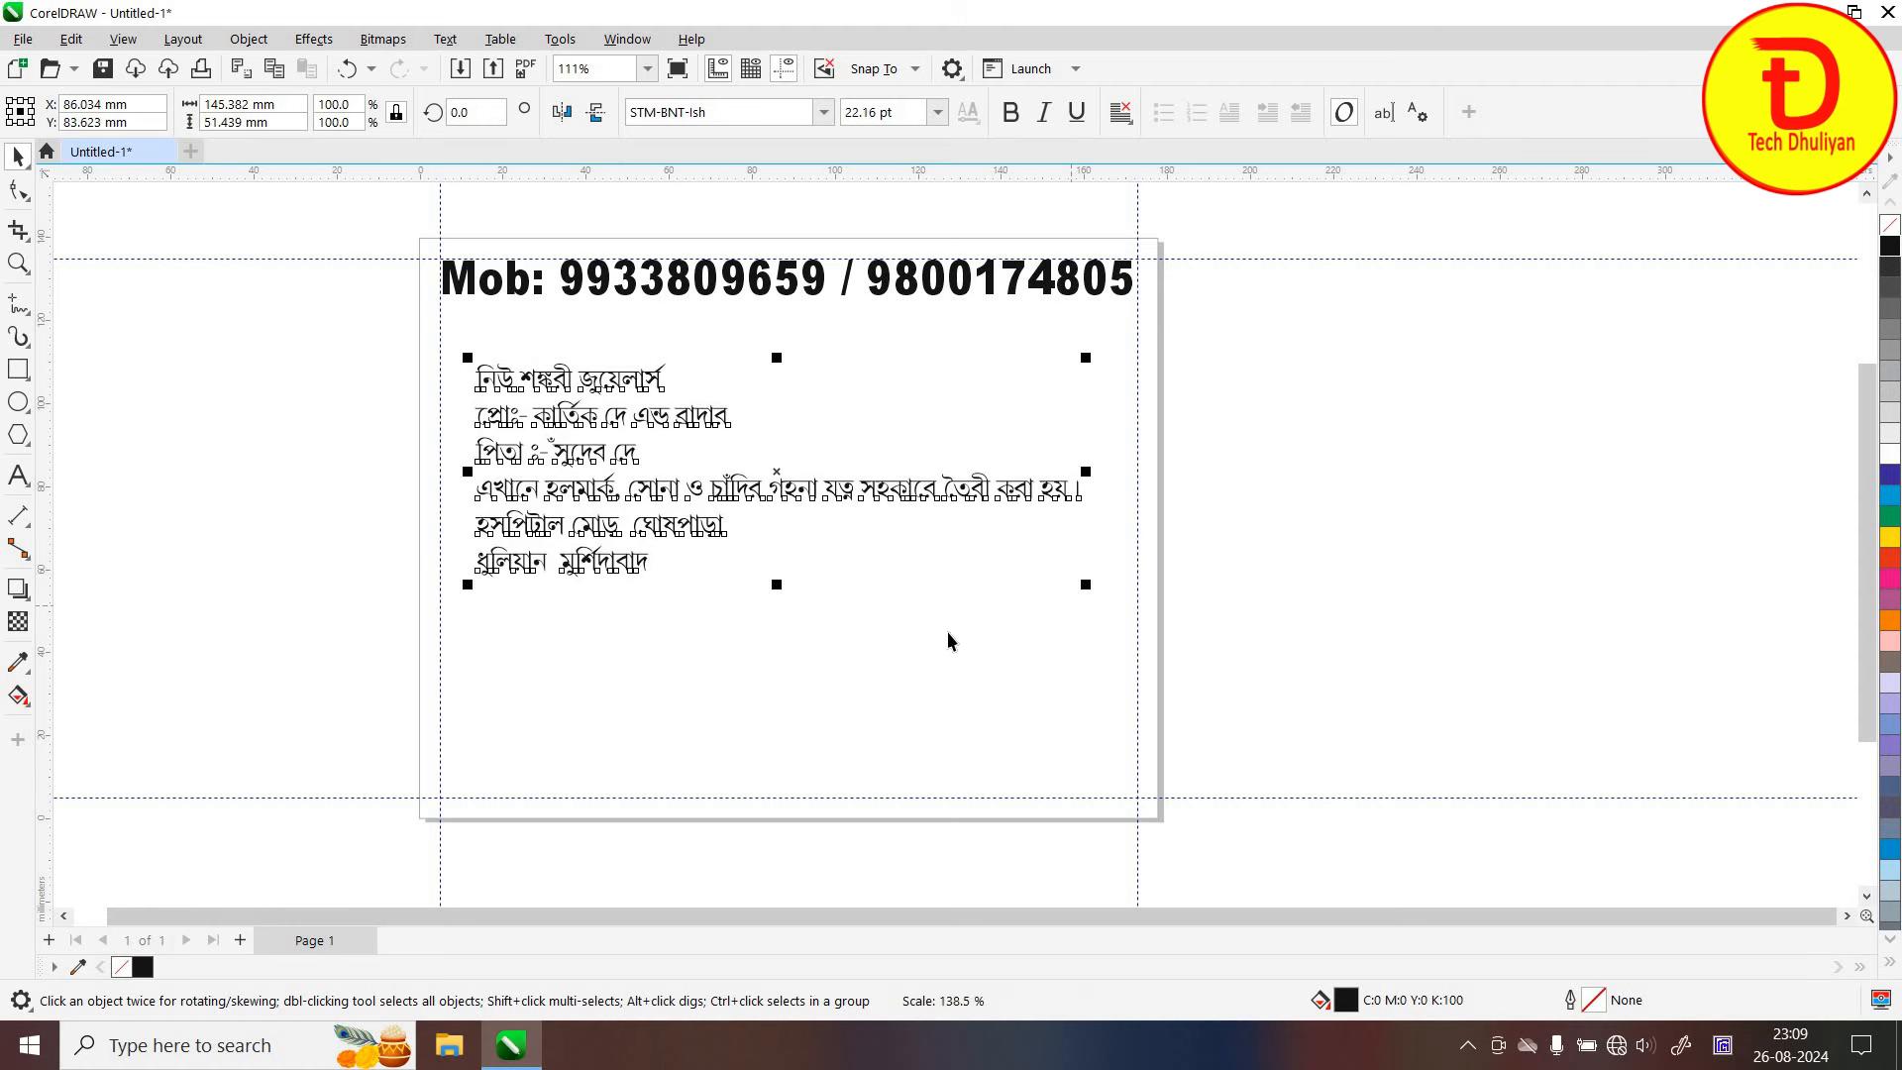
{"action": "left_click", "coordinate": [879, 601]}
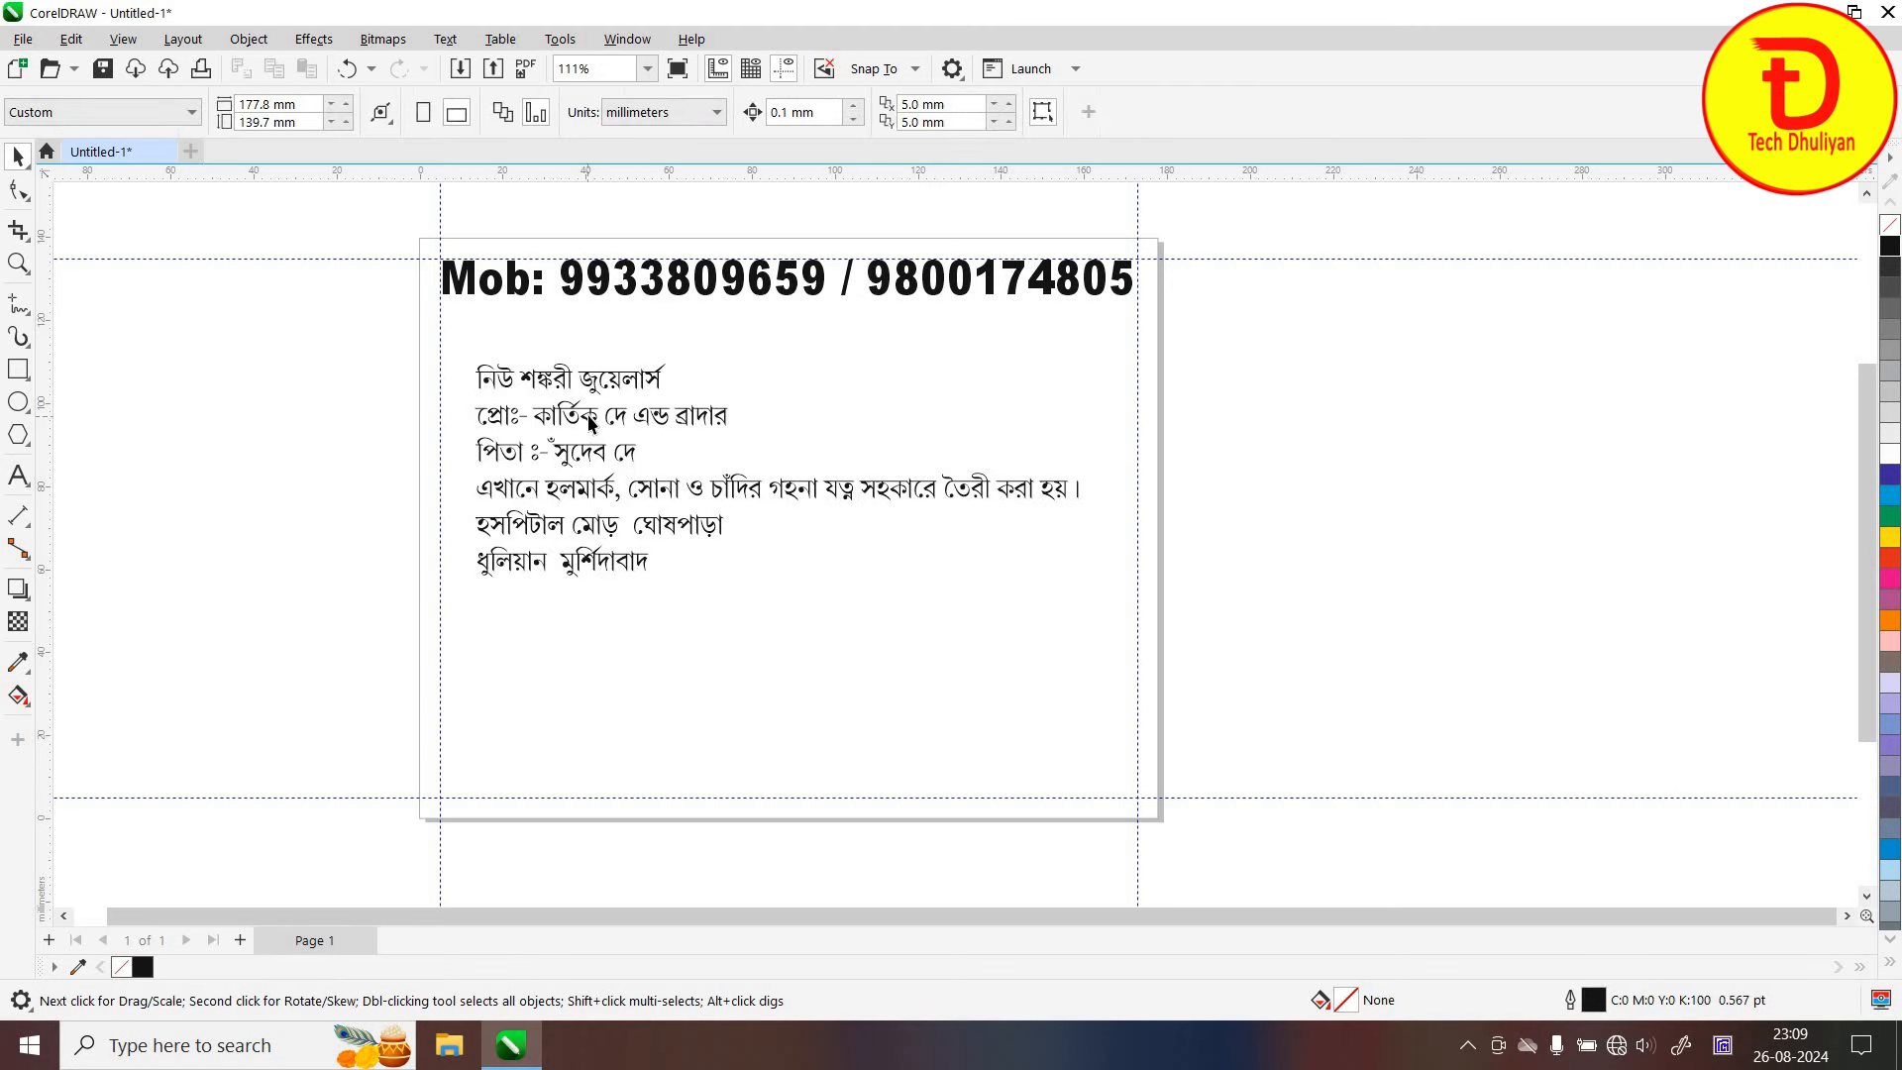
{"action": "left_click_drag", "start_coordinate": [589, 421], "coordinate": [590, 505]}
{"action": "key", "text": "Escape"}
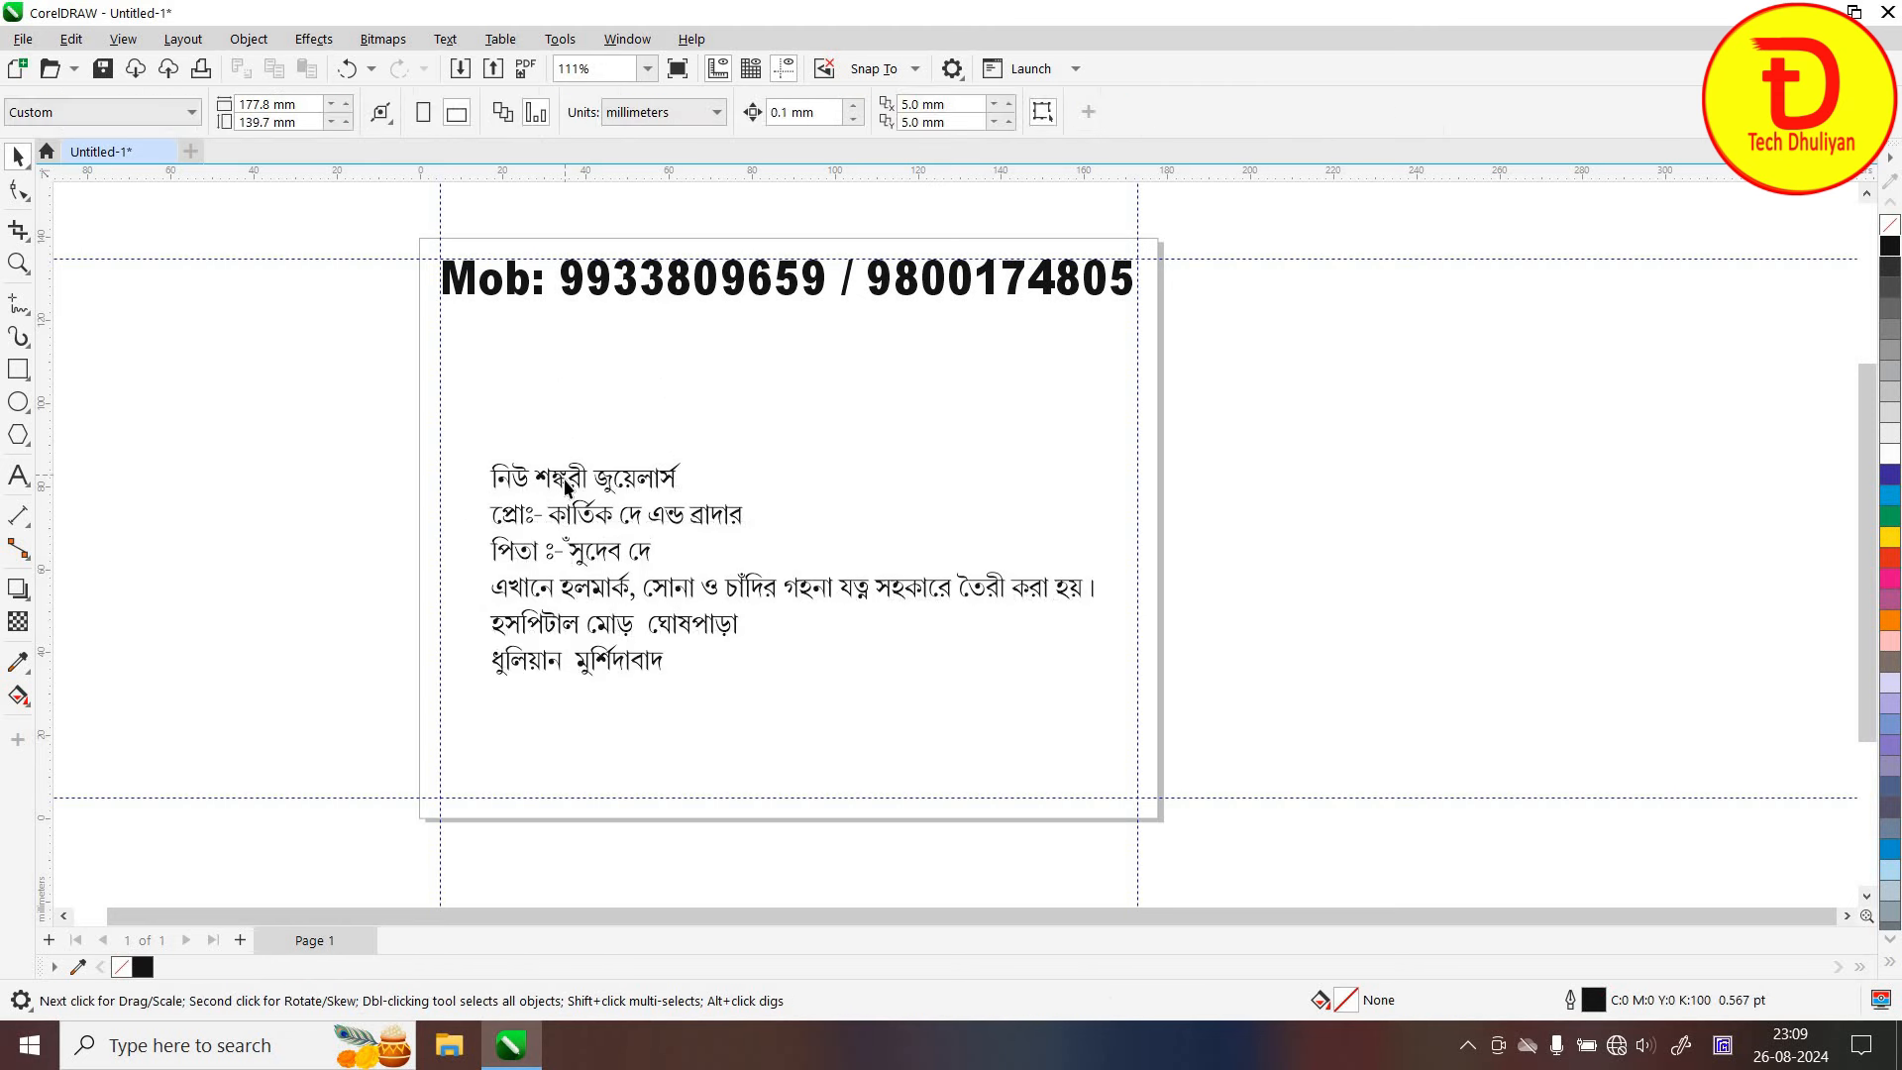
{"action": "left_click", "coordinate": [565, 481]}
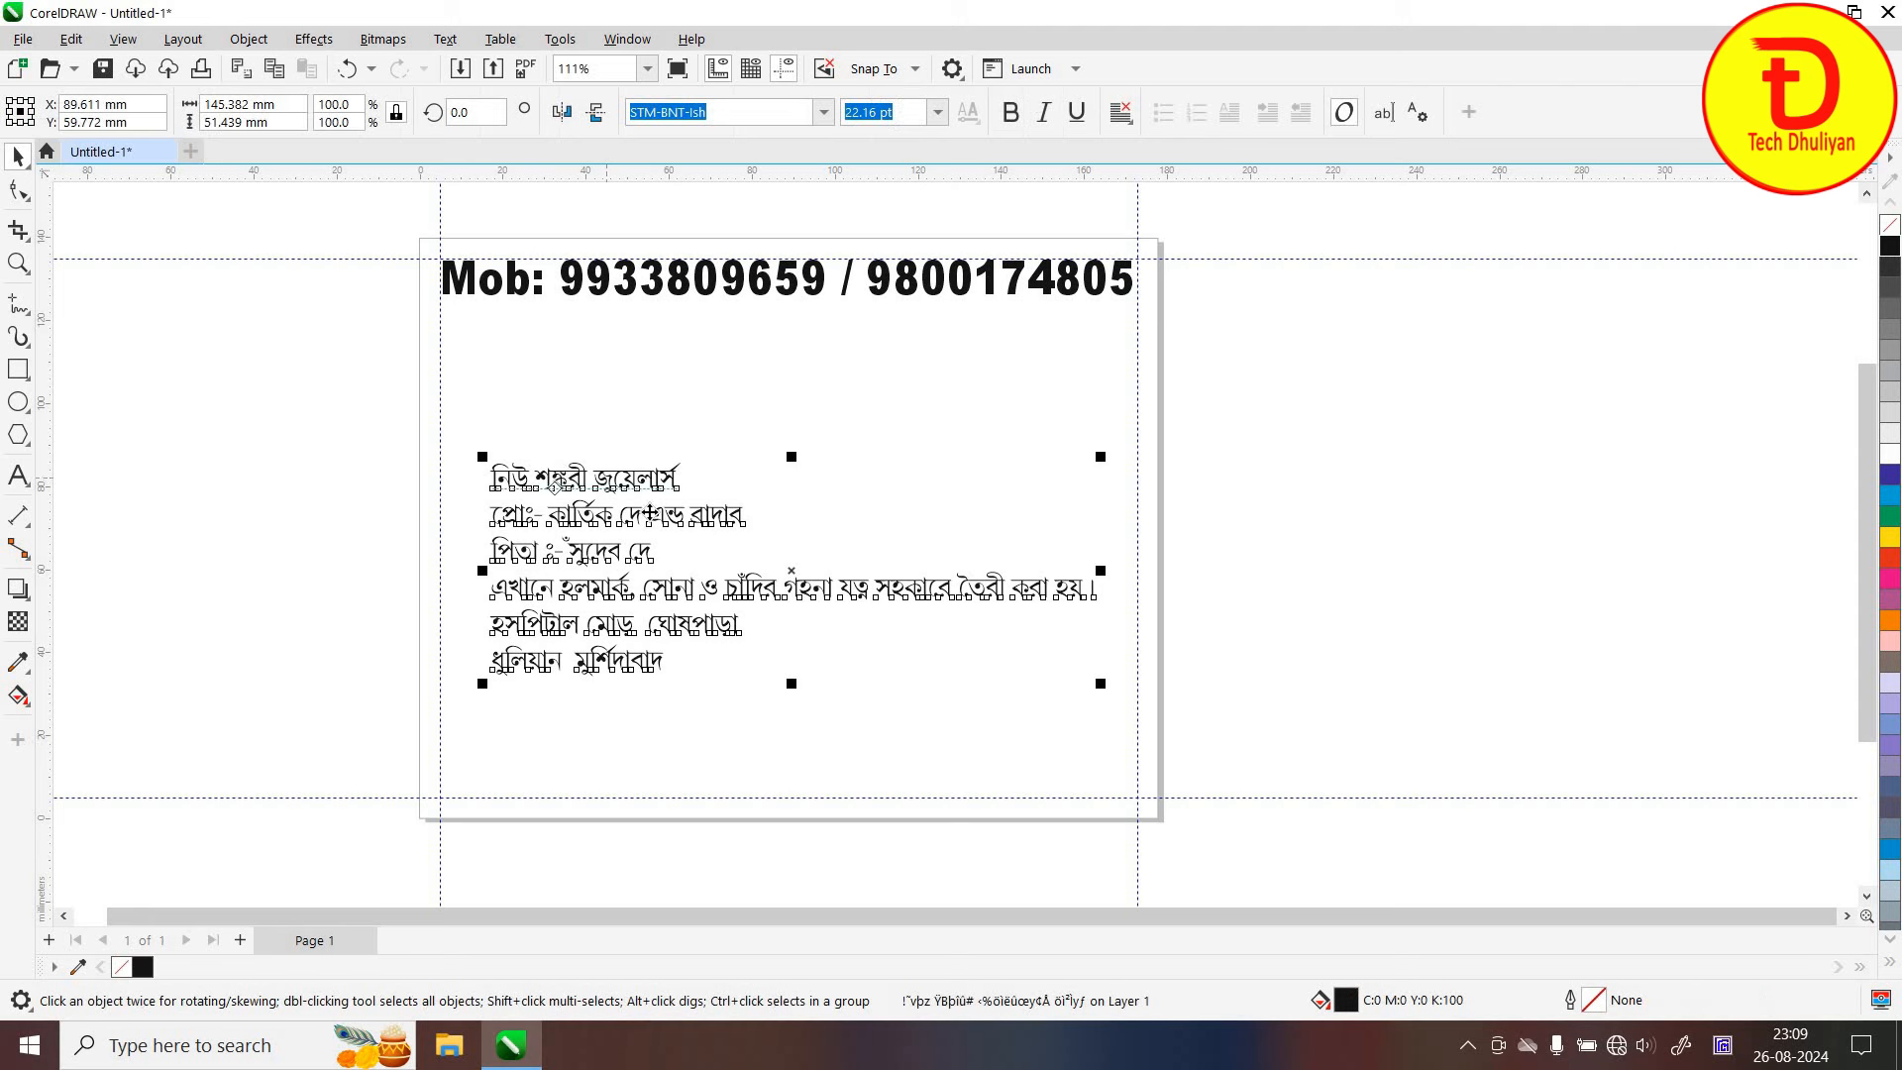
Break the Bengali text apart into lines and raise the shop-name line beneath the mobile numbers
{"action": "left_click", "coordinate": [249, 40]}
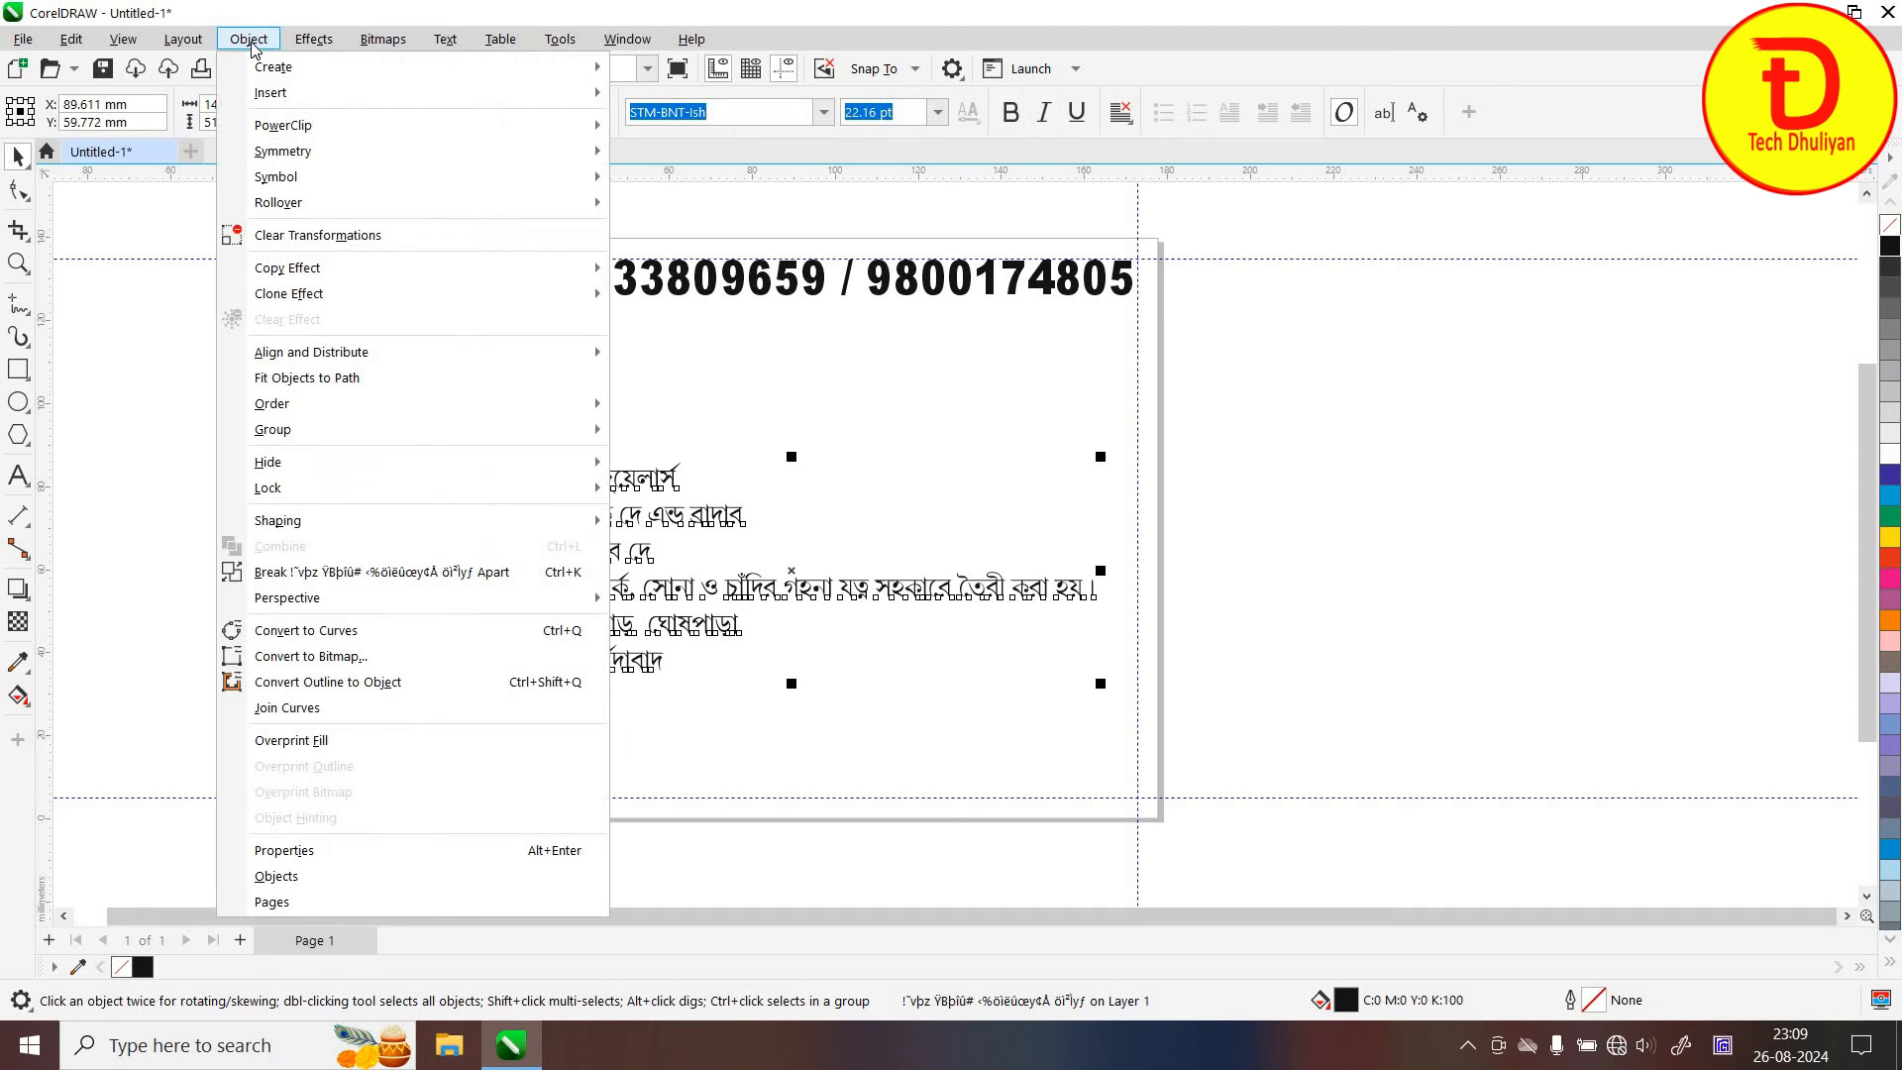
{"action": "left_click", "coordinate": [543, 572]}
{"action": "key", "text": "Tab"}
{"action": "key", "text": "Tab"}
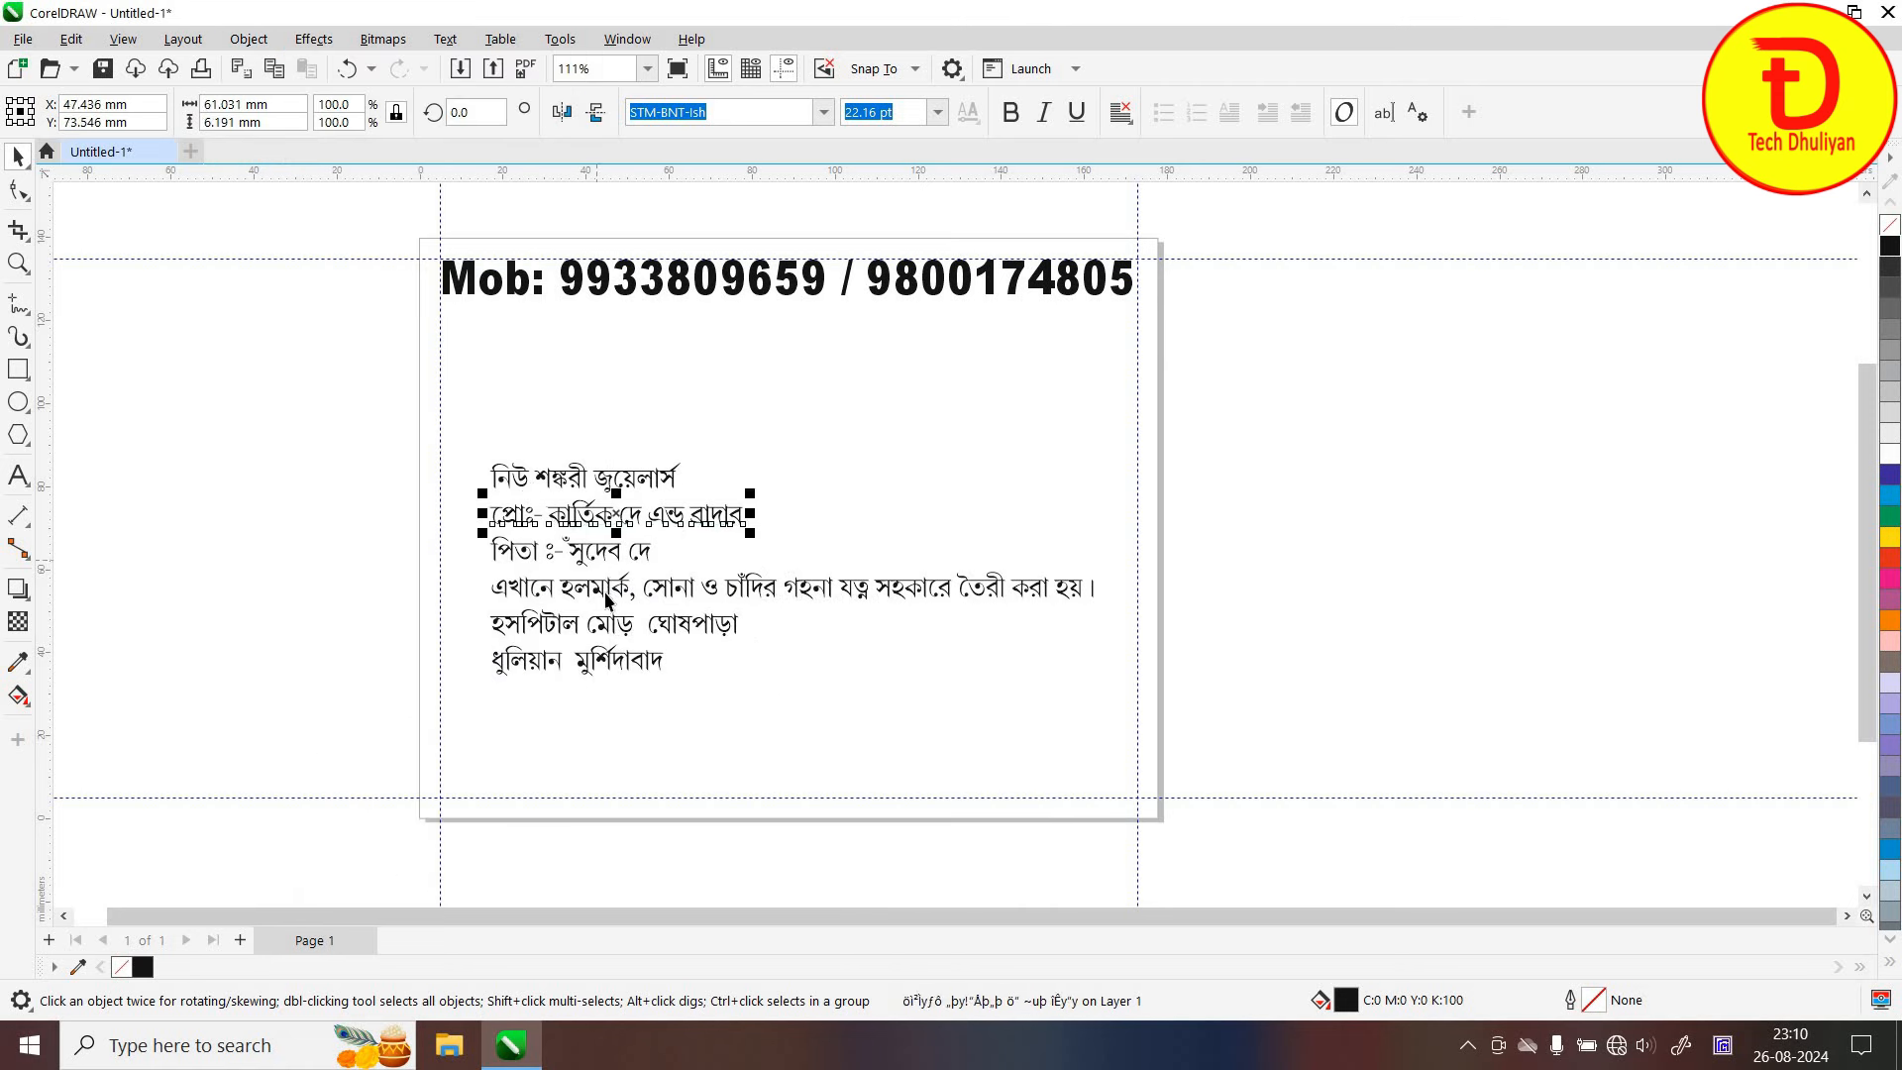
{"action": "key", "text": "Tab"}
{"action": "key", "text": "Tab"}
{"action": "key", "text": "Tab"}
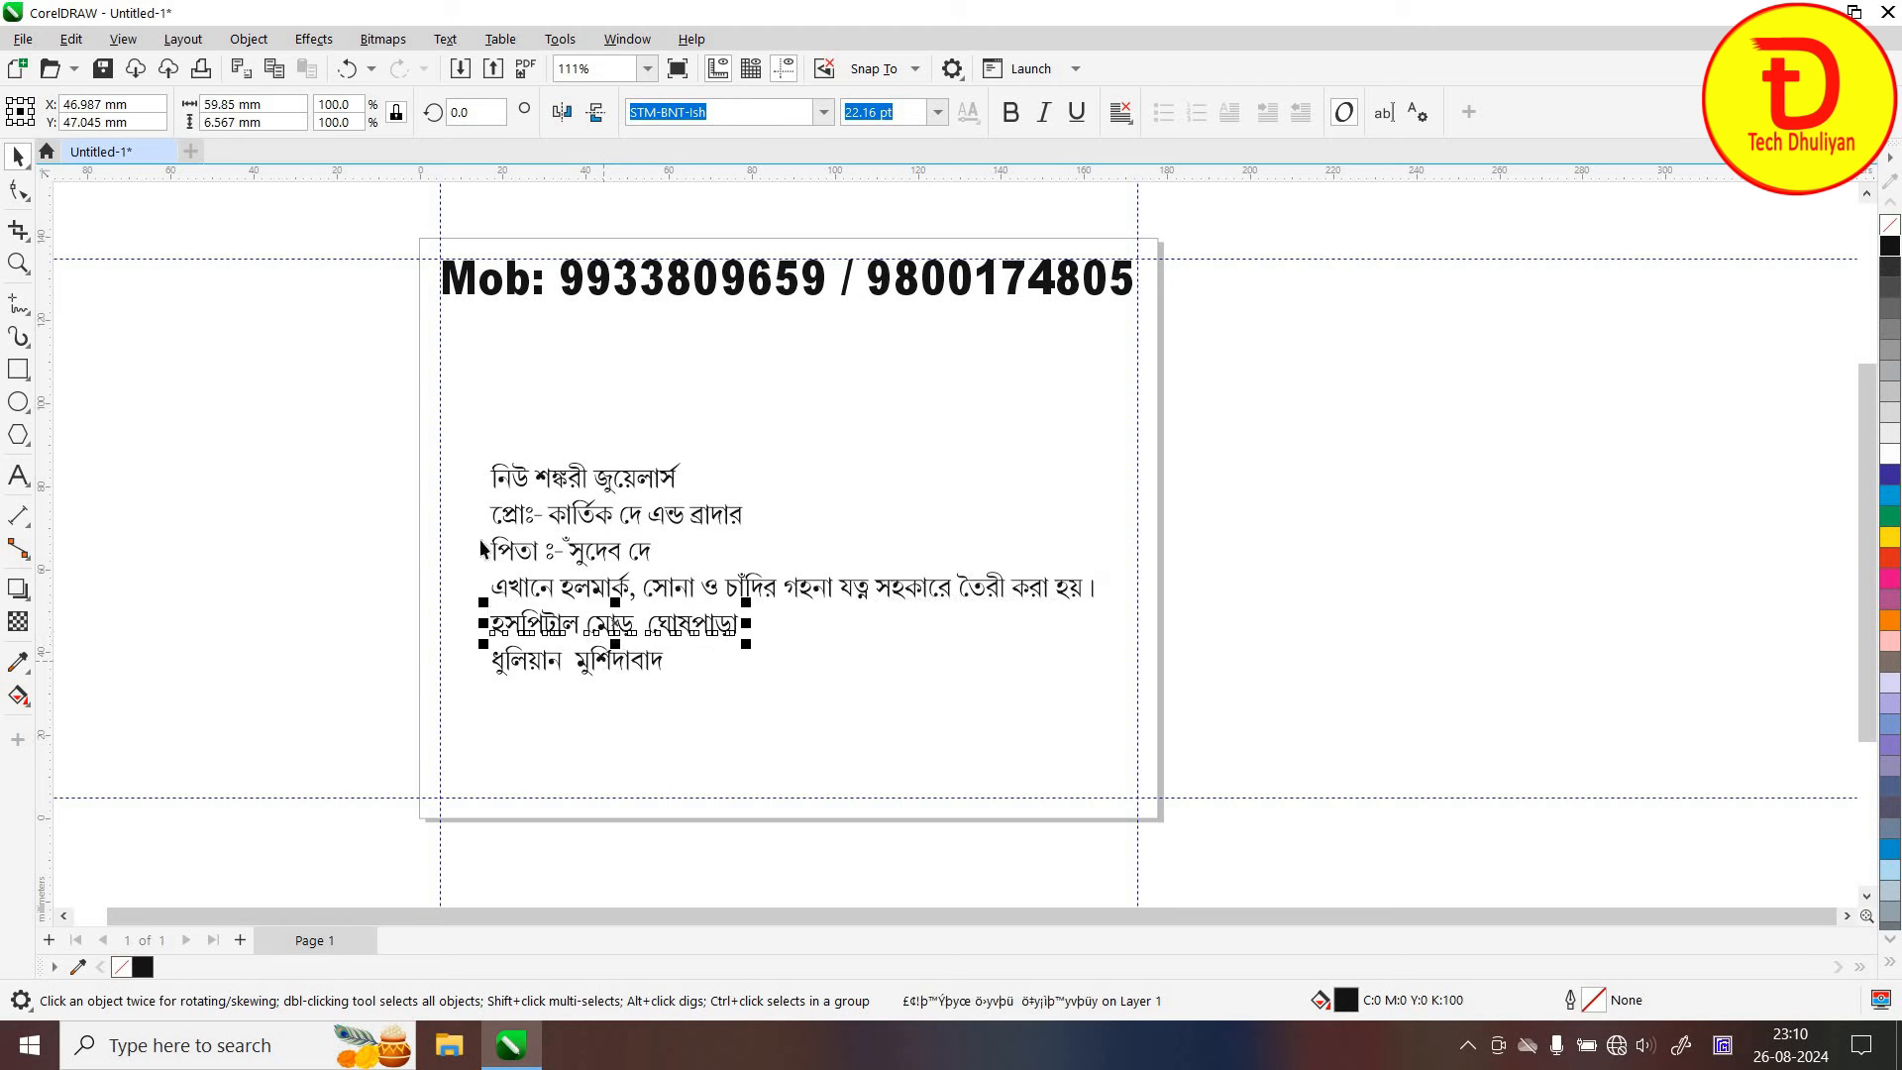
{"action": "key", "text": "Tab"}
{"action": "key", "text": "Escape"}
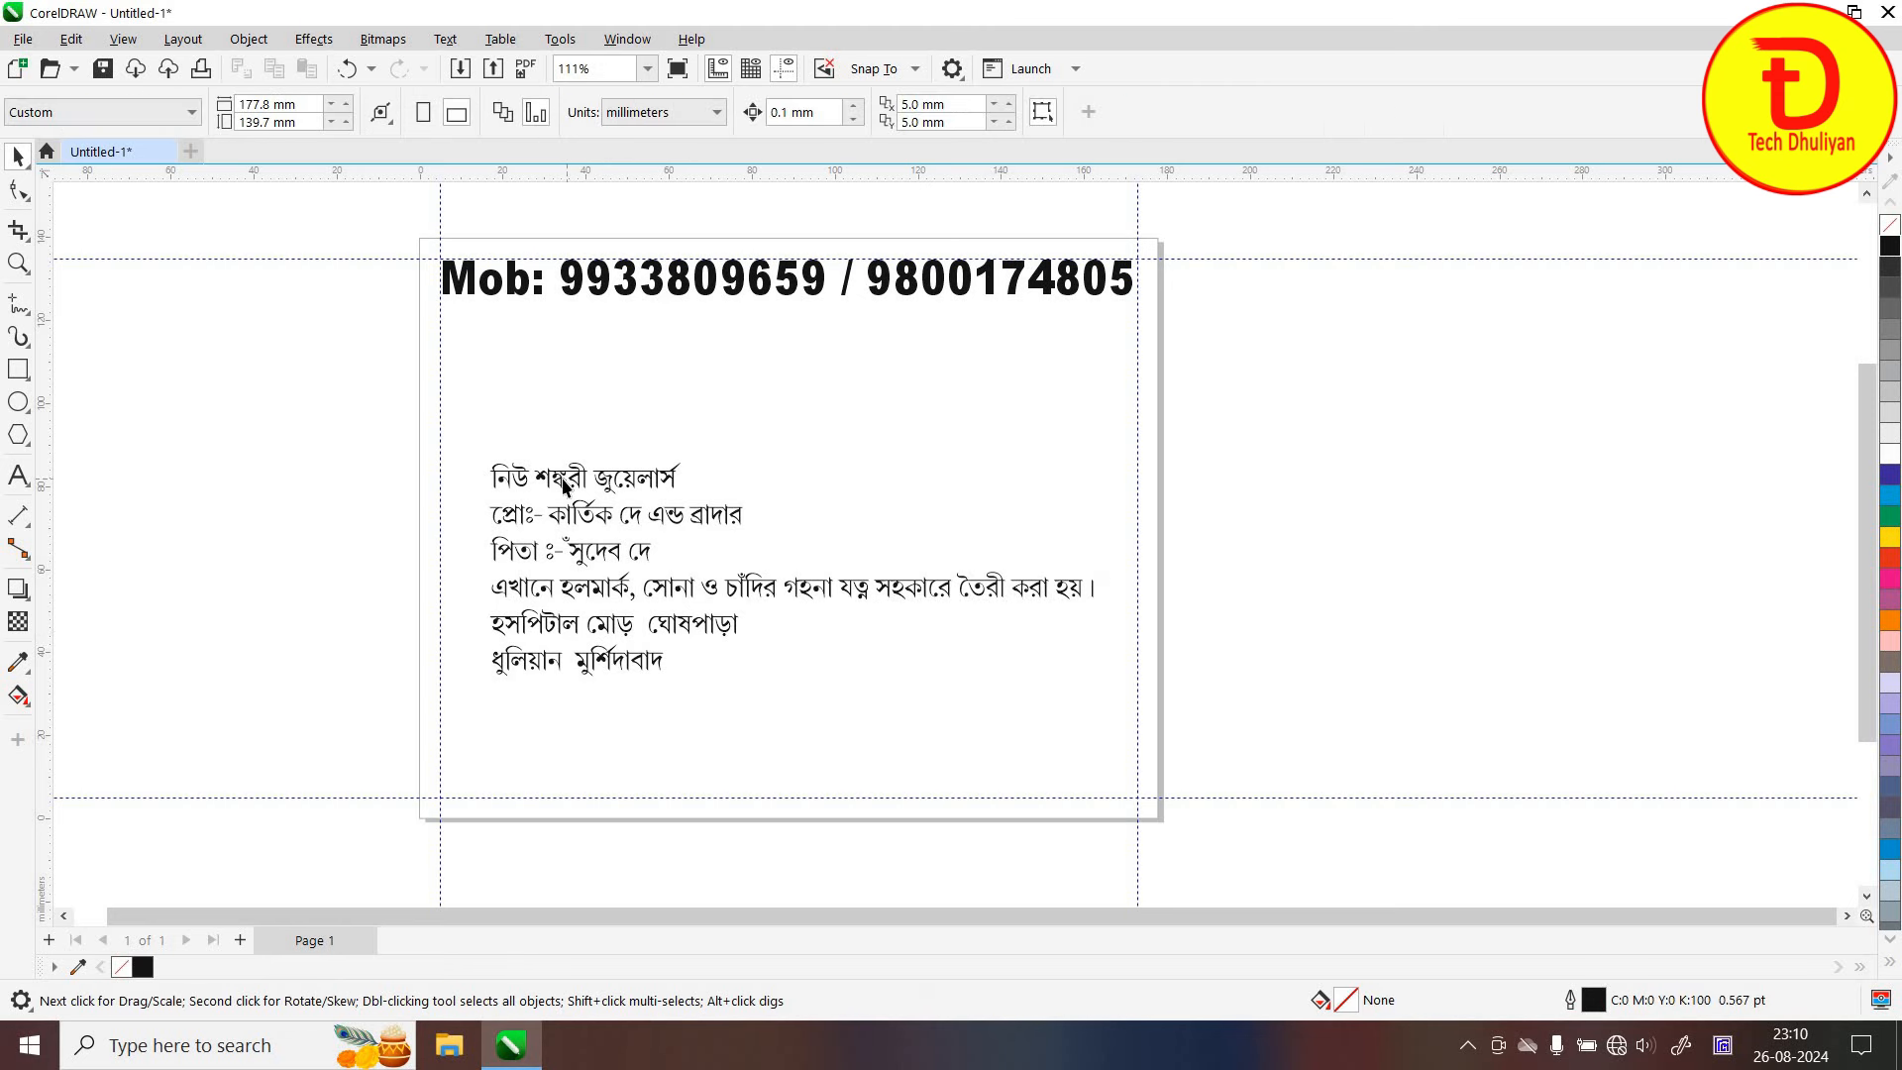
{"action": "left_click_drag", "start_coordinate": [544, 477], "coordinate": [607, 394]}
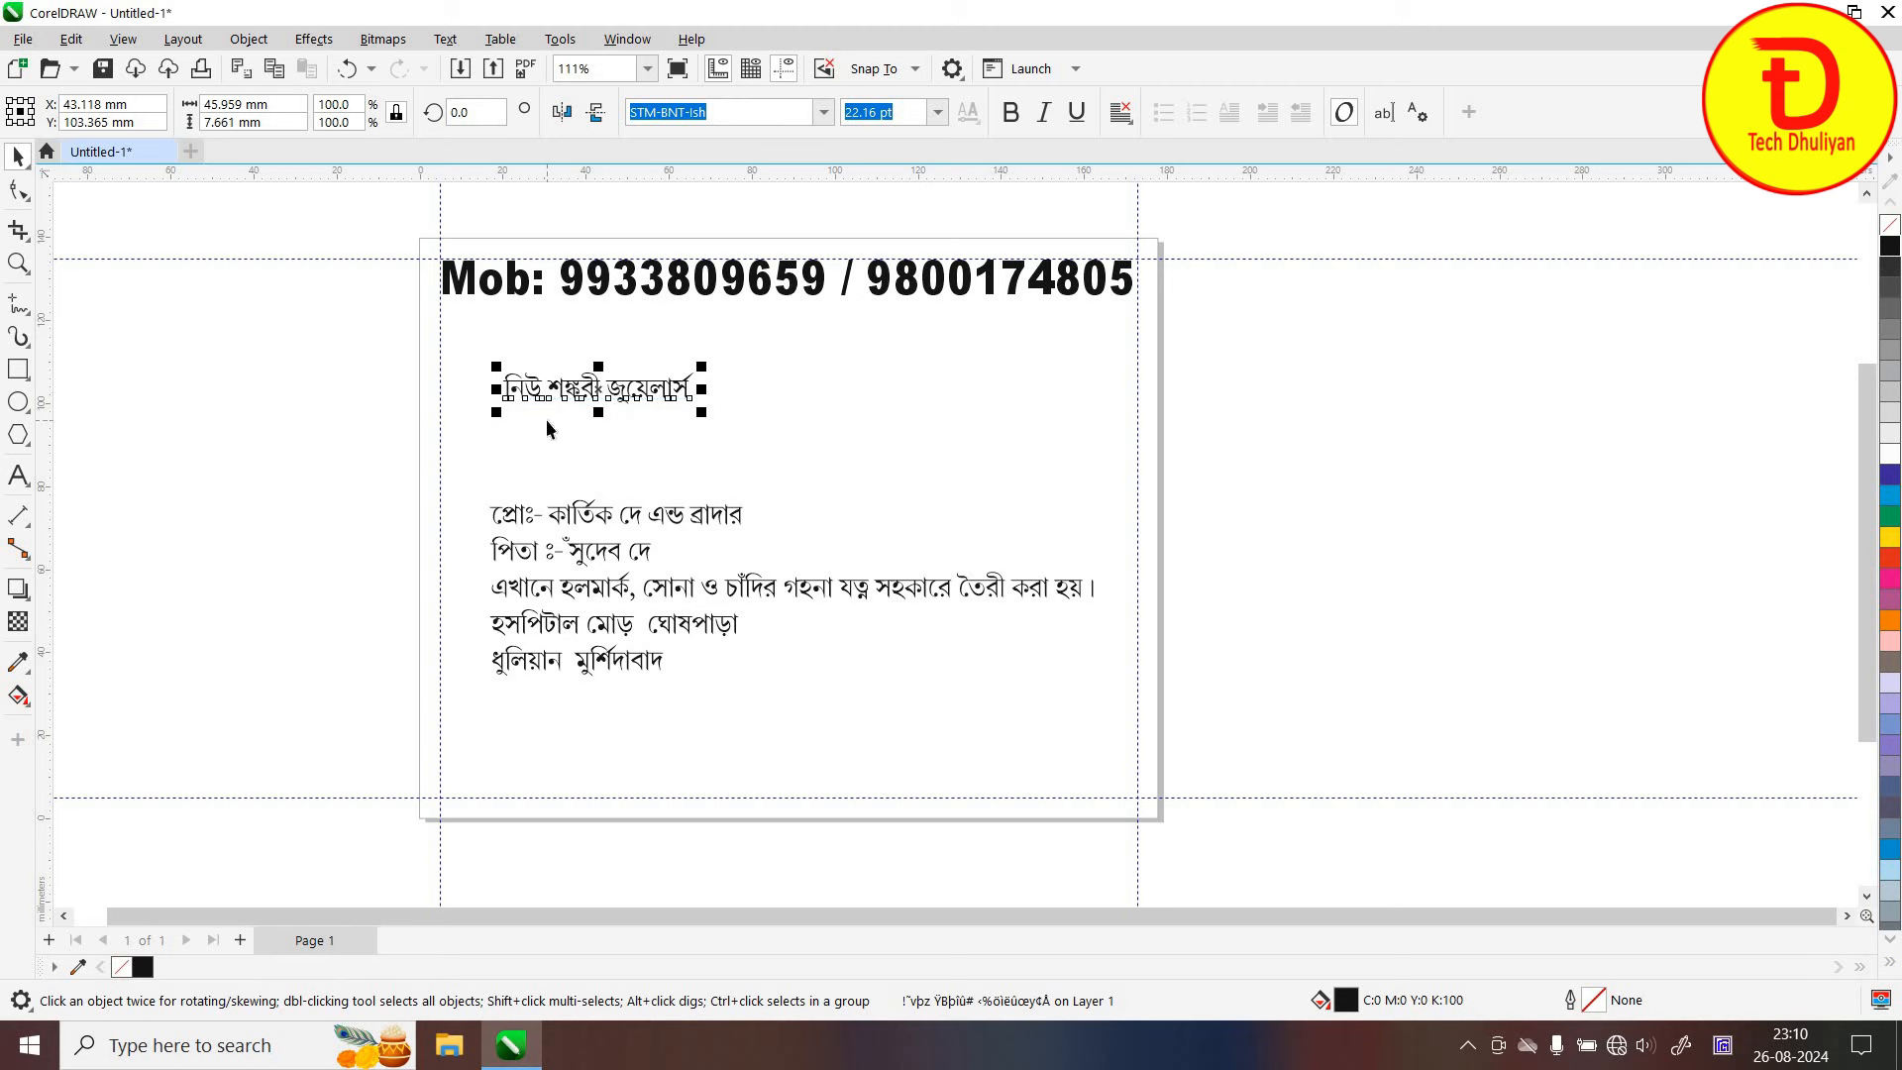
Break the shop name into words, moving নিউ up-left and জুয়েলার্স down-right
{"action": "key", "text": "ctrl+k"}
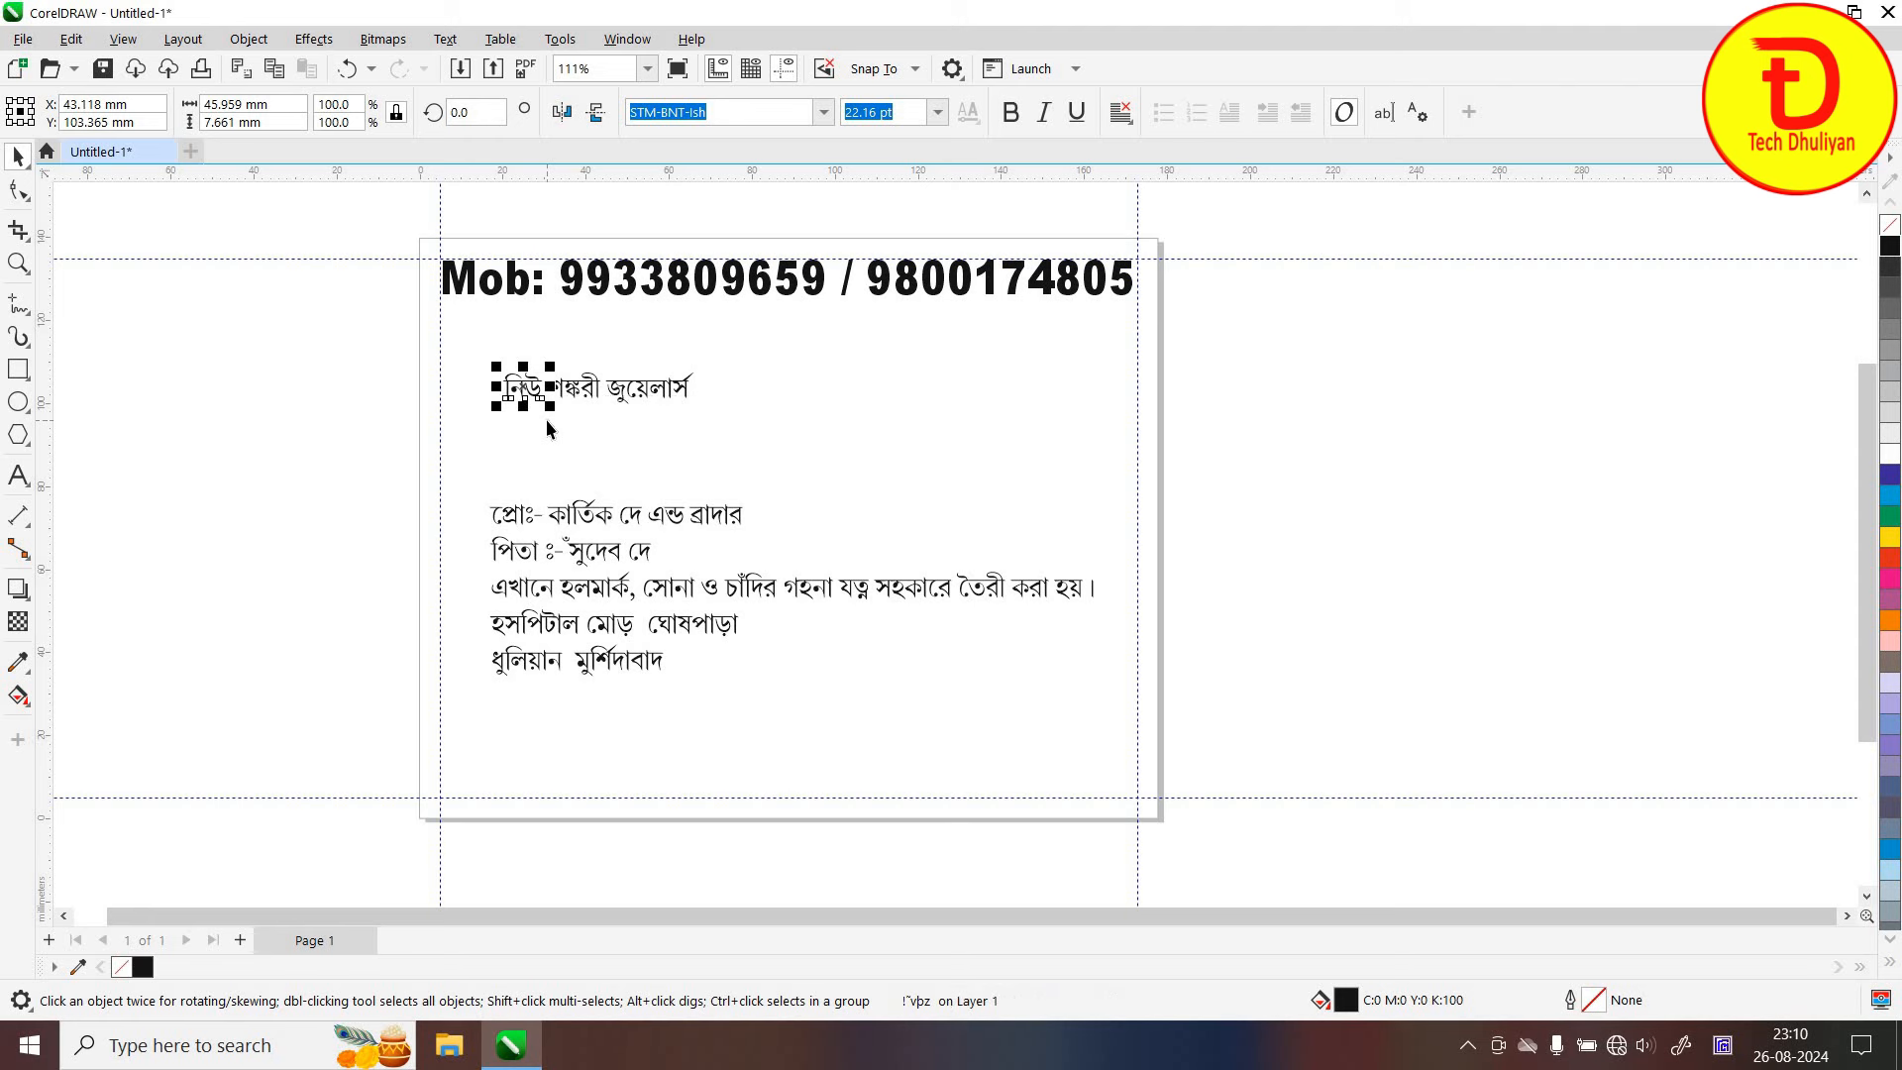
{"action": "key", "text": "Escape"}
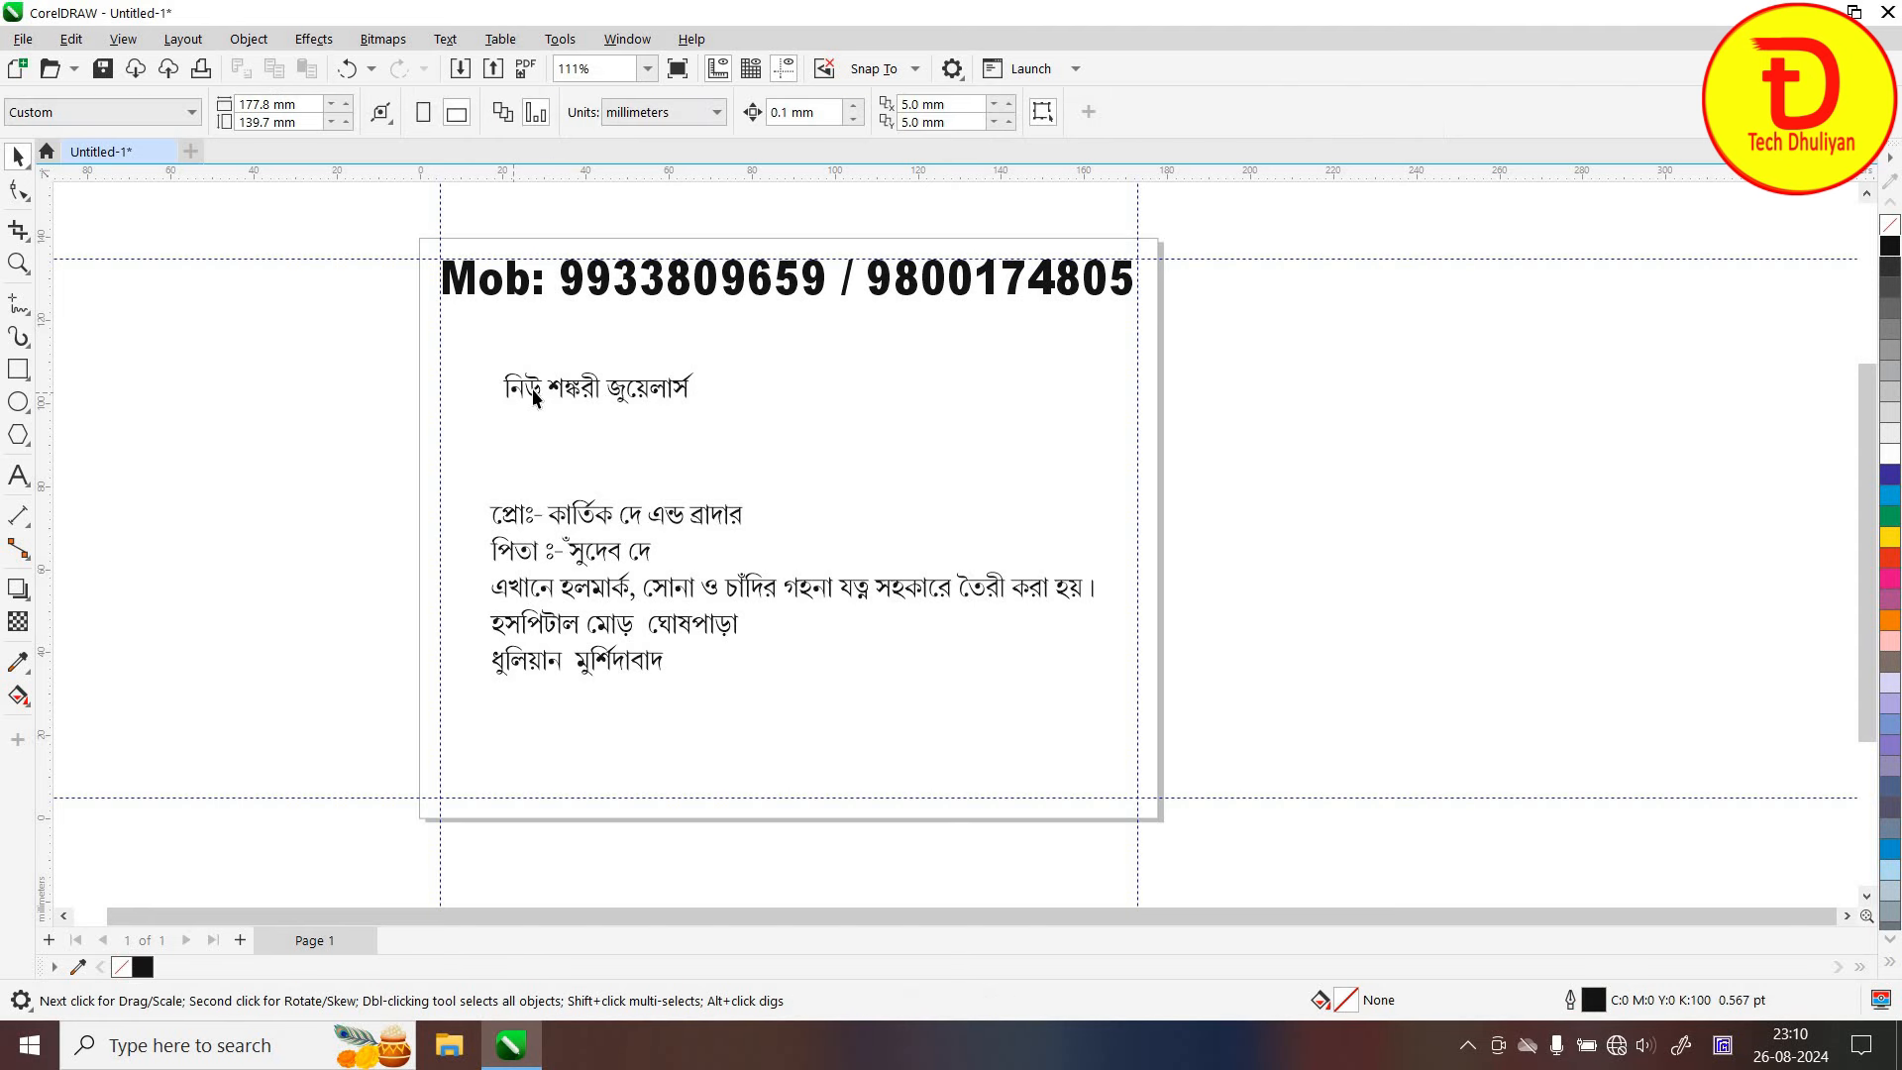
{"action": "left_click_drag", "start_coordinate": [532, 391], "coordinate": [494, 370]}
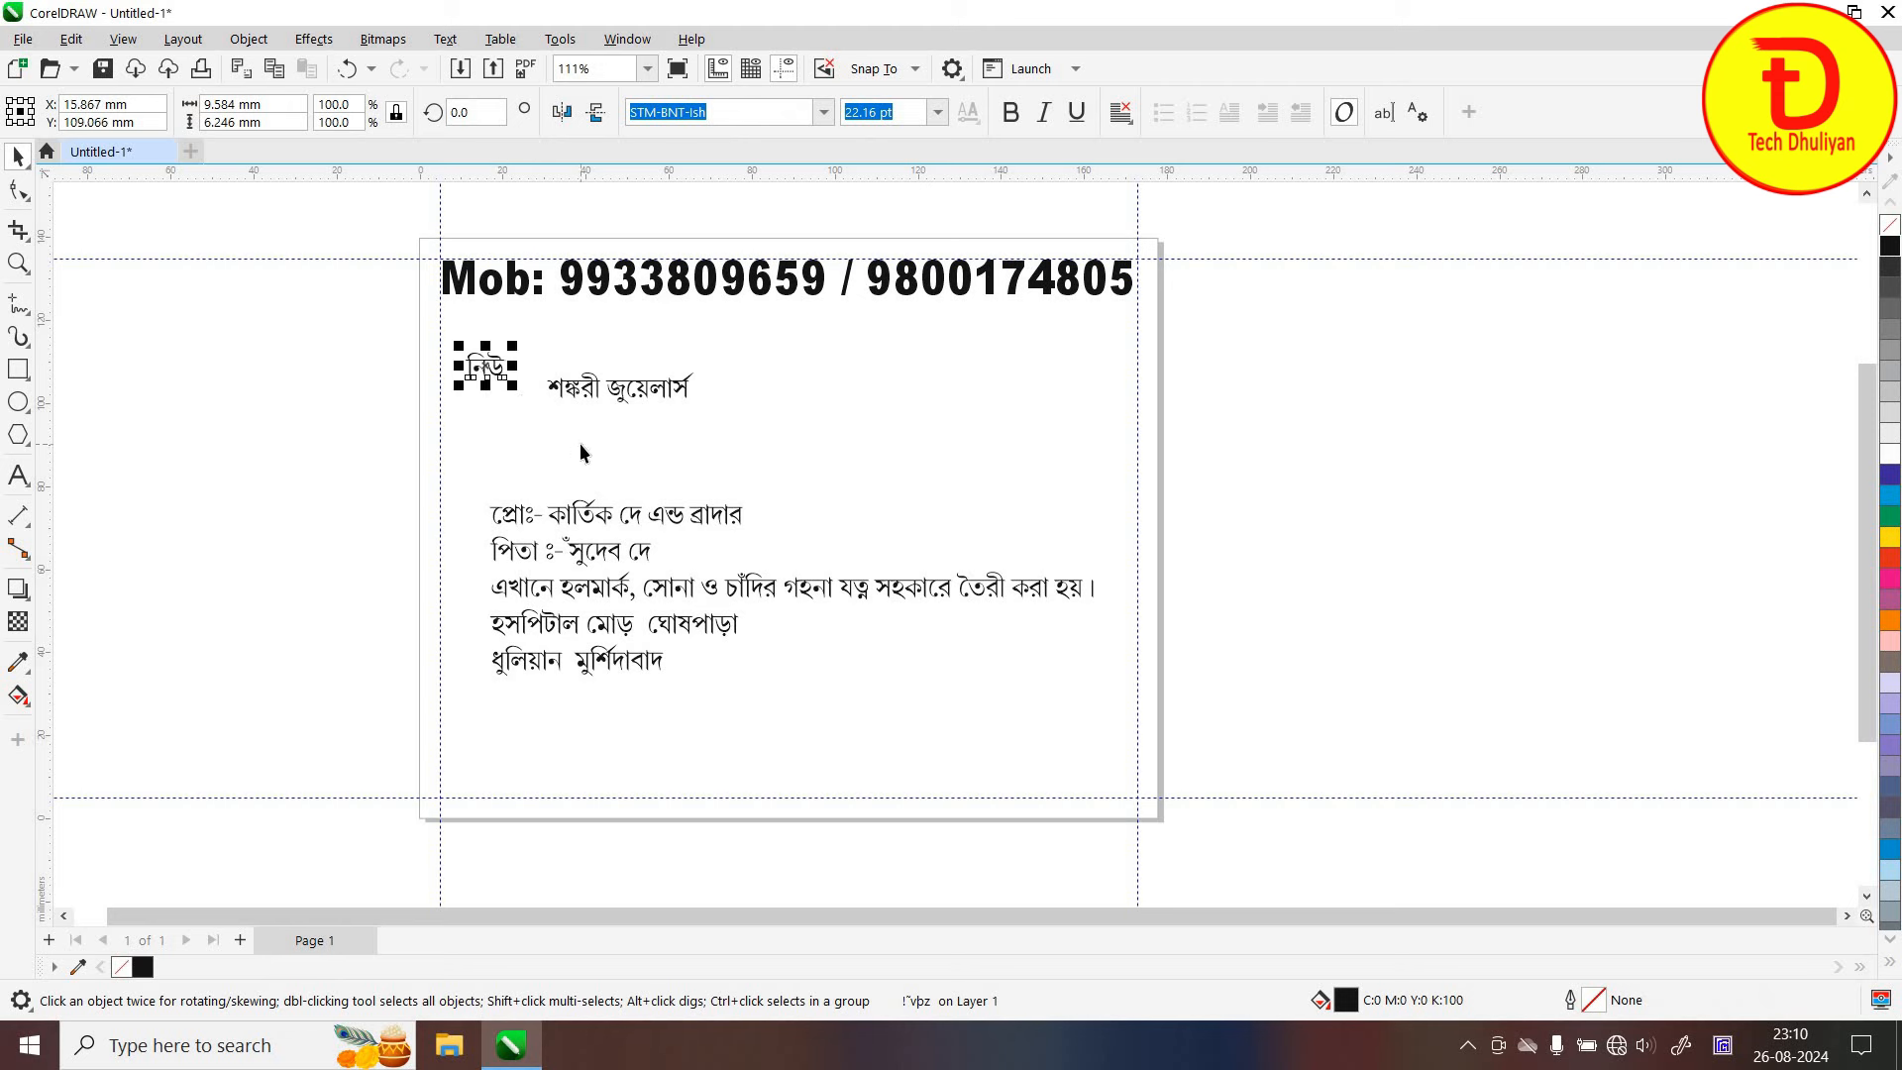
{"action": "left_click", "coordinate": [575, 397]}
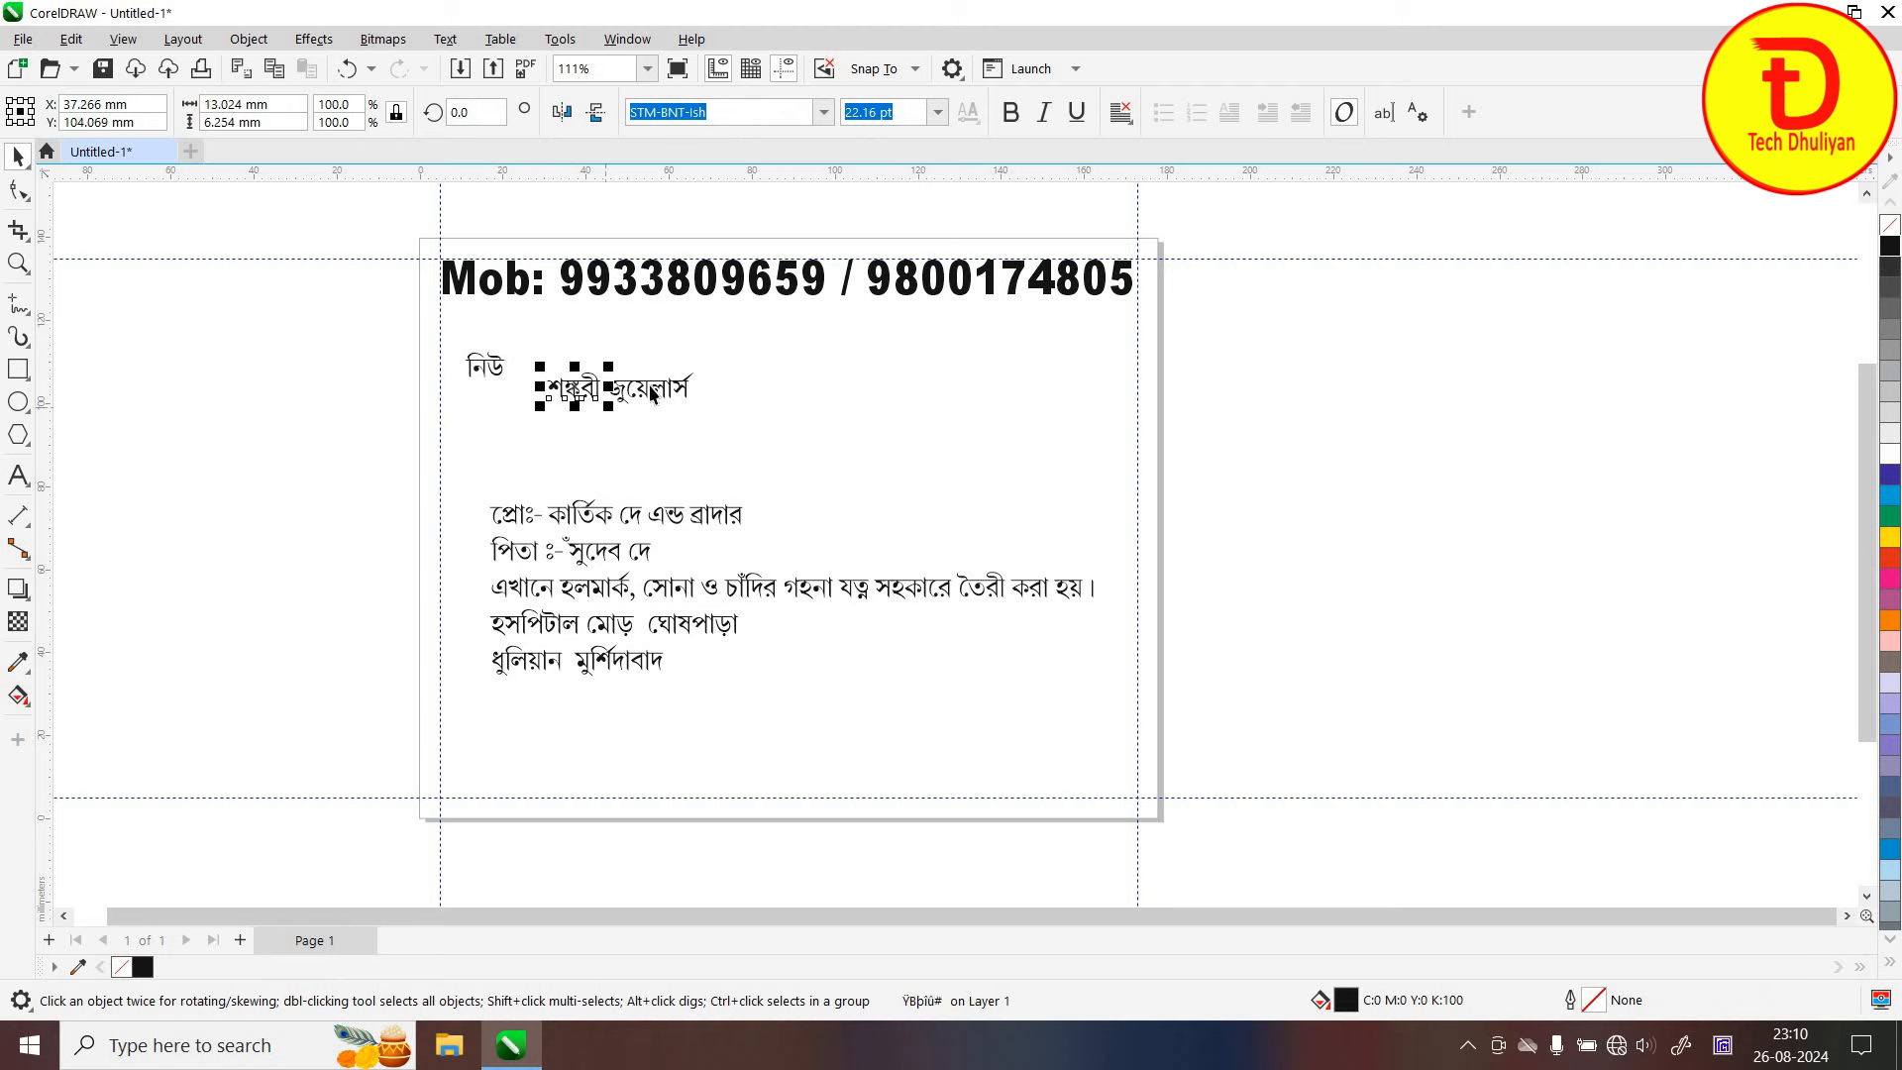
{"action": "left_click_drag", "start_coordinate": [652, 397], "coordinate": [966, 456]}
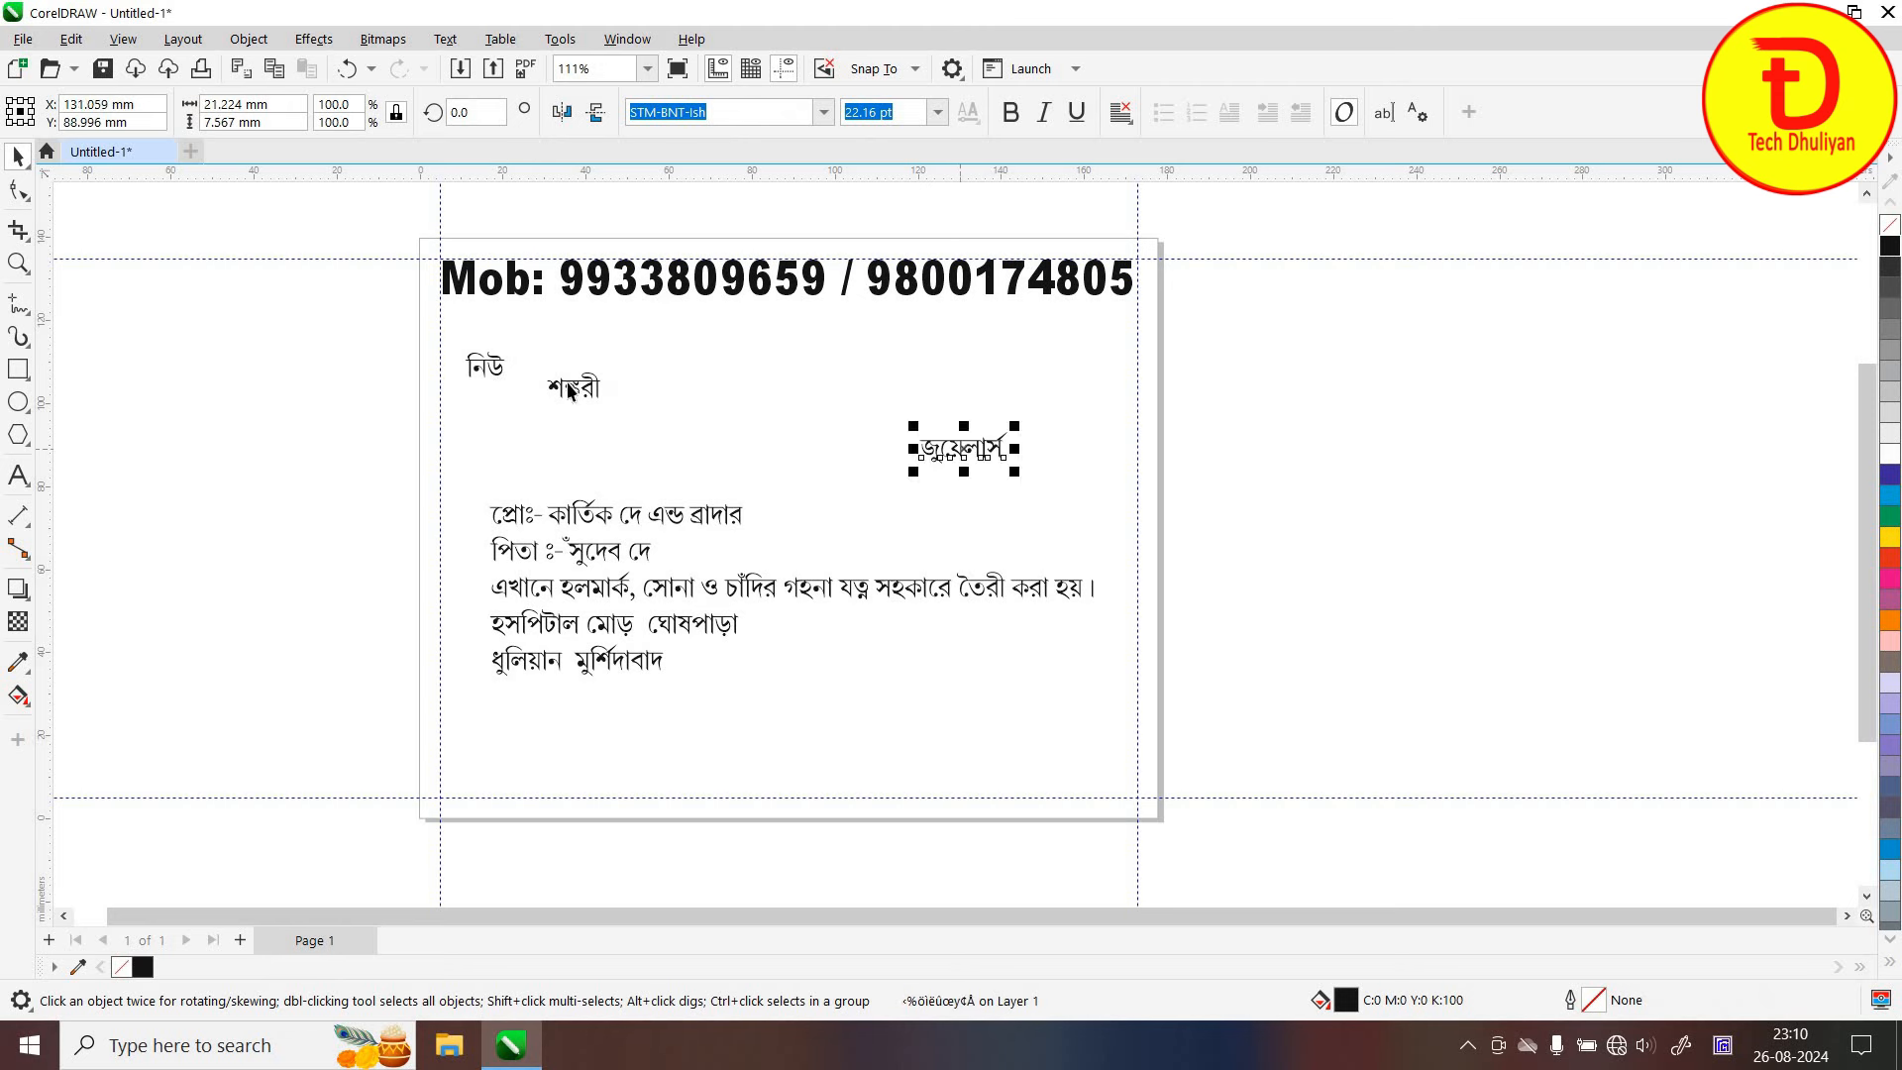
{"action": "left_click_drag", "start_coordinate": [496, 373], "coordinate": [355, 352]}
{"action": "left_click", "coordinate": [606, 400]}
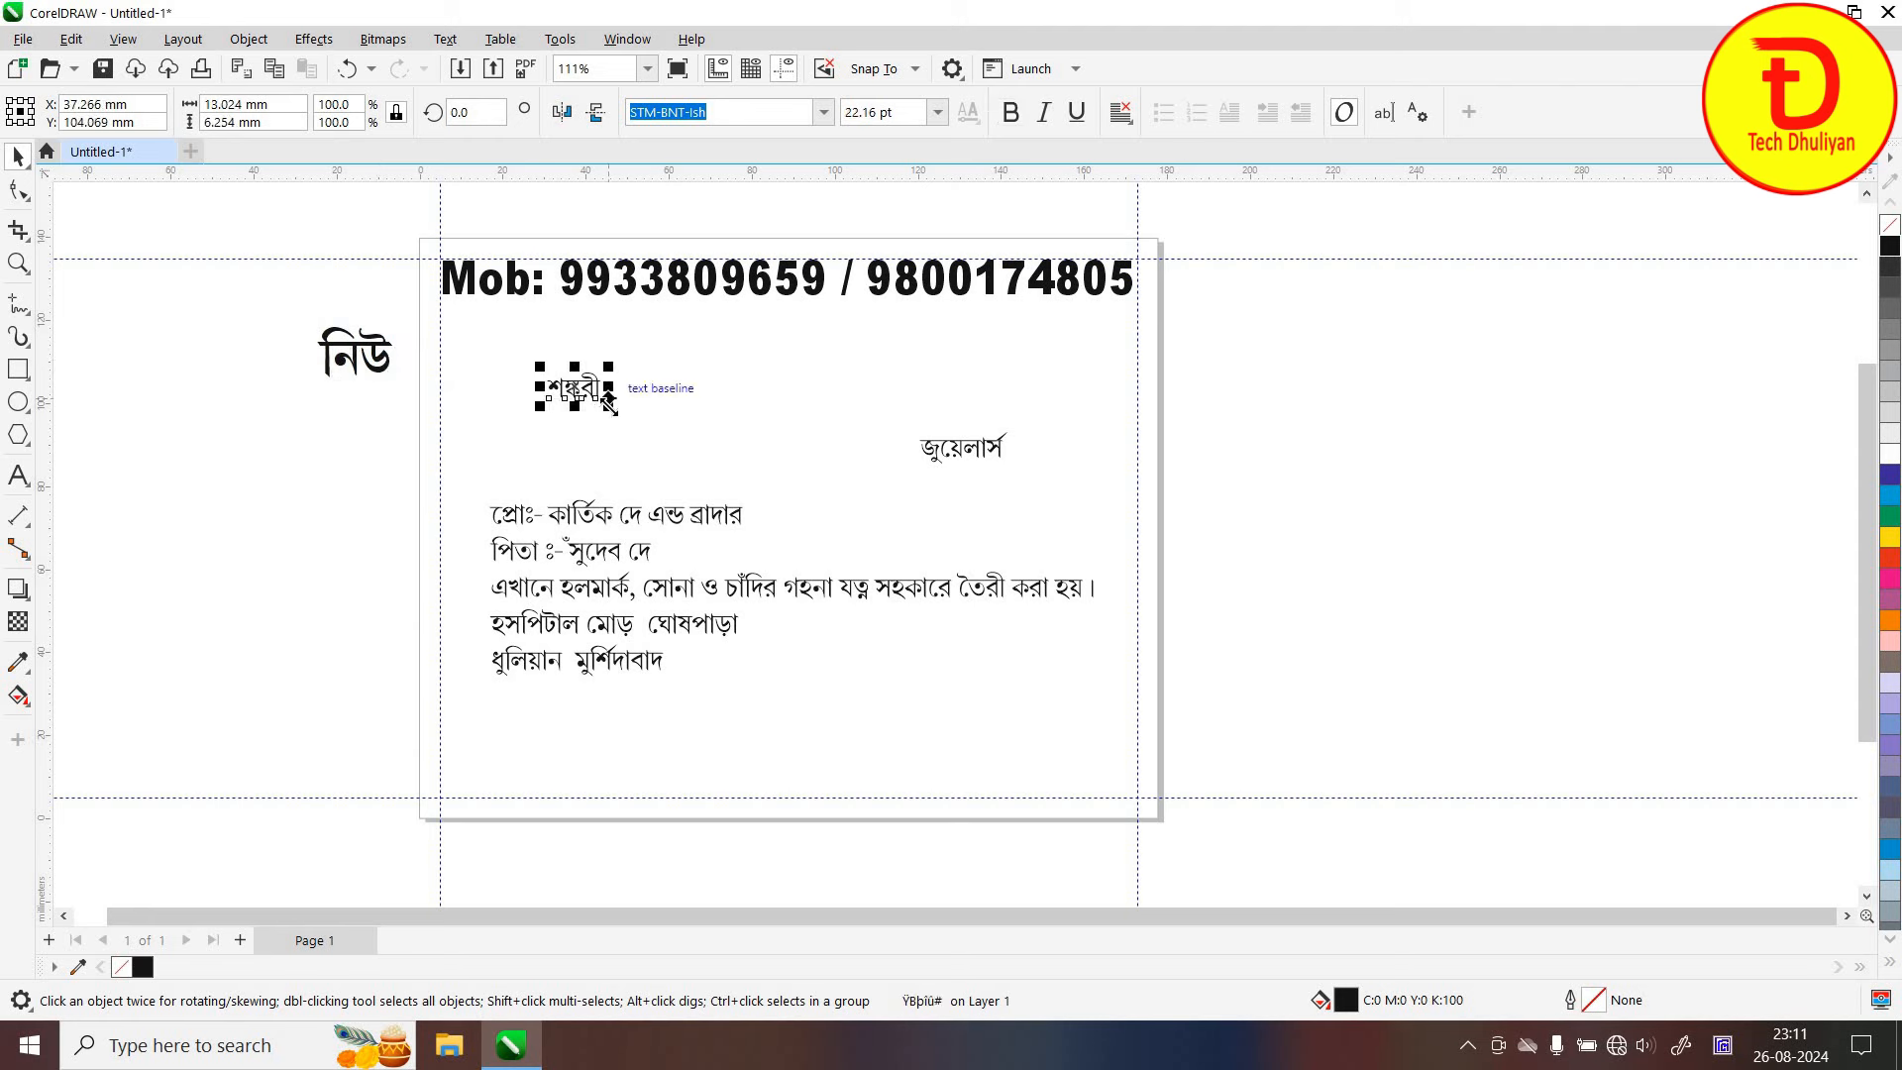
Make শঙ্করী bold at 124.836 pt, shift it left, and bring জুয়েলার্স up beside it
{"action": "mouse_move", "coordinate": [730, 488]}
{"action": "left_mouse_down"}
{"action": "mouse_move", "coordinate": [718, 503]}
{"action": "mouse_move", "coordinate": [755, 498]}
{"action": "left_mouse_up"}
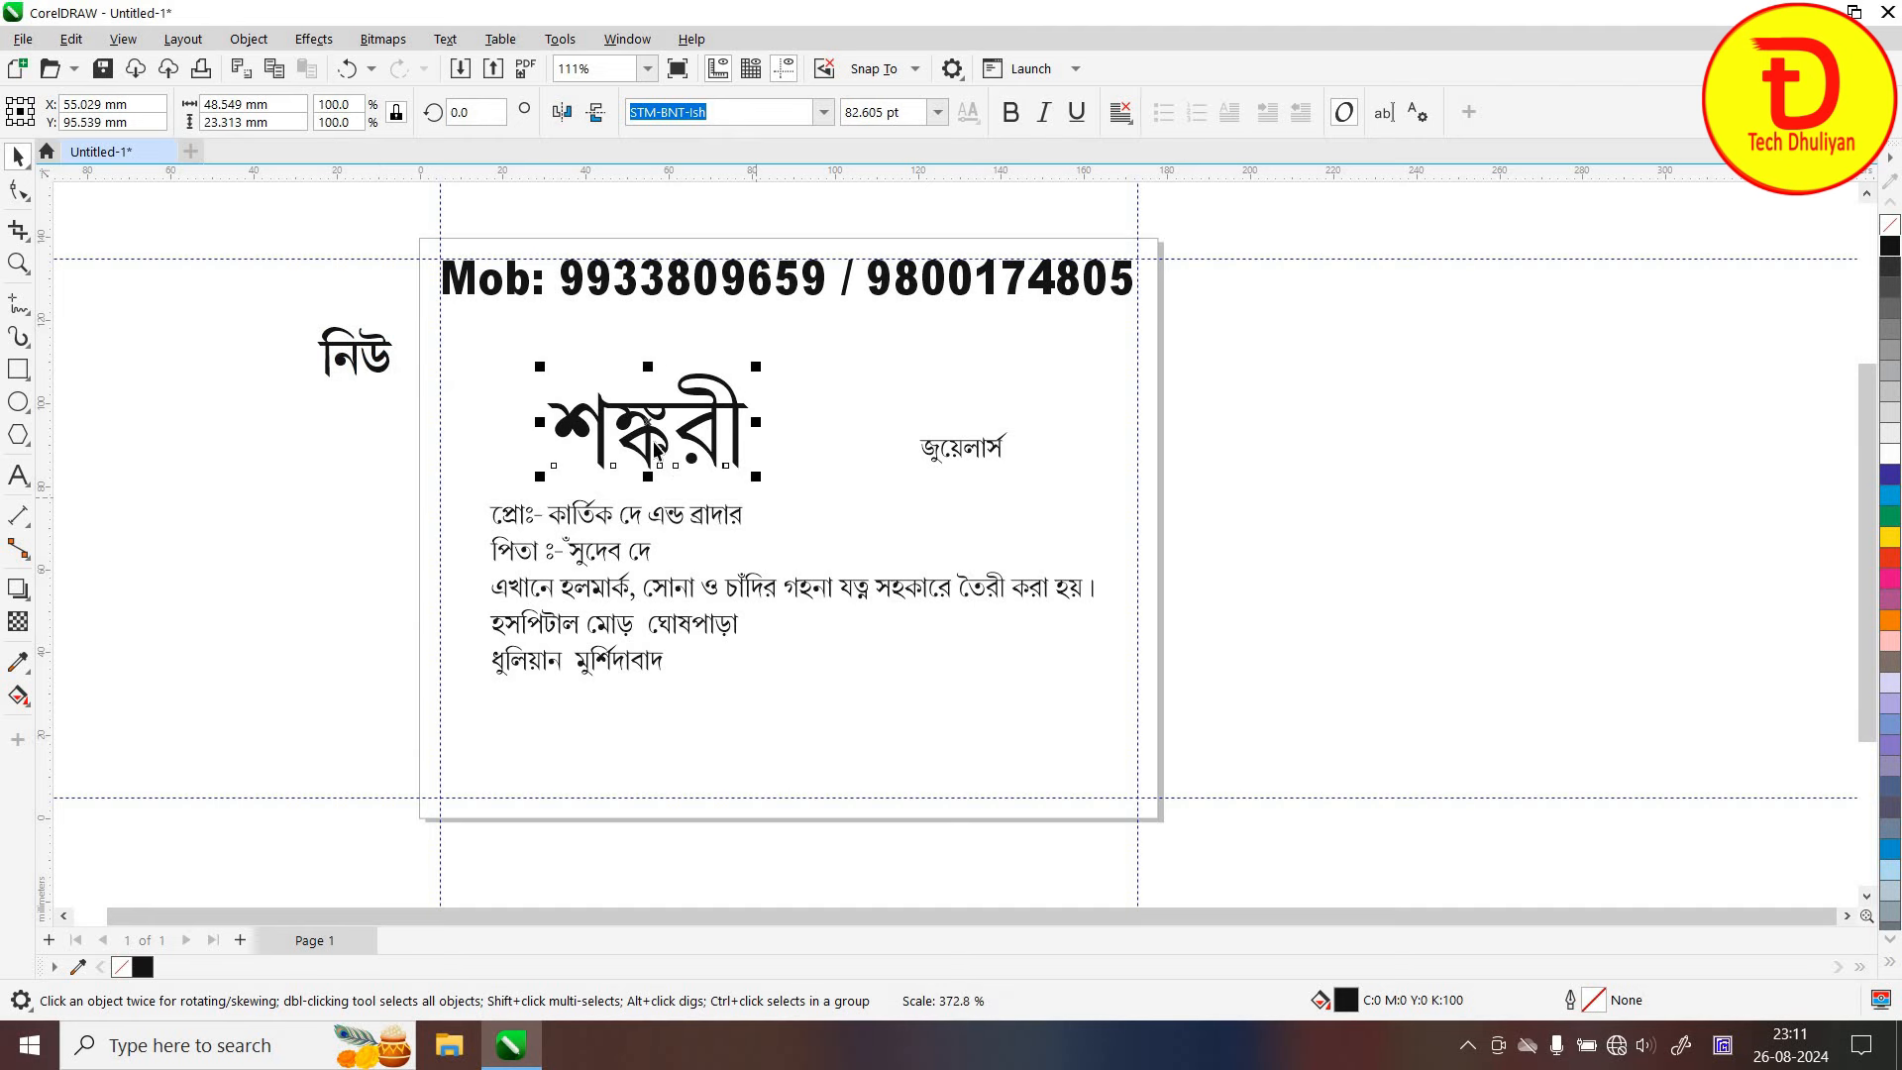
{"action": "left_click_drag", "start_coordinate": [648, 409], "coordinate": [644, 370]}
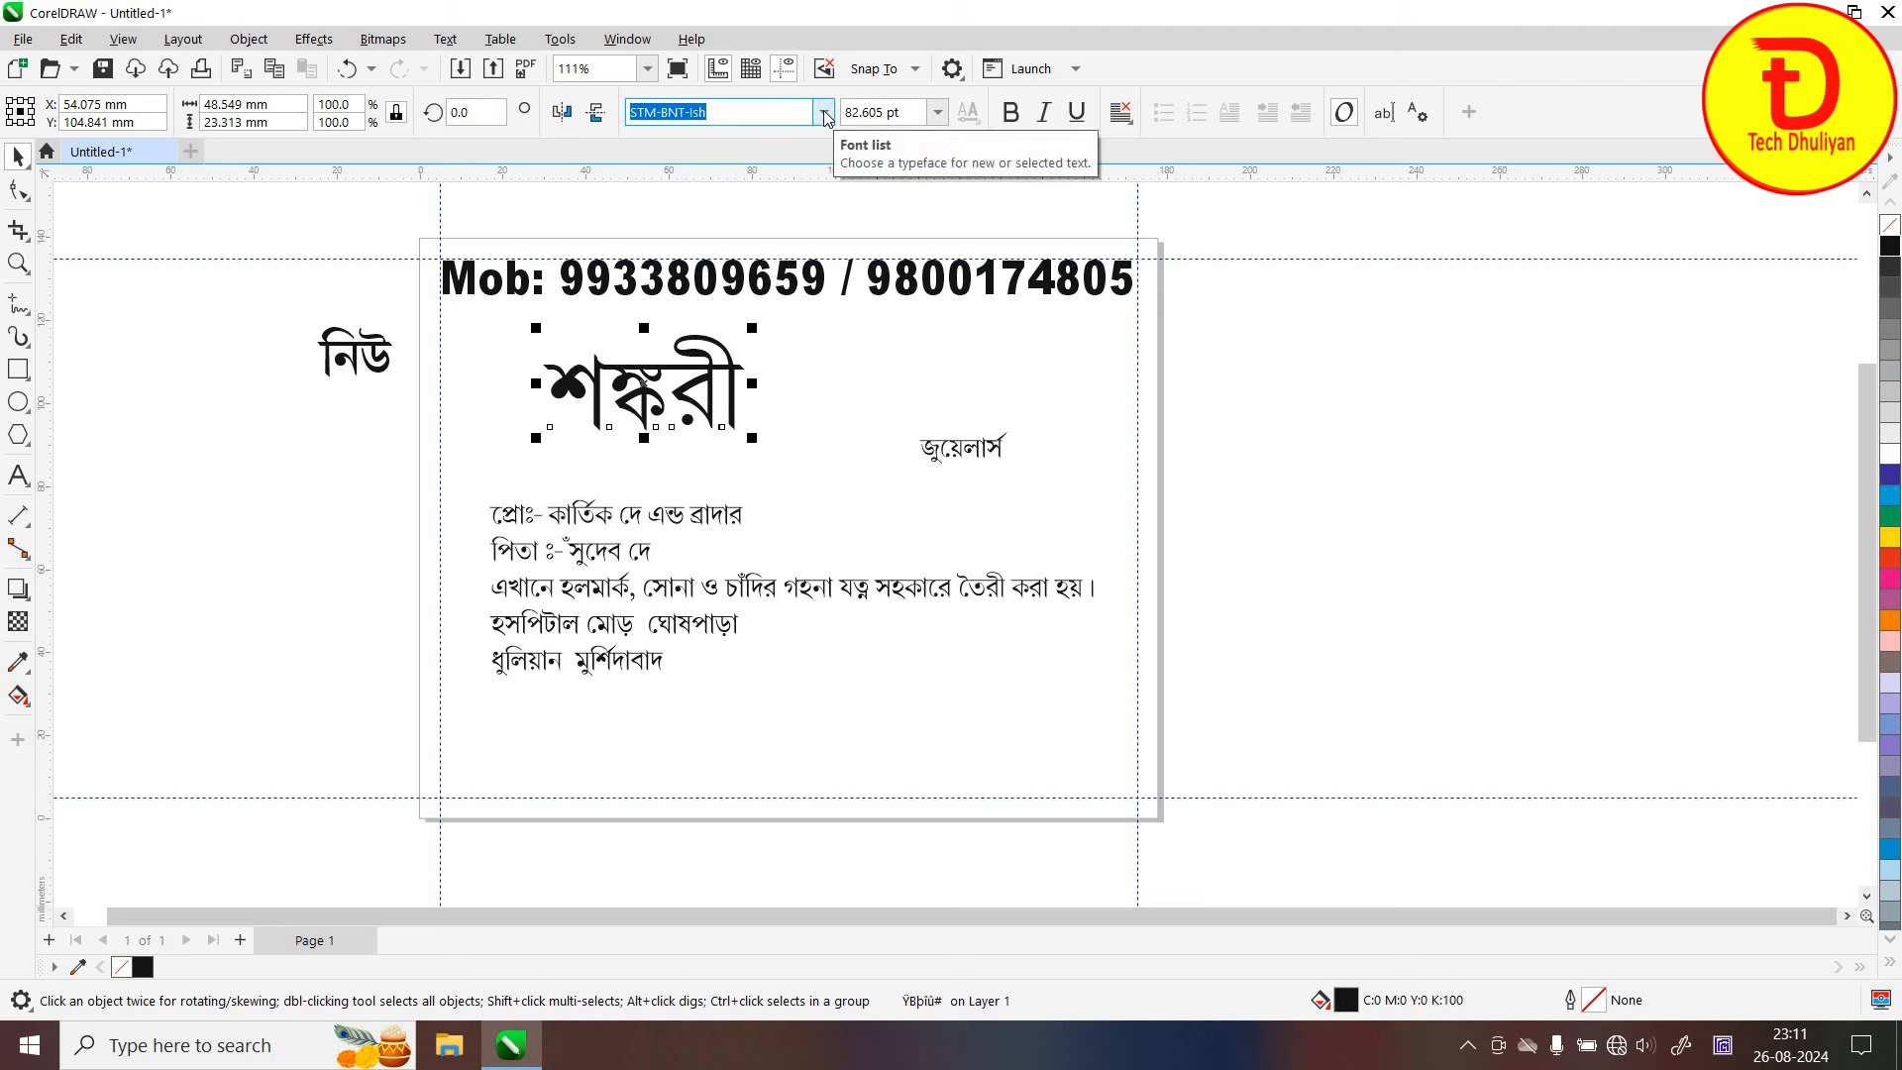
{"action": "scroll", "coordinate": [826, 117], "scroll_direction": "up", "scroll_amount": 1}
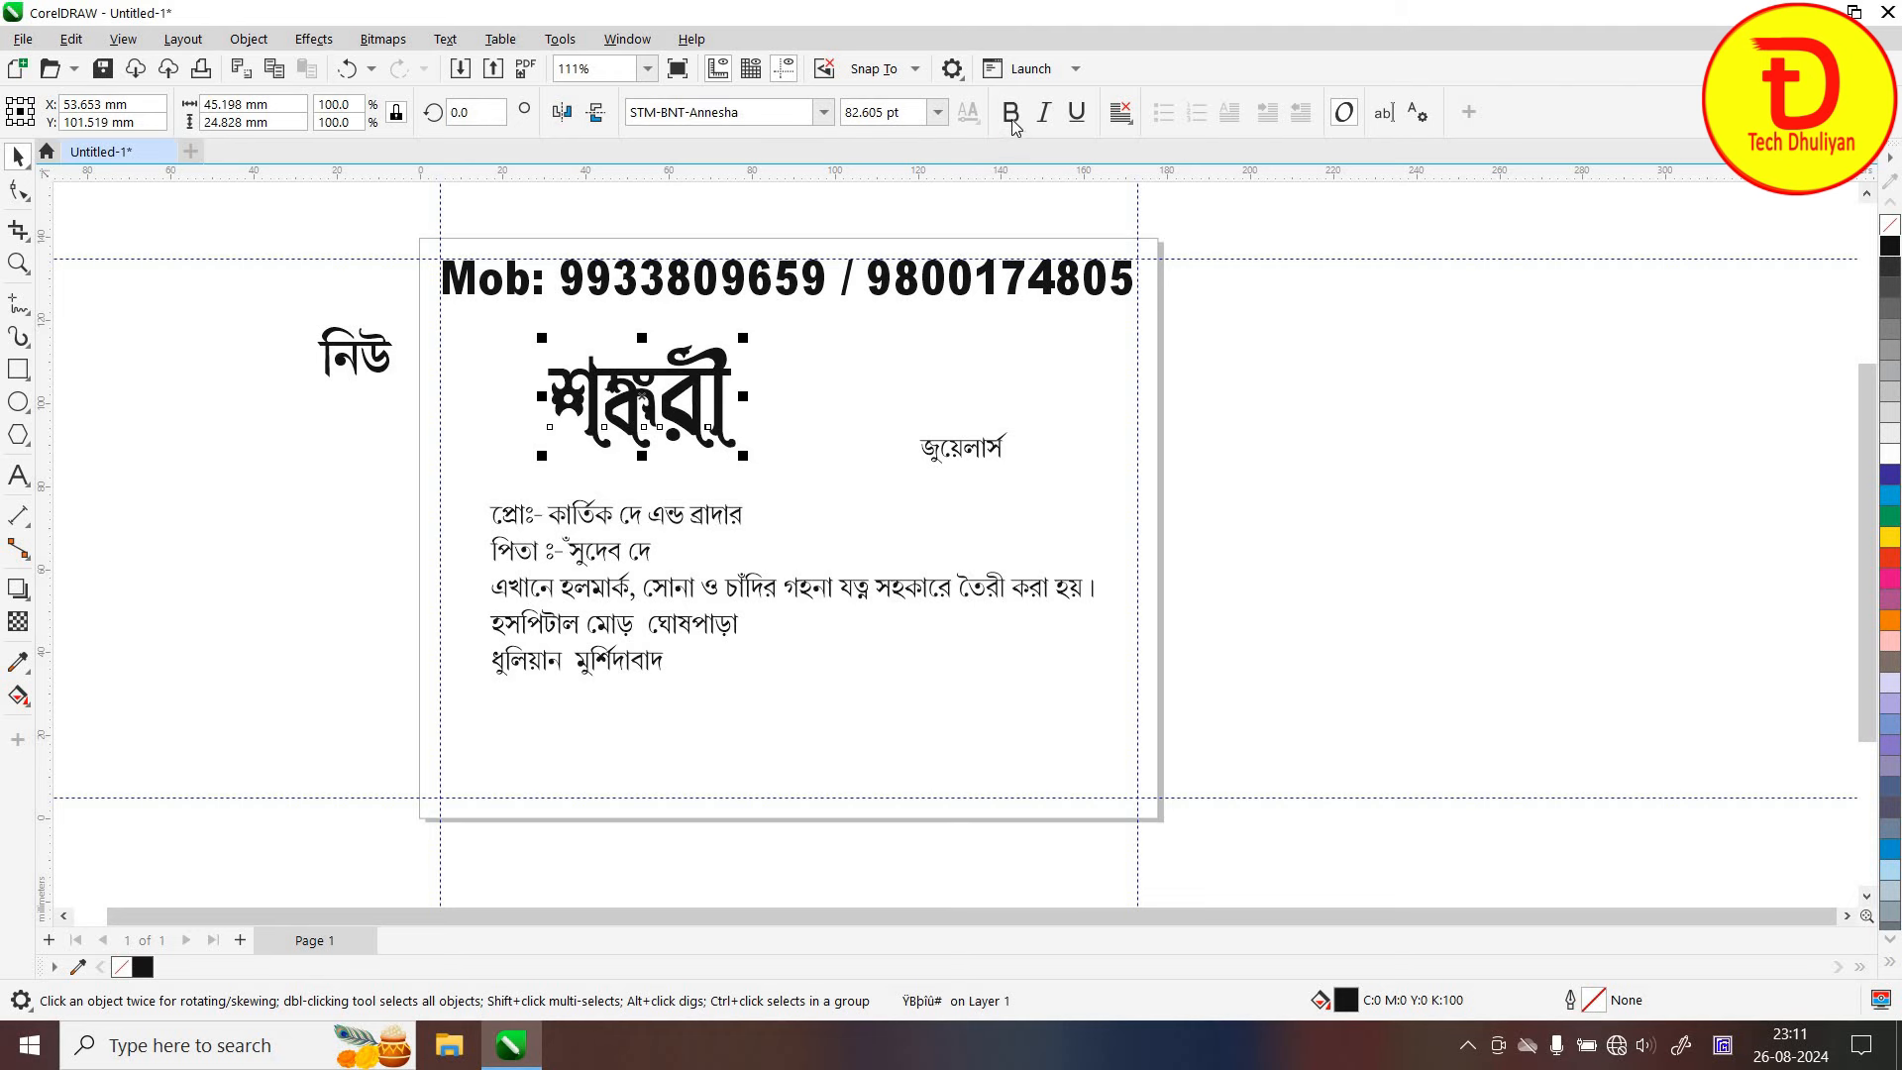
{"action": "left_click", "coordinate": [1011, 115]}
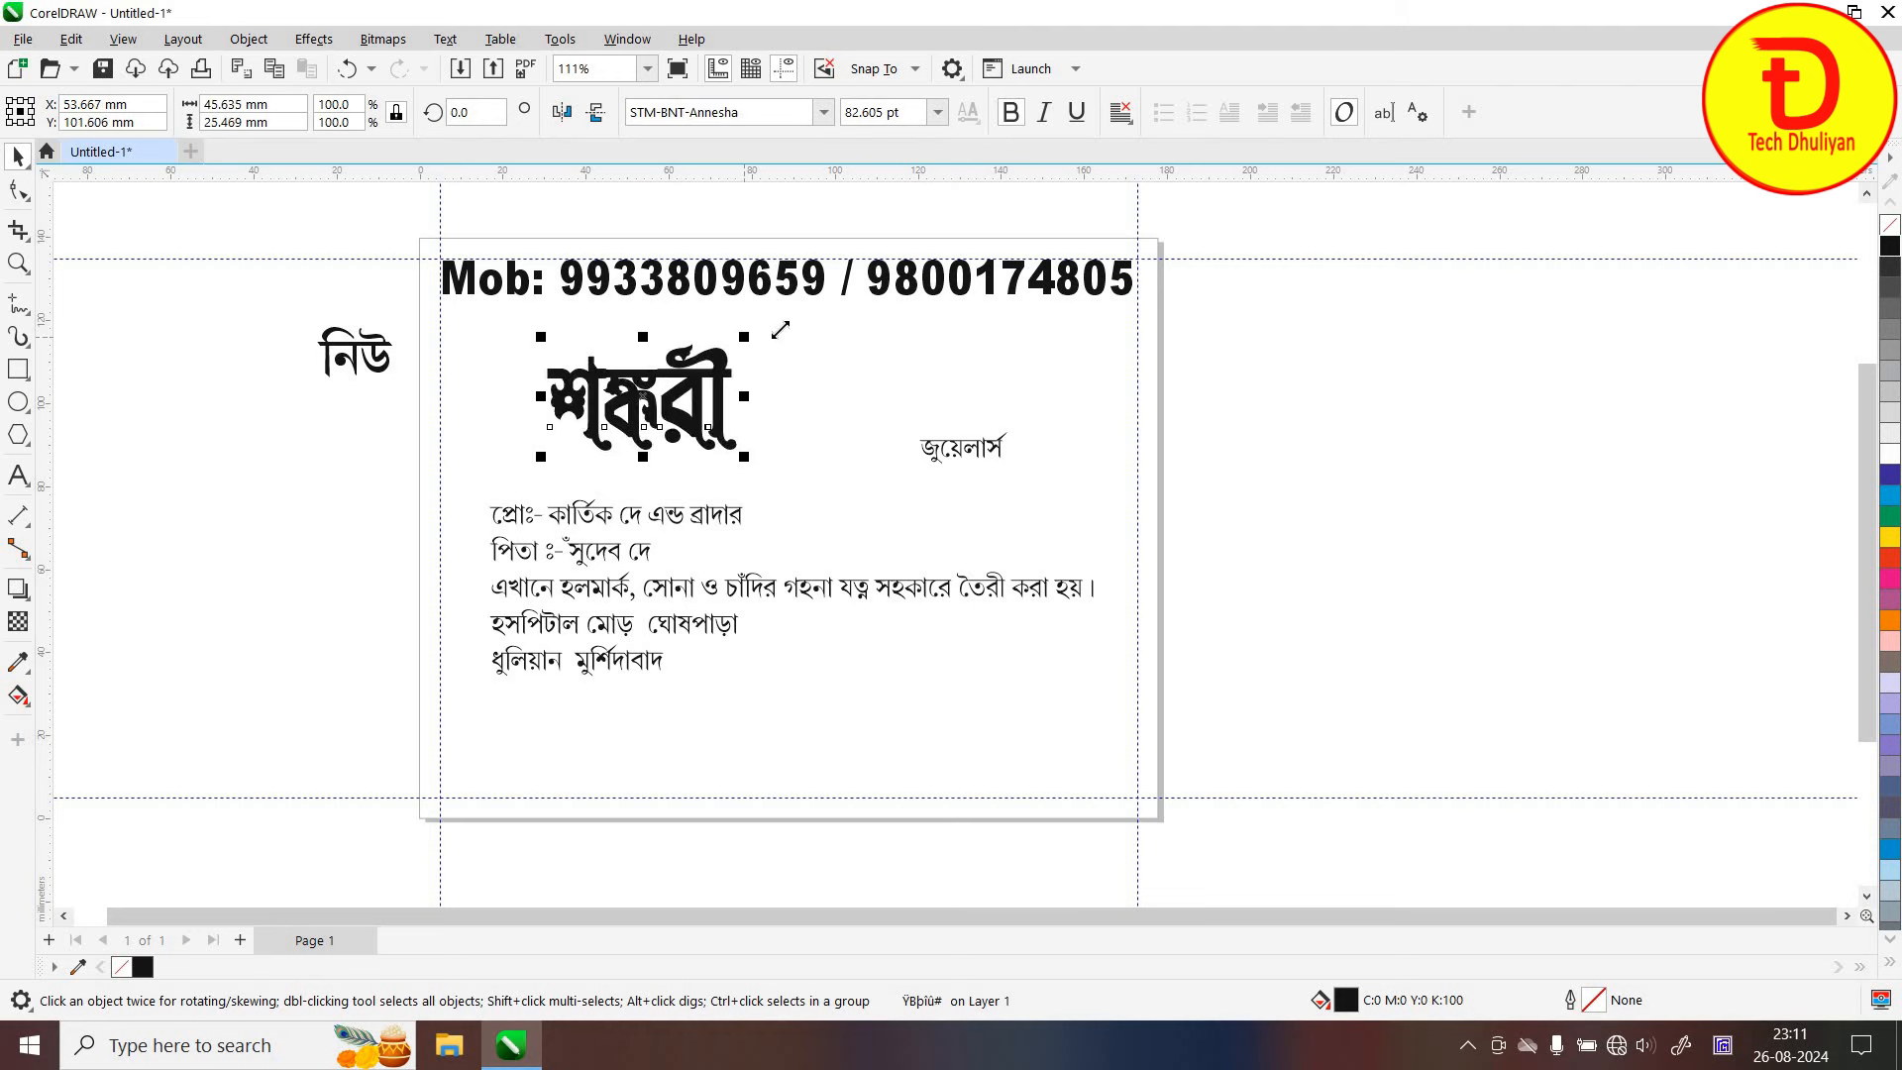
{"action": "left_click_drag", "start_coordinate": [780, 330], "coordinate": [901, 309]}
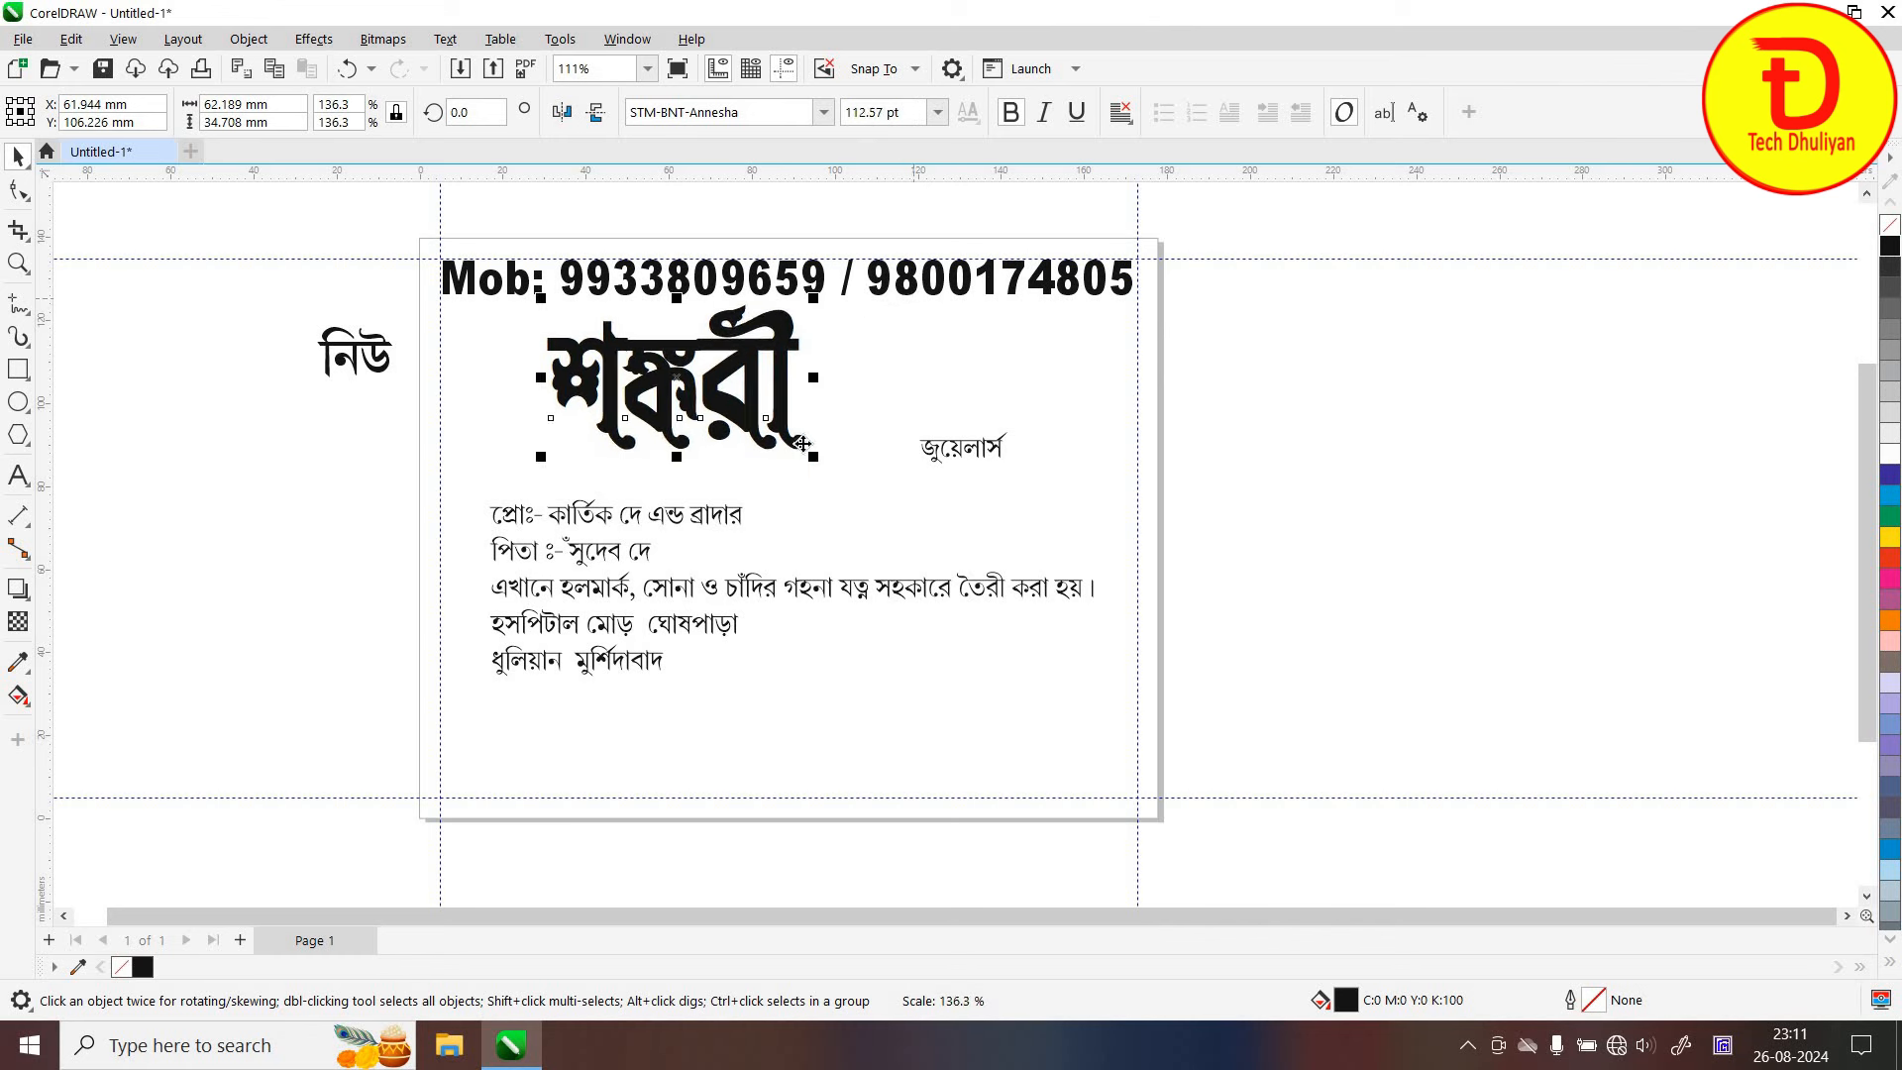
{"action": "left_click_drag", "start_coordinate": [814, 459], "coordinate": [844, 495]}
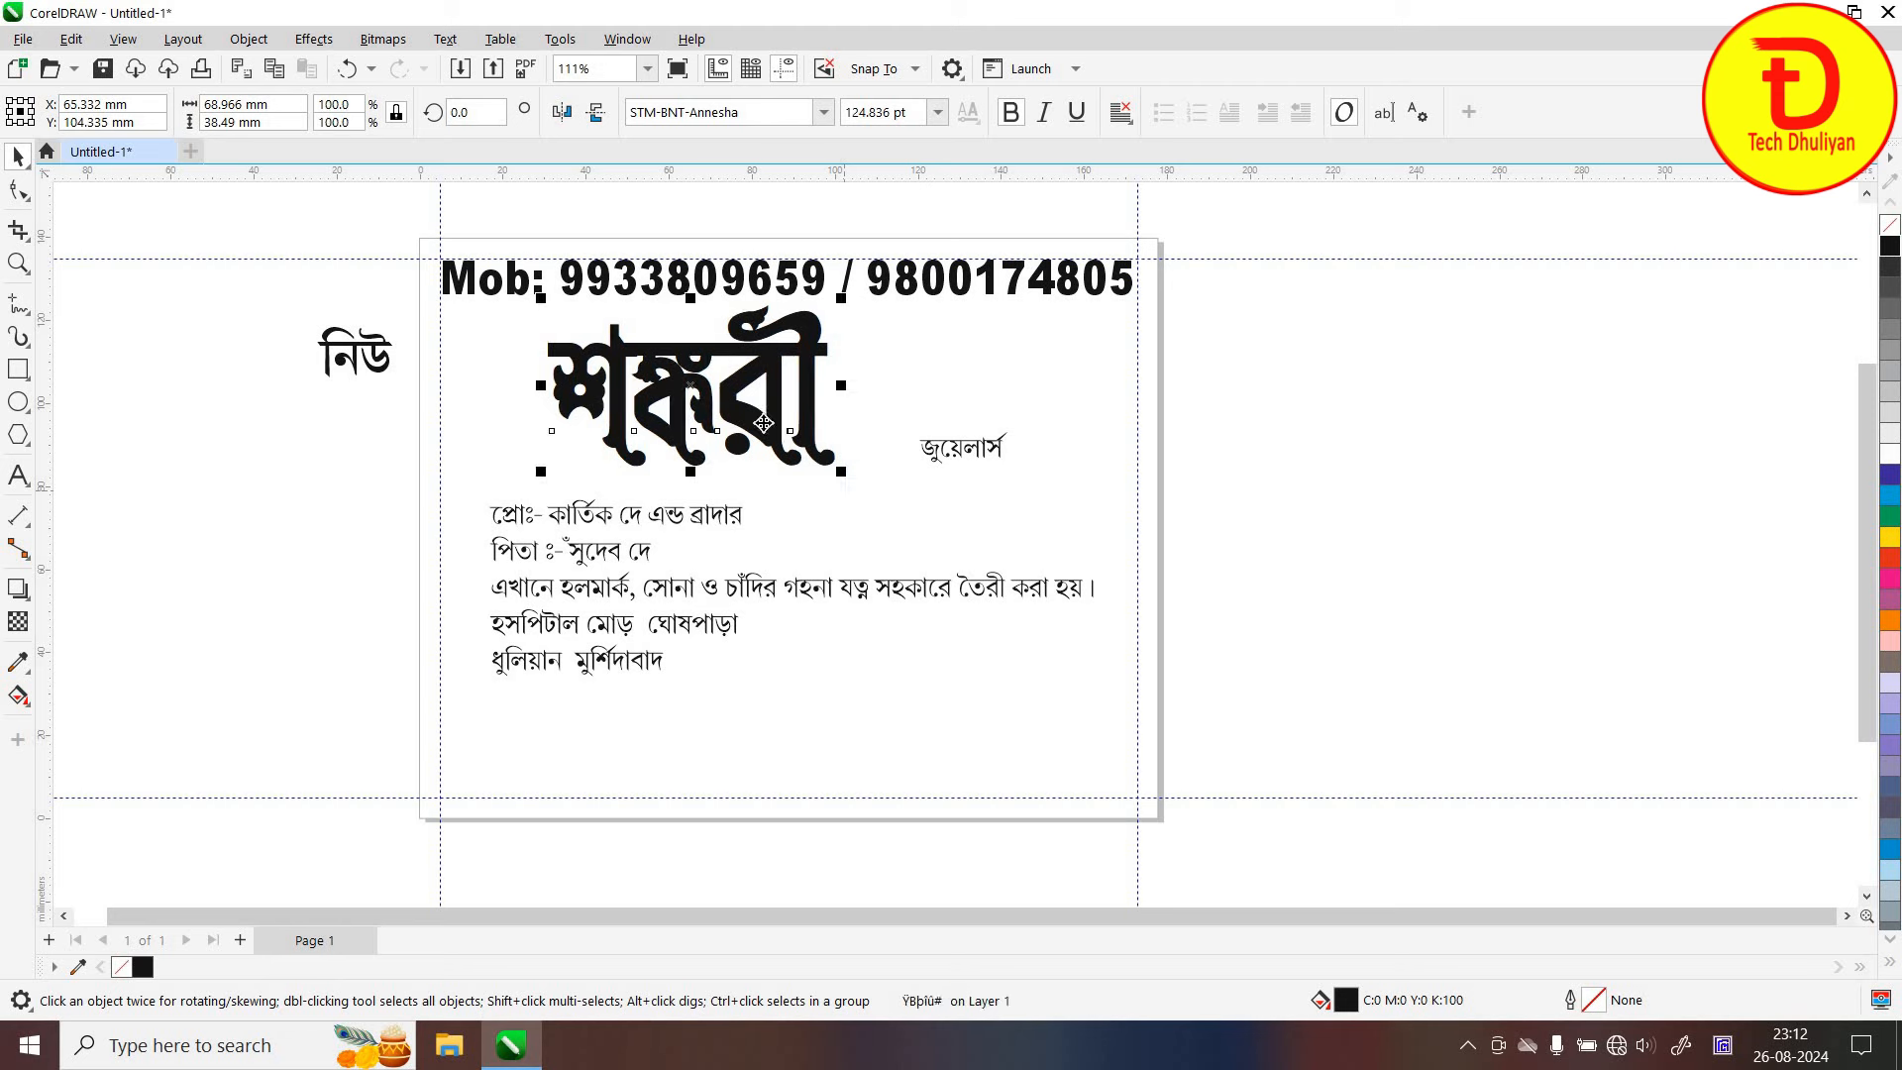
{"action": "mouse_move", "coordinate": [686, 393]}
{"action": "left_mouse_down"}
{"action": "mouse_move", "coordinate": [663, 378]}
{"action": "mouse_move", "coordinate": [669, 399]}
{"action": "left_mouse_up"}
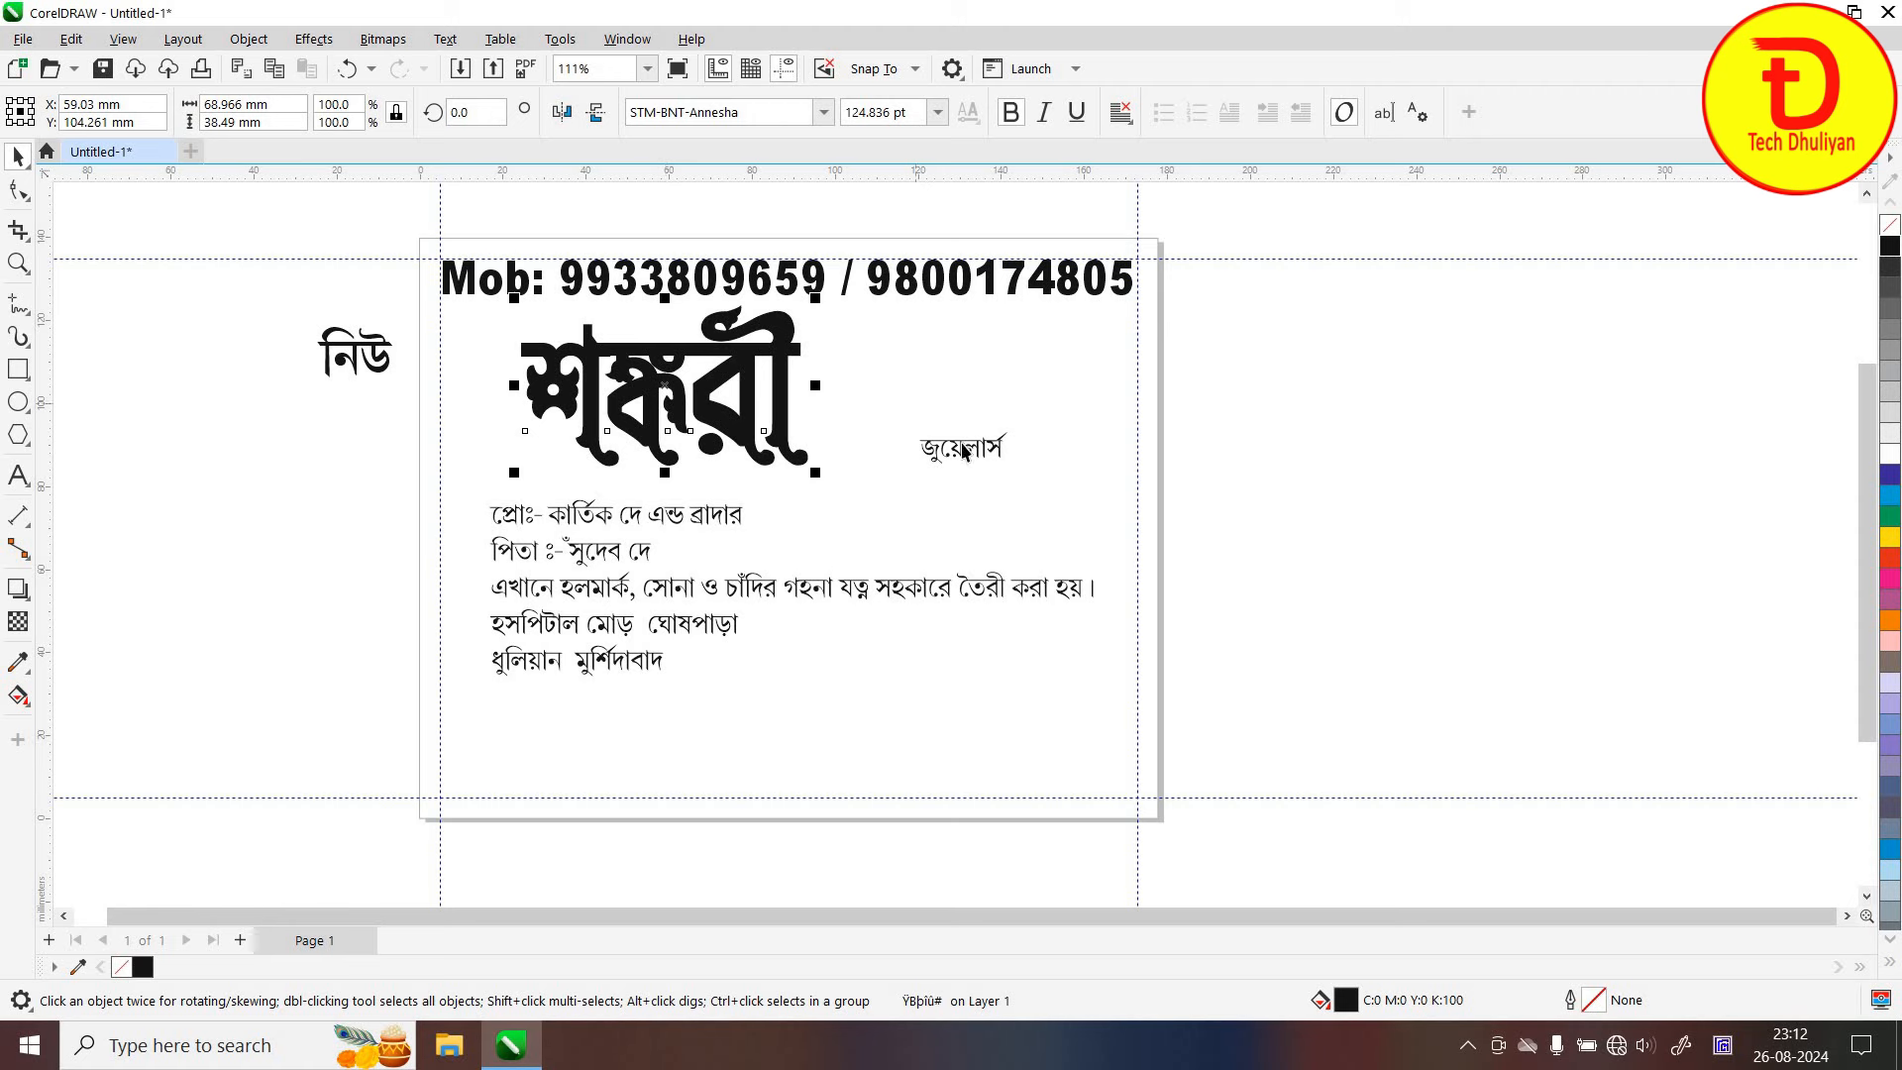
{"action": "left_click_drag", "start_coordinate": [963, 451], "coordinate": [913, 404]}
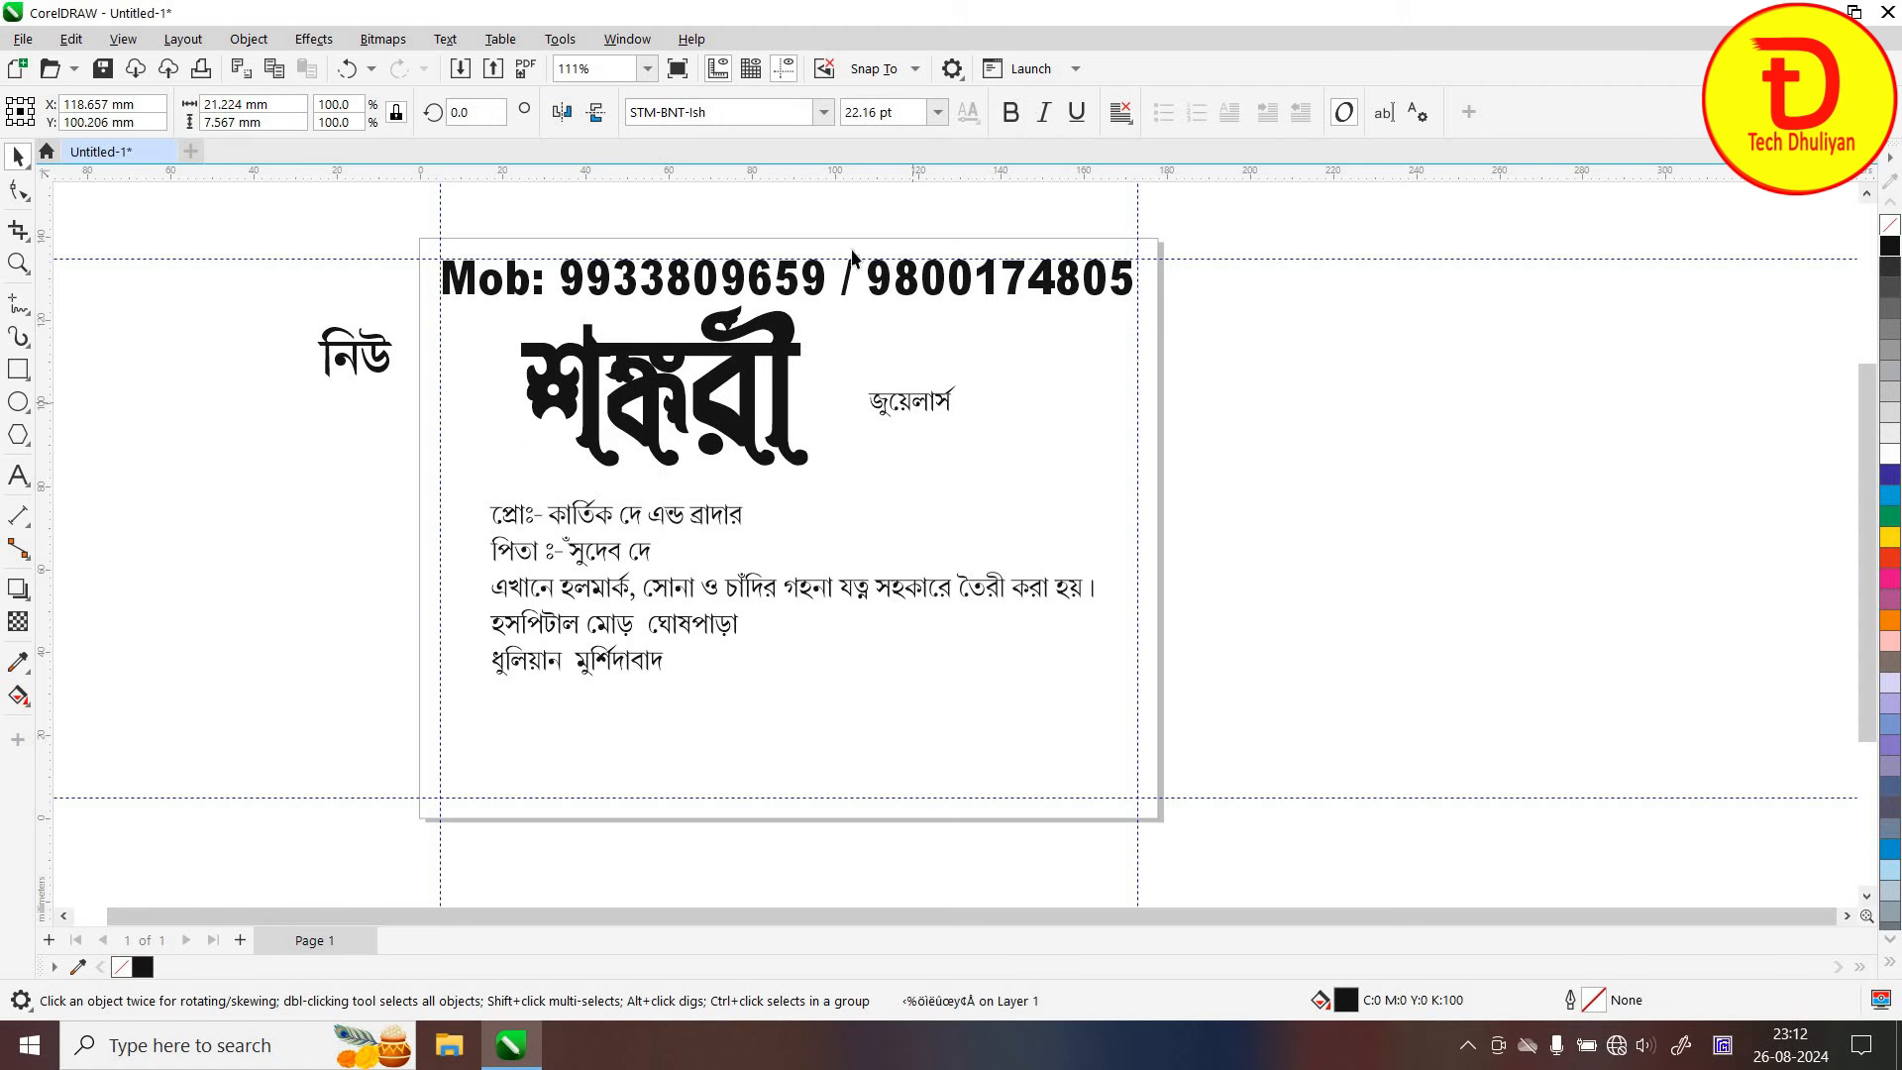
Set জুয়েলার্স in STM-BNT-Annesha at 84.572 pt right of শঙ্করী, and move নিউ left of it
{"action": "left_click", "coordinate": [823, 112]}
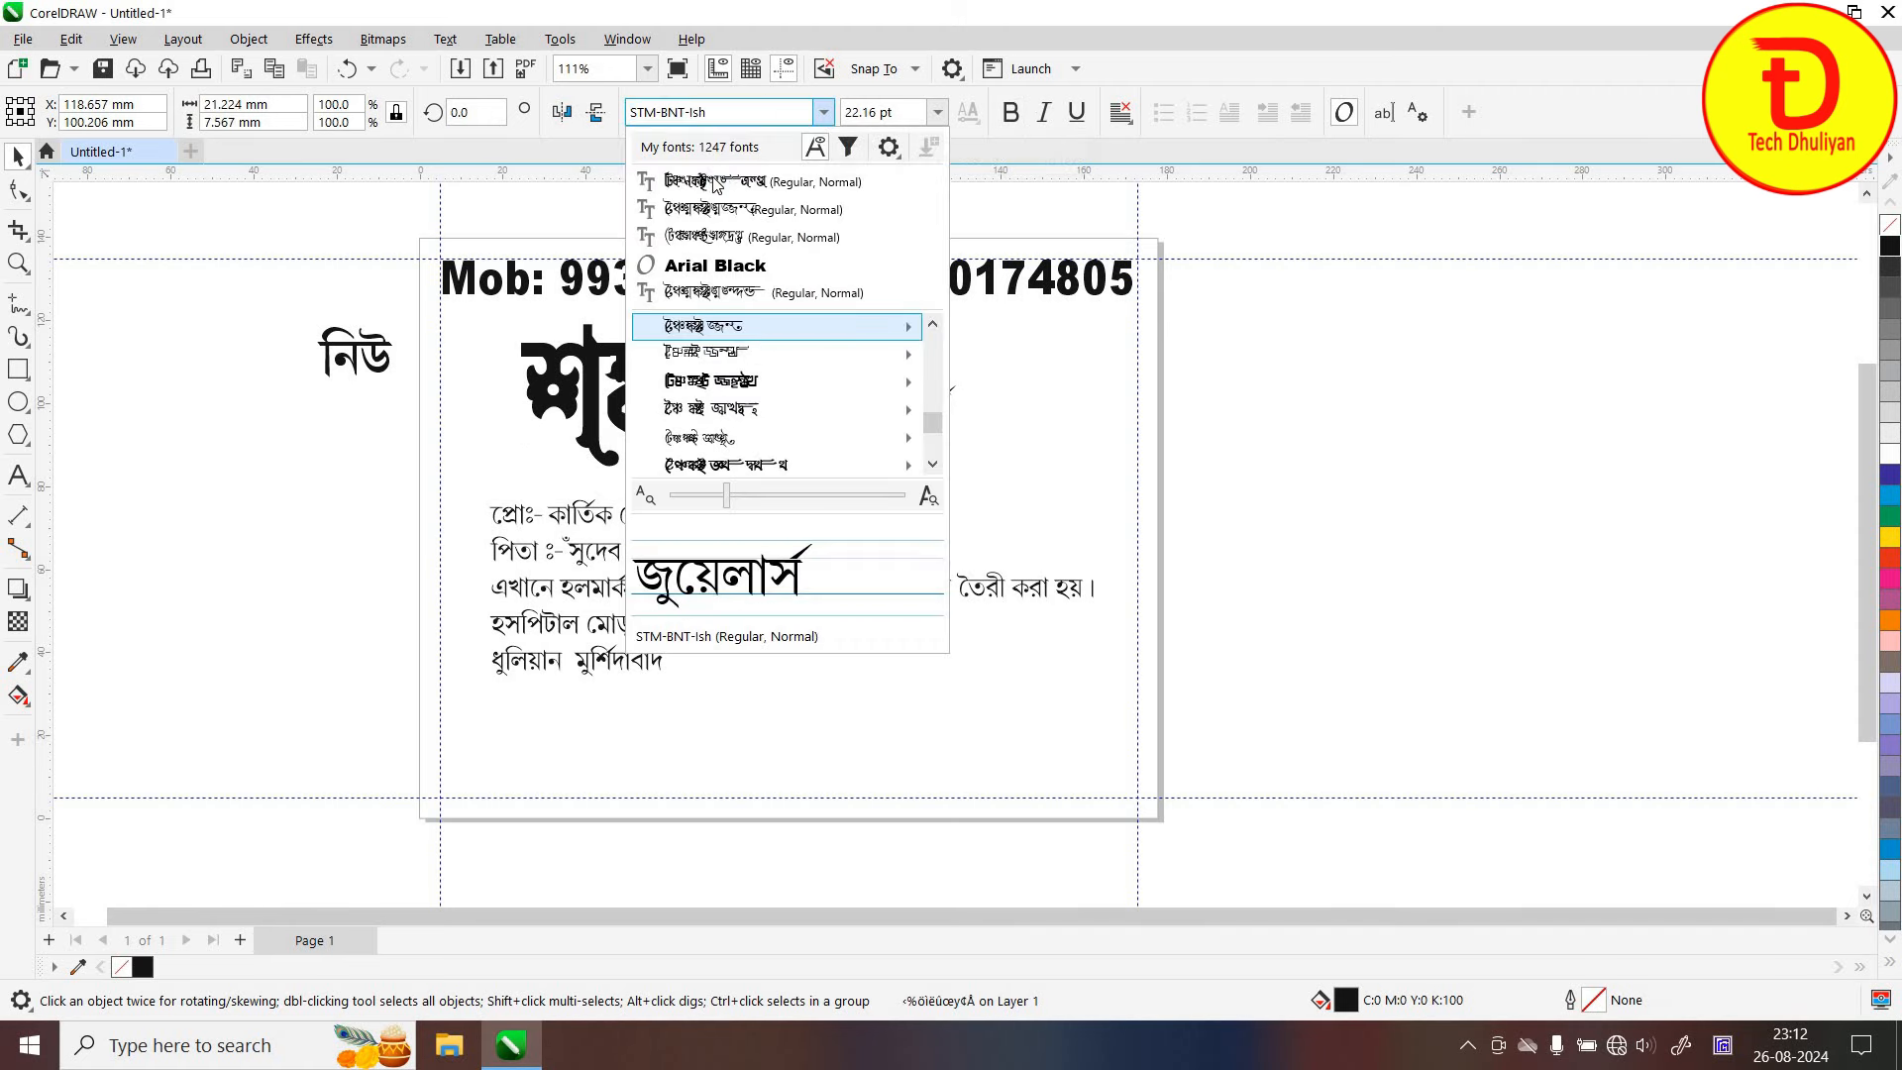
{"action": "left_click", "coordinate": [714, 182]}
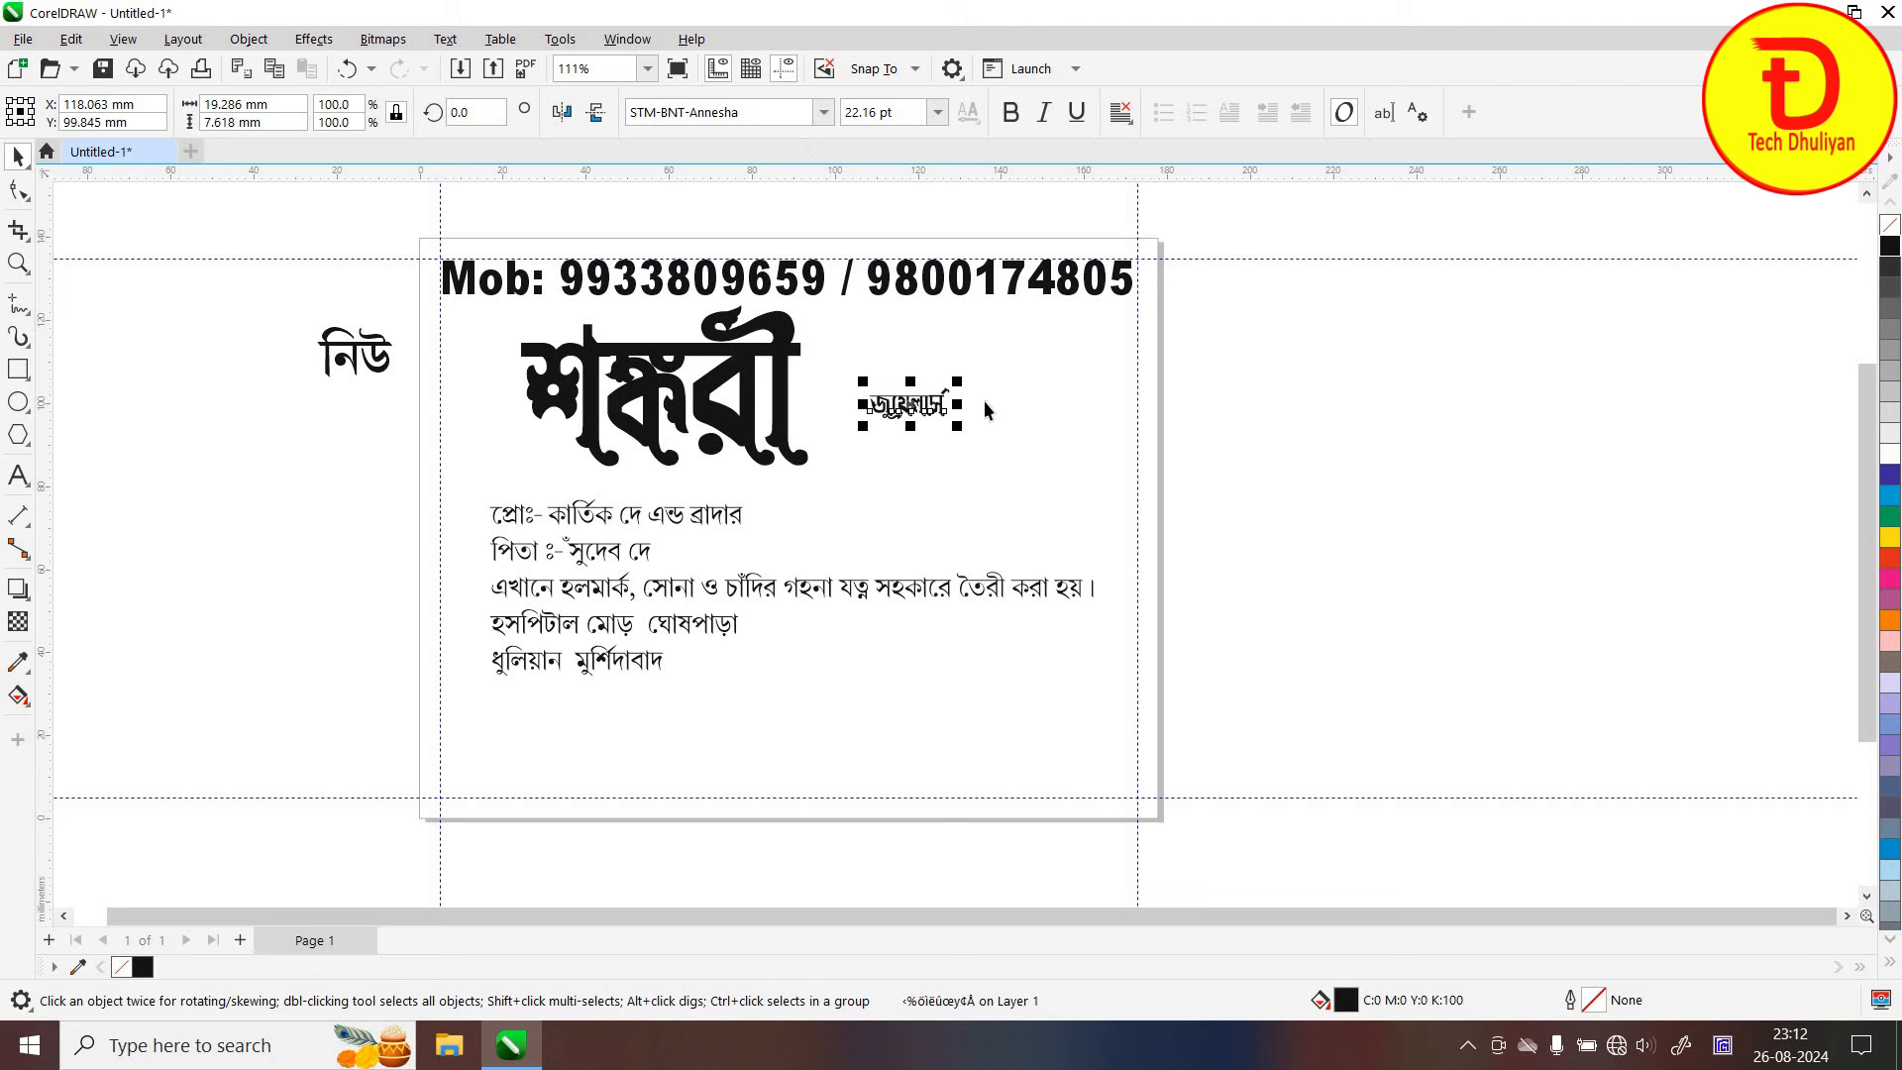
{"action": "left_click_drag", "start_coordinate": [957, 381], "coordinate": [1308, 296]}
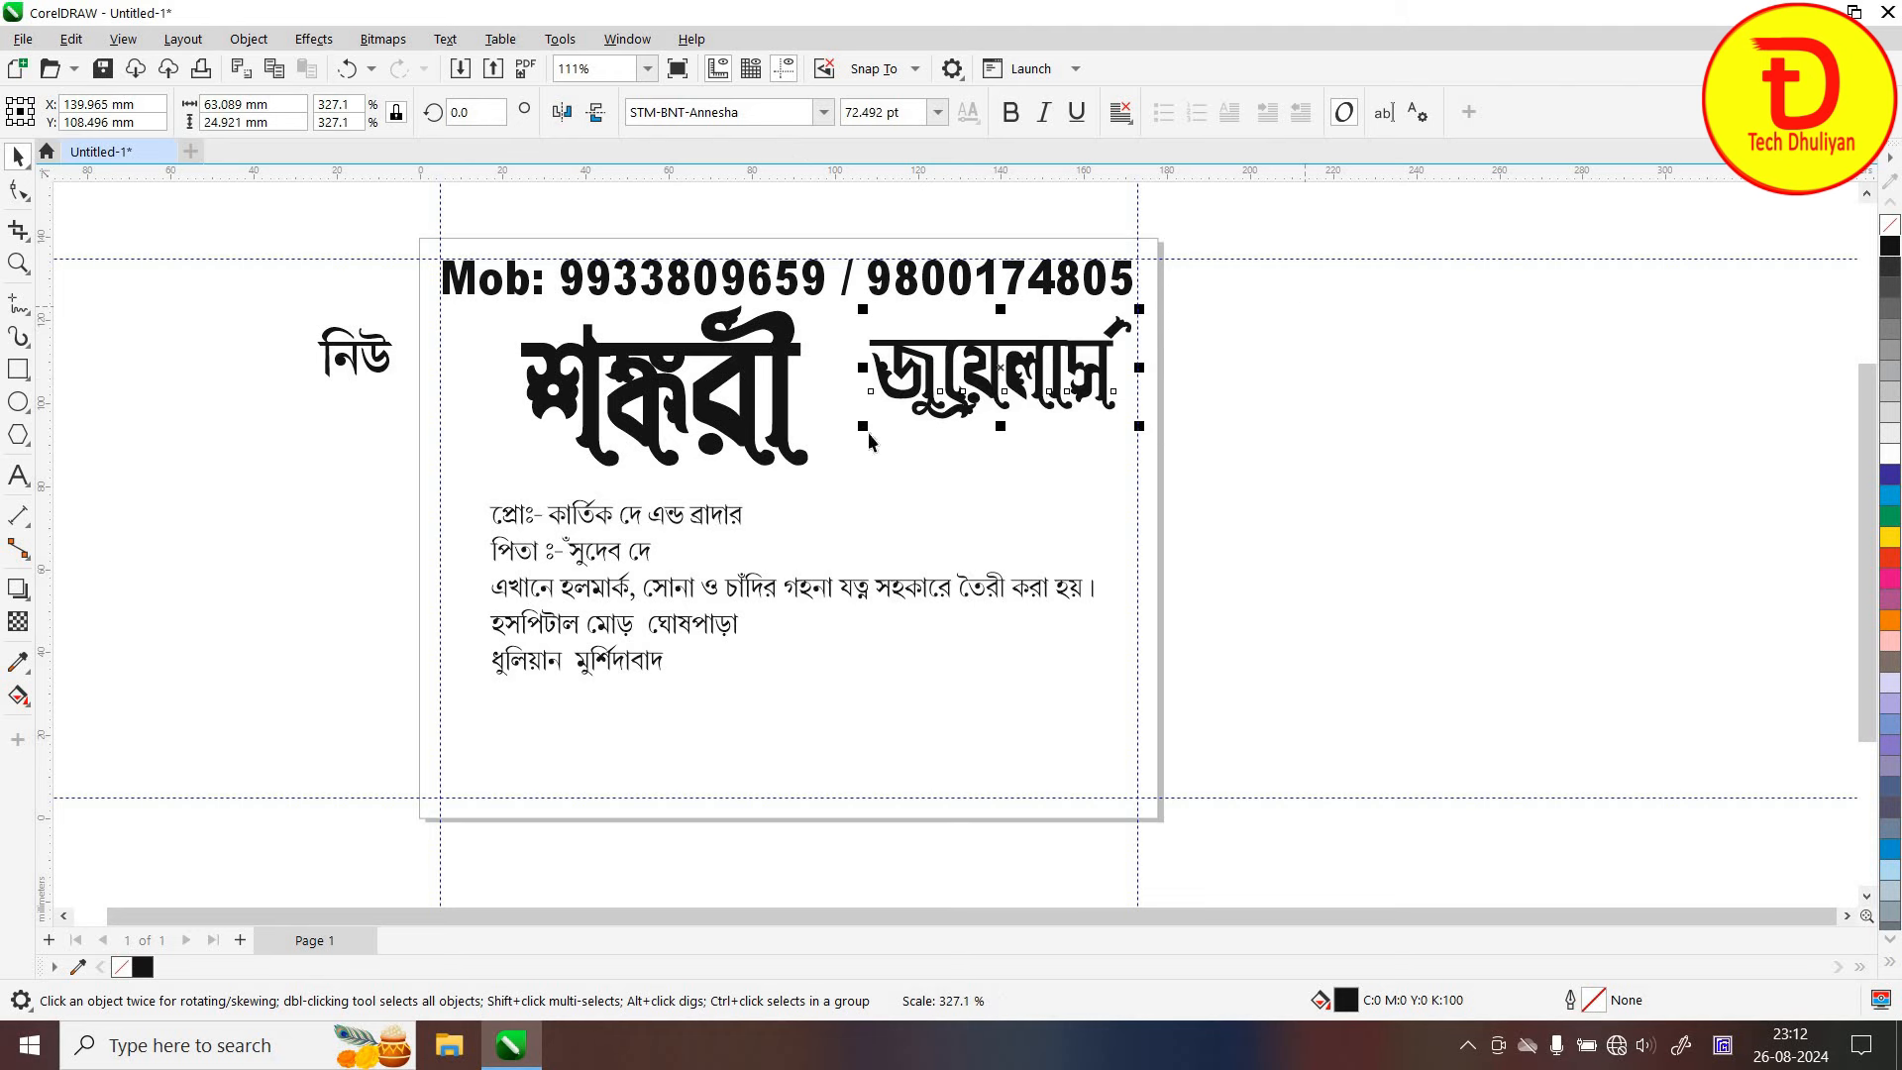
{"action": "left_click_drag", "start_coordinate": [864, 427], "coordinate": [816, 455]}
{"action": "left_click_drag", "start_coordinate": [904, 404], "coordinate": [893, 420]}
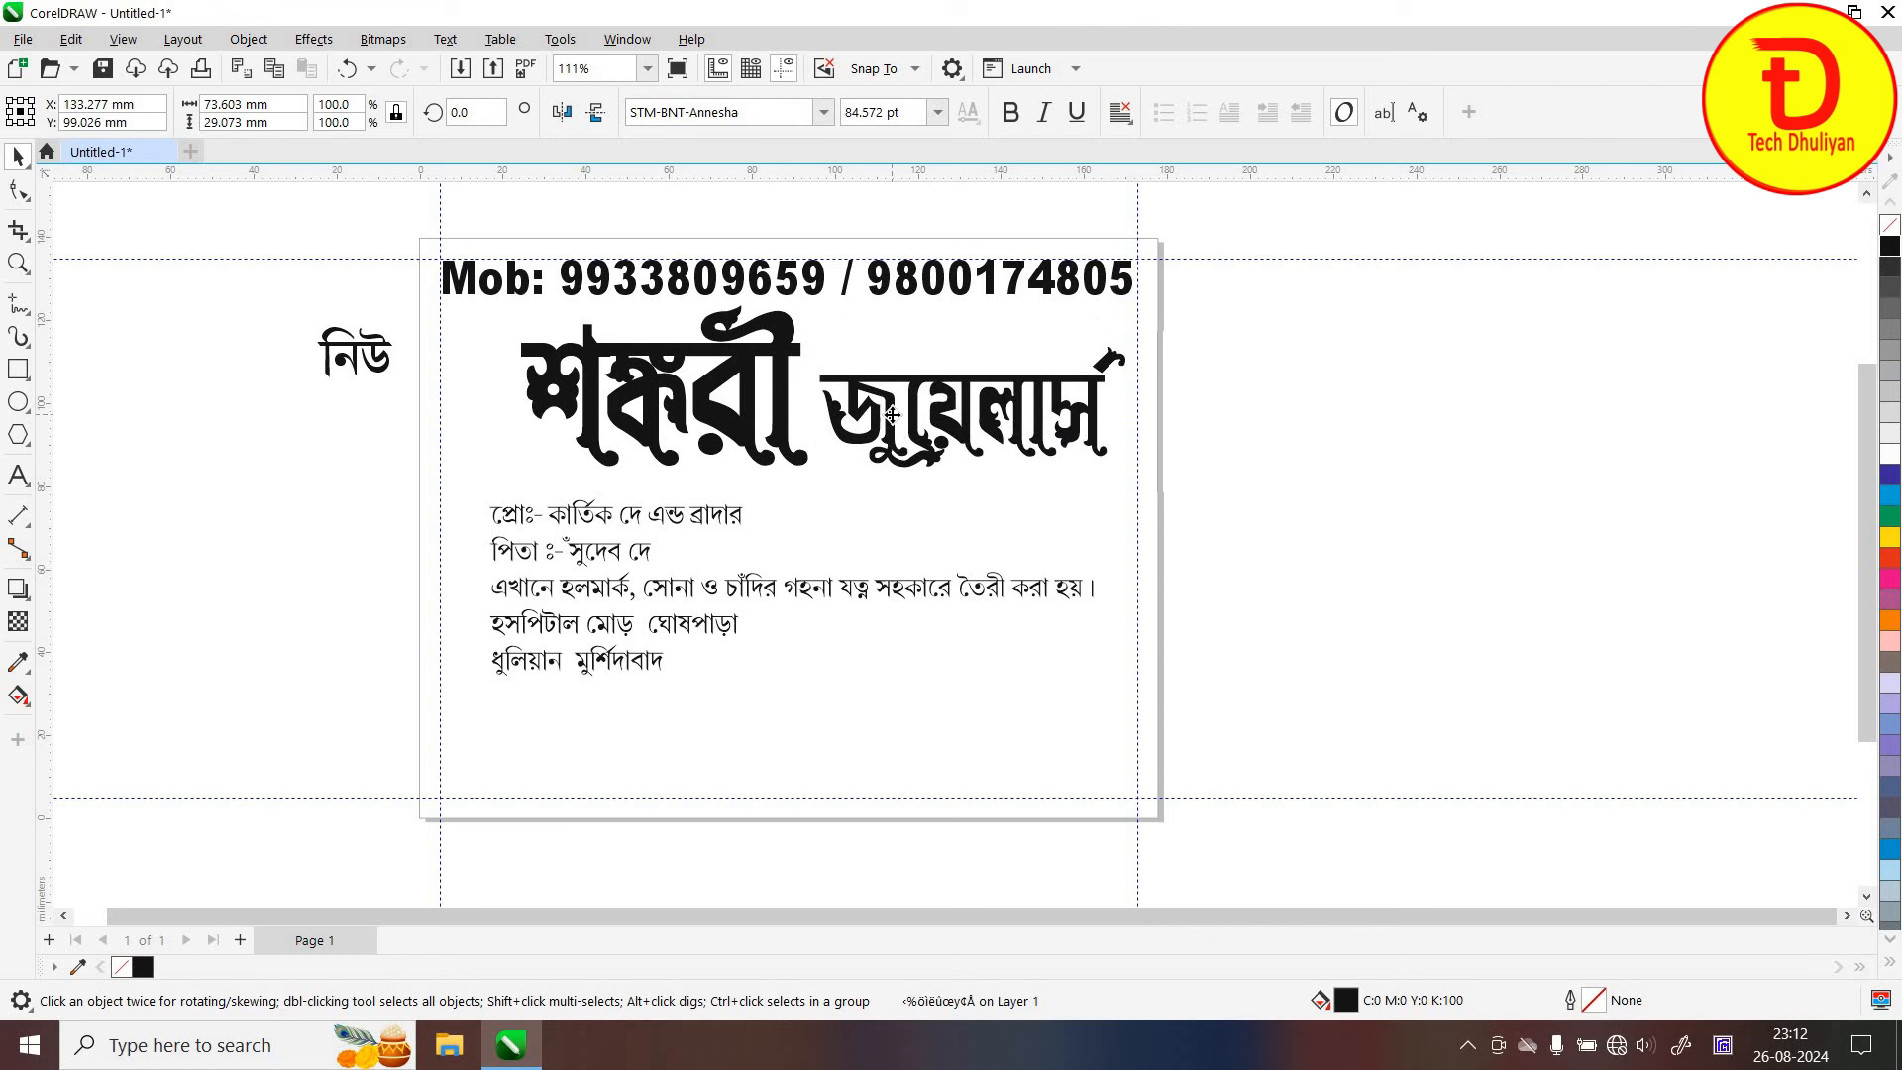
{"action": "key", "text": "Escape"}
{"action": "left_click_drag", "start_coordinate": [373, 346], "coordinate": [496, 363]}
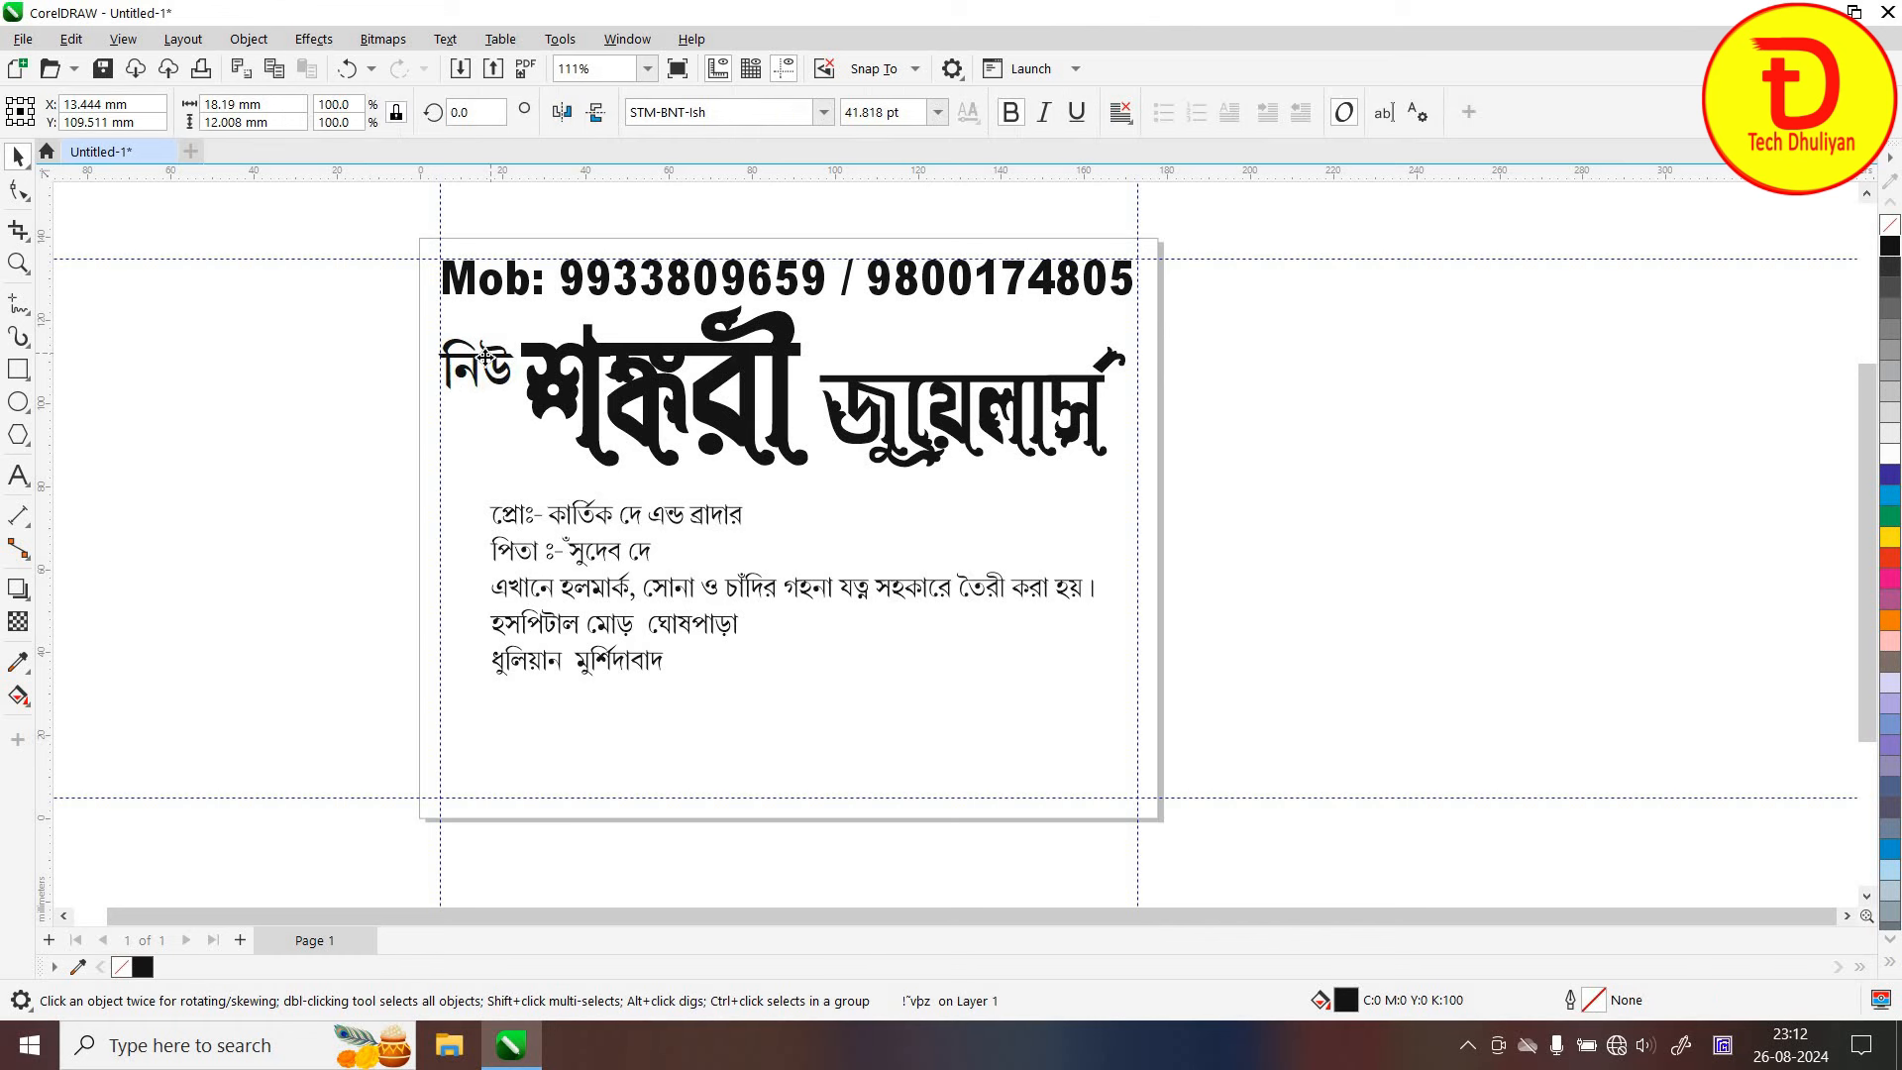
Rotate নিউ about 35° counter-clockwise and tuck it against the upper left of শঙ্করী
{"action": "left_click", "coordinate": [492, 364]}
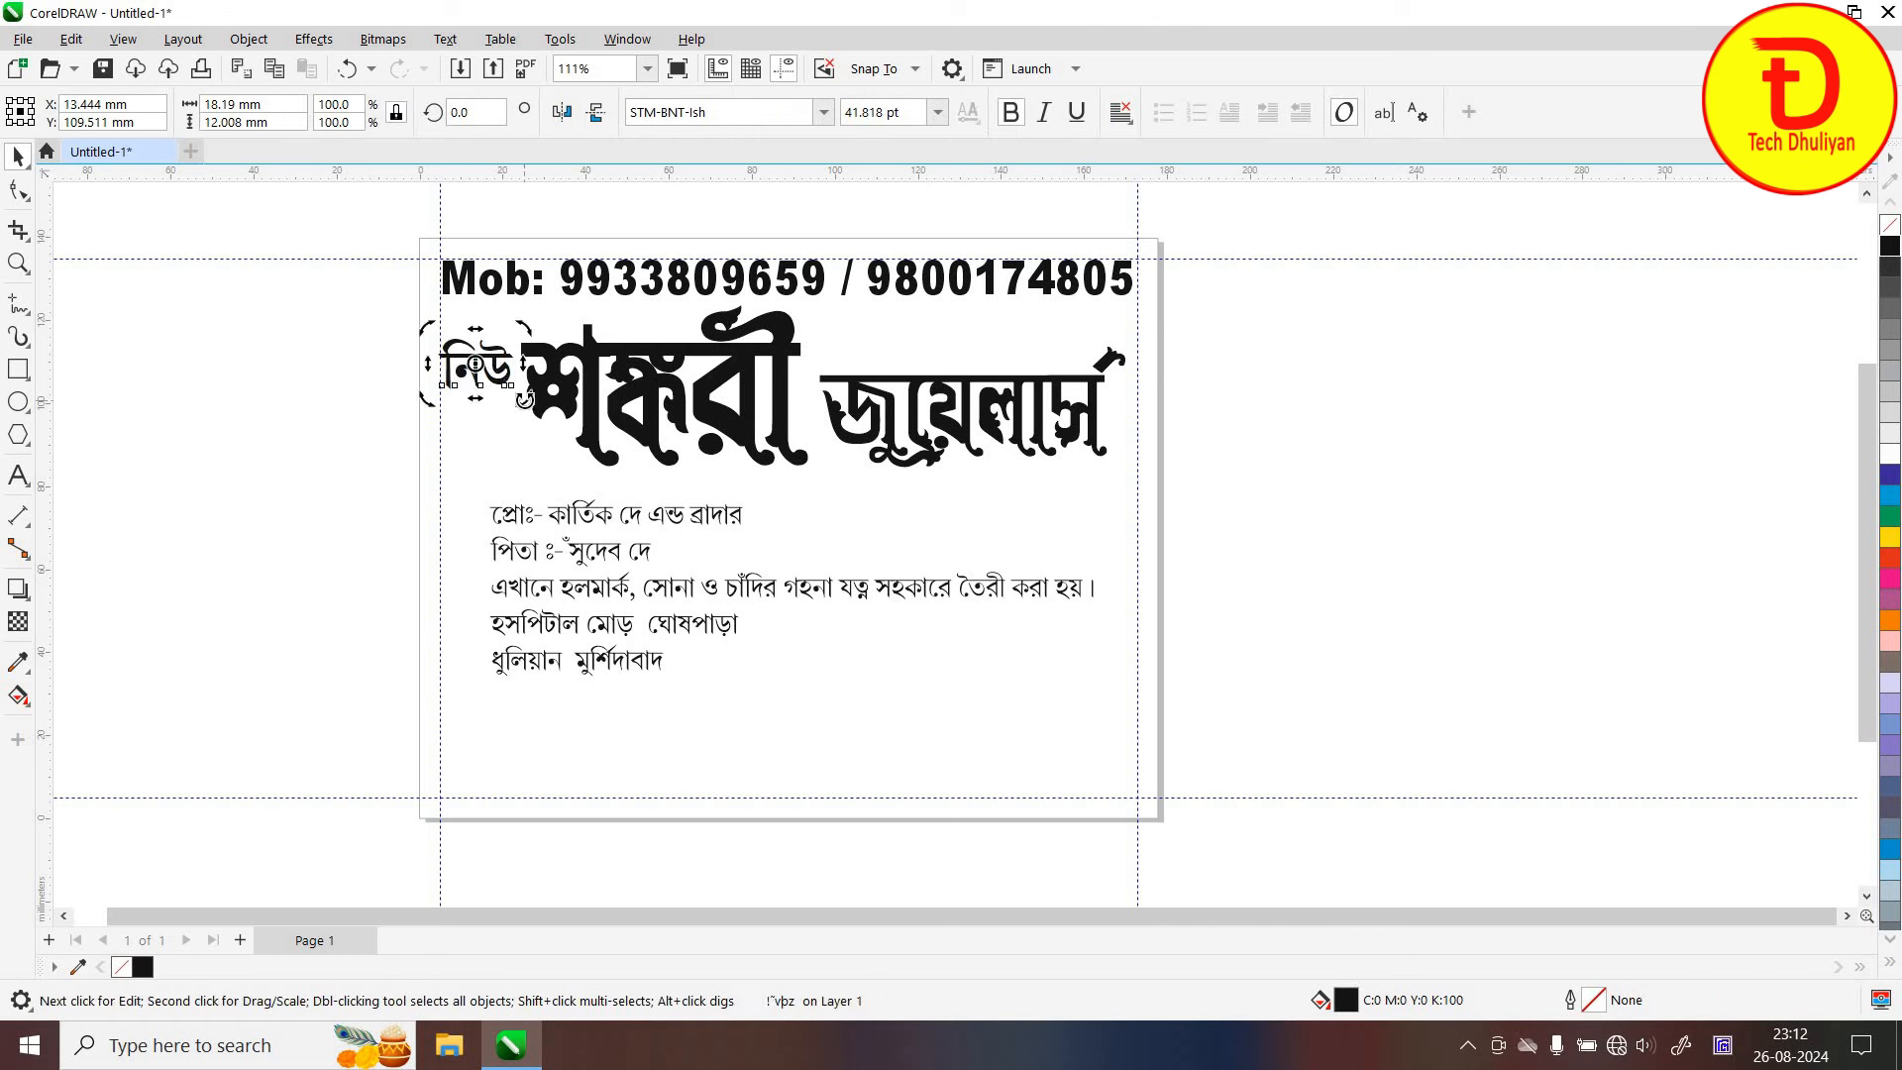
{"action": "left_click_drag", "start_coordinate": [525, 398], "coordinate": [550, 365]}
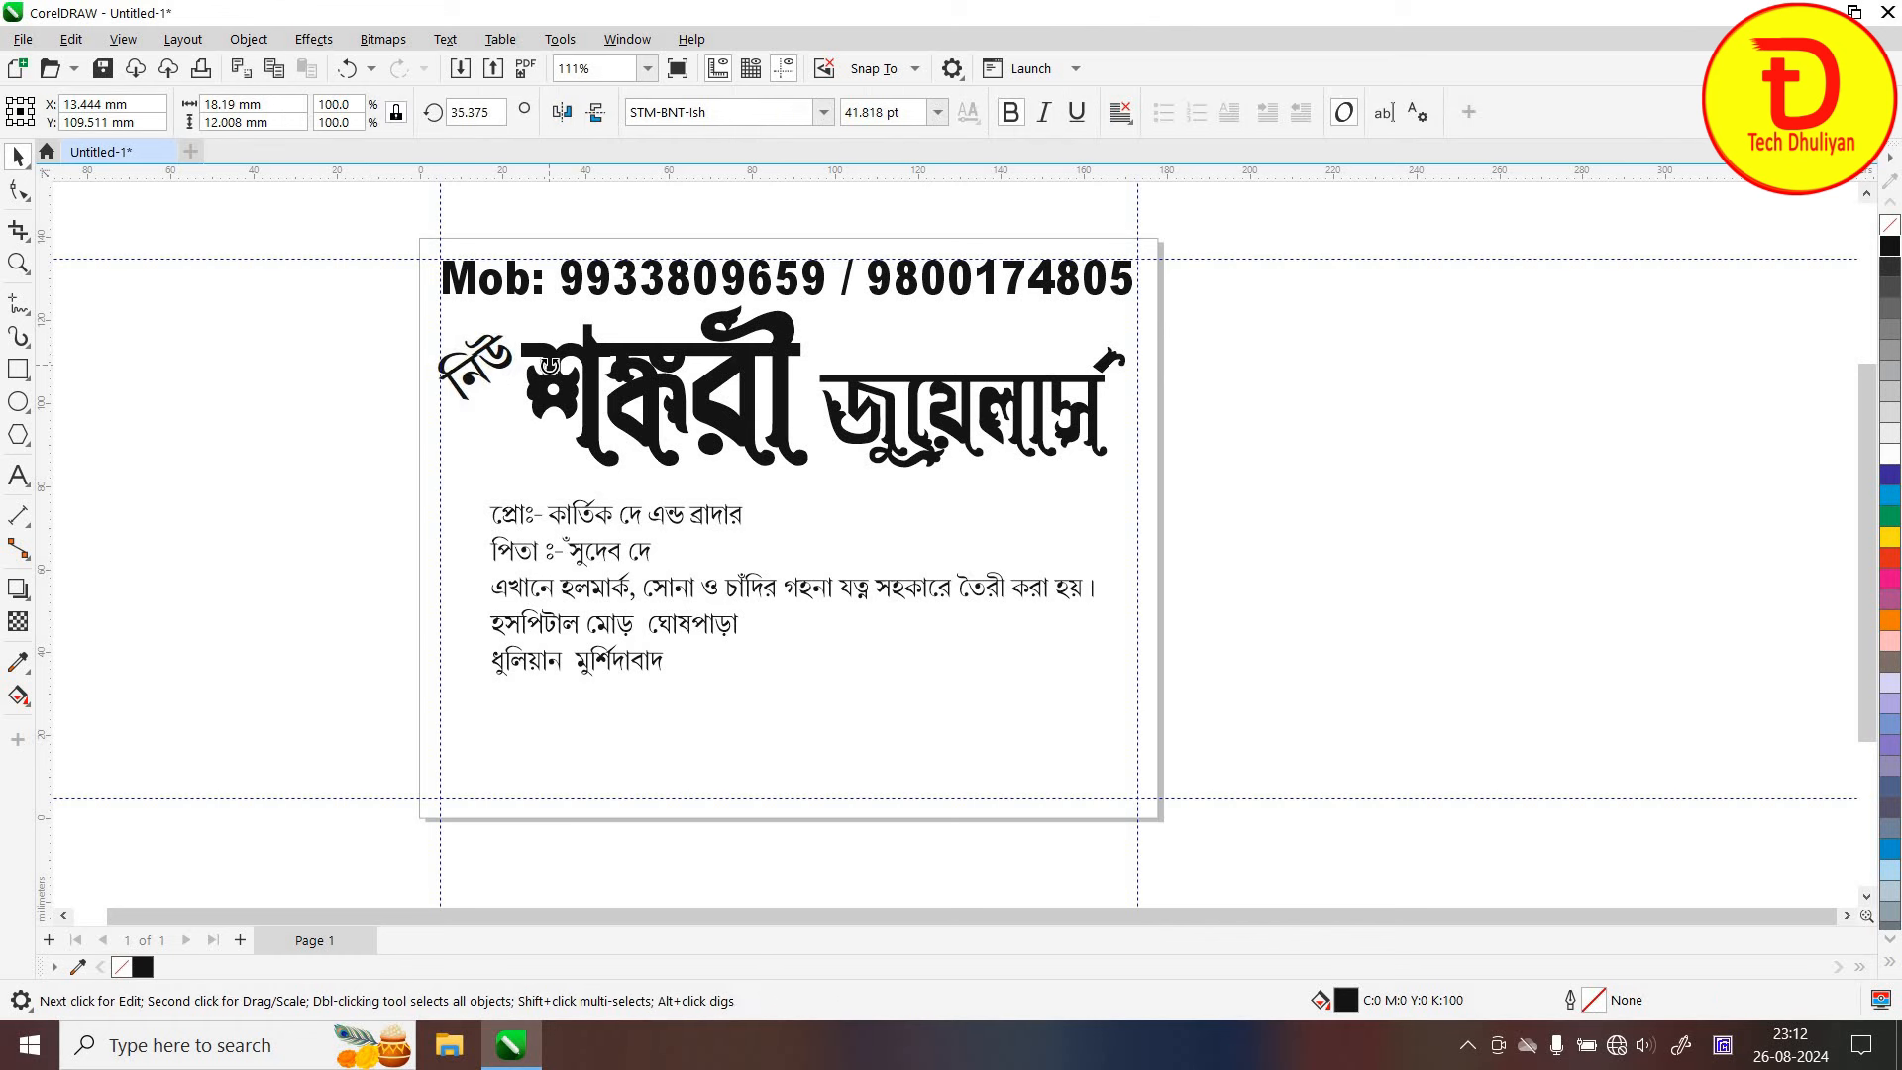
{"action": "key", "text": "Escape"}
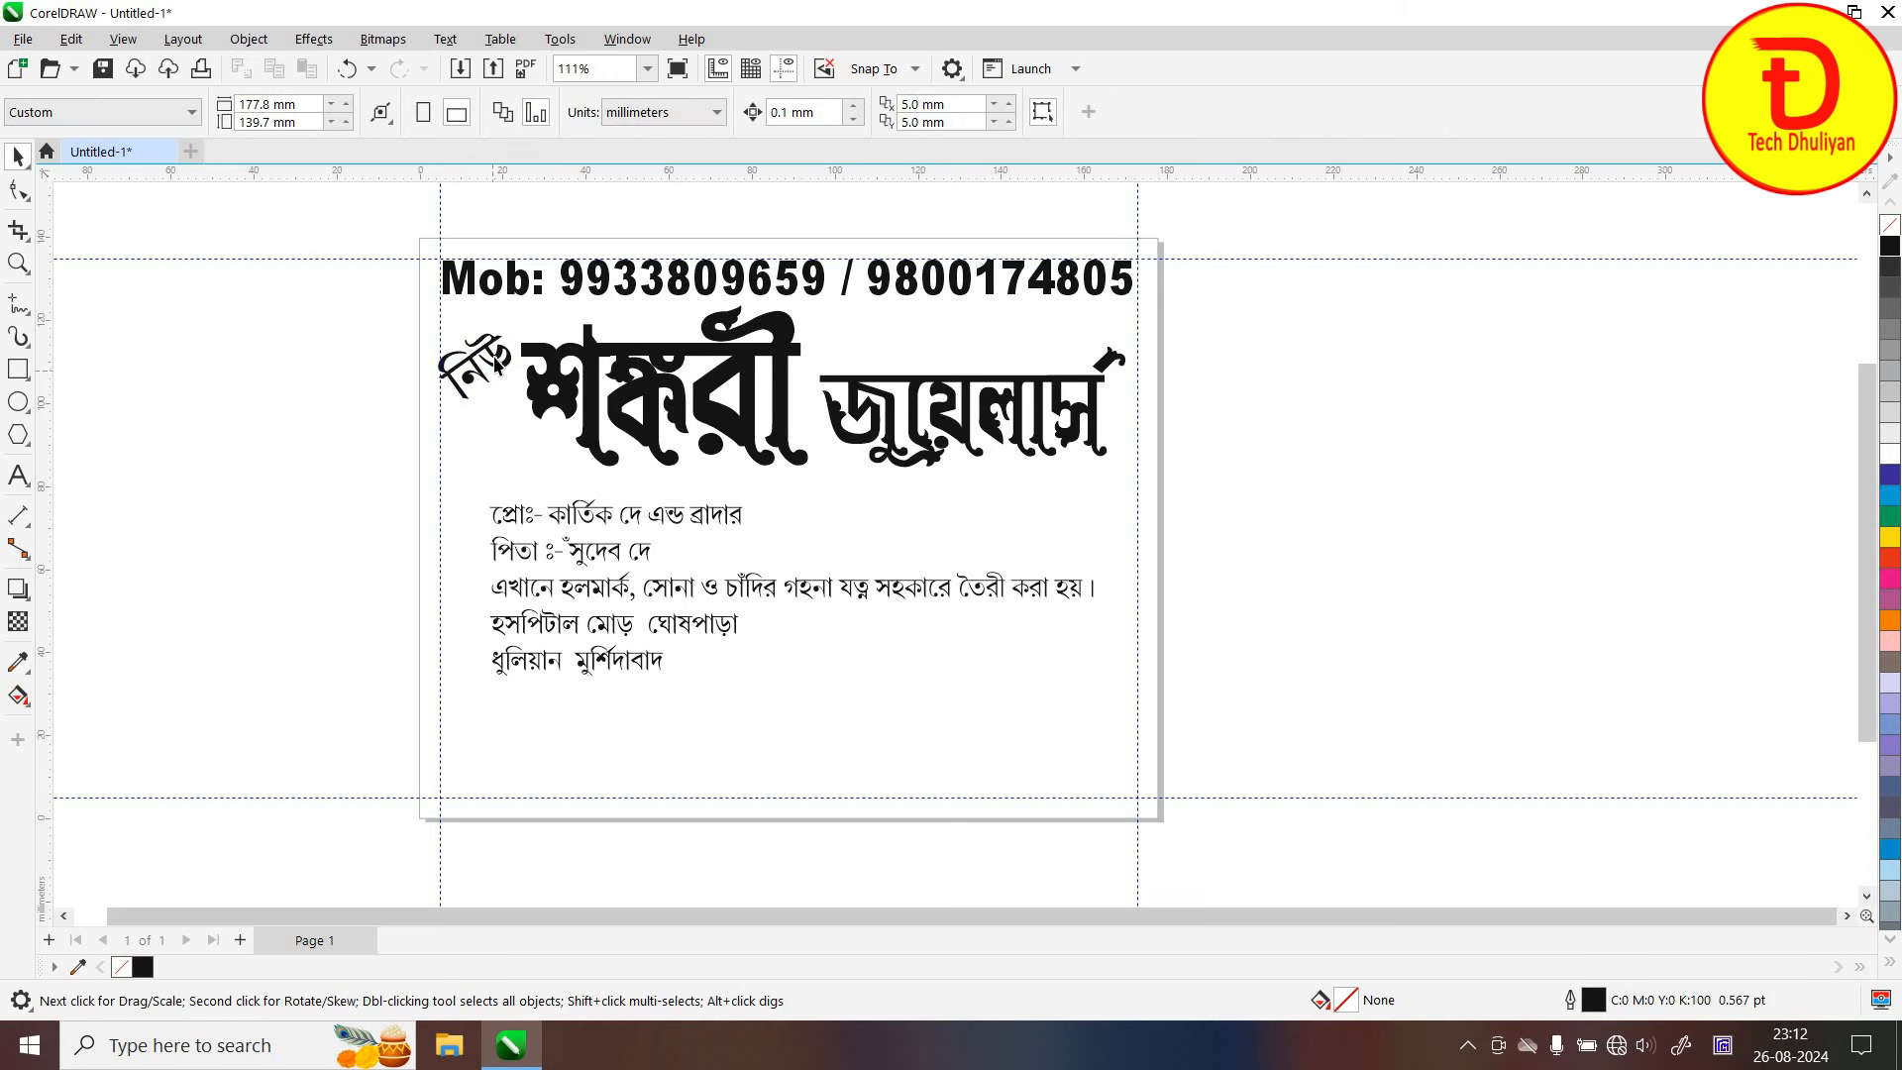
{"action": "left_click_drag", "start_coordinate": [495, 365], "coordinate": [505, 351]}
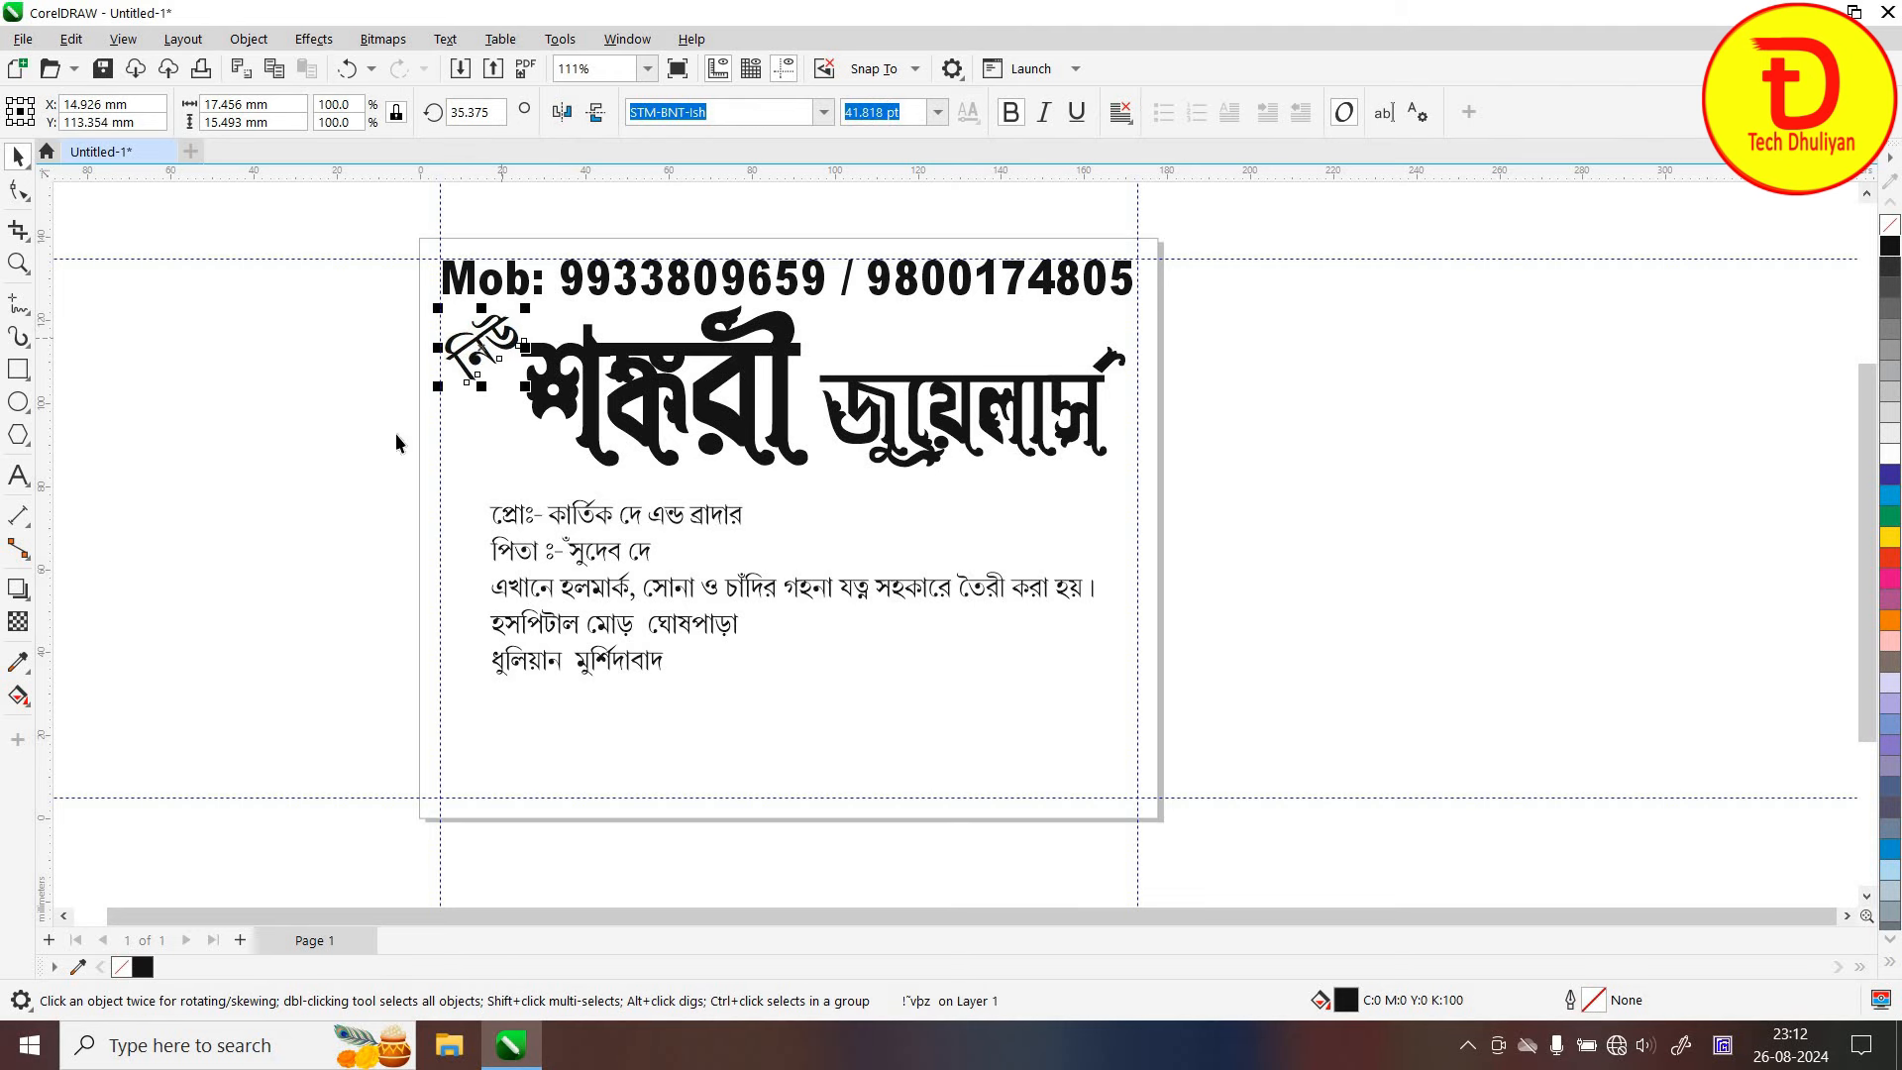
{"action": "left_click", "coordinate": [311, 449]}
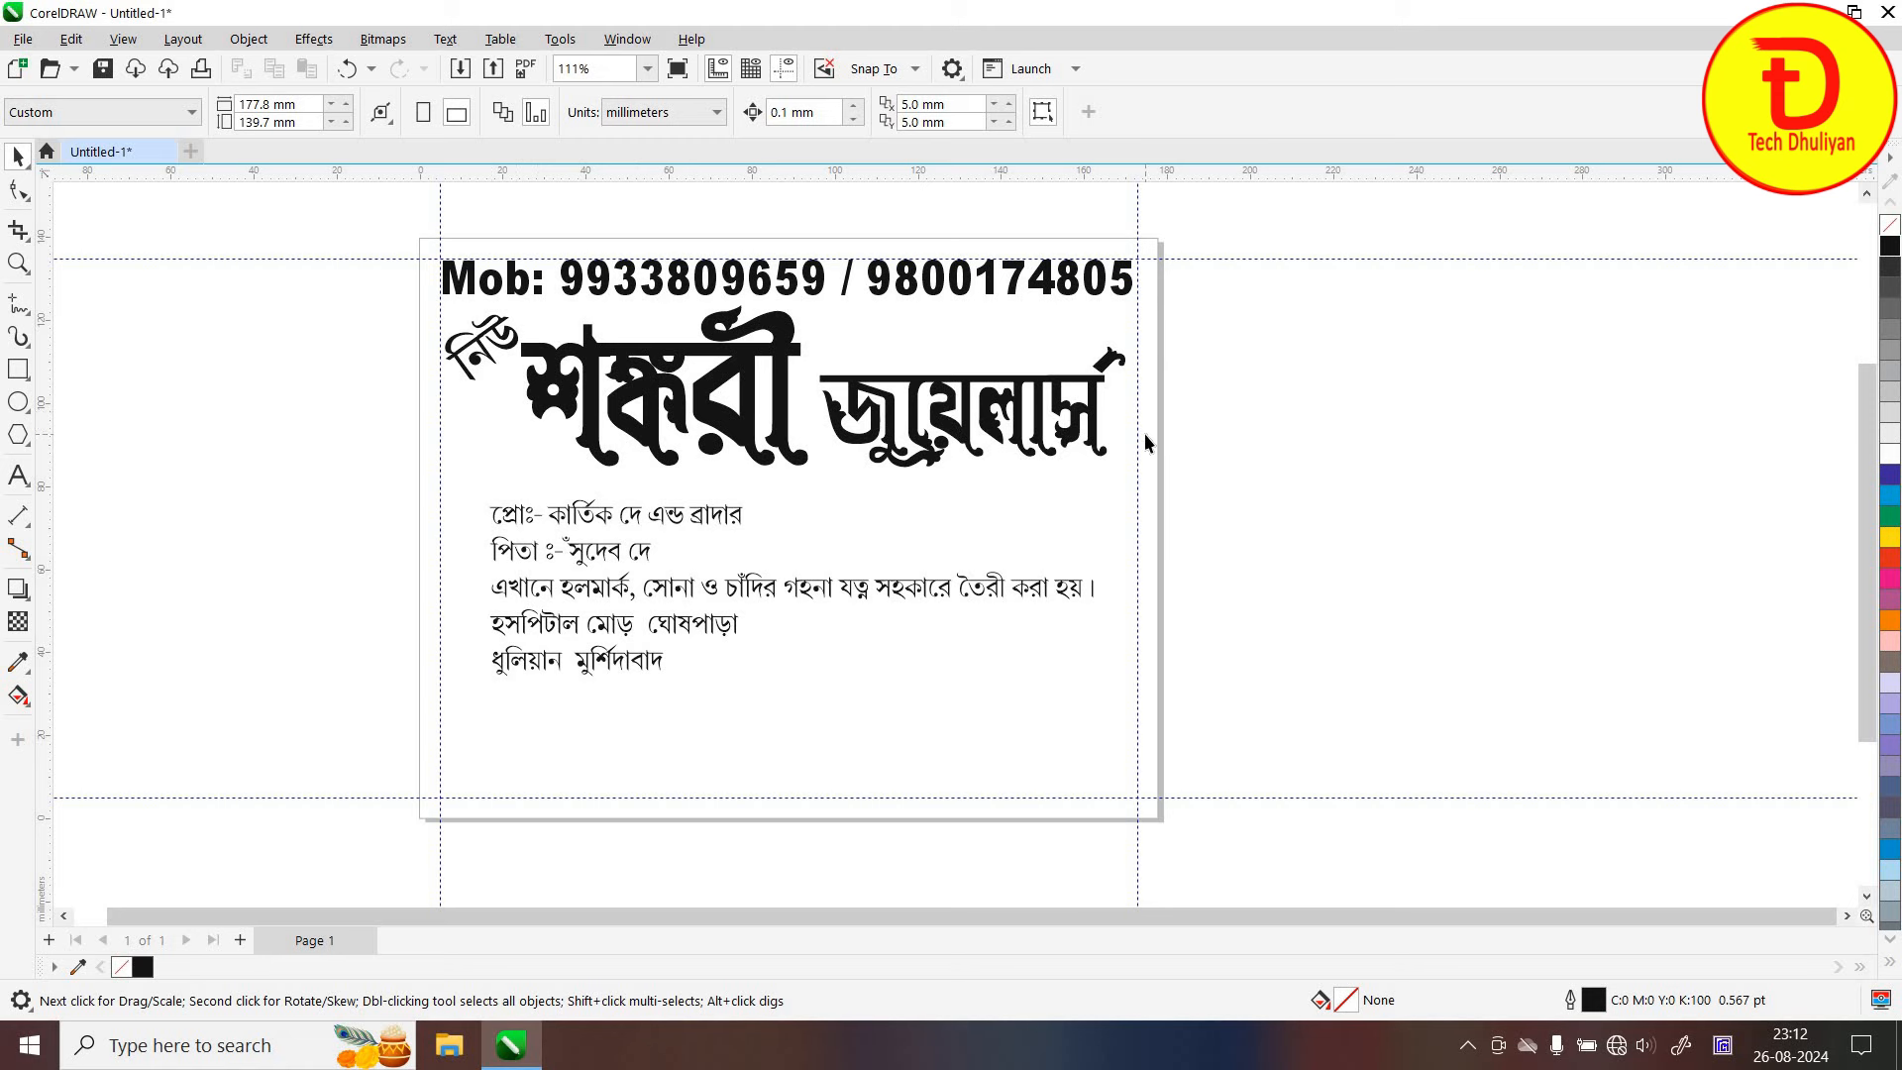
Centre the proprietor and father's-name lines on the card
{"action": "left_click", "coordinate": [626, 523]}
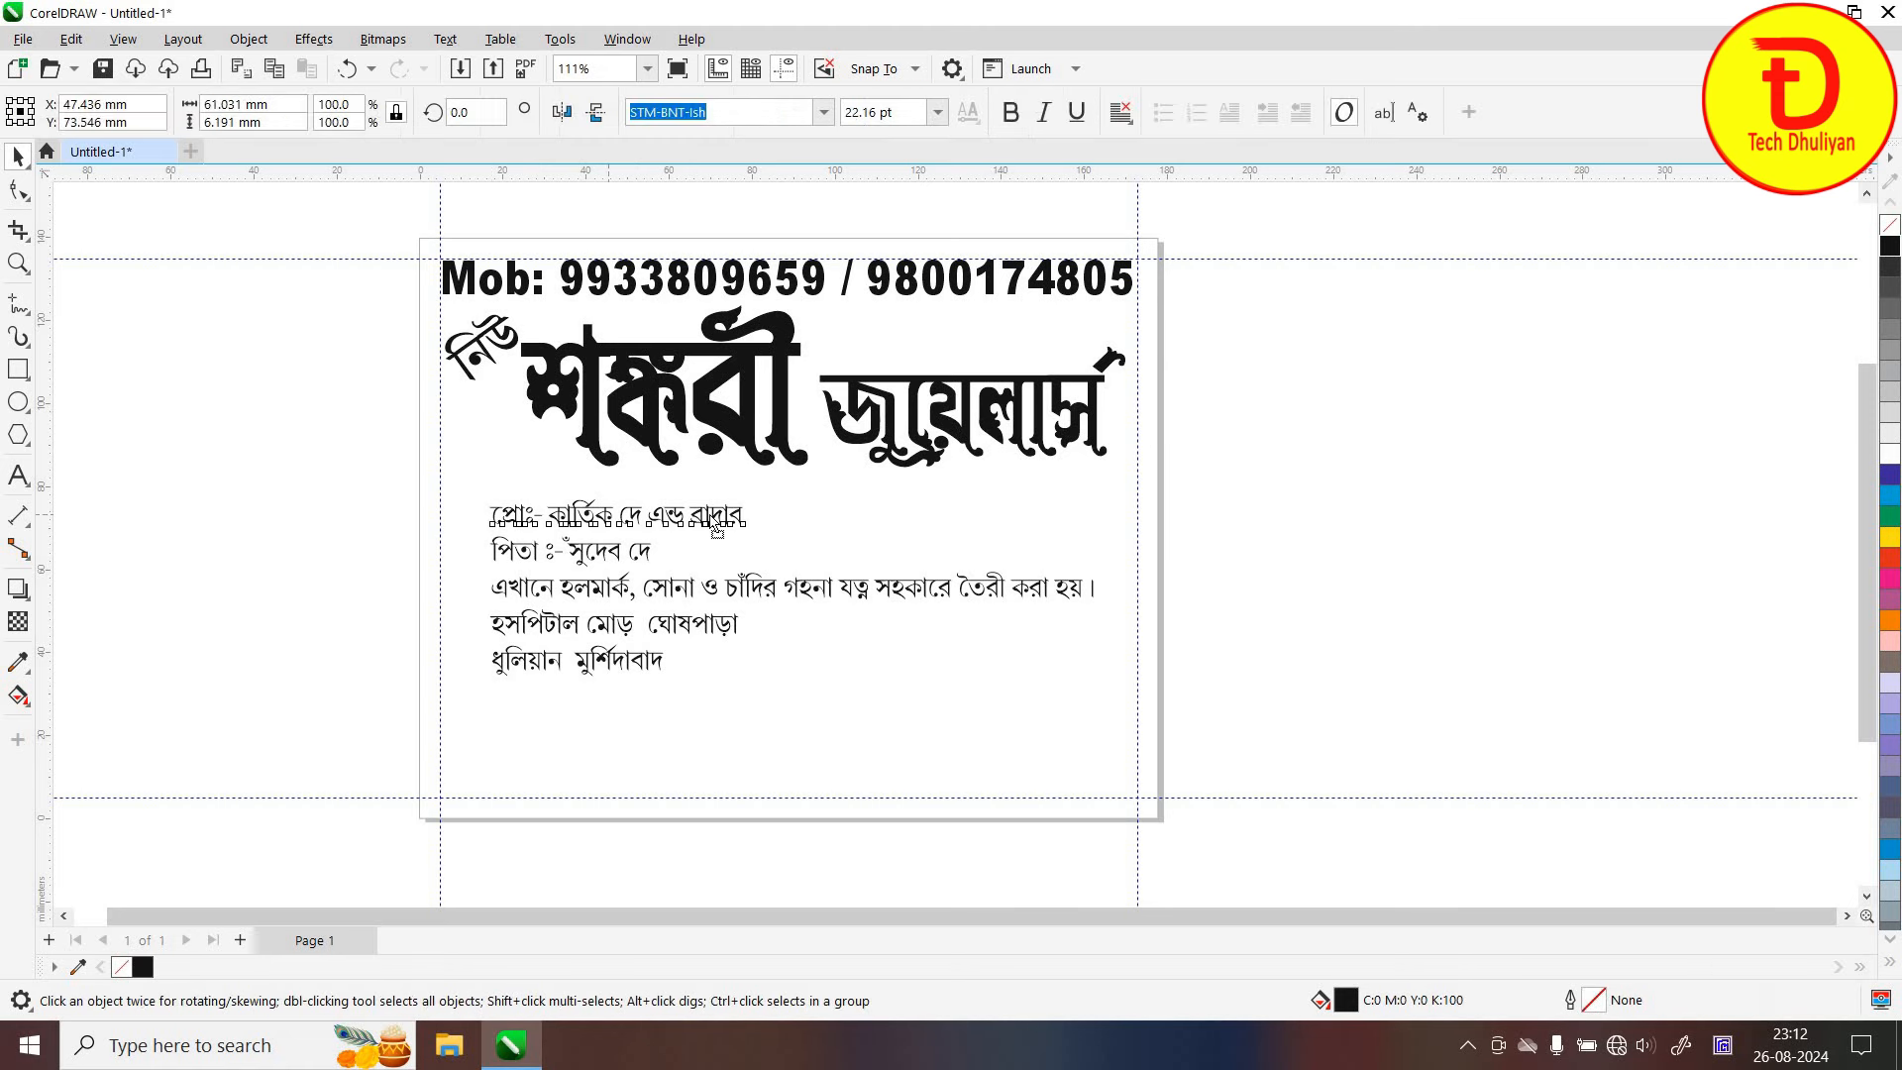
{"action": "key", "text": "Right"}
{"action": "key", "text": "Right"}
{"action": "key", "text": "Right"}
{"action": "key", "text": "Right"}
{"action": "key", "text": "Right"}
{"action": "key", "text": "Right"}
{"action": "key", "text": "Right"}
{"action": "key", "text": "Right"}
{"action": "key", "text": "Right"}
{"action": "key", "text": "Right"}
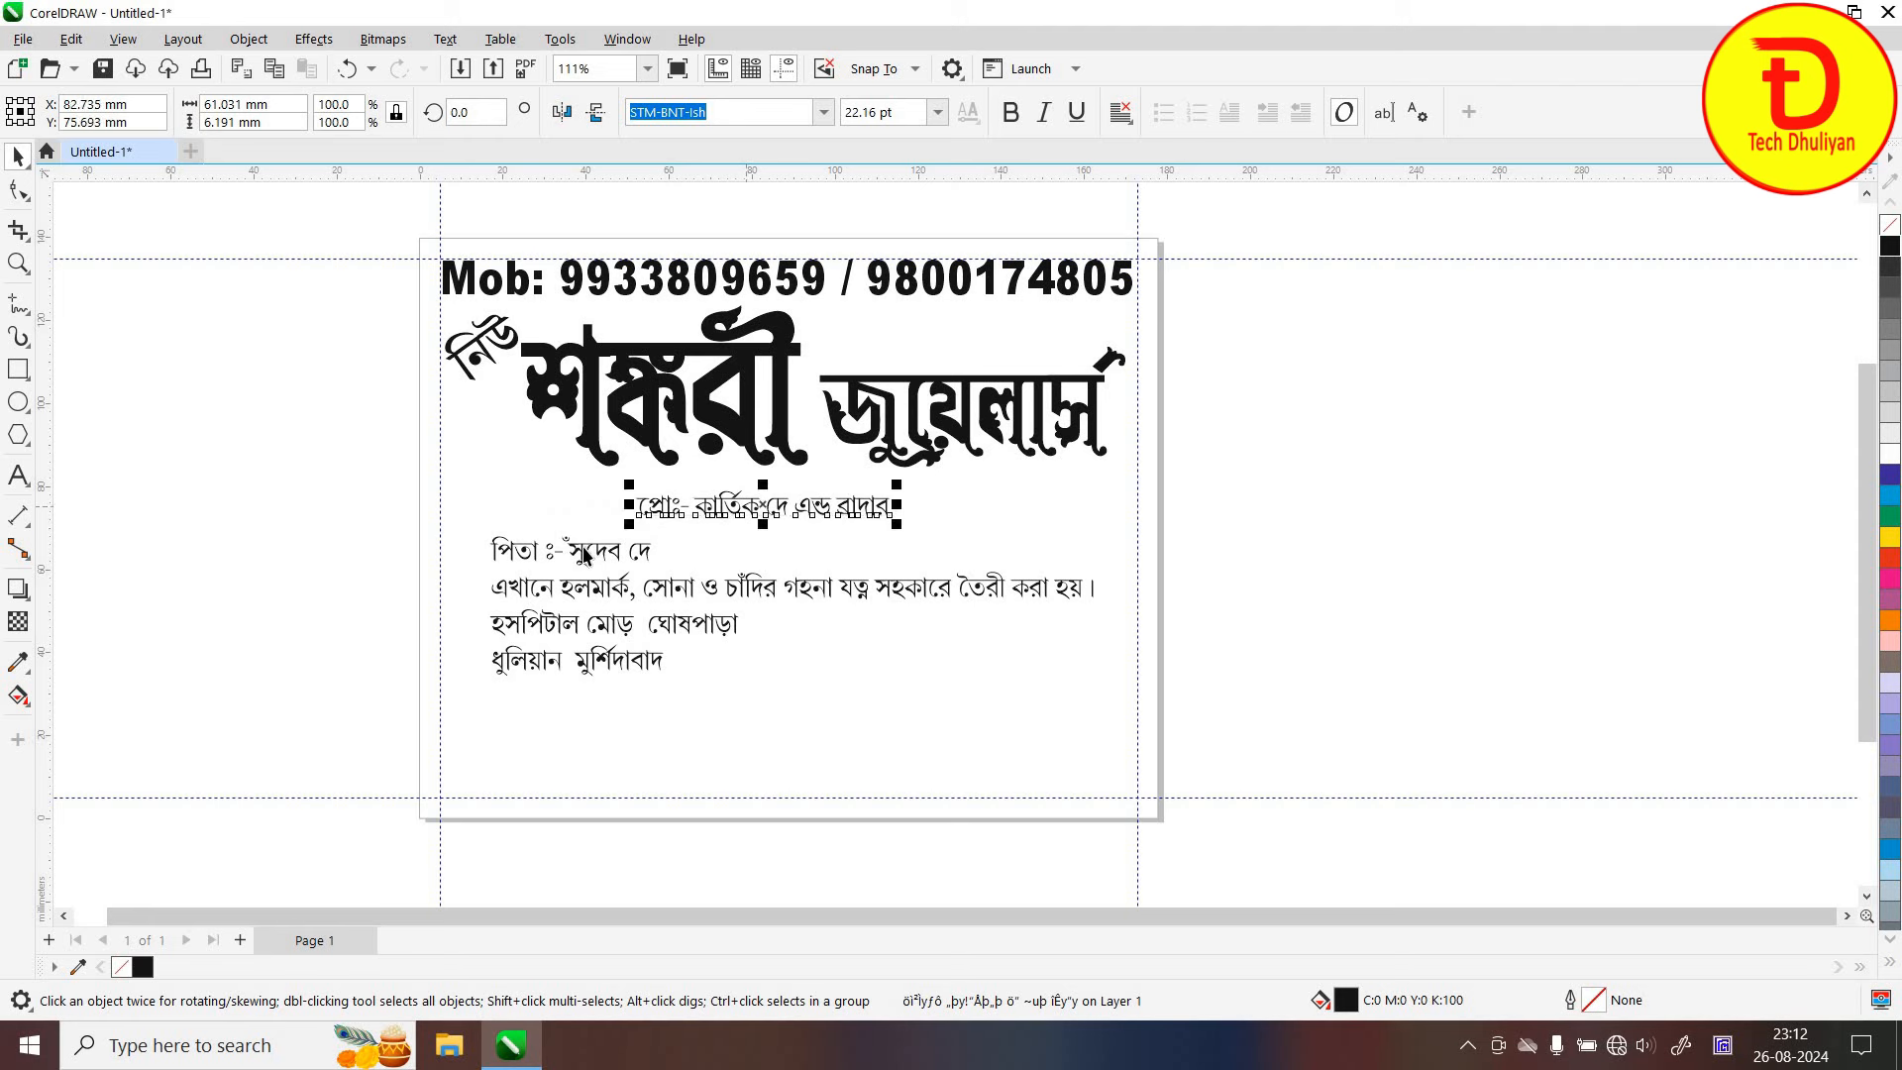
{"action": "key", "text": "Tab"}
{"action": "key", "text": "Right"}
{"action": "key", "text": "Right"}
{"action": "key", "text": "Right"}
{"action": "key", "text": "Right"}
{"action": "key", "text": "Right"}
{"action": "key", "text": "Right"}
{"action": "key", "text": "Right"}
{"action": "key", "text": "Right"}
{"action": "key", "text": "Right"}
{"action": "key", "text": "Right"}
{"action": "key", "text": "Right"}
{"action": "key", "text": "Right"}
{"action": "key", "text": "Right"}
{"action": "key", "text": "Right"}
{"action": "key", "text": "Right"}
{"action": "left_click_drag", "start_coordinate": [774, 557], "coordinate": [790, 560]}
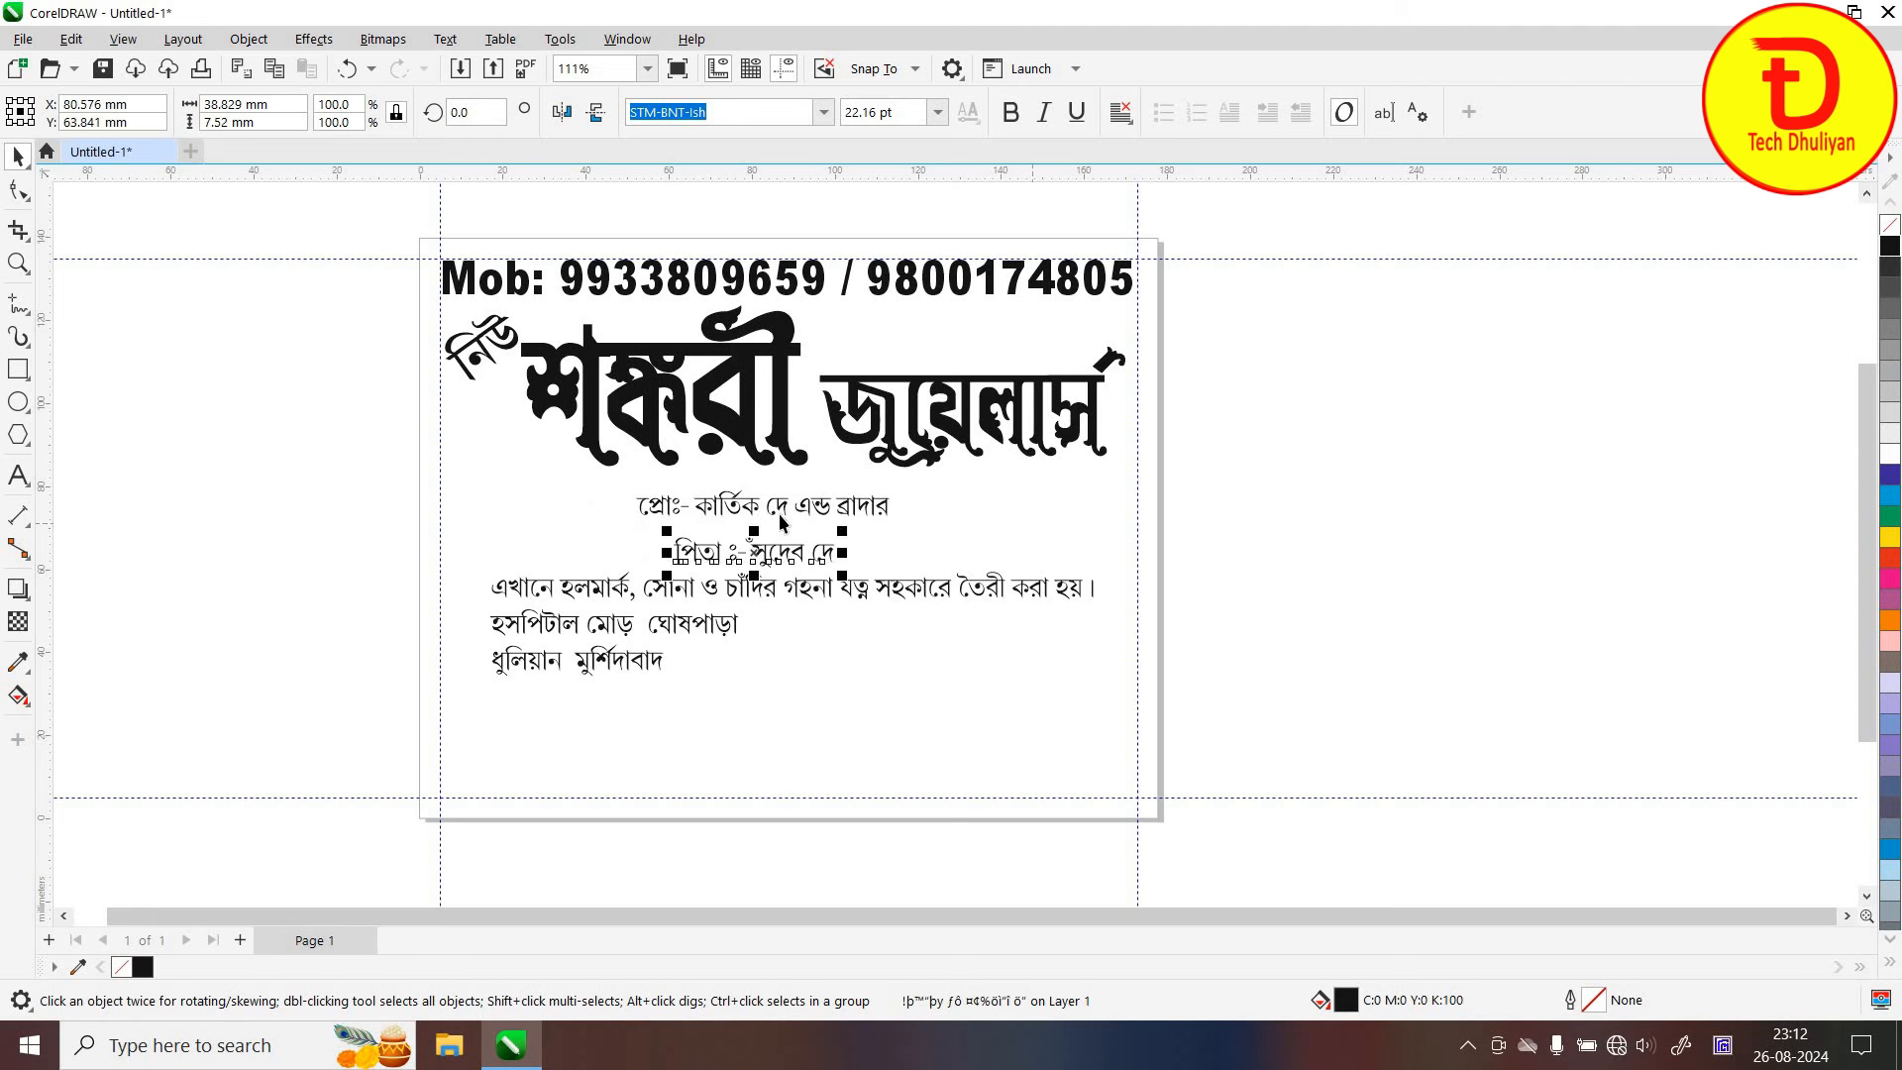
Set the proprietor line in STM-BNT-Dron and enlarge it
{"action": "left_click", "coordinate": [784, 527]}
{"action": "left_click", "coordinate": [778, 510]}
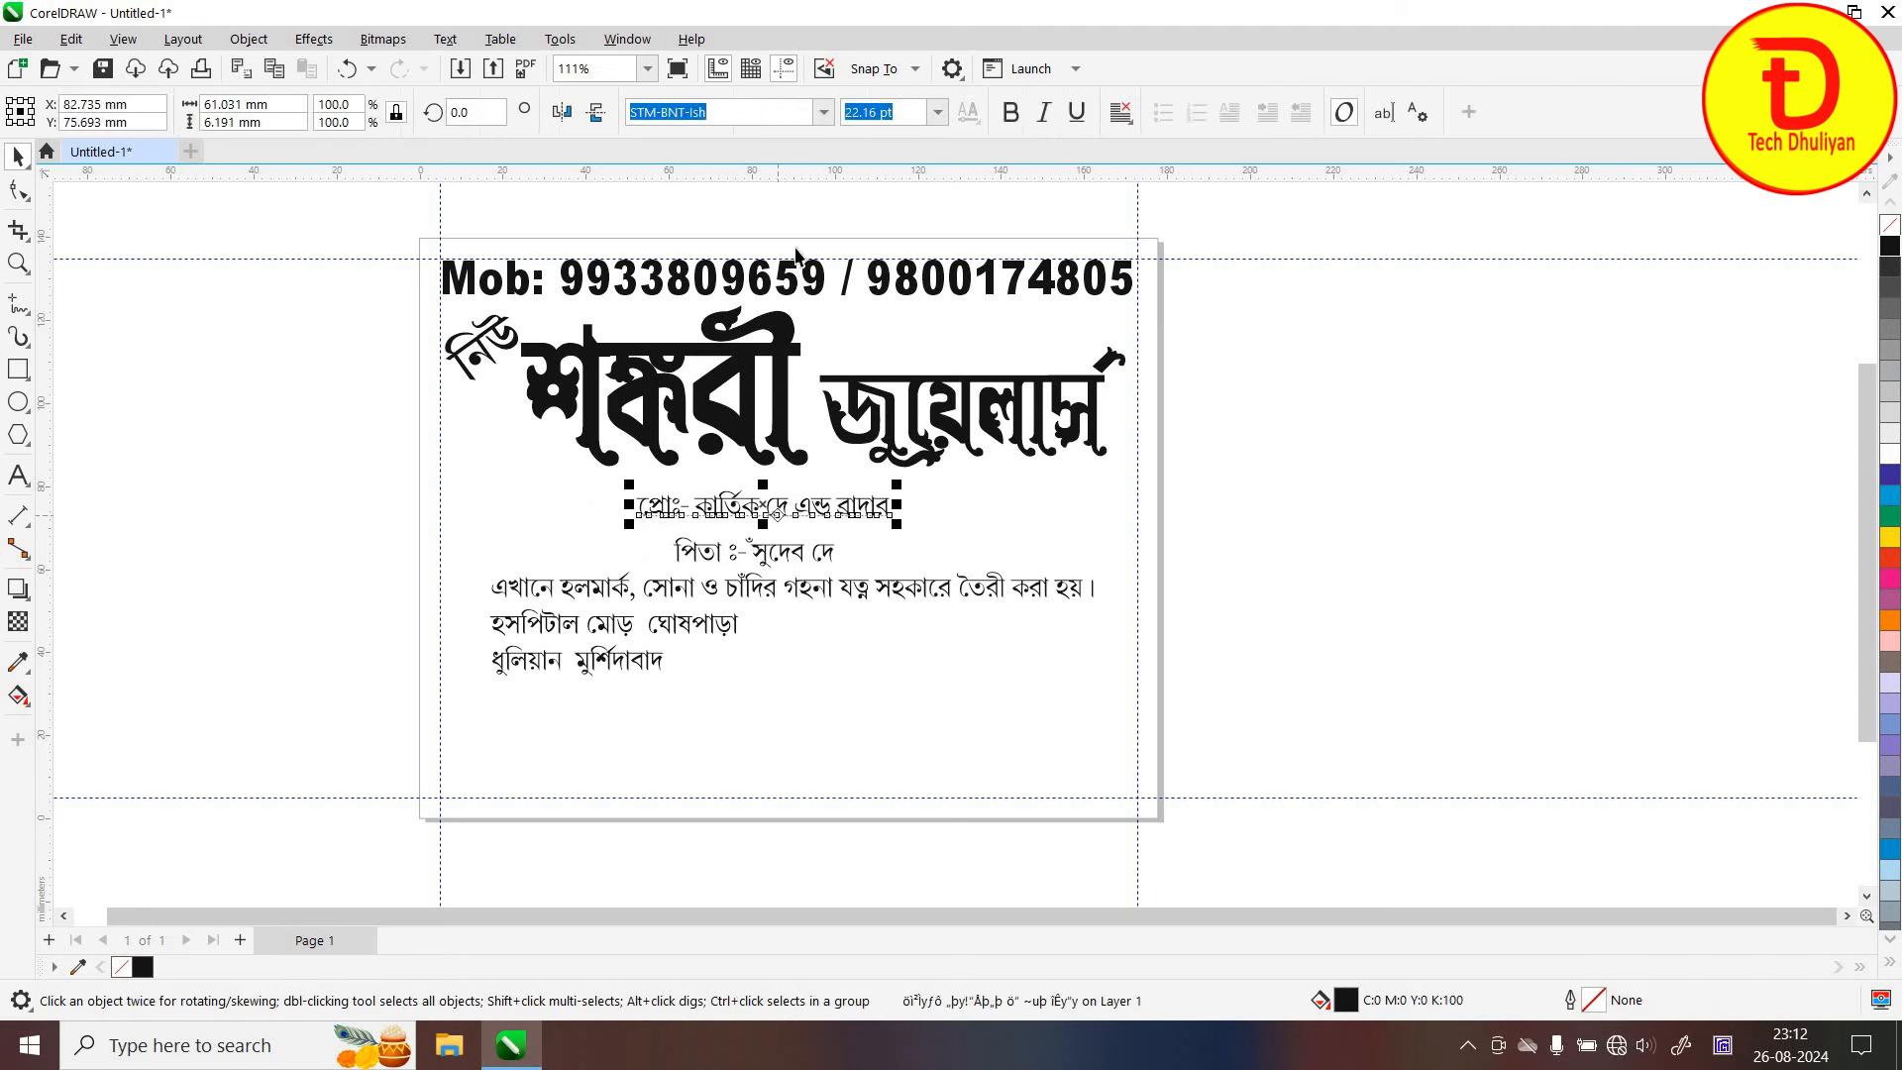
{"action": "left_click", "coordinate": [822, 116]}
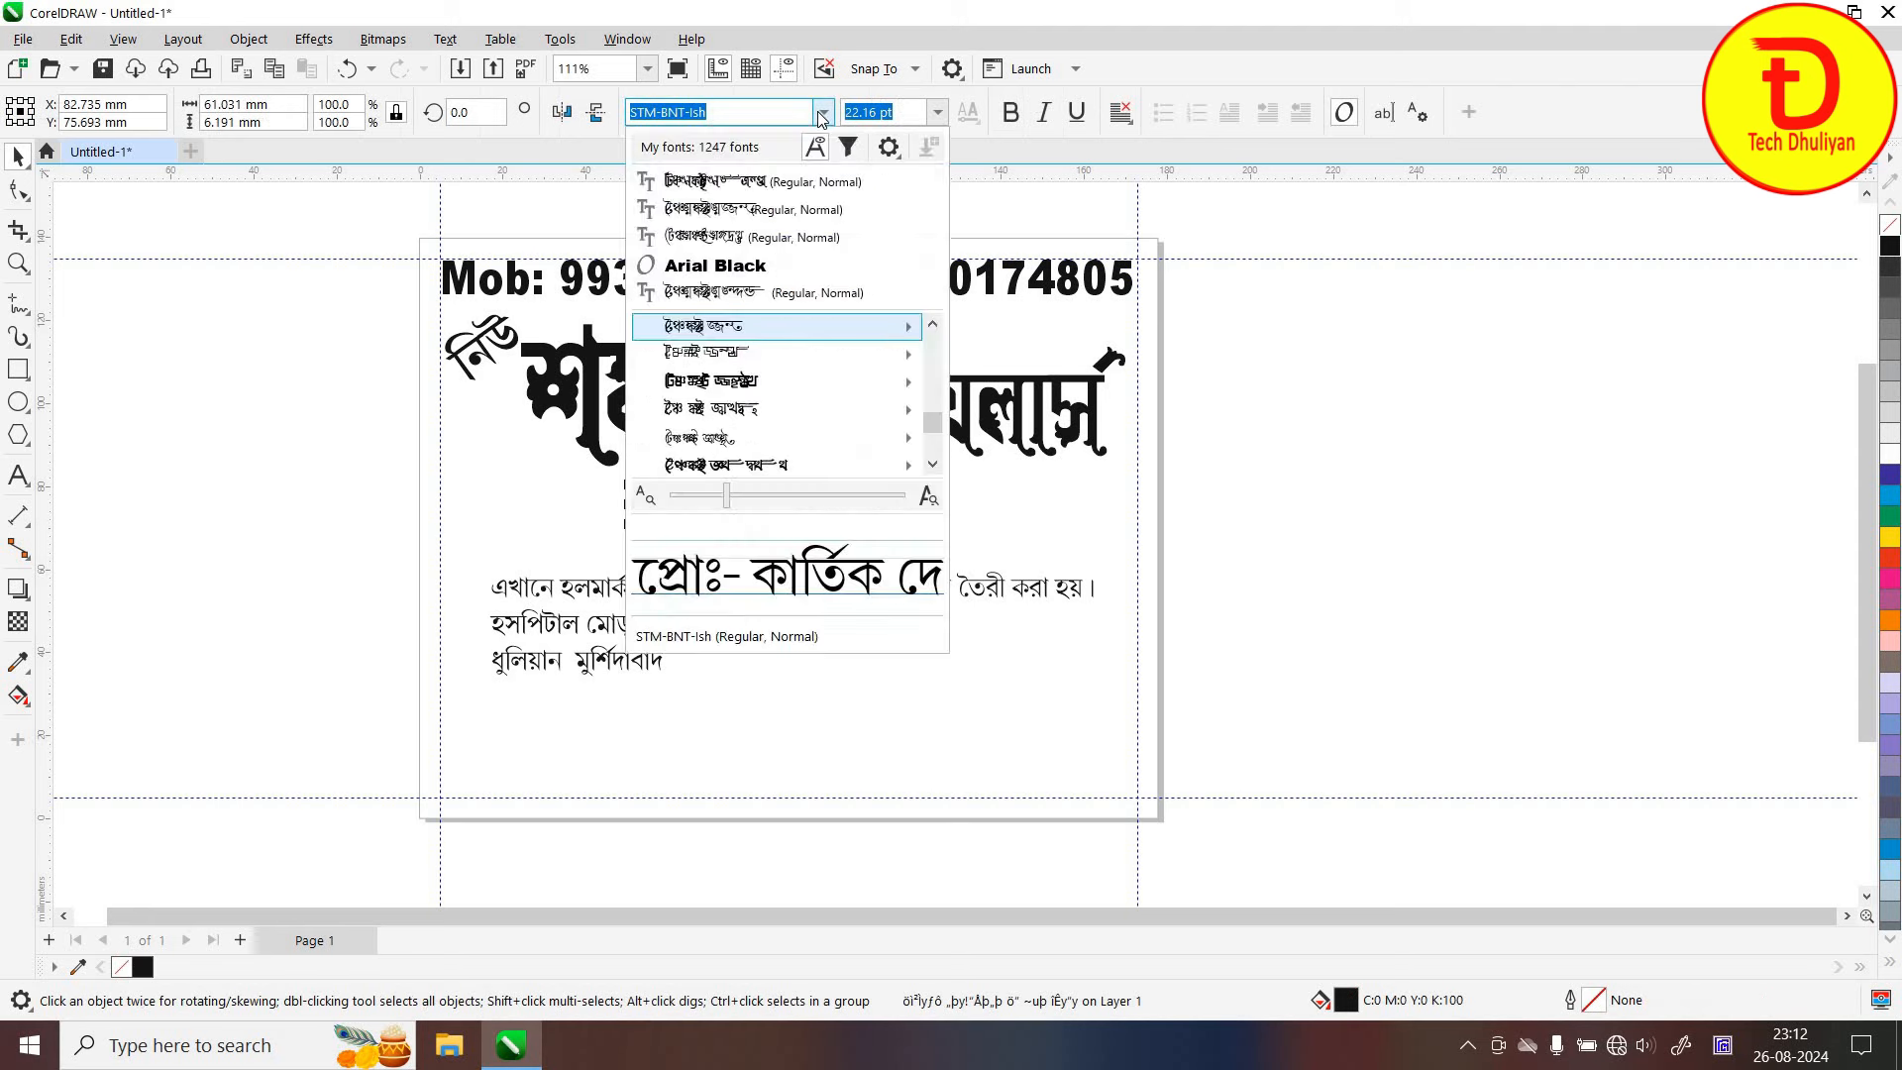
{"action": "left_click", "coordinate": [769, 222]}
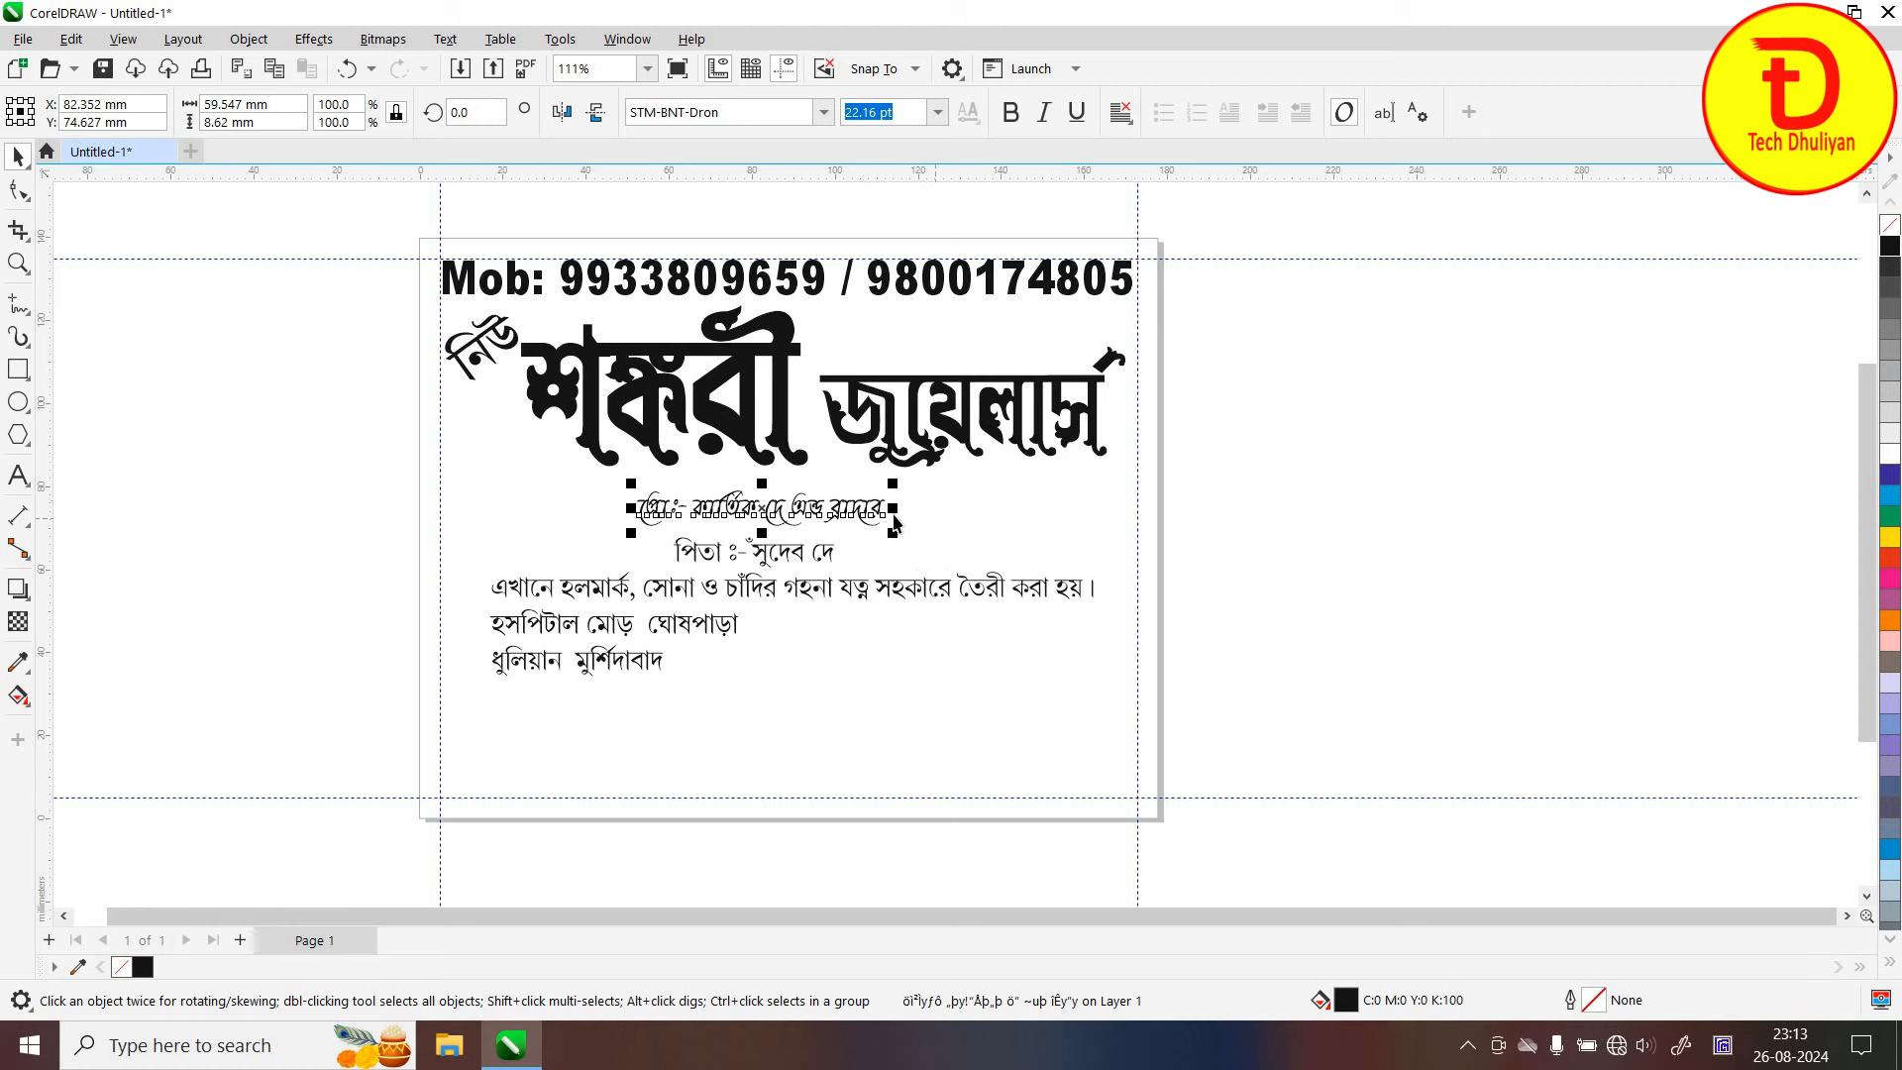
{"action": "left_click", "coordinate": [876, 512]}
{"action": "left_click", "coordinate": [886, 526]}
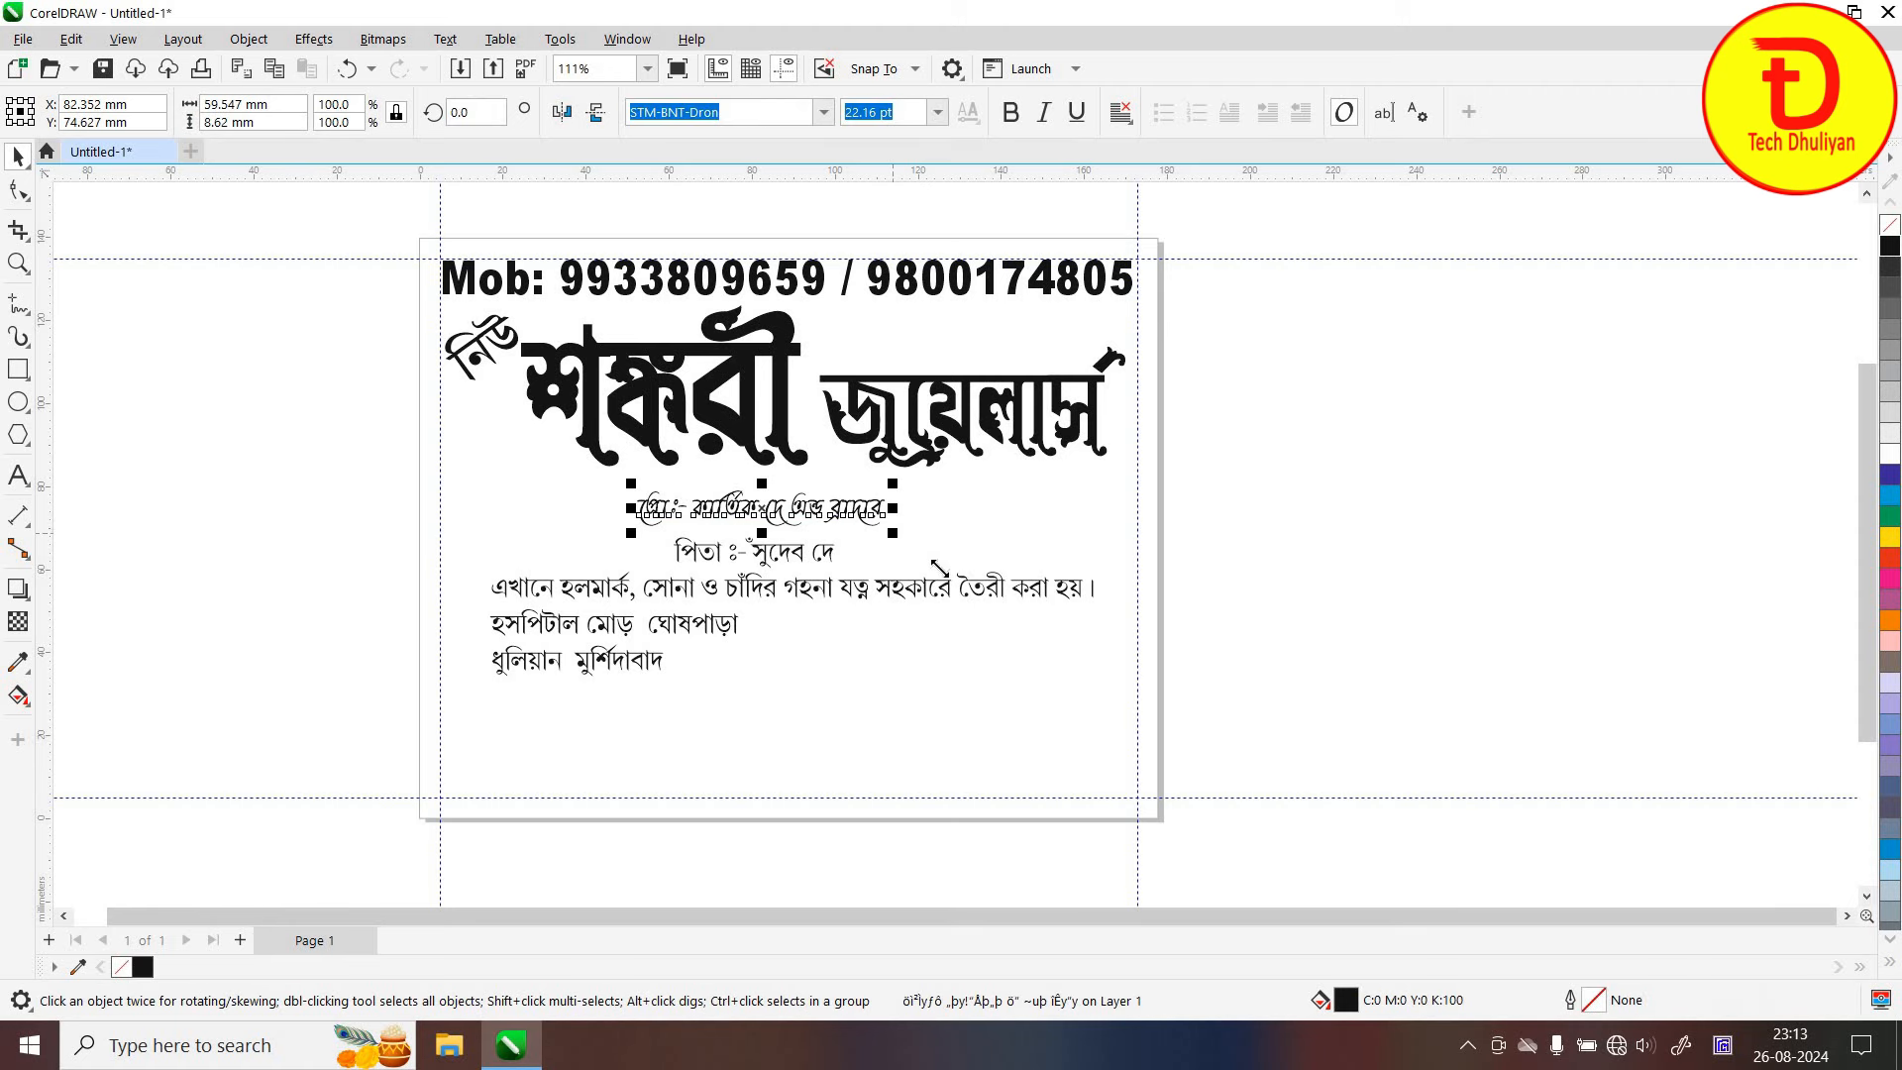
{"action": "left_click_drag", "start_coordinate": [939, 567], "coordinate": [898, 507]}
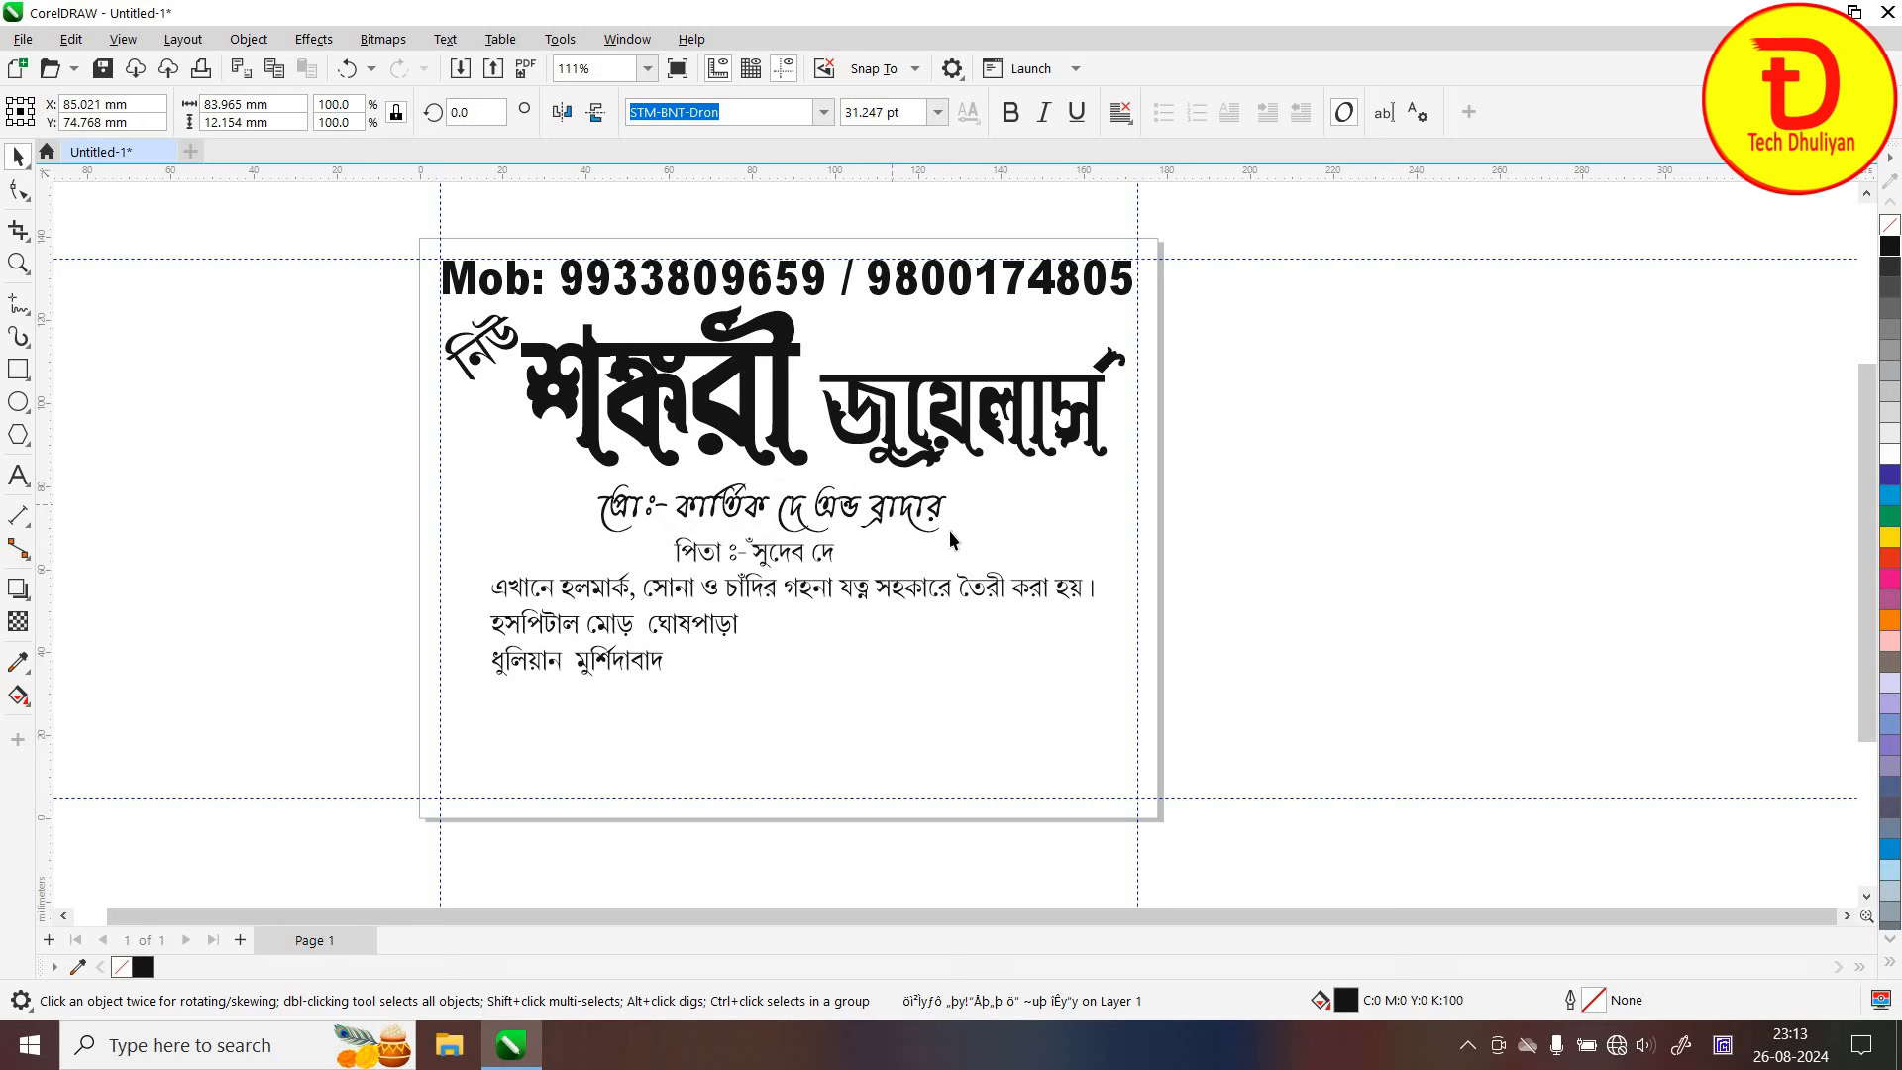
{"action": "left_click", "coordinate": [932, 552]}
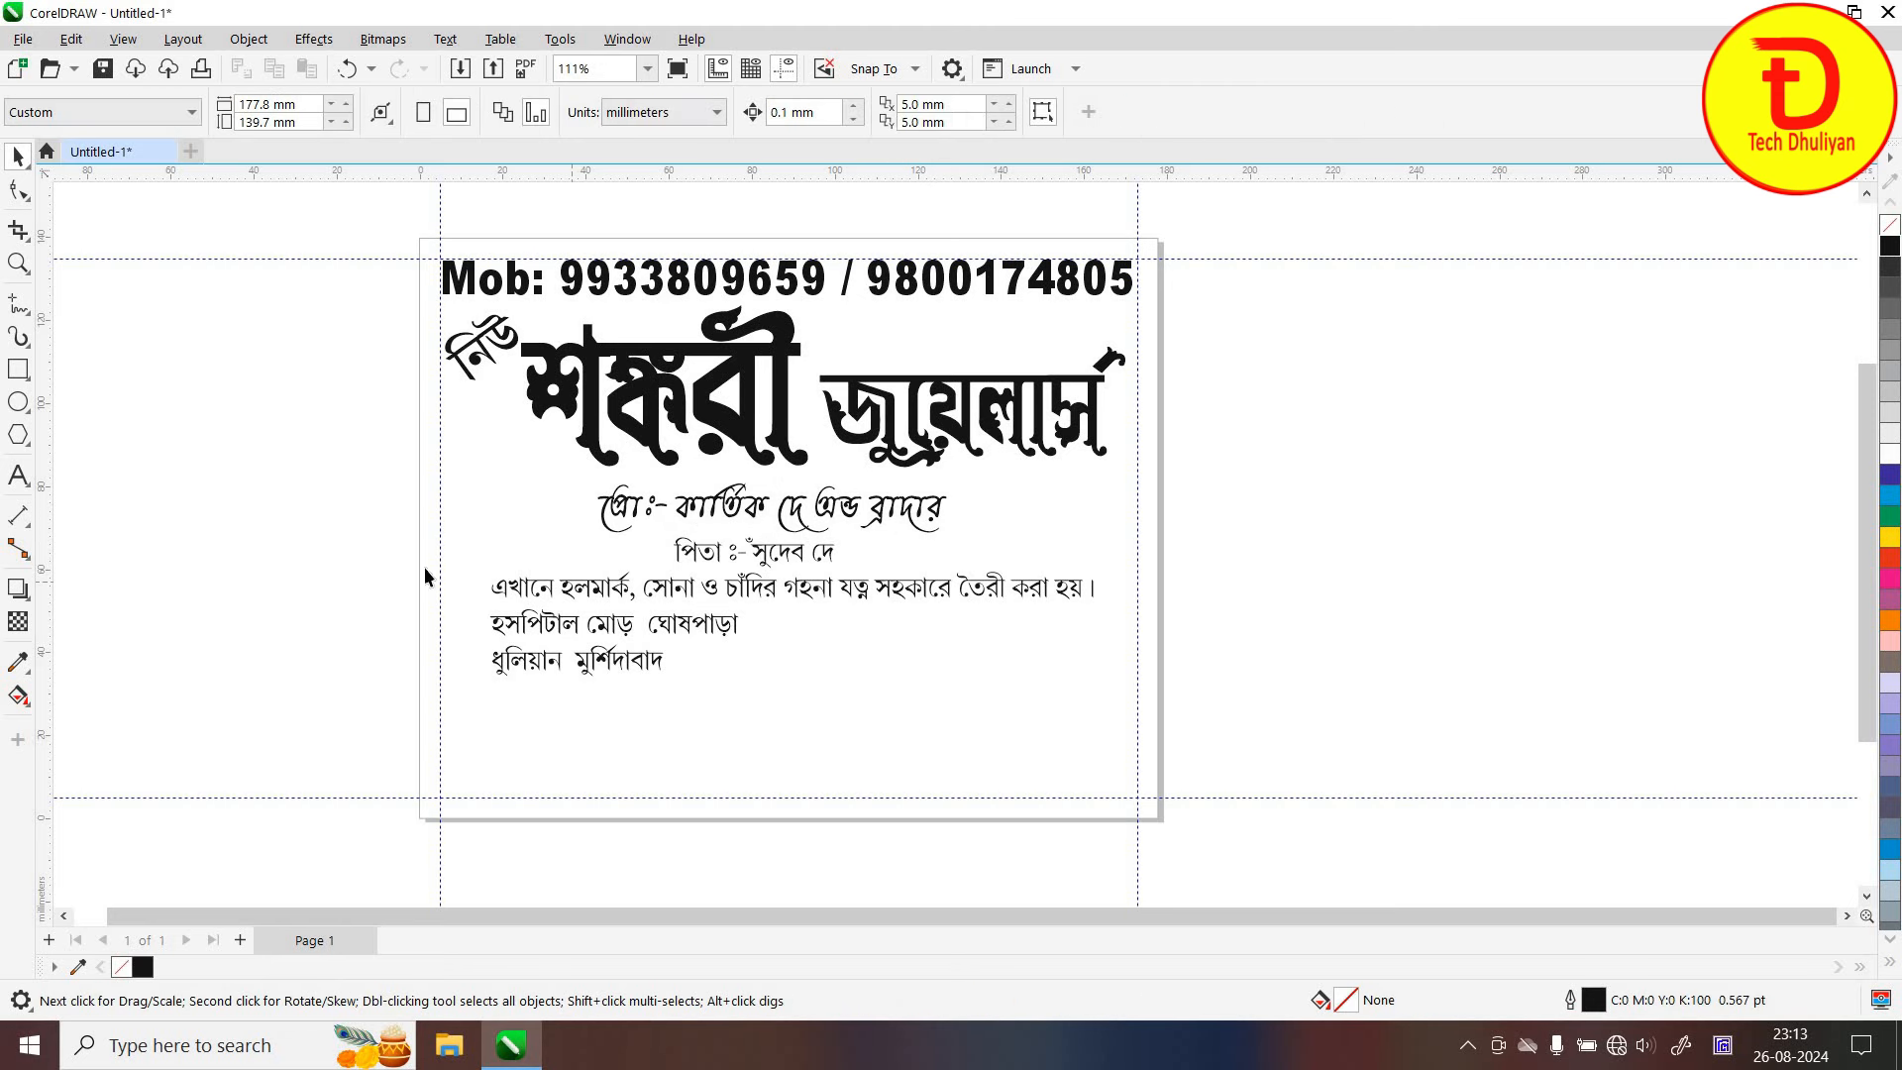
Move the four lower lines down-left out of the way and enlarge the proprietor line to 34.62 pt
{"action": "left_click_drag", "start_coordinate": [1064, 694], "coordinate": [1075, 706]}
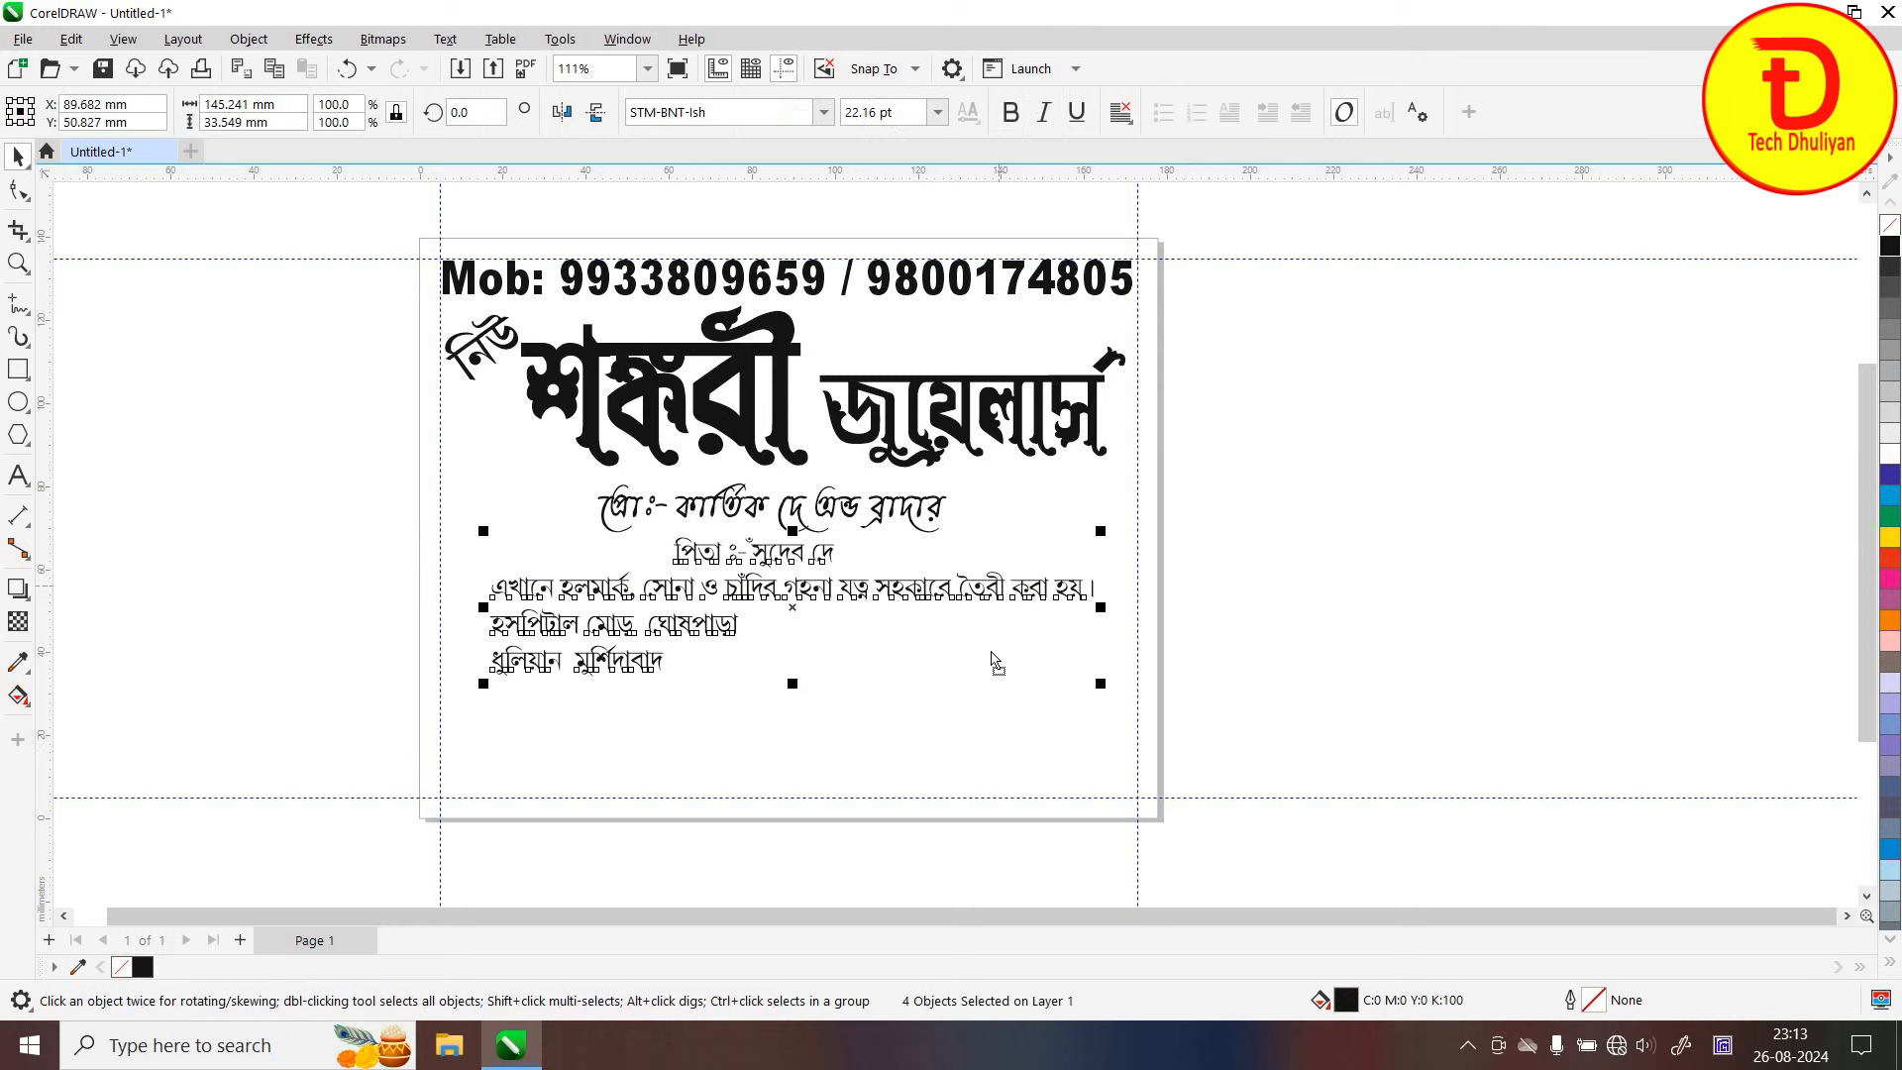
{"action": "left_click_drag", "start_coordinate": [716, 538], "coordinate": [429, 693]}
{"action": "left_click", "coordinate": [792, 510]}
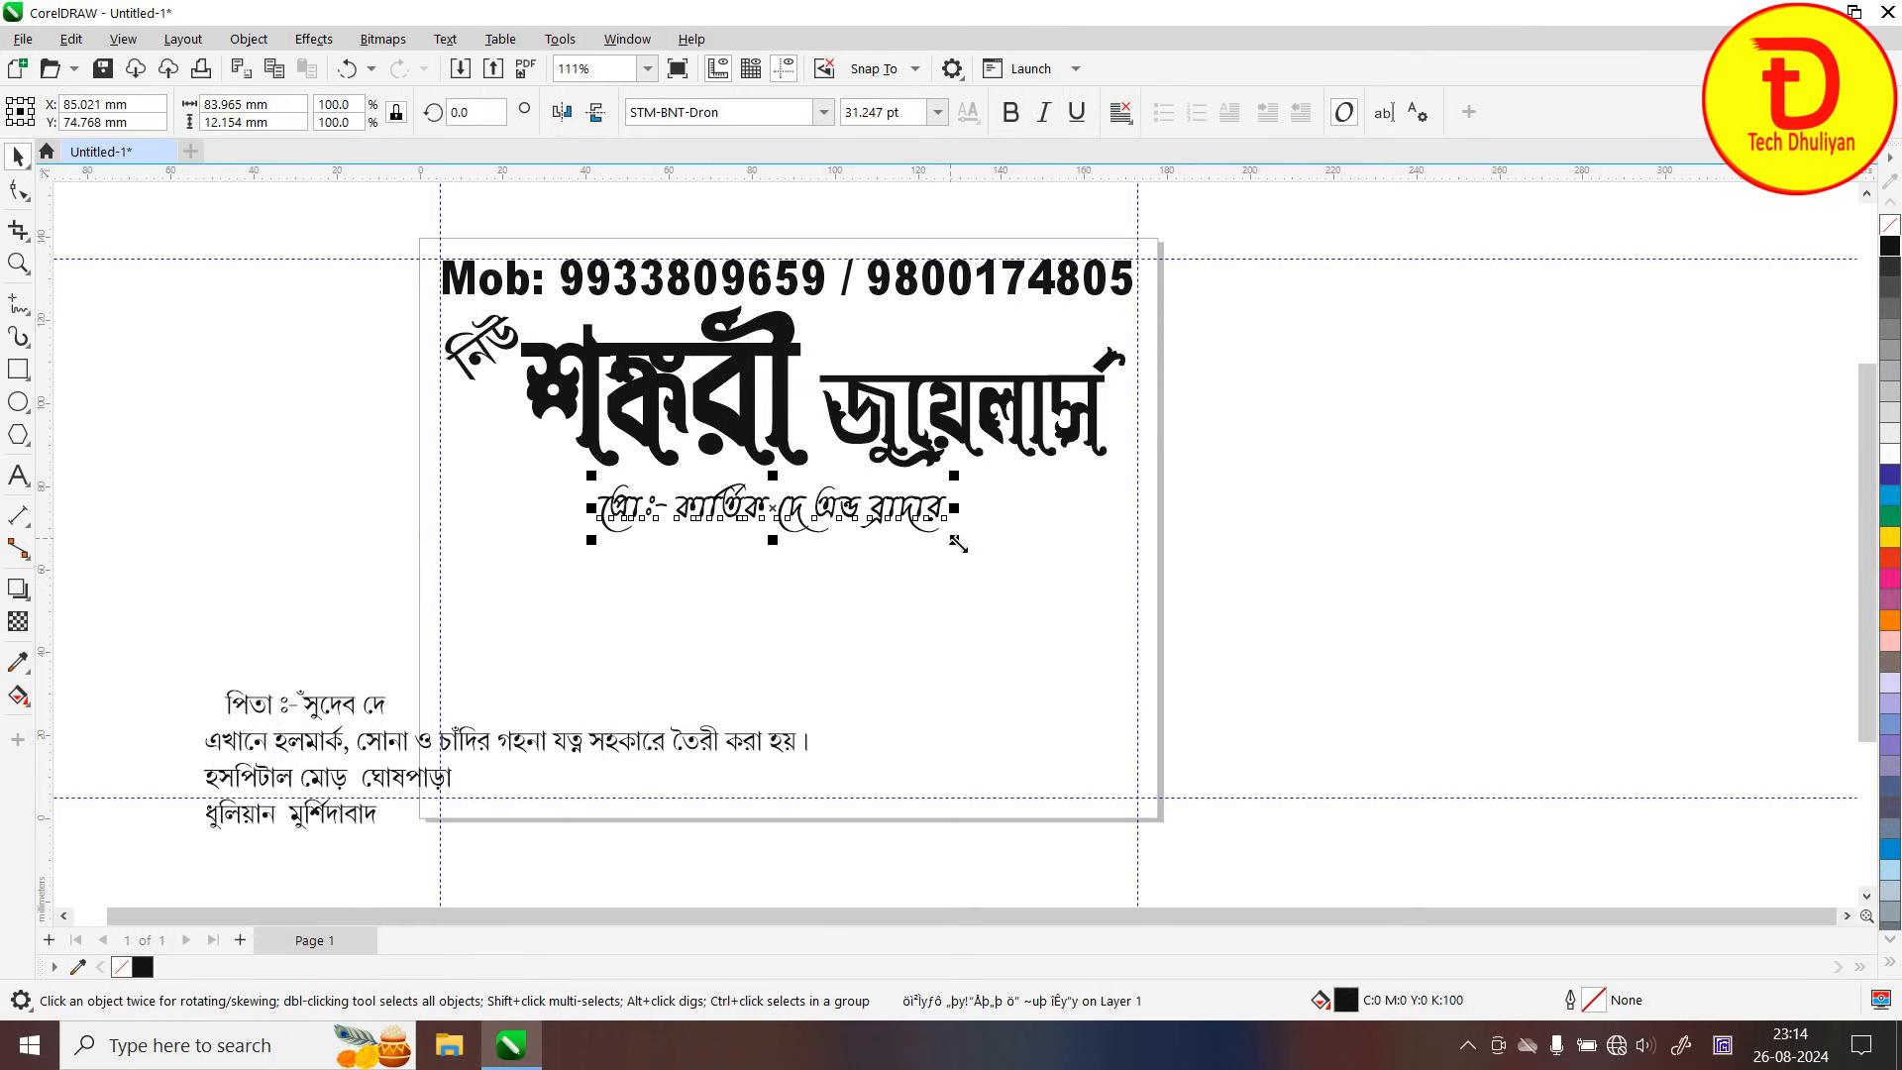
{"action": "left_click_drag", "start_coordinate": [971, 553], "coordinate": [992, 567]}
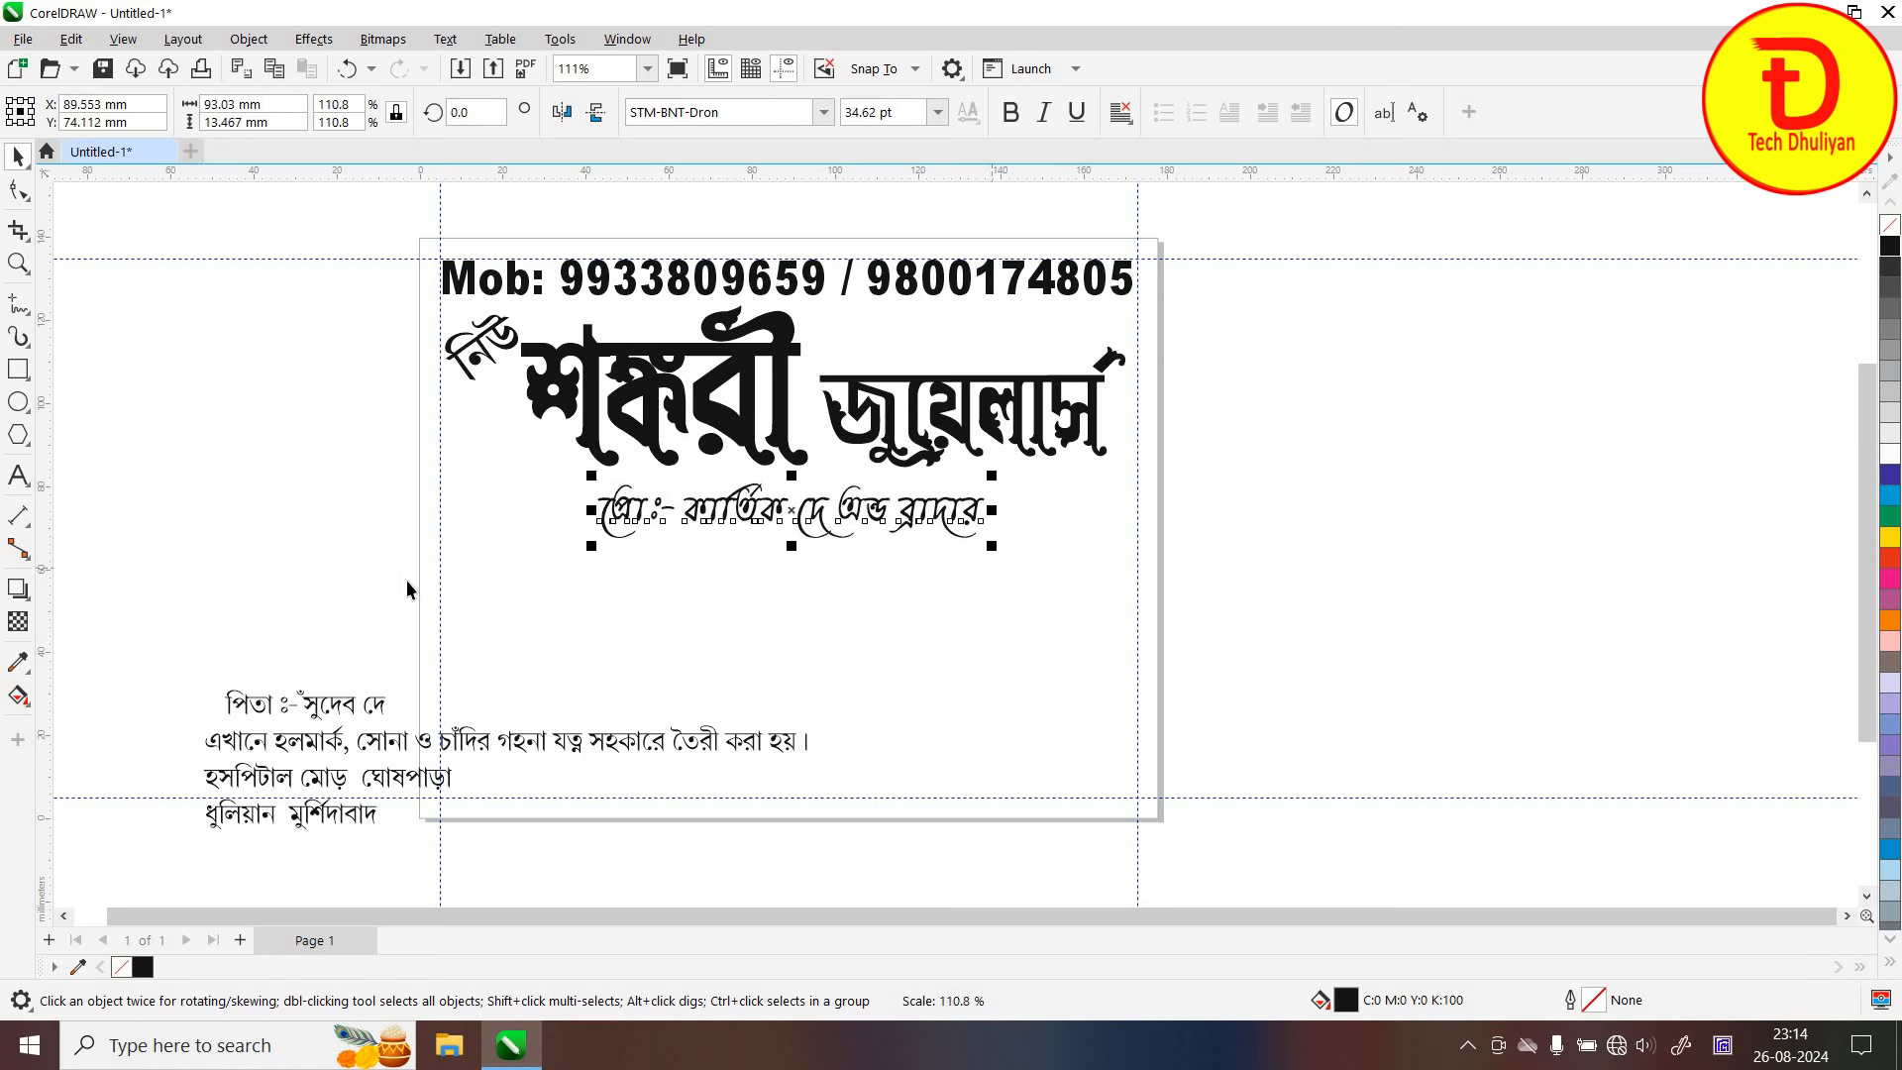
{"action": "left_click", "coordinate": [327, 705]}
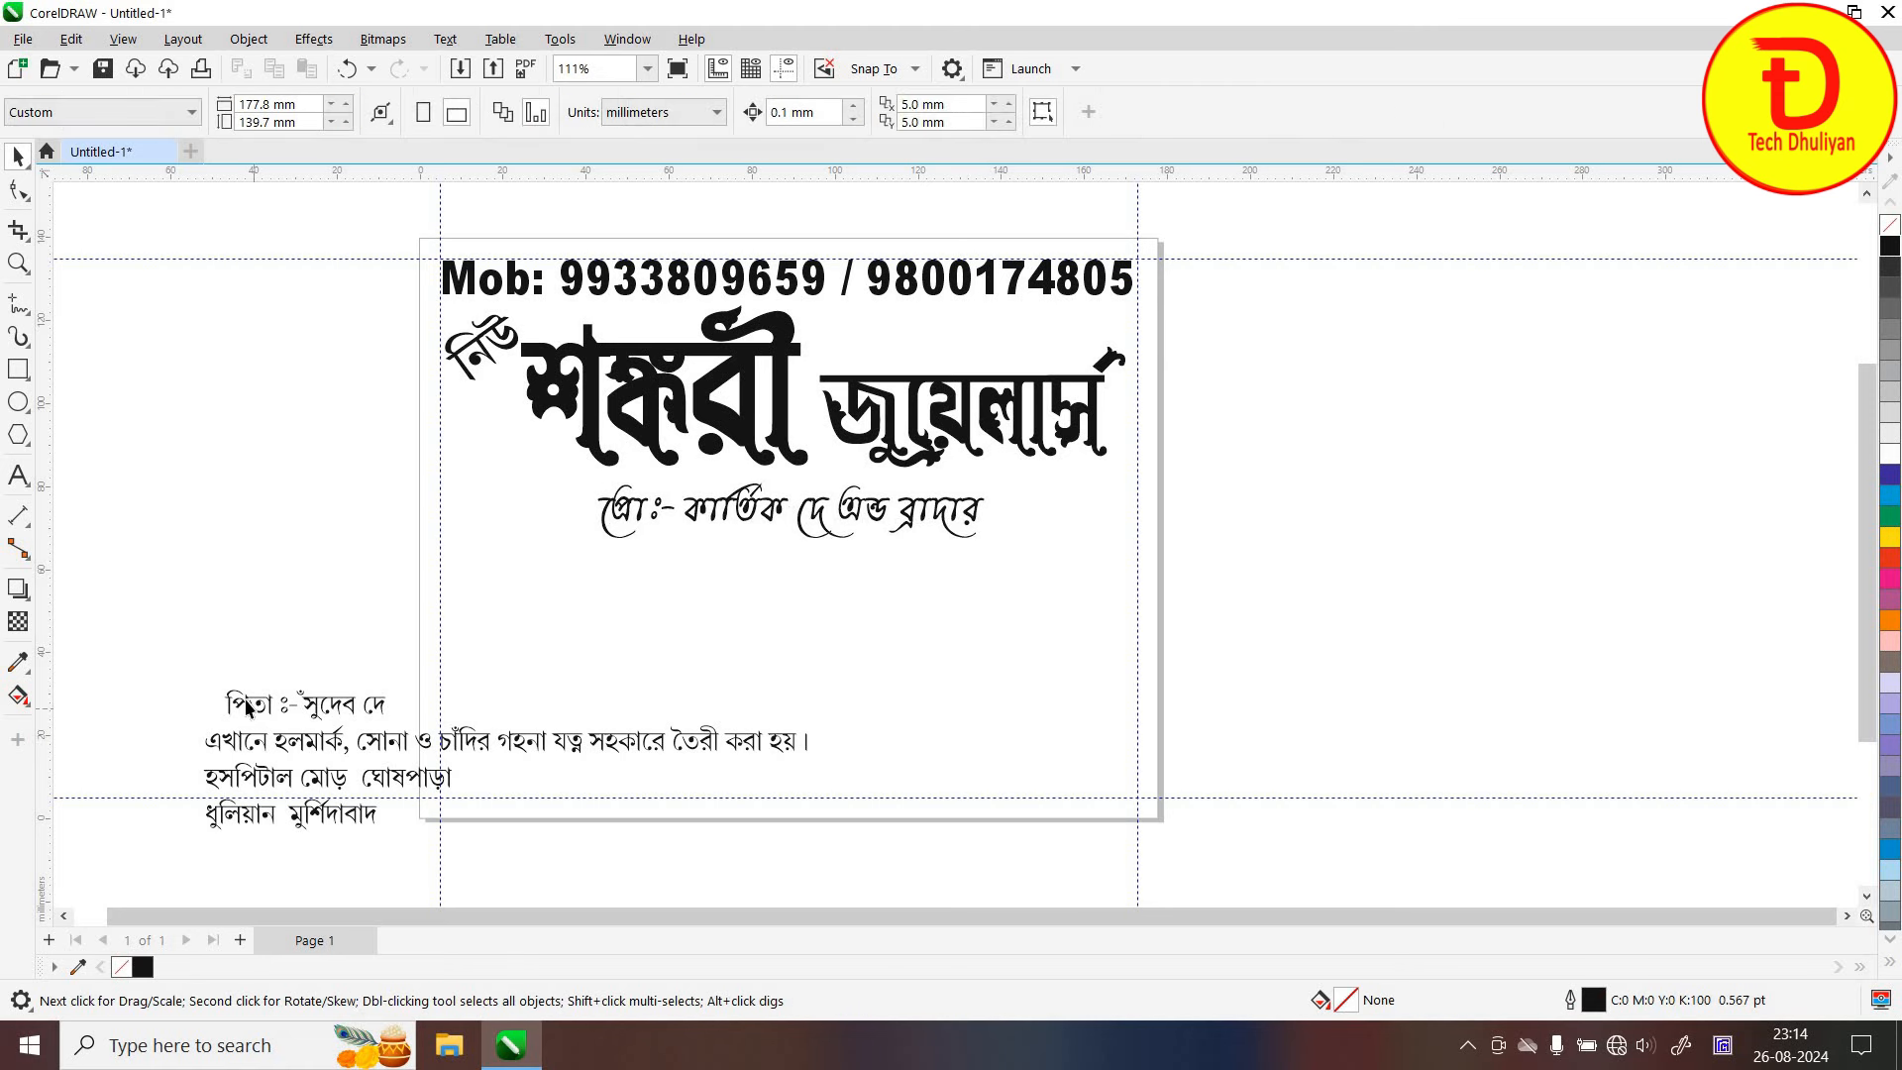
Move the father's-name line under the proprietor line and set it in STM-BNT-Dron
{"action": "left_click_drag", "start_coordinate": [248, 706], "coordinate": [654, 582]}
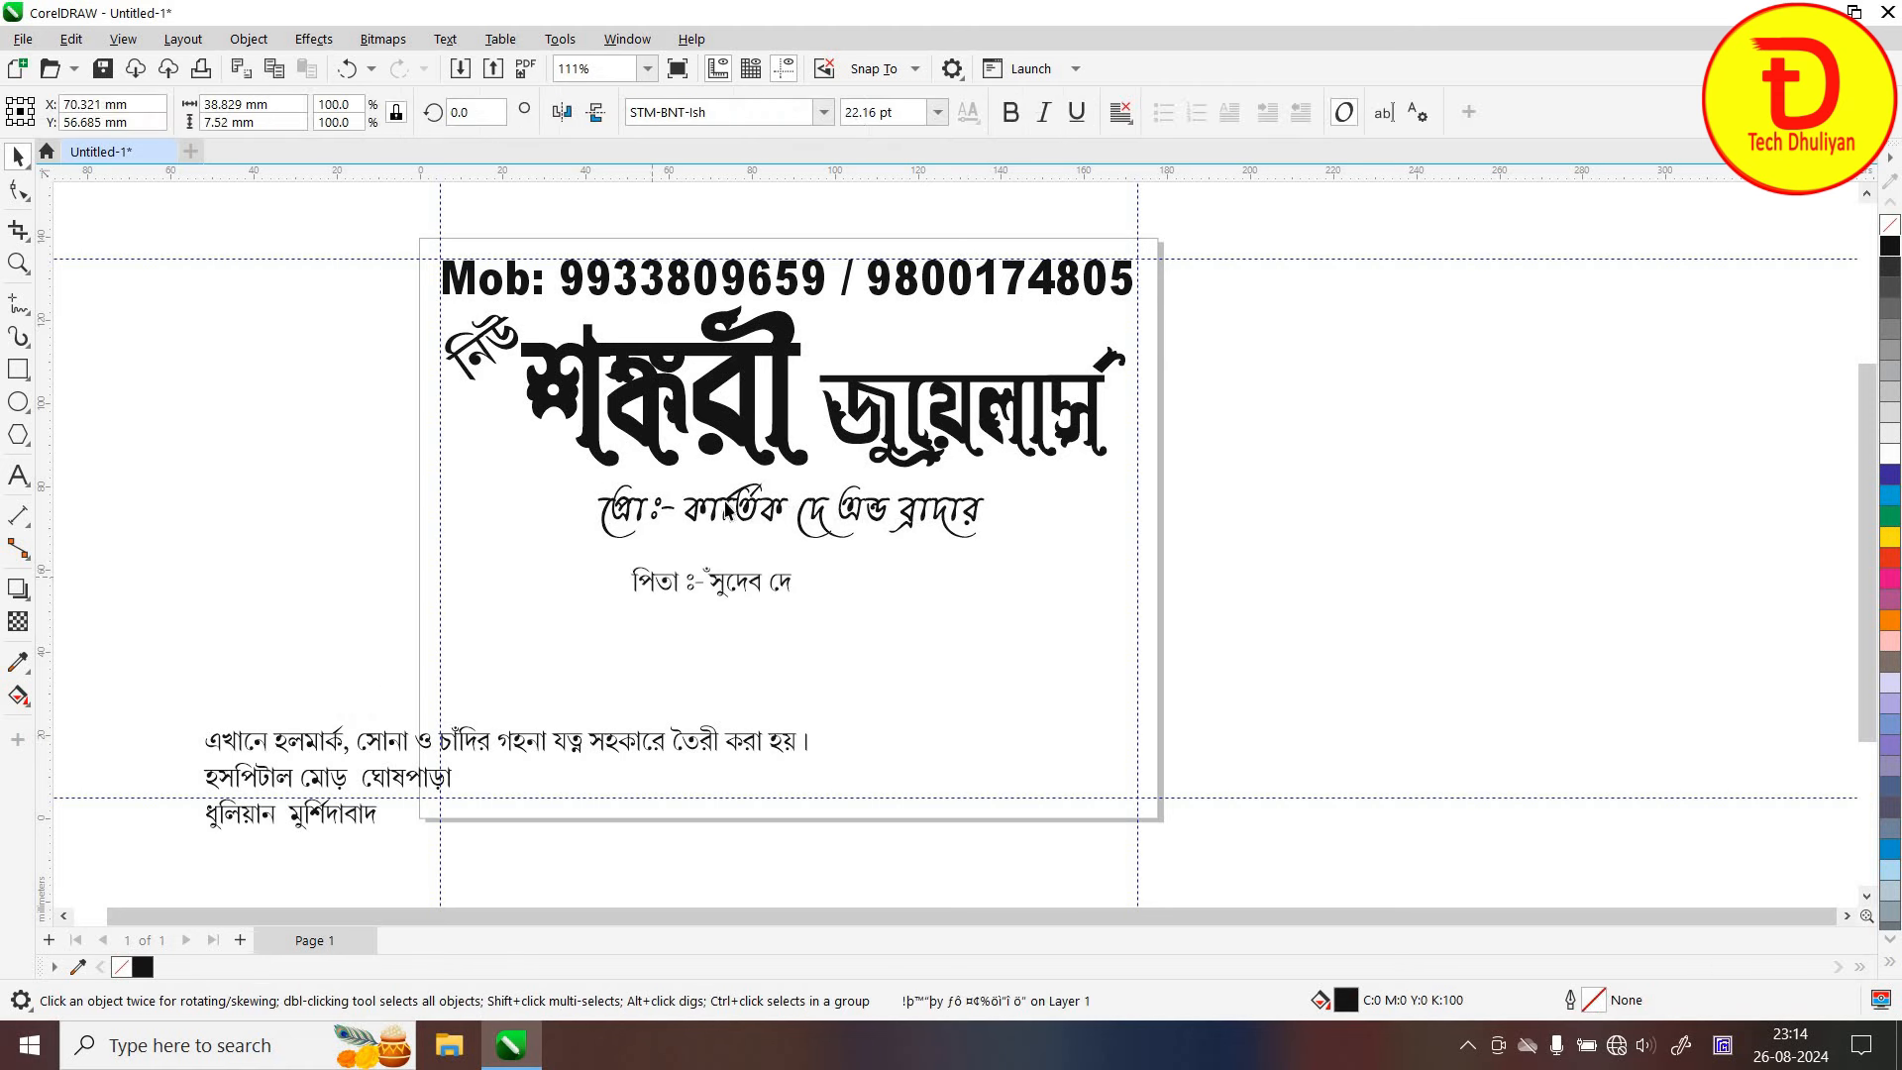
{"action": "left_click", "coordinate": [826, 112]}
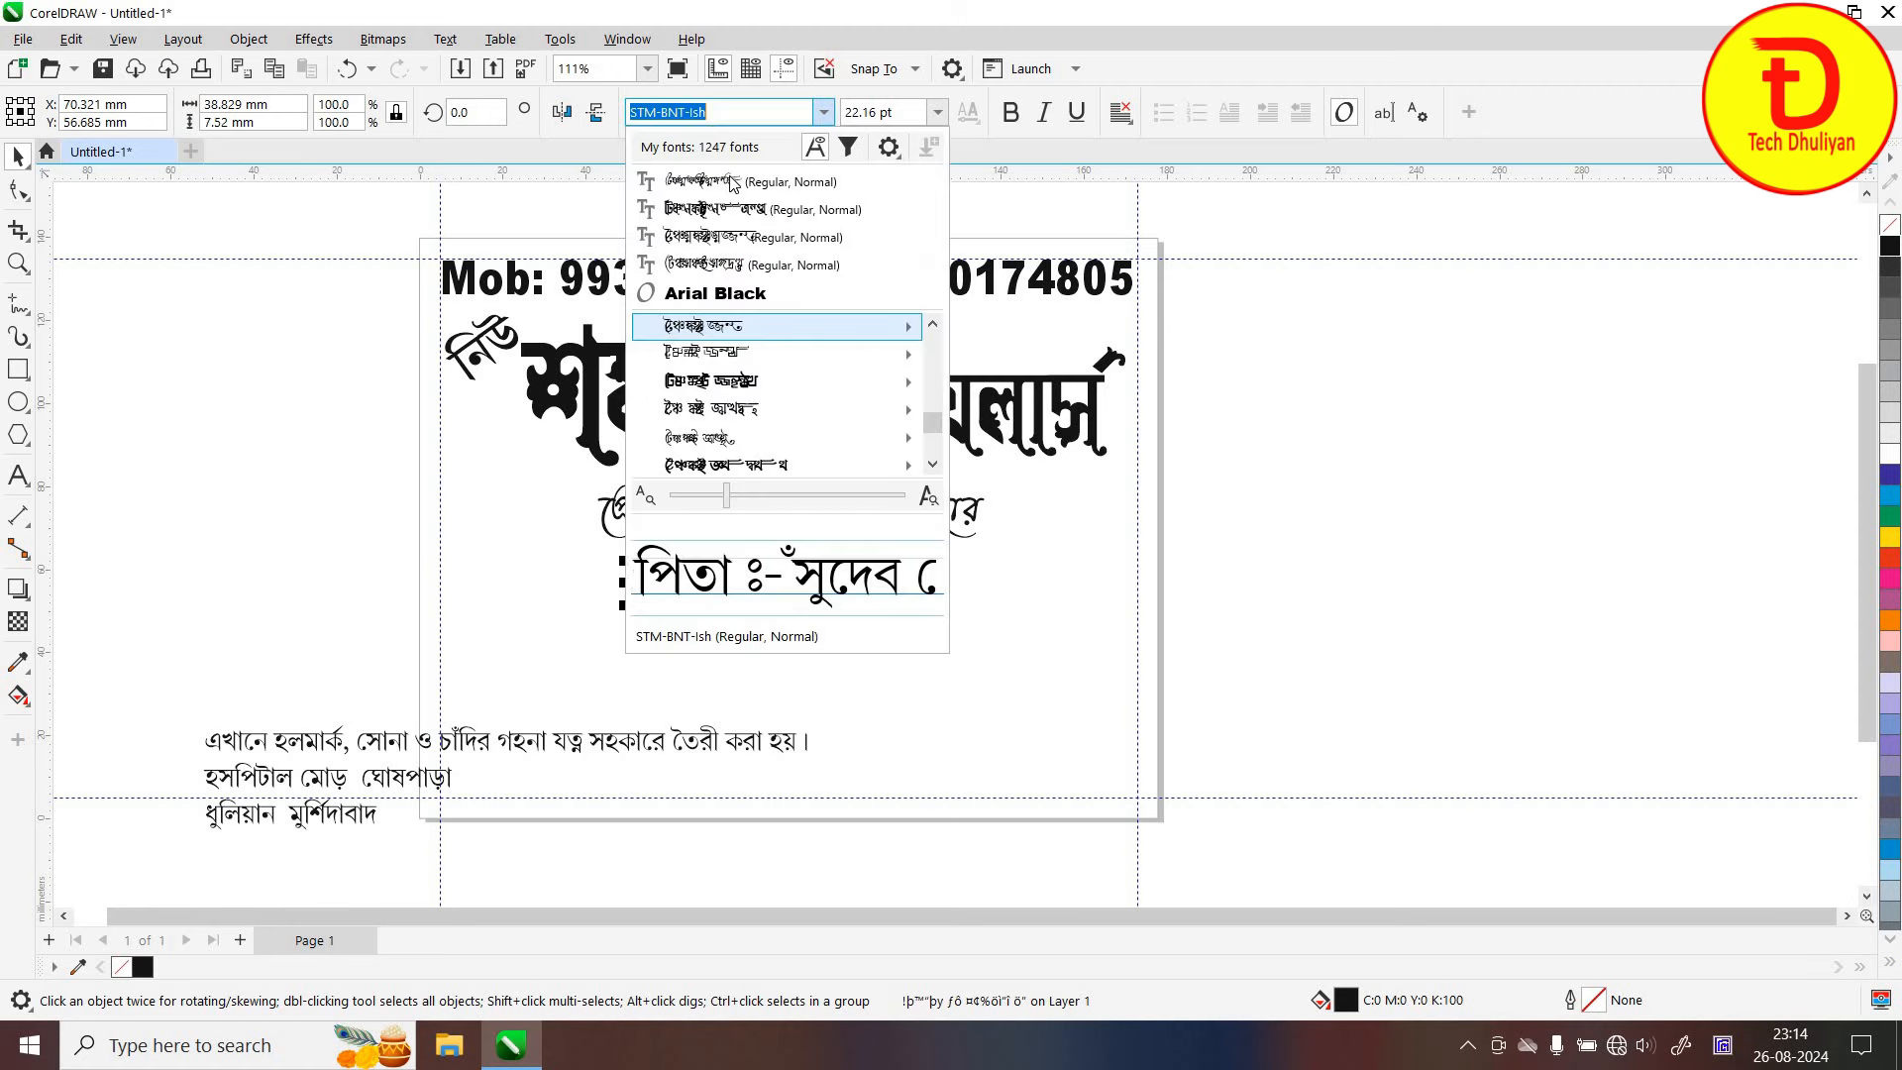
{"action": "left_click", "coordinate": [729, 180]}
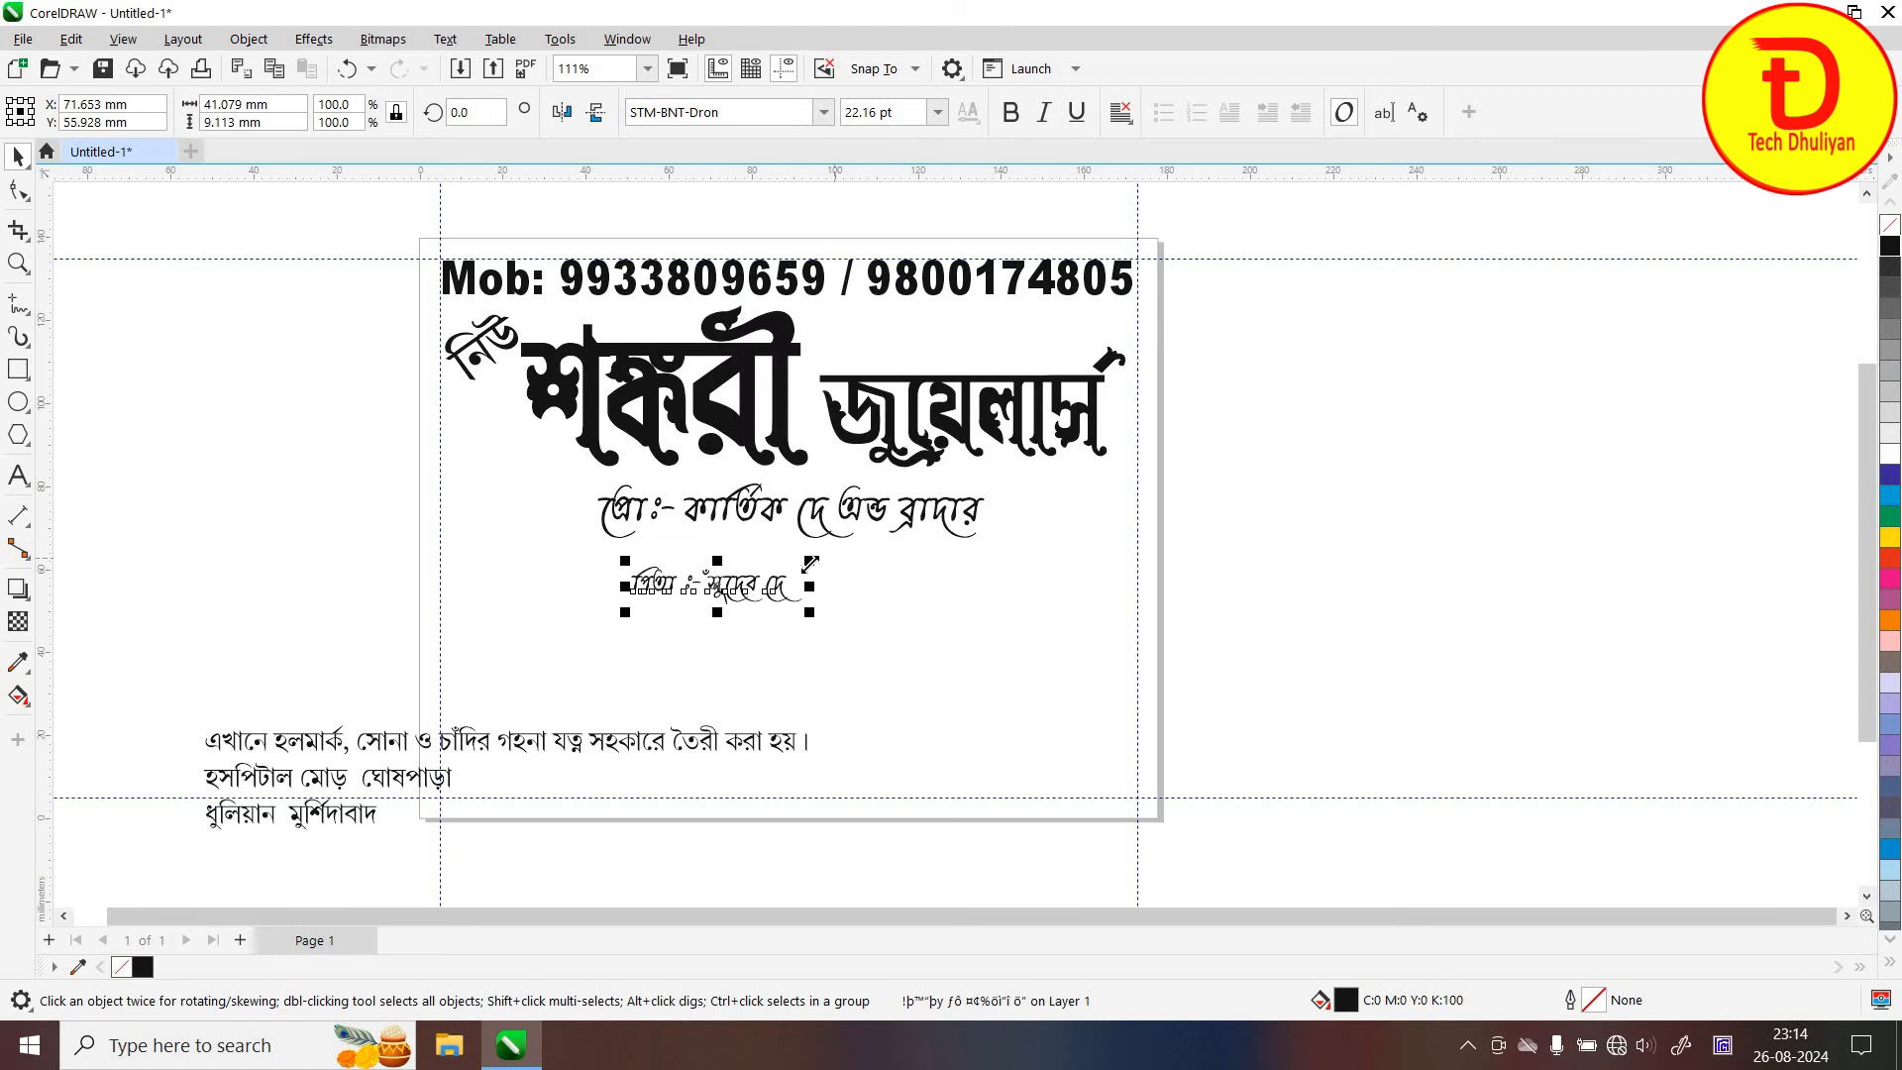
{"action": "left_click_drag", "start_coordinate": [896, 543], "coordinate": [893, 542]}
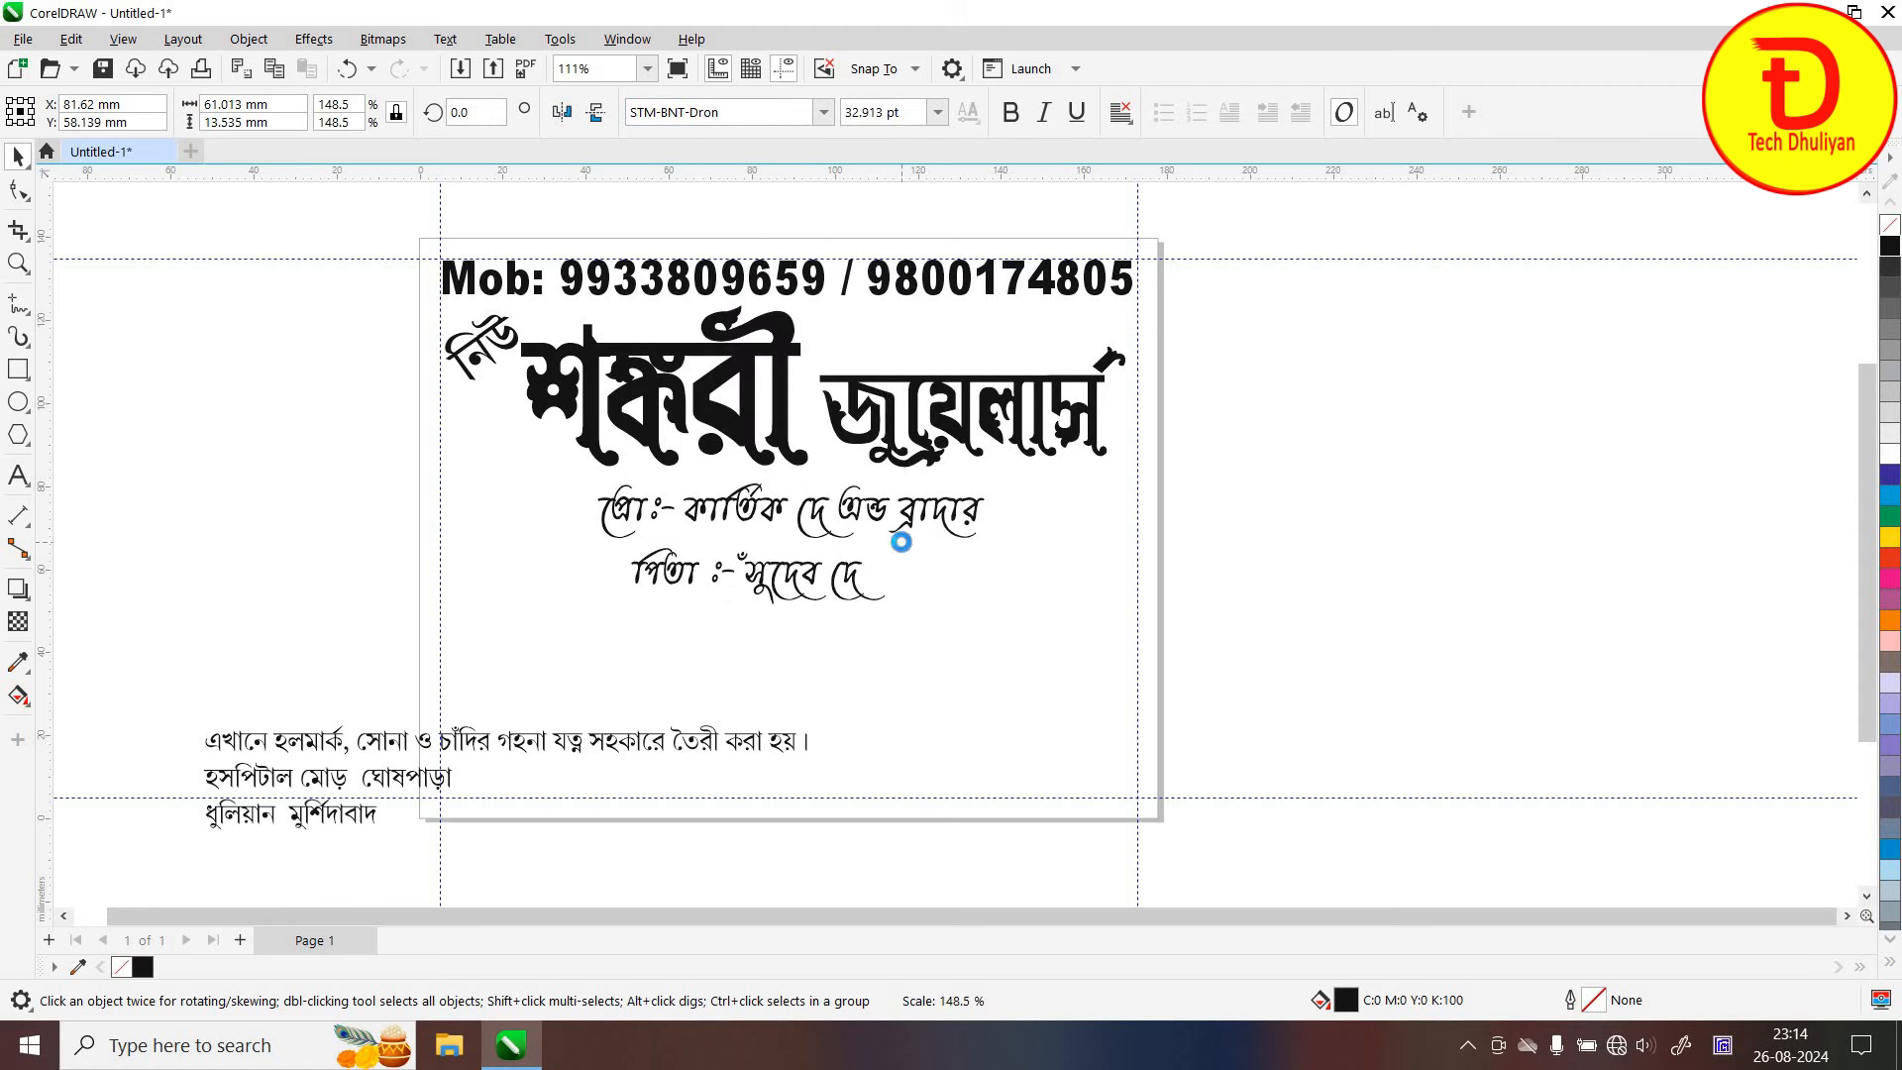
{"action": "left_click", "coordinate": [856, 510]}
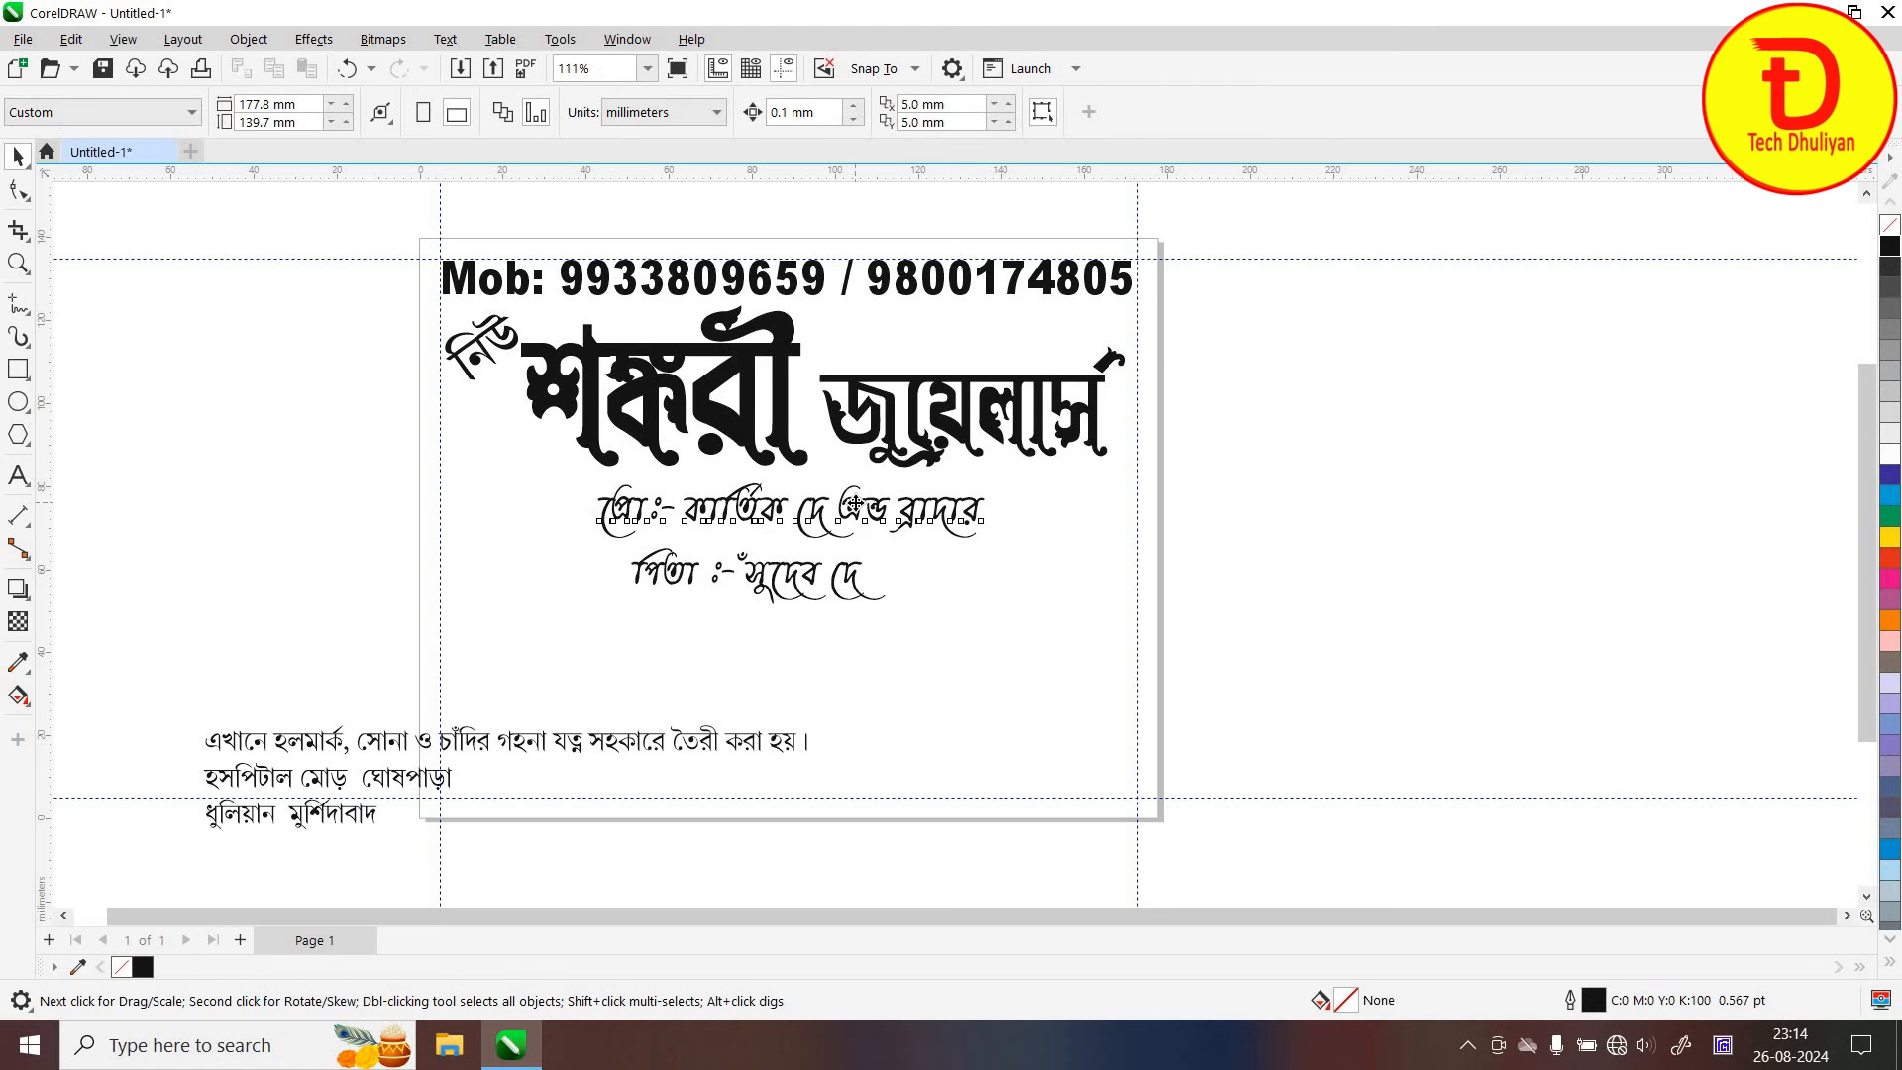
{"action": "left_click", "coordinate": [856, 505]}
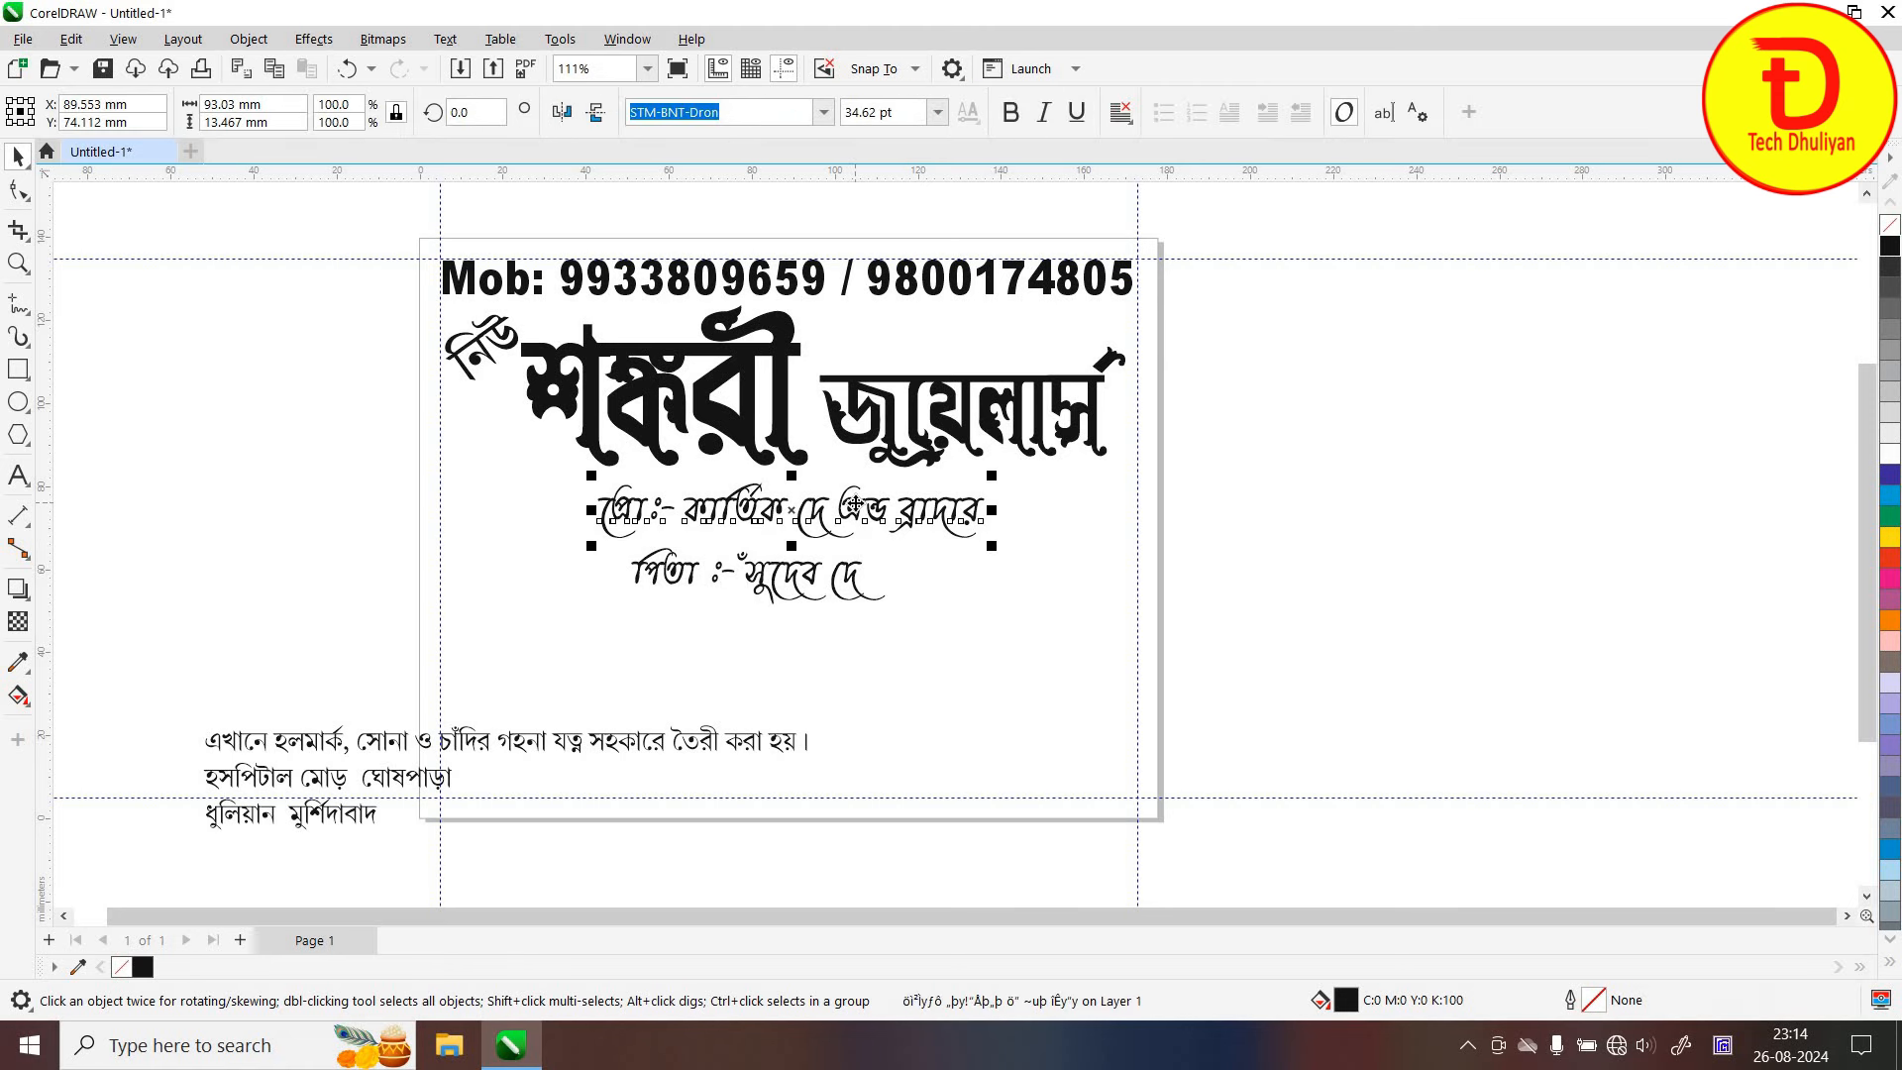
{"action": "left_click", "coordinate": [792, 582]}
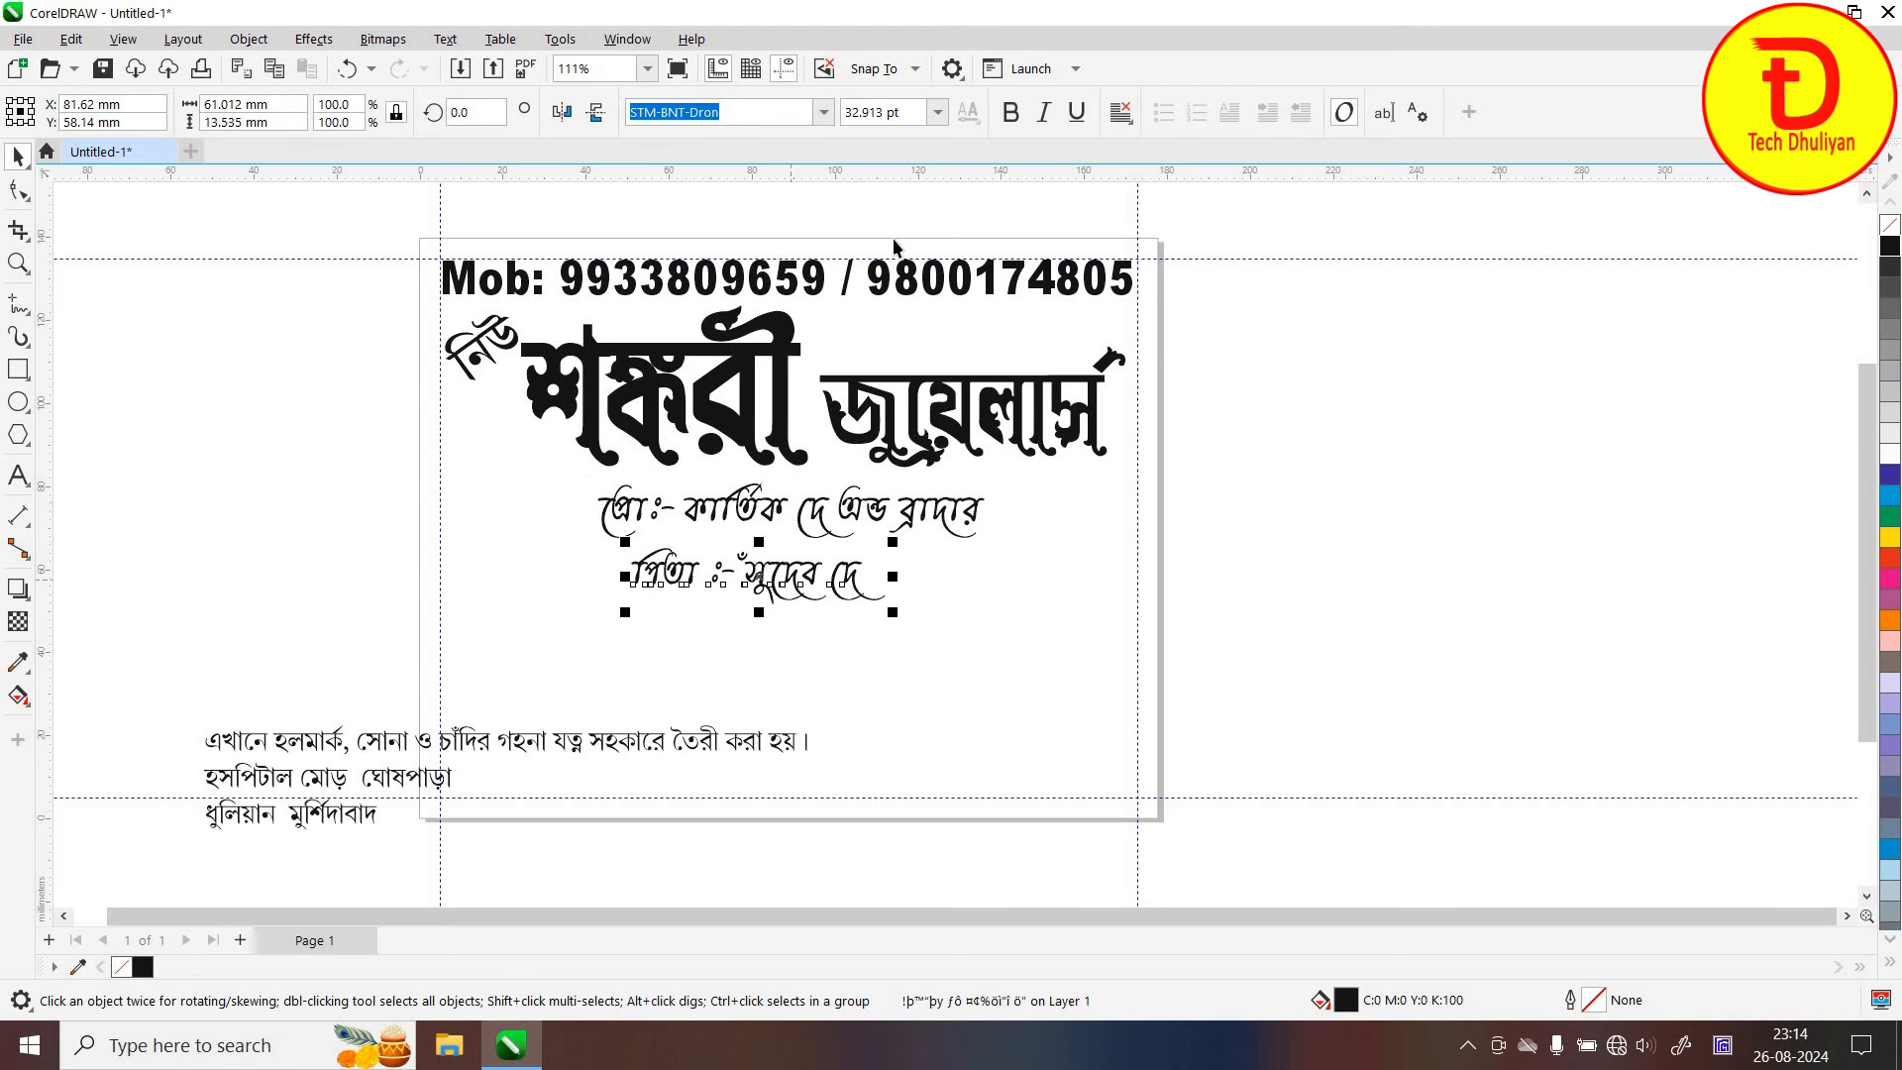
Size the father's-name line to 34.62 pt, centre it, and bring the hallmark sentence onto the card
{"action": "triple_click", "coordinate": [912, 123]}
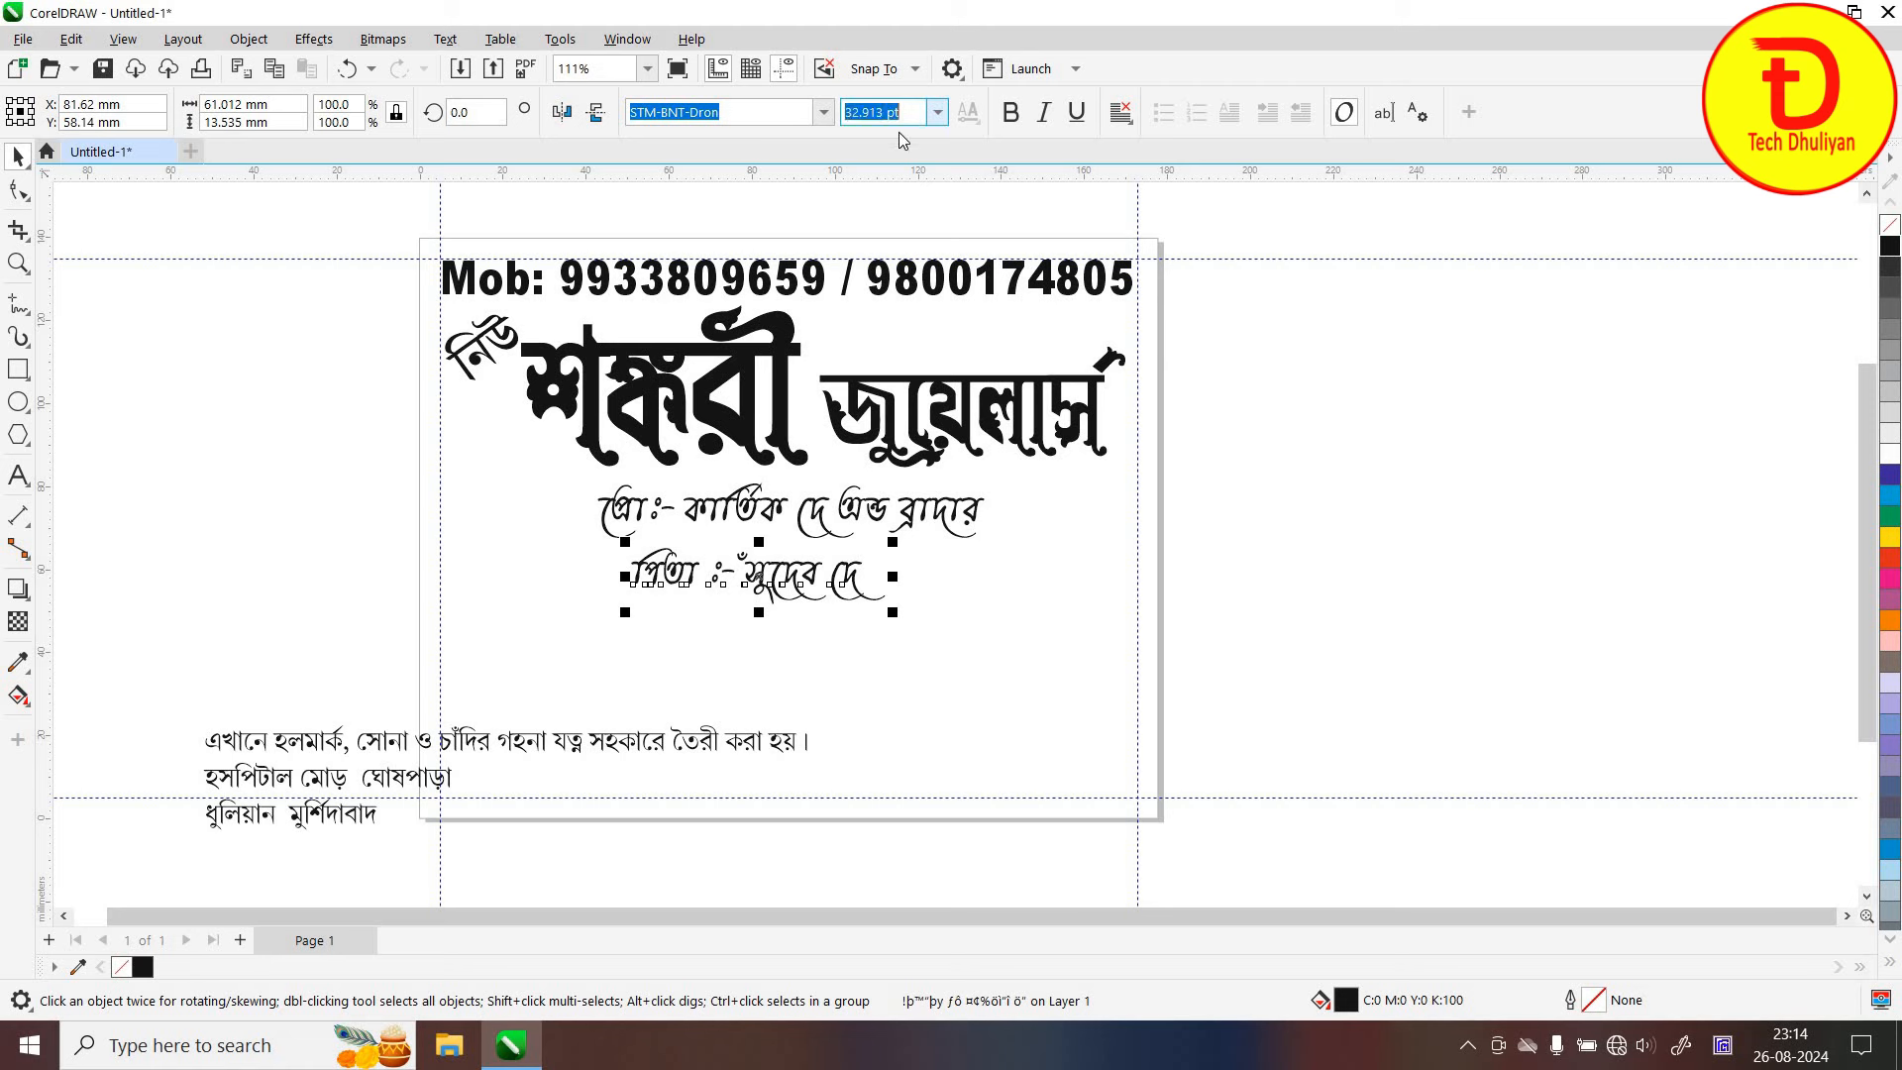
{"action": "type", "text": "34.62"}
{"action": "key", "text": "Return"}
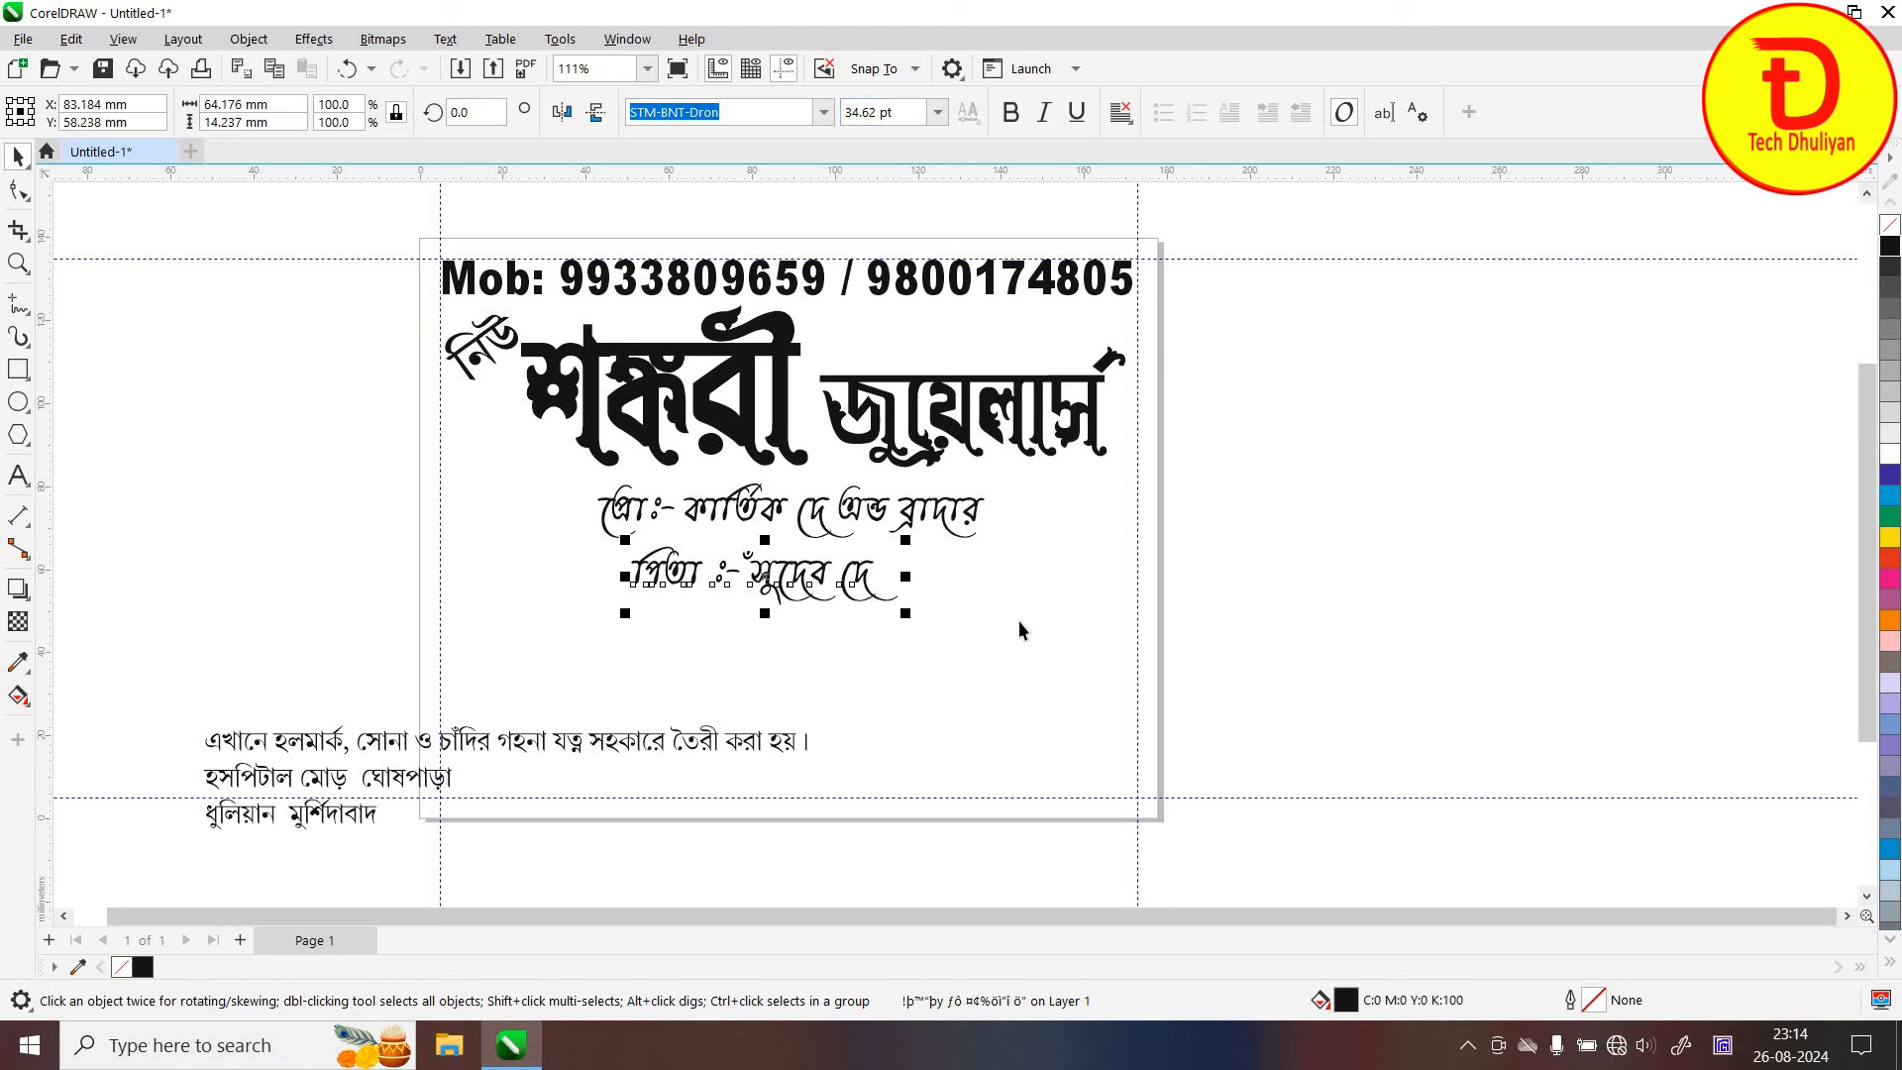
{"action": "left_click_drag", "start_coordinate": [870, 588], "coordinate": [884, 570]}
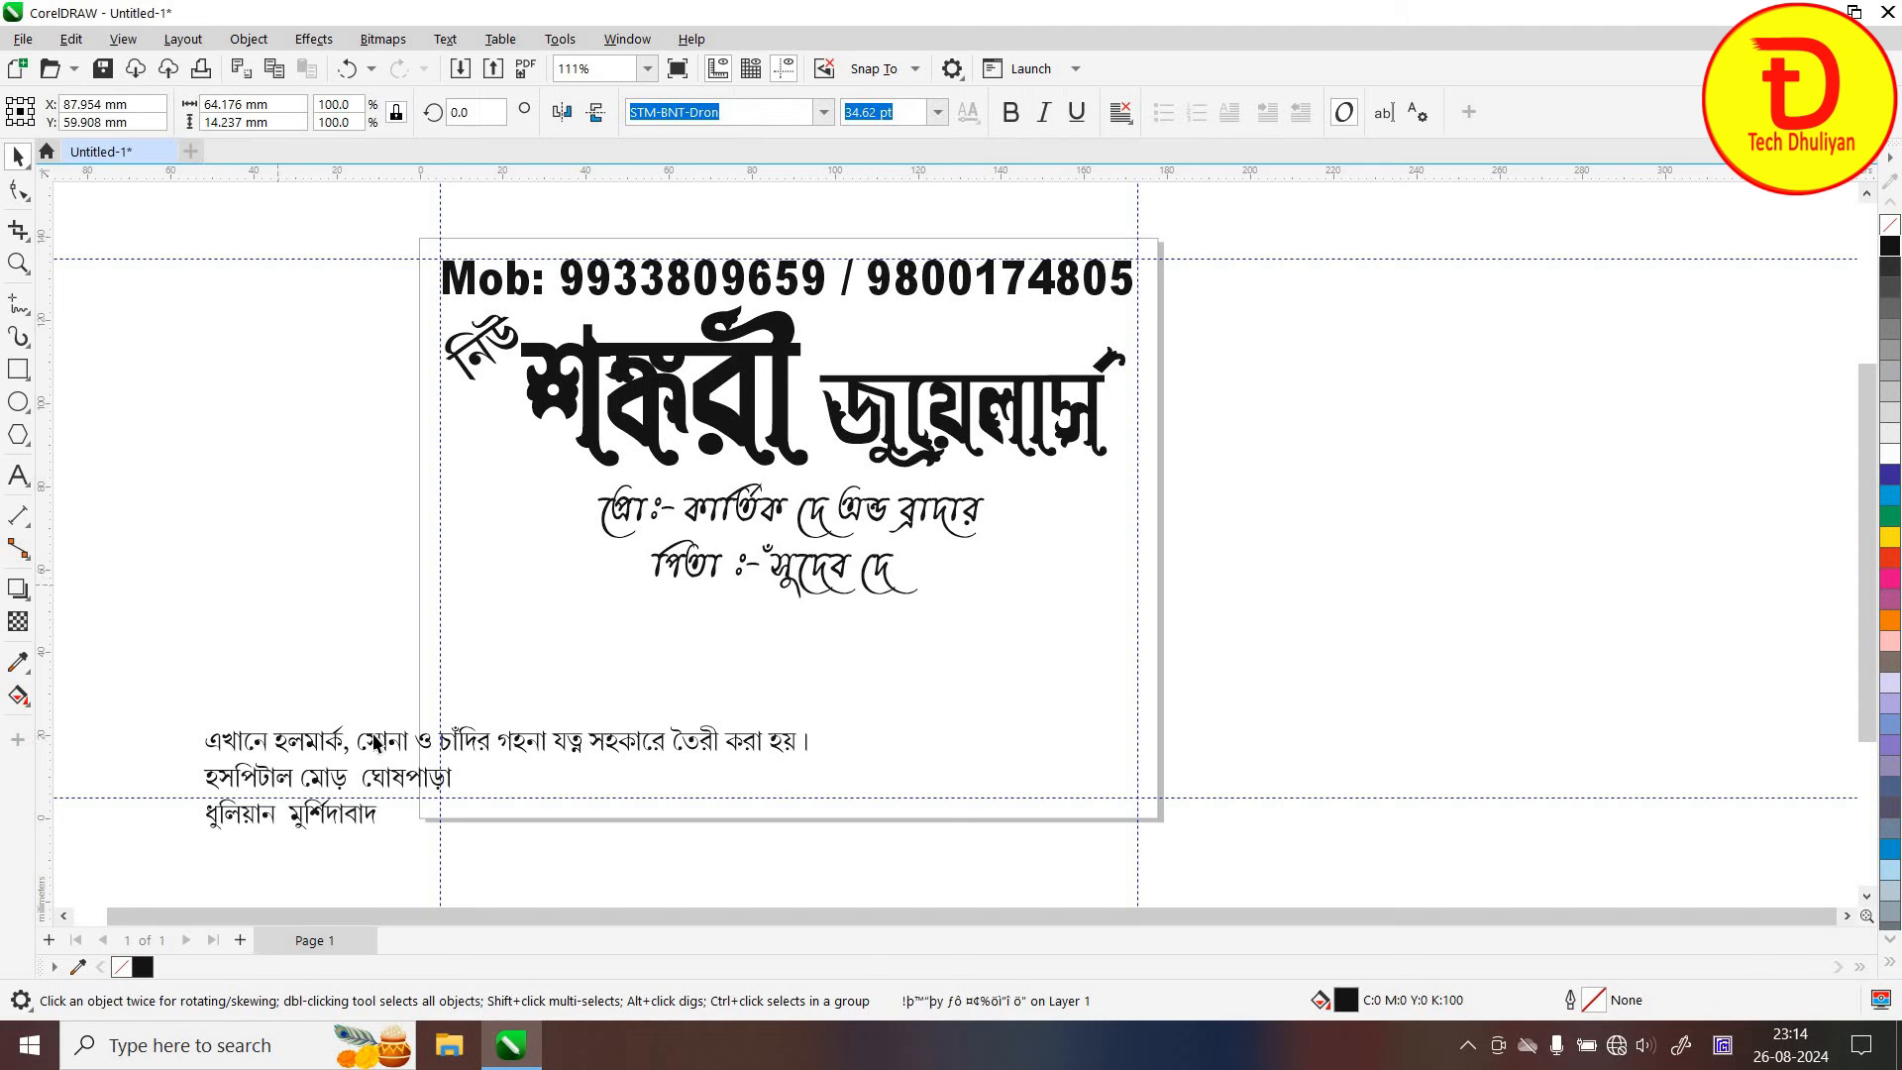
{"action": "key", "text": "Escape"}
{"action": "left_click_drag", "start_coordinate": [640, 686], "coordinate": [624, 640]}
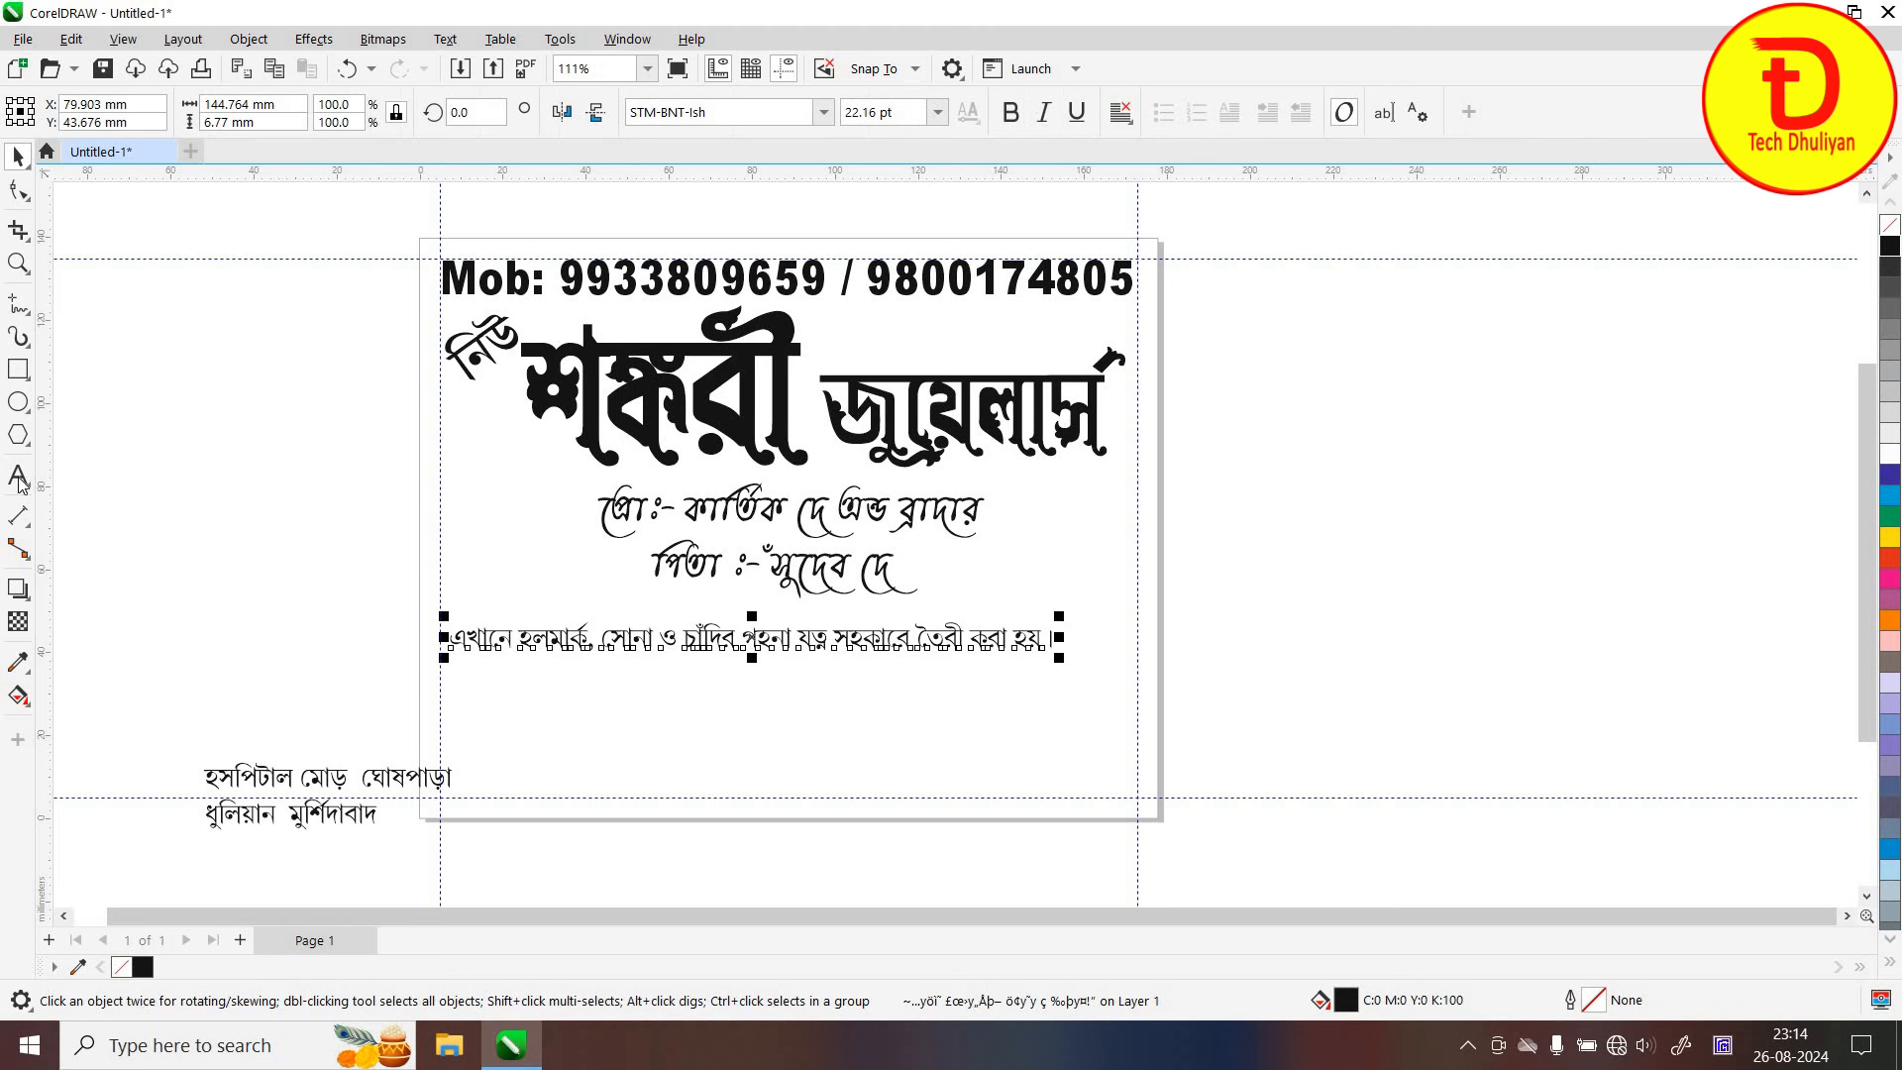
Set the hallmark sentence in STM-BNT-Dola at about 35.6 pt, spanning the card below the father's name
{"action": "left_click", "coordinate": [821, 113]}
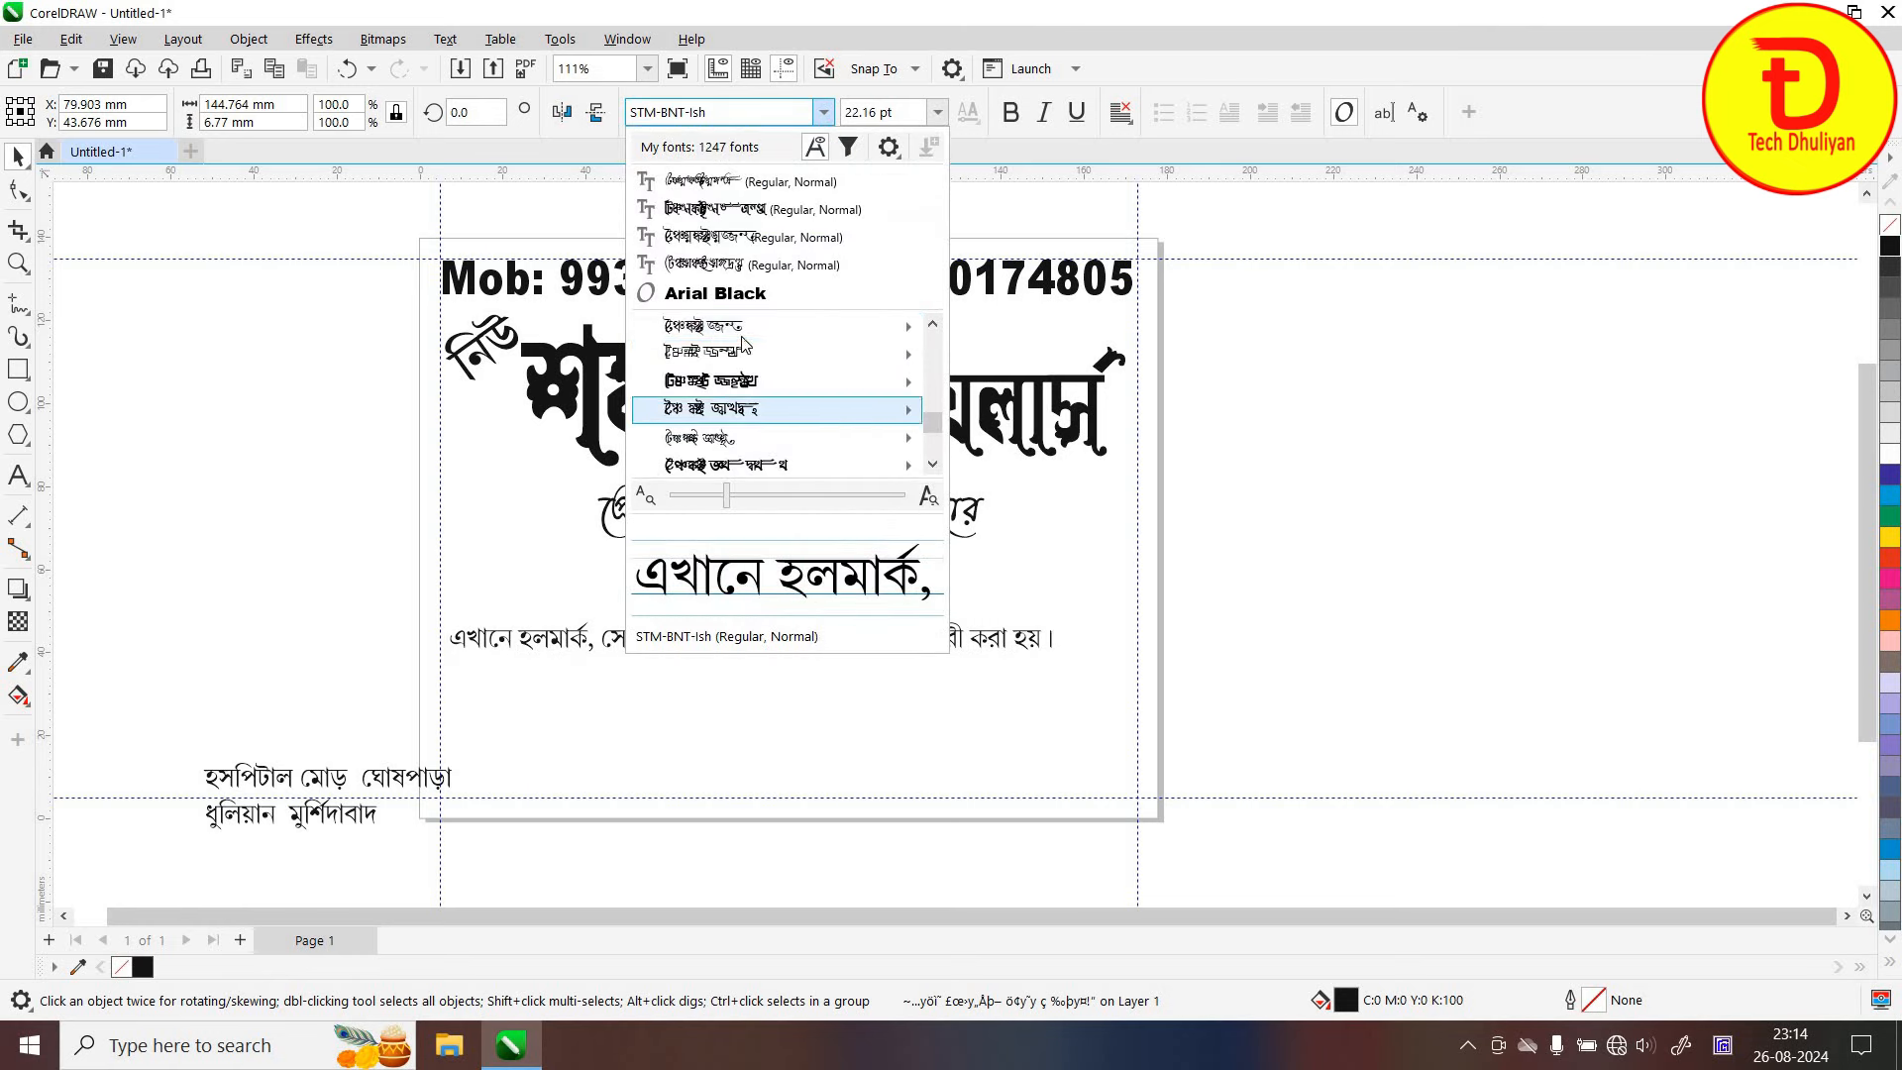
{"action": "left_click", "coordinate": [1020, 358]}
{"action": "left_click", "coordinate": [867, 639]}
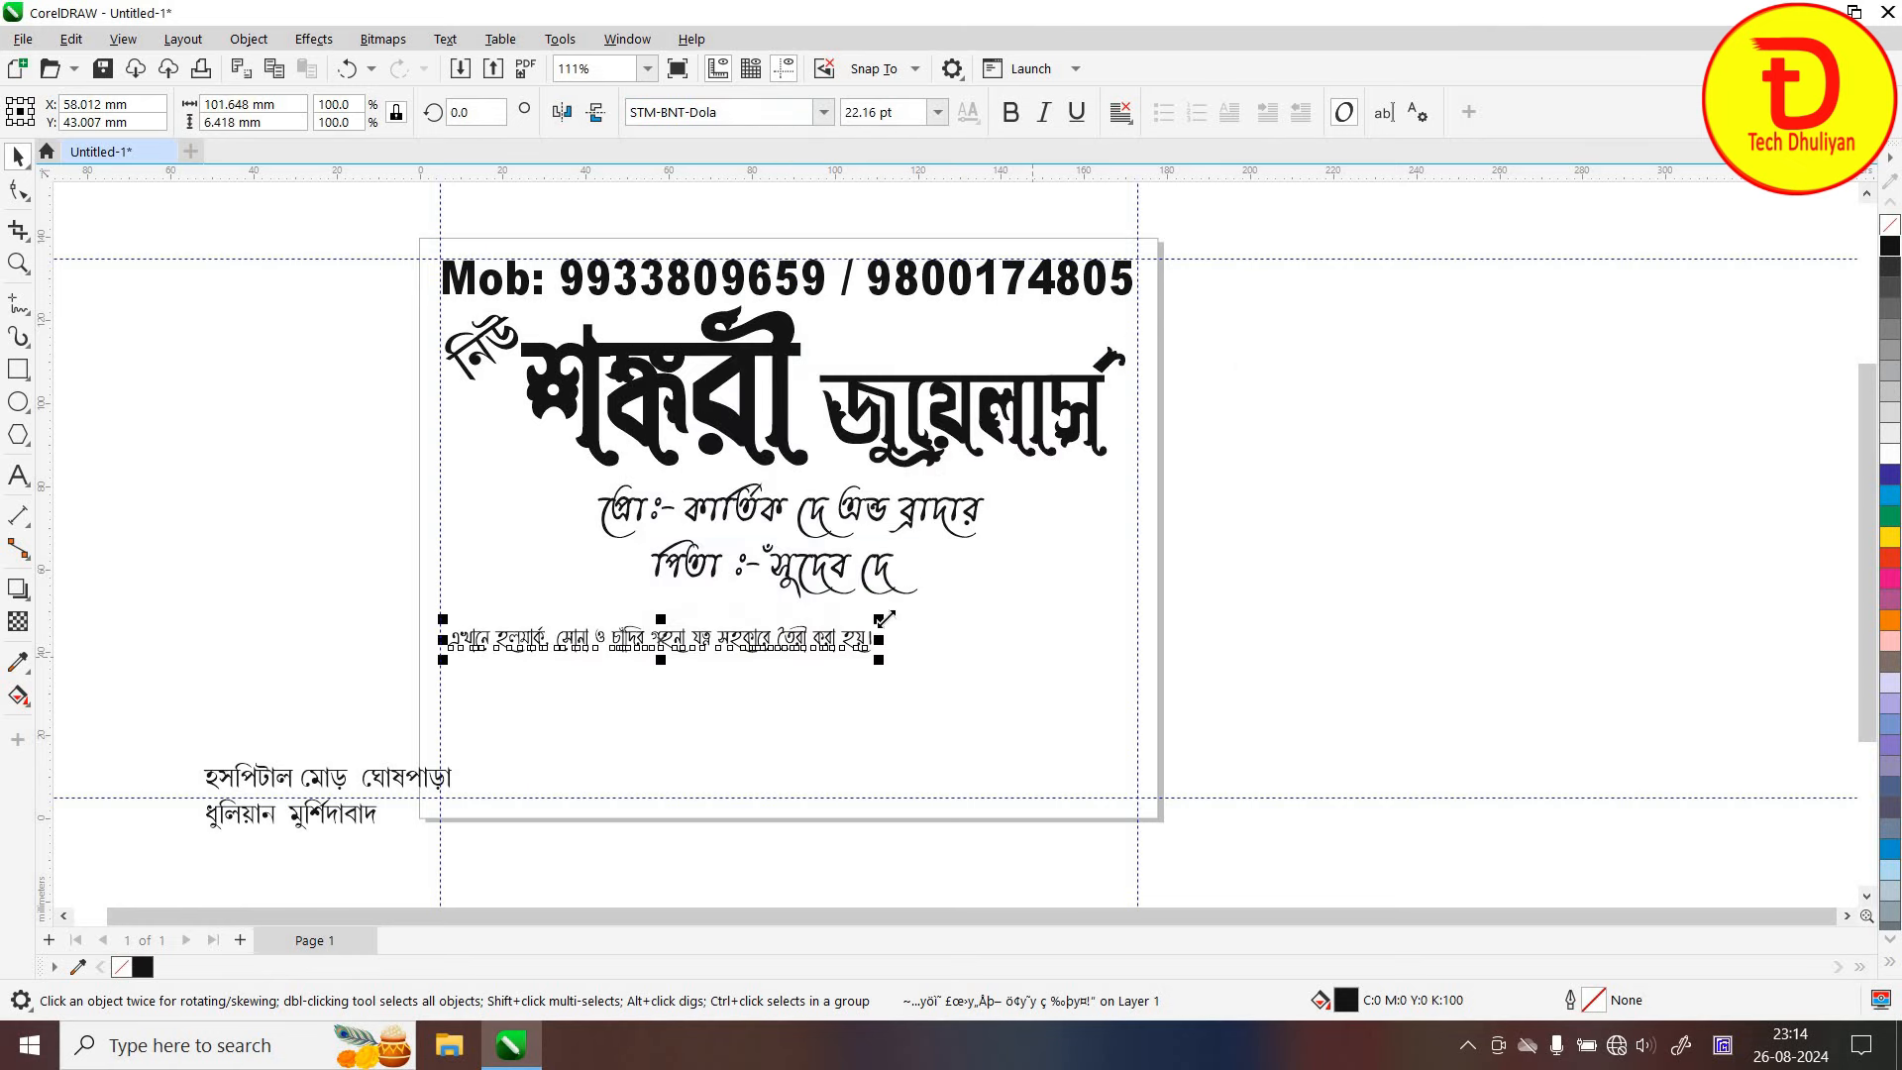
{"action": "left_click_drag", "start_coordinate": [881, 616], "coordinate": [1139, 599]}
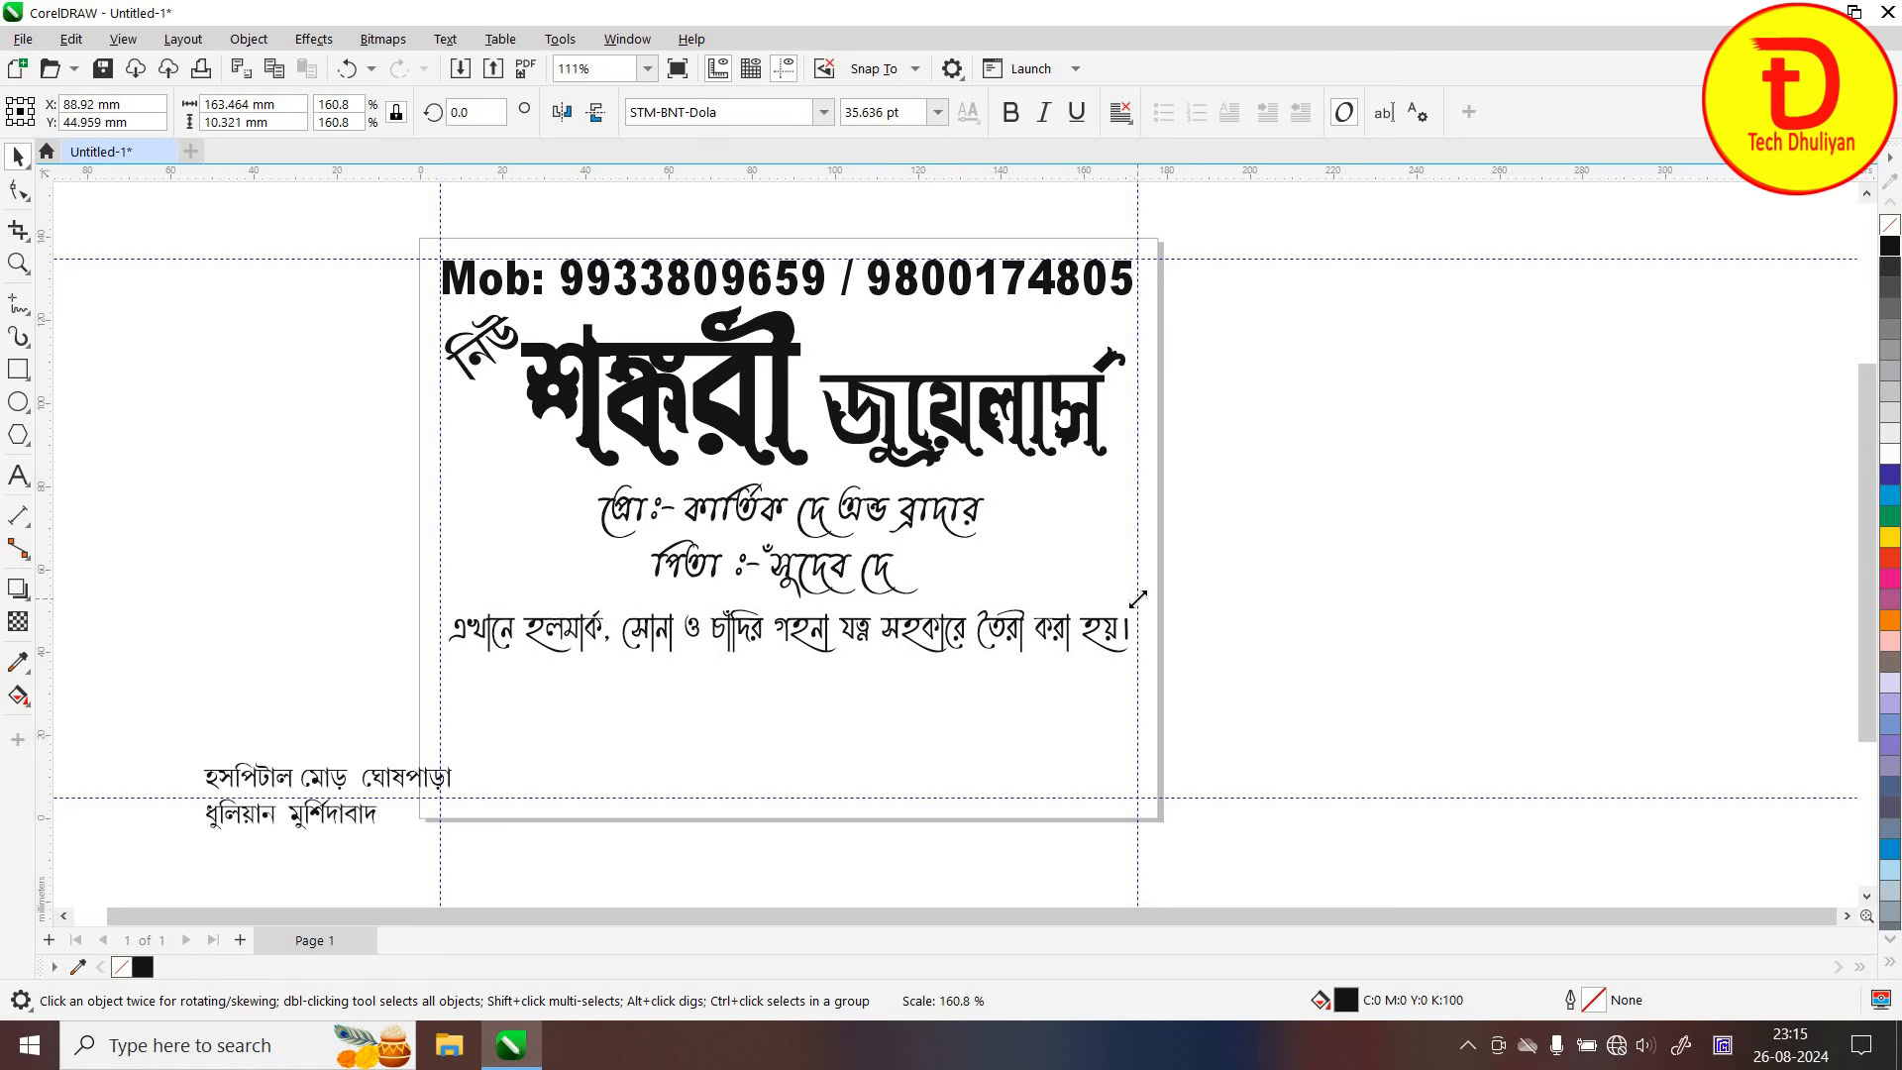
{"action": "left_click", "coordinate": [1202, 622]}
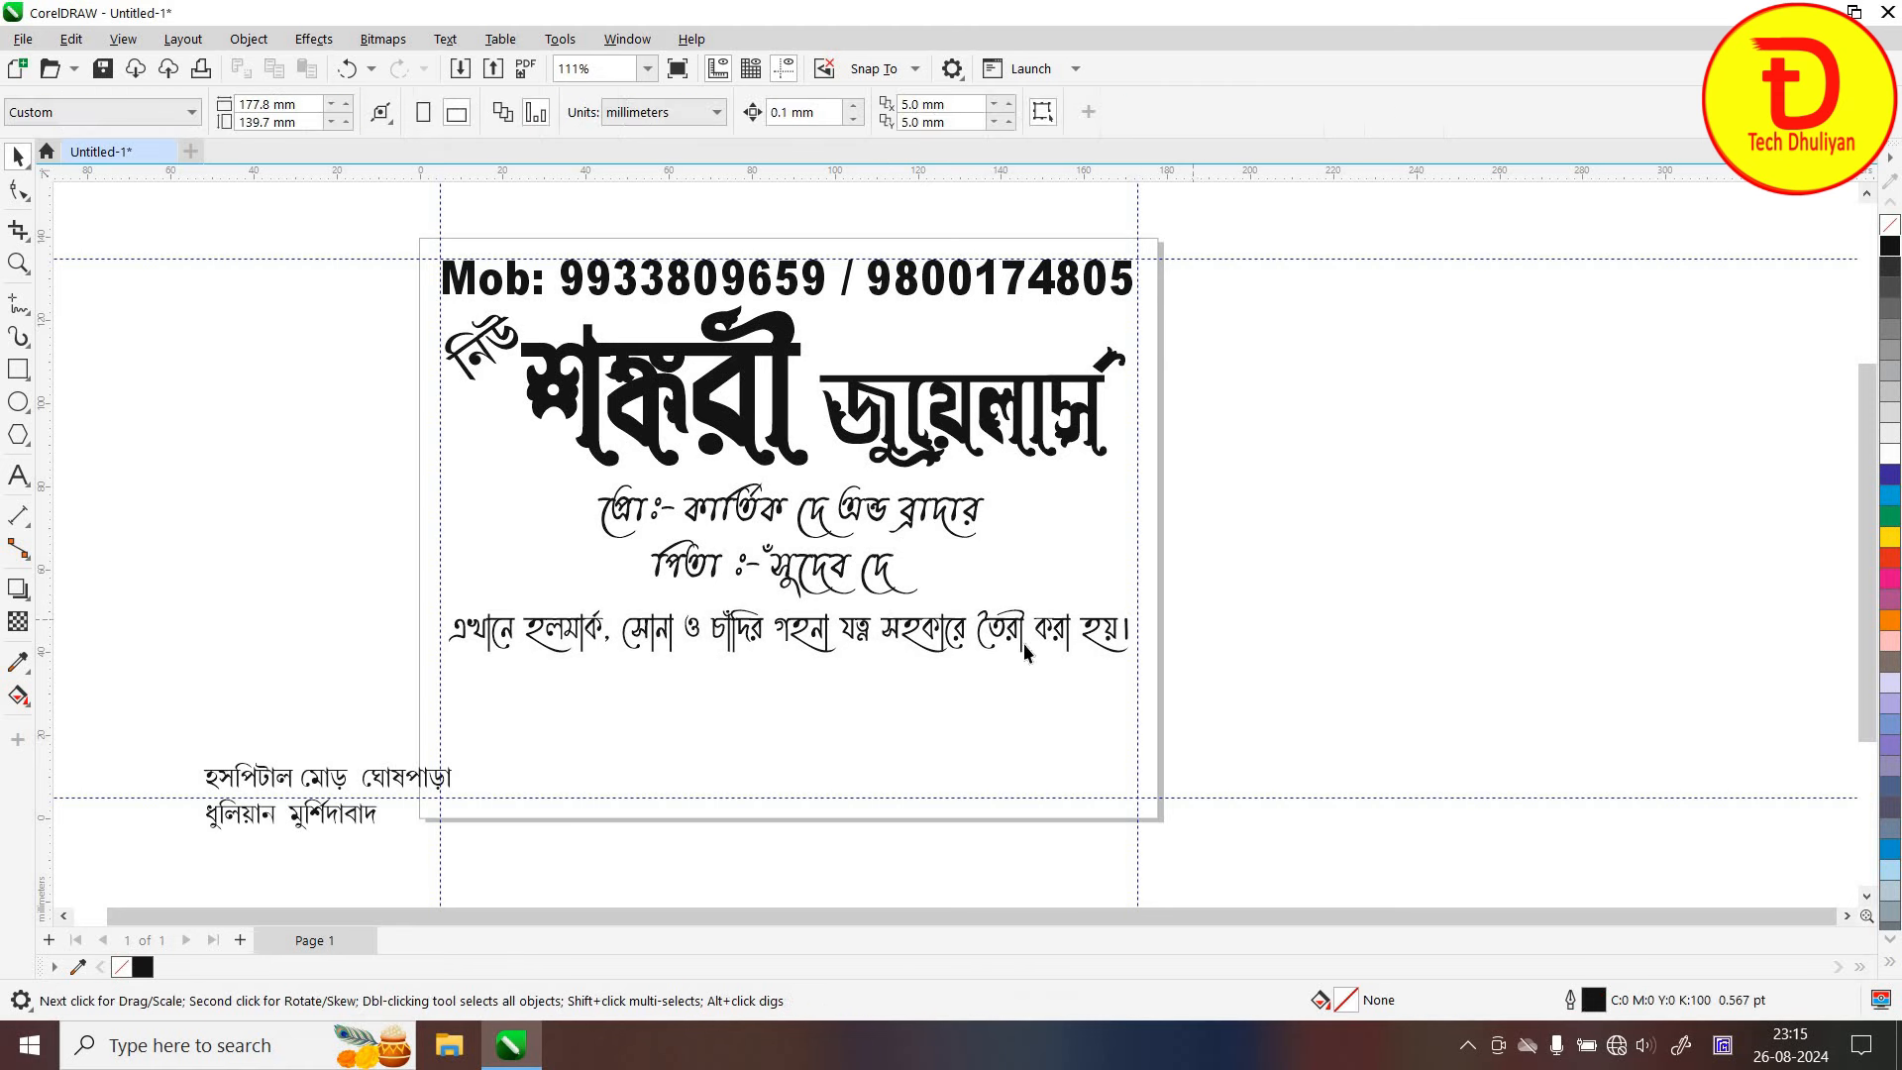
{"action": "left_click_drag", "start_coordinate": [997, 645], "coordinate": [1004, 668]}
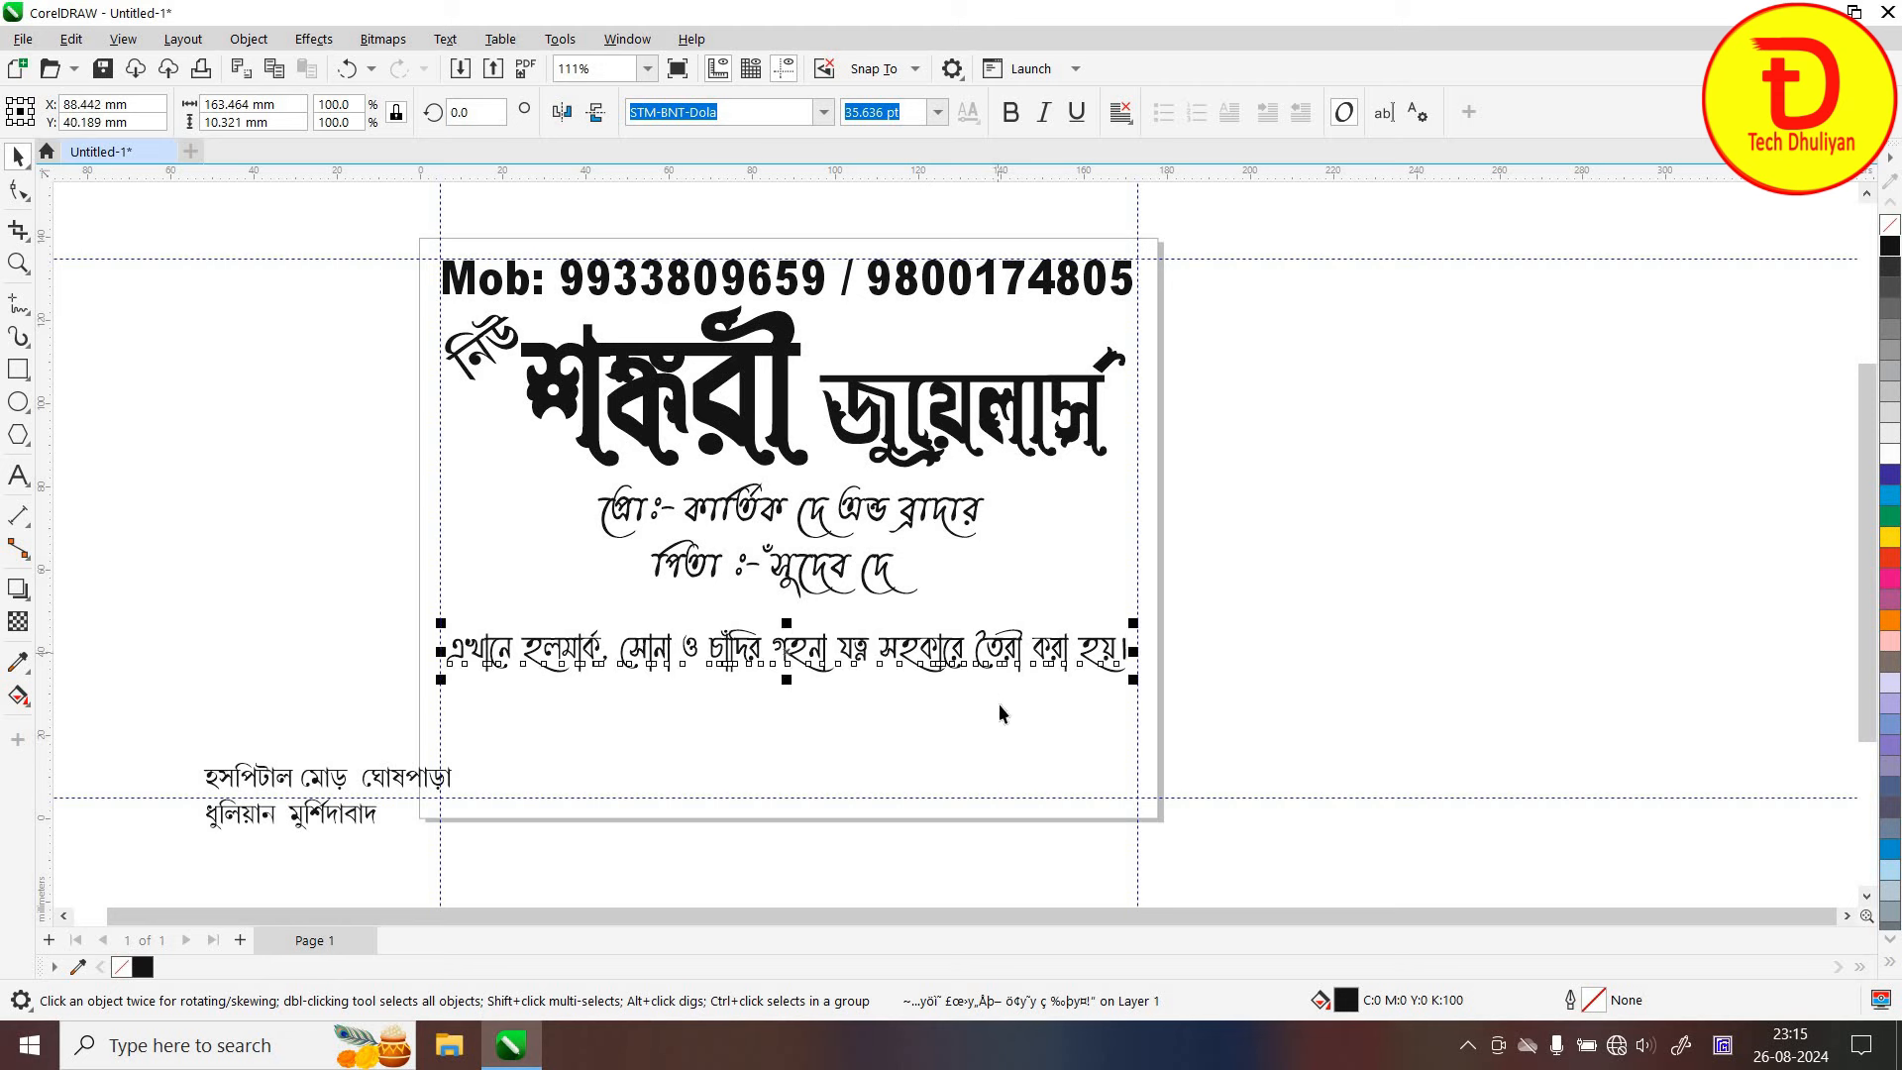
{"action": "left_click", "coordinate": [553, 662]}
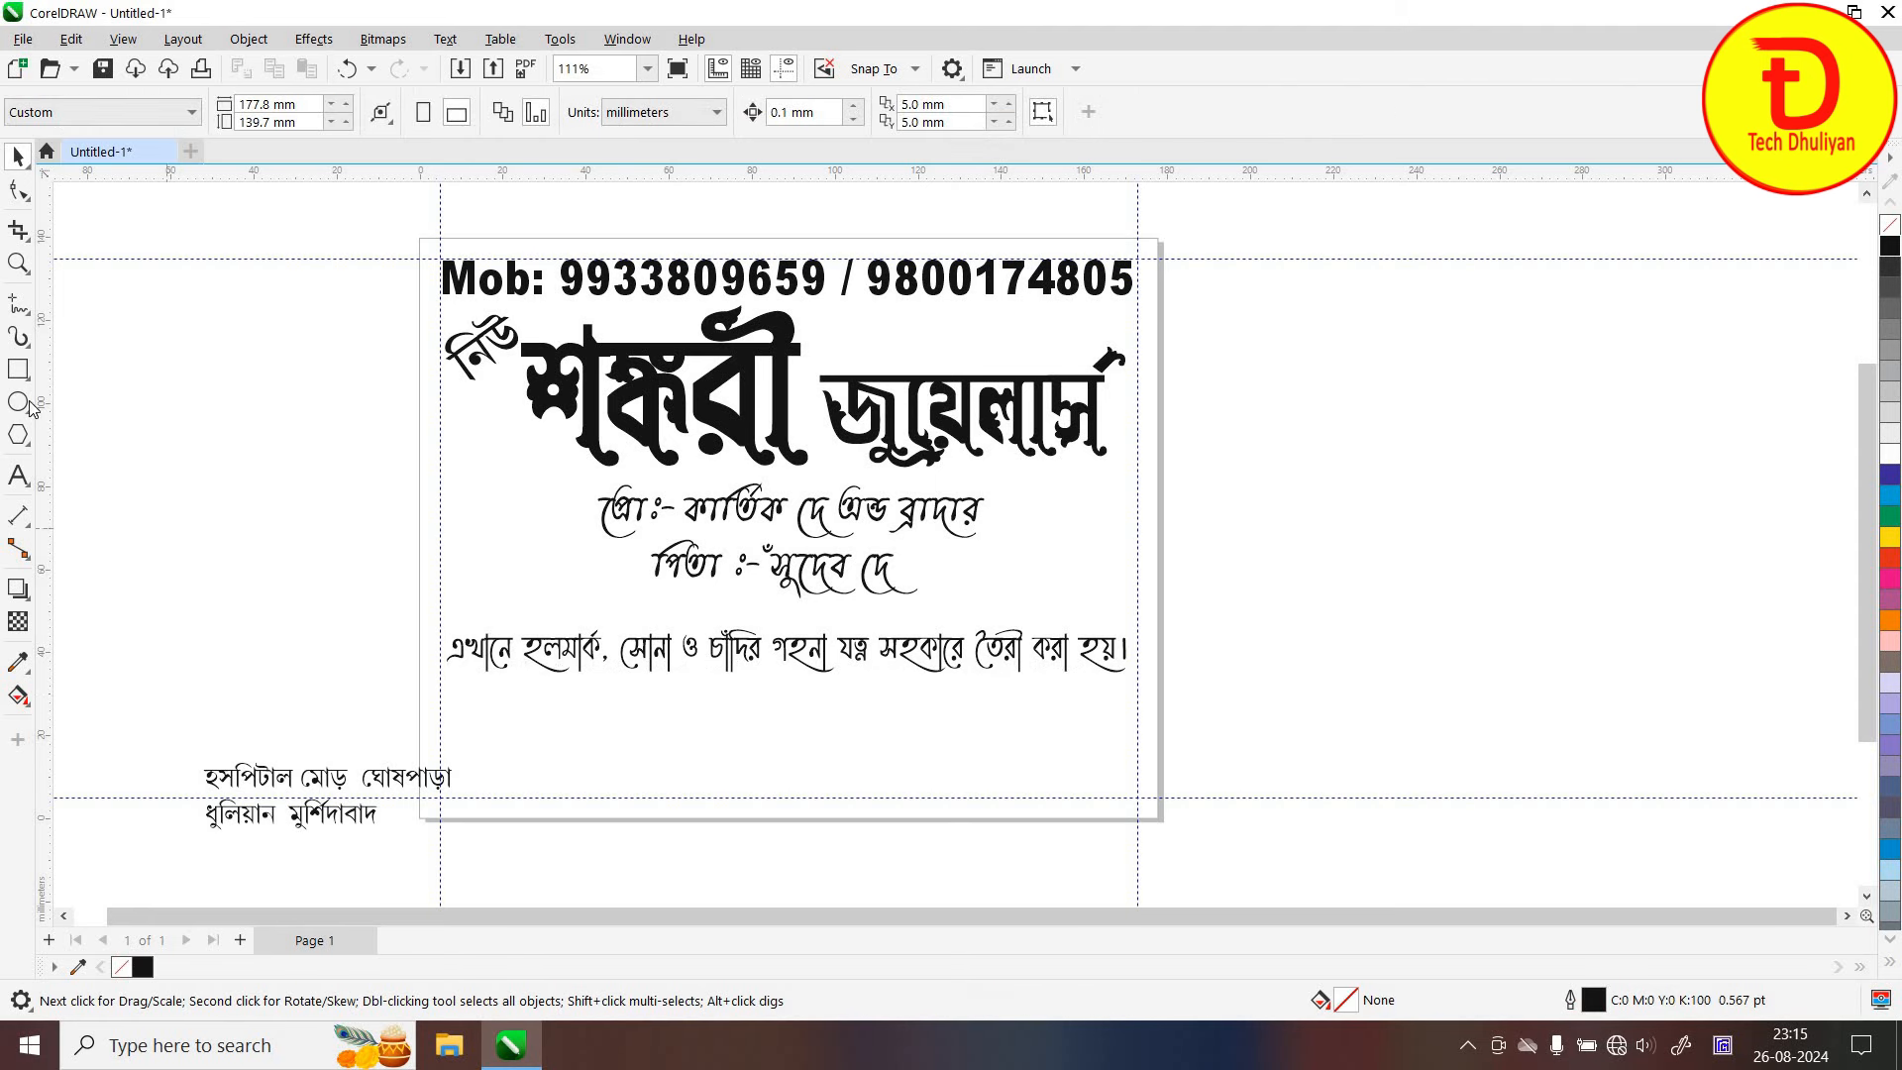
Draw a black-filled rectangle bar behind the hallmark sentence across the card
{"action": "left_click", "coordinate": [18, 369]}
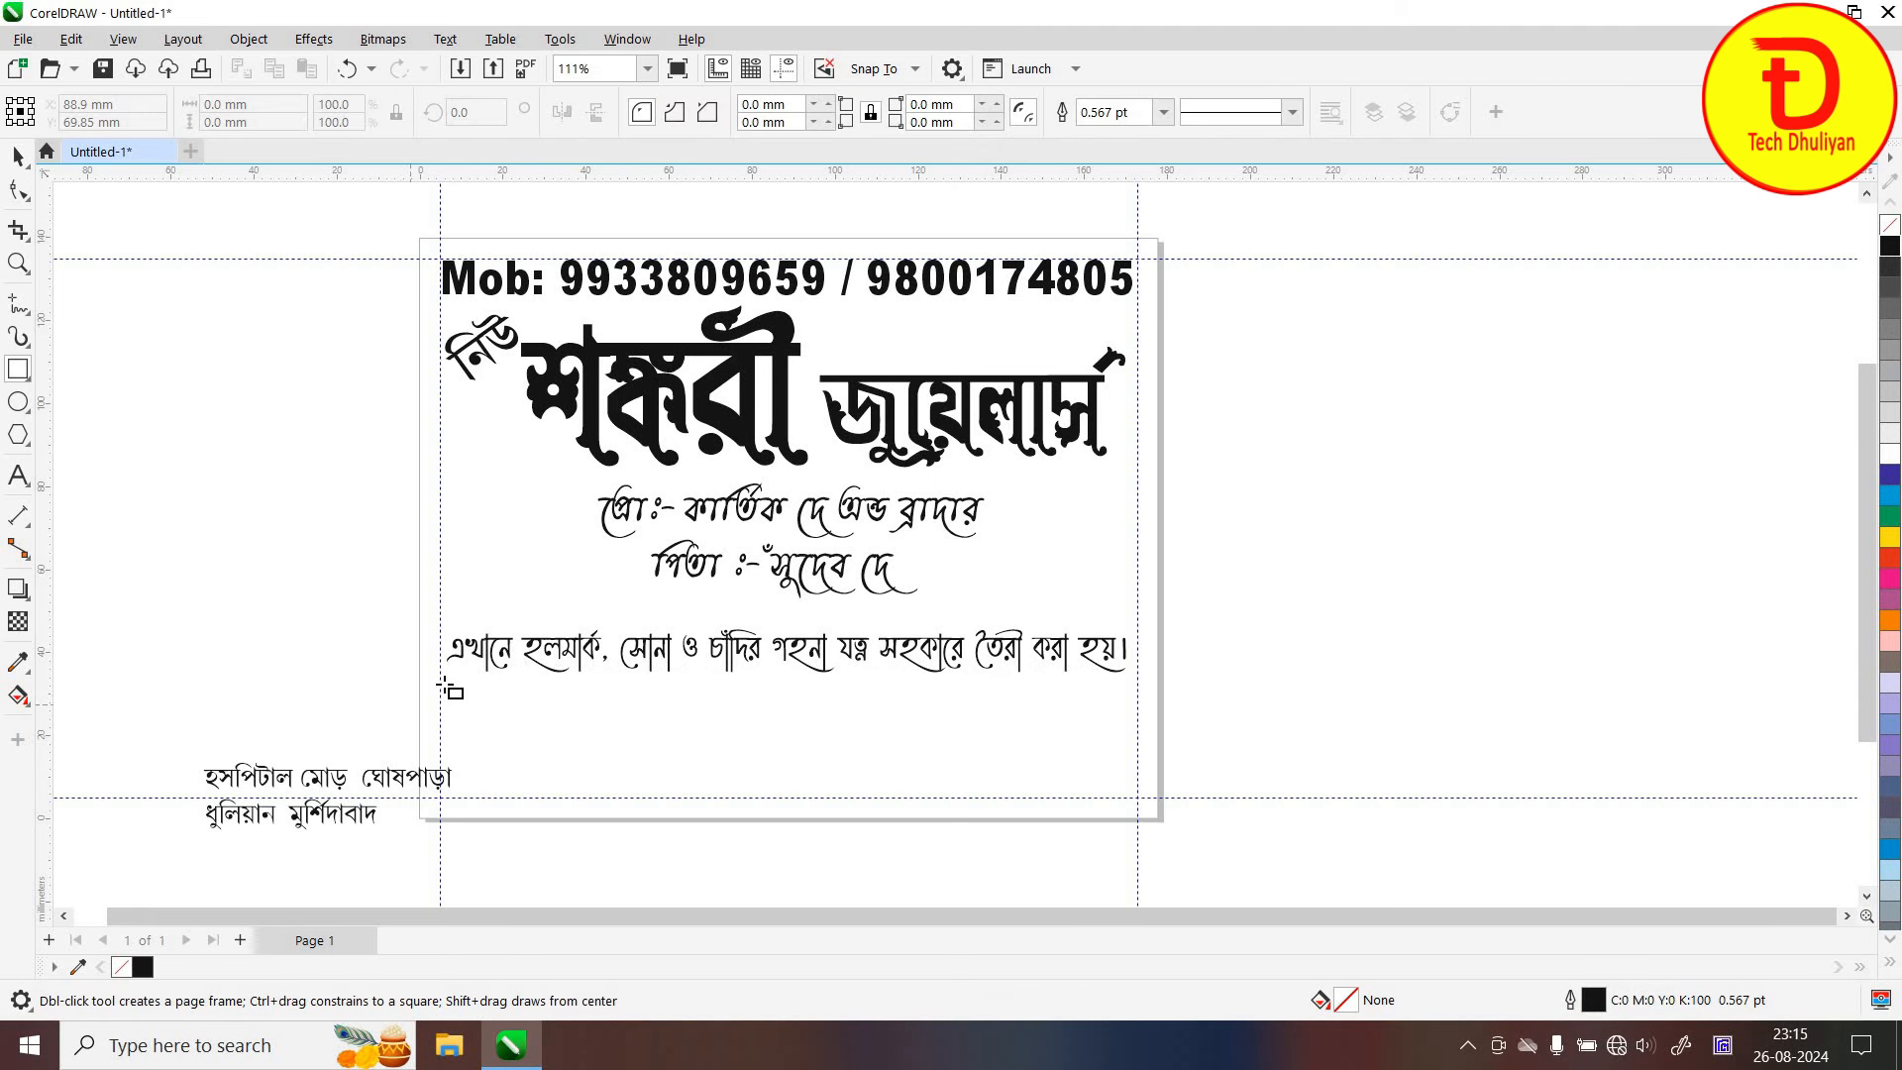
{"action": "left_click_drag", "start_coordinate": [437, 681], "coordinate": [1139, 621]}
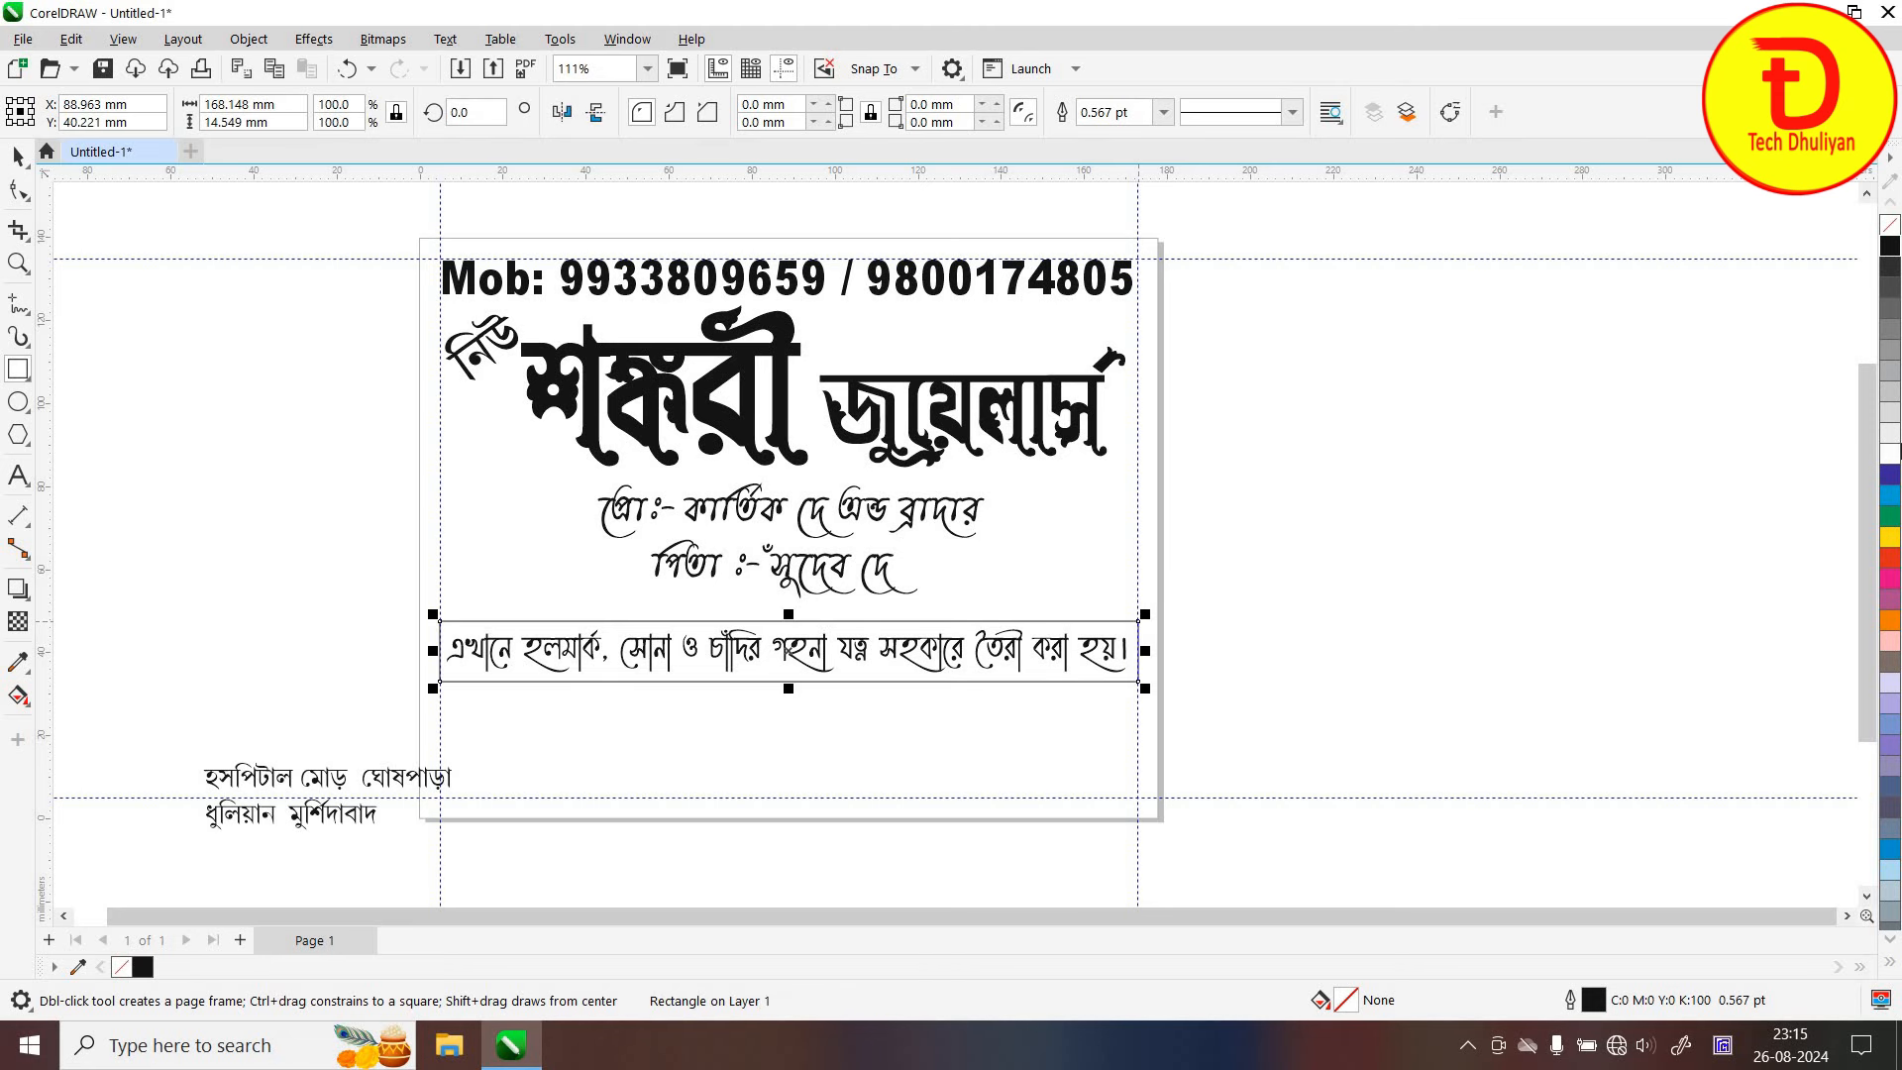
{"action": "left_click", "coordinate": [1889, 248]}
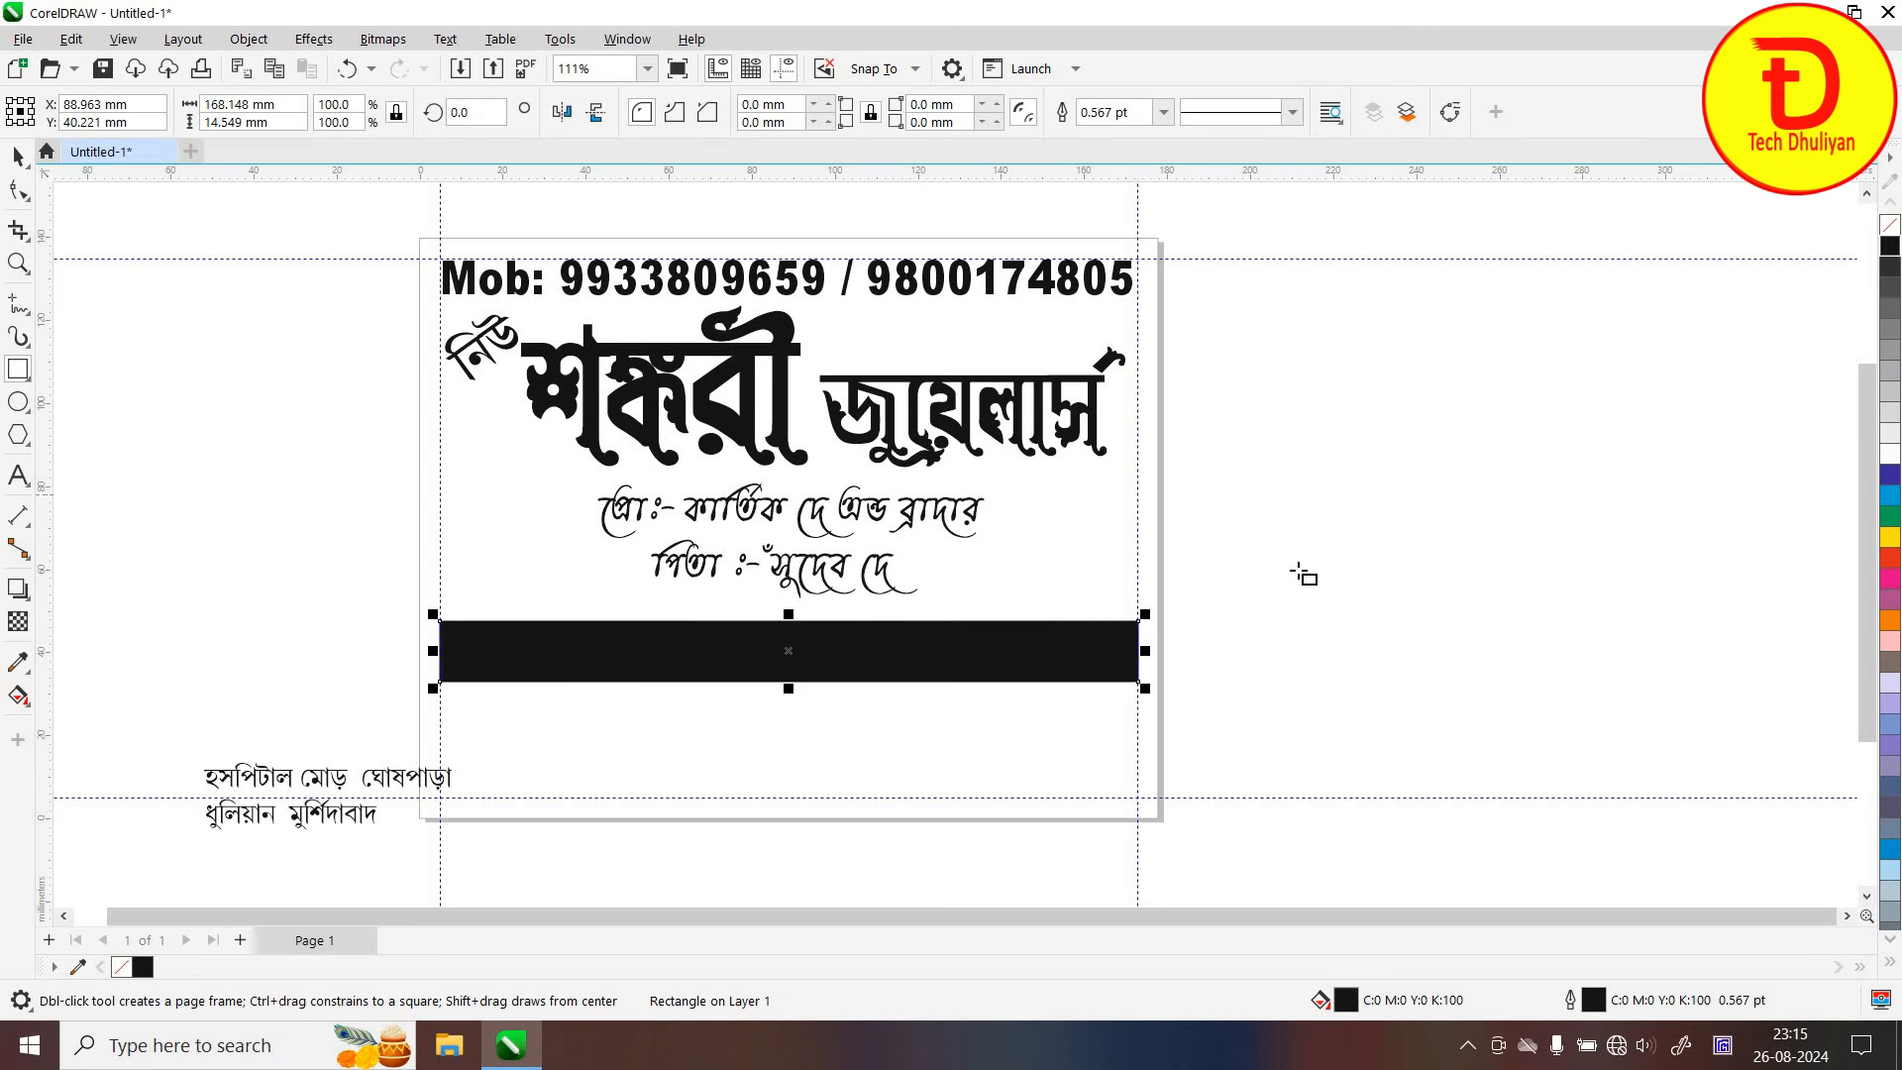
{"action": "key", "text": "space"}
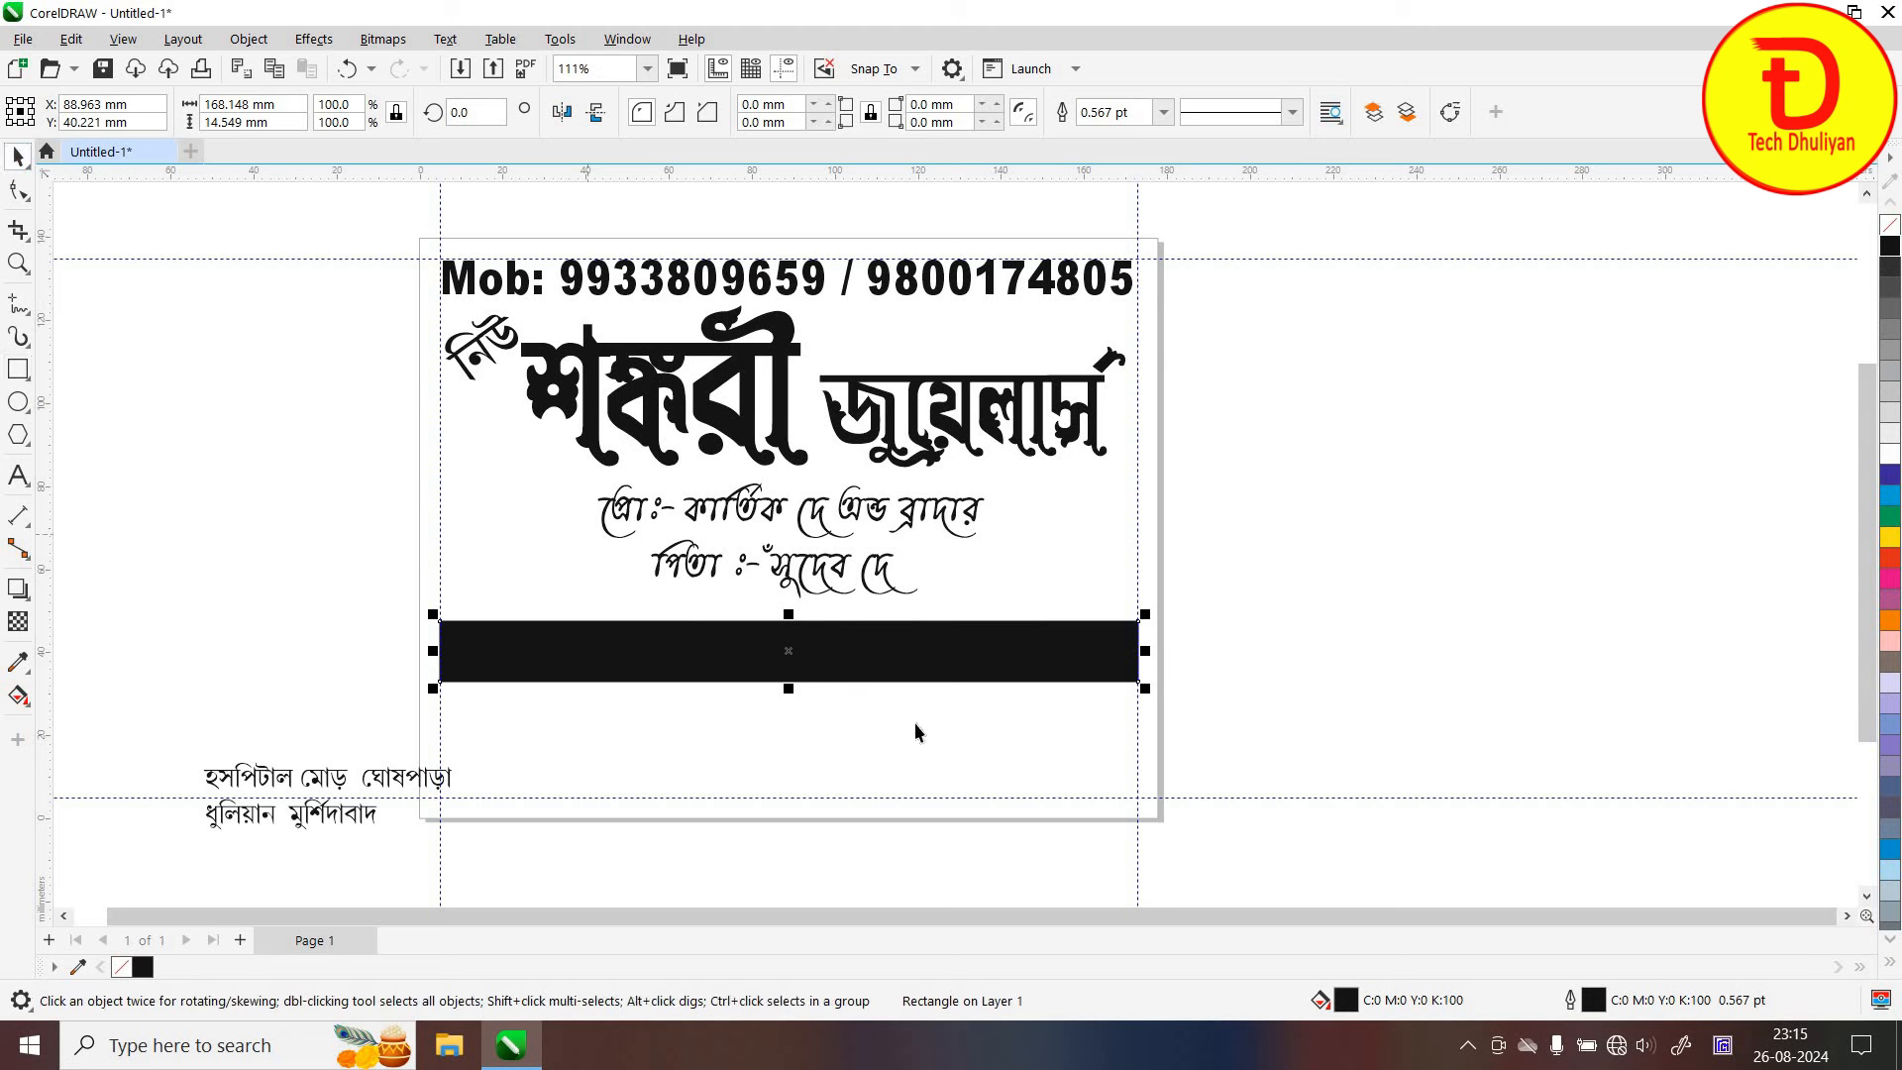
{"action": "key", "text": "ctrl+v"}
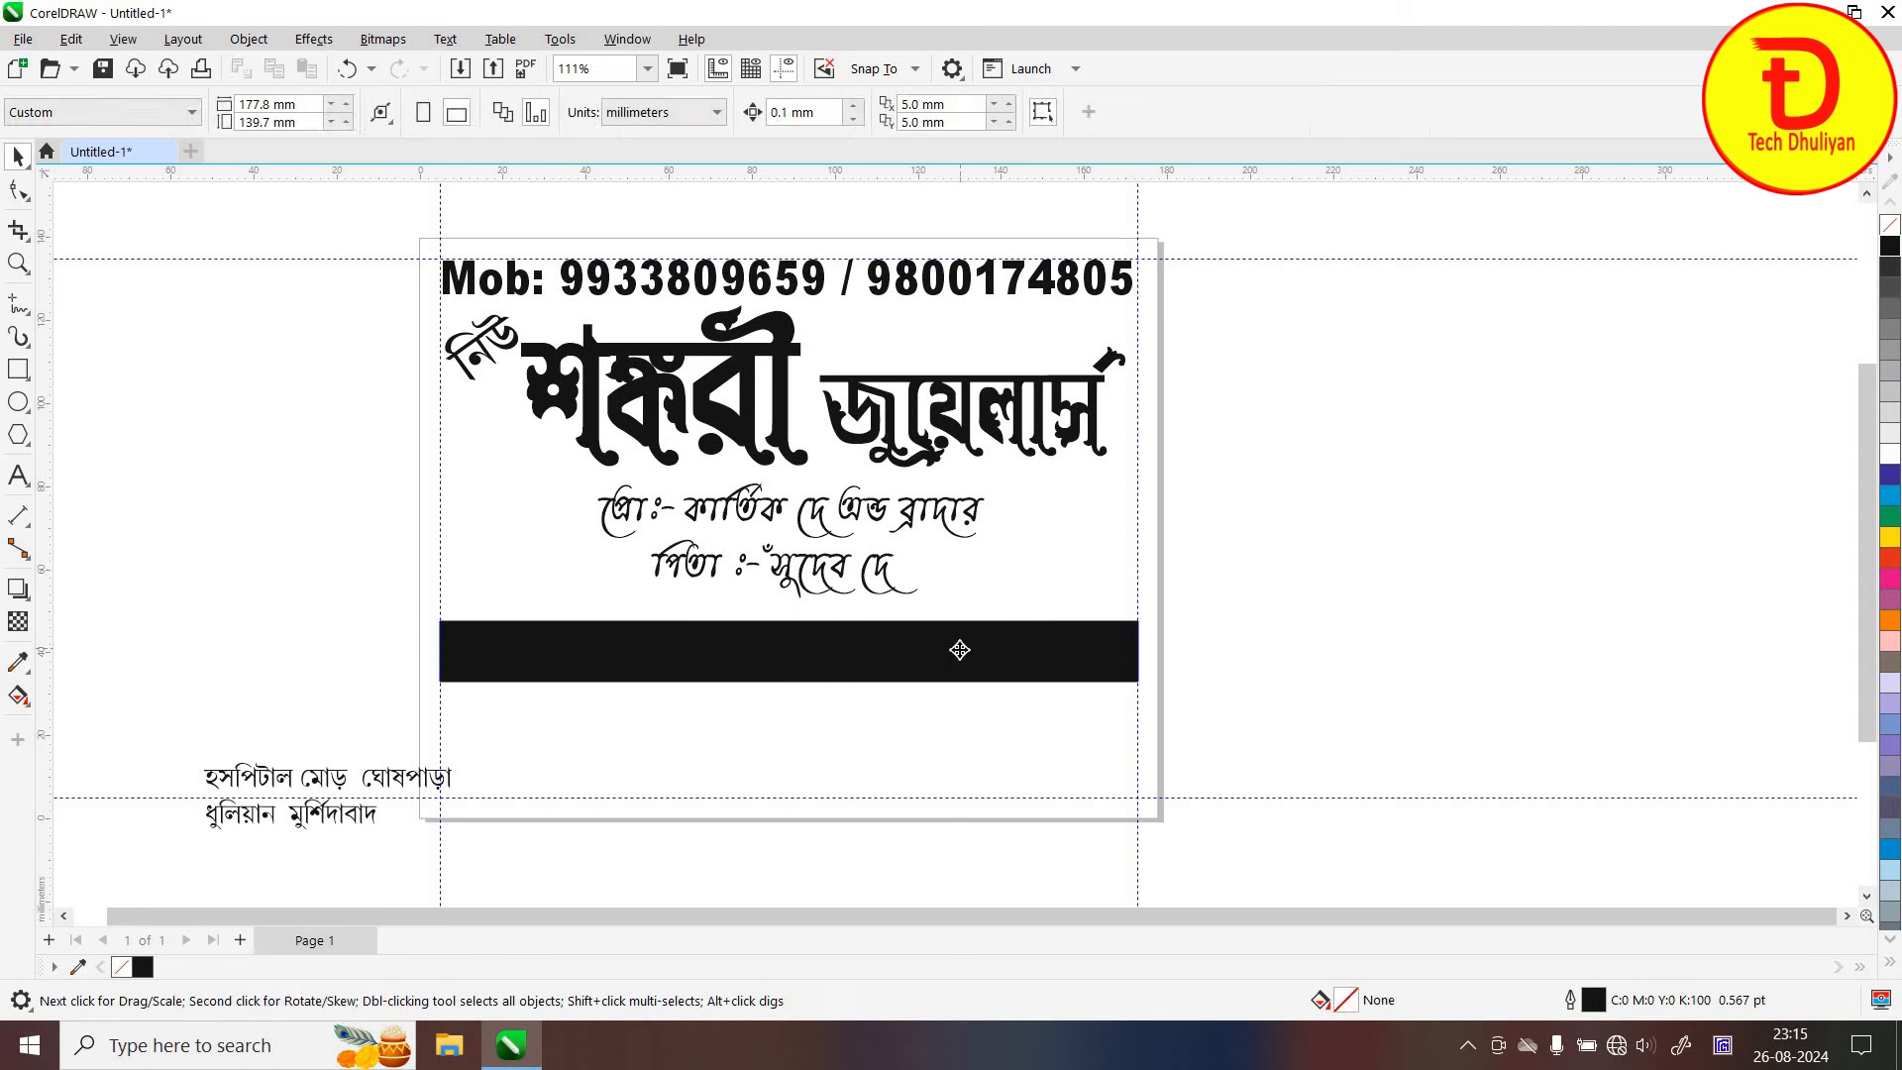
Make the hallmark sentence white and bold
{"action": "left_click", "coordinate": [1893, 455]}
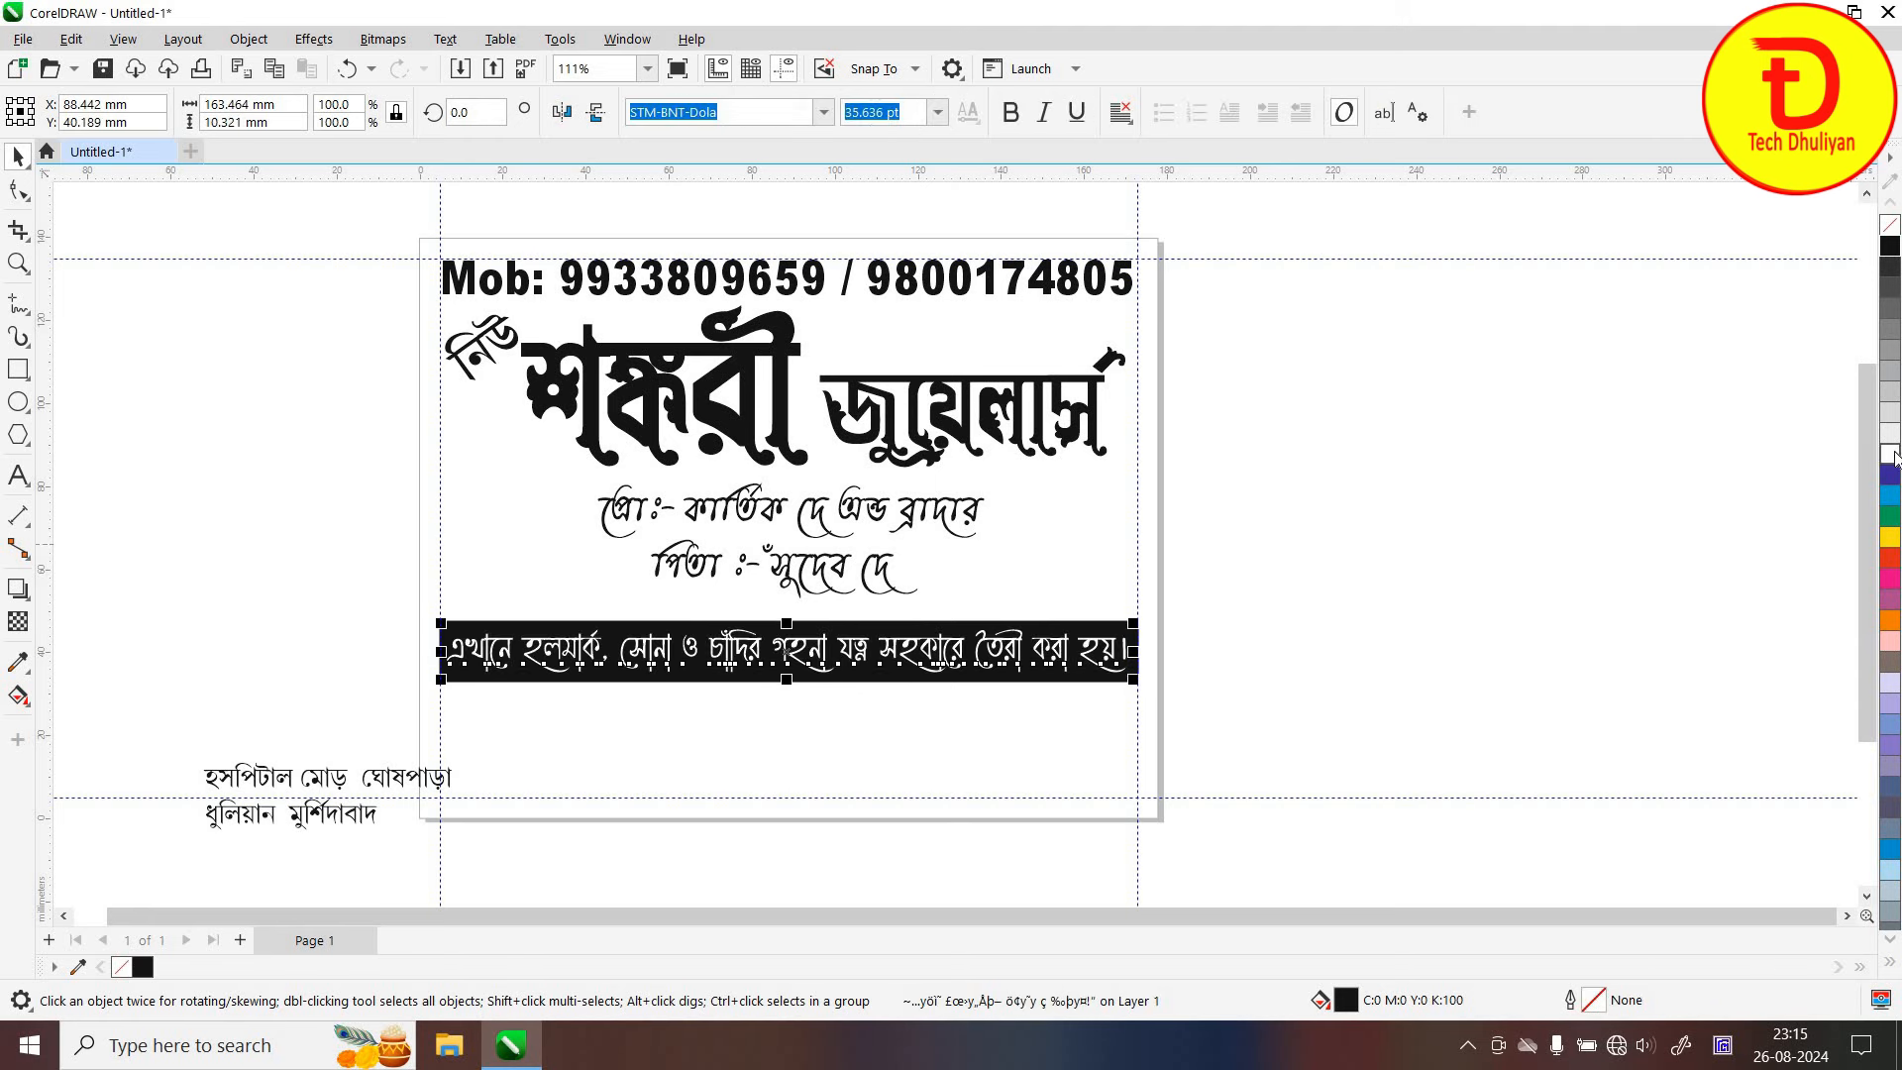
{"action": "left_click", "coordinate": [1010, 113]}
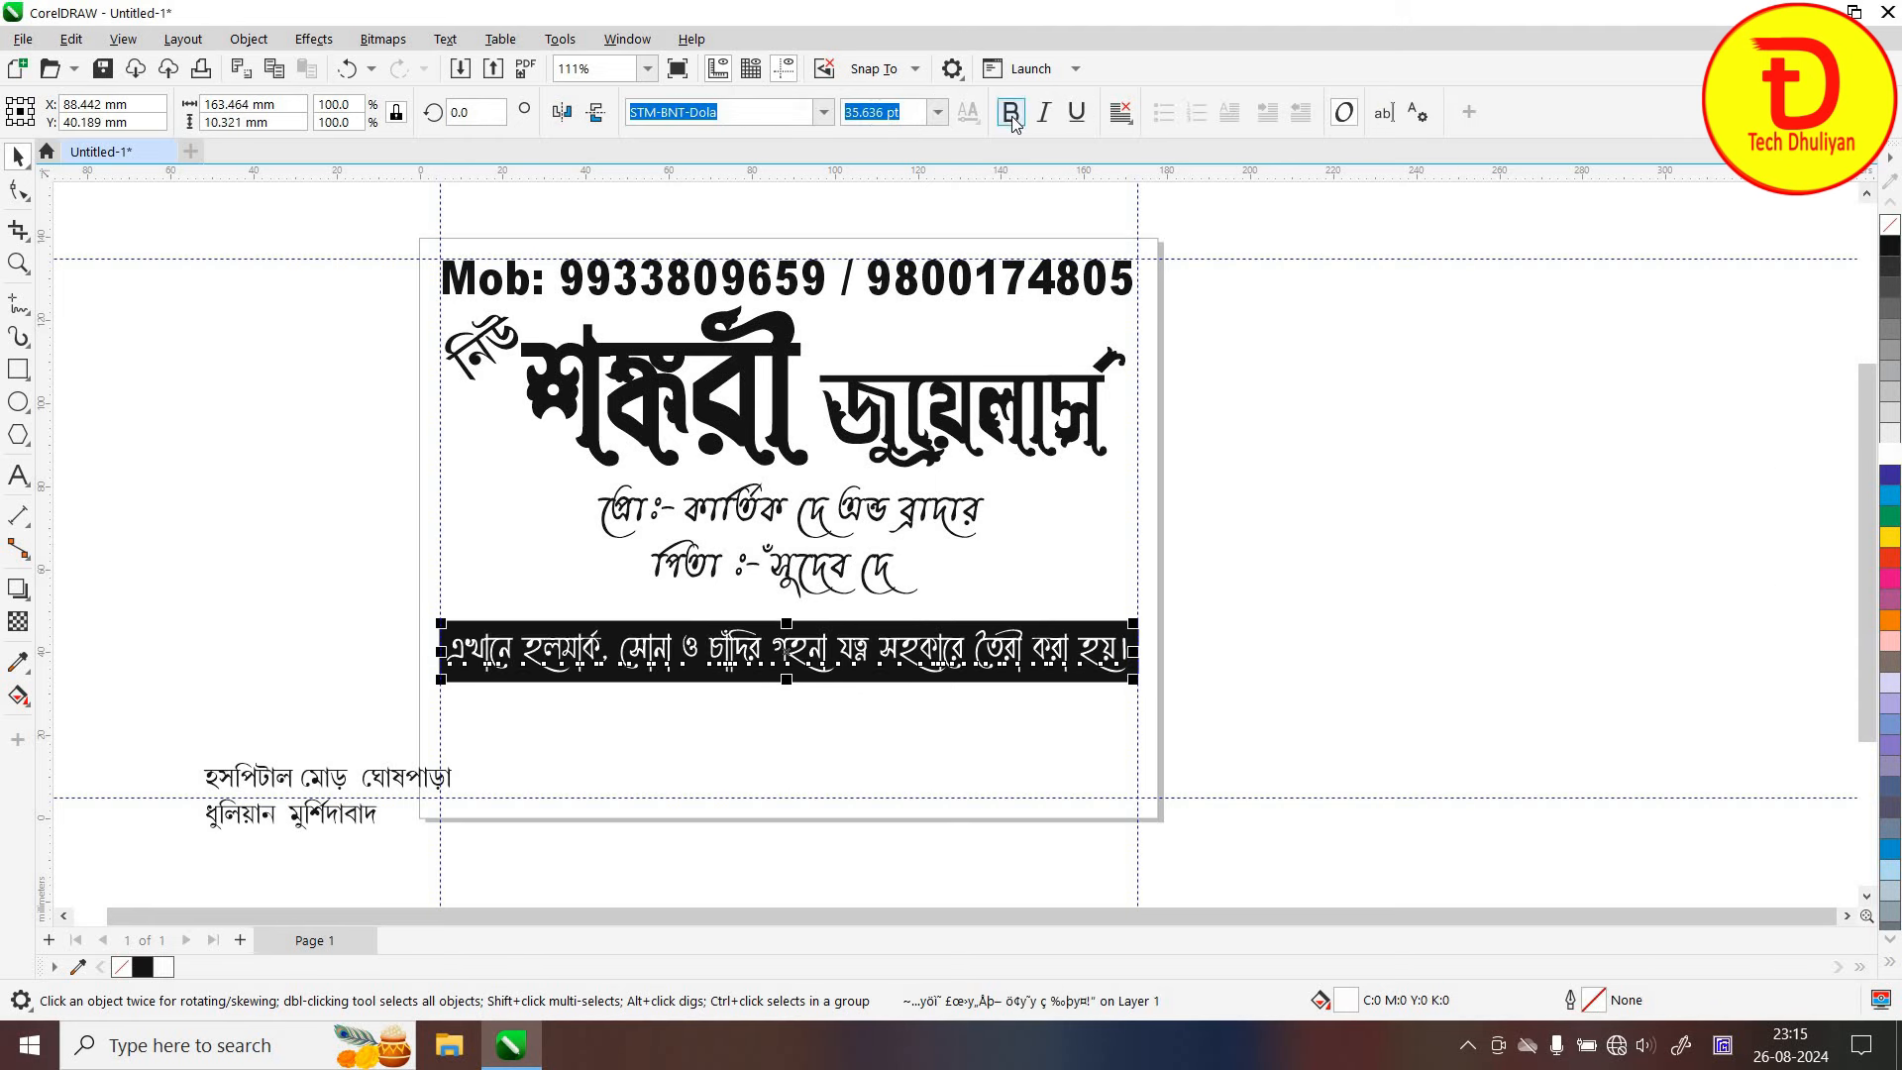
{"action": "left_click", "coordinate": [1274, 662]}
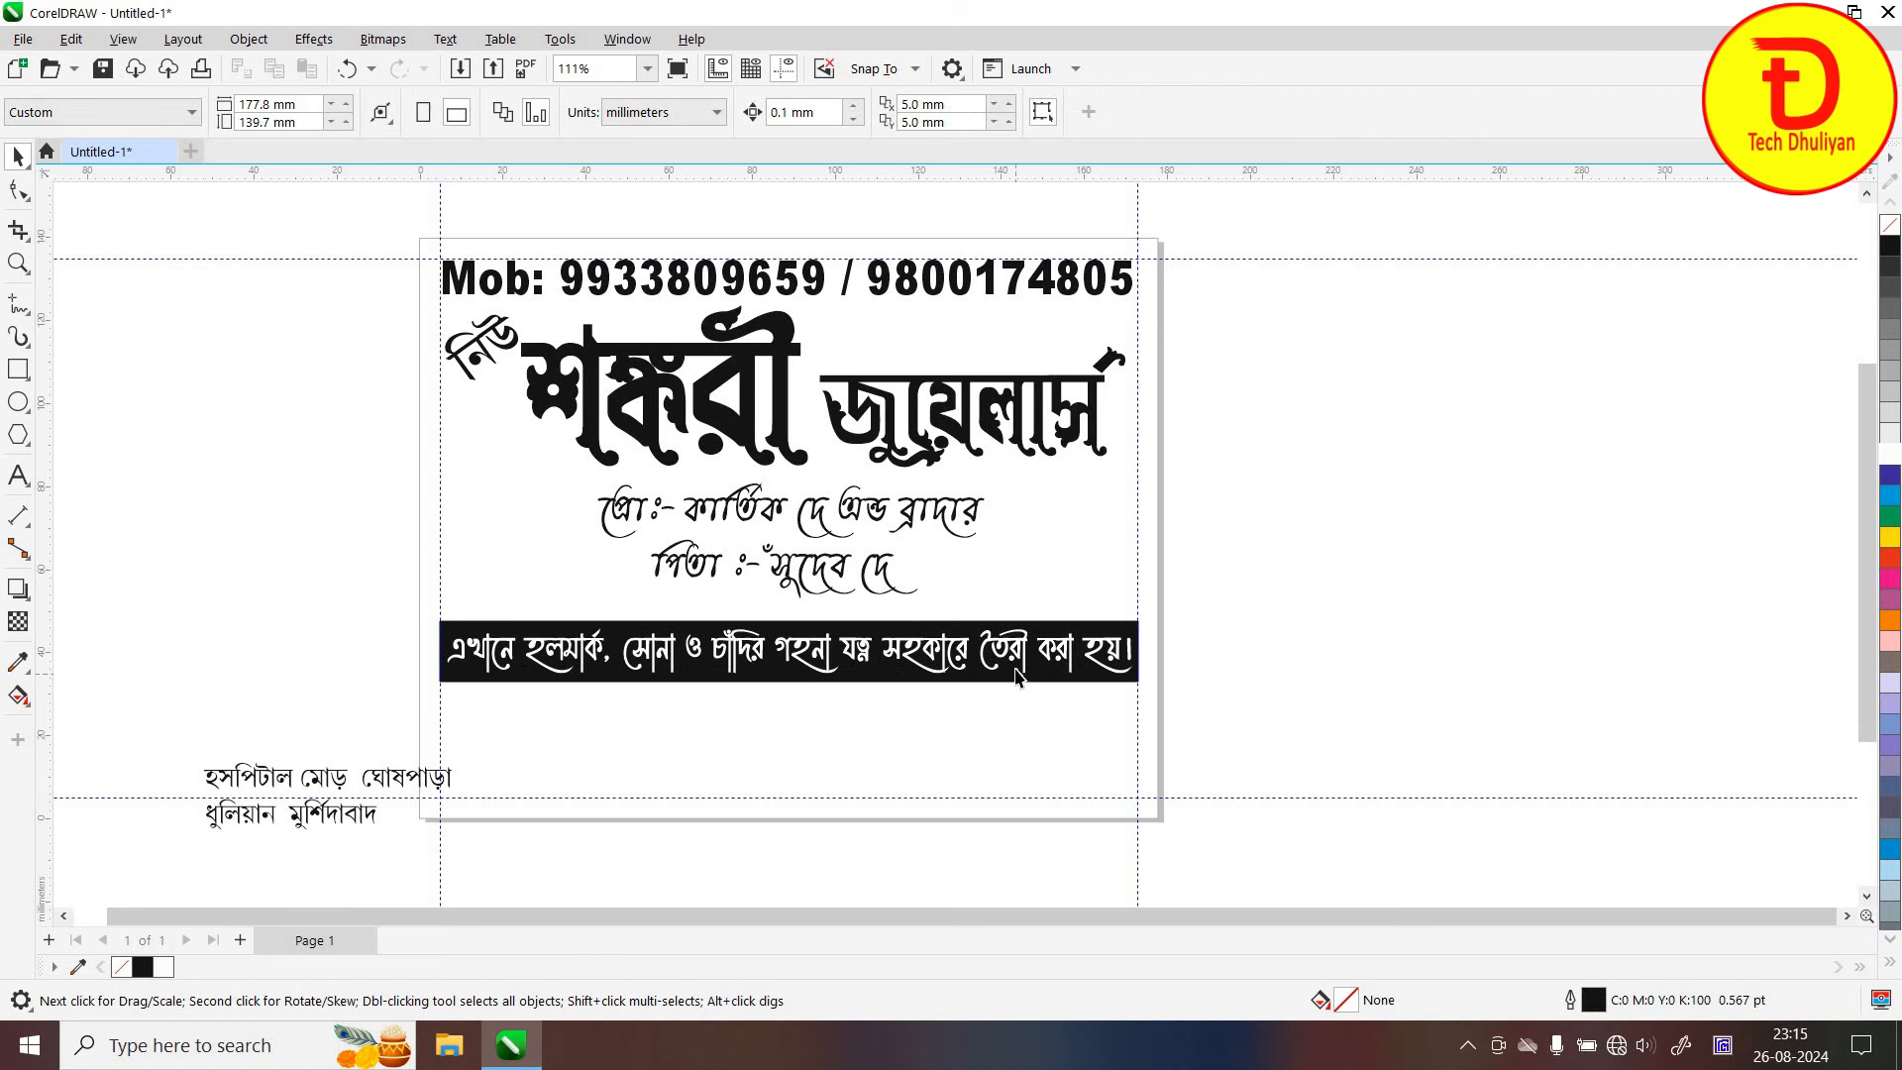
Move both address lines under the black bar, enlarge and centre them, and make them bold
{"action": "left_click", "coordinate": [269, 777]}
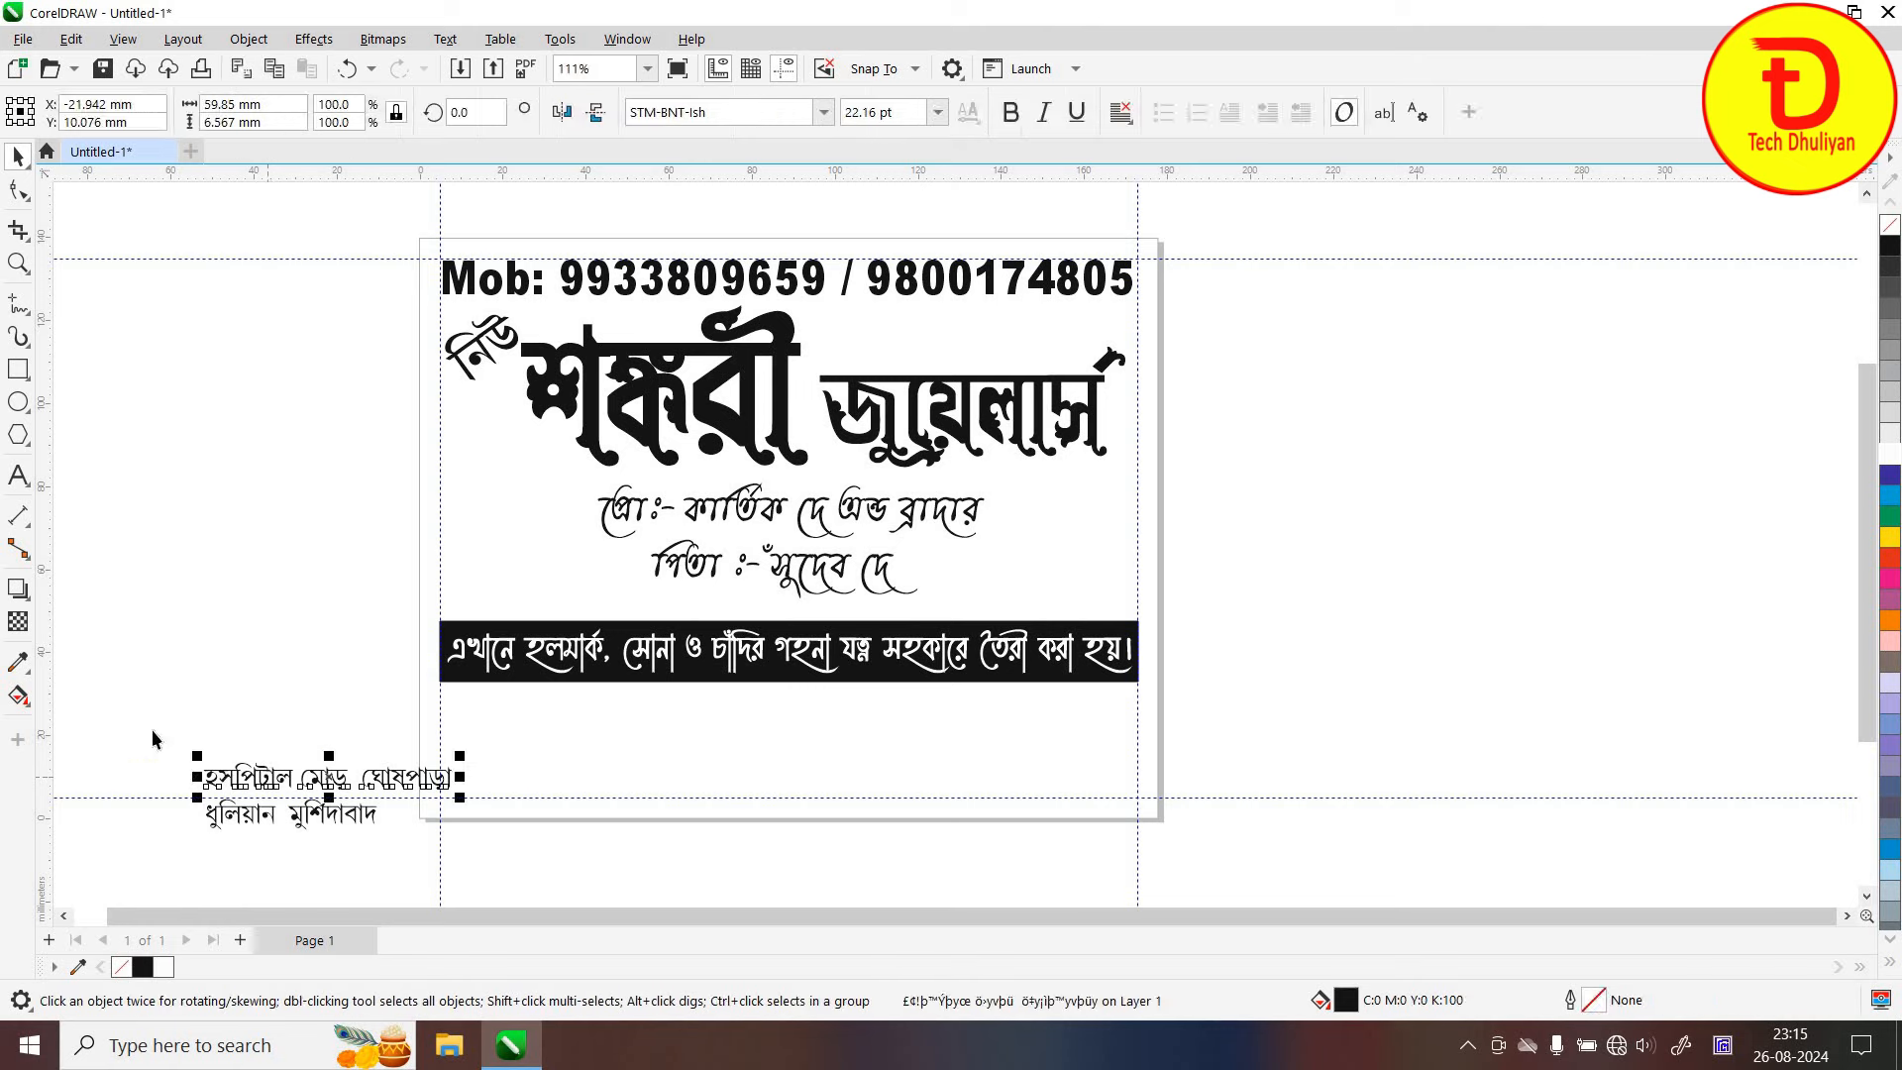
{"action": "left_click", "coordinate": [363, 814], "text": "shift"}
{"action": "left_click_drag", "start_coordinate": [356, 771], "coordinate": [818, 743]}
{"action": "left_click", "coordinate": [646, 709]}
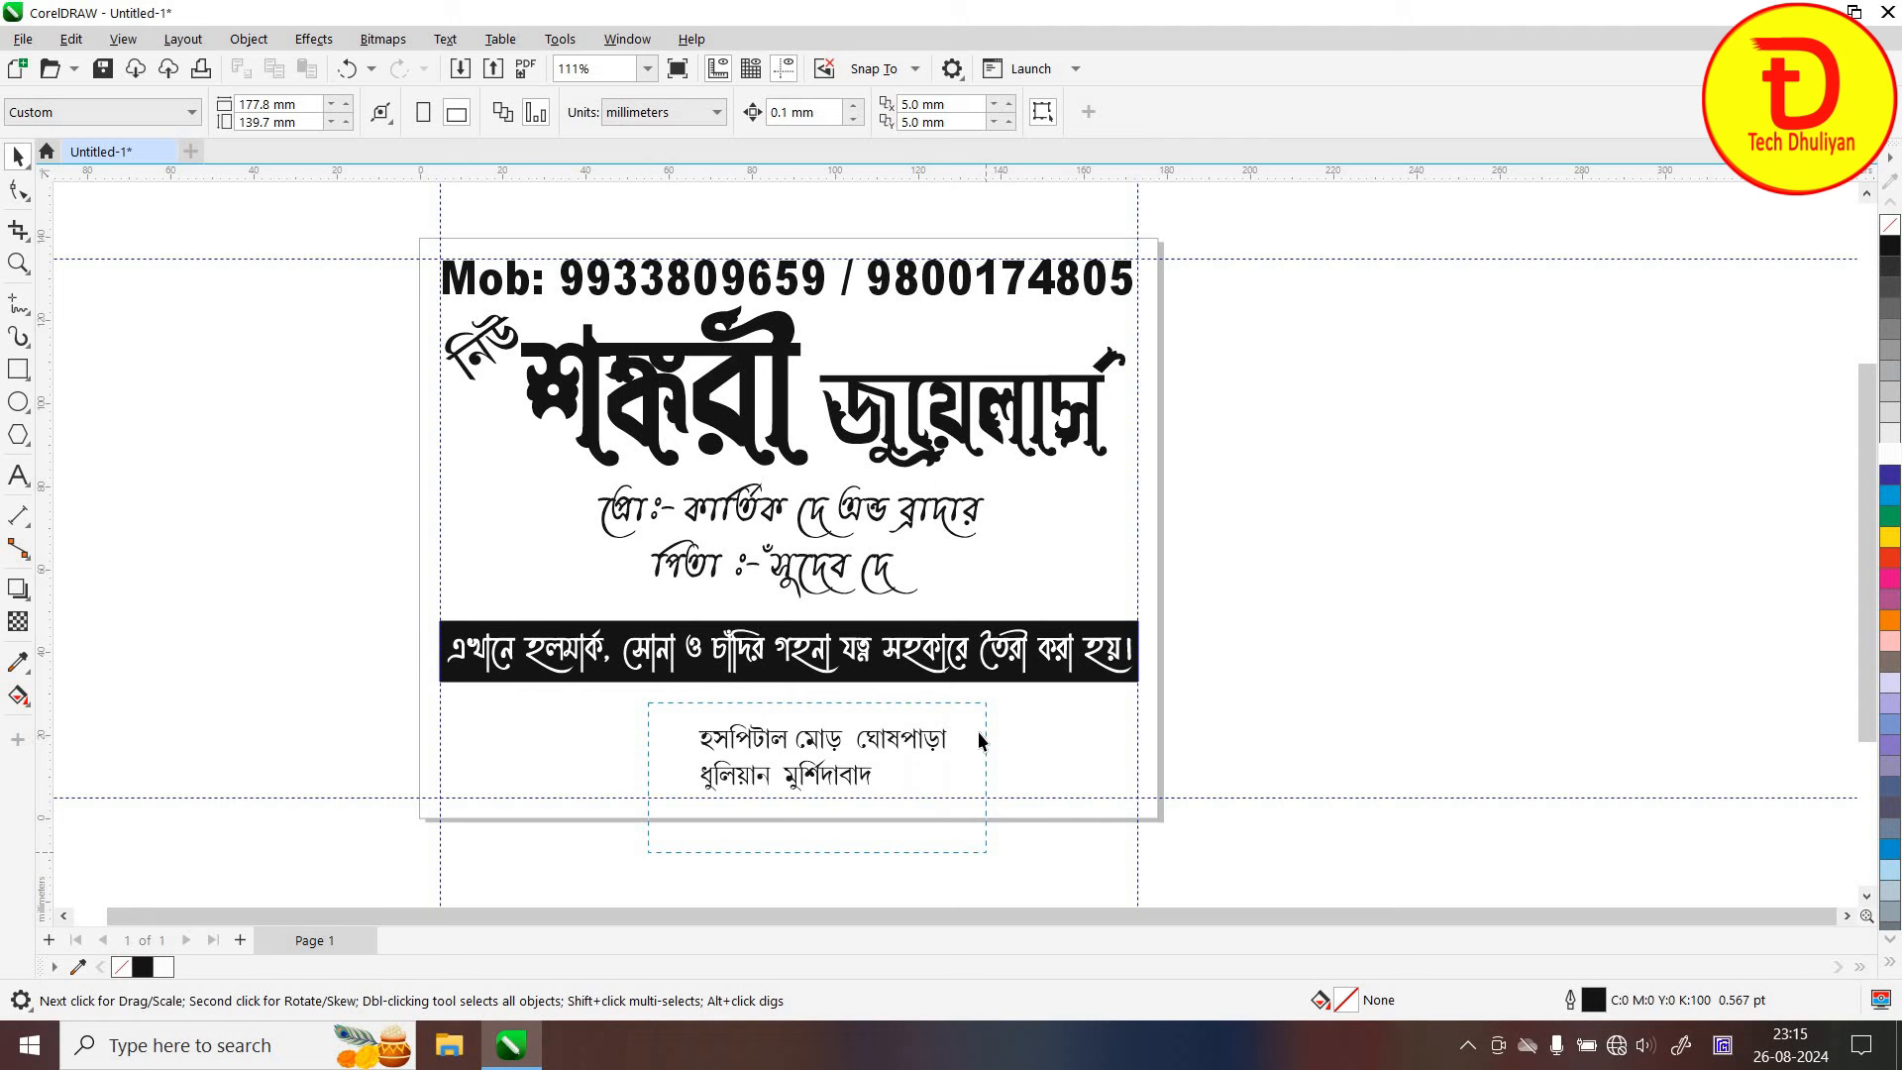
{"action": "left_click", "coordinate": [936, 738]}
{"action": "left_click_drag", "start_coordinate": [953, 720], "coordinate": [1053, 691]}
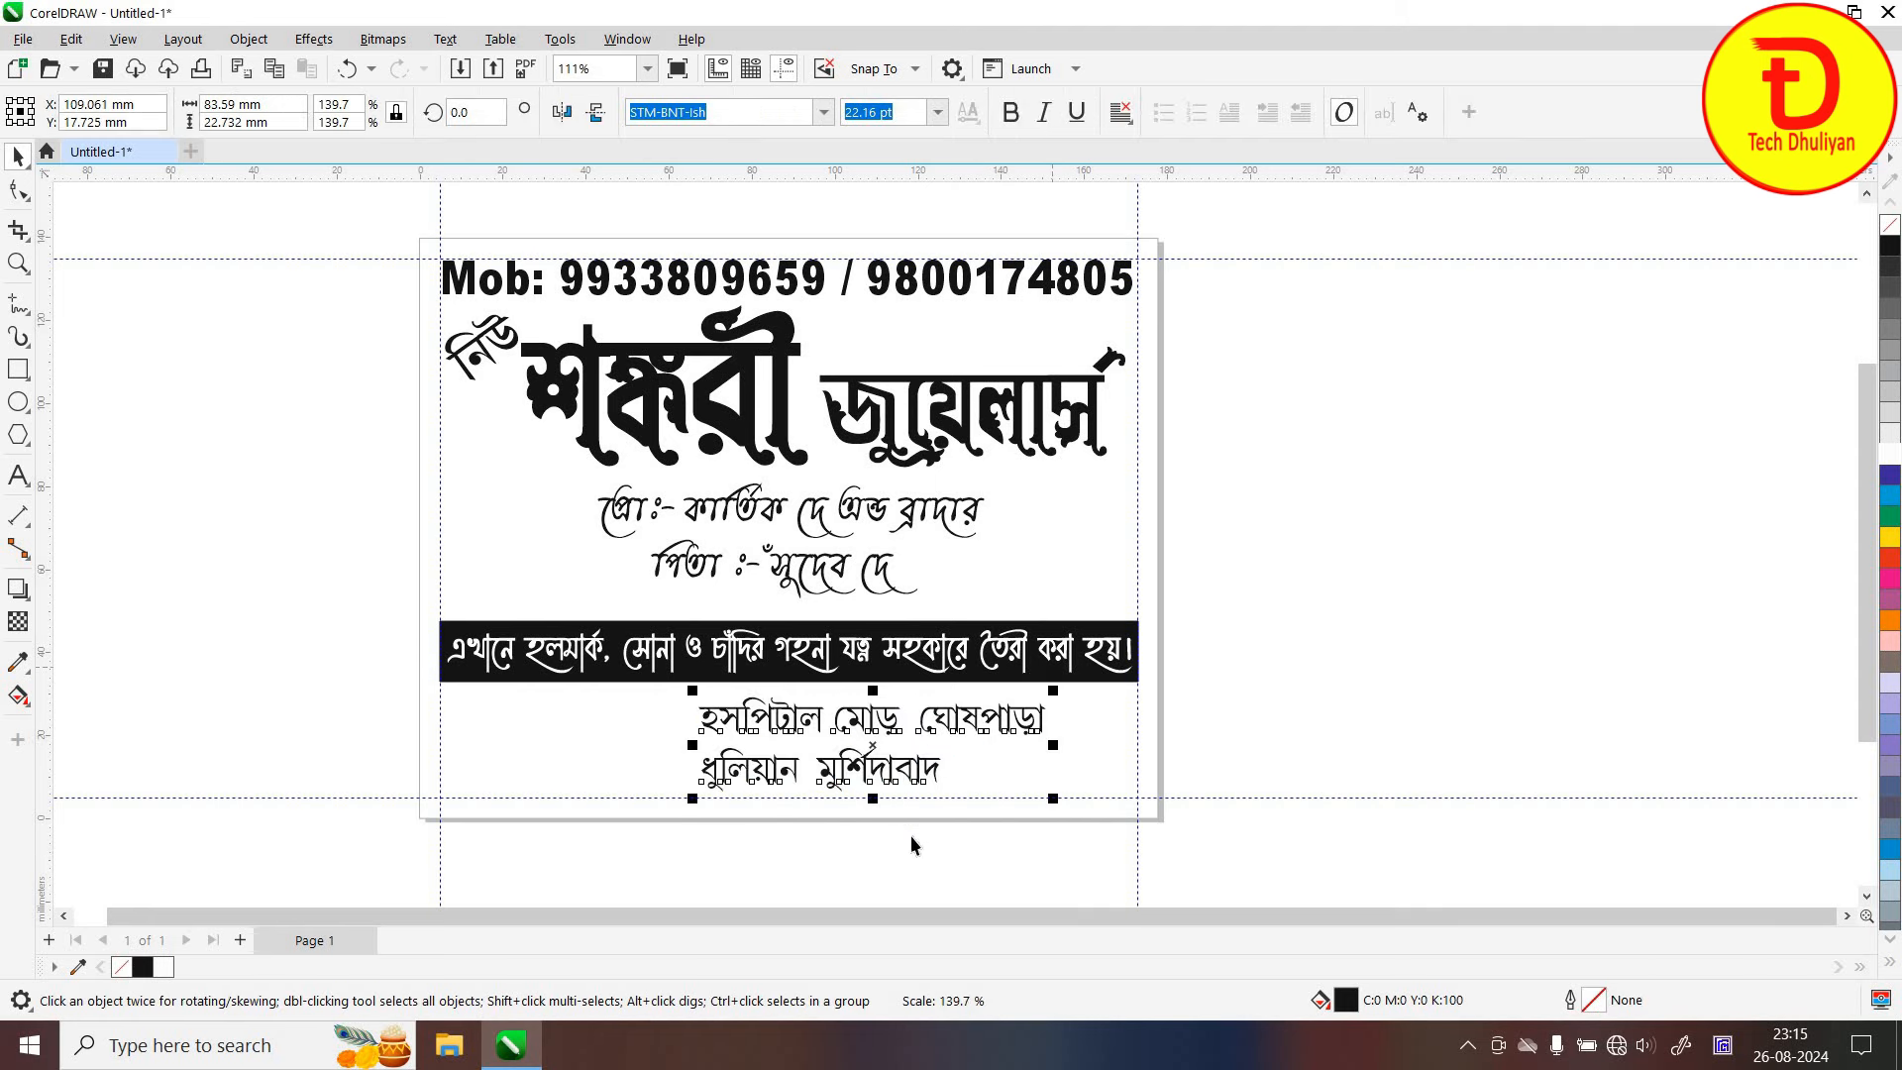
{"action": "left_click", "coordinate": [835, 728]}
{"action": "left_click_drag", "start_coordinate": [836, 728], "coordinate": [788, 778]}
{"action": "left_click", "coordinate": [624, 705]}
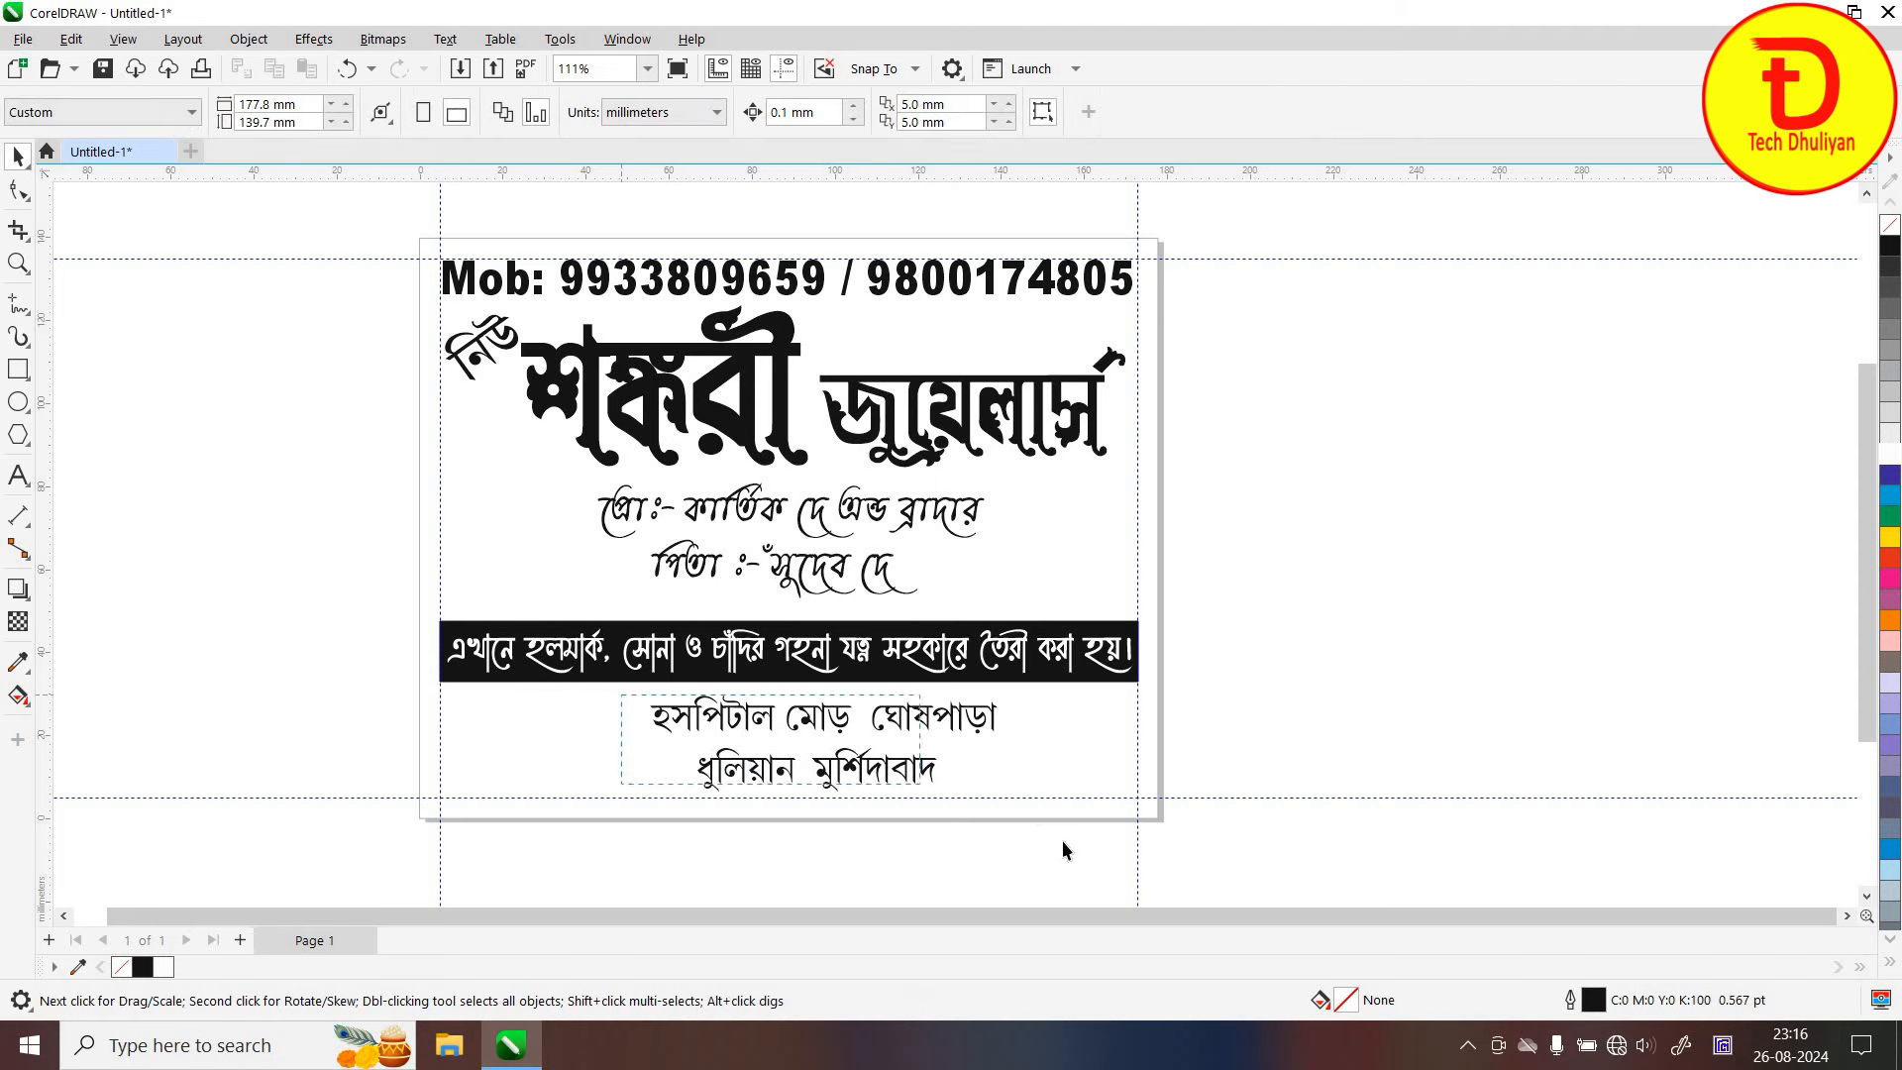
{"action": "left_click_drag", "start_coordinate": [1061, 842], "coordinate": [634, 684]}
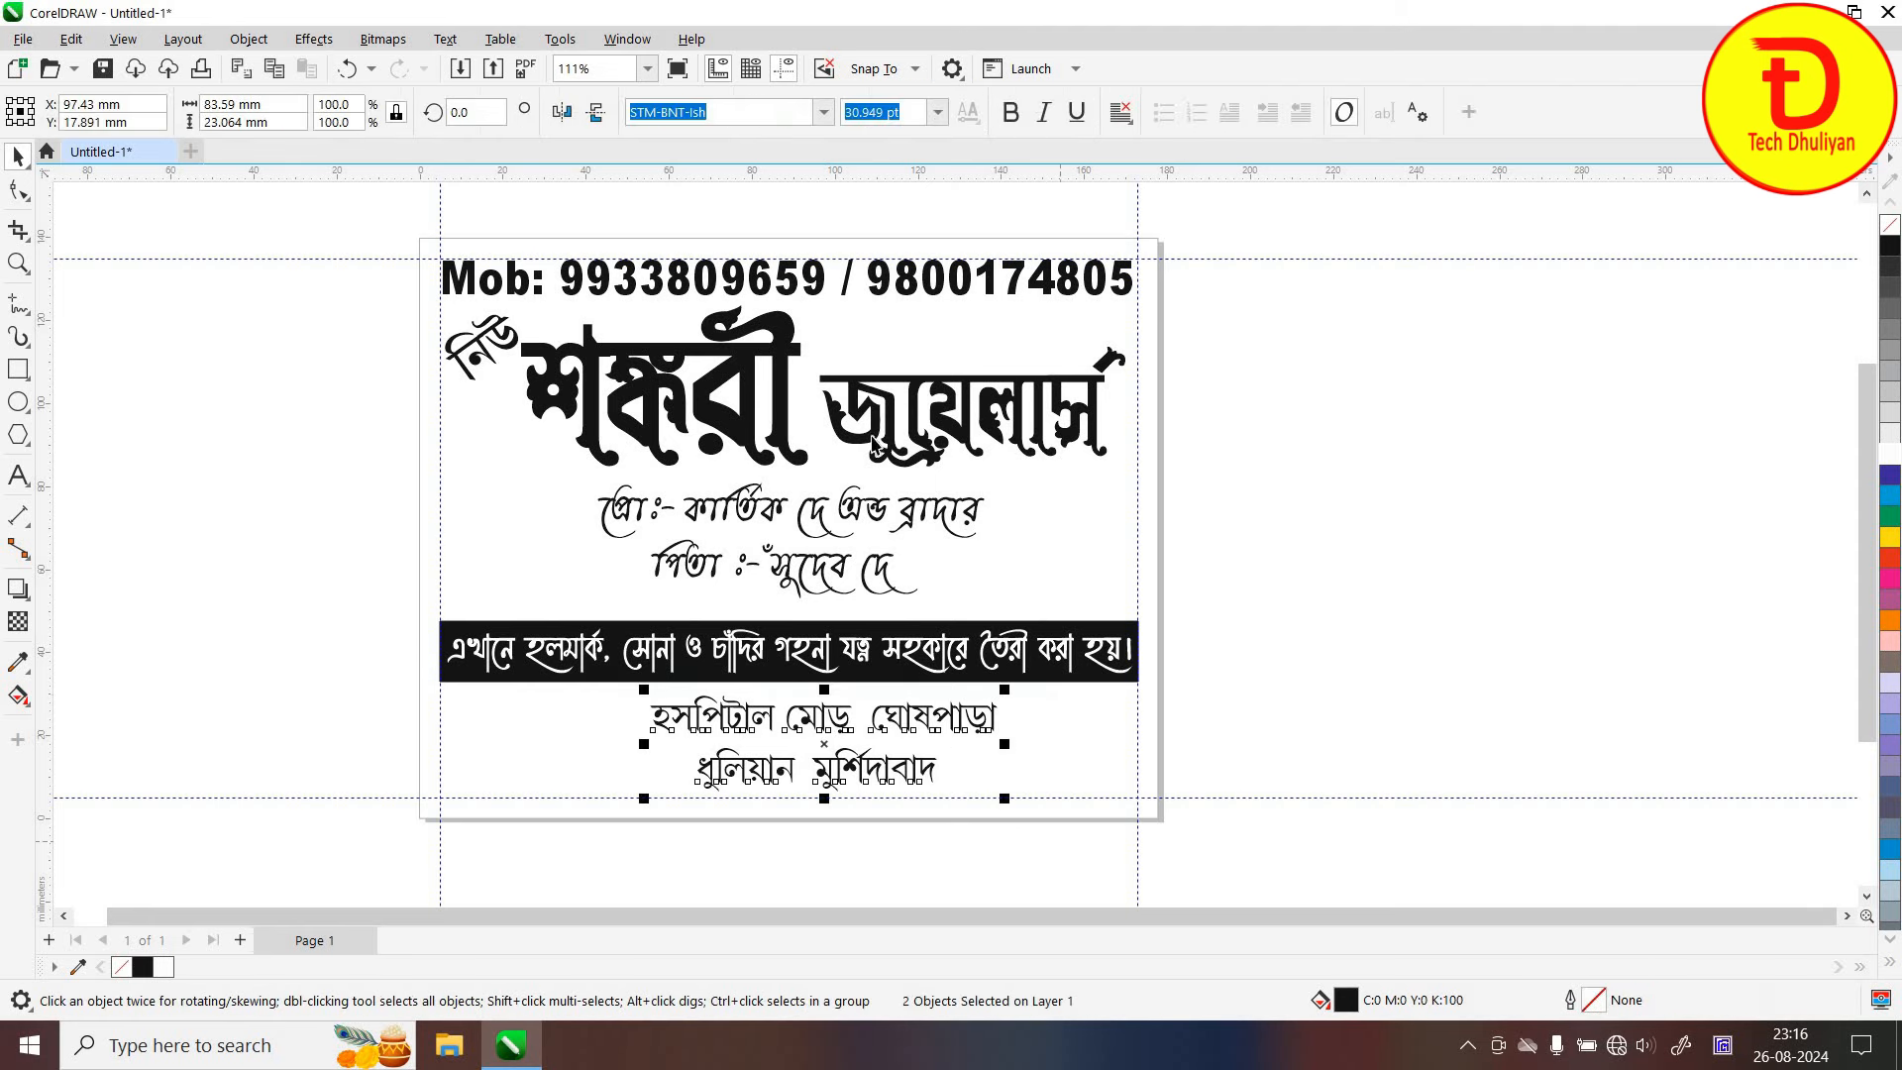
{"action": "left_click", "coordinate": [1010, 112]}
{"action": "left_click", "coordinate": [1094, 756]}
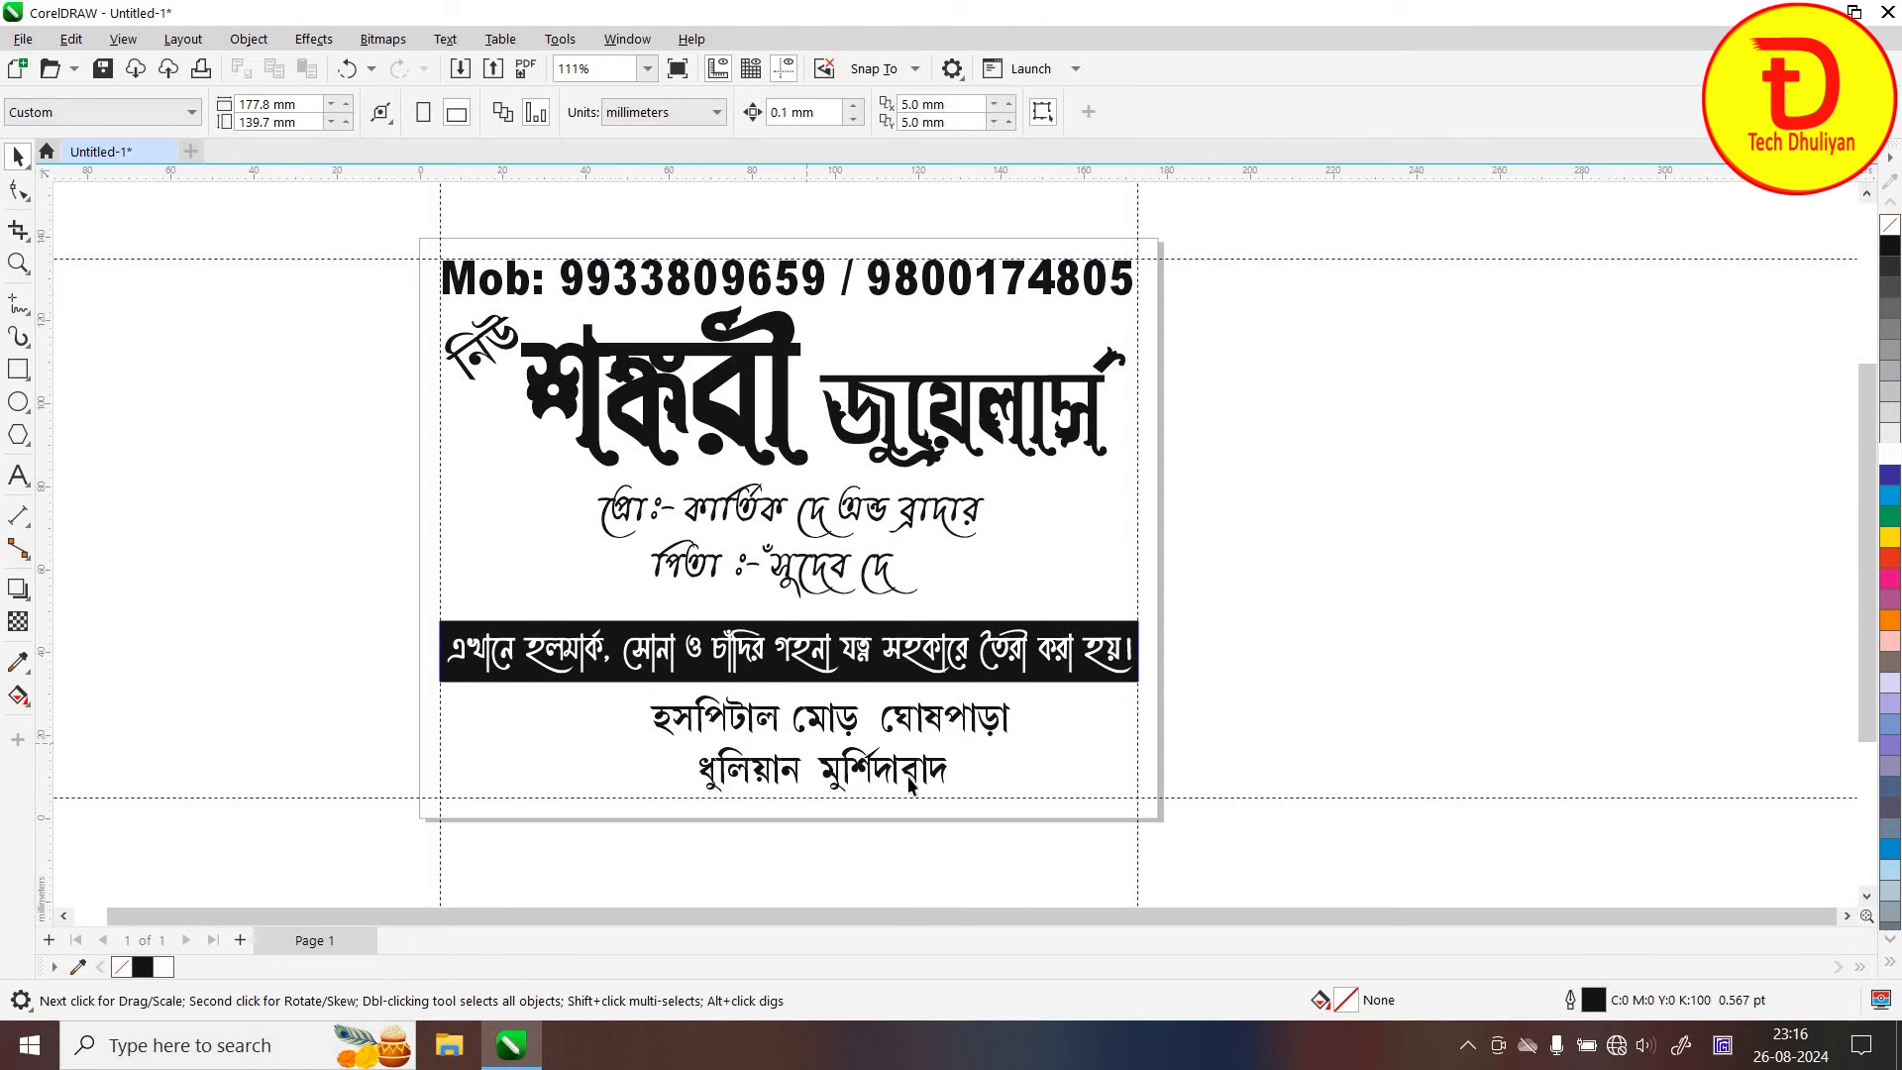
Widen the gaps between the address lines' words and scale both lines to about 32.4 pt
{"action": "left_click", "coordinate": [18, 476]}
{"action": "left_click", "coordinate": [900, 729]}
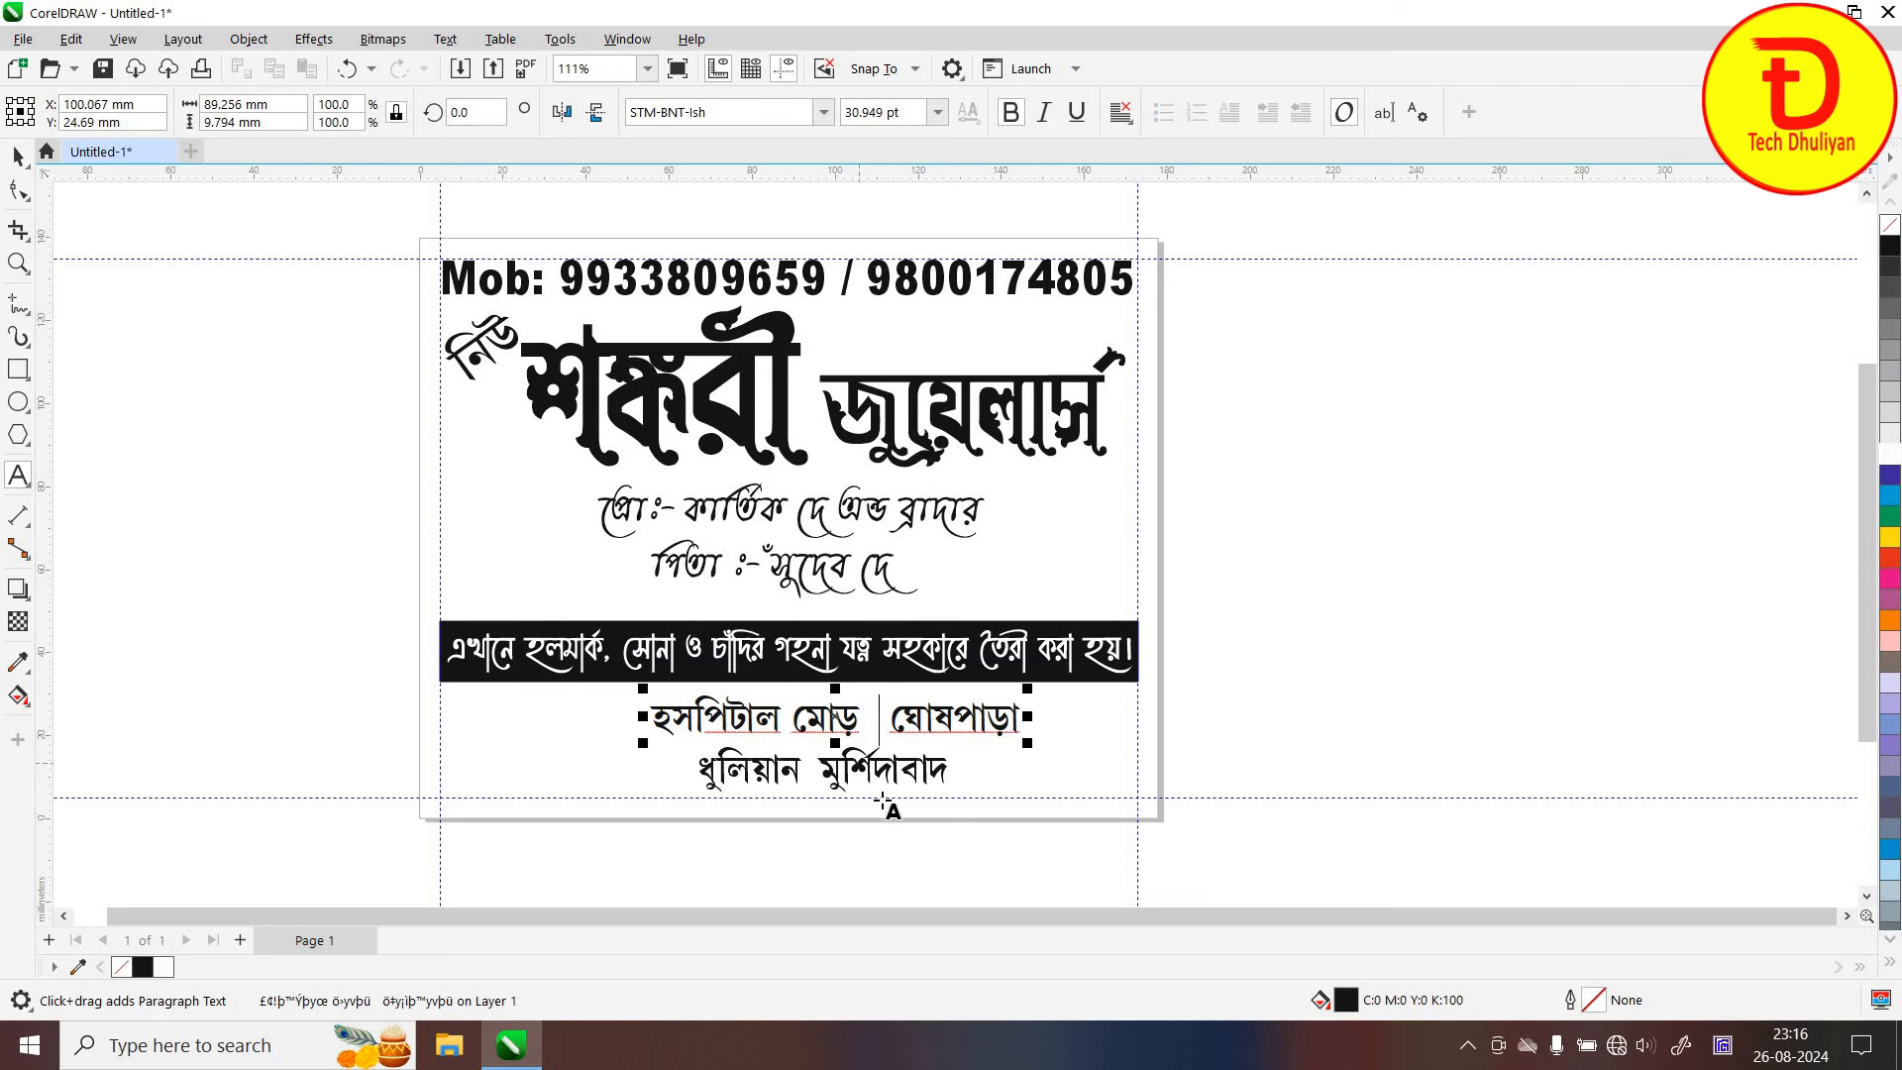
{"action": "left_click", "coordinate": [812, 771]}
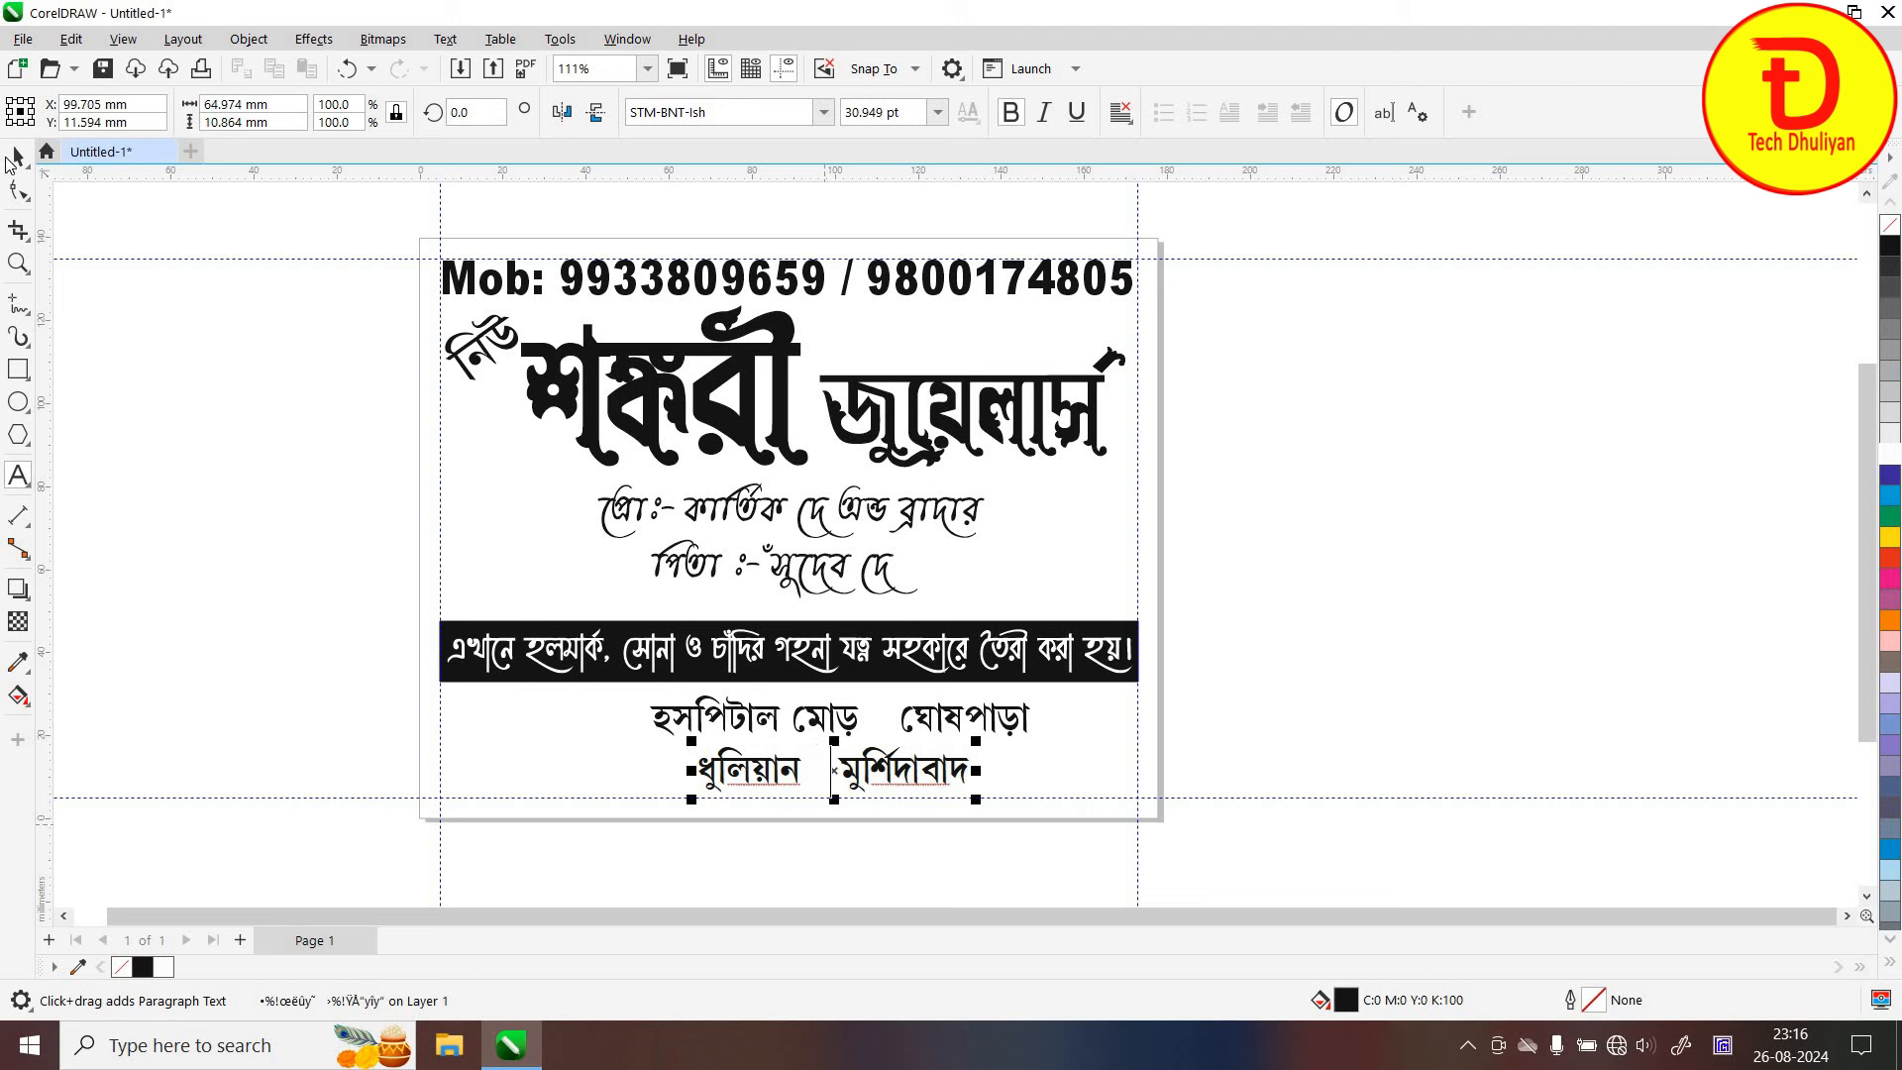
{"action": "left_click", "coordinate": [18, 155]}
{"action": "left_click", "coordinate": [1169, 717]}
{"action": "left_click_drag", "start_coordinate": [1259, 665], "coordinate": [686, 858]}
{"action": "left_click_drag", "start_coordinate": [639, 795], "coordinate": [625, 805]}
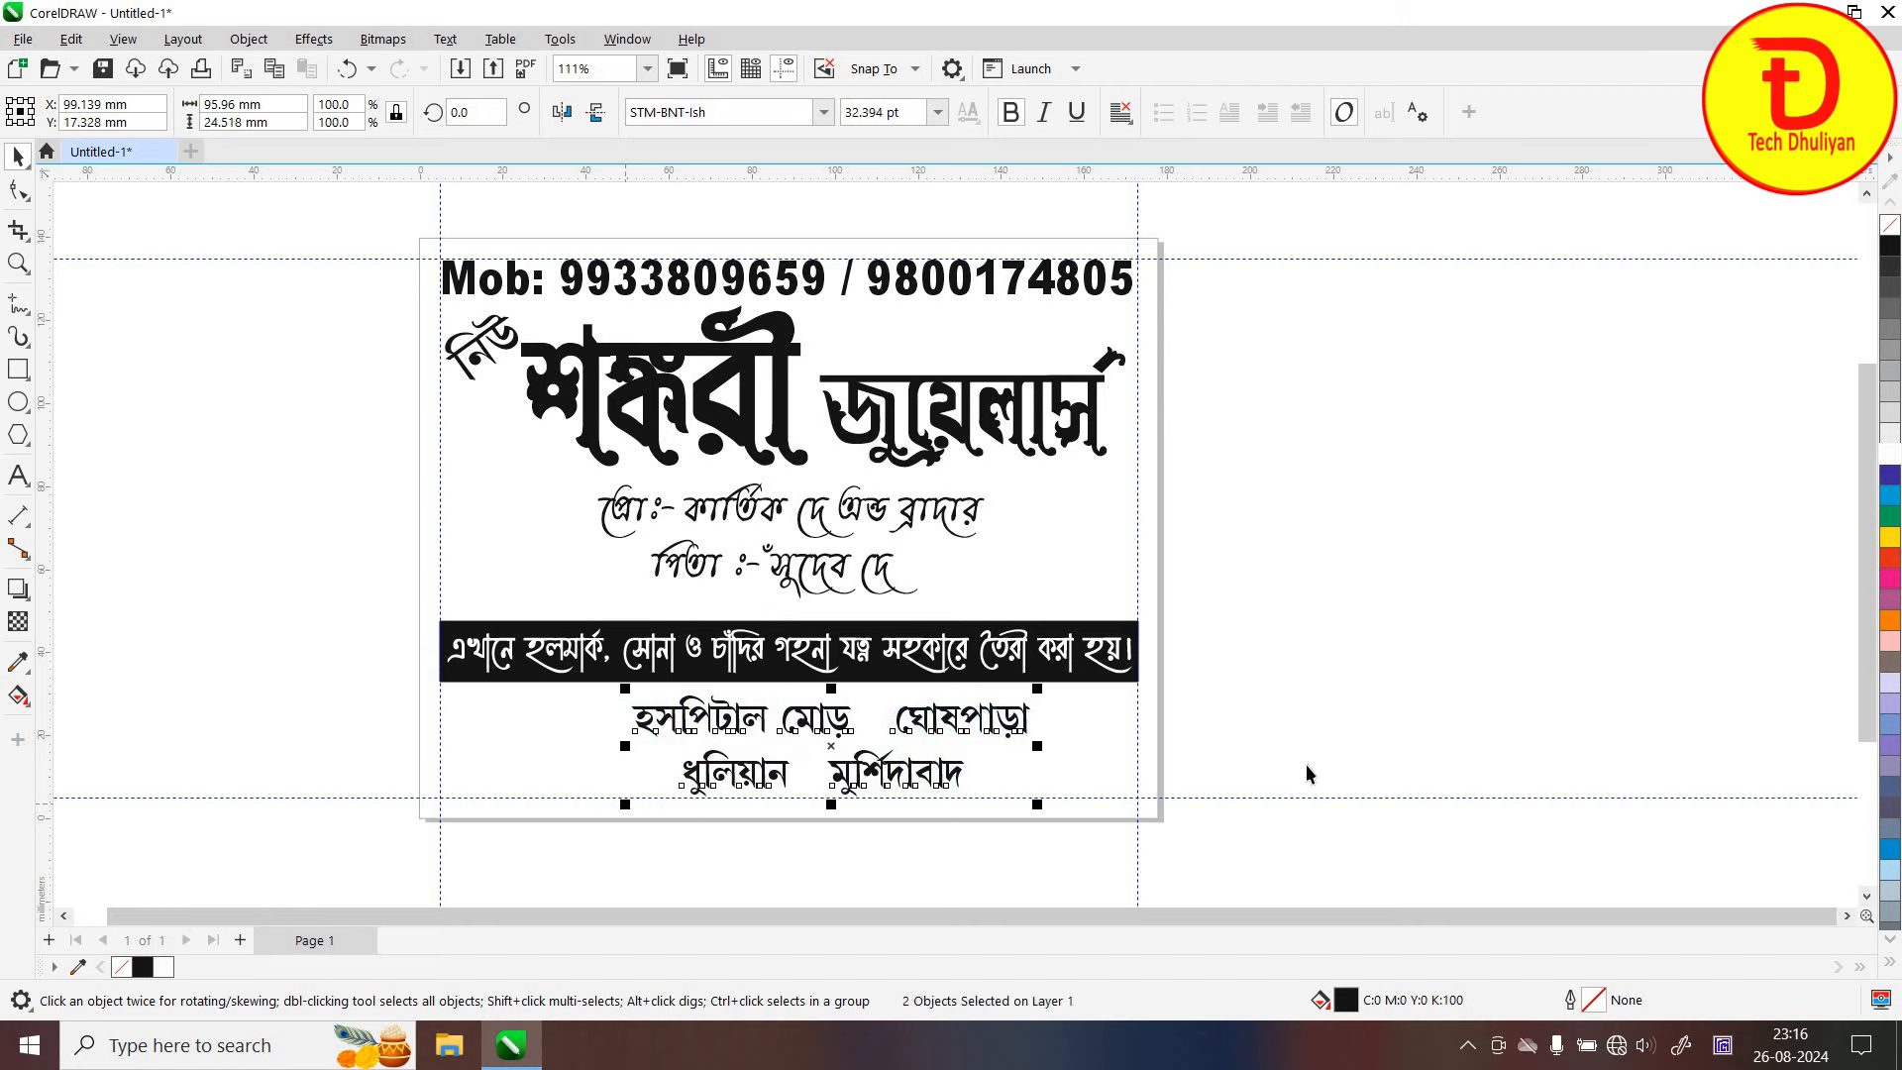
{"action": "key", "text": "Escape"}
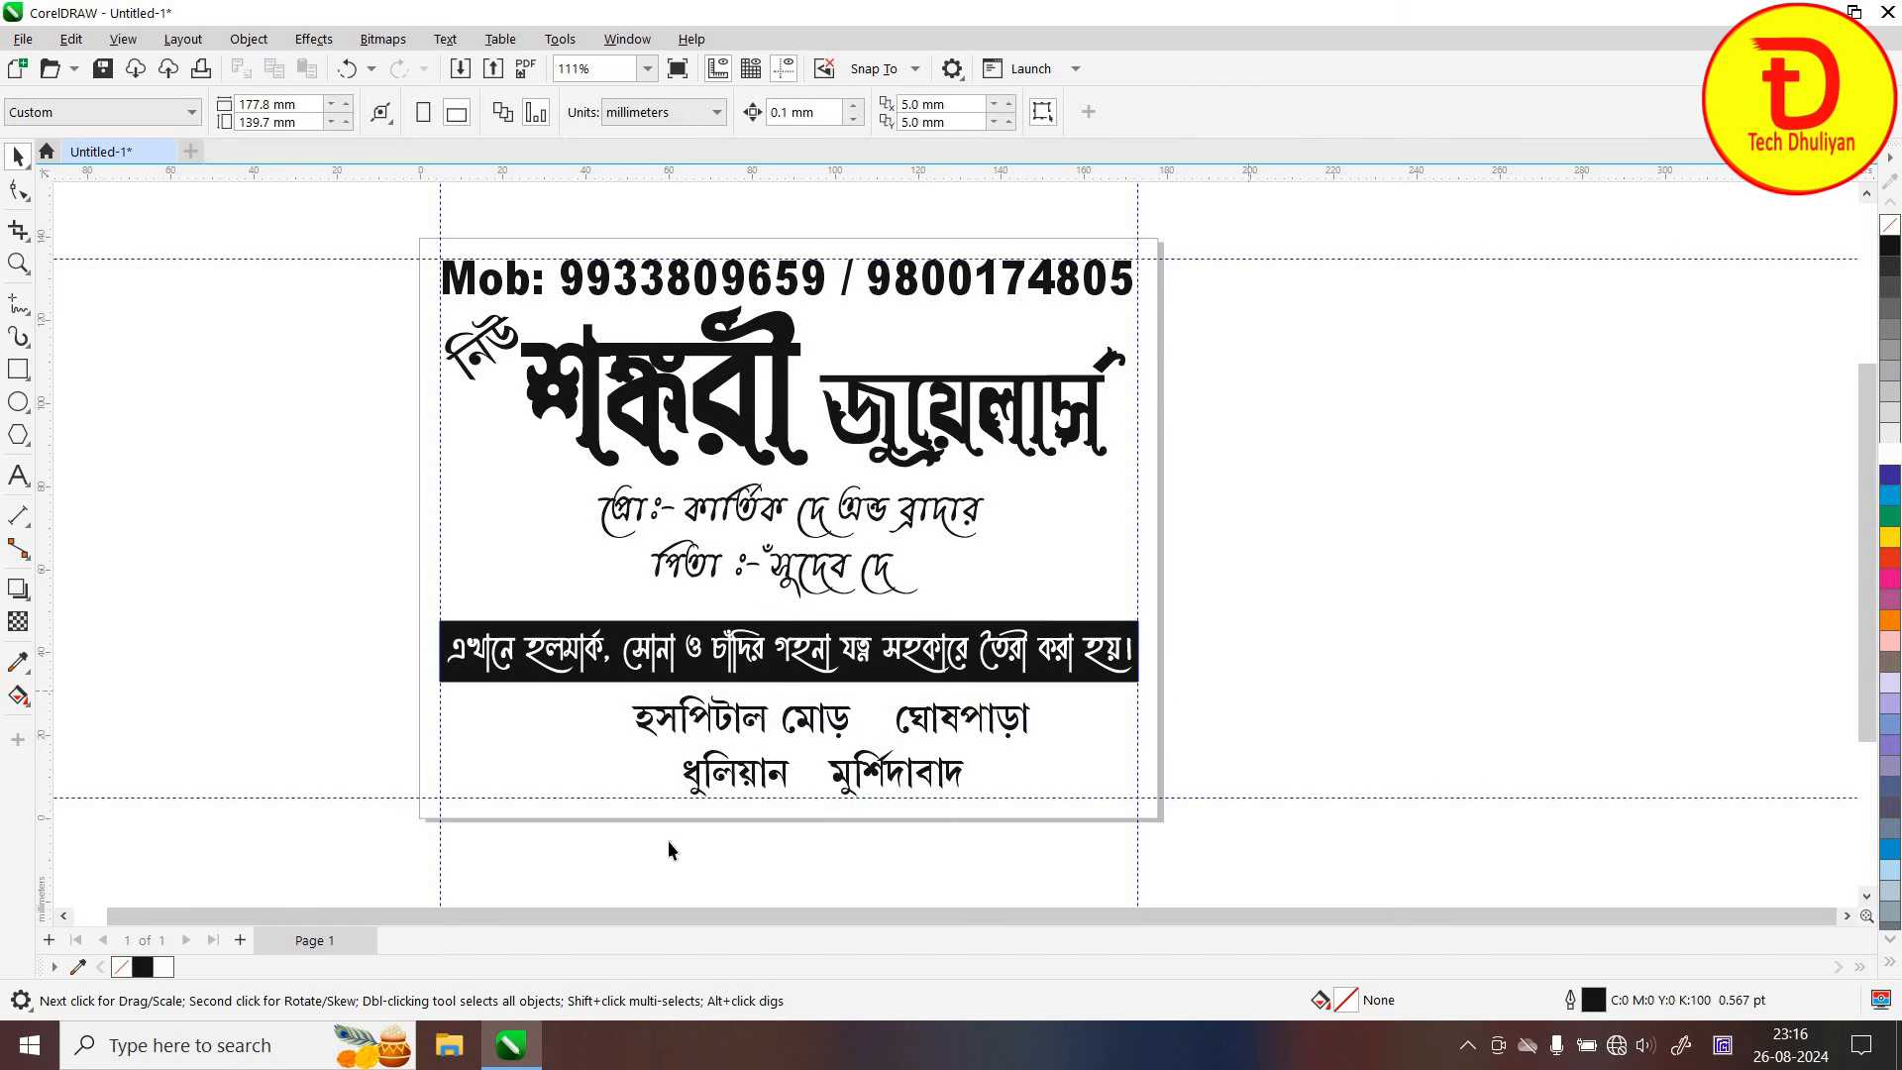
Shift the address lines left, then make the proprietor lines bold, slightly larger and nudged up
{"action": "left_click_drag", "start_coordinate": [754, 721], "coordinate": [725, 715]}
{"action": "left_click", "coordinate": [1177, 492]}
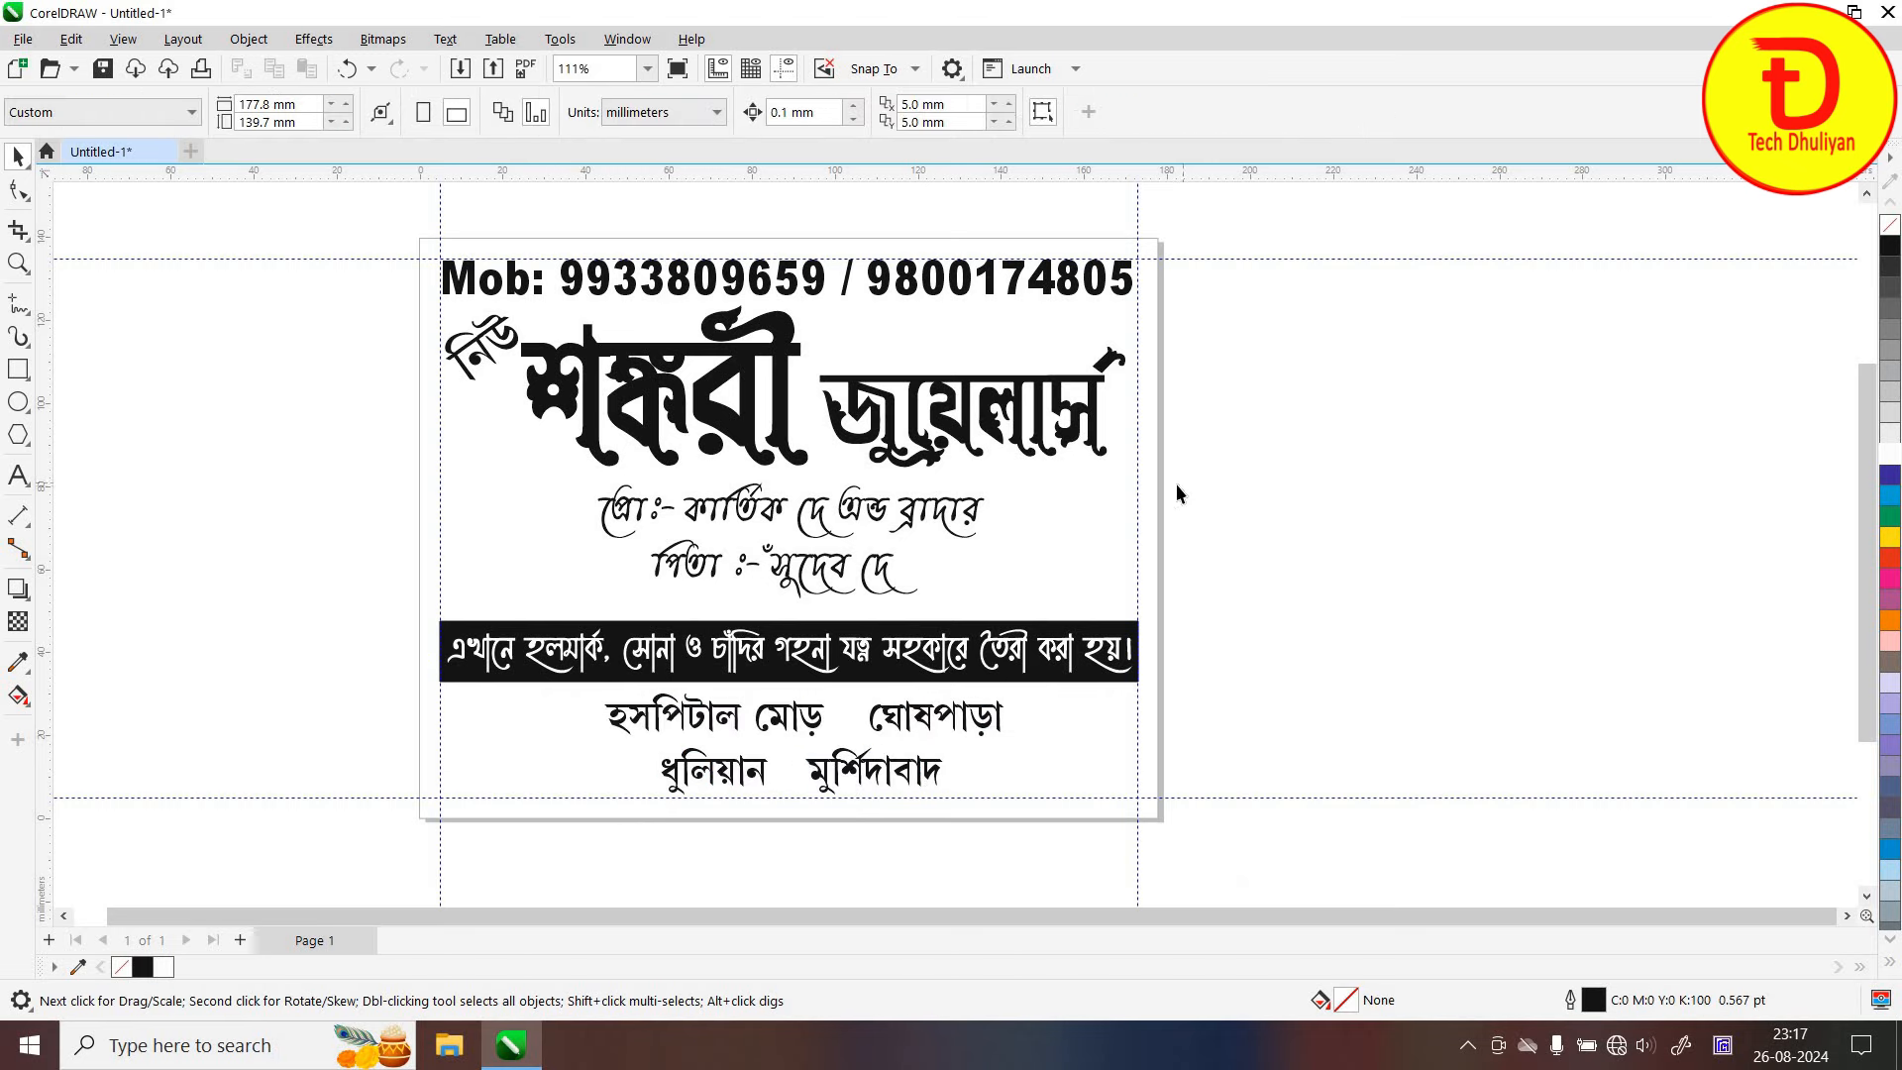
{"action": "left_click_drag", "start_coordinate": [492, 608], "coordinate": [476, 662]}
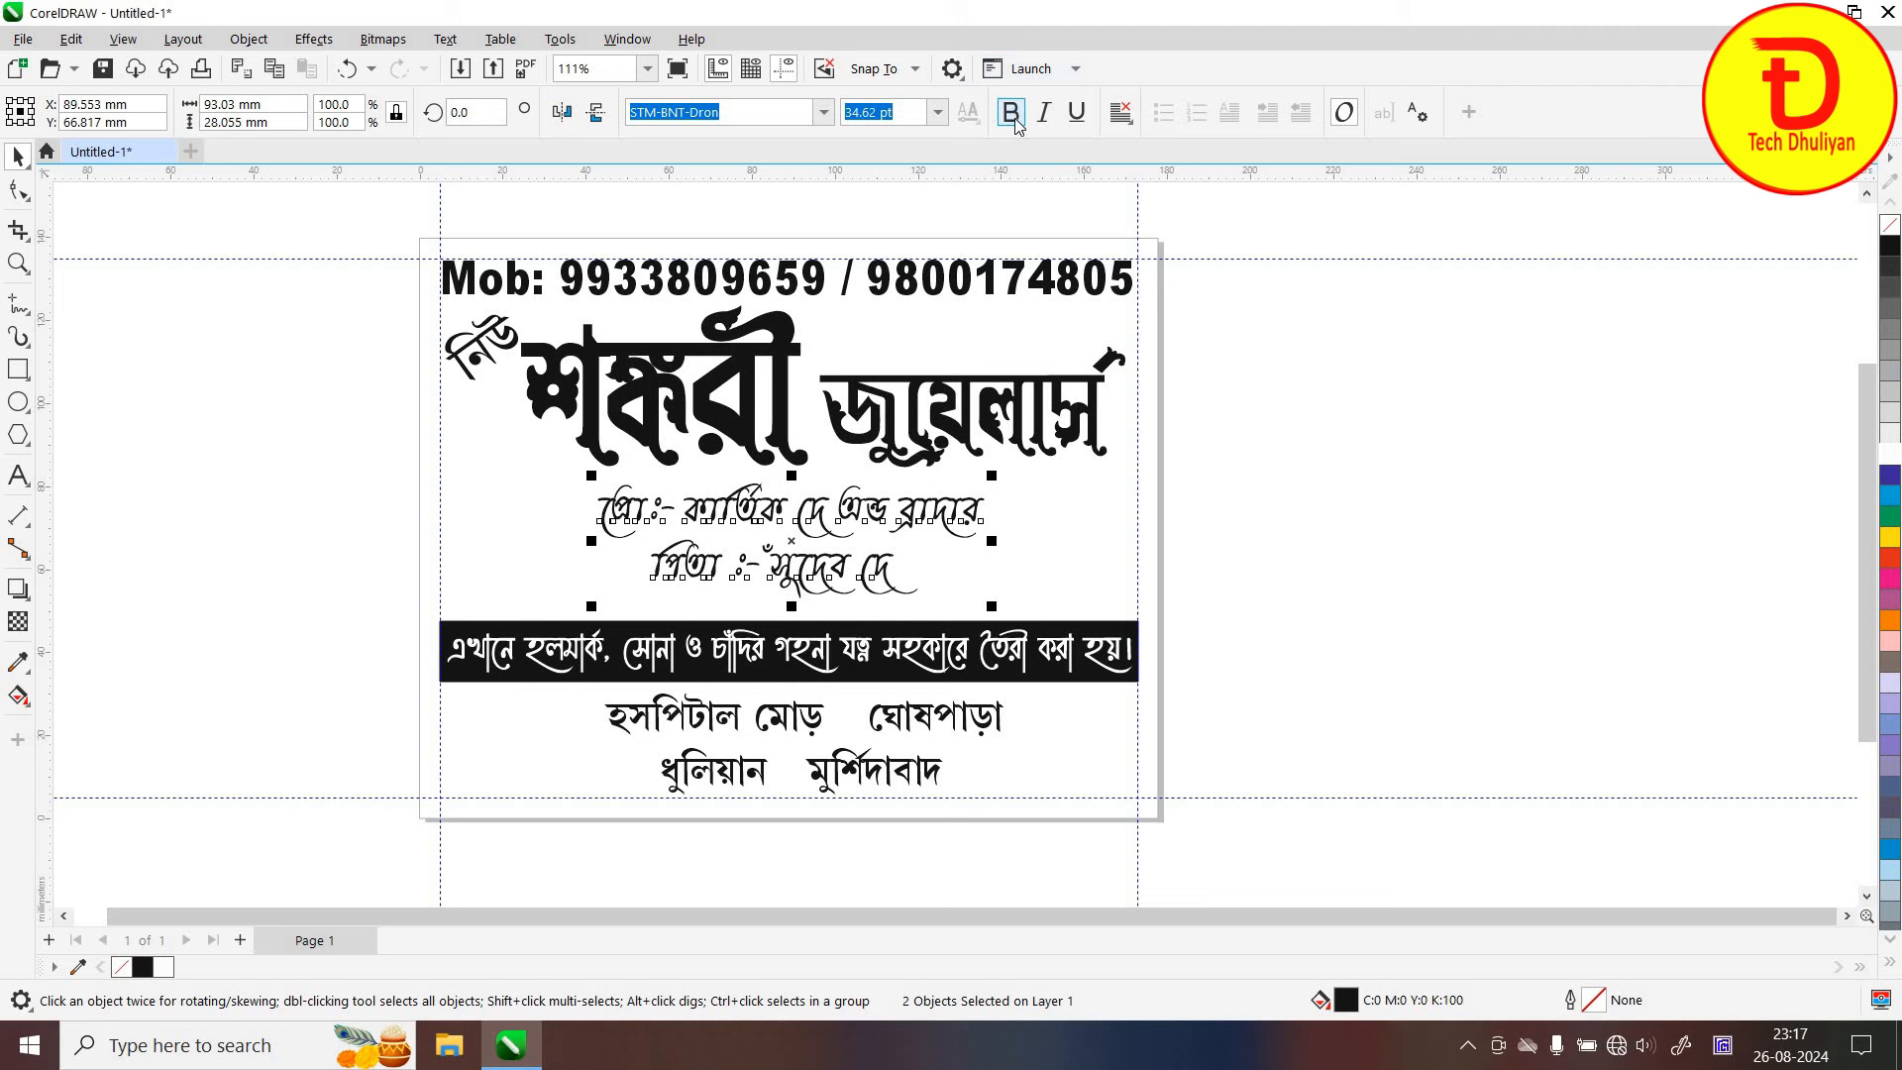
{"action": "left_click", "coordinate": [1011, 113]}
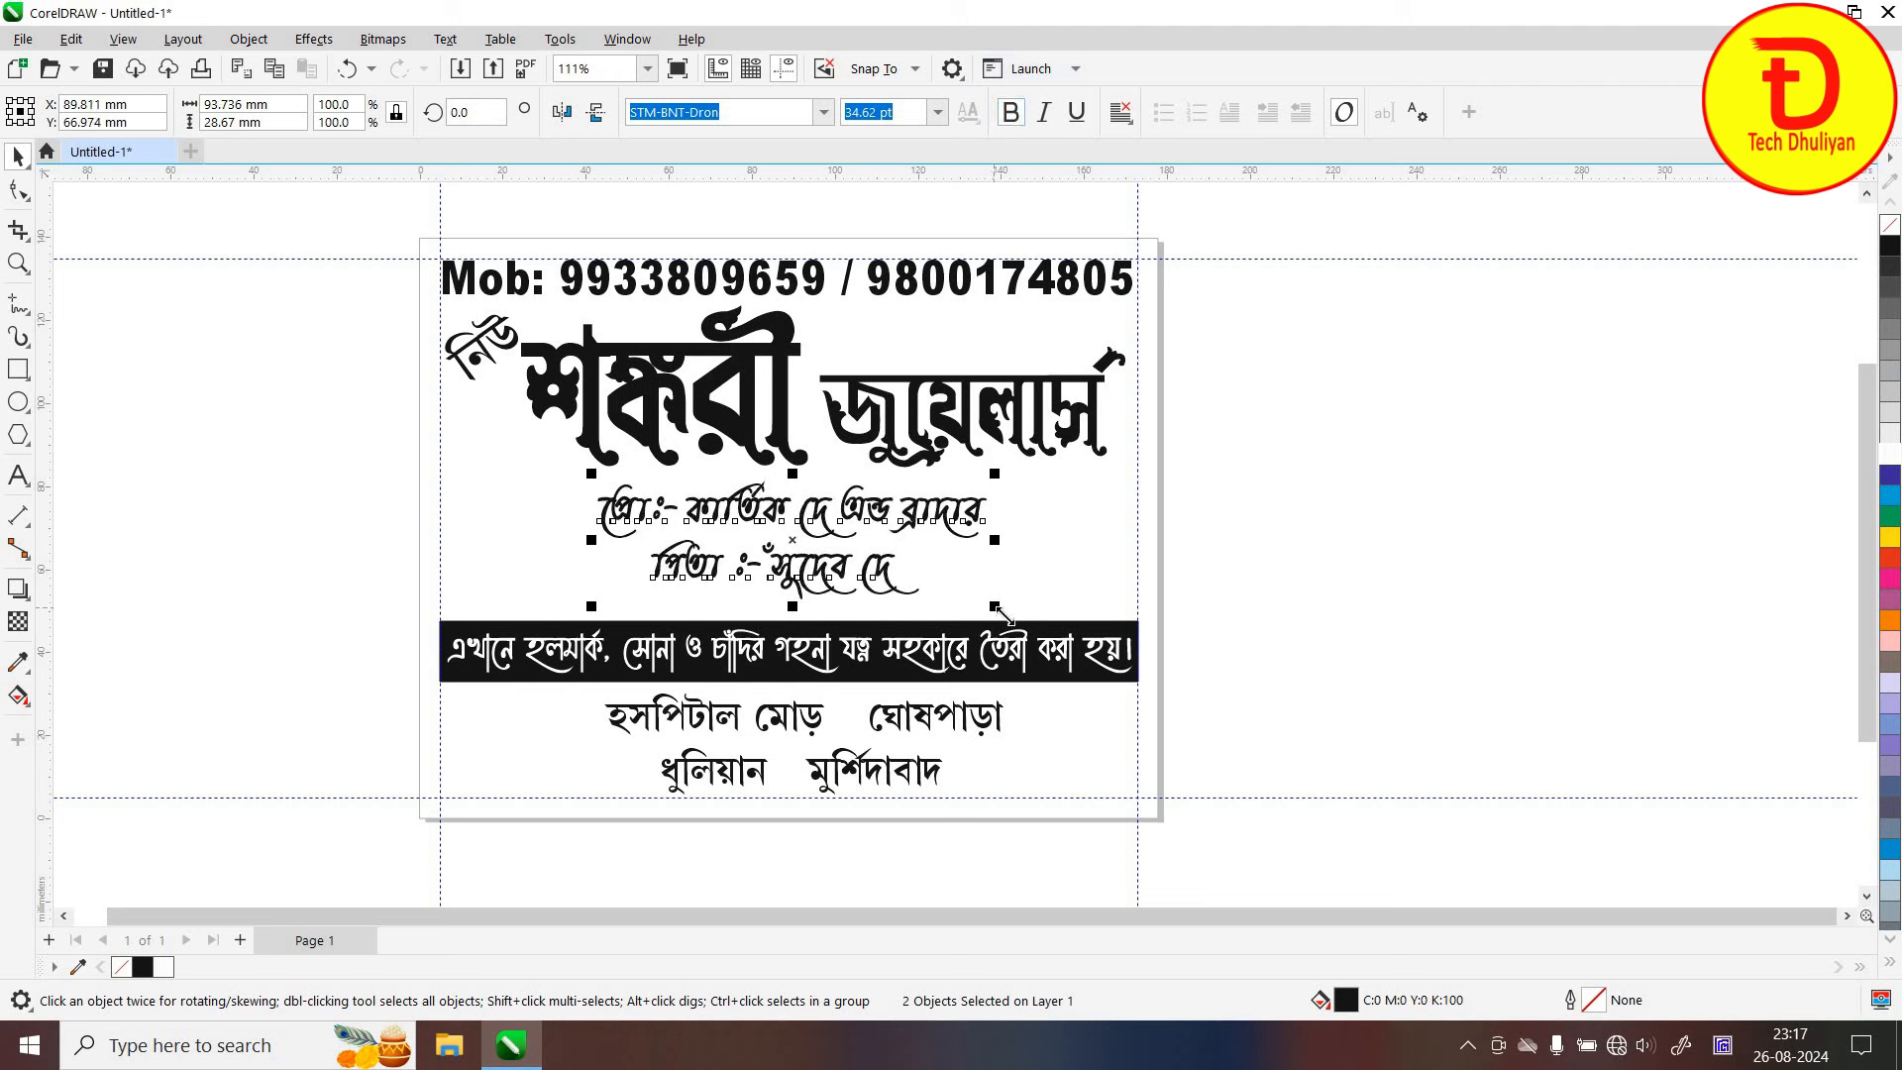
{"action": "left_click_drag", "start_coordinate": [995, 606], "coordinate": [1006, 610]}
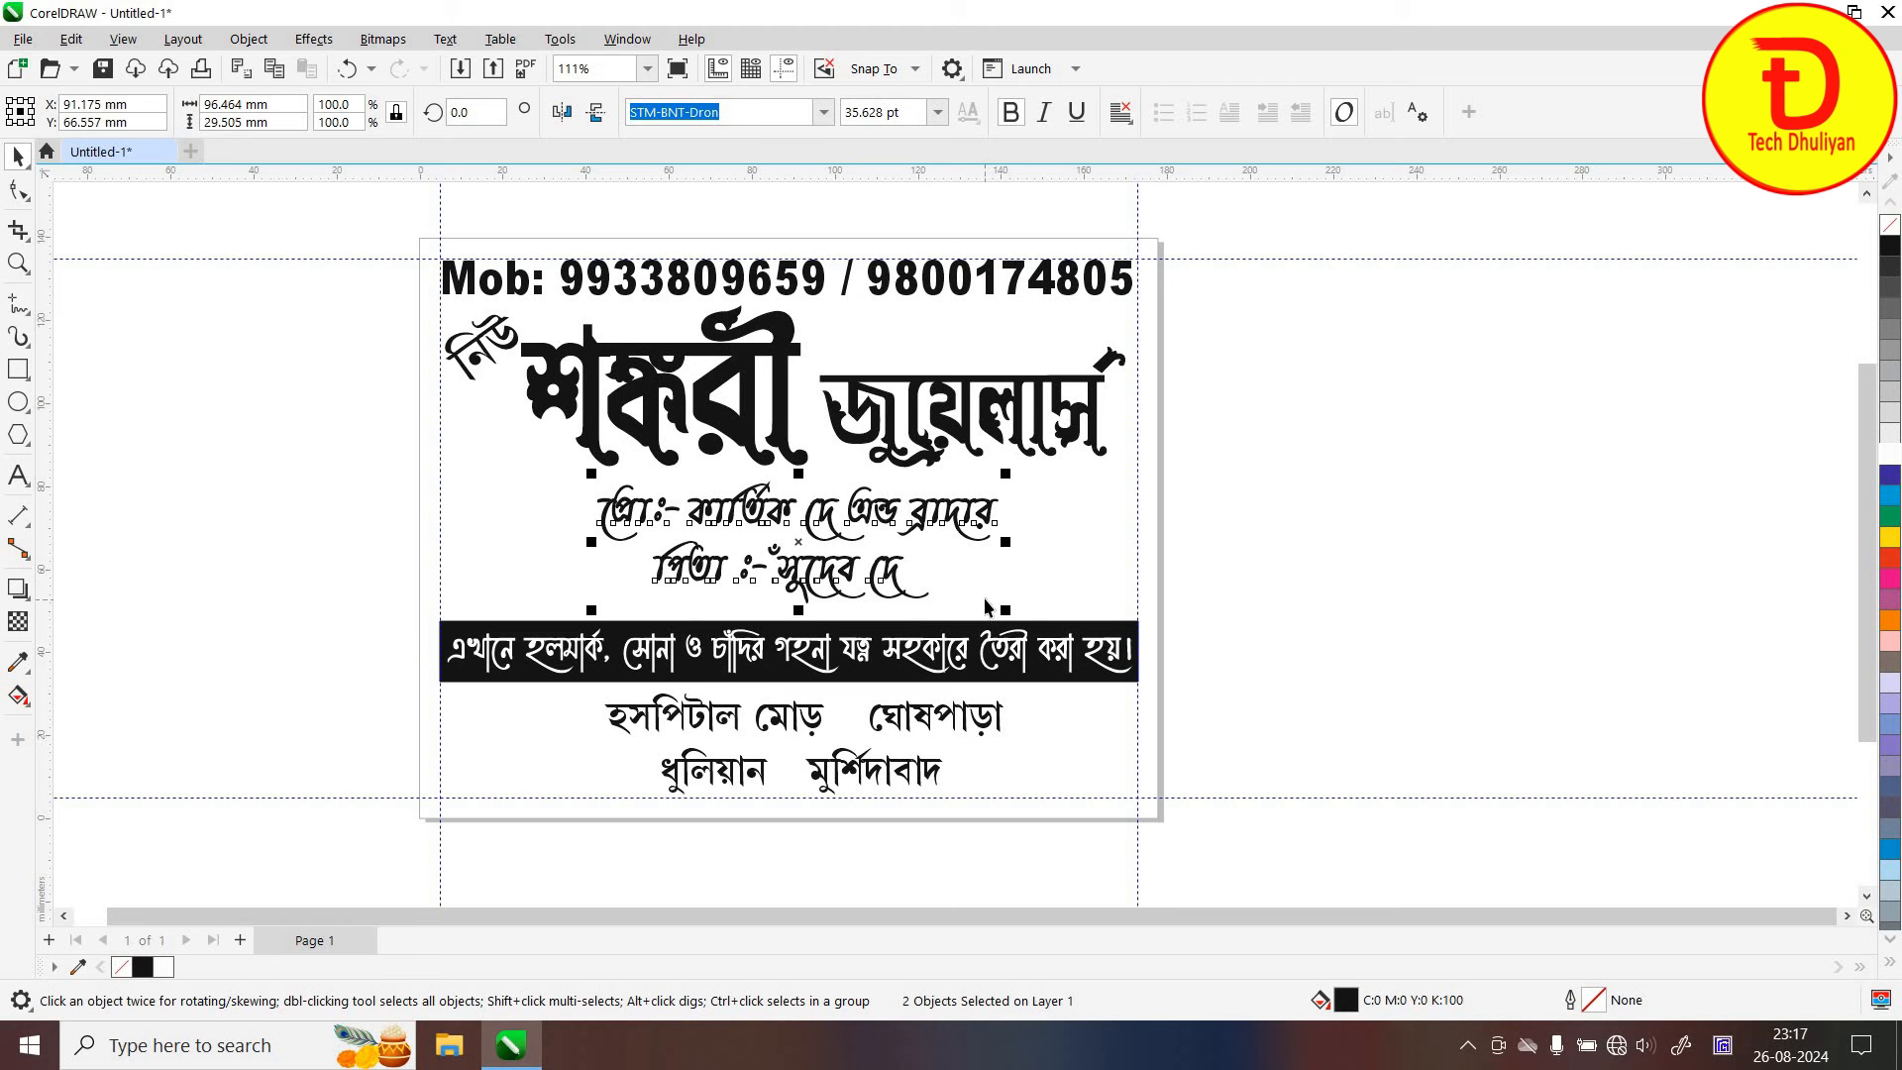
{"action": "key", "text": "Up"}
{"action": "key", "text": "Up"}
{"action": "key", "text": "Up"}
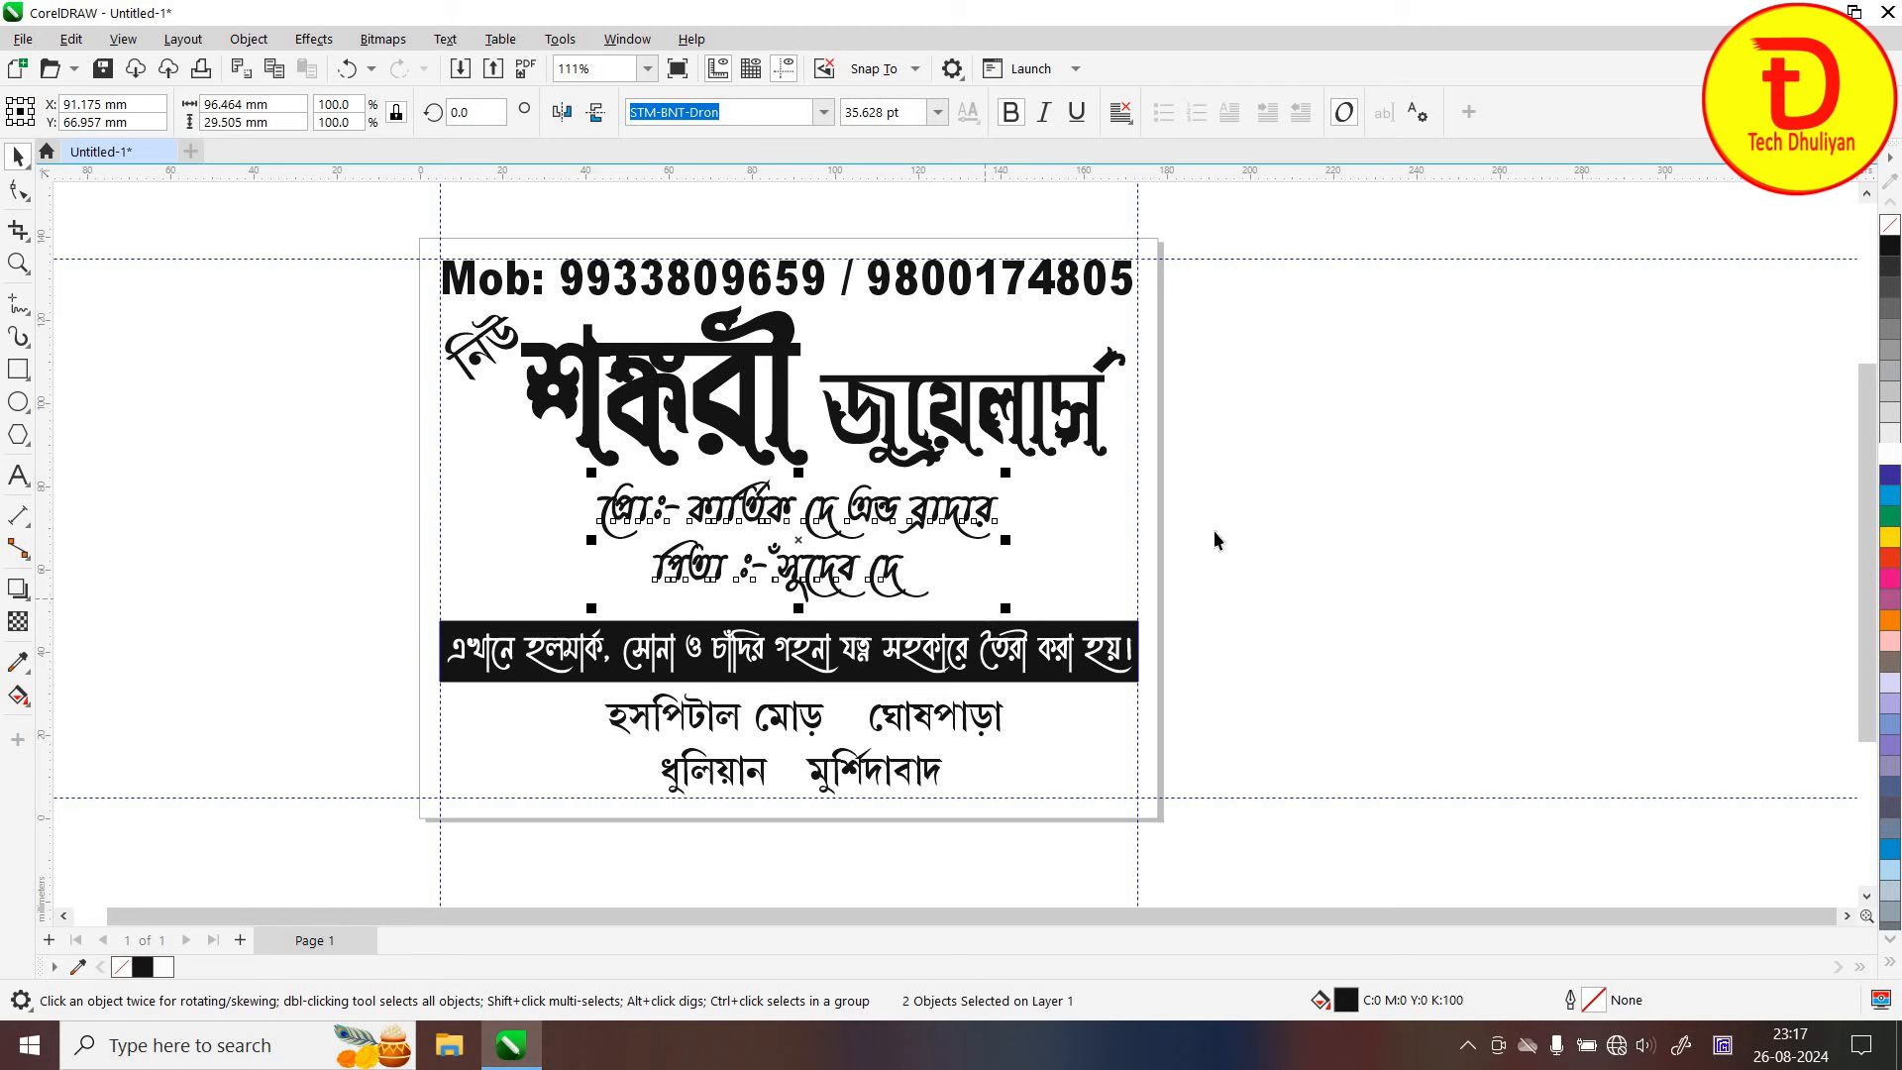
Draw a small 23.6 × 11.2 mm rectangle above the end of জুয়েলার্স
{"action": "left_click", "coordinate": [1274, 529]}
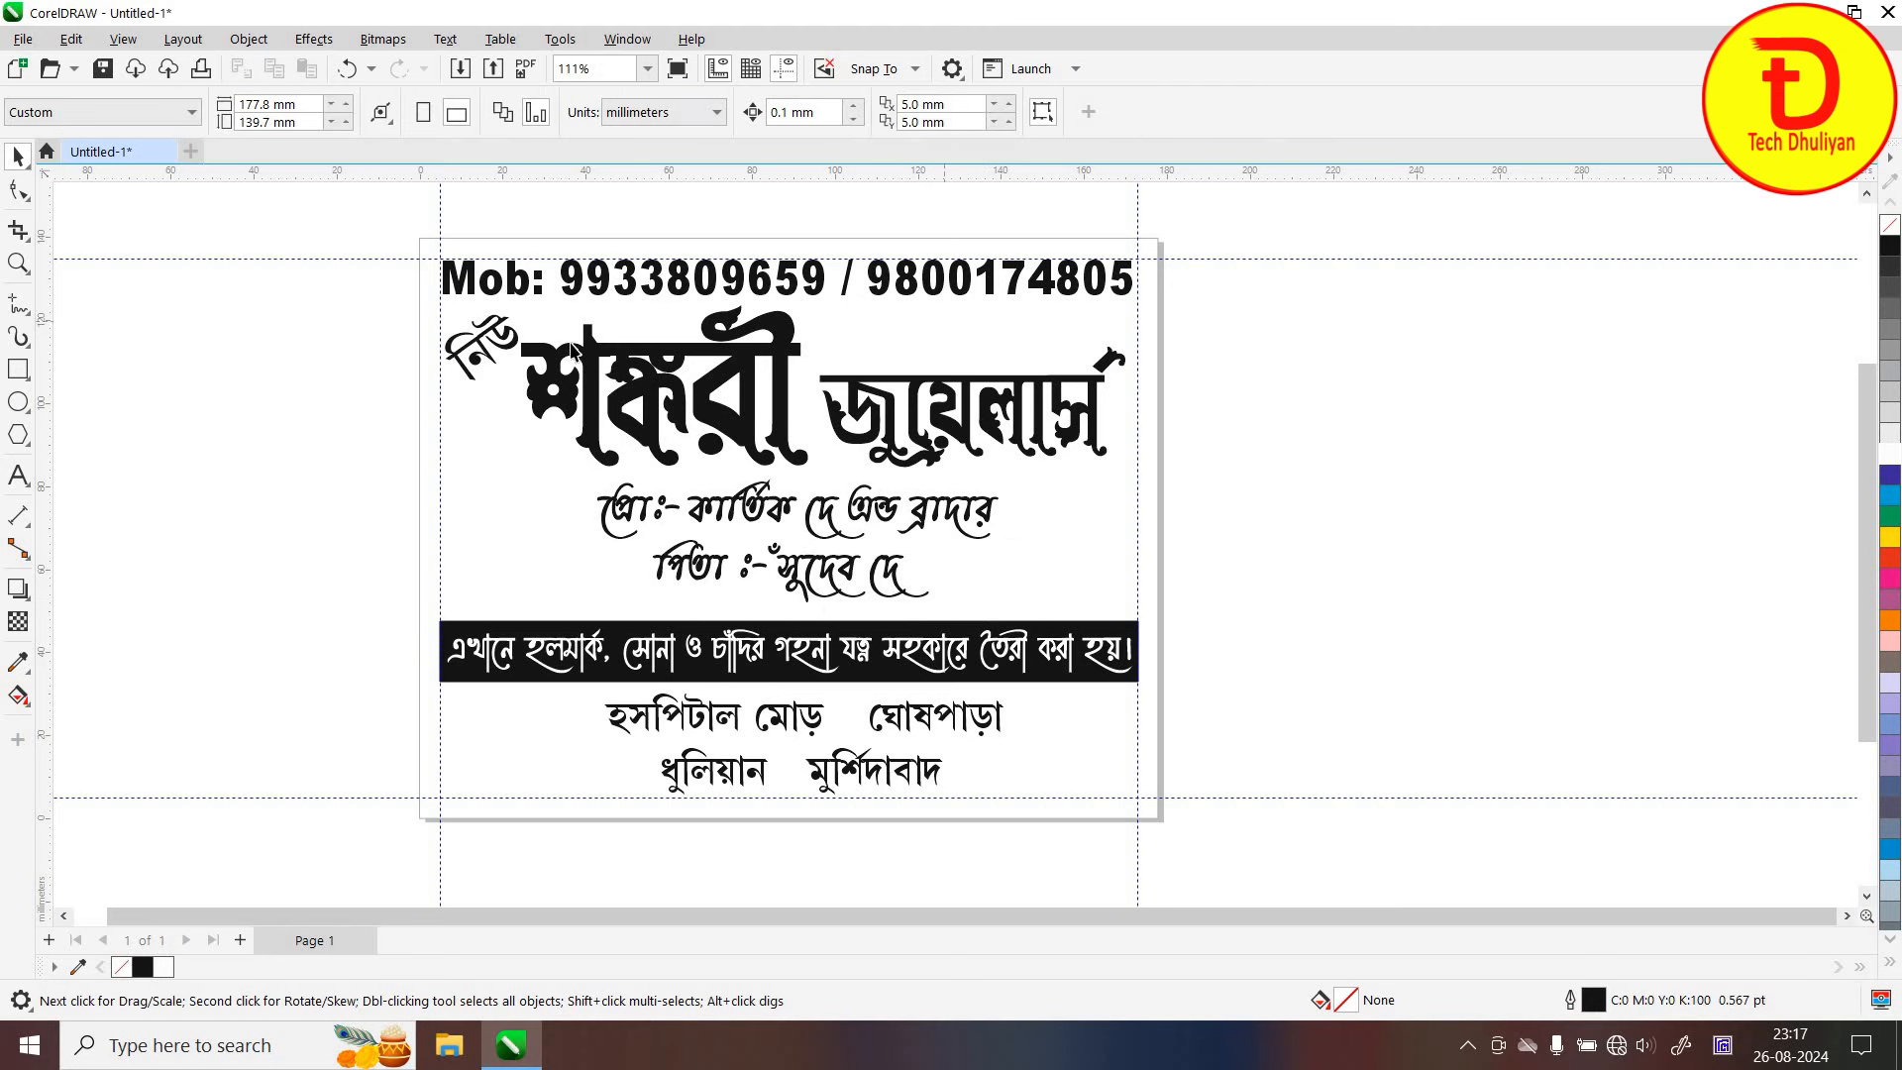
{"action": "left_click", "coordinate": [17, 371]}
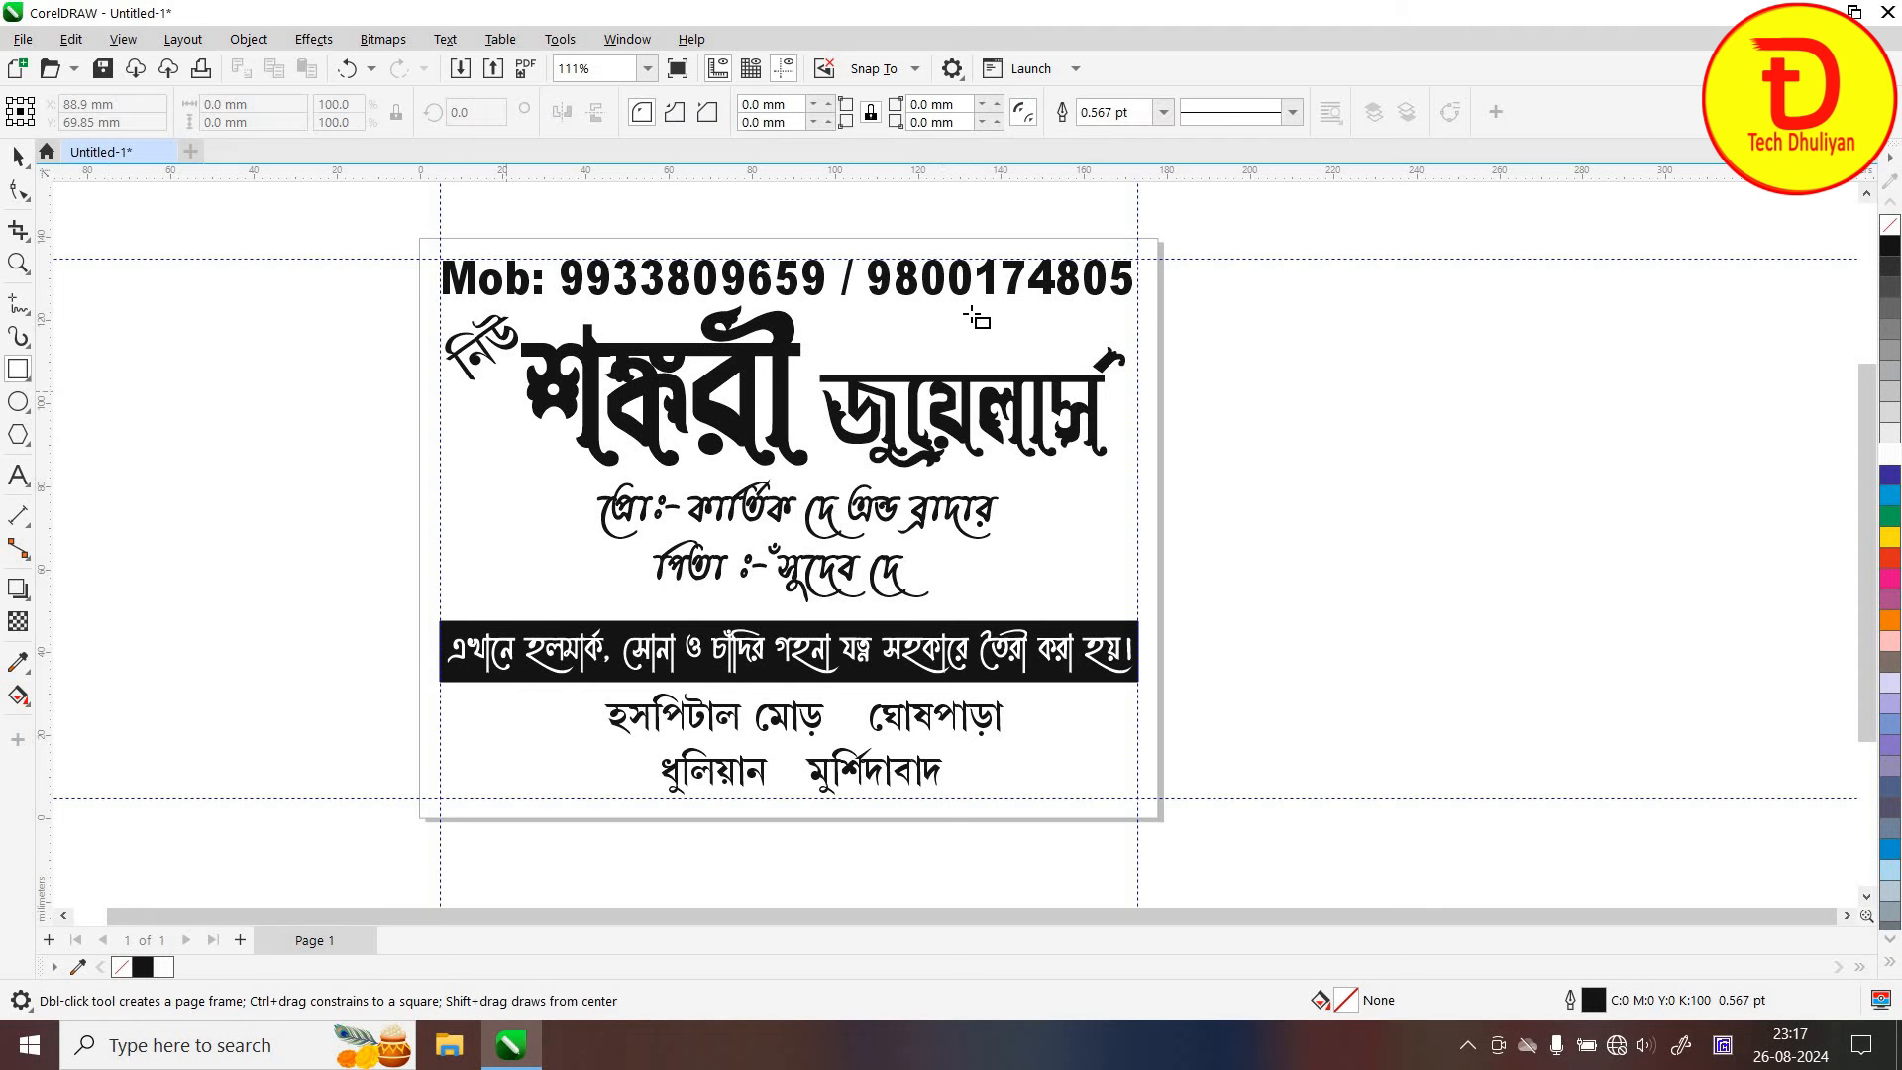
{"action": "left_click_drag", "start_coordinate": [973, 322], "coordinate": [1070, 369]}
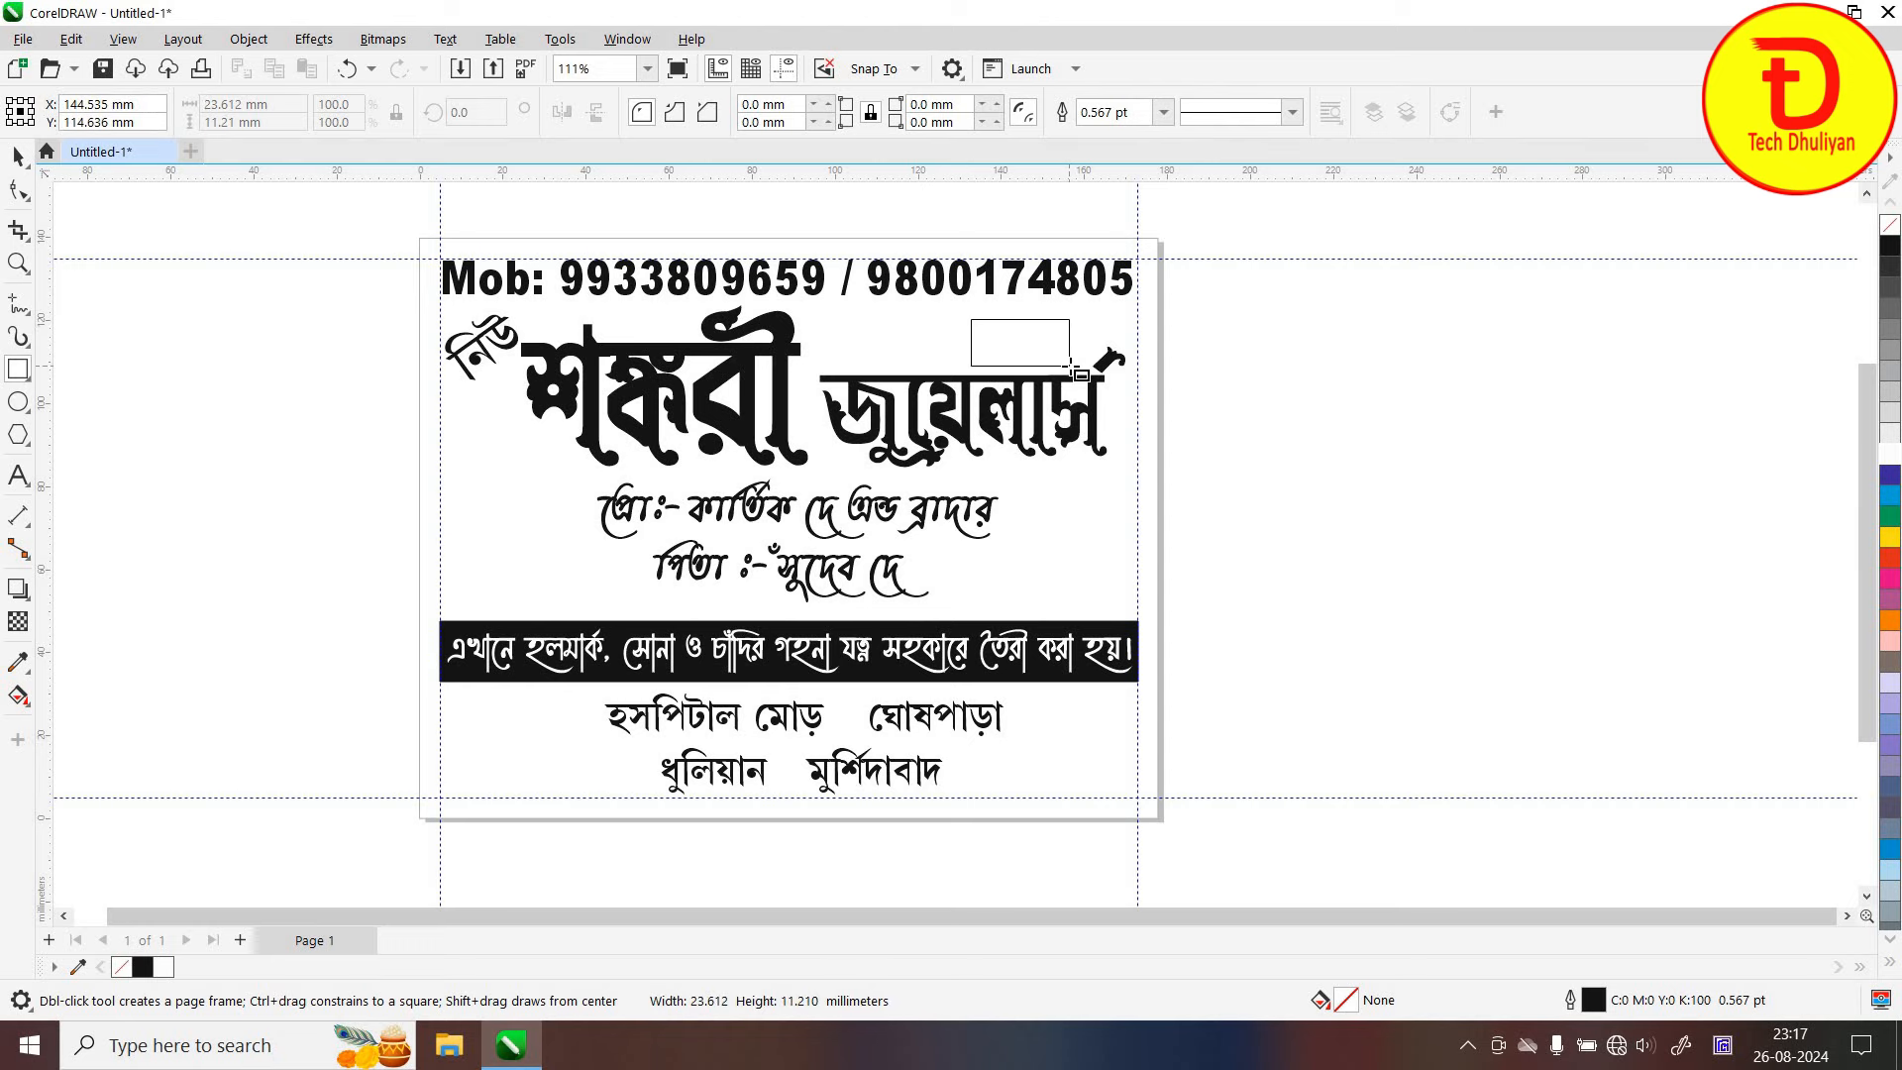
Nudge the small rectangle up and round its corners to 5.505 mm into a capsule shape
{"action": "scroll", "coordinate": [1100, 312], "scroll_direction": "up", "scroll_amount": 2}
{"action": "scroll", "coordinate": [1035, 356], "scroll_direction": "up", "scroll_amount": 4}
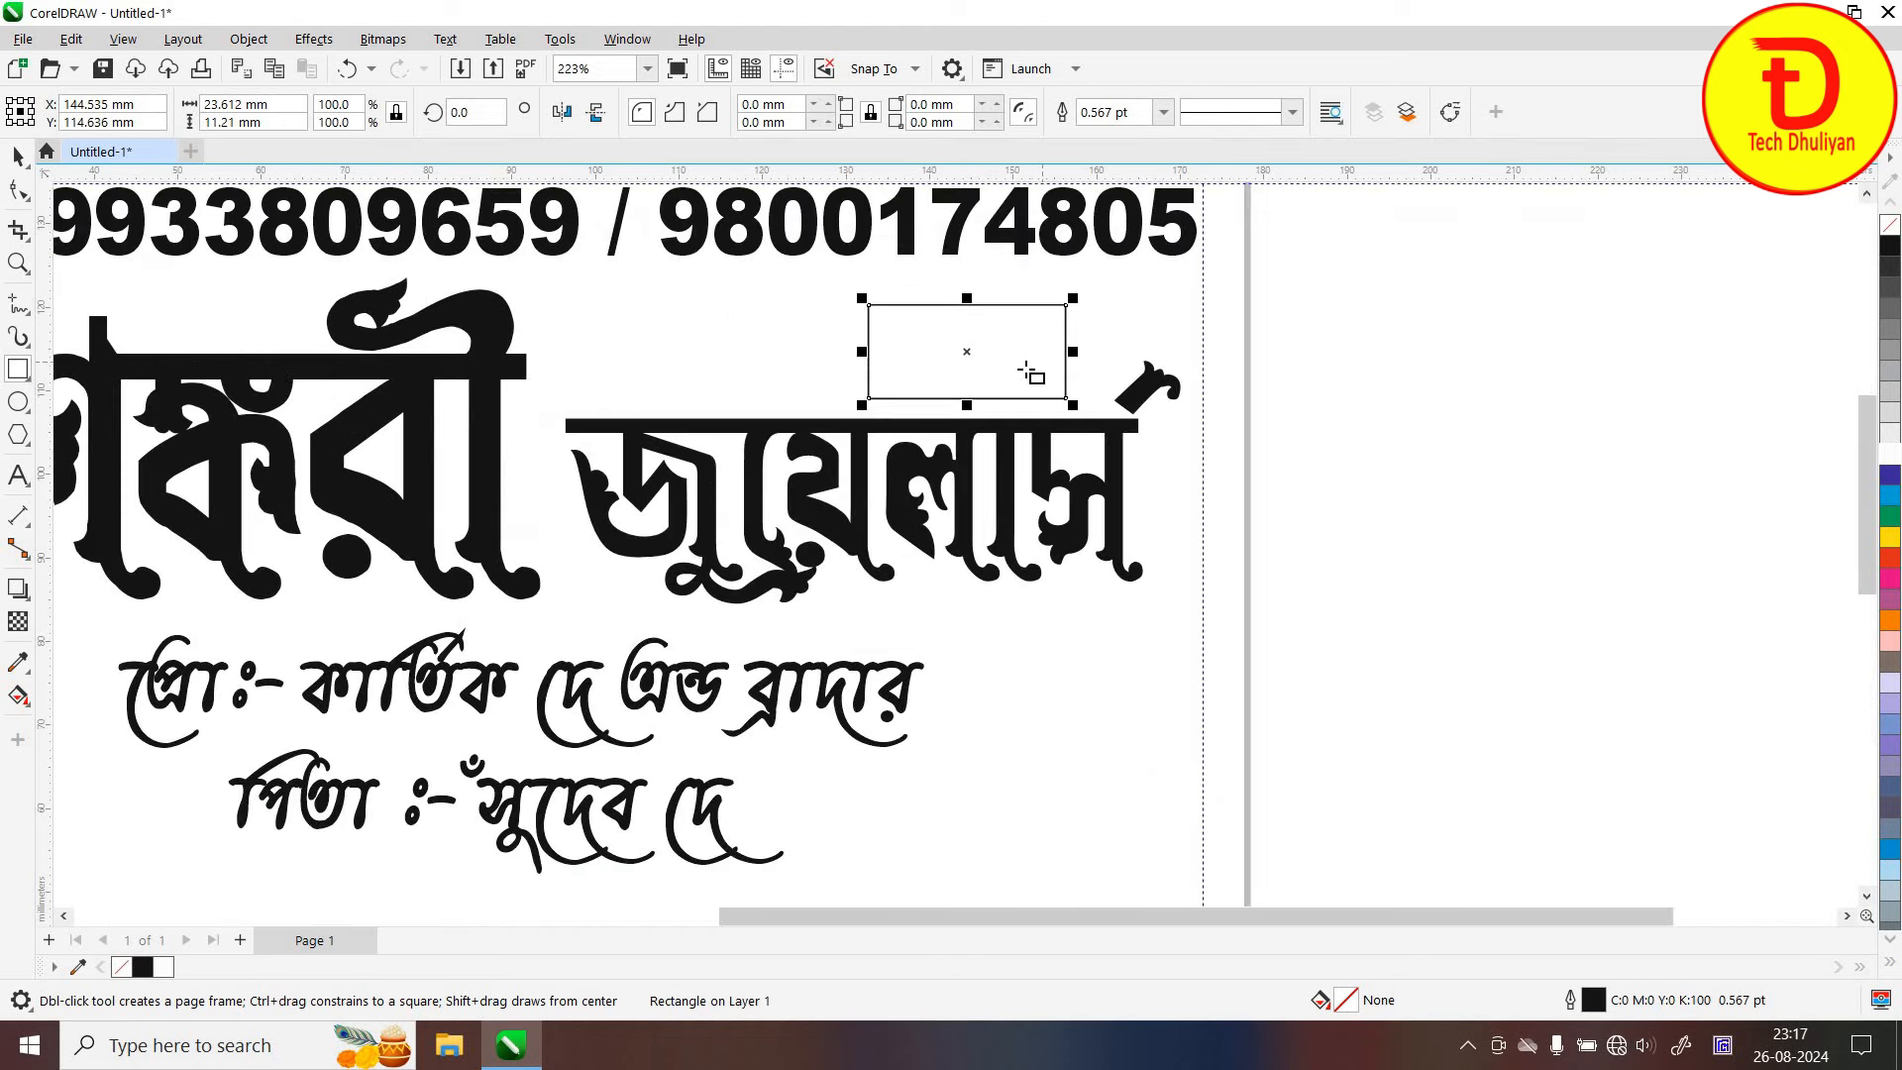
{"action": "key", "text": "space"}
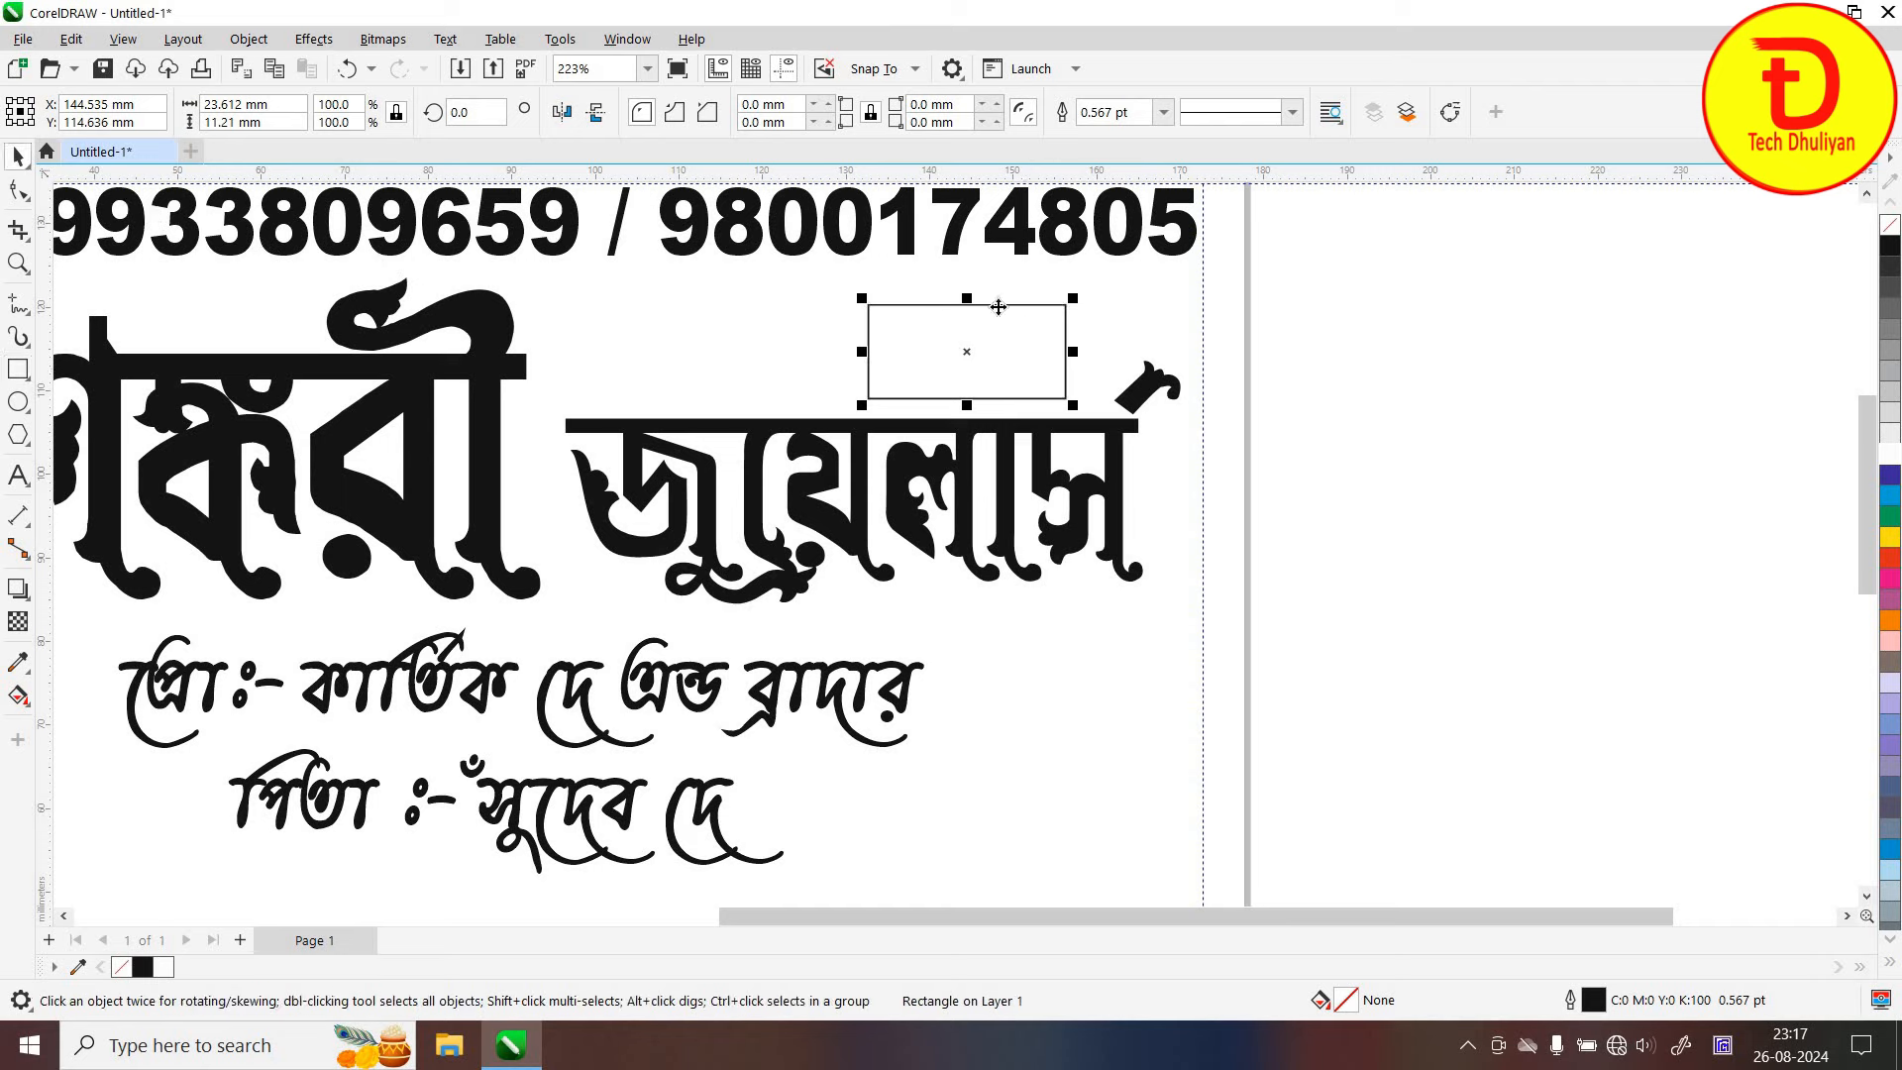
{"action": "left_click_drag", "start_coordinate": [1000, 304], "coordinate": [1003, 295]}
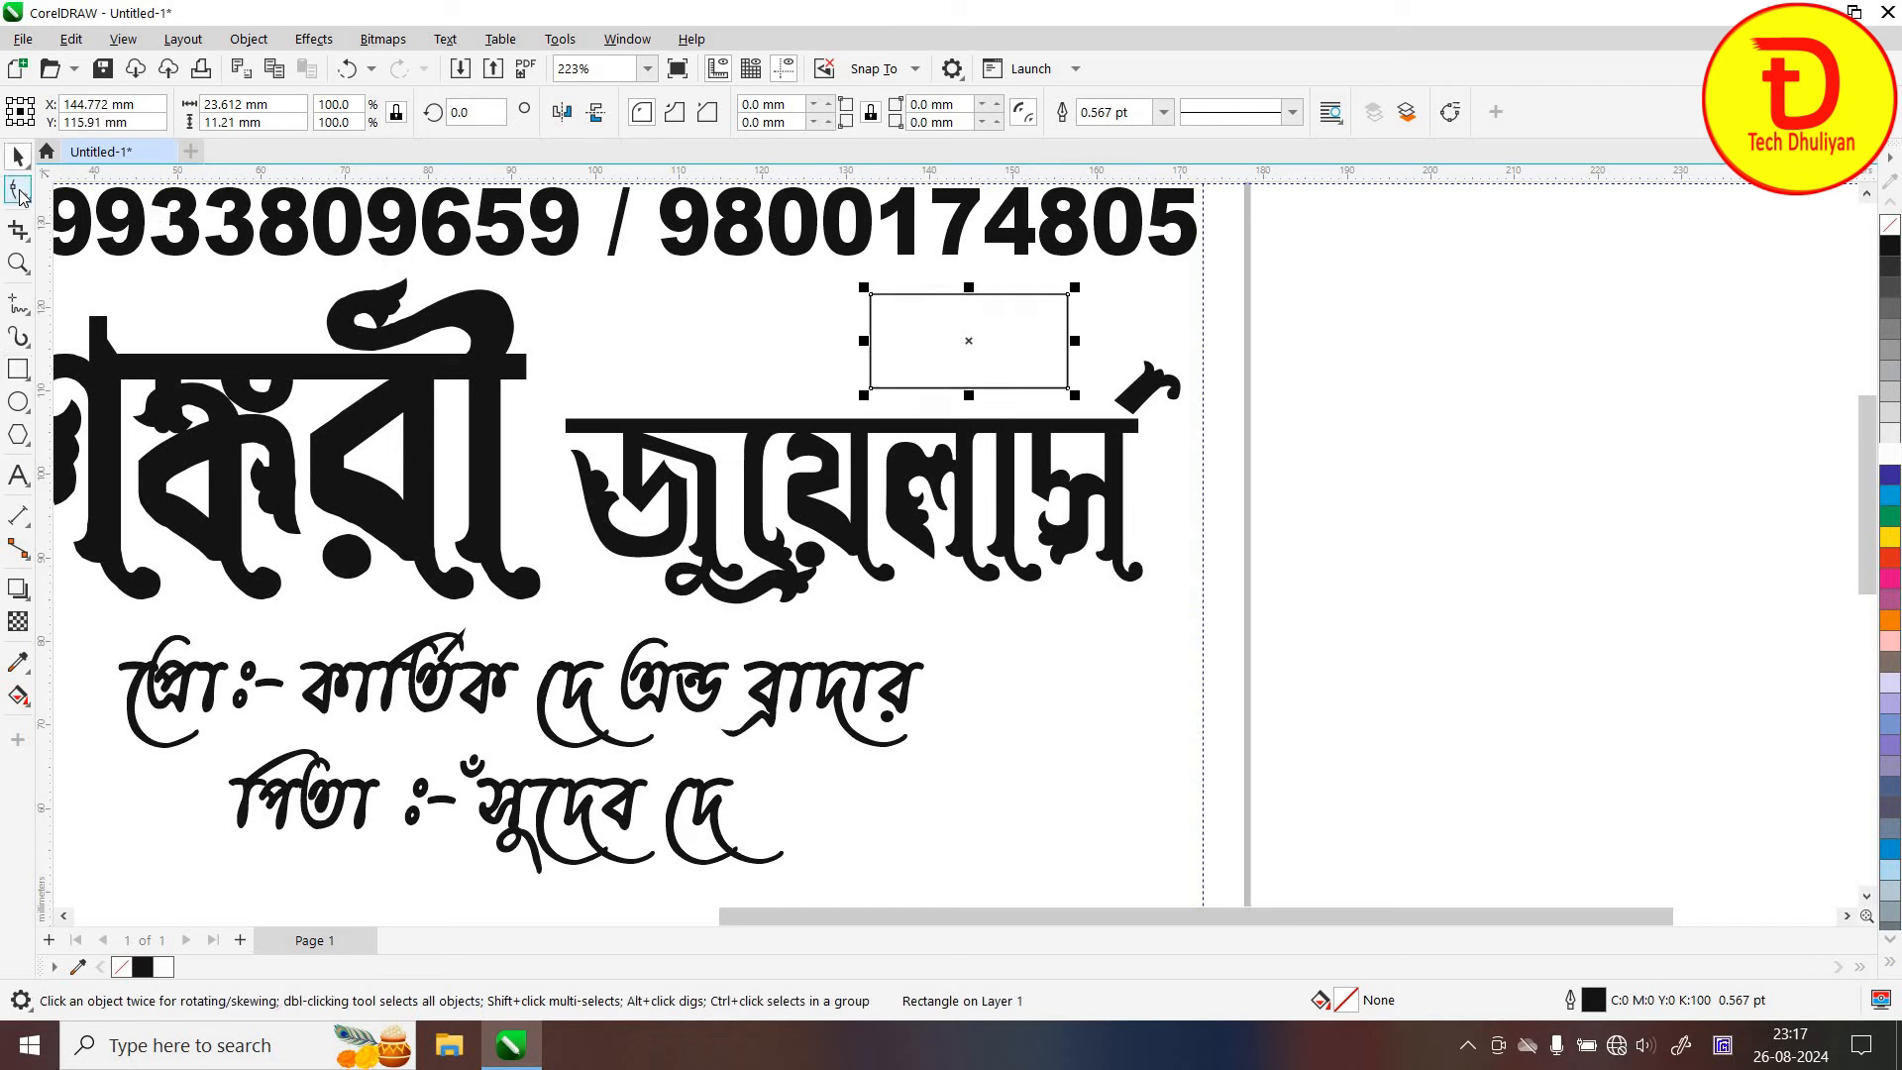
{"action": "left_click", "coordinate": [19, 189]}
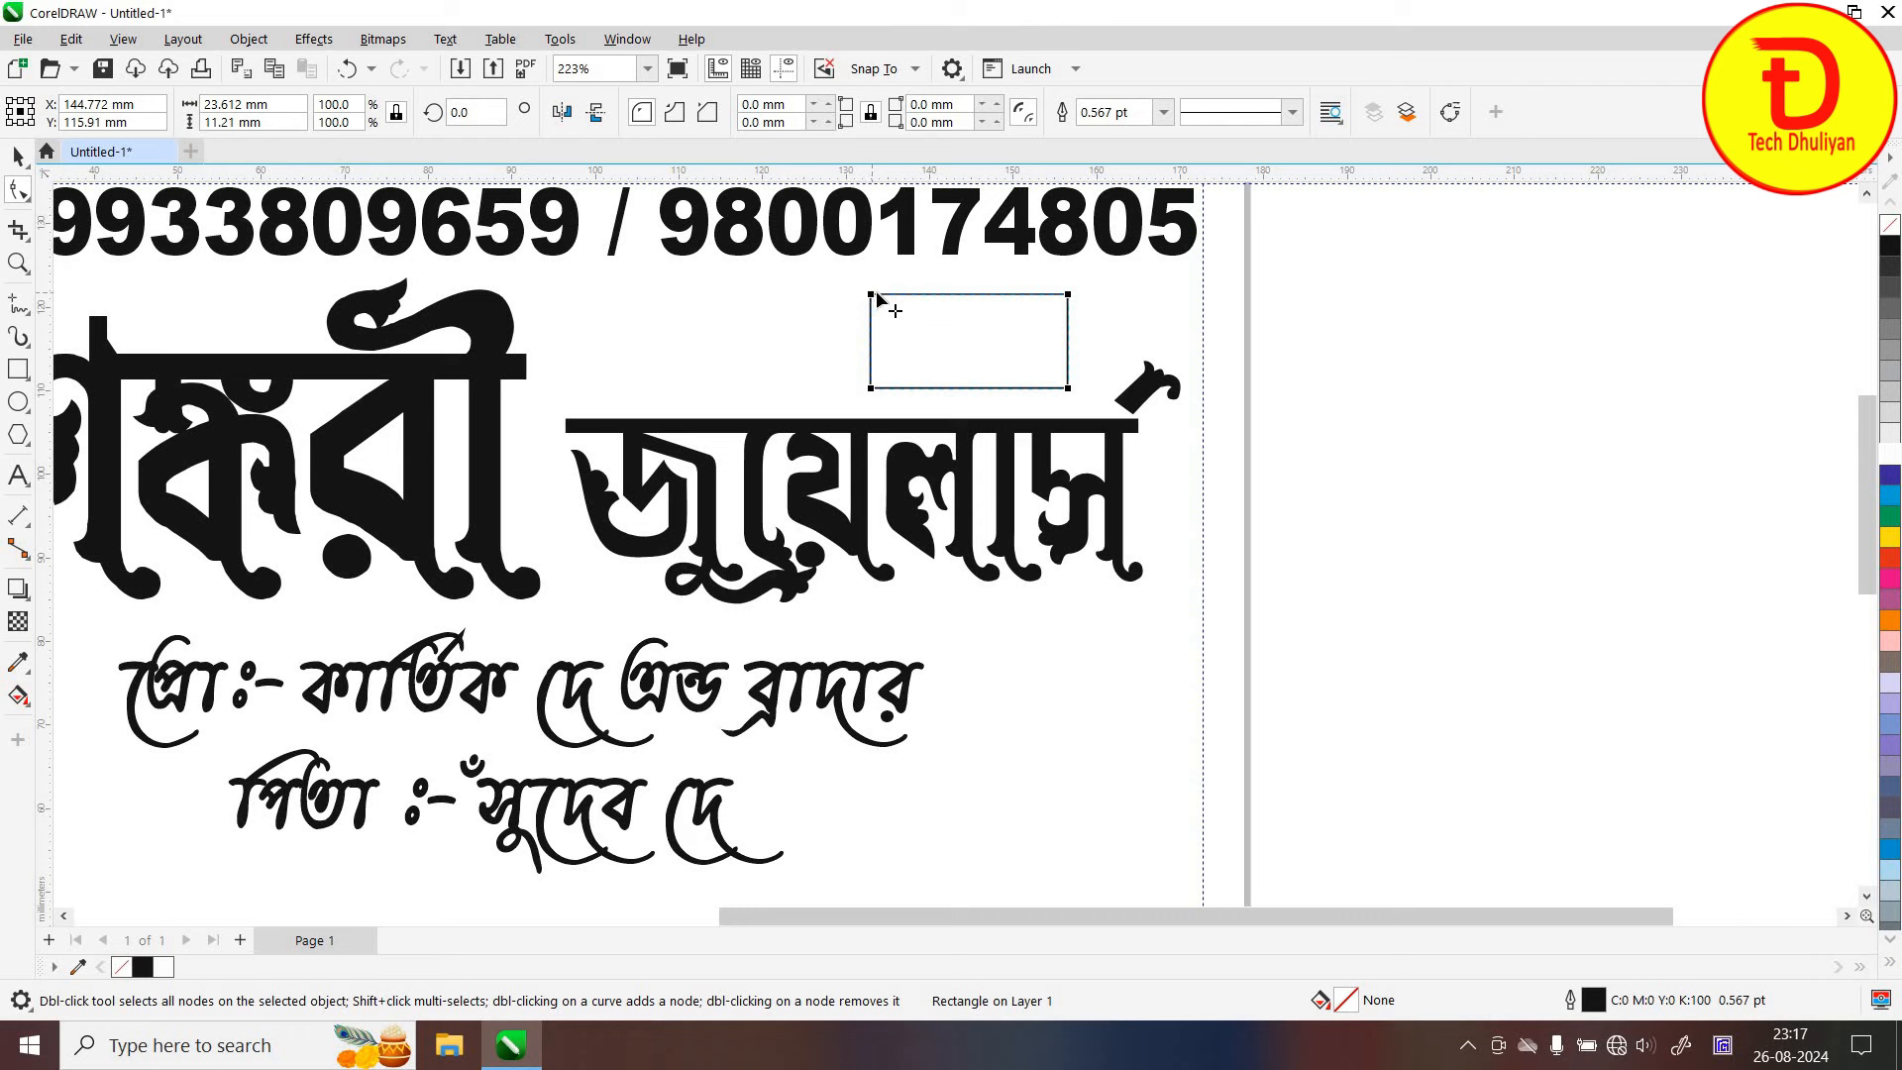
{"action": "left_click_drag", "start_coordinate": [875, 297], "coordinate": [887, 296]}
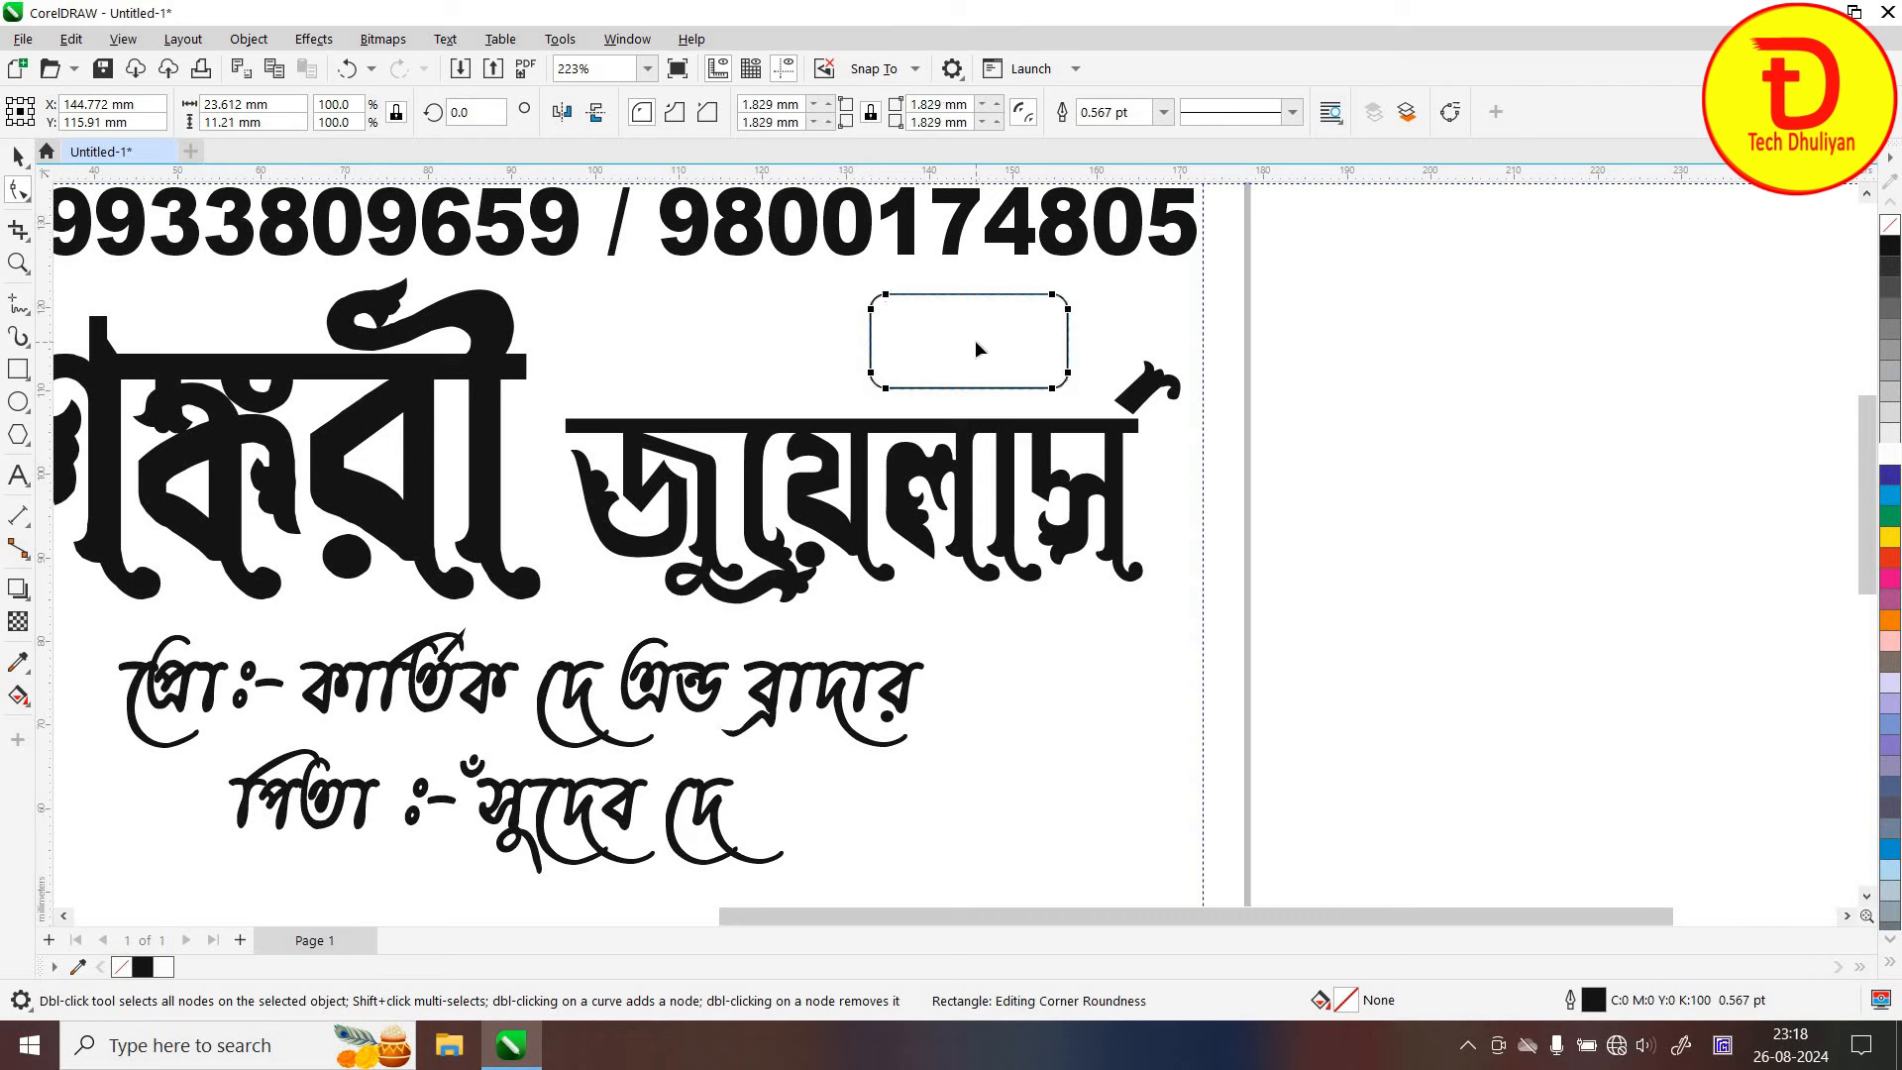
{"action": "left_click_drag", "start_coordinate": [888, 296], "coordinate": [909, 302]}
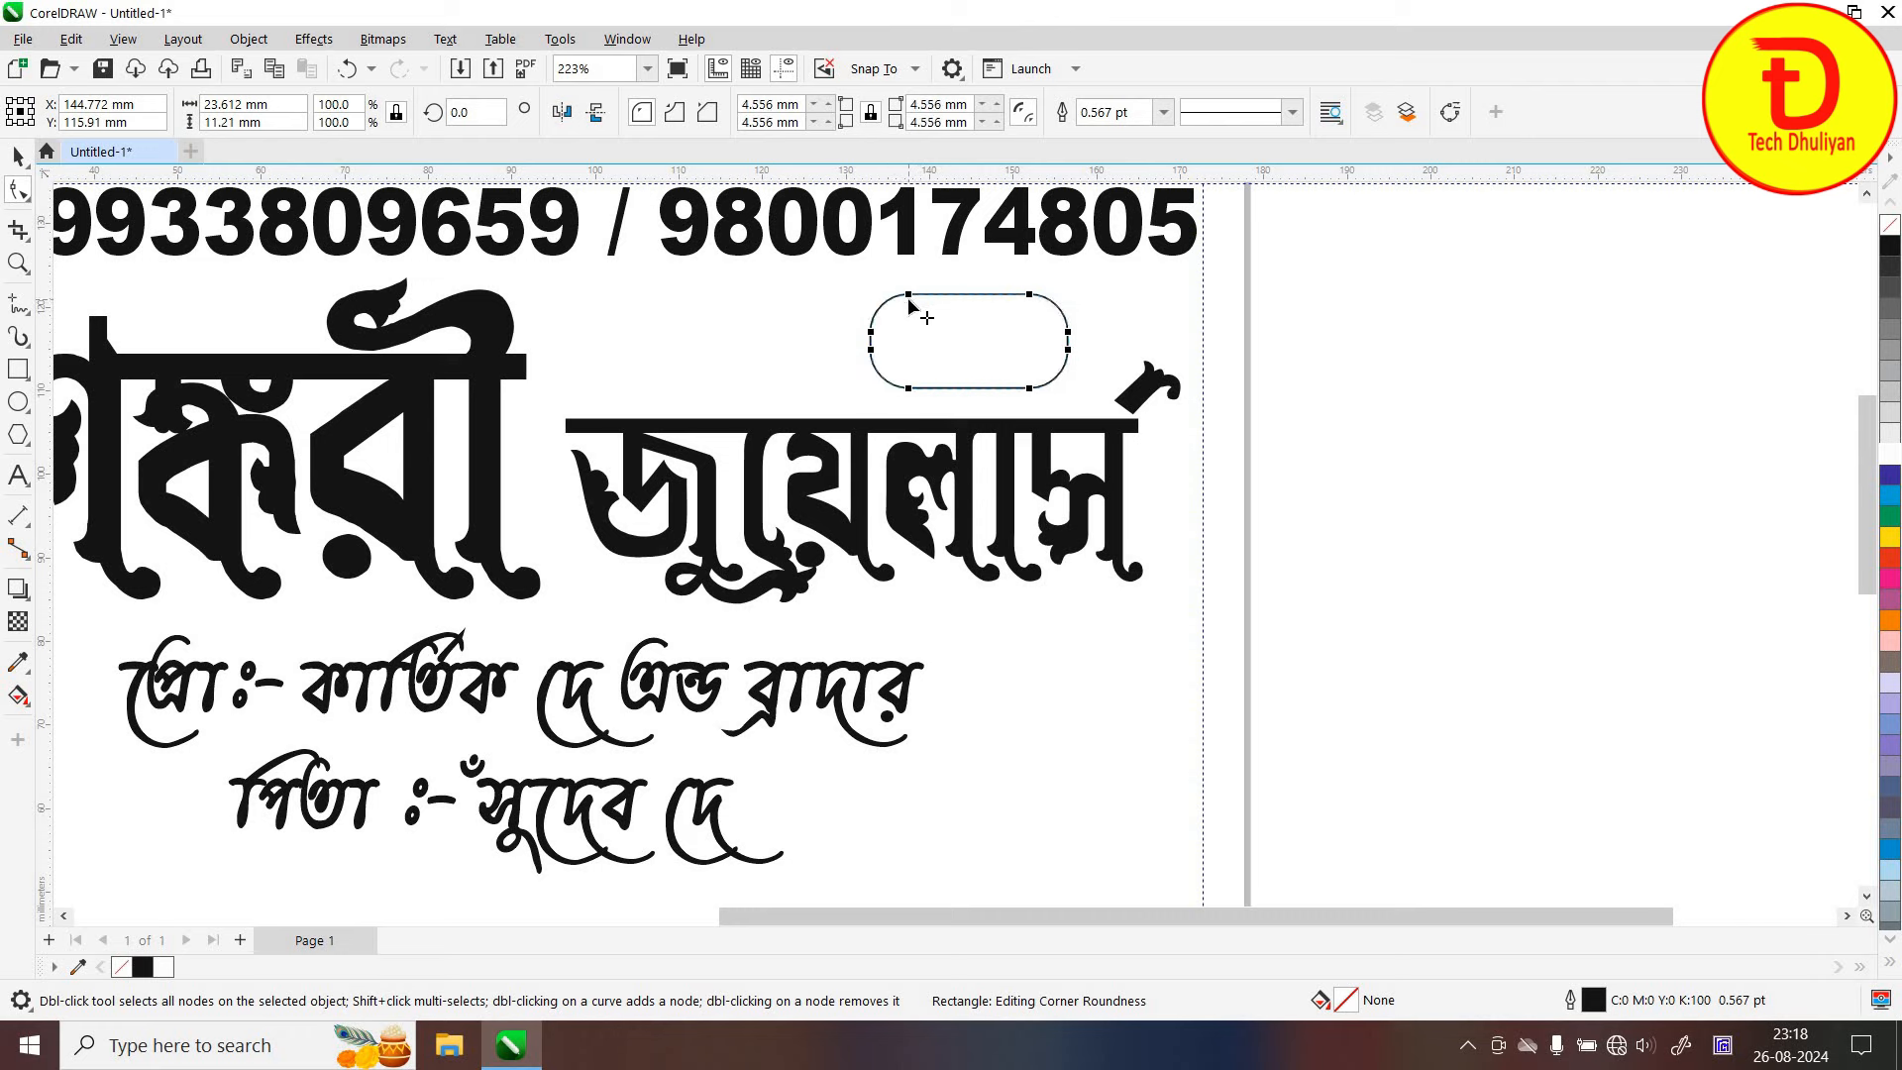
{"action": "left_click_drag", "start_coordinate": [905, 292], "coordinate": [917, 295]}
{"action": "left_click", "coordinate": [15, 157]}
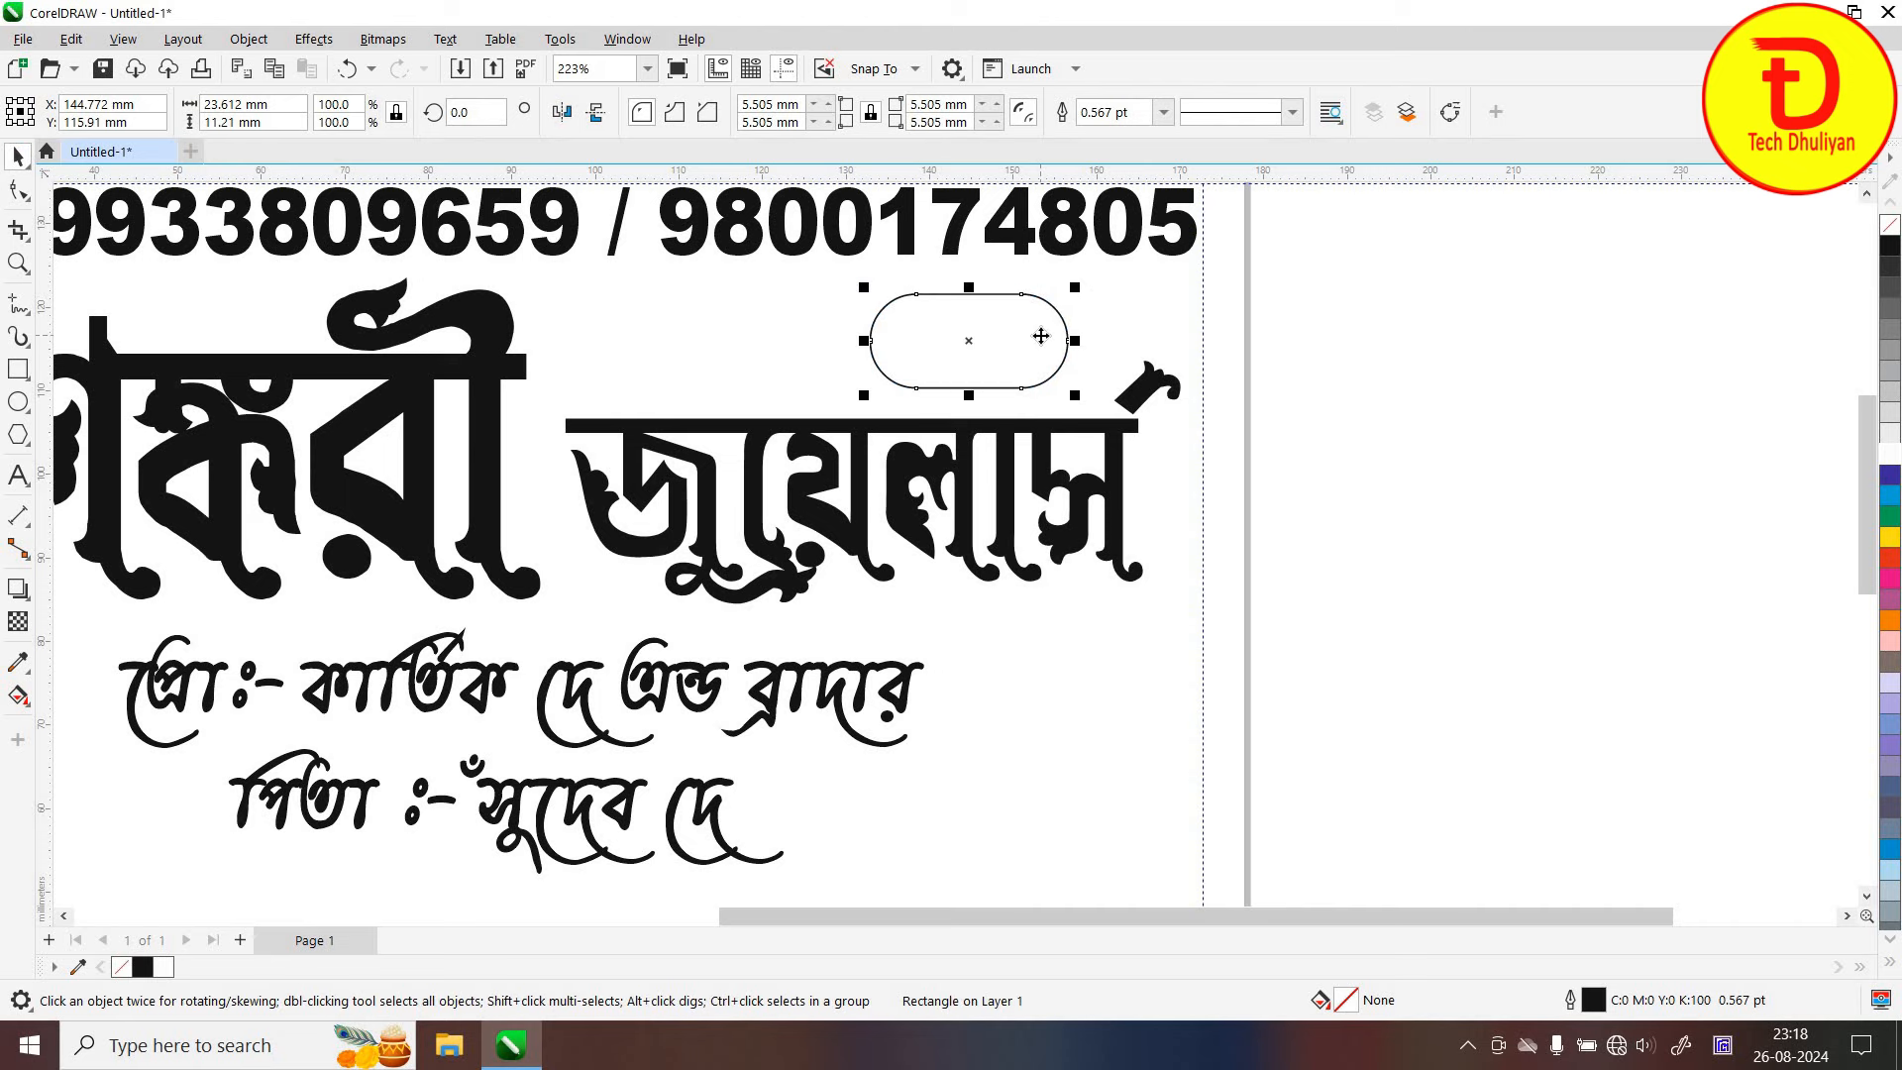
Give the pill shape a 1.0 pt outline
{"action": "left_click", "coordinate": [1165, 113]}
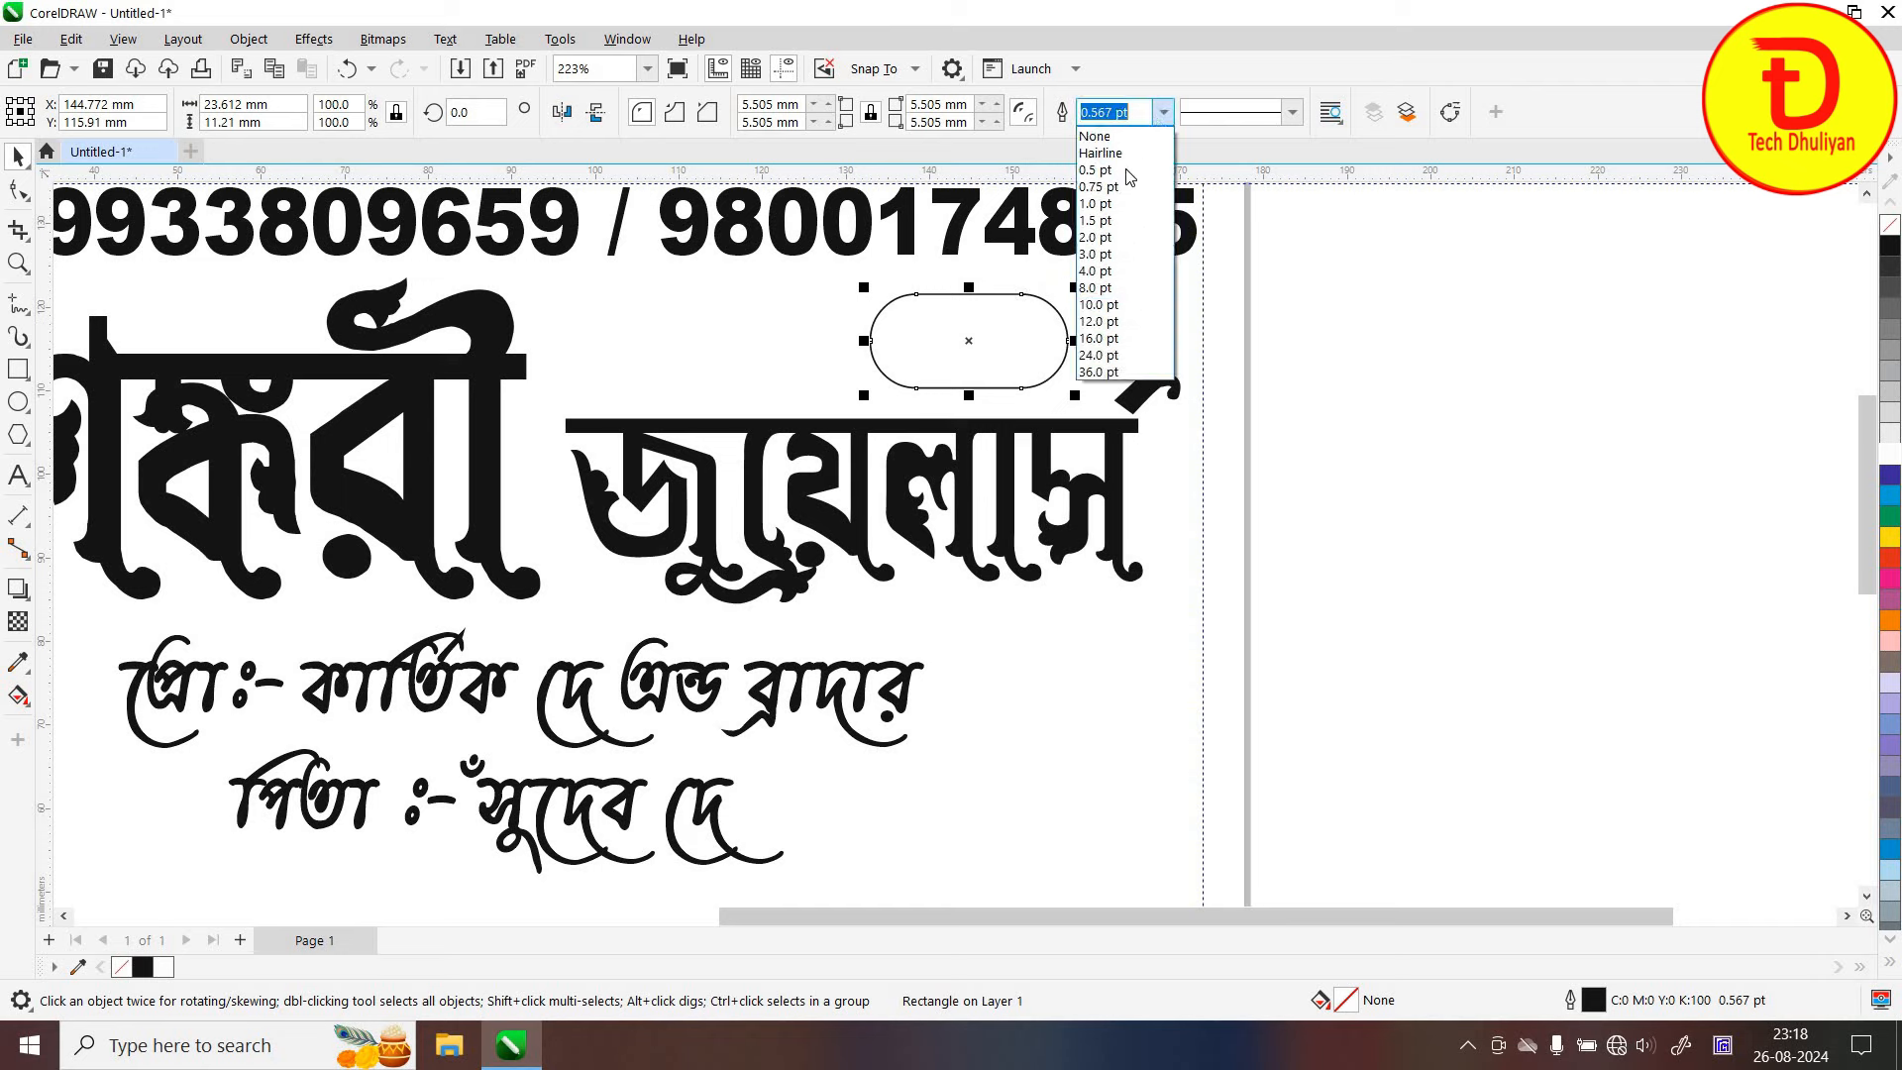
{"action": "left_click", "coordinate": [1113, 188]}
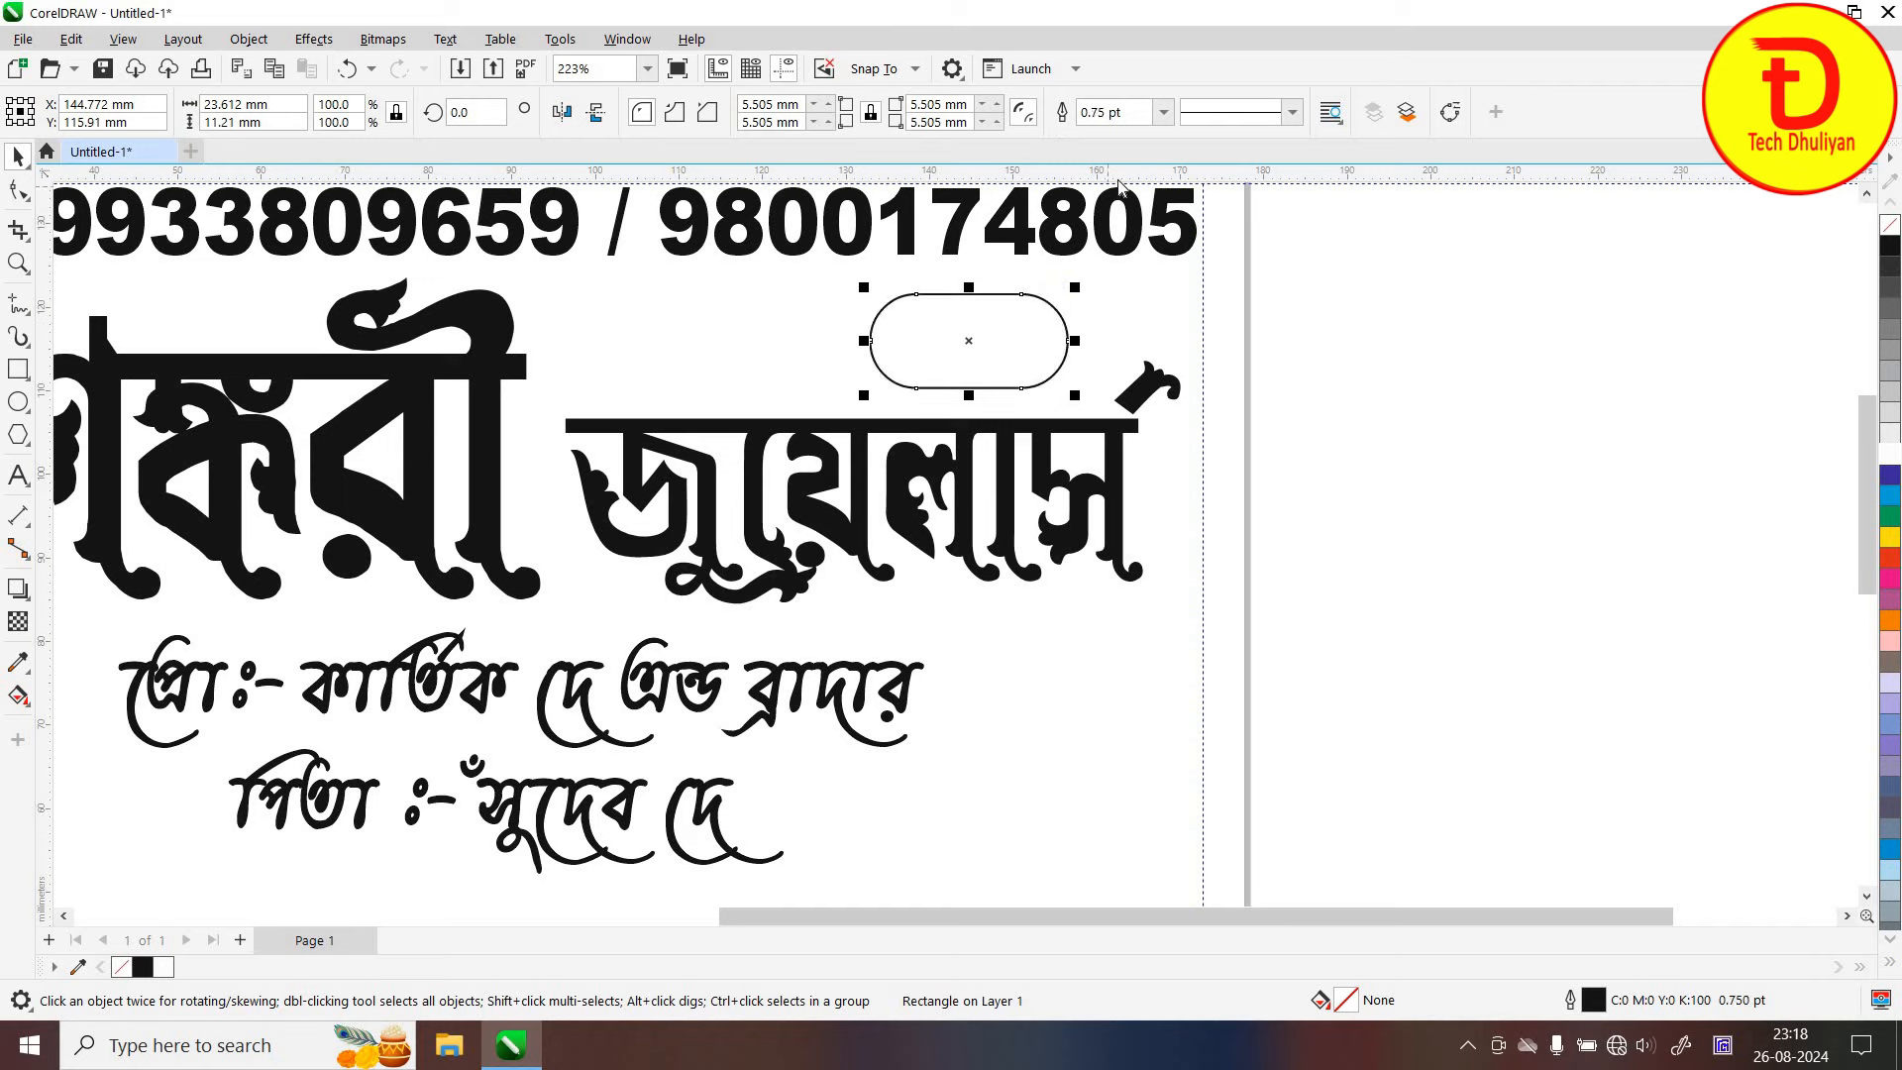
{"action": "left_click", "coordinate": [1165, 113]}
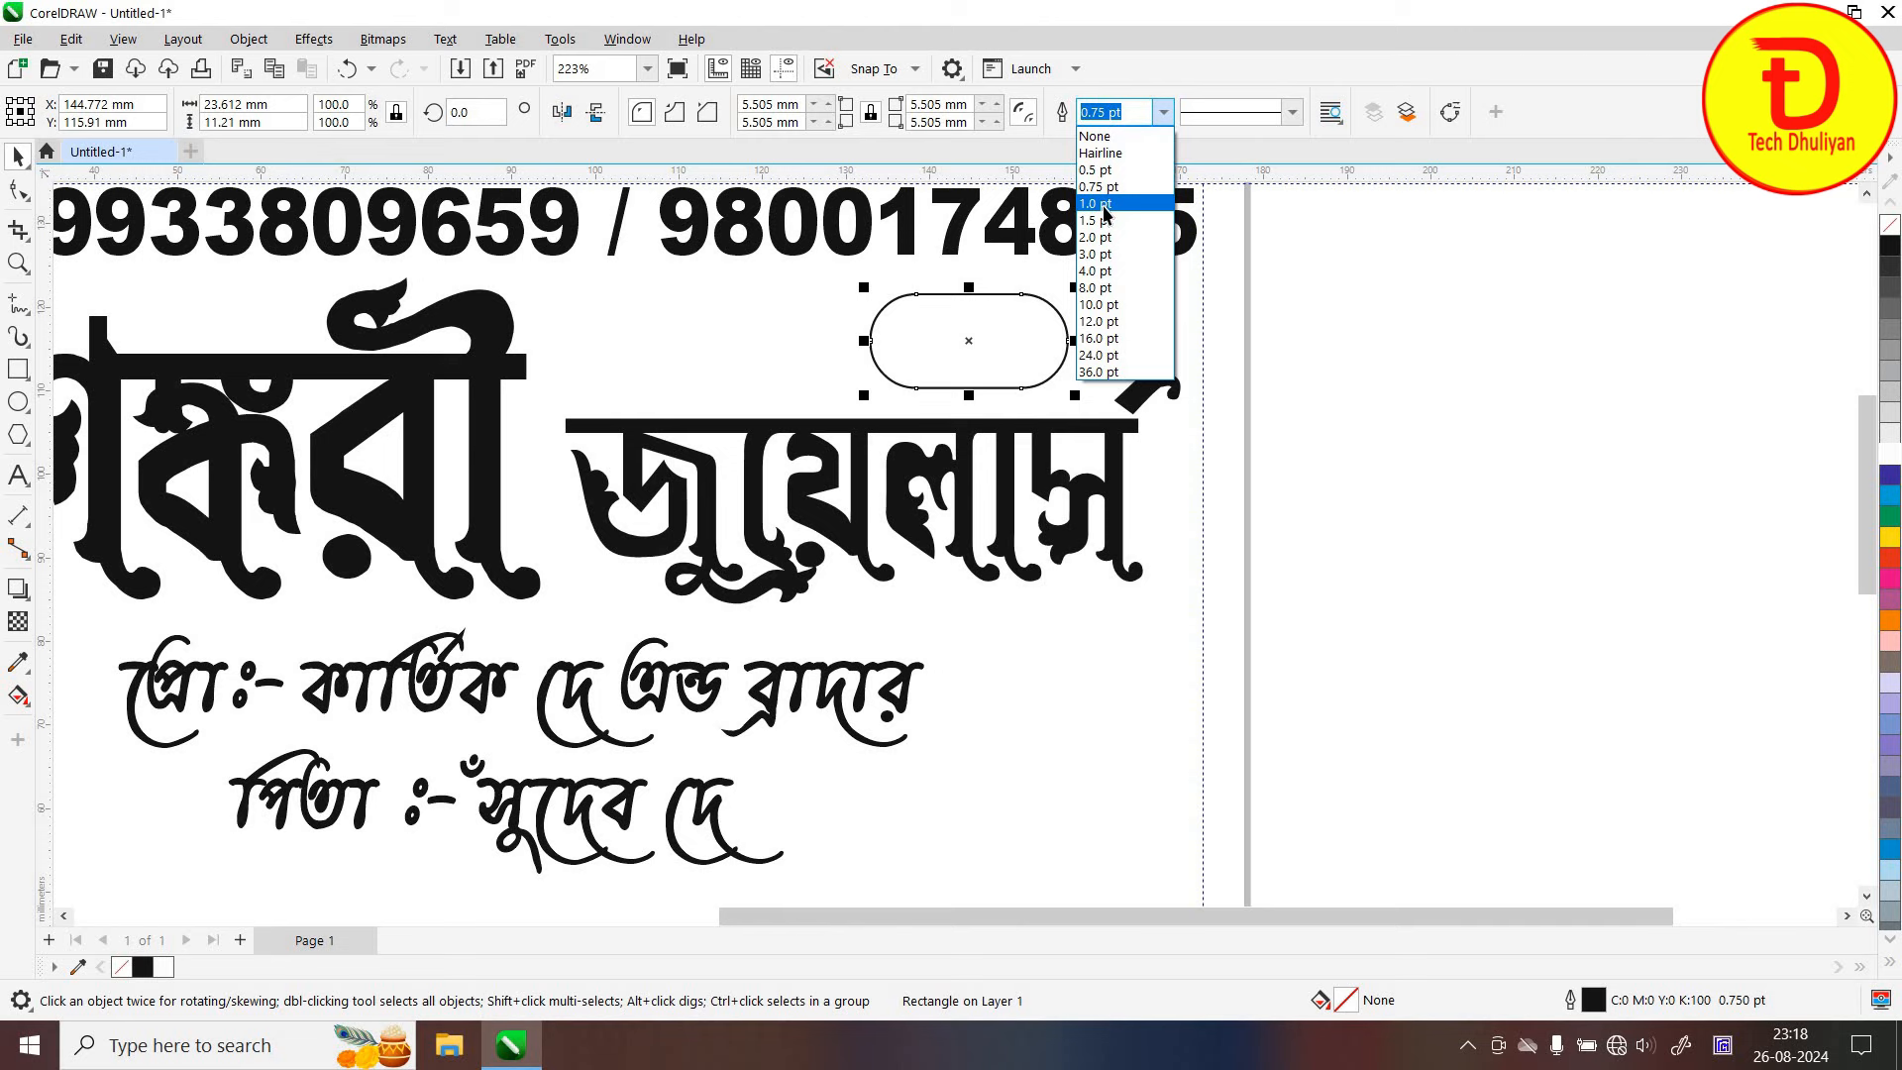
{"action": "left_click", "coordinate": [1110, 208]}
{"action": "left_click", "coordinate": [1025, 354]}
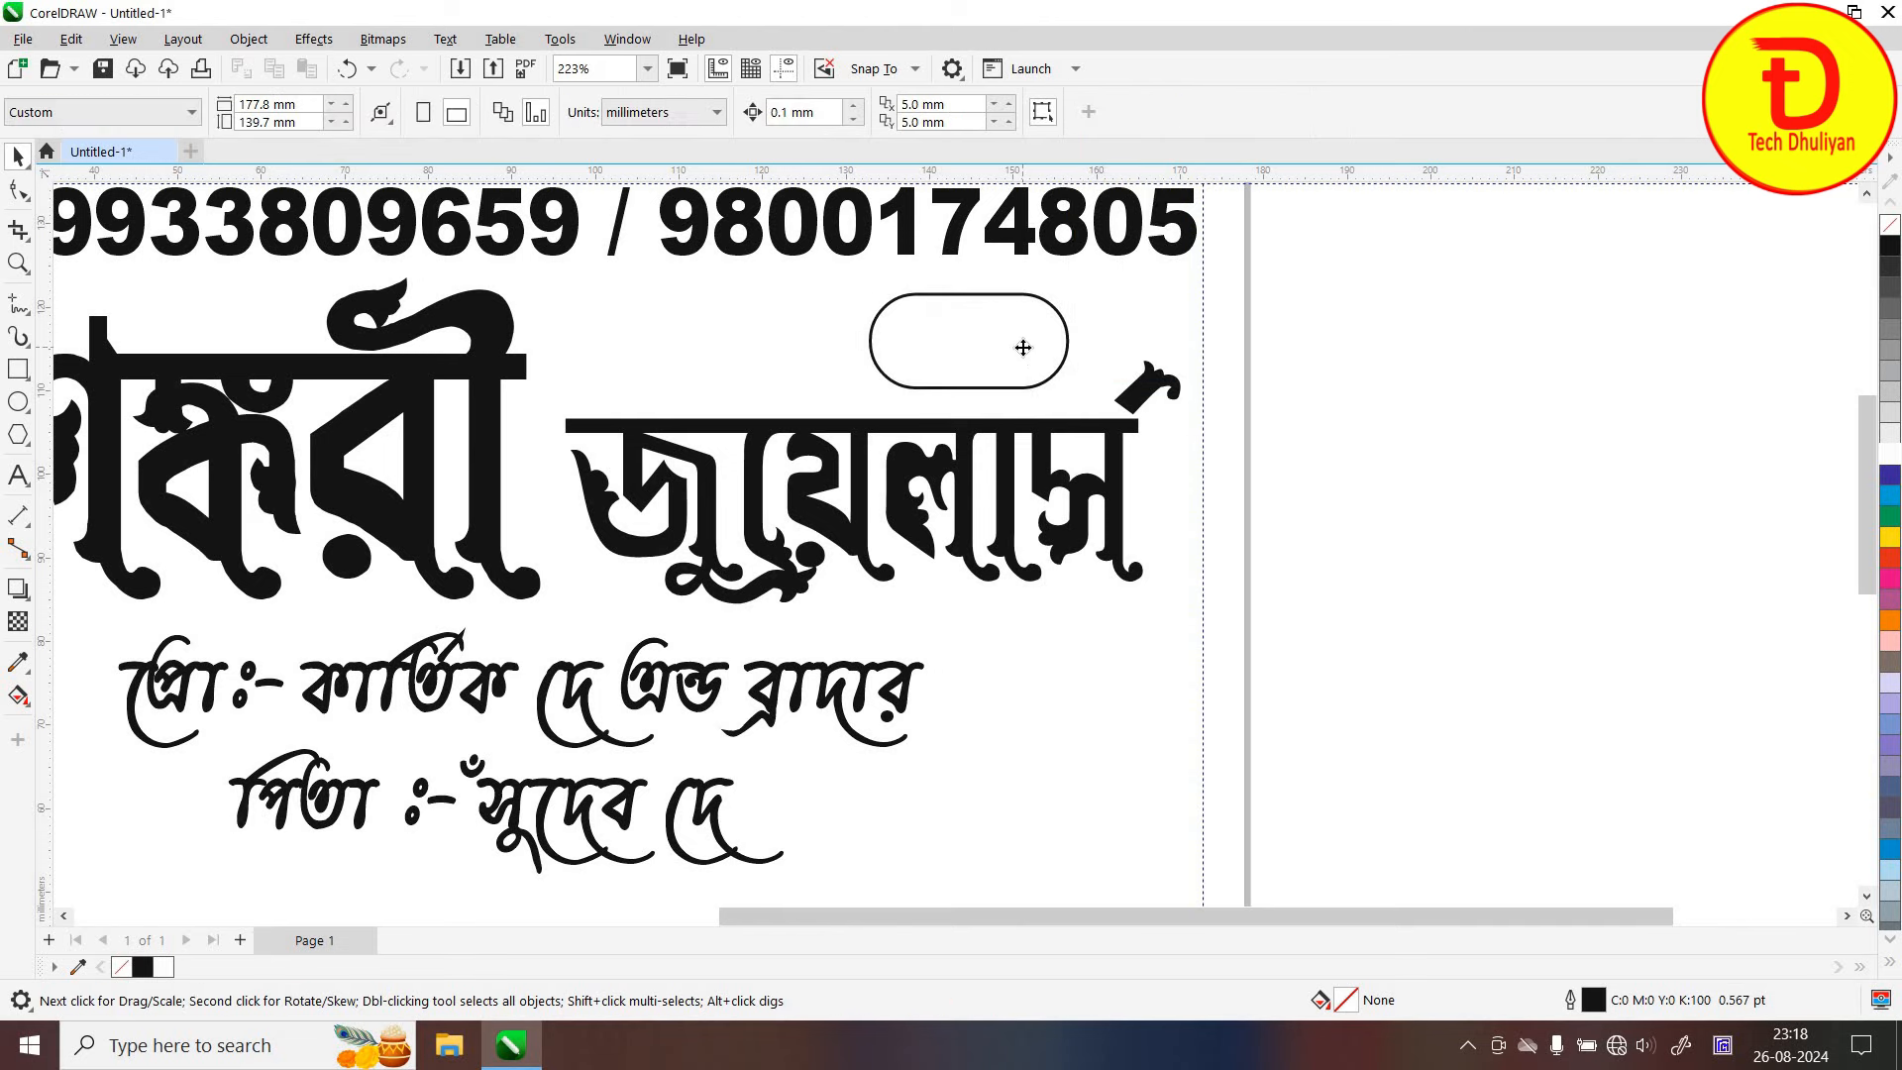
{"action": "left_click", "coordinate": [1024, 348]}
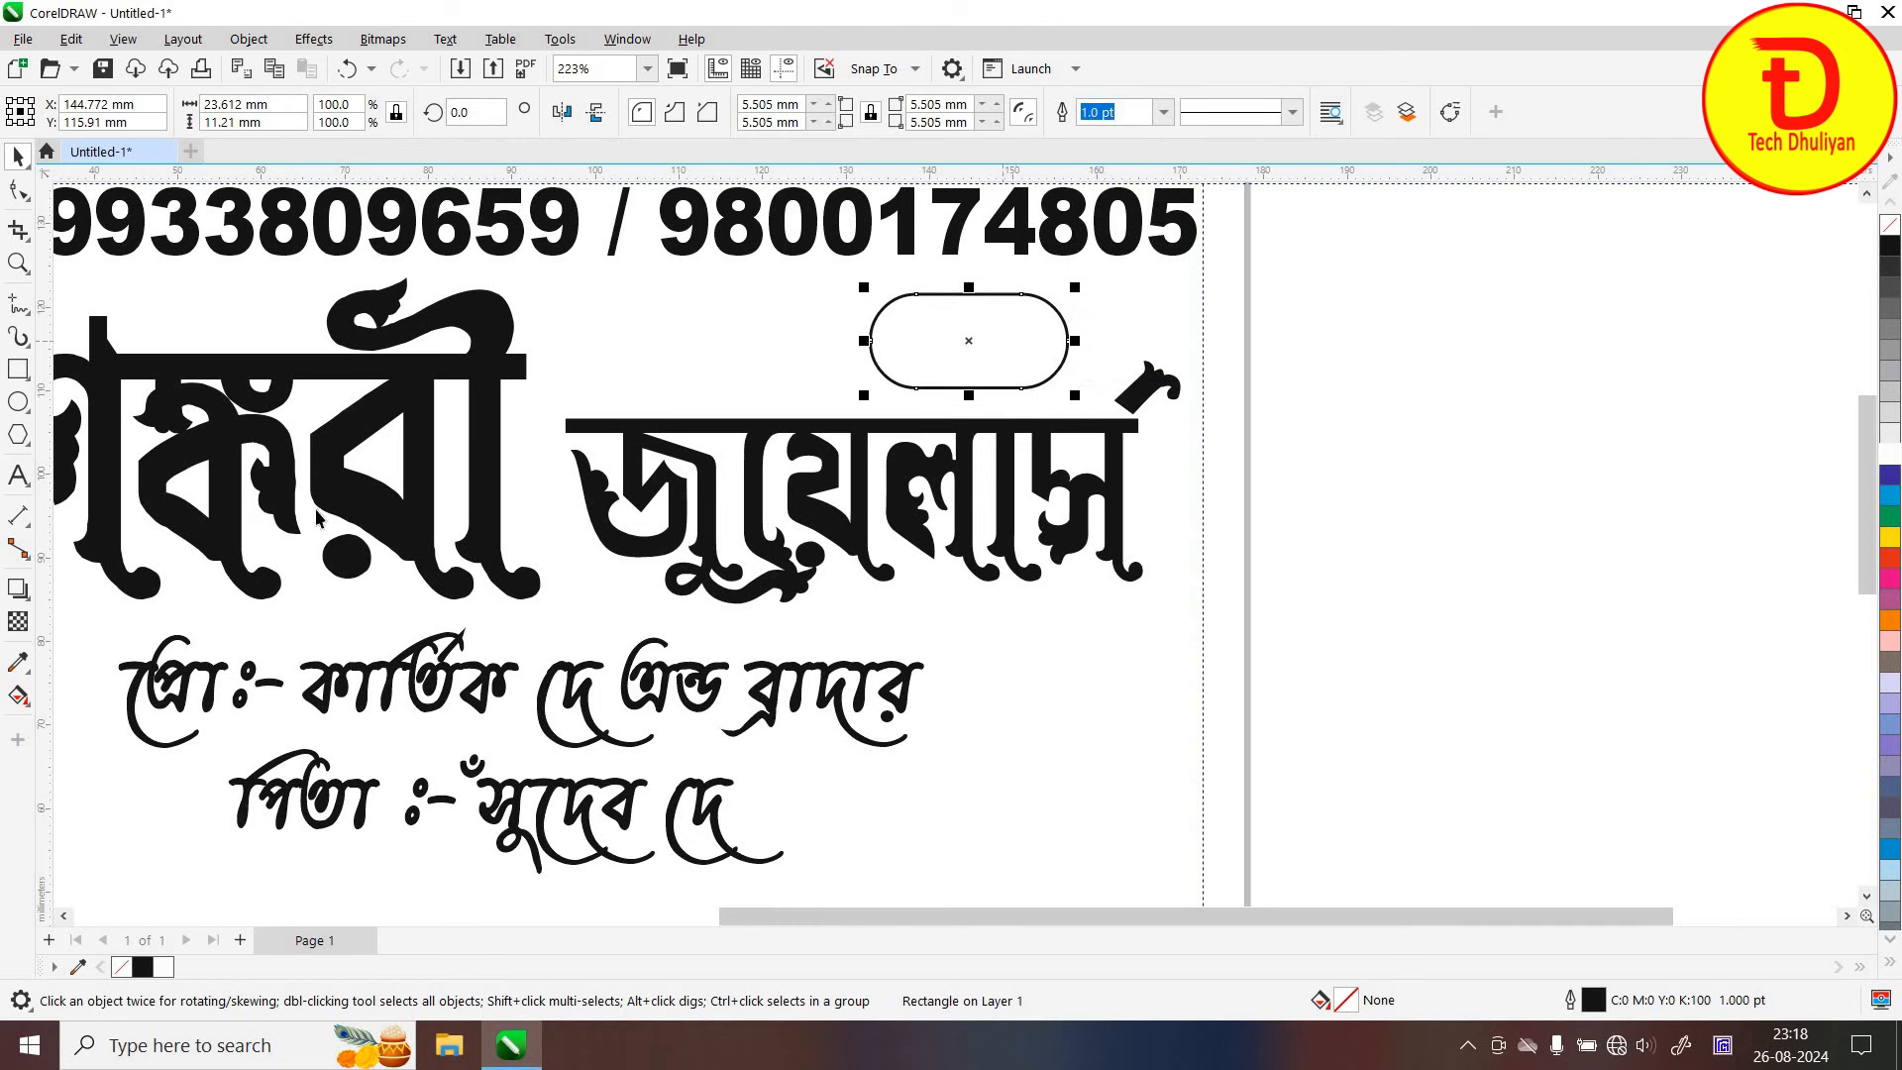
Add an inside contour to the pill and break it apart from the original (Ctrl+K)
{"action": "left_click", "coordinate": [26, 598]}
{"action": "left_click", "coordinate": [85, 617]}
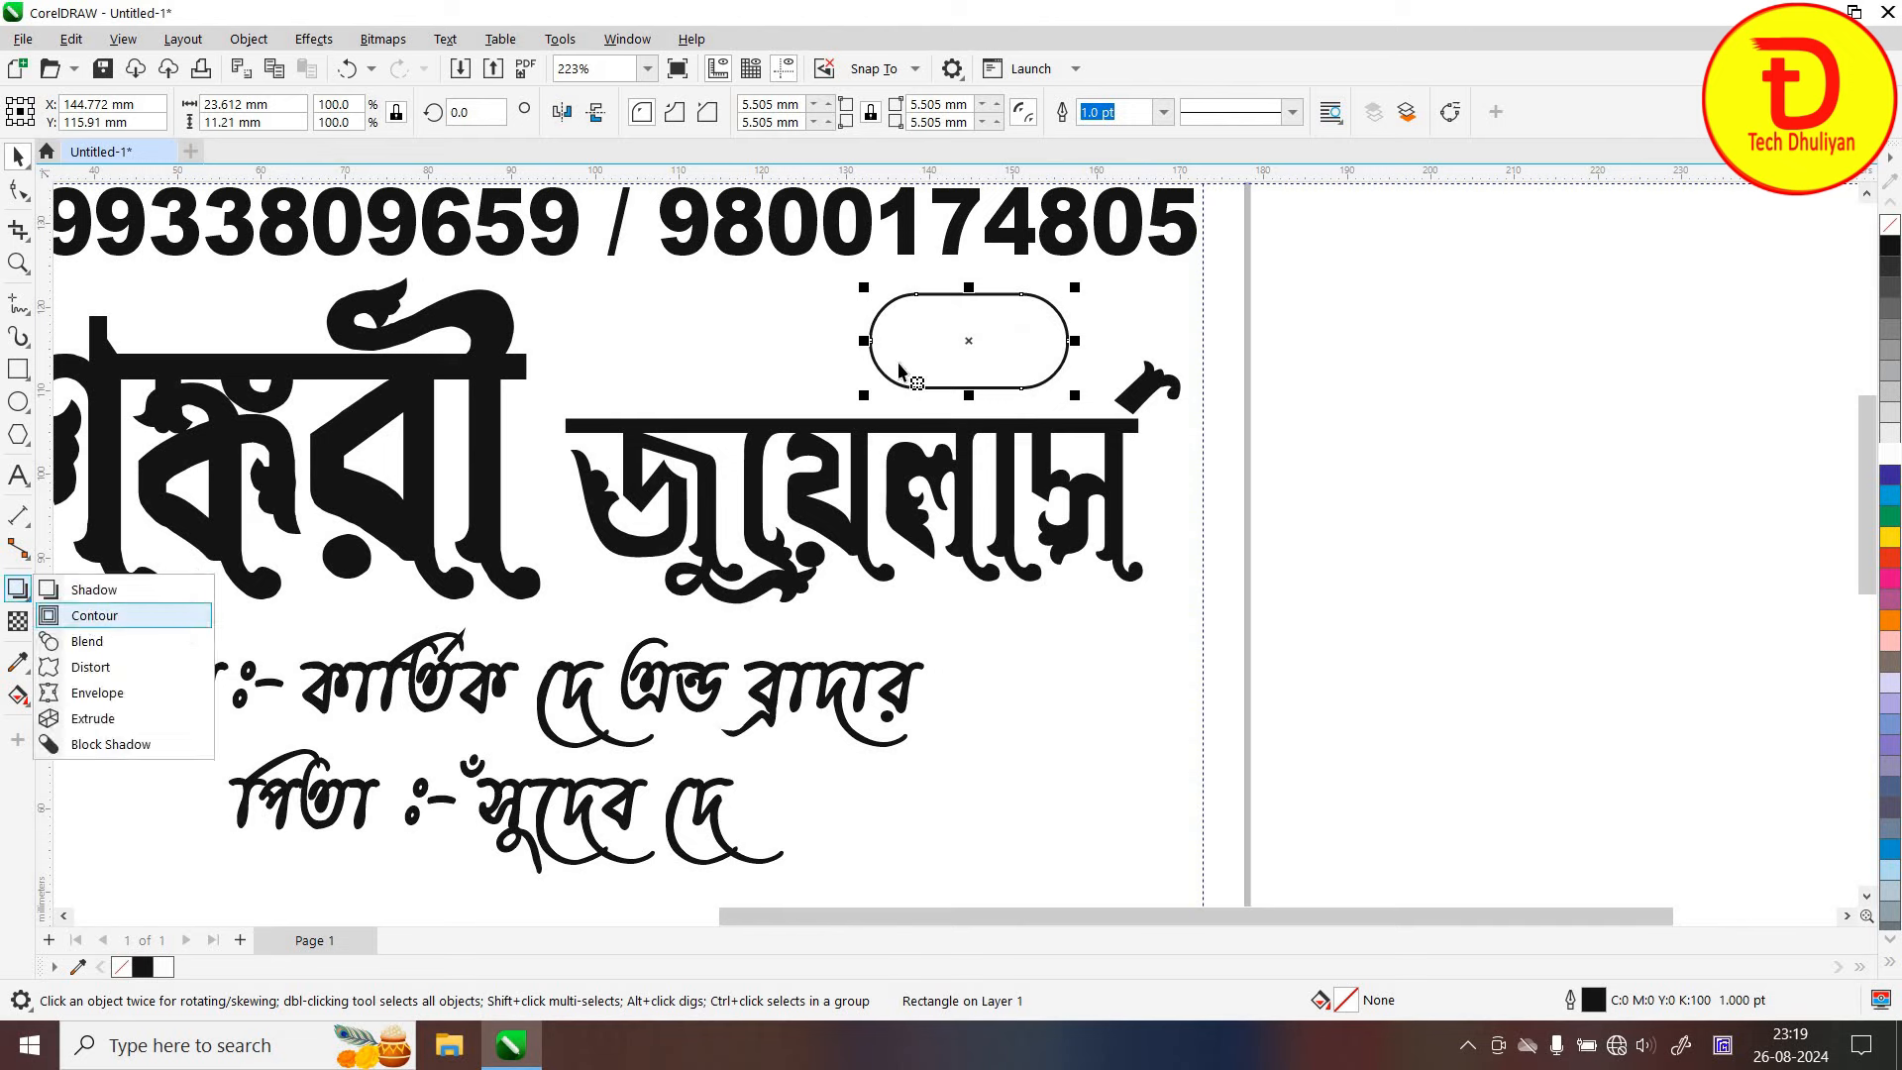
{"action": "left_click_drag", "start_coordinate": [948, 308], "coordinate": [946, 311]}
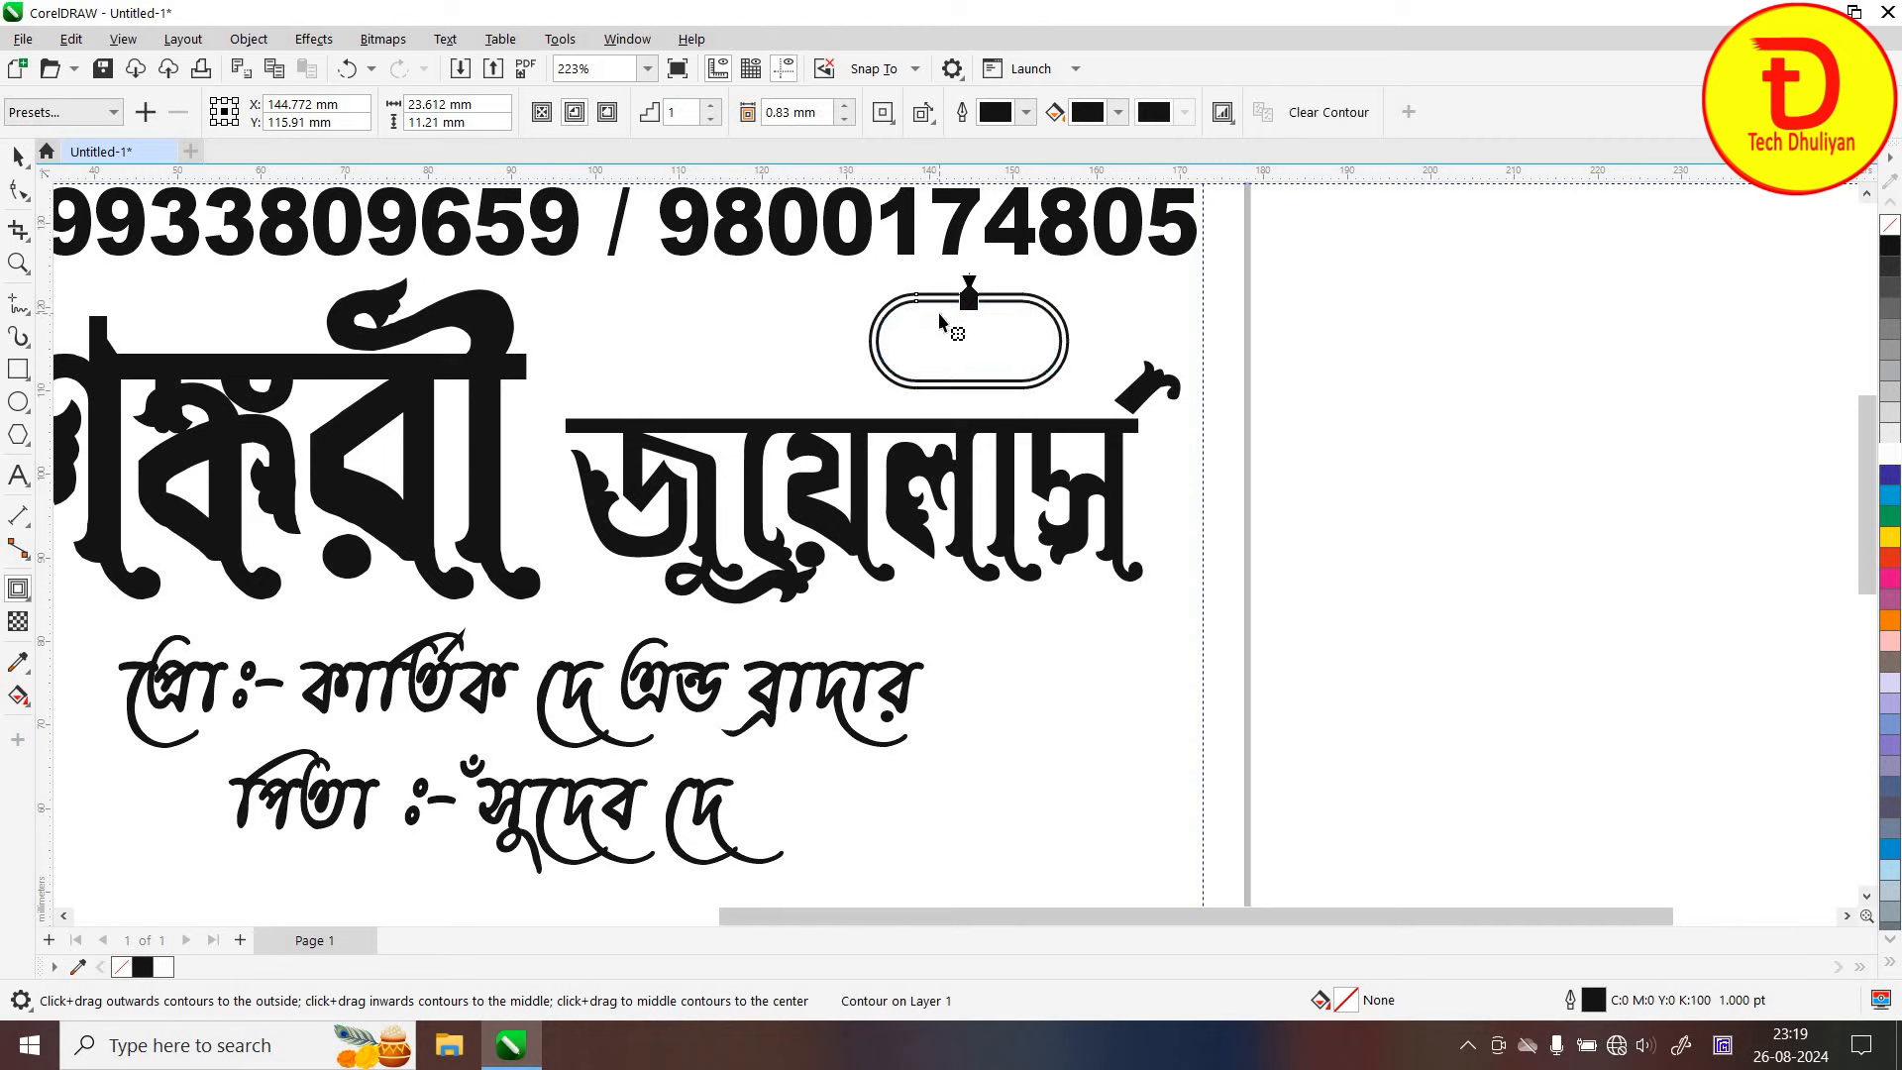
{"action": "key", "text": "ctrl+k"}
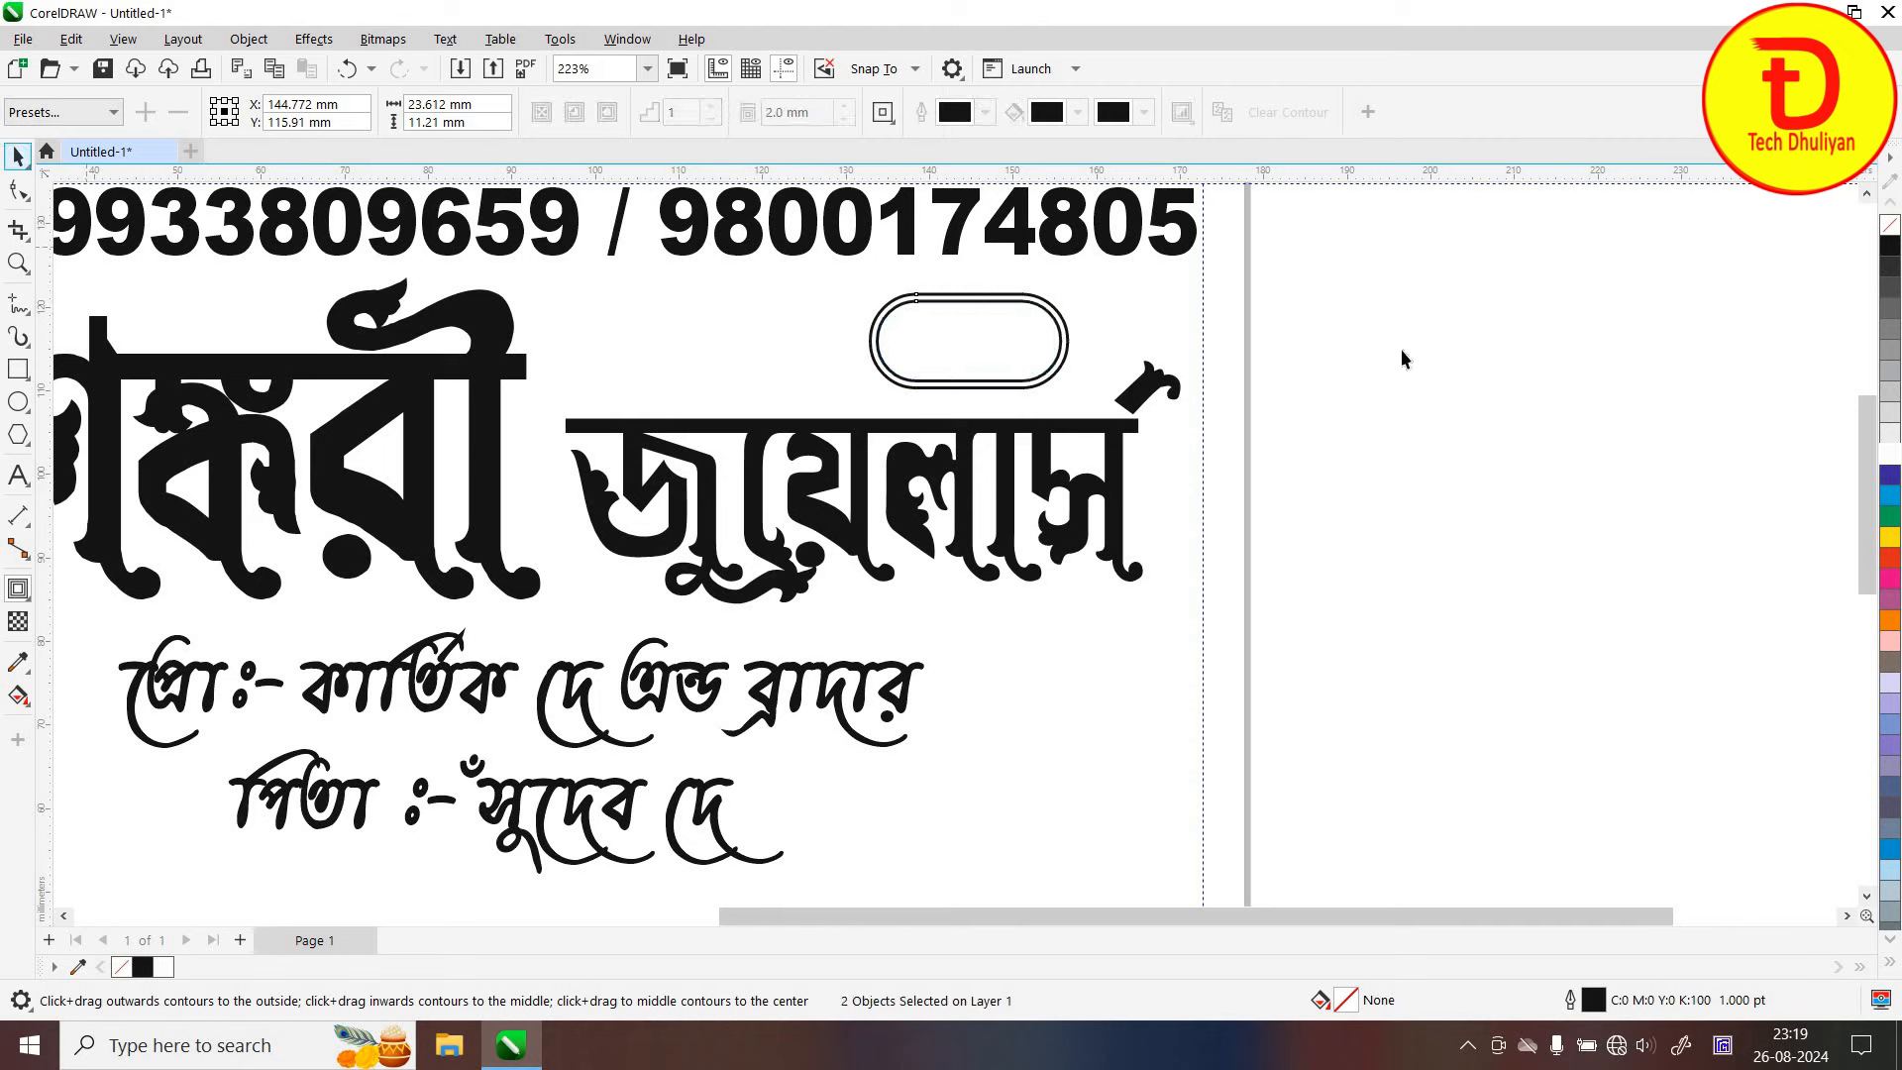
Fill the inner contour capsule with solid black
{"action": "key", "text": "space"}
{"action": "left_click", "coordinate": [988, 340]}
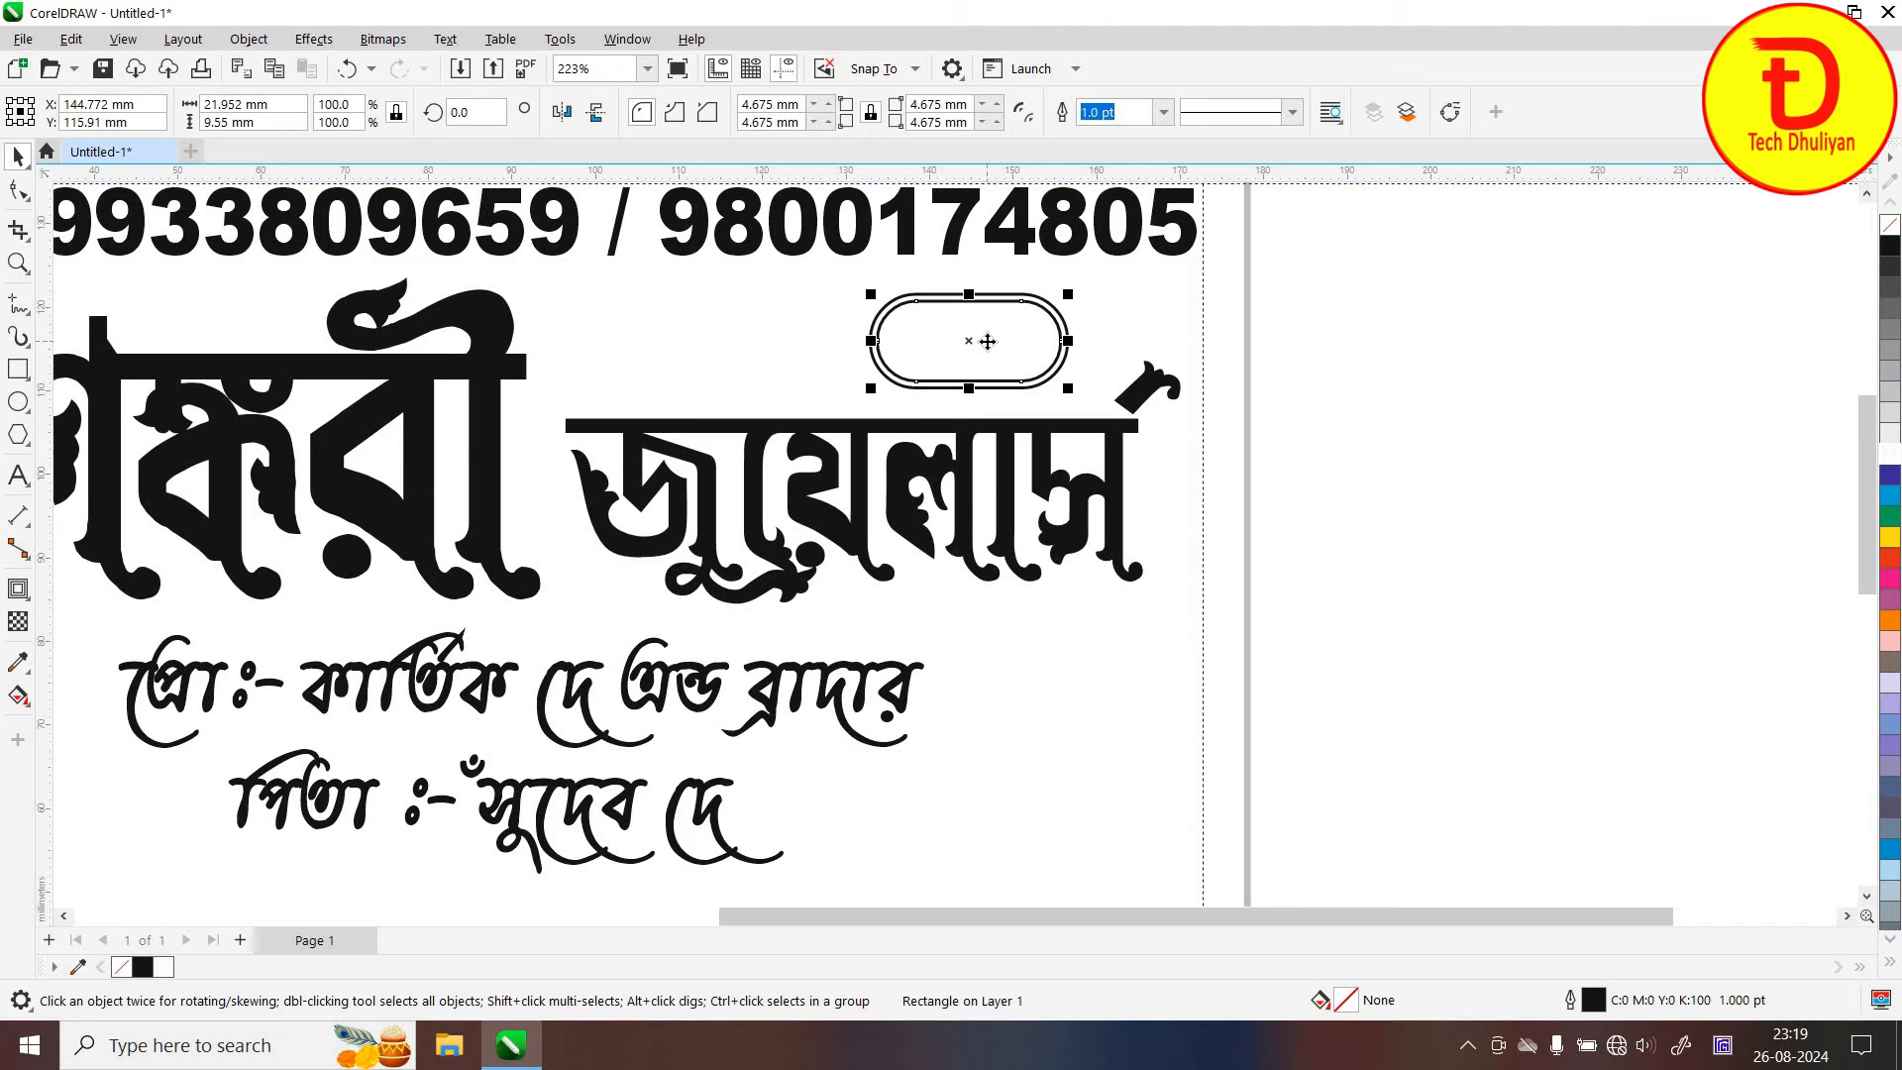
{"action": "left_click", "coordinate": [1890, 246]}
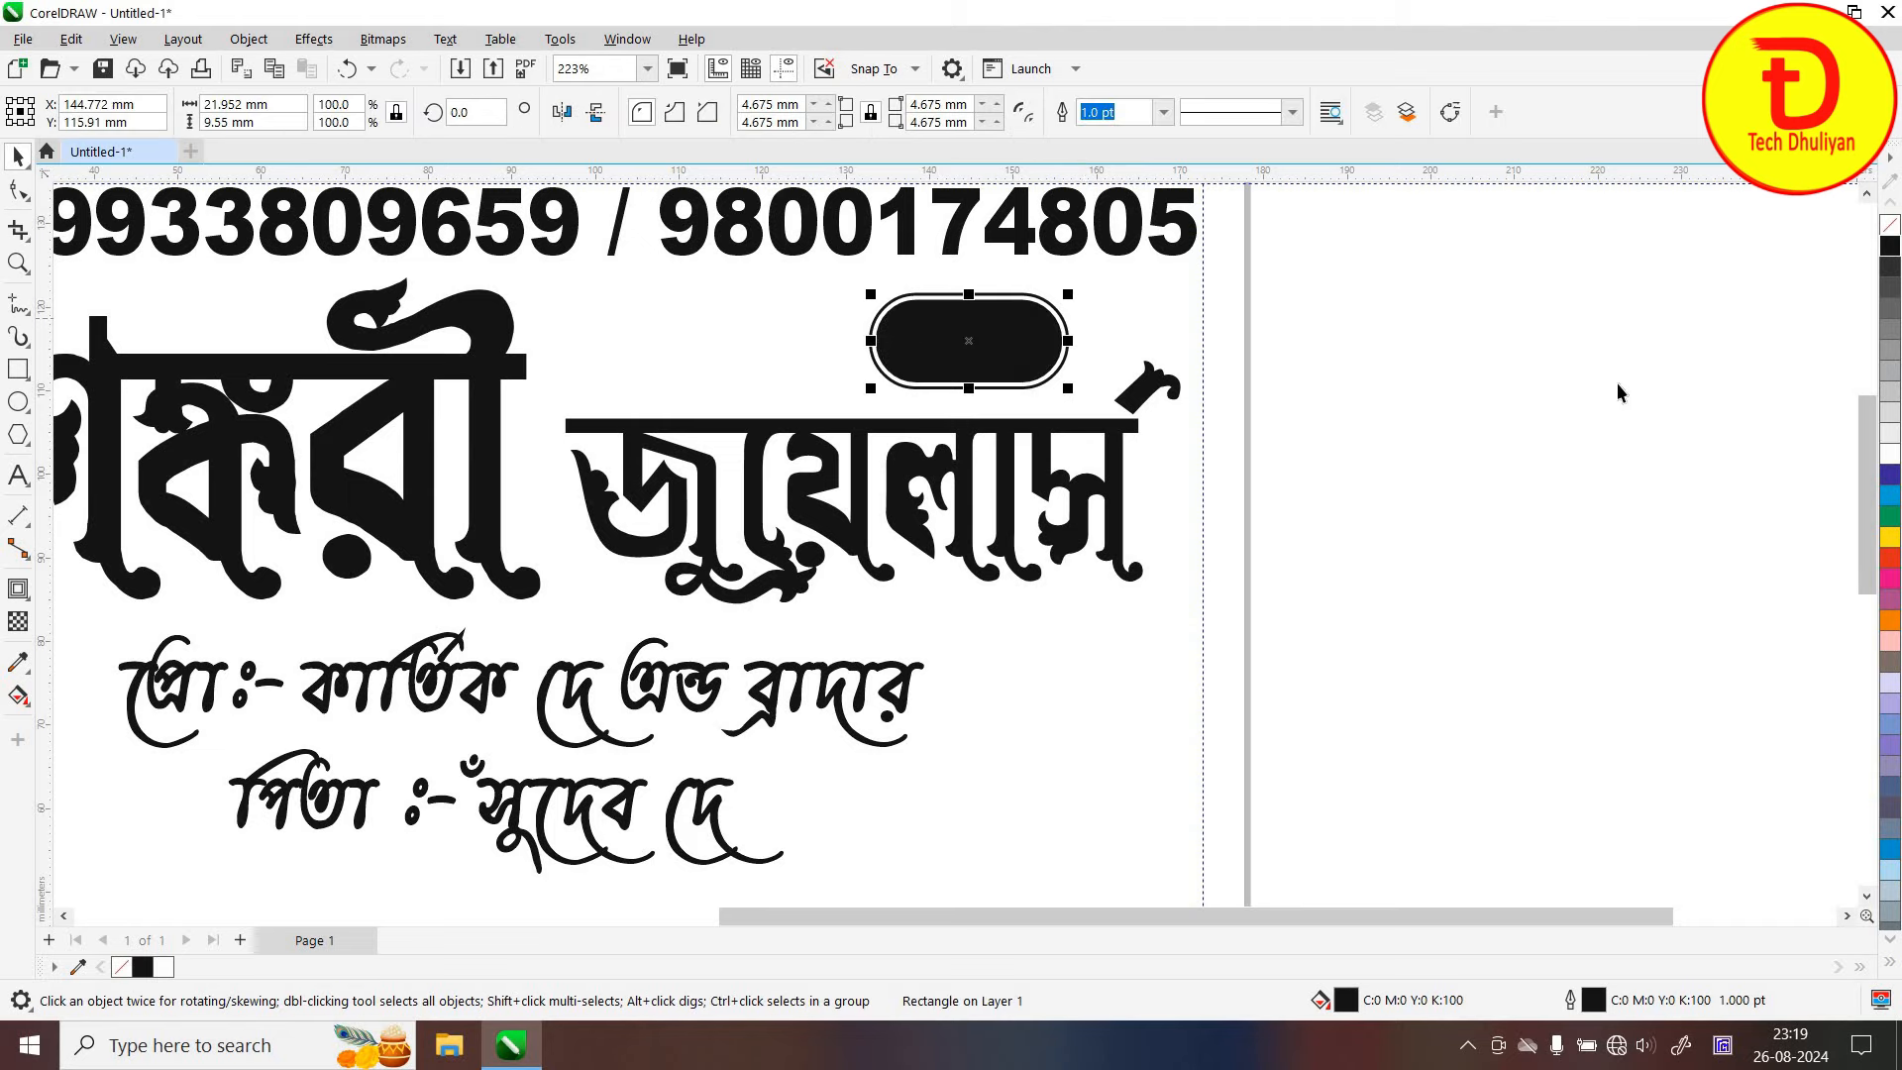
{"action": "left_click", "coordinate": [959, 404]}
{"action": "scroll", "coordinate": [921, 396], "scroll_direction": "down", "scroll_amount": 2}
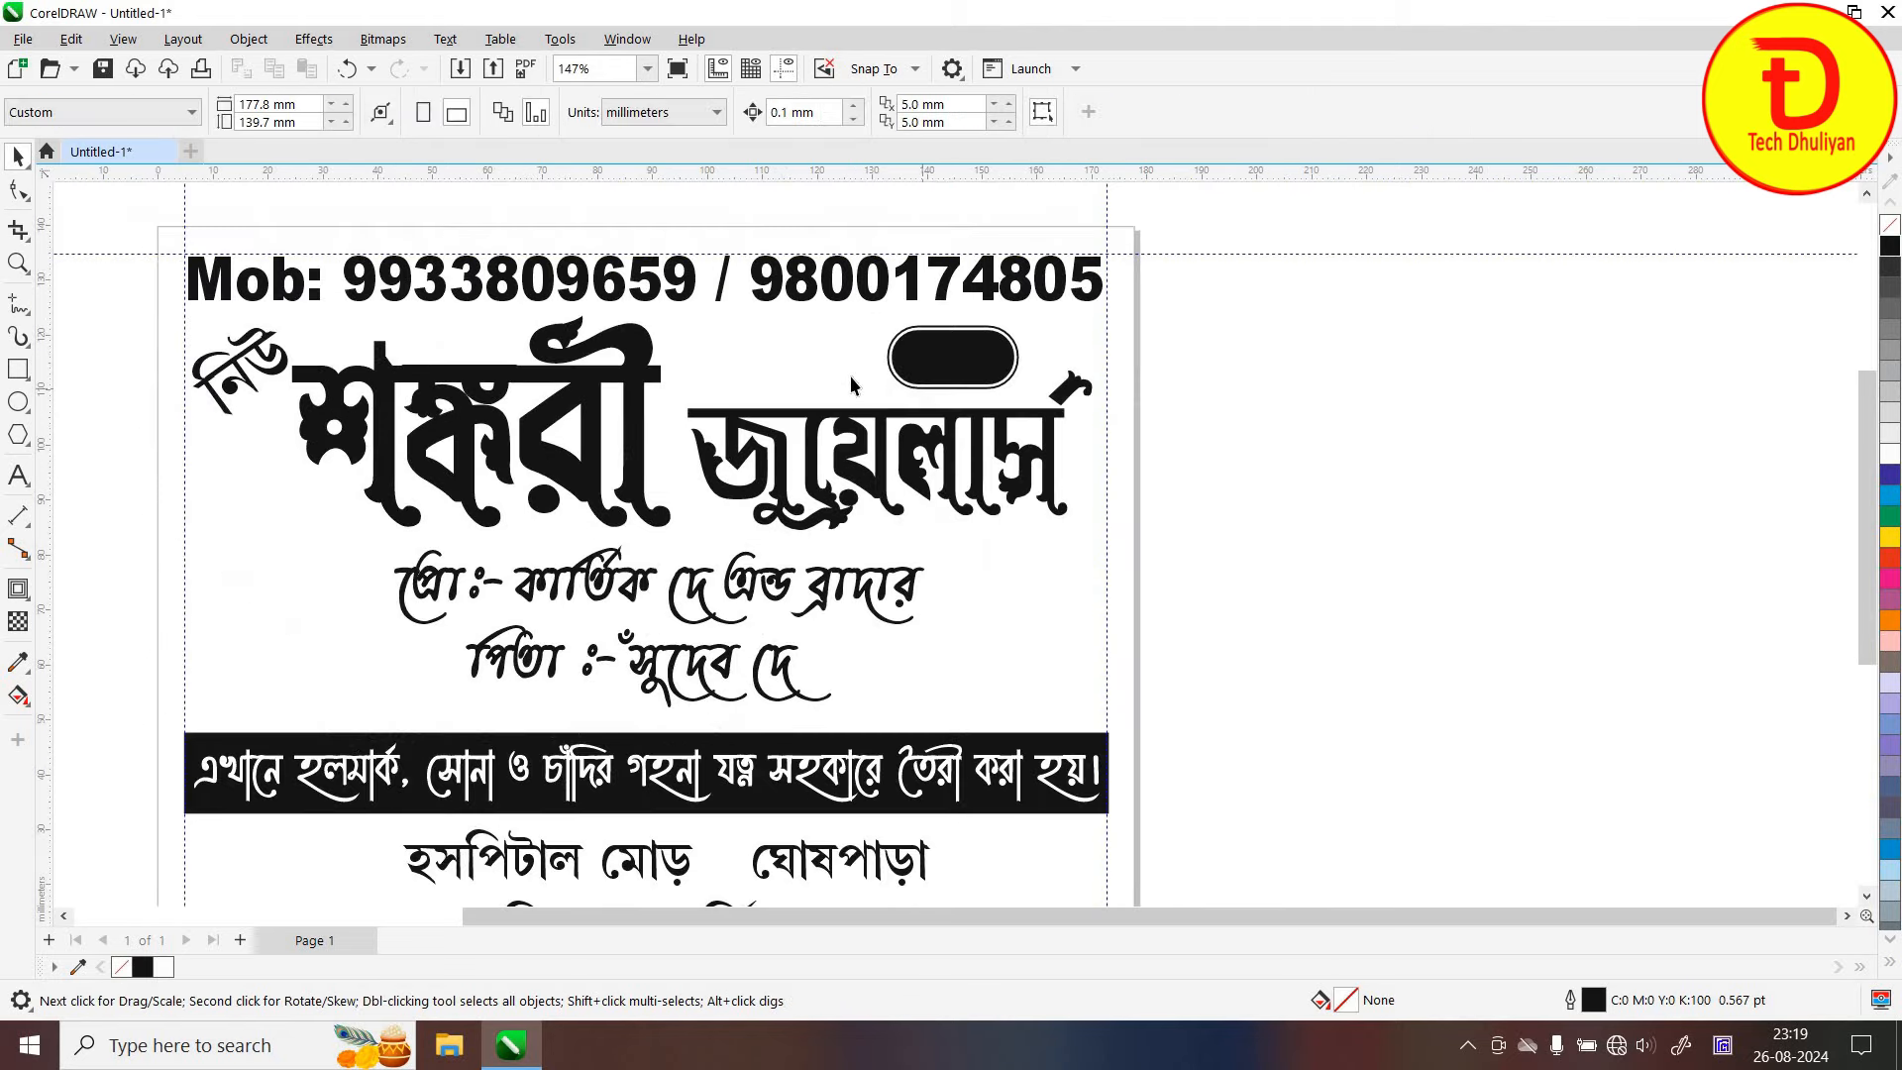
{"action": "left_click", "coordinate": [936, 362]}
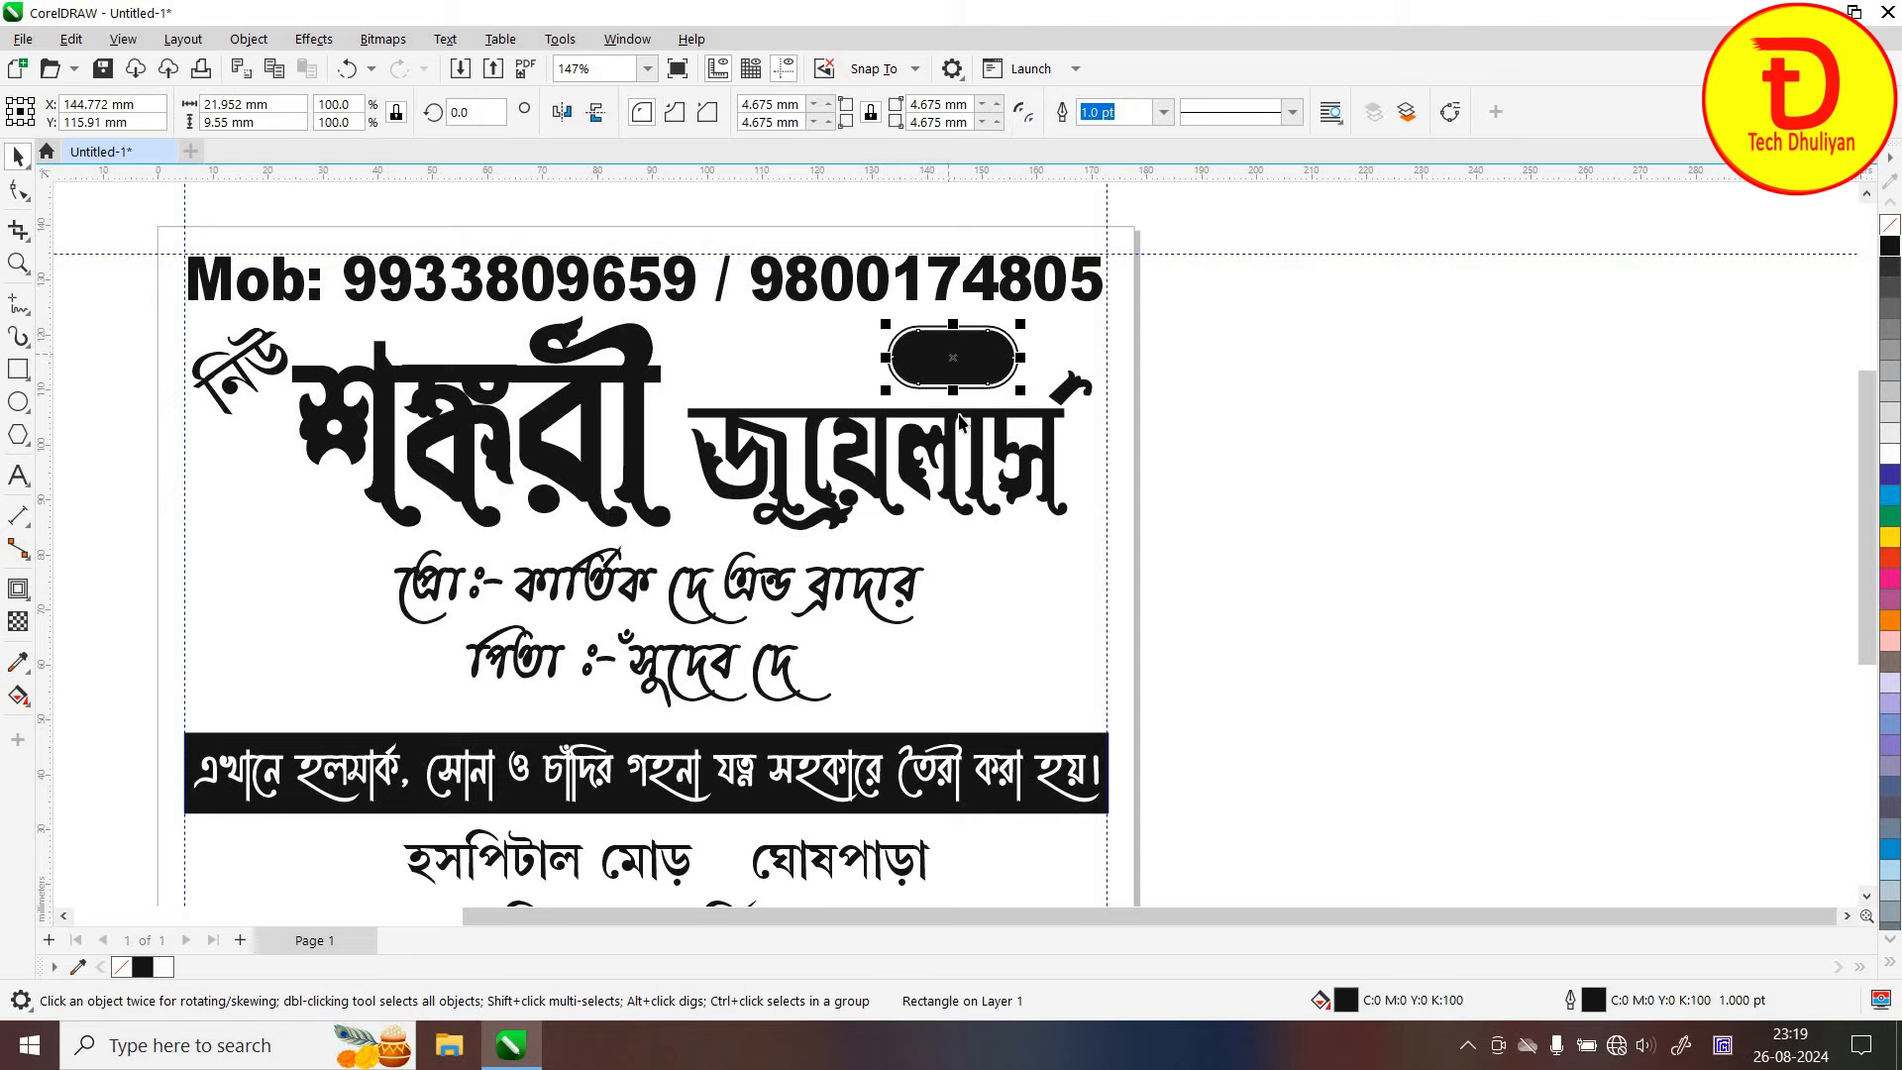
{"action": "scroll", "coordinate": [1077, 397], "scroll_direction": "down", "scroll_amount": 2}
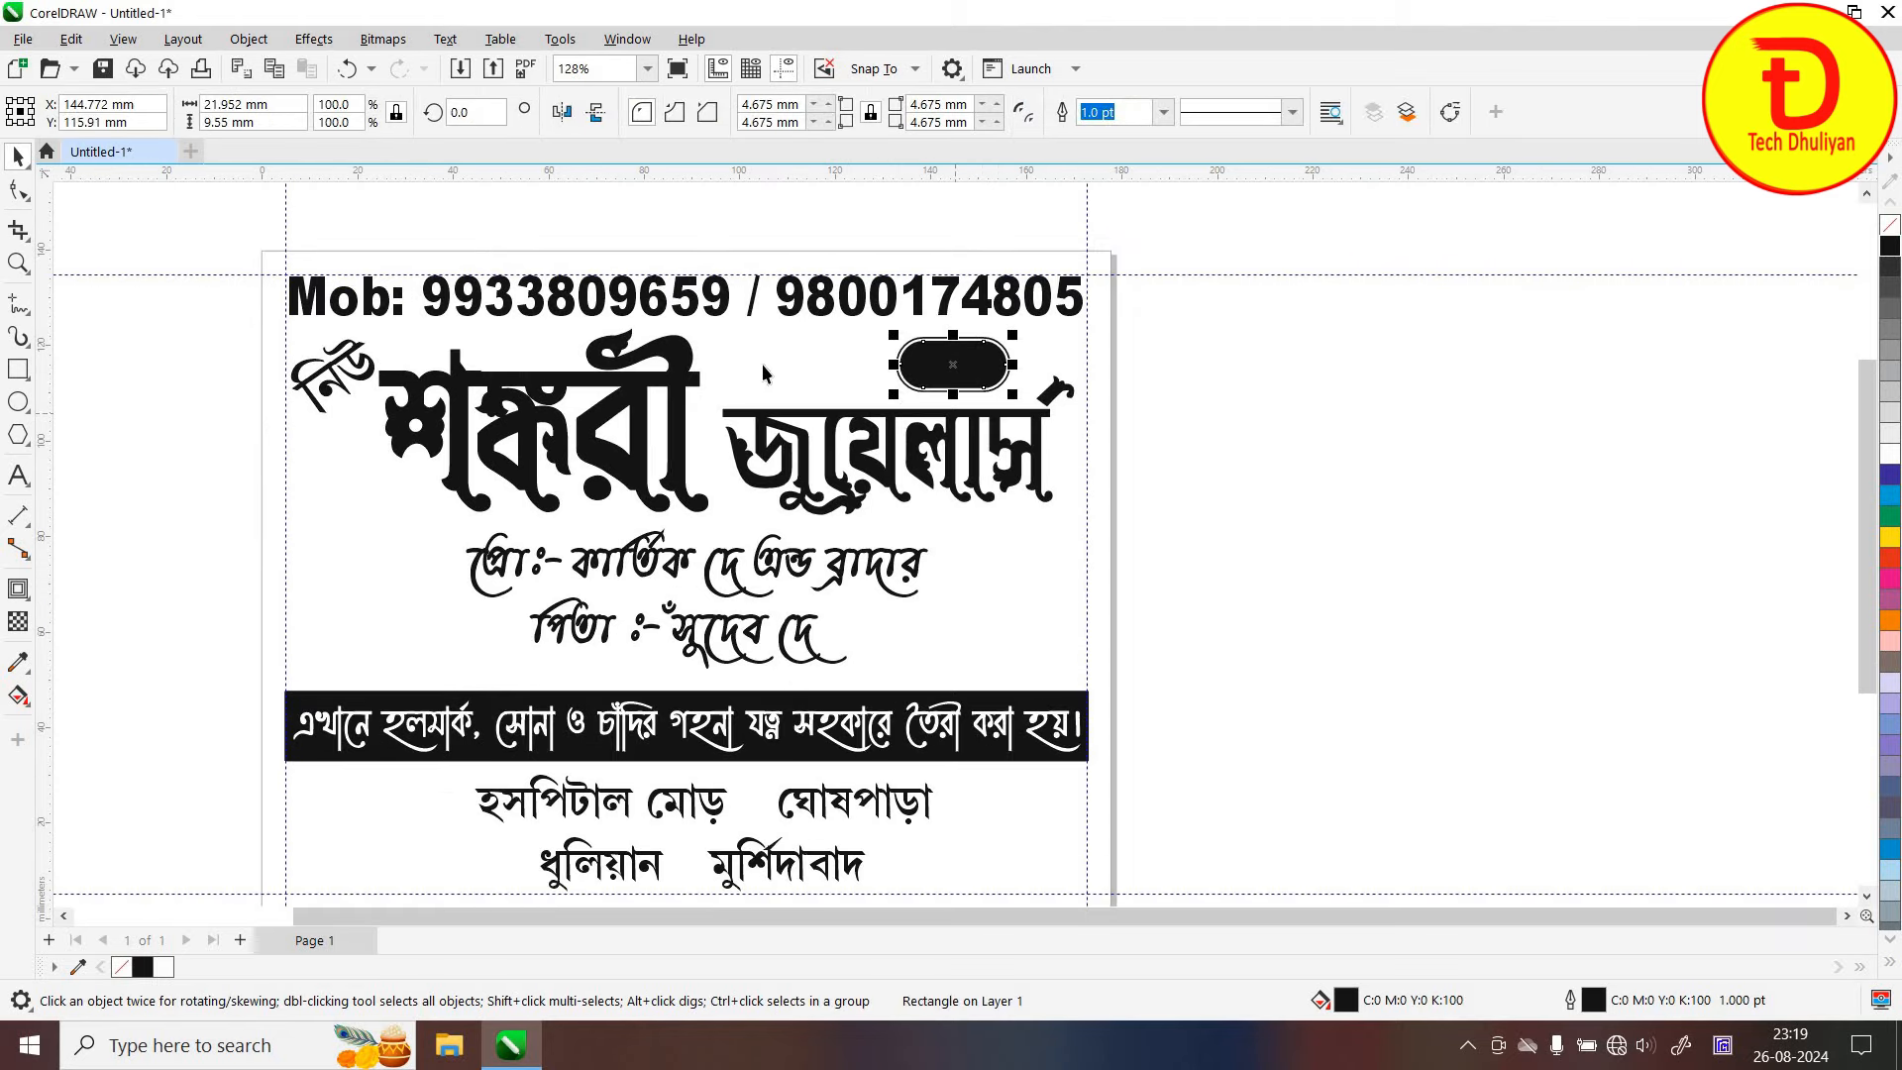
{"action": "scroll", "coordinate": [1222, 364], "scroll_direction": "up", "scroll_amount": 3}
{"action": "key", "text": "Escape"}
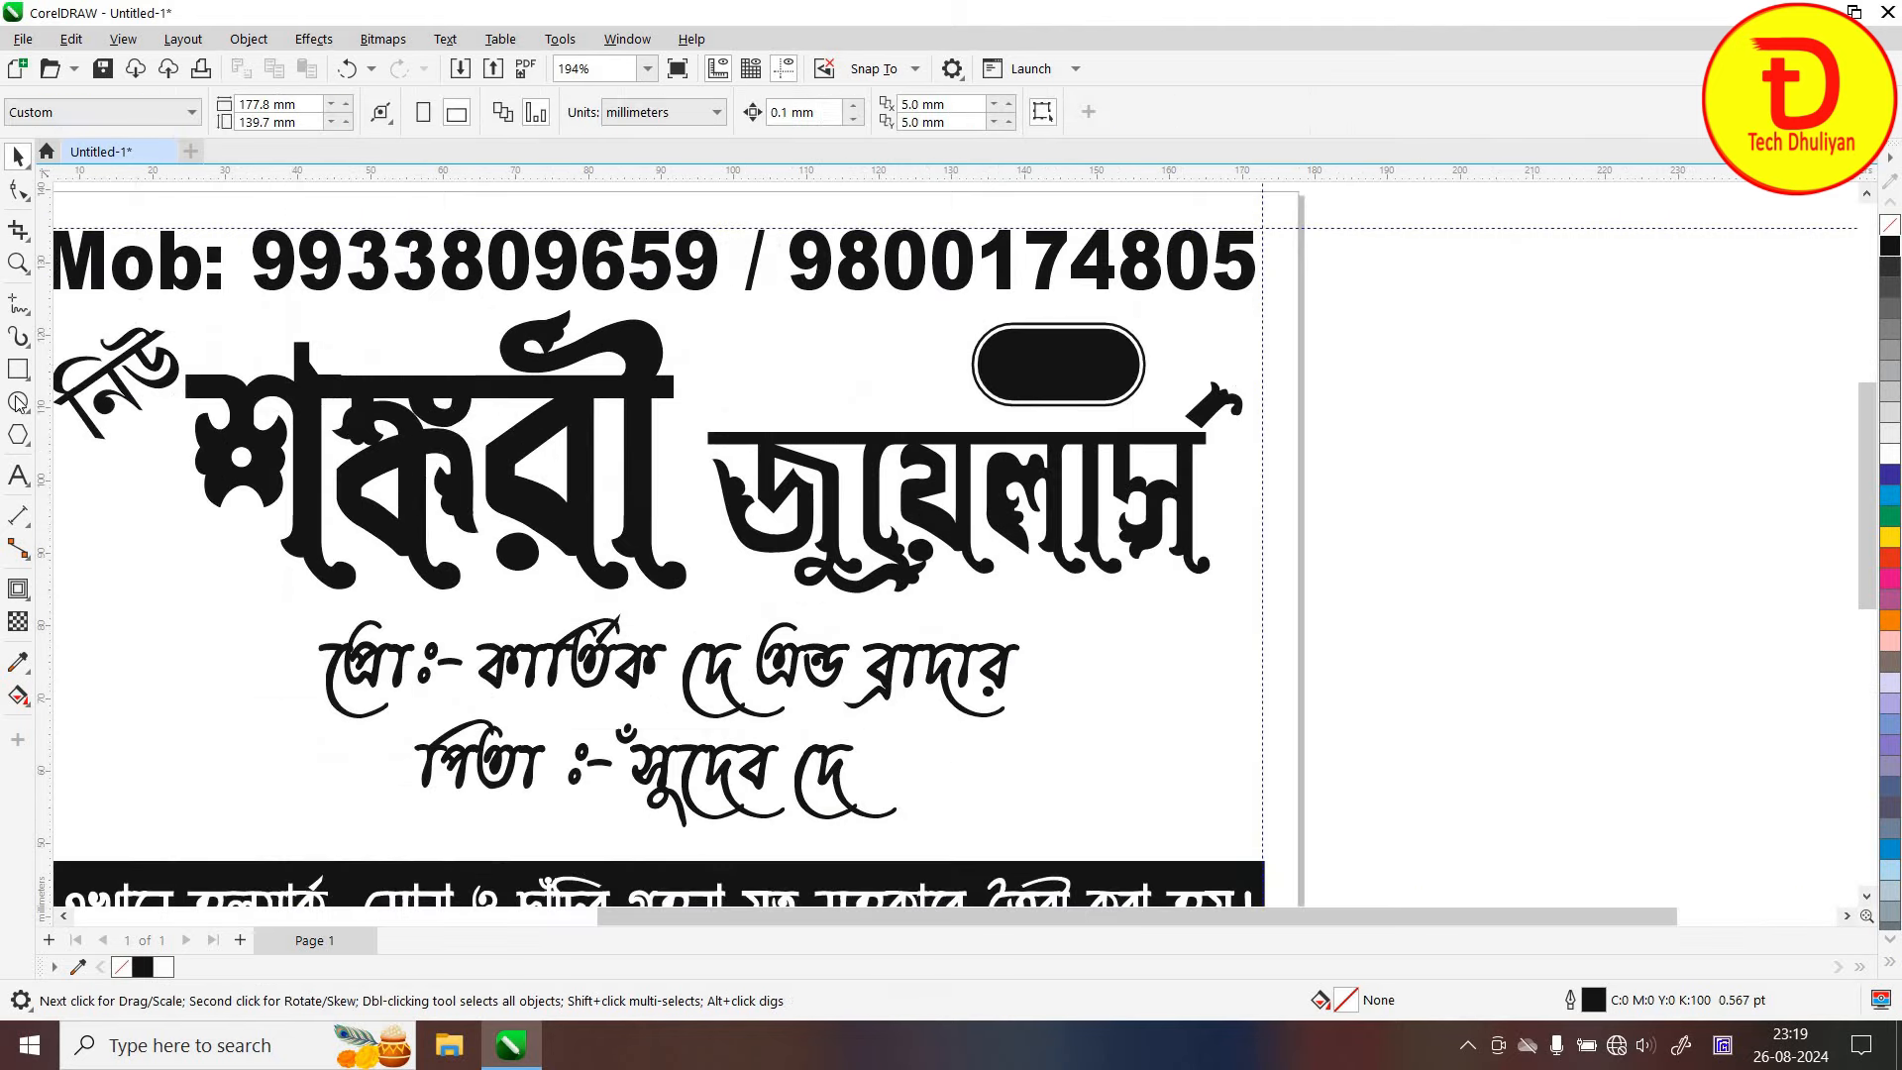
Create the text 'KD' in white Arial Black beside the page
{"action": "key", "text": "F8"}
{"action": "left_click", "coordinate": [1367, 385]}
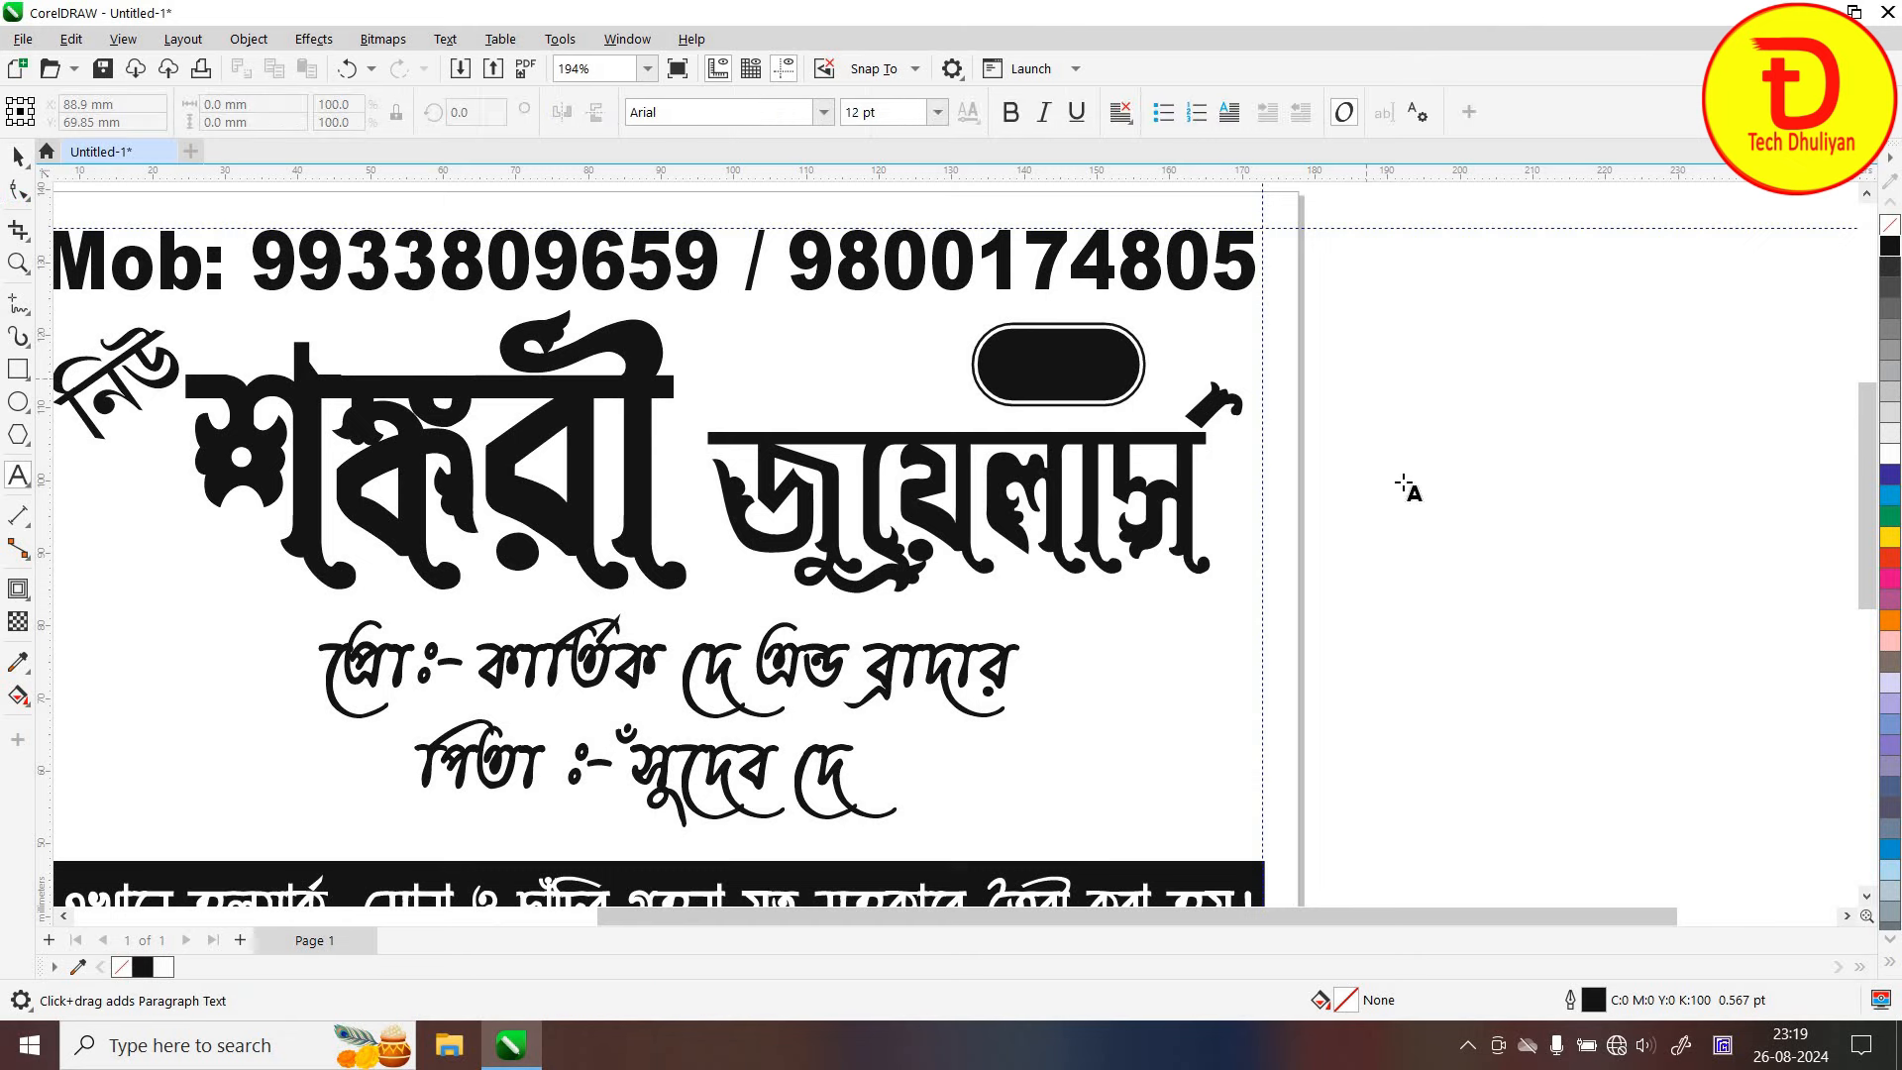
{"action": "type", "text": "KD"}
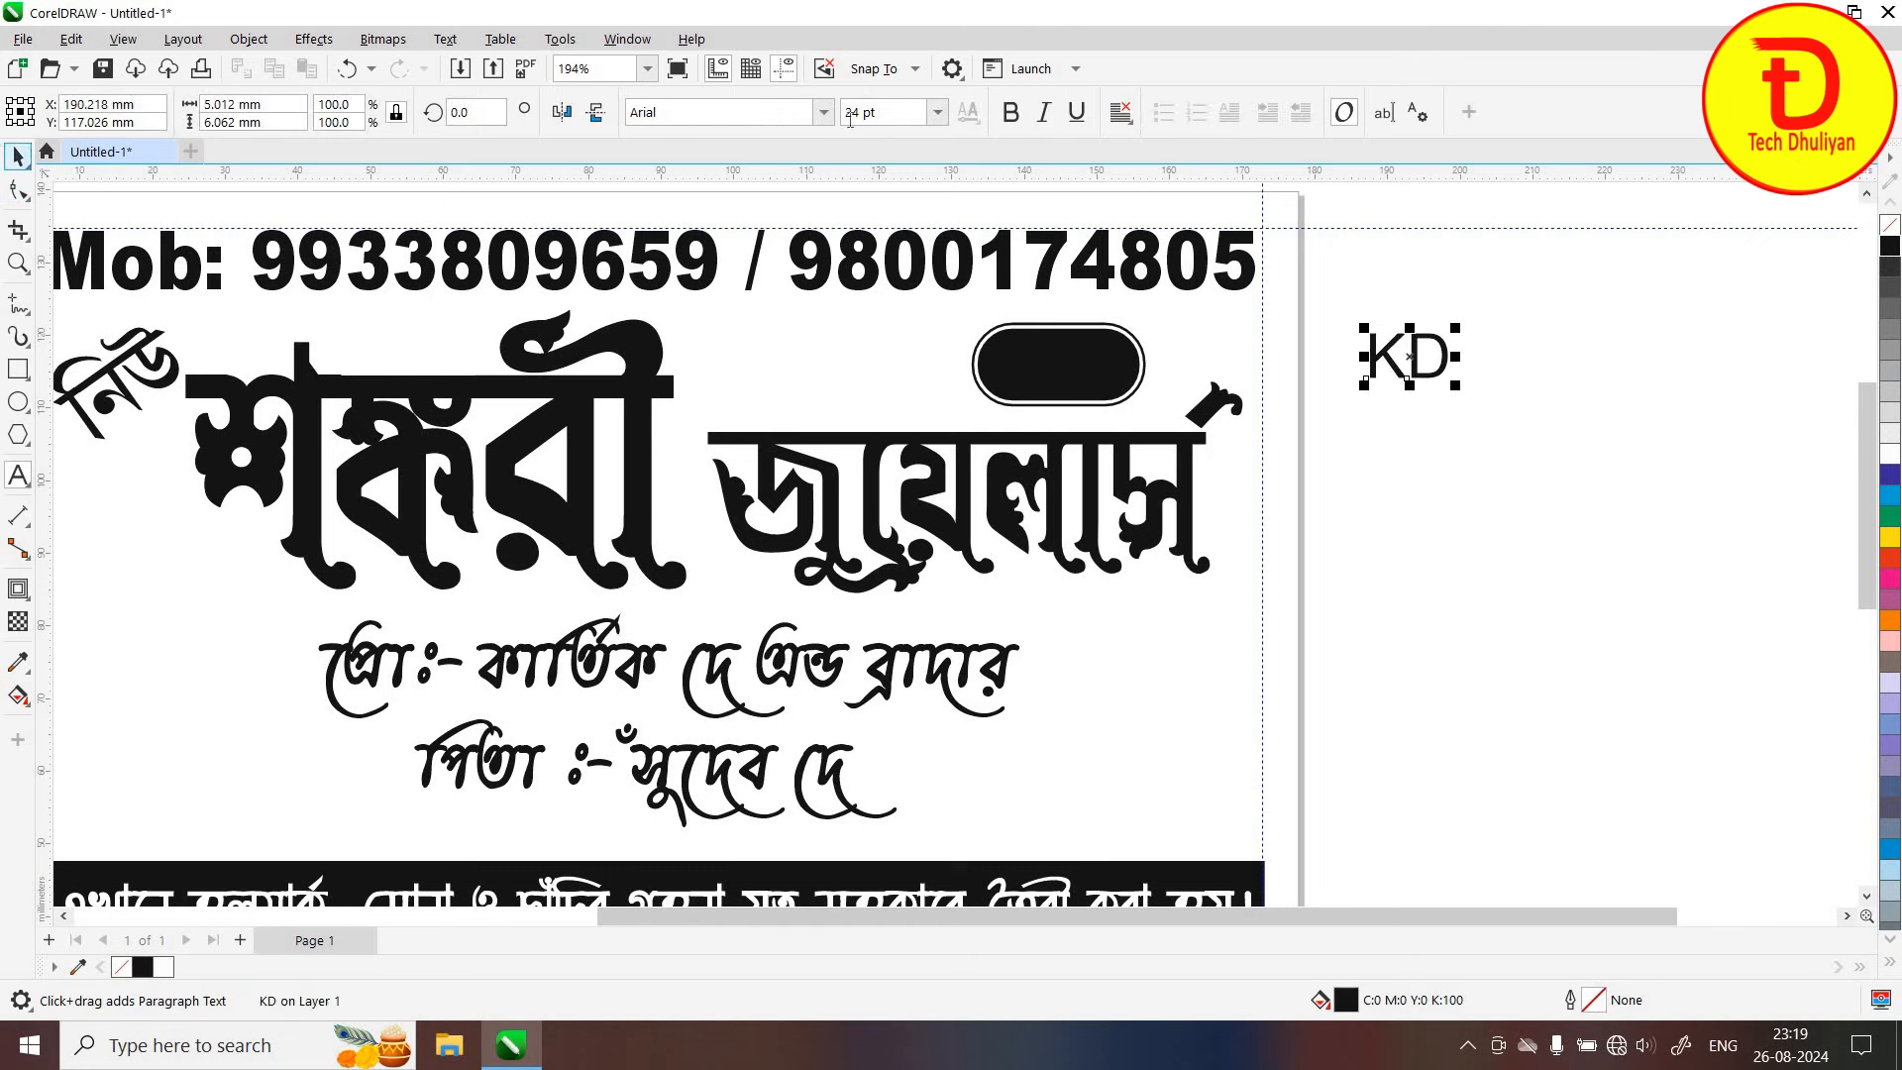
{"action": "left_click", "coordinate": [18, 155]}
{"action": "left_click", "coordinate": [820, 112]}
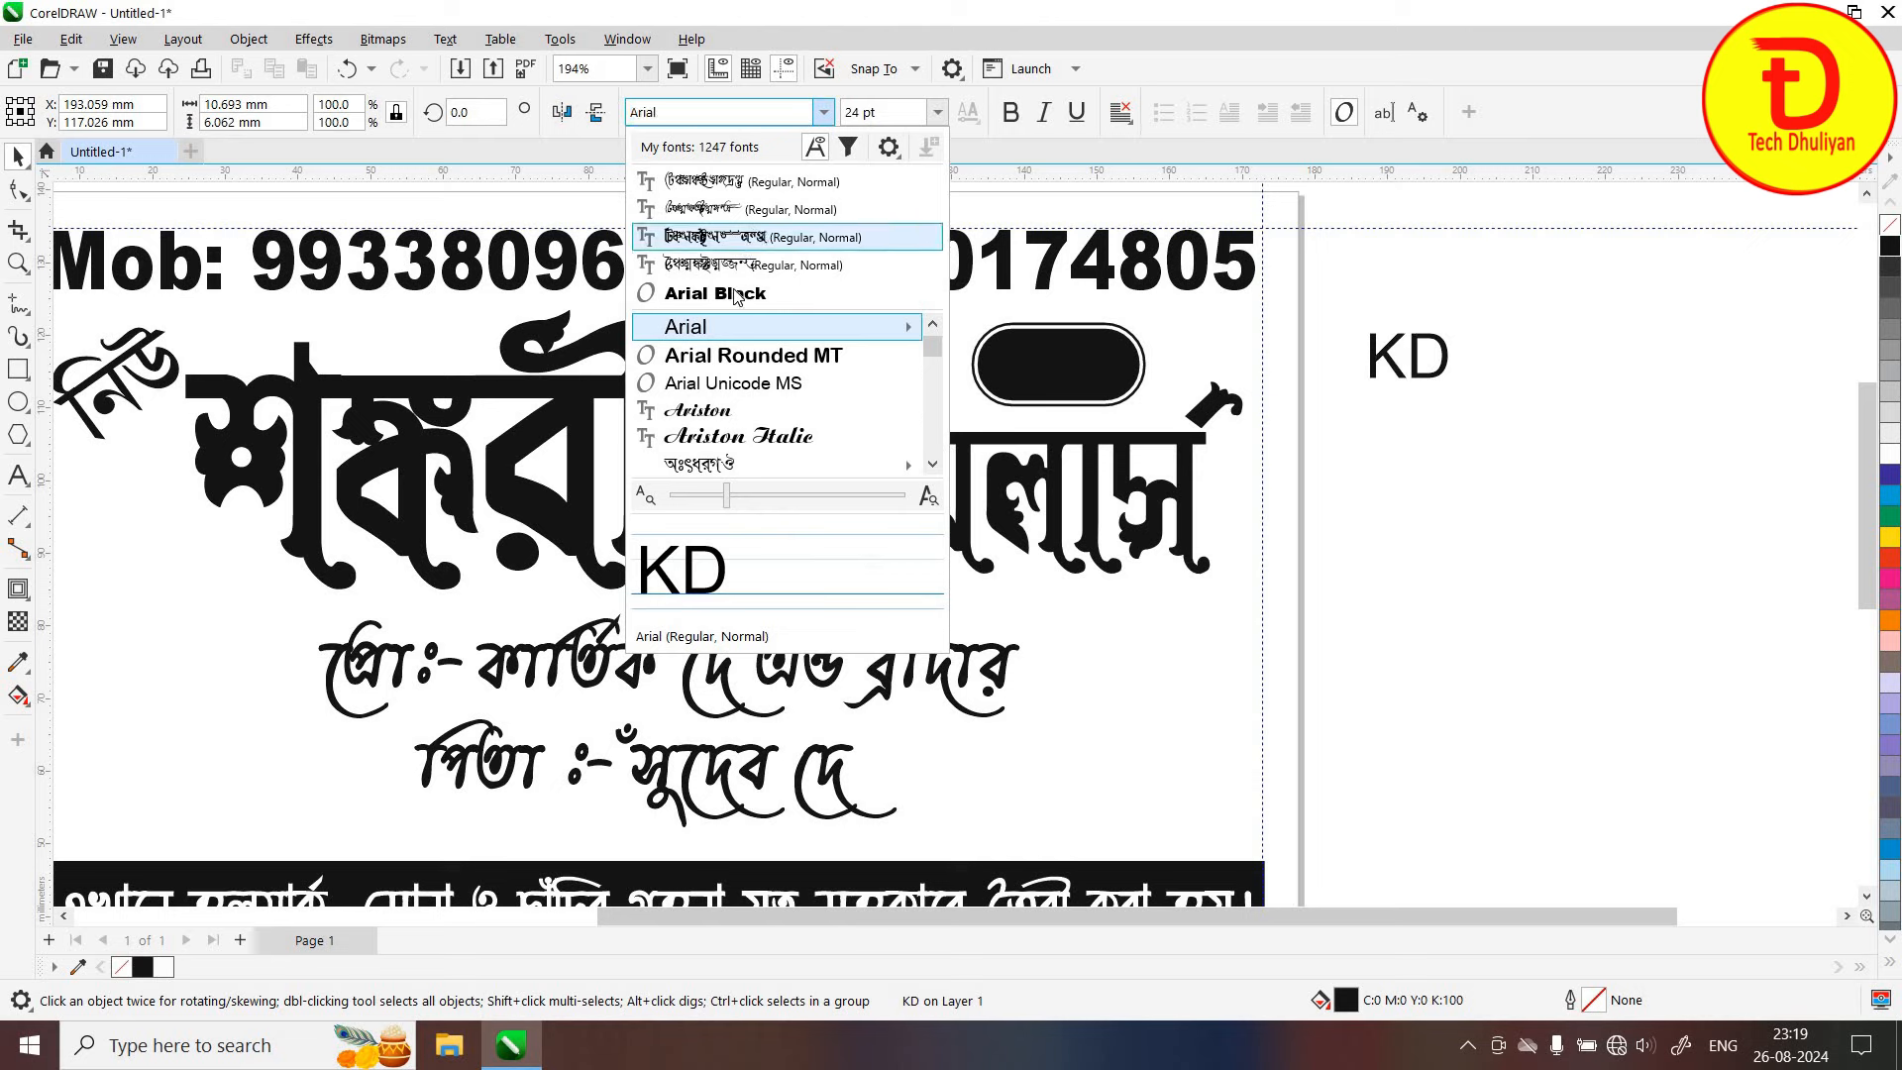
{"action": "left_click", "coordinate": [715, 293]}
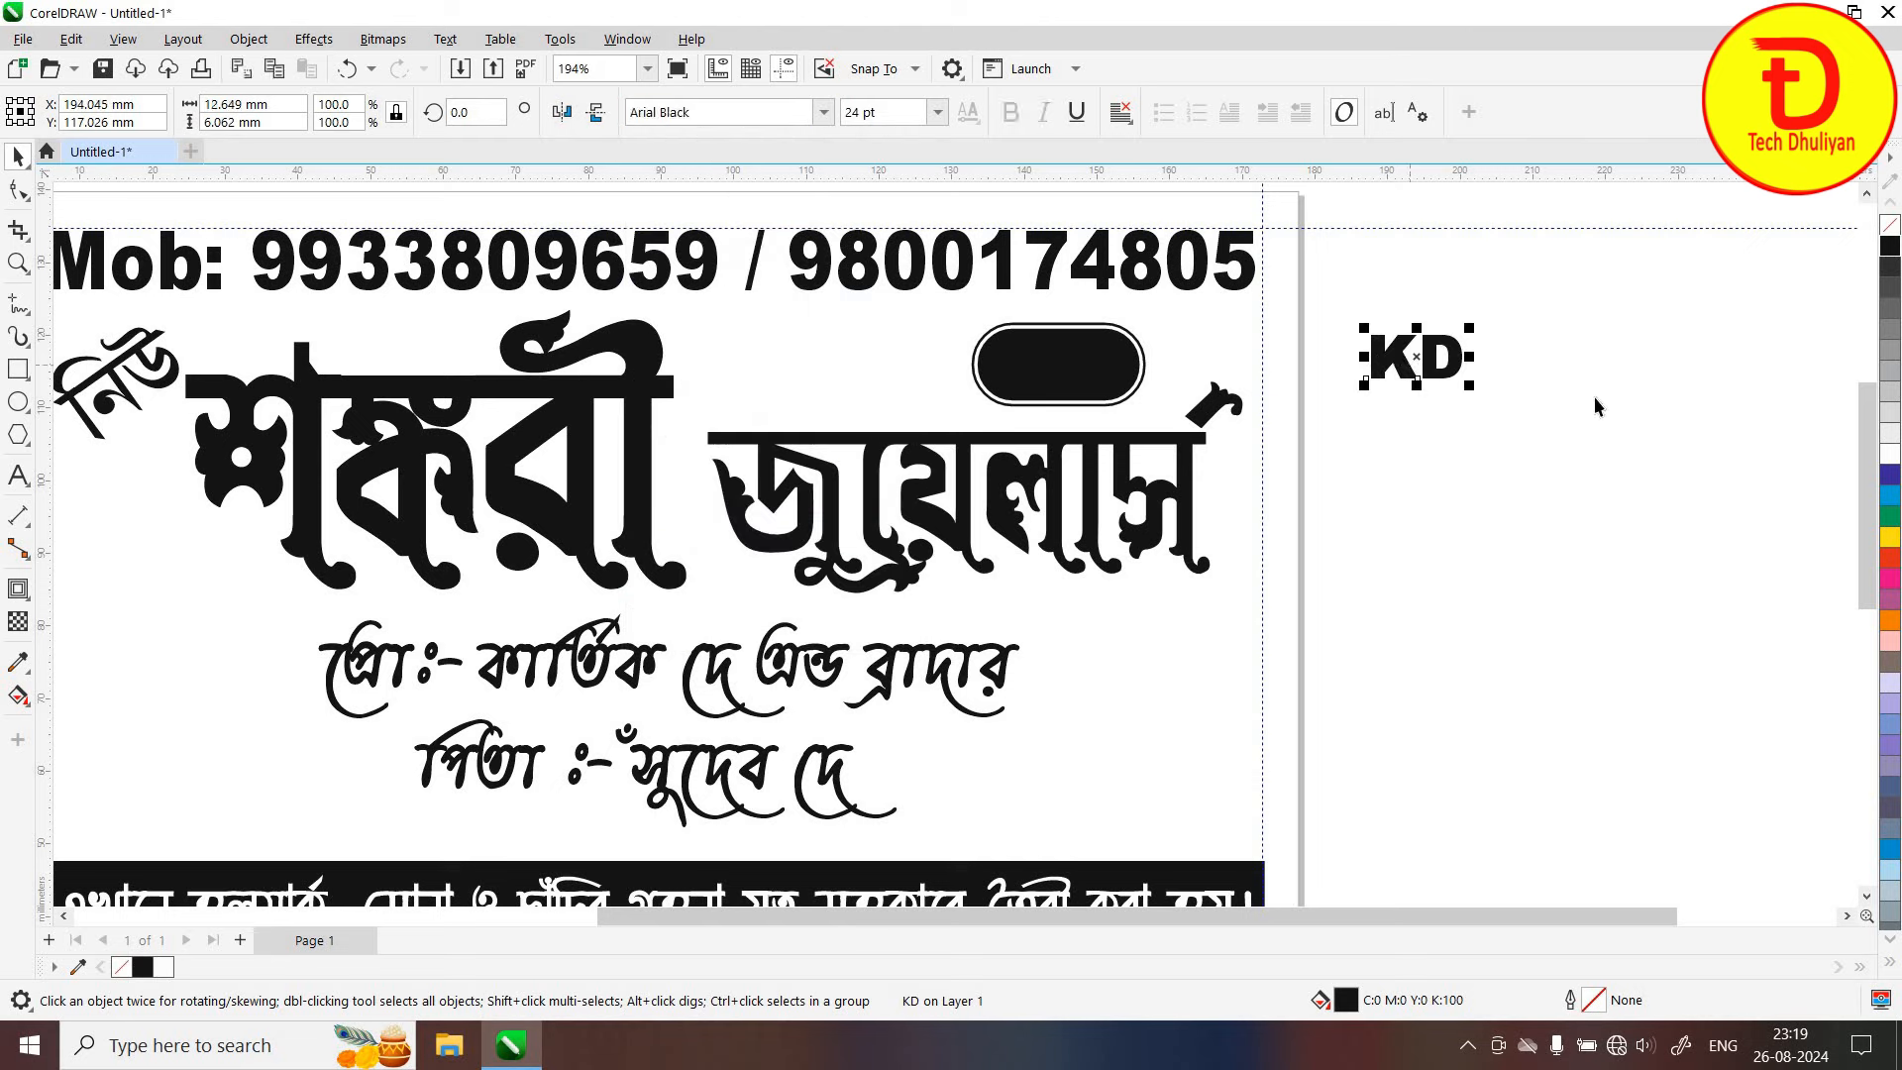
{"action": "left_click", "coordinate": [1893, 455]}
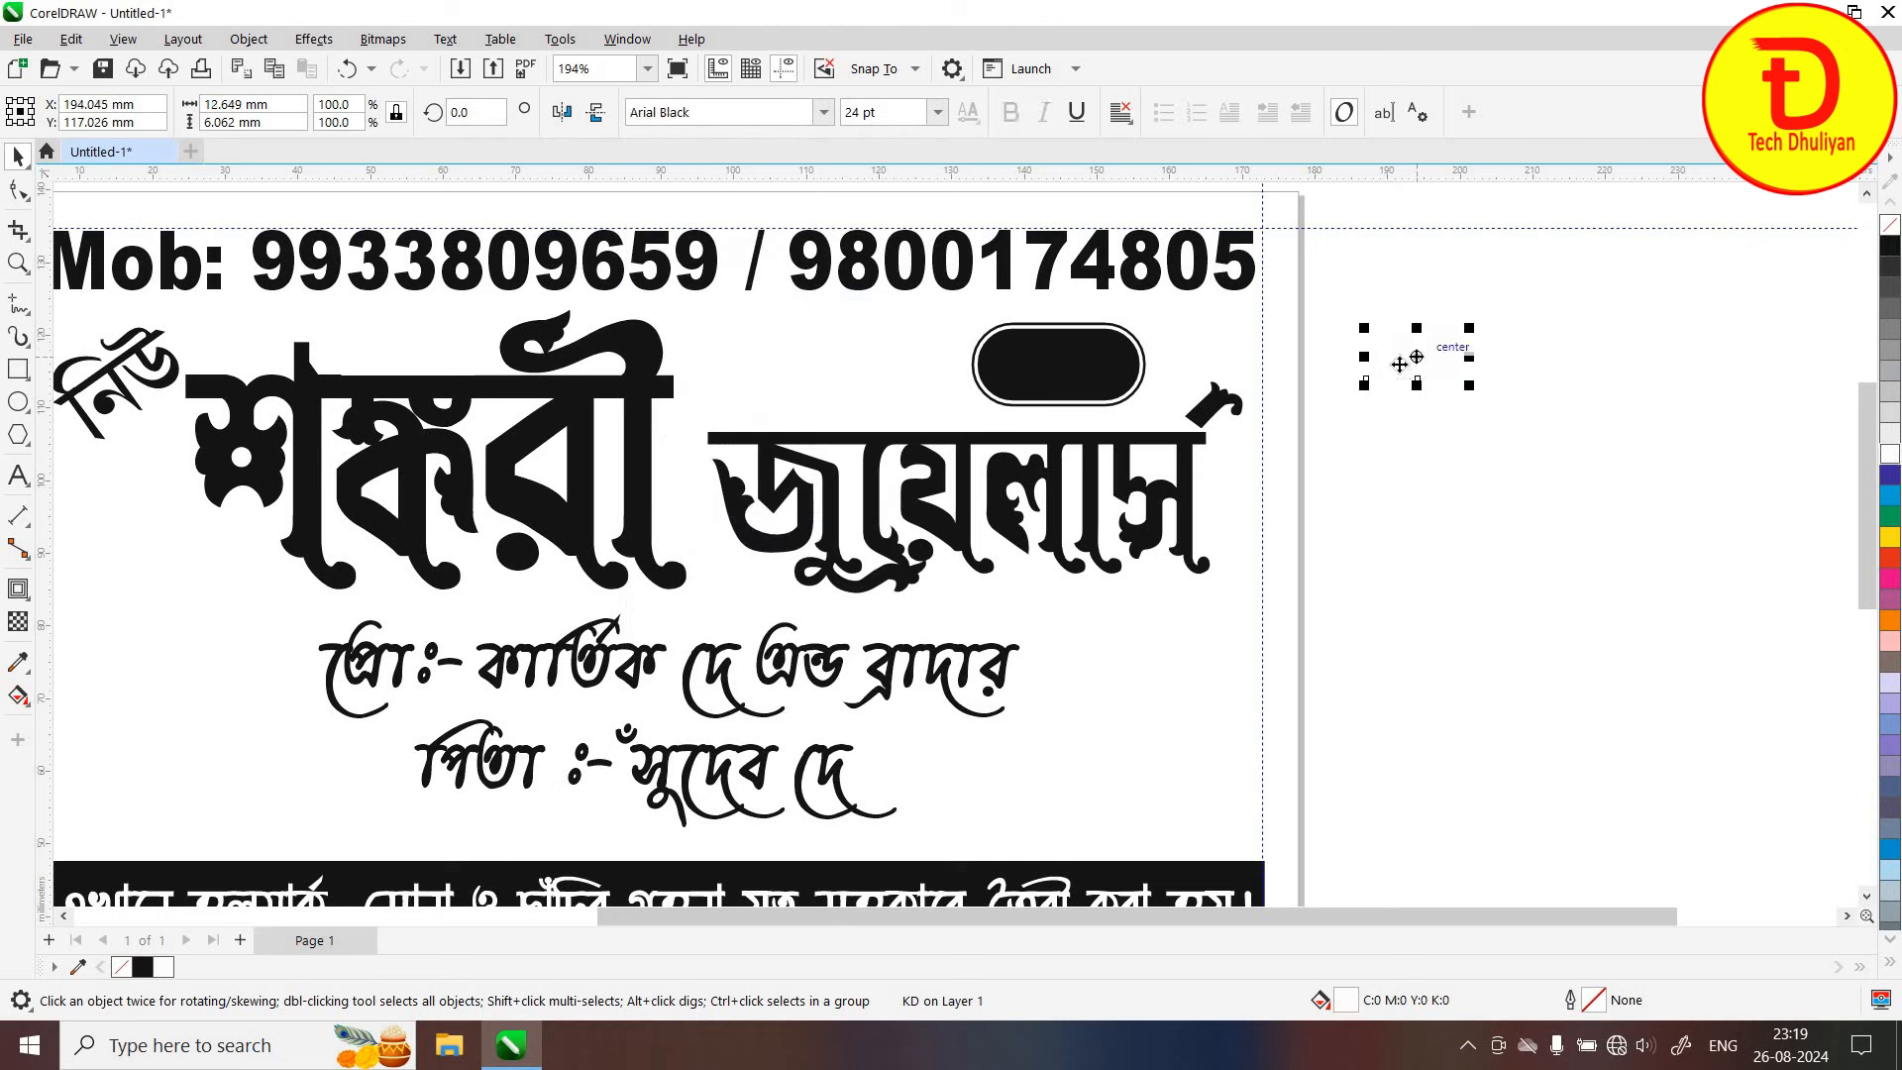
Place KD inside the black pill, nudge the badge slightly right, and zoom back out
{"action": "left_click_drag", "start_coordinate": [1388, 371], "coordinate": [1126, 403]}
{"action": "left_click", "coordinate": [1378, 306]}
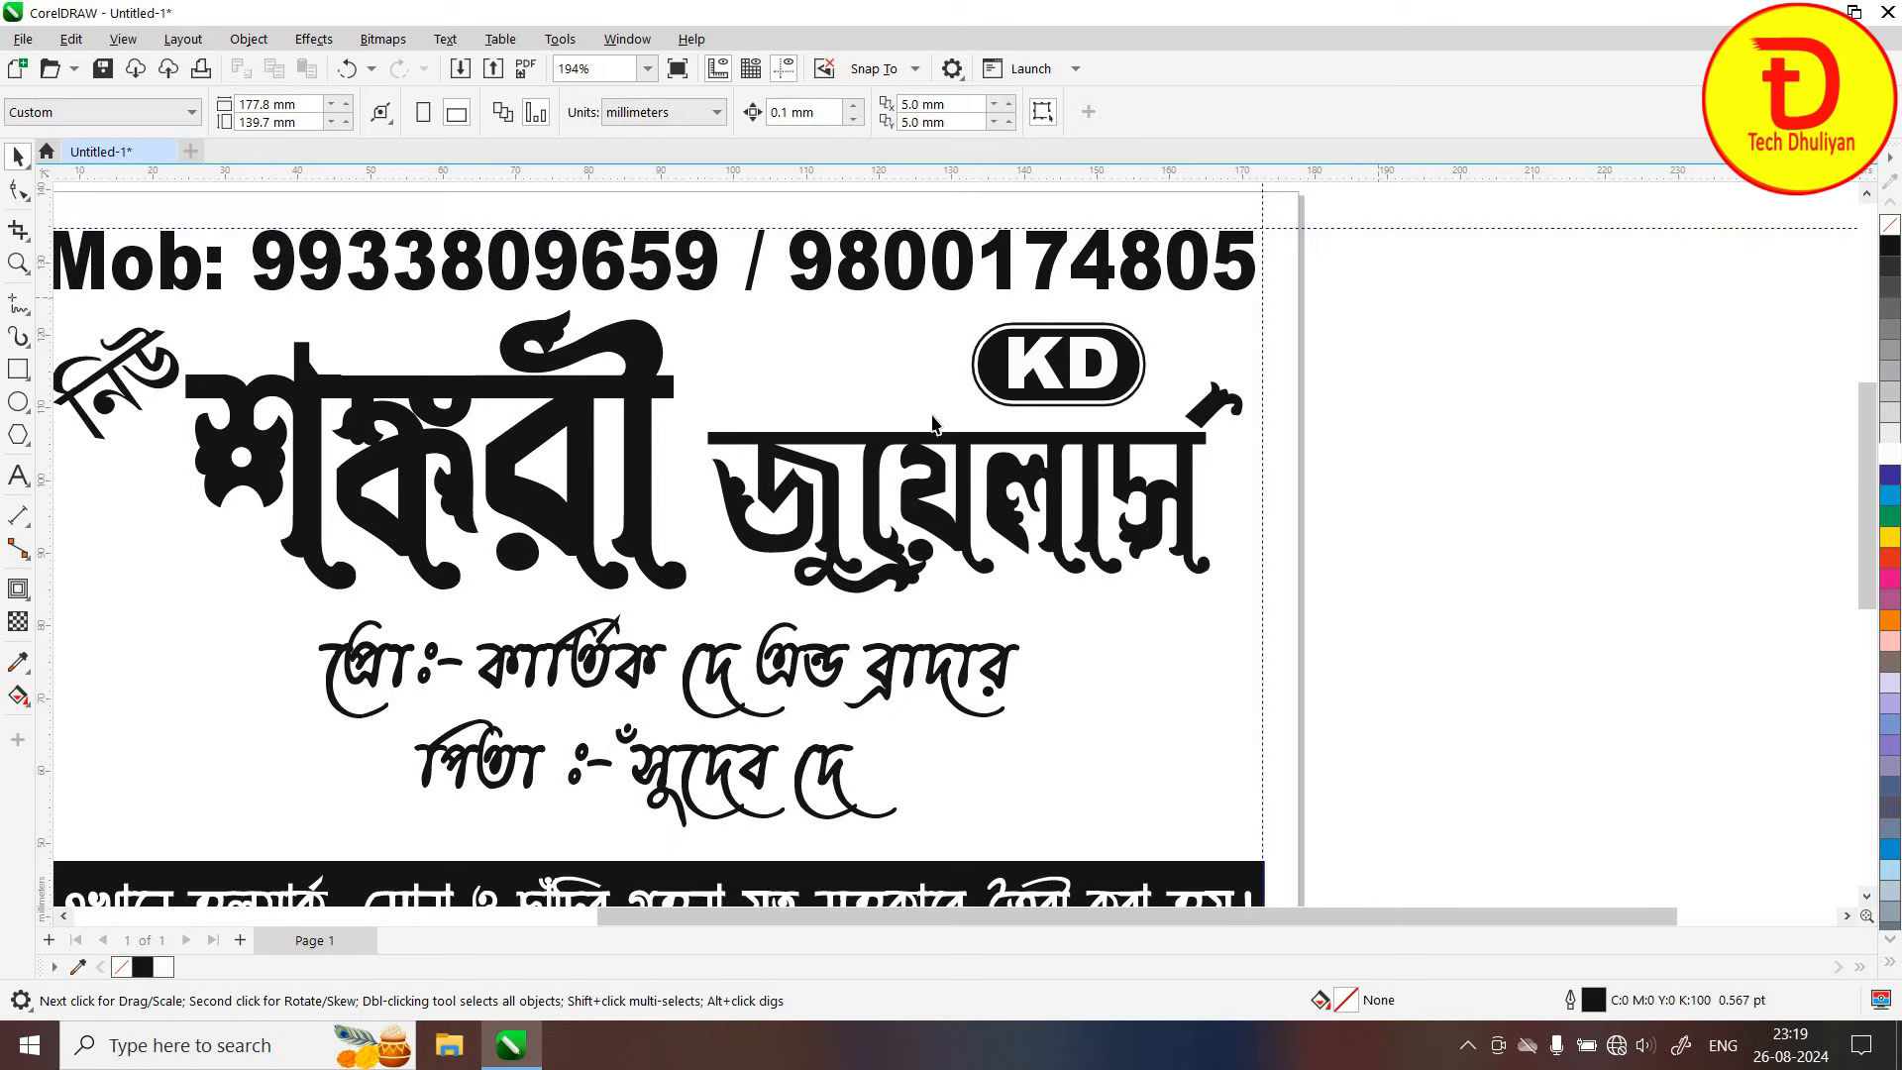
{"action": "left_click", "coordinate": [1090, 375]}
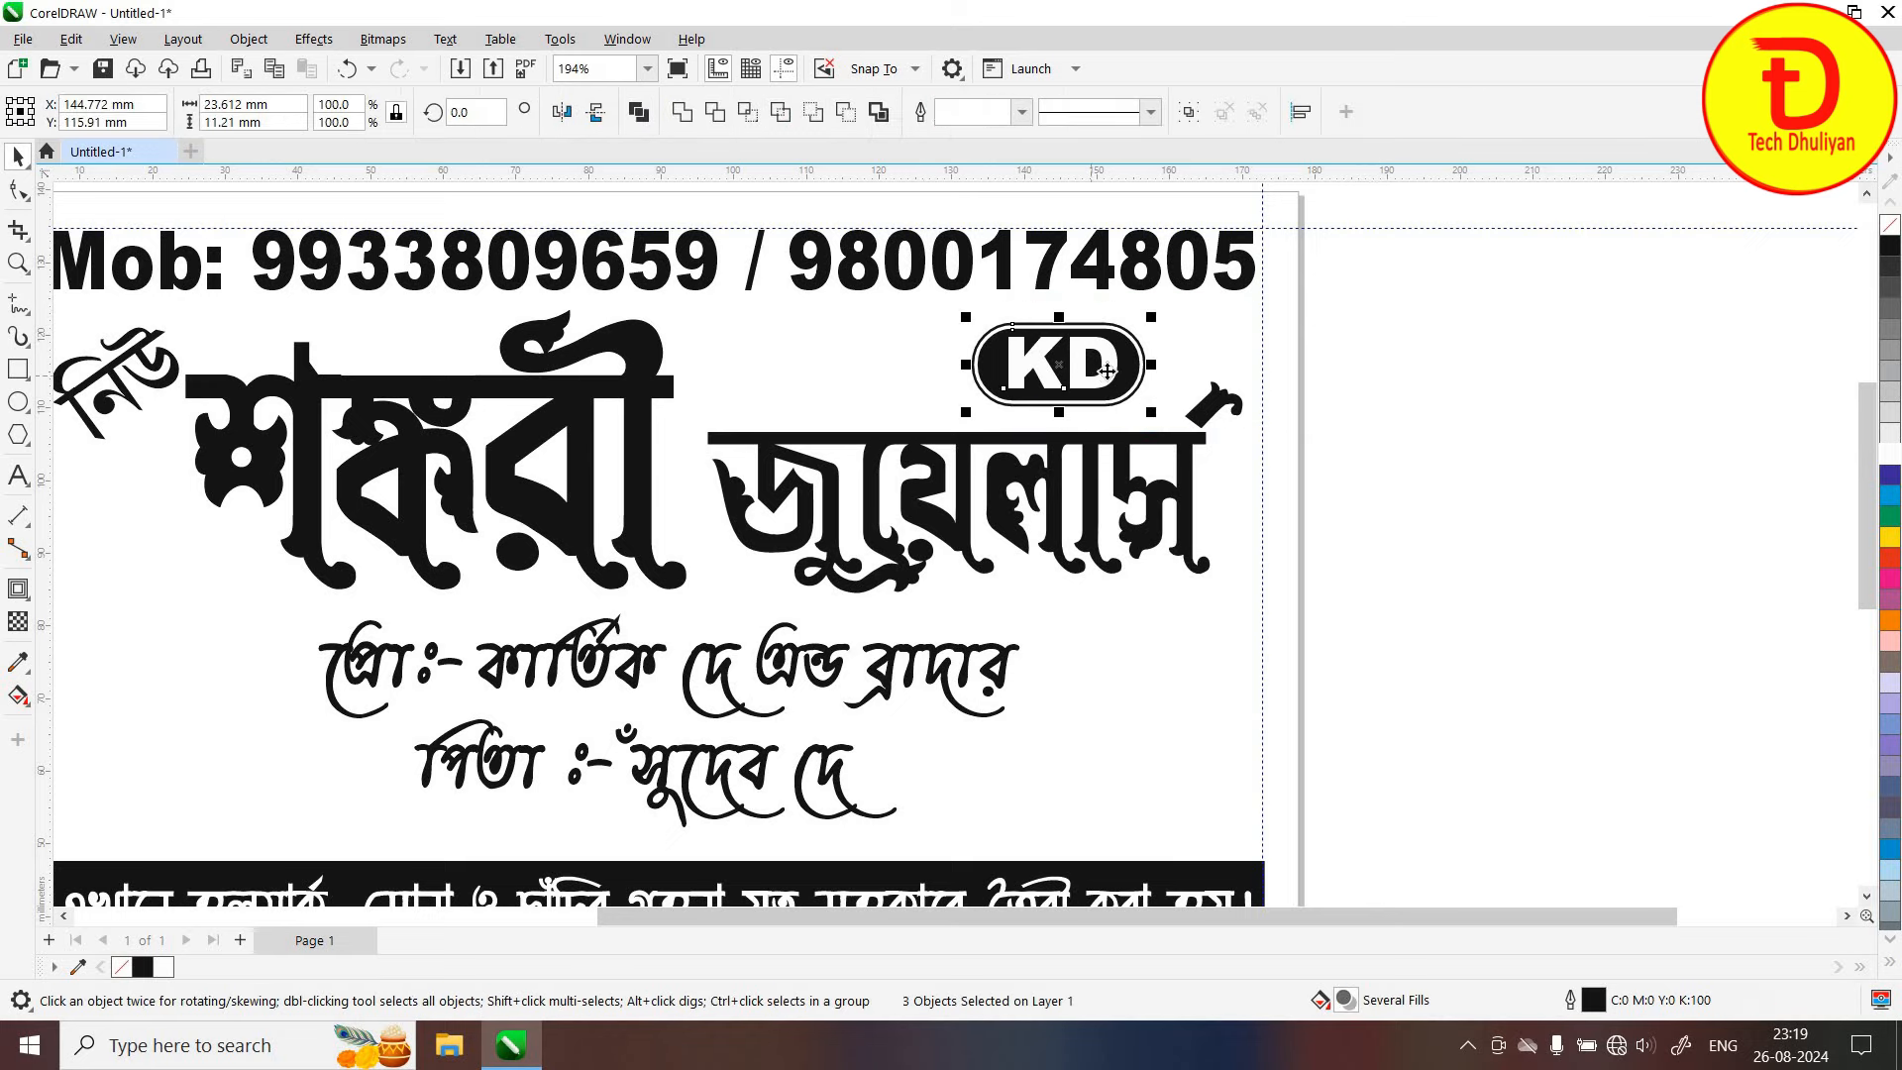
{"action": "left_click_drag", "start_coordinate": [1103, 376], "coordinate": [1133, 377]}
{"action": "left_click", "coordinate": [573, 614]}
{"action": "scroll", "coordinate": [574, 613], "scroll_direction": "down", "scroll_amount": 2}
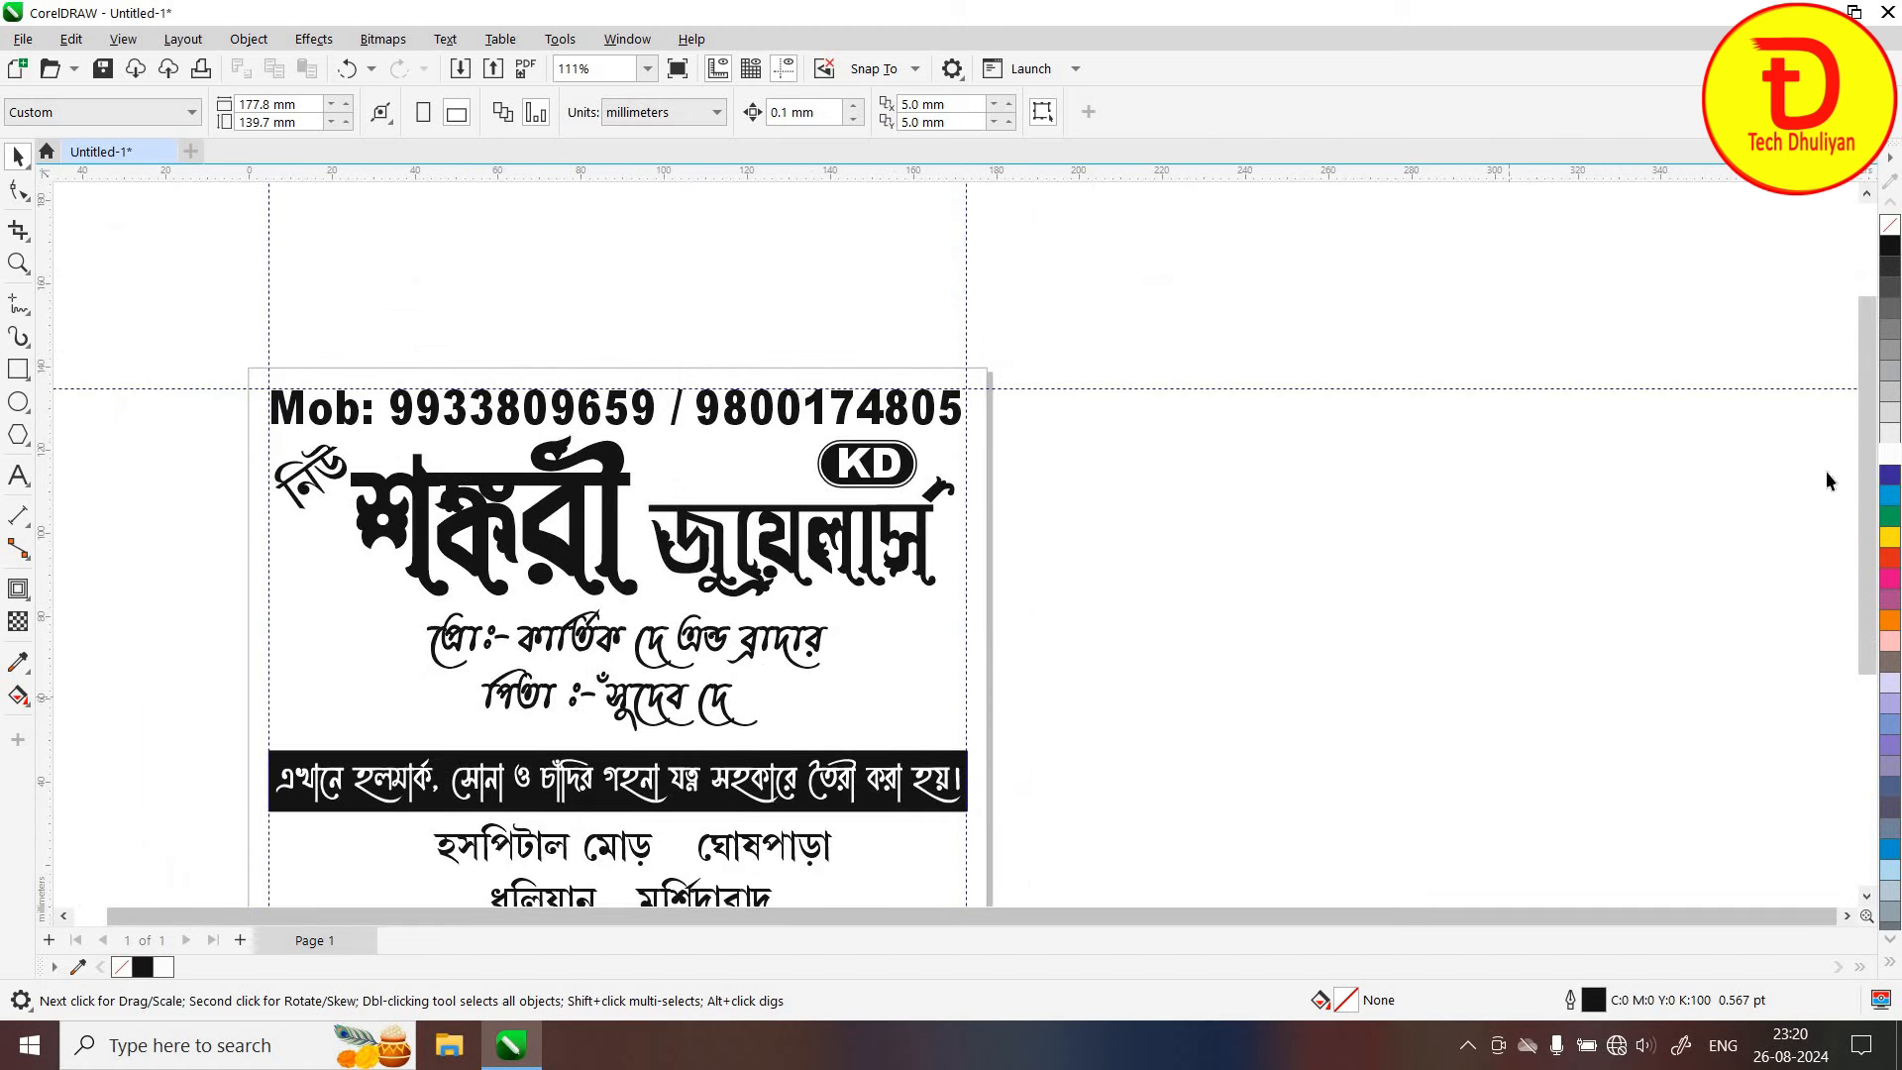
{"action": "scroll", "coordinate": [890, 892], "scroll_direction": "down", "scroll_amount": 2}
{"action": "scroll", "coordinate": [829, 865], "scroll_direction": "left", "scroll_amount": 3}
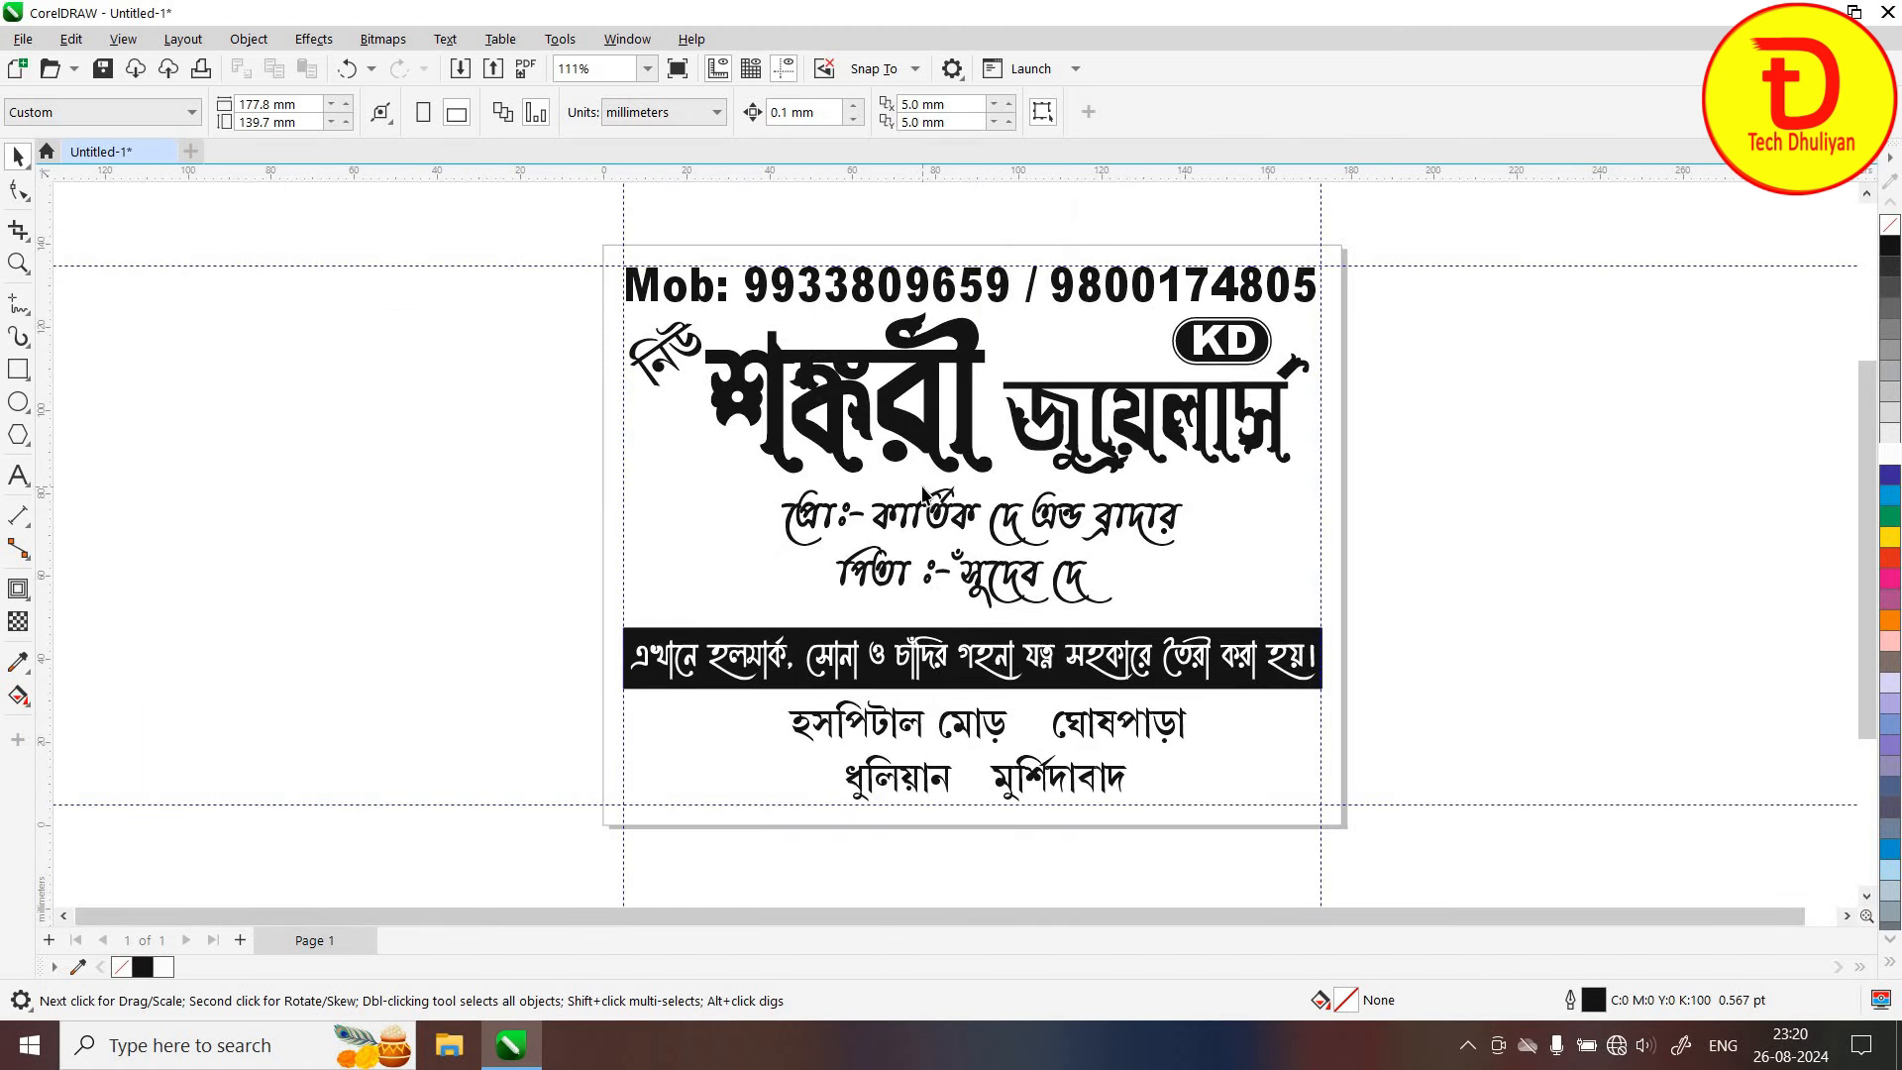
{"action": "scroll", "coordinate": [923, 492], "scroll_direction": "up", "scroll_amount": 1}
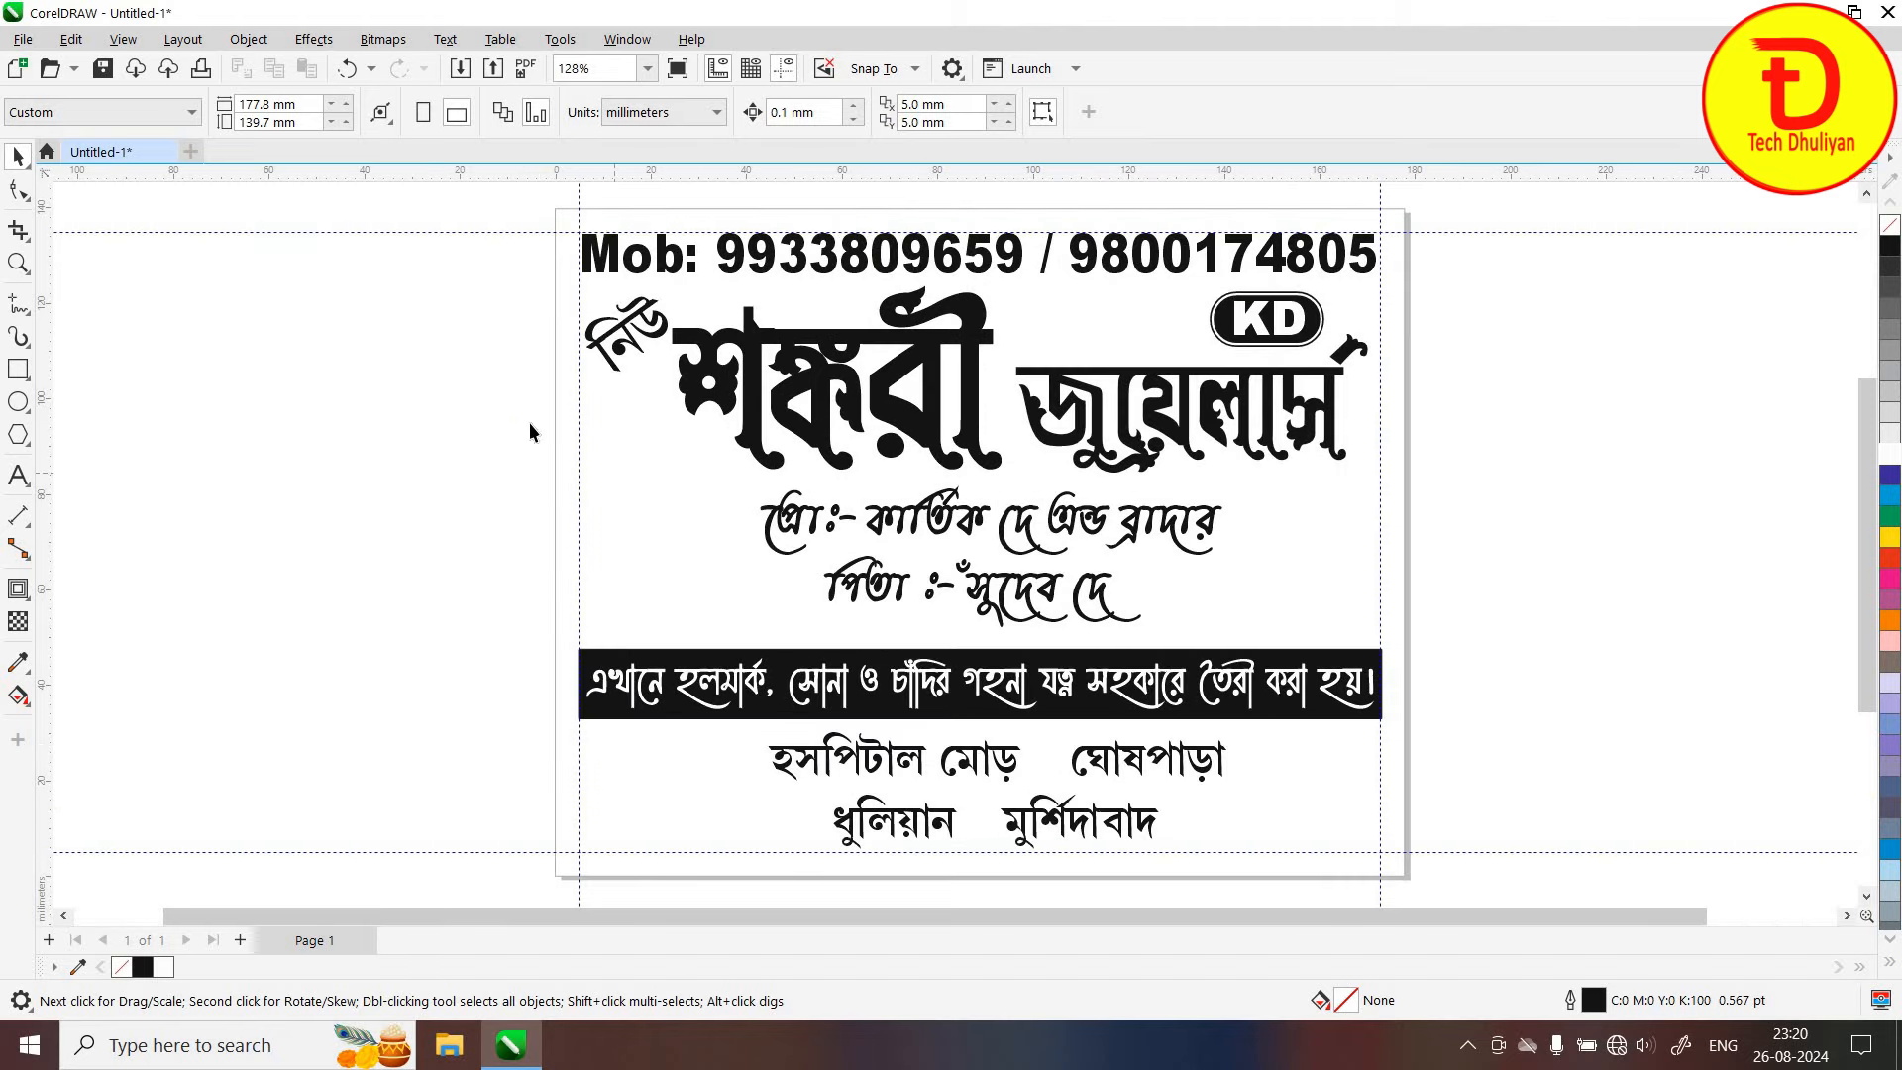
Import Jewellery Logos Part - 1.cdr from the ClipArt CDR folder and place it left of the card
{"action": "left_click", "coordinate": [461, 72]}
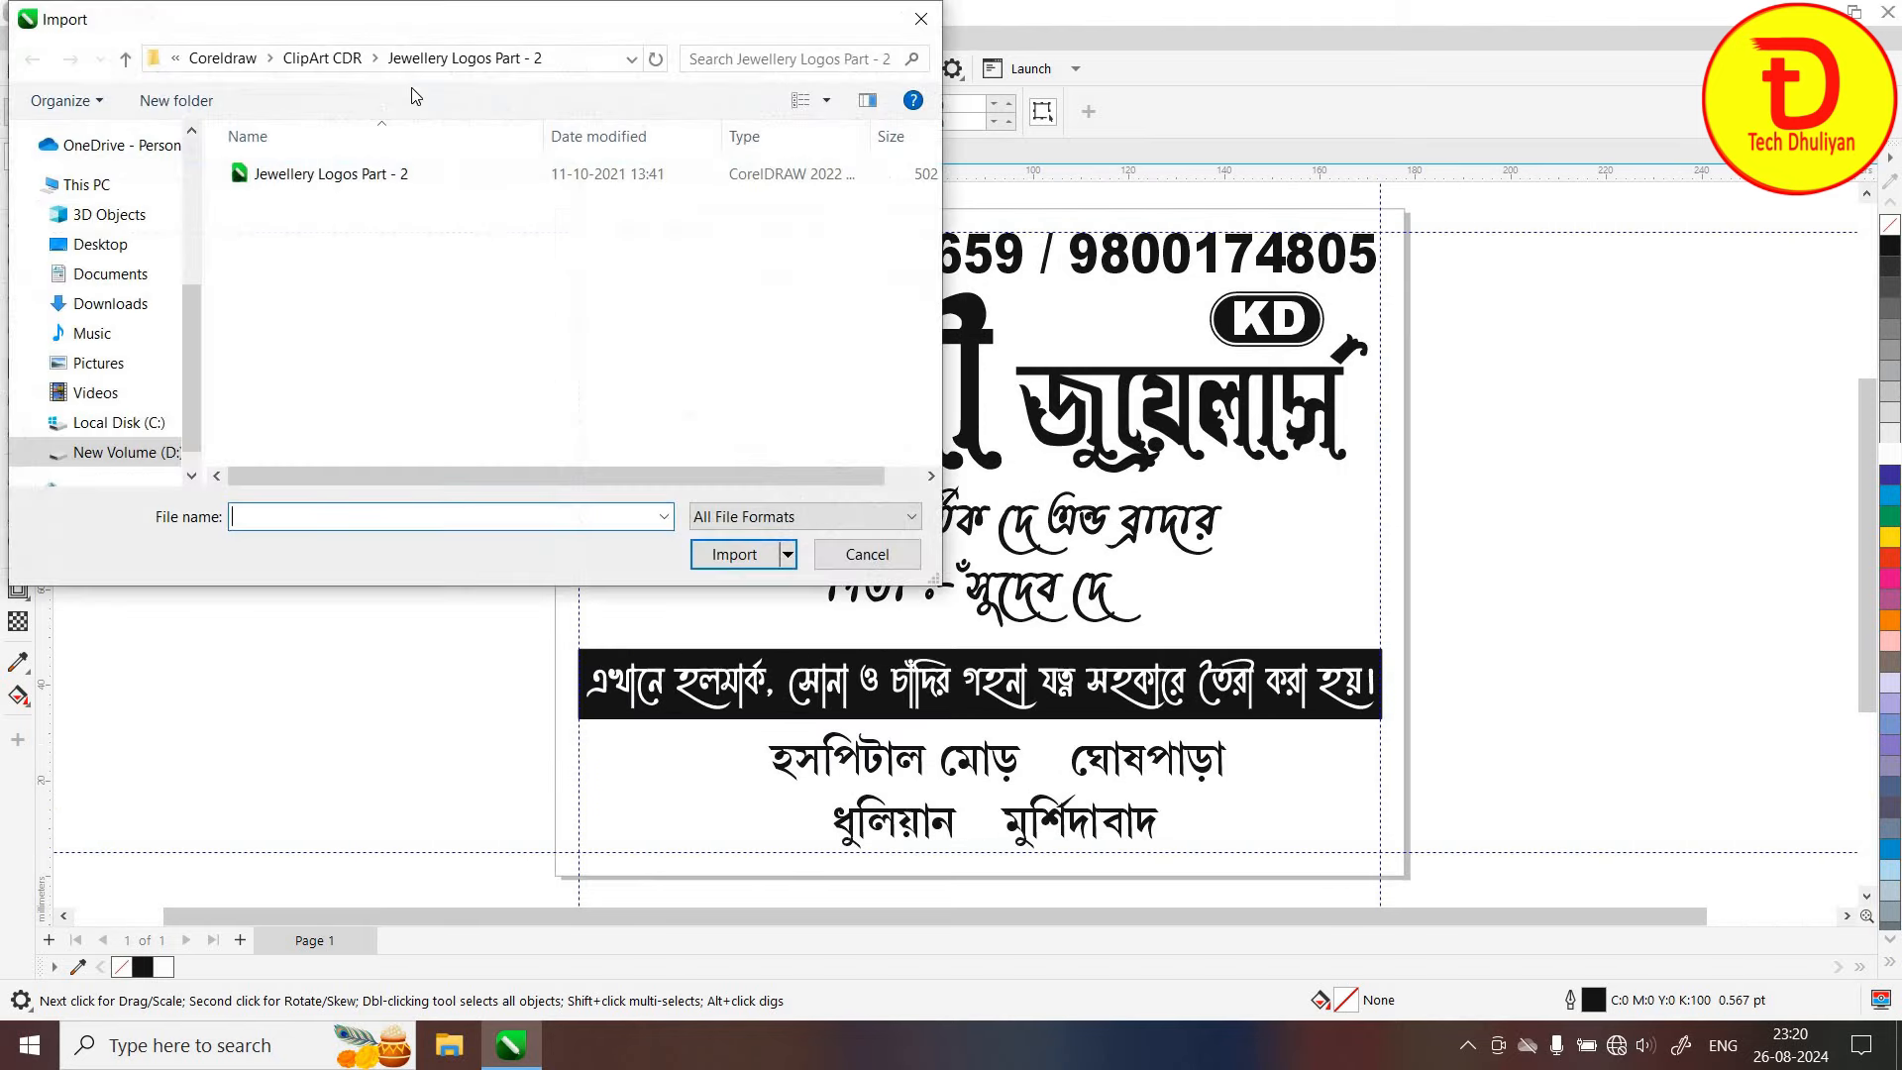
{"action": "left_click", "coordinate": [357, 61]}
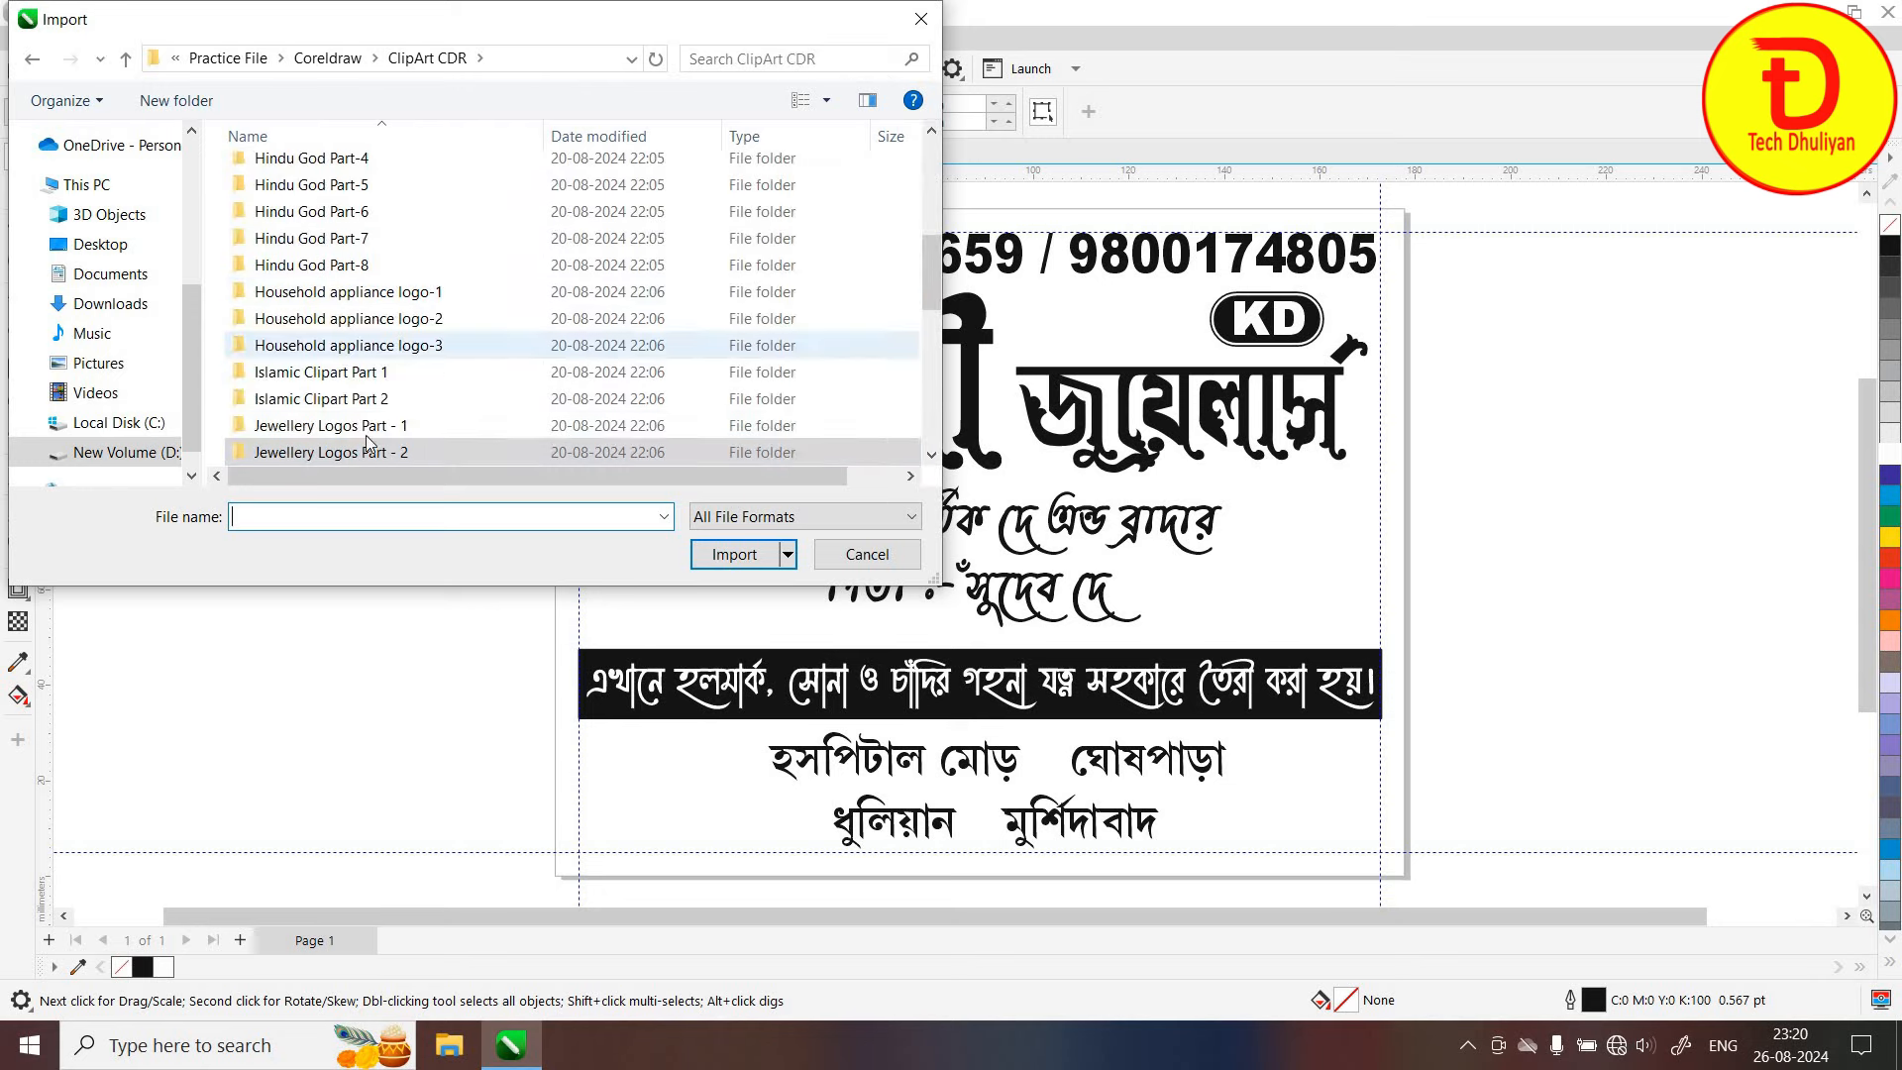
{"action": "scroll", "coordinate": [379, 428], "scroll_direction": "down", "scroll_amount": 1}
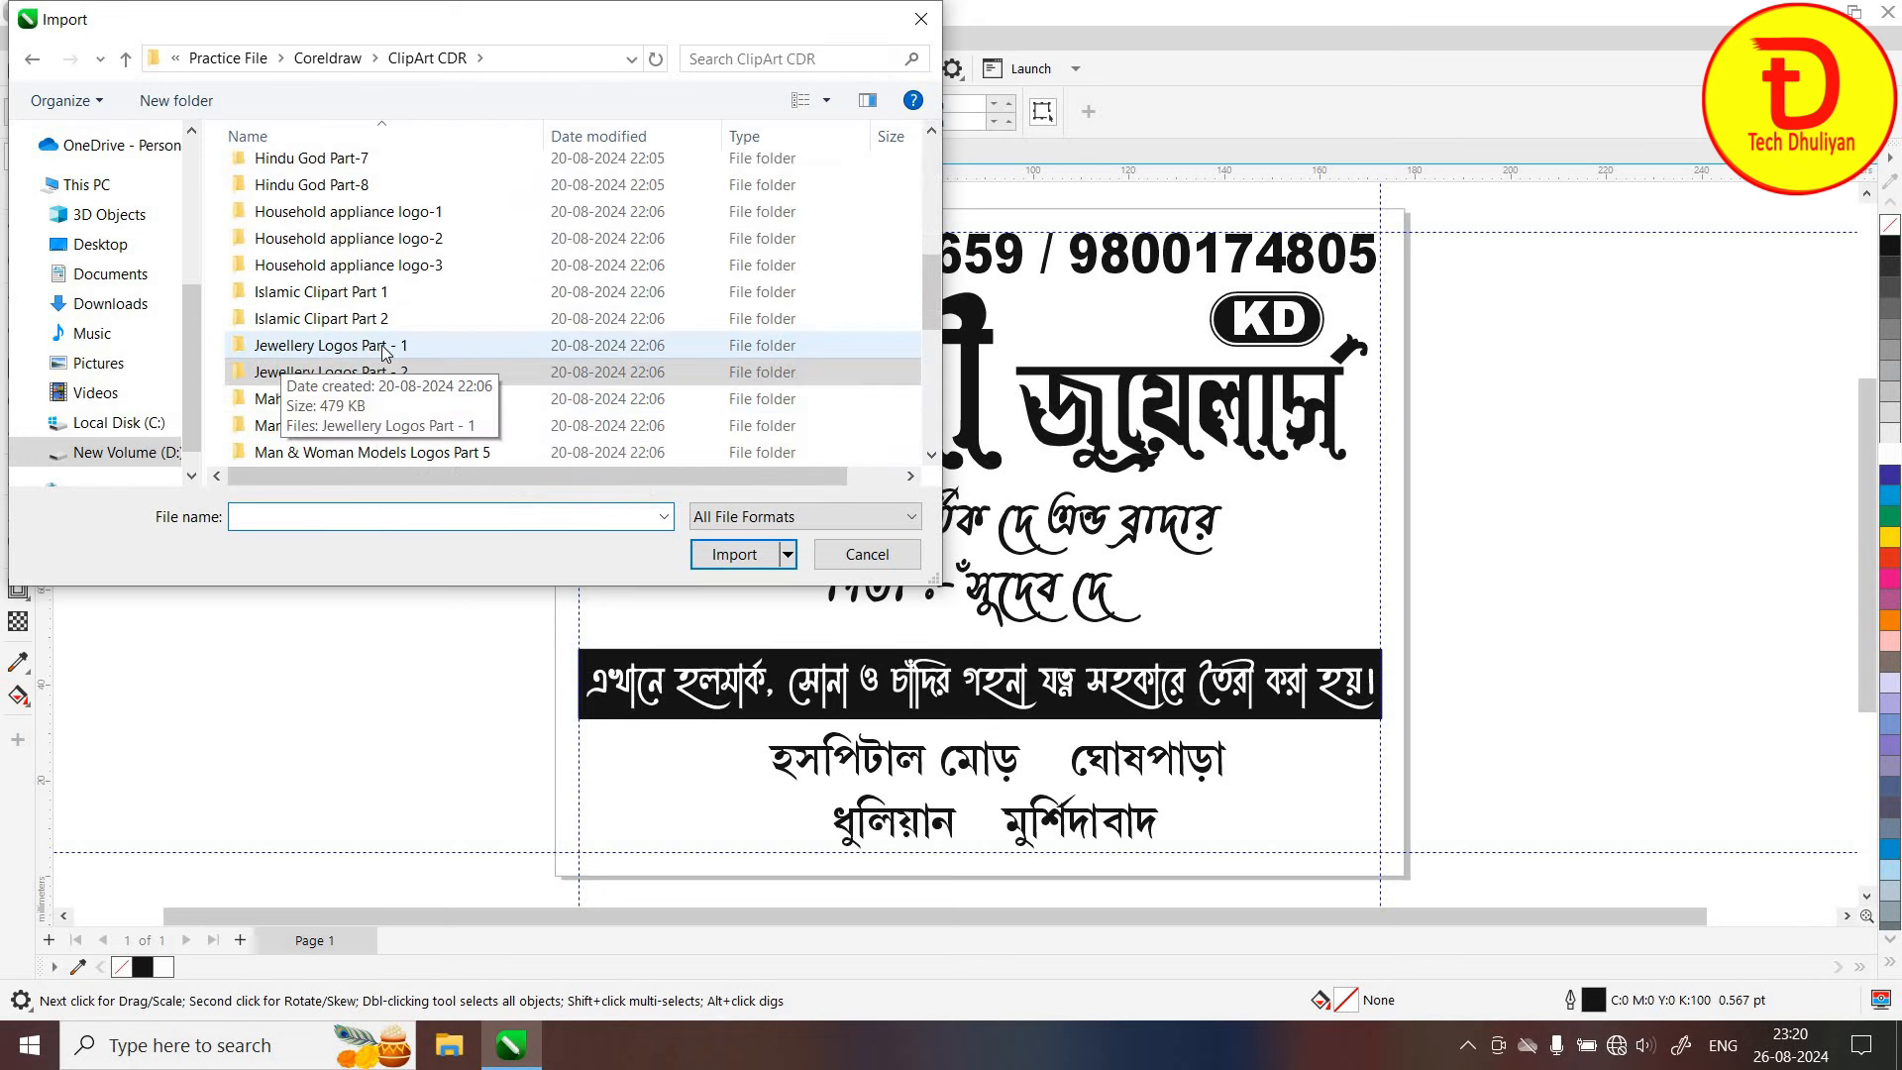
{"action": "double_click", "coordinate": [385, 351]}
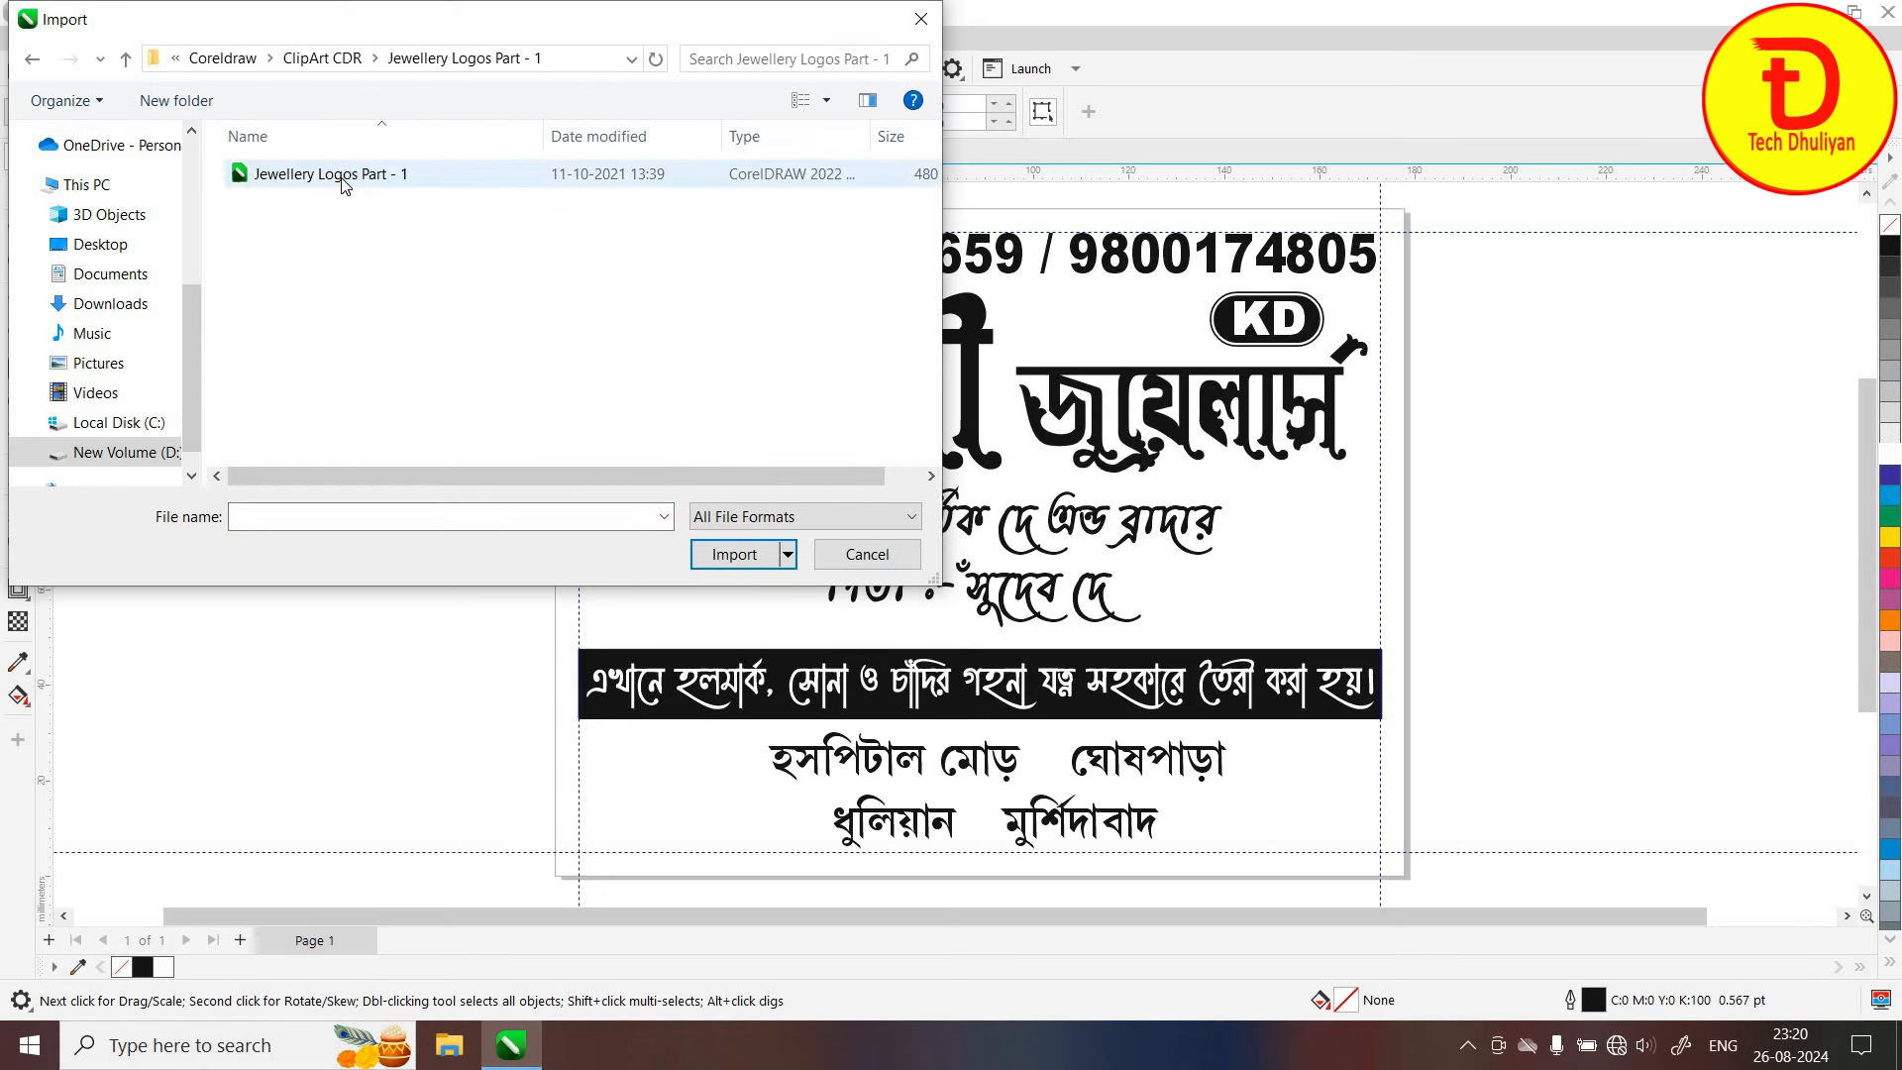
{"action": "double_click", "coordinate": [337, 178]}
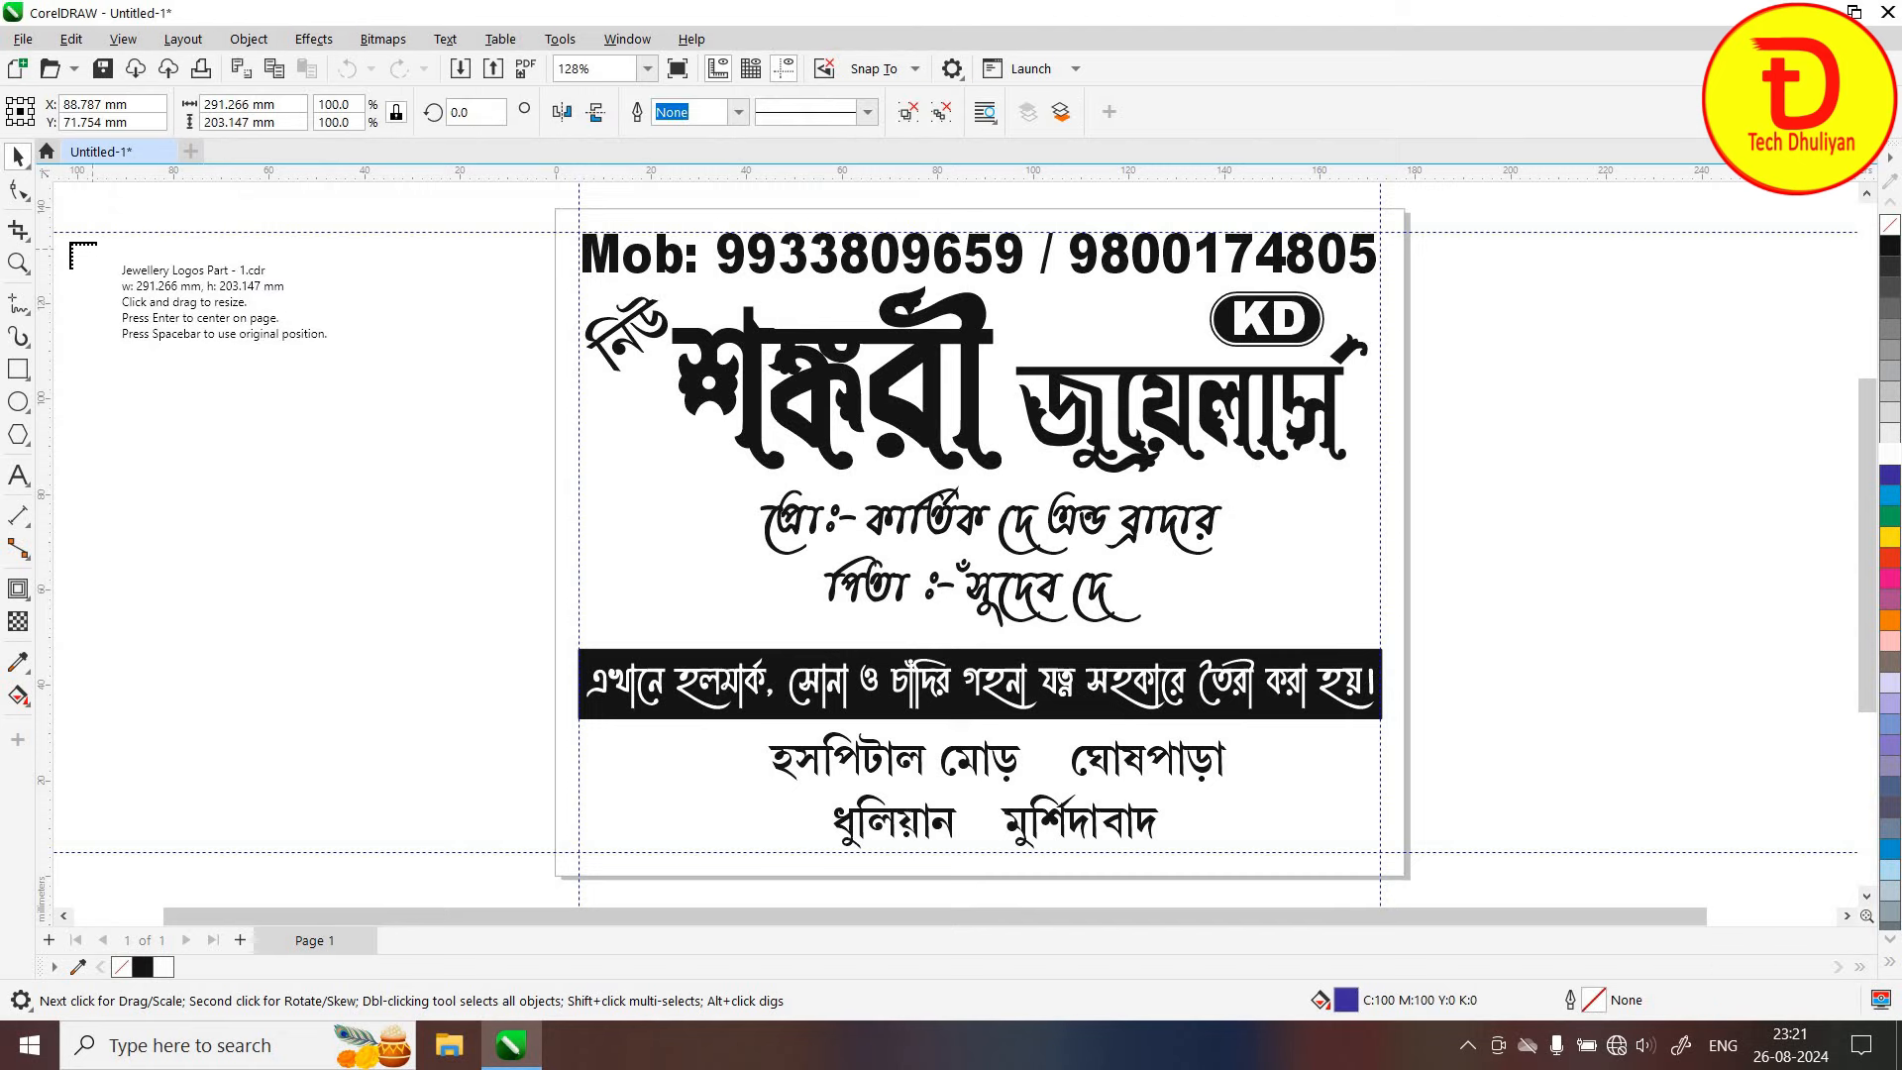
{"action": "left_click_drag", "start_coordinate": [71, 246], "coordinate": [547, 761]}
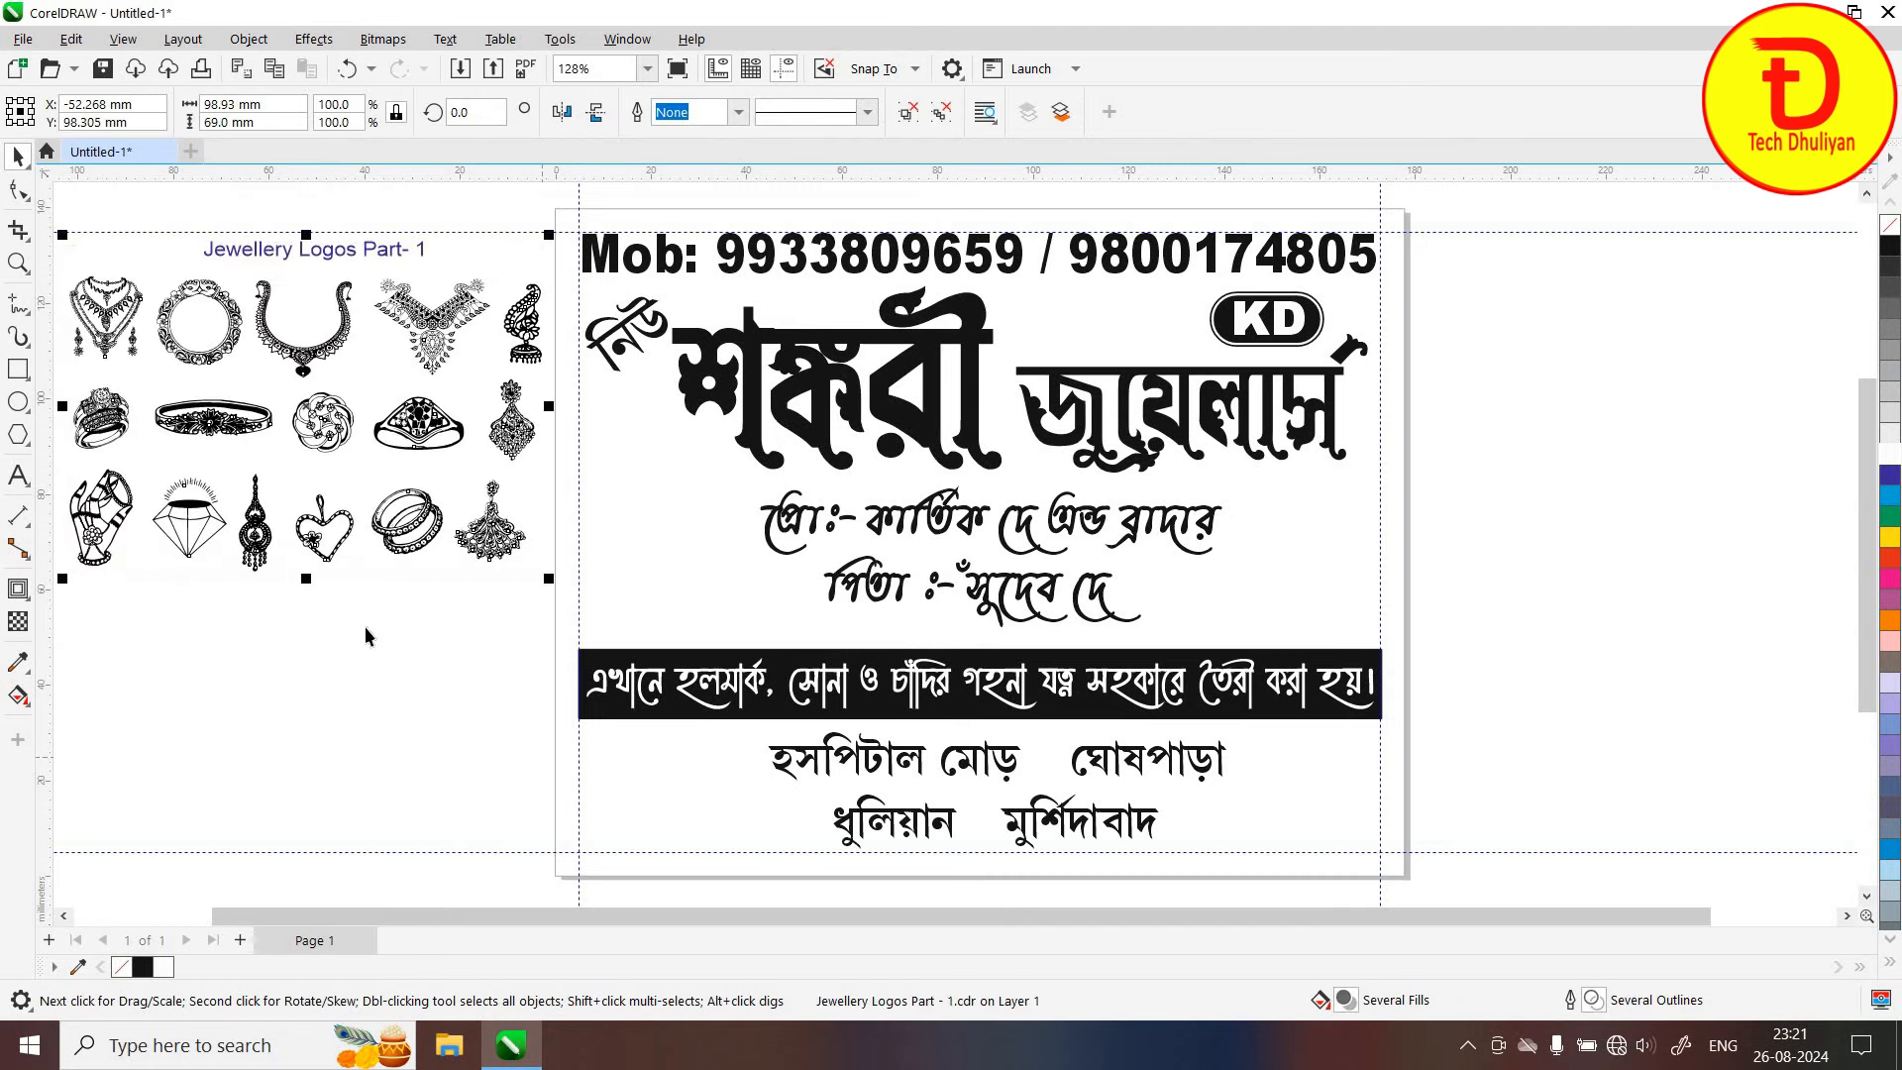
{"action": "left_click", "coordinate": [359, 549]}
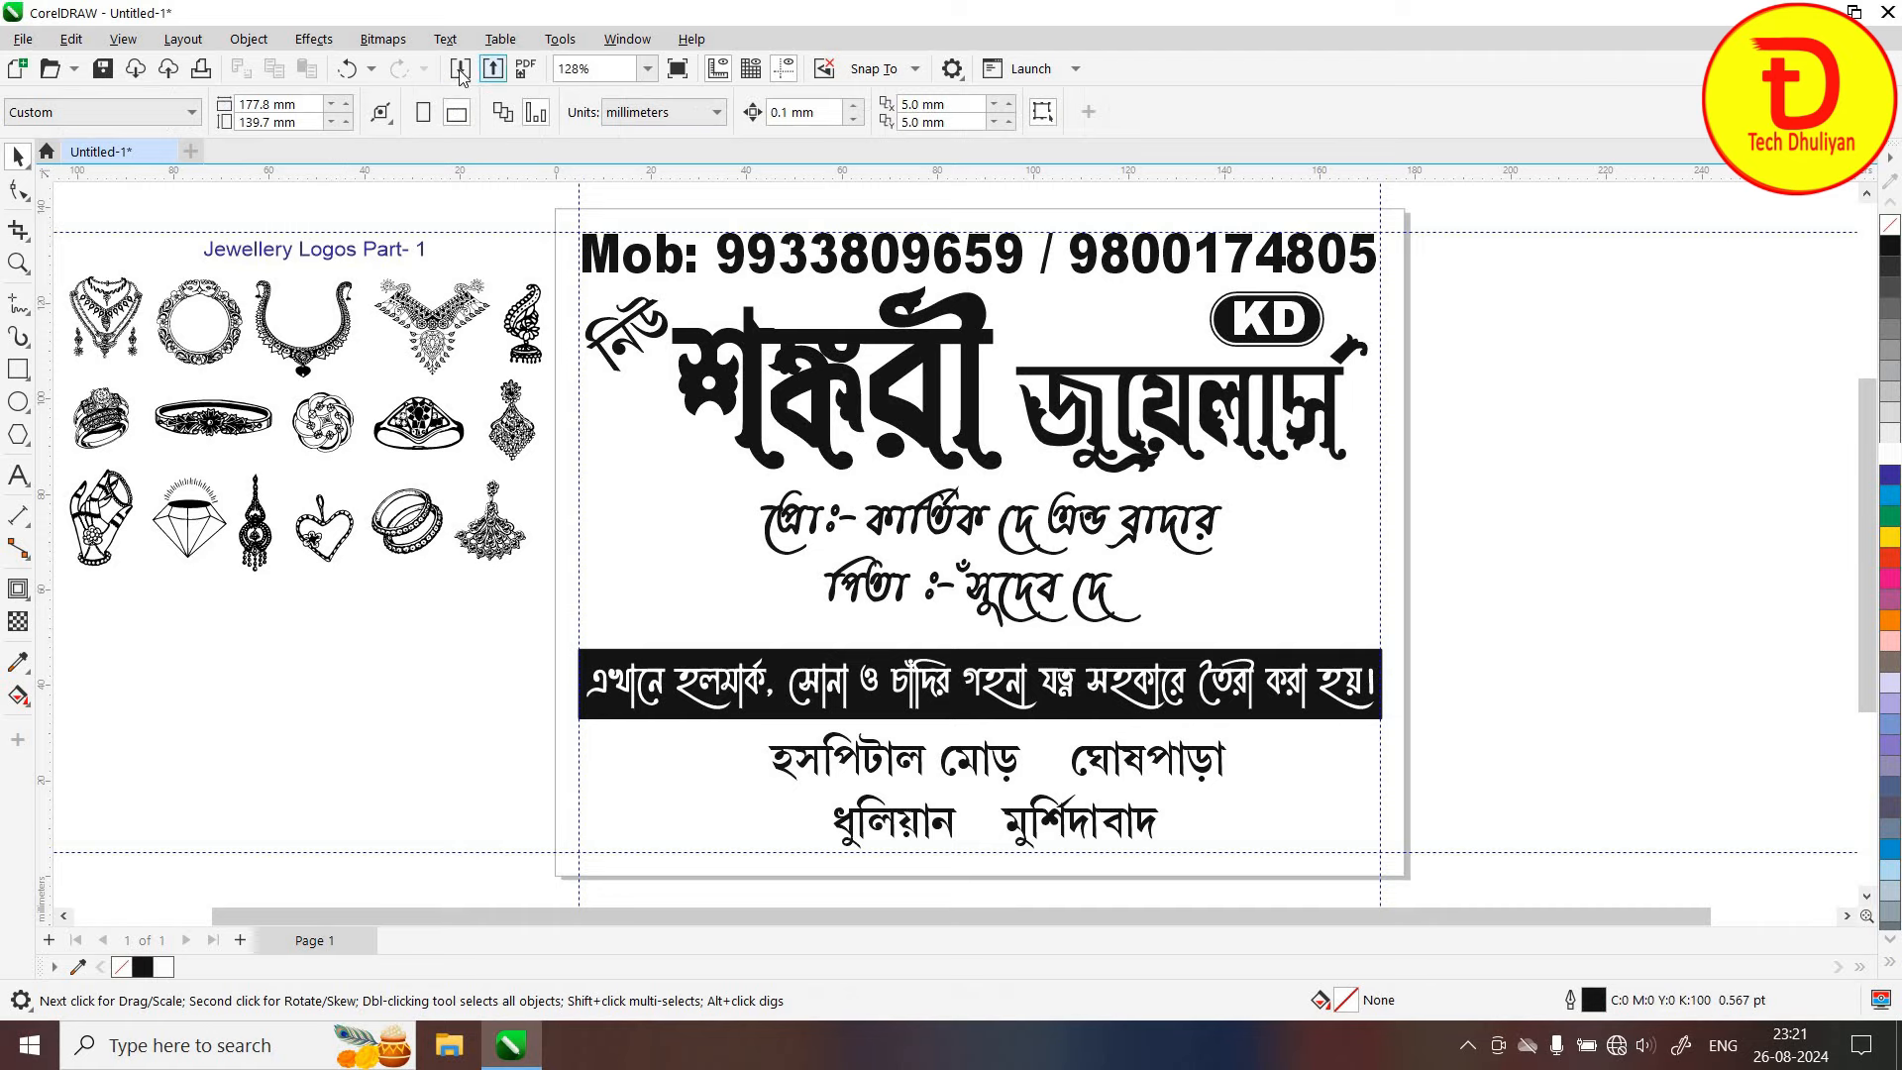
Import Jewellery Logos Part - 2.cdr and place it right of the card
{"action": "key", "text": "ctrl+i"}
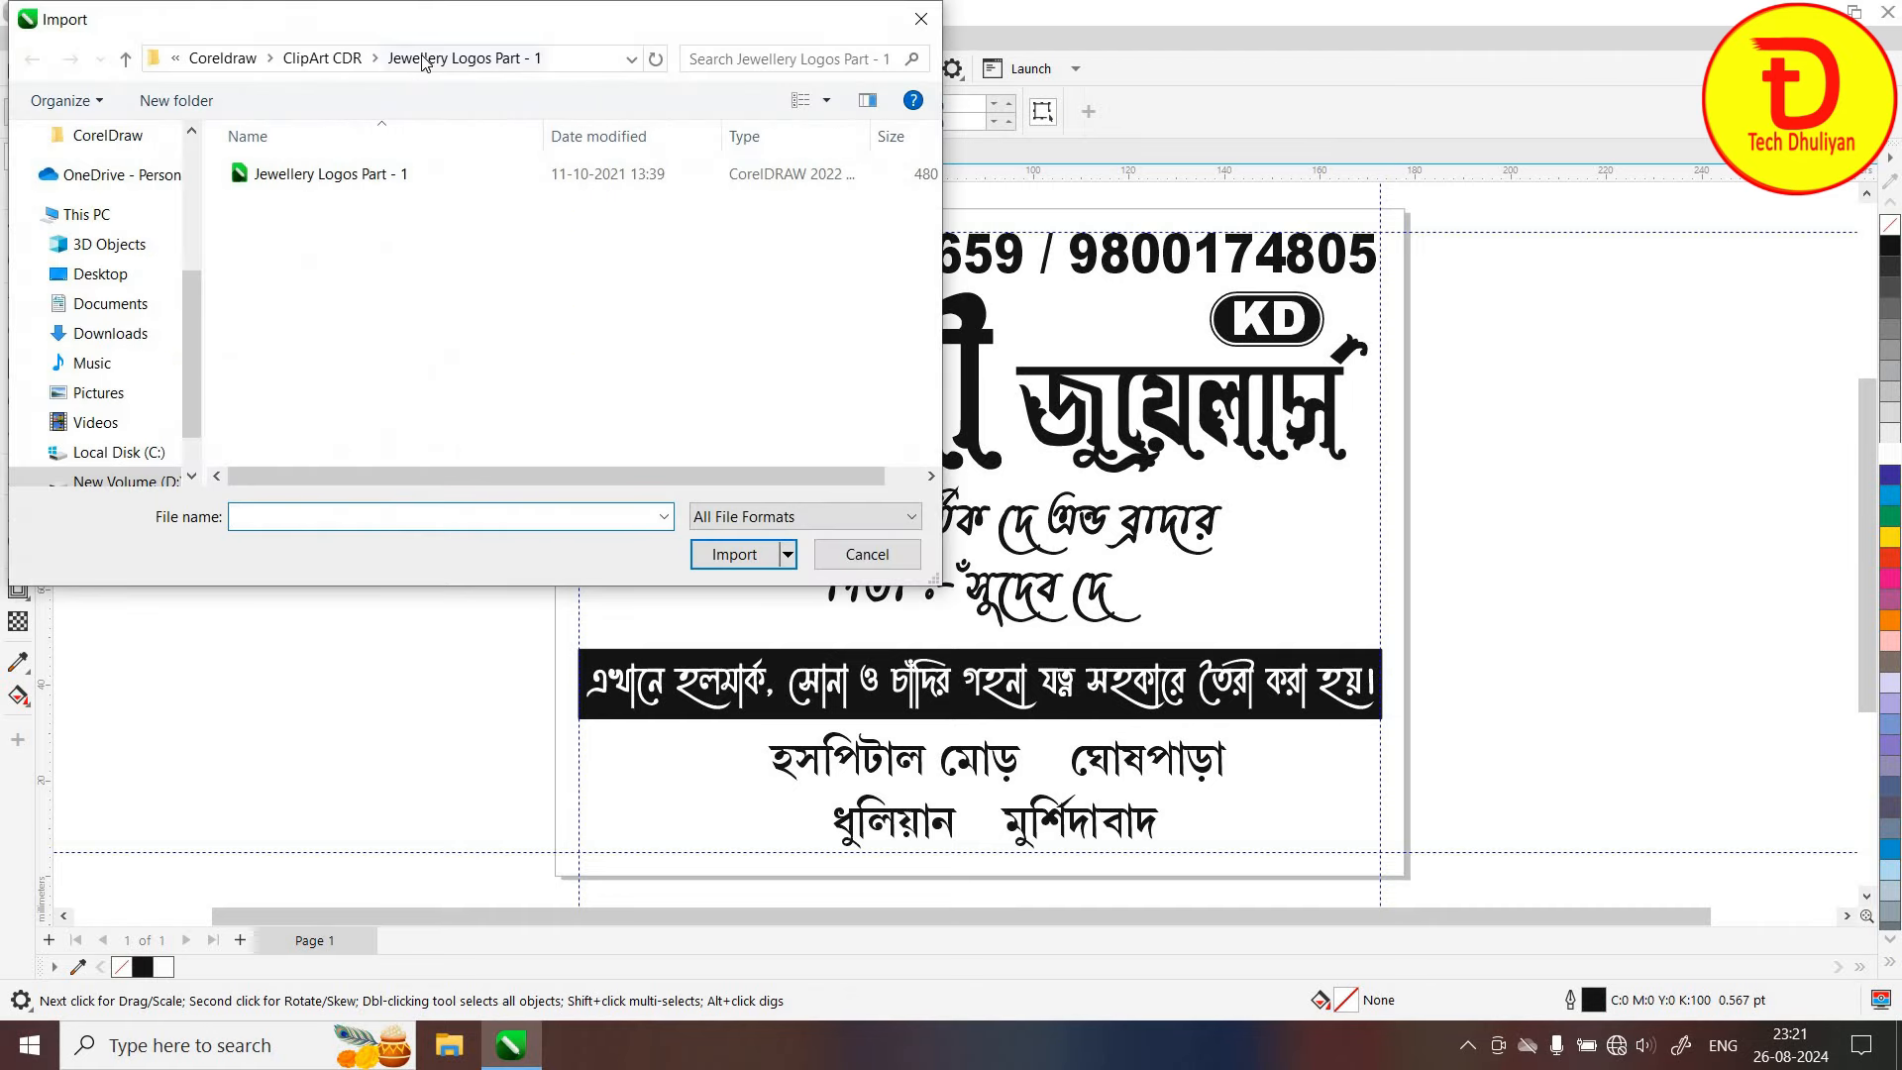
{"action": "left_click", "coordinate": [340, 62]}
{"action": "scroll", "coordinate": [398, 327], "scroll_direction": "down", "scroll_amount": 2}
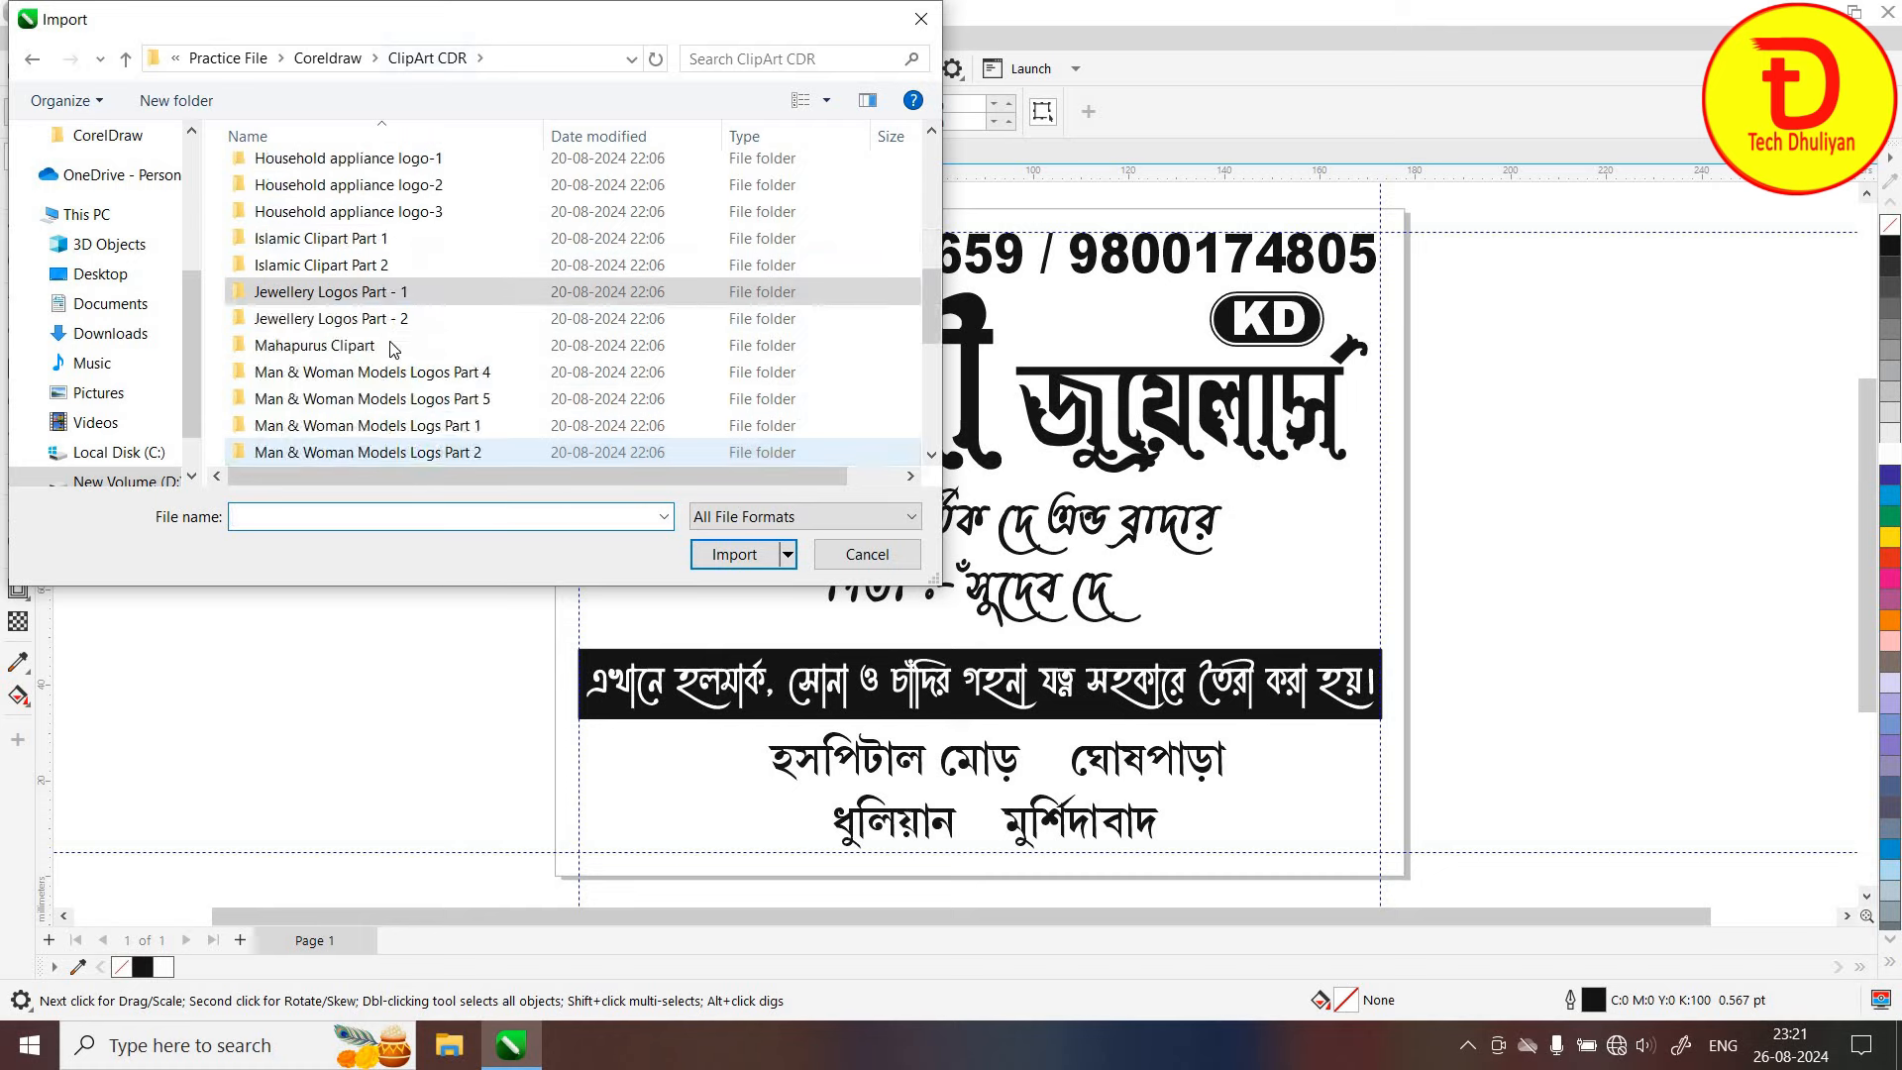
{"action": "double_click", "coordinate": [397, 322]}
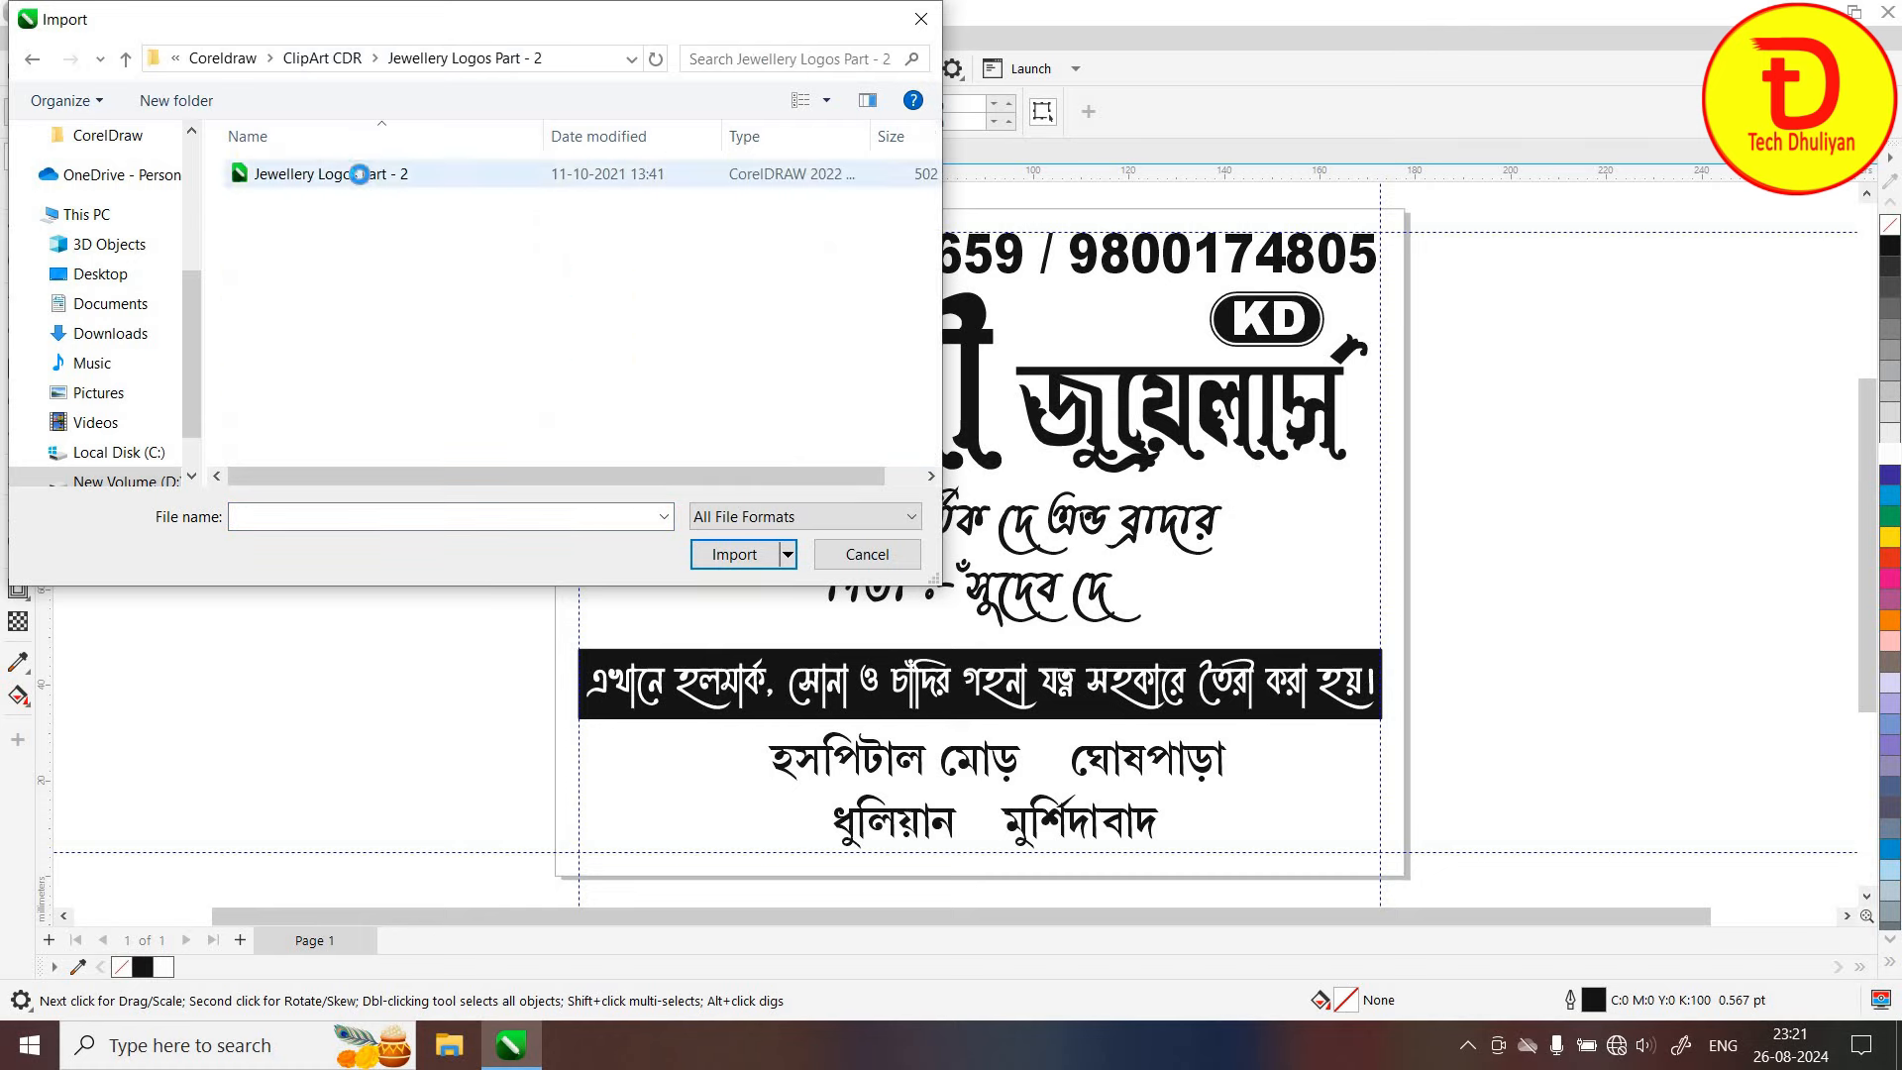
{"action": "double_click", "coordinate": [397, 179]}
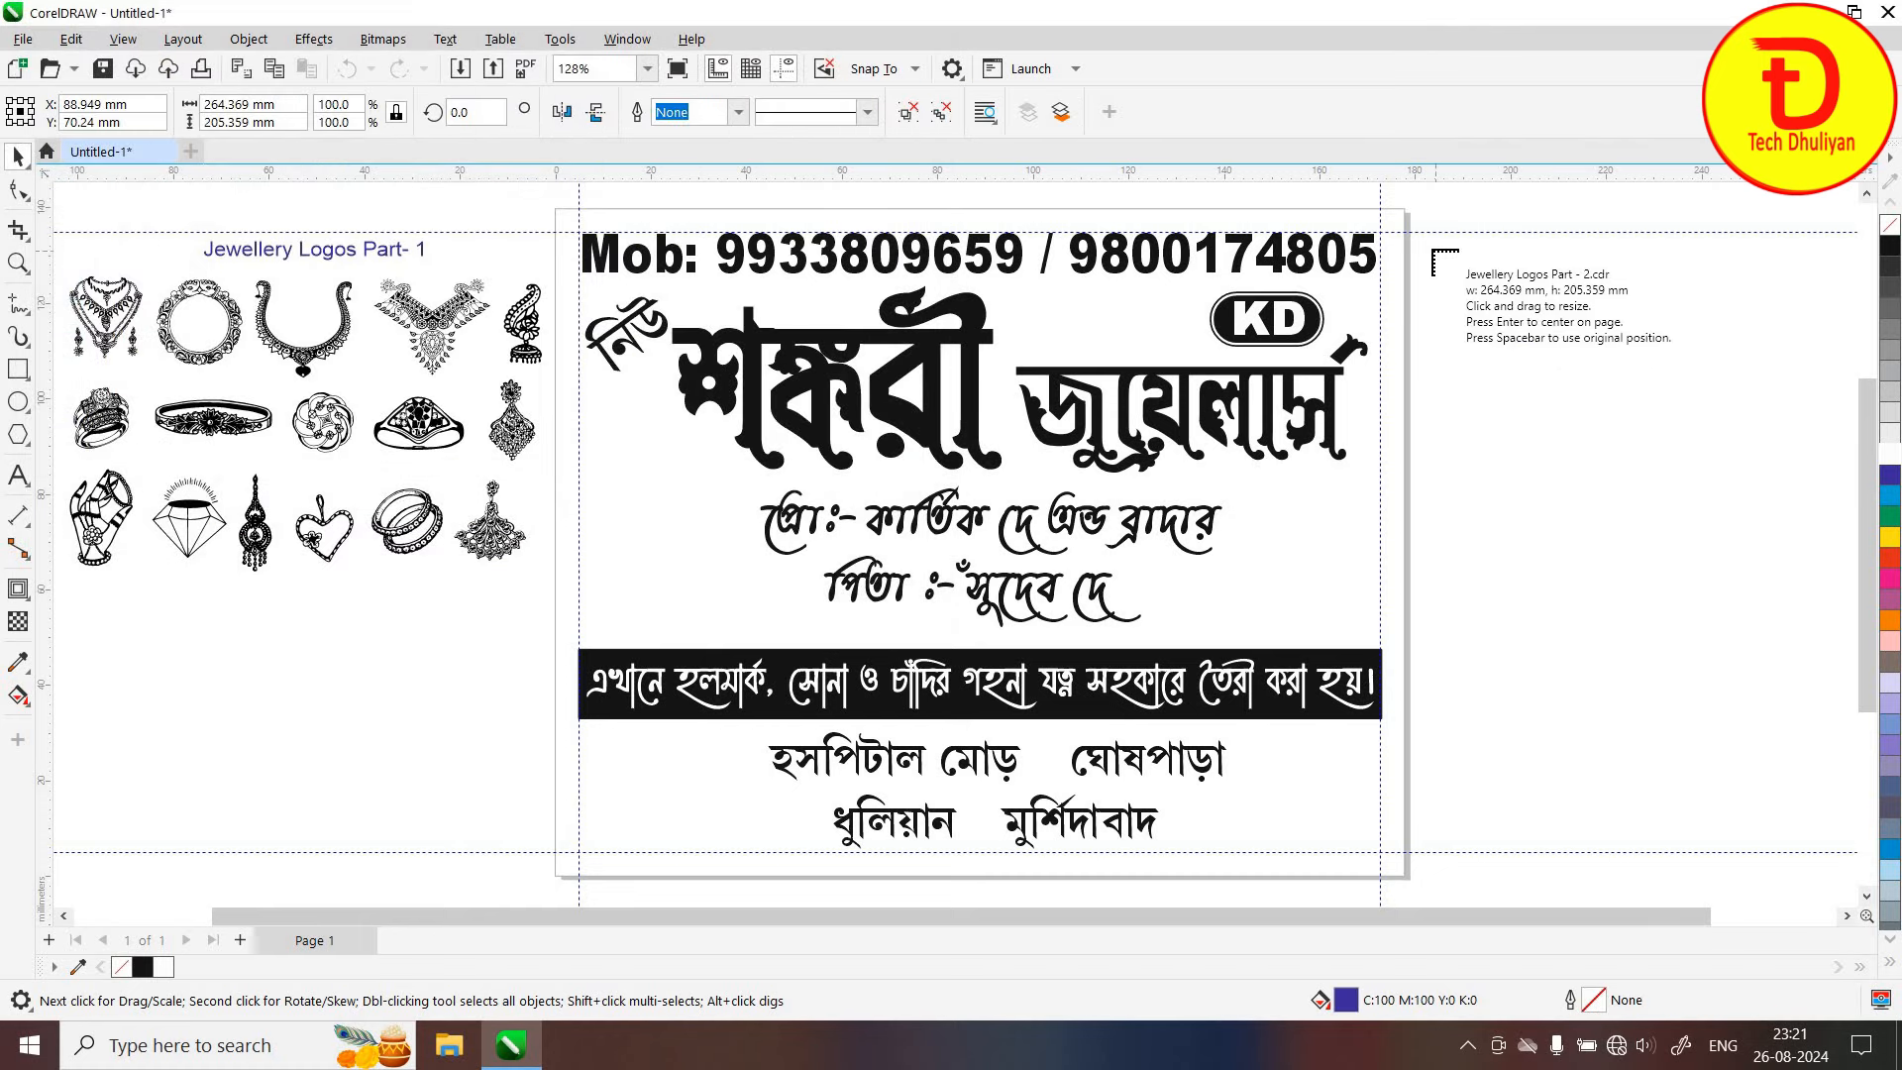
{"action": "left_click_drag", "start_coordinate": [1428, 247], "coordinate": [1778, 658]}
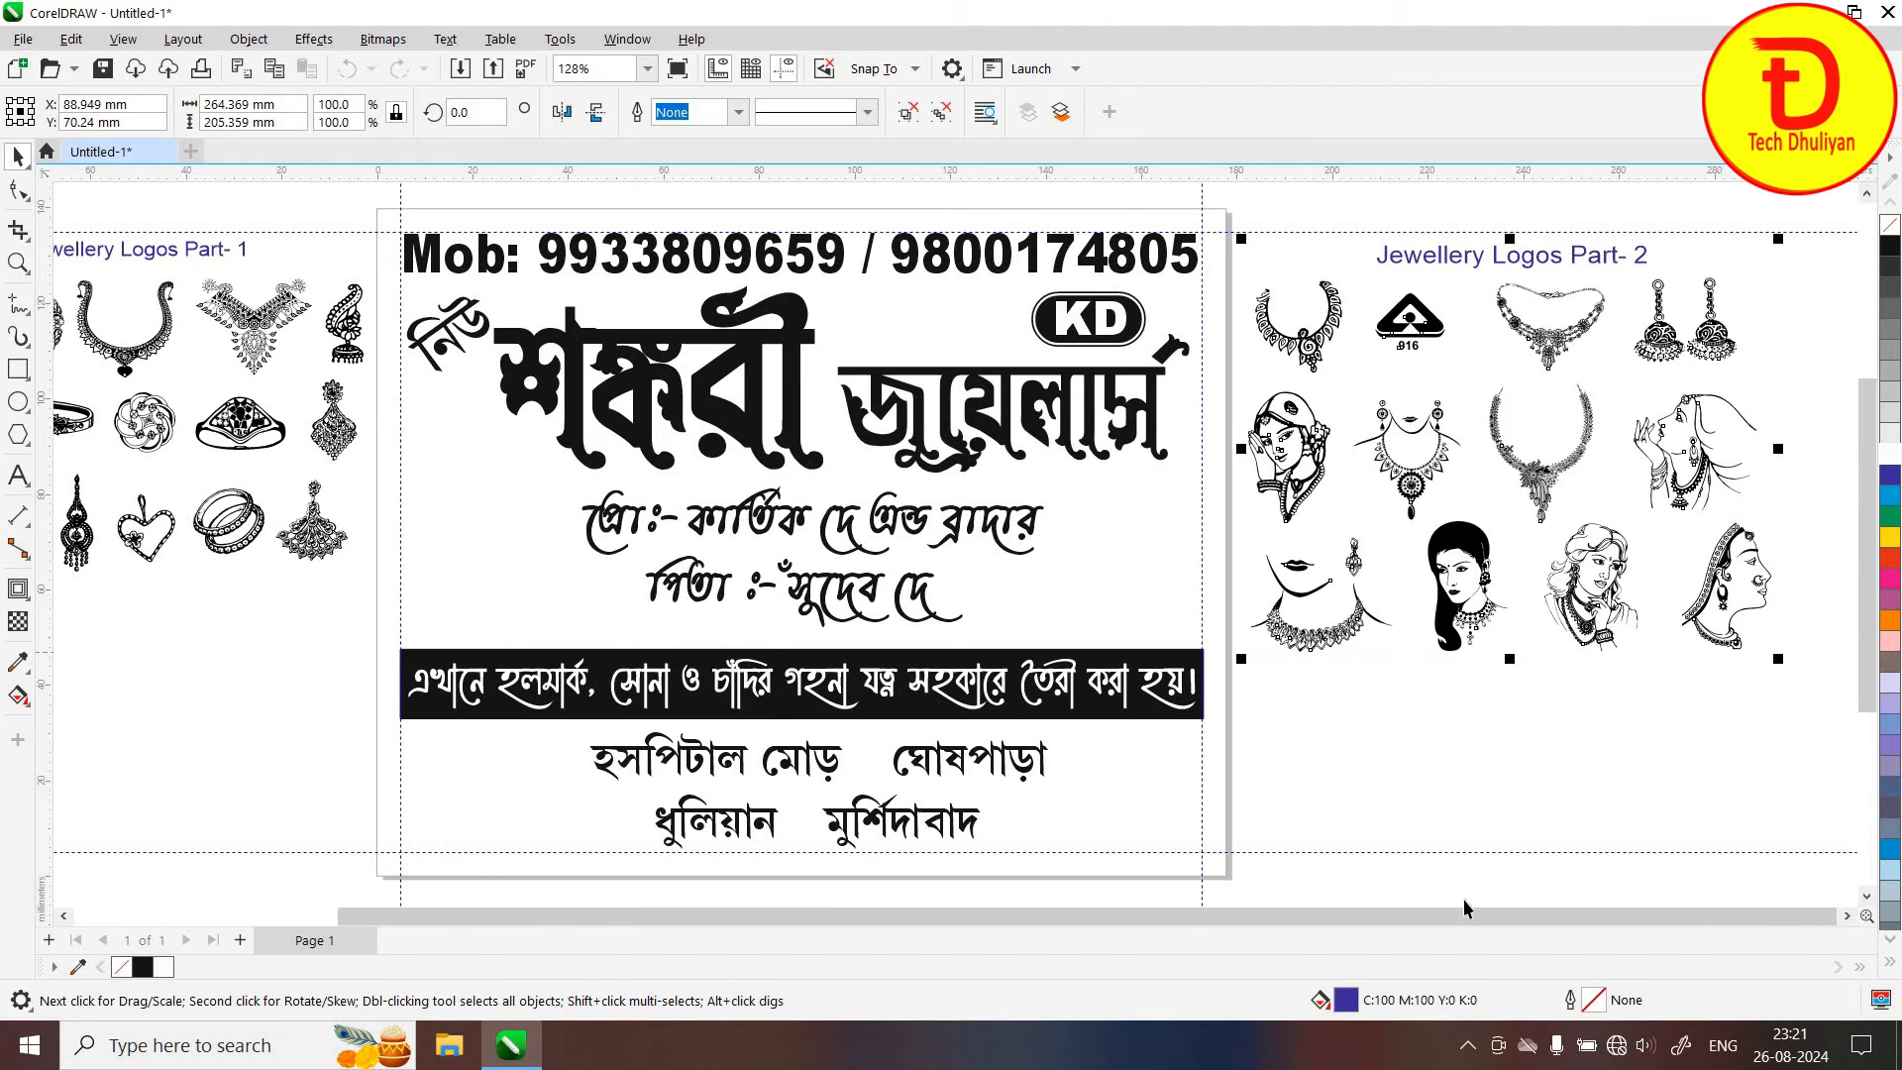
{"action": "left_click_drag", "start_coordinate": [1379, 921], "coordinate": [1198, 933]}
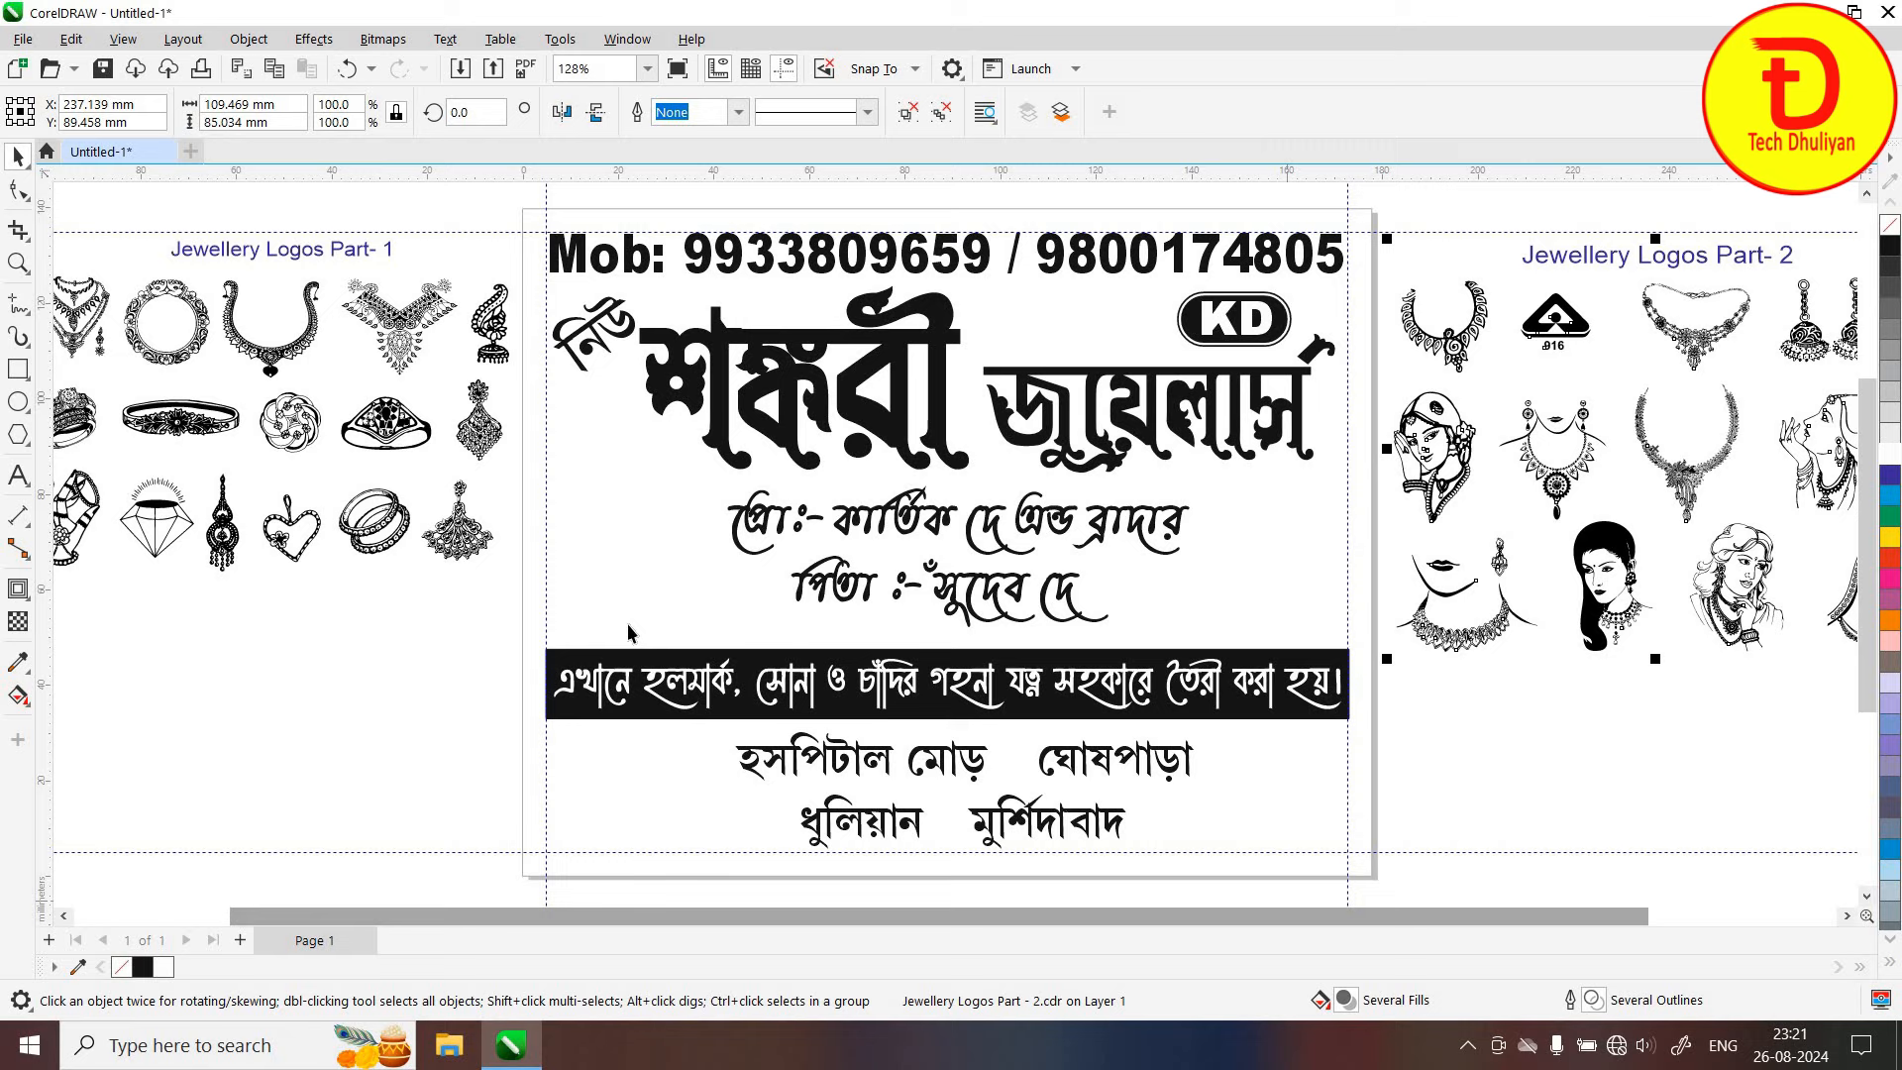
Ungroup All on the Part-2 clipart set so its logos become separate pieces
{"action": "left_click", "coordinate": [394, 433]}
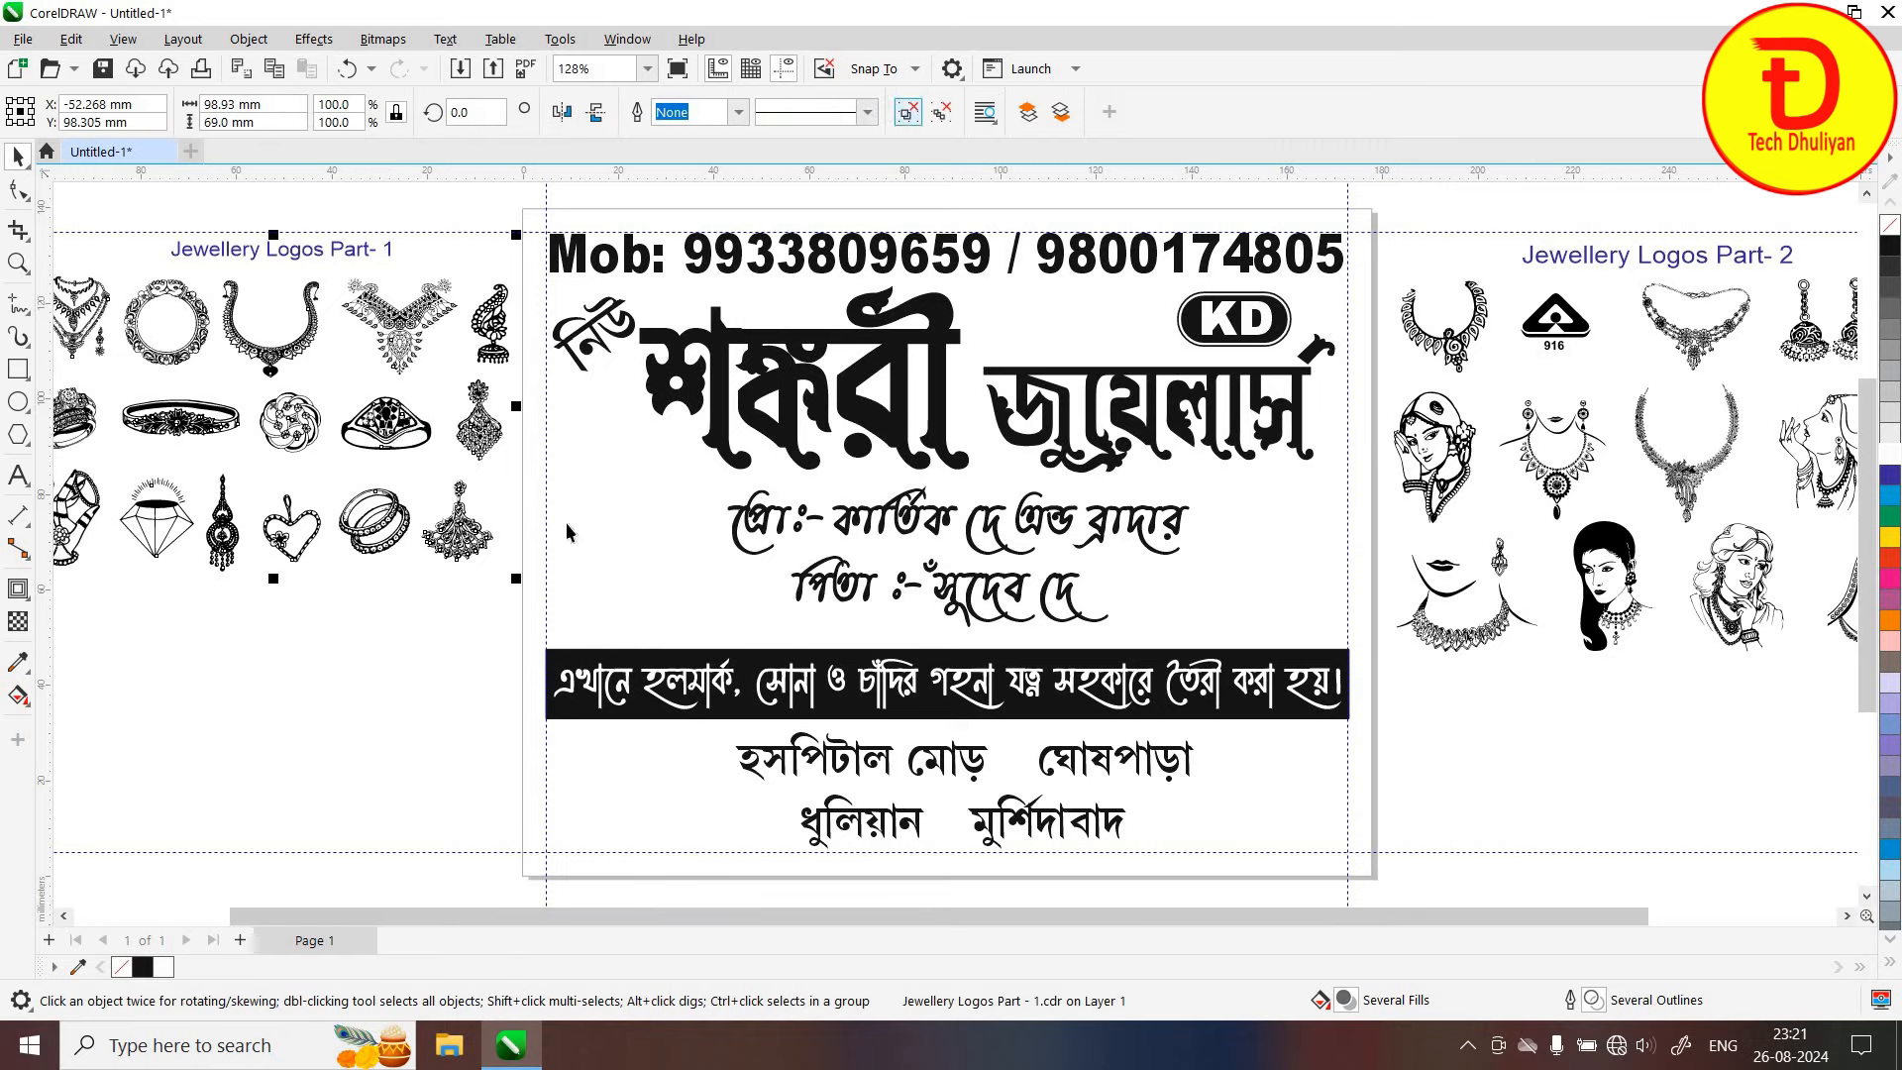
{"action": "left_click", "coordinate": [327, 249], "text": "shift"}
{"action": "left_click", "coordinate": [457, 635]}
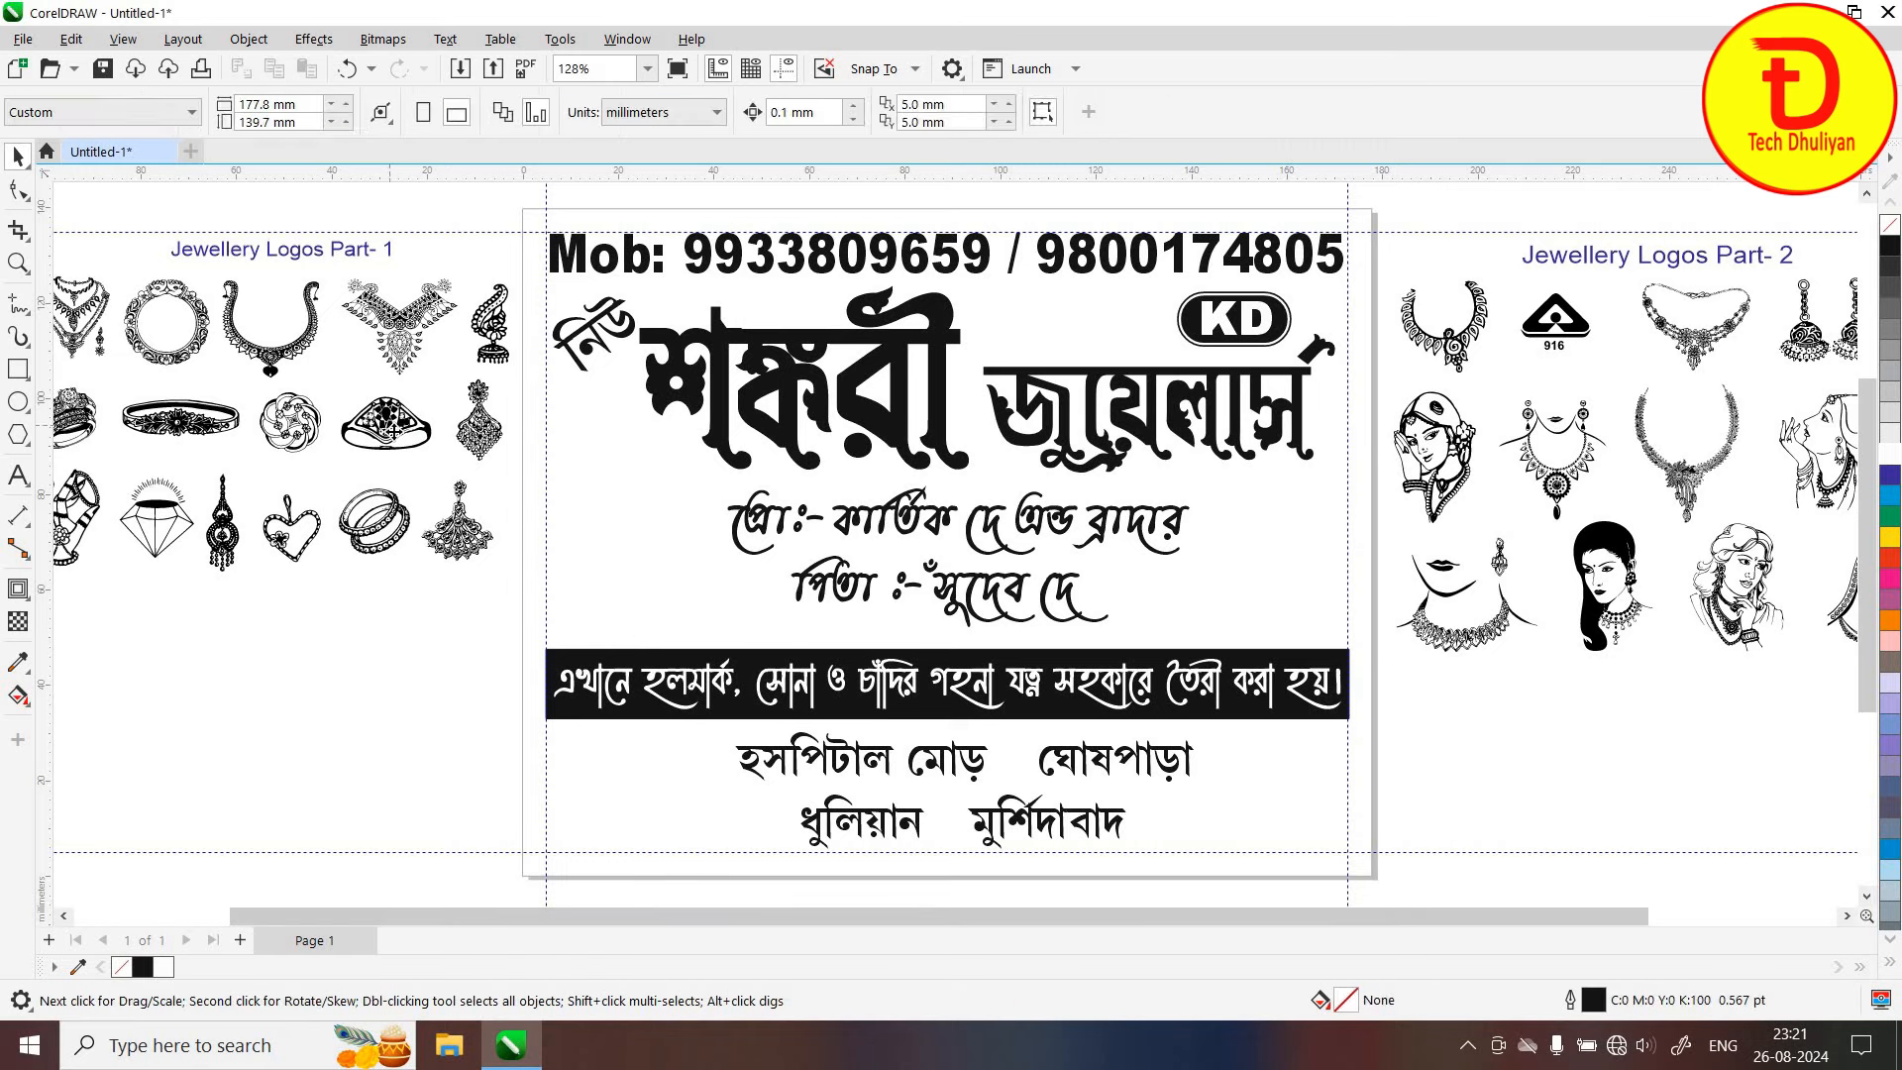
{"action": "left_click", "coordinate": [1620, 447]}
{"action": "left_click", "coordinate": [1507, 458]}
{"action": "left_click", "coordinate": [1625, 538]}
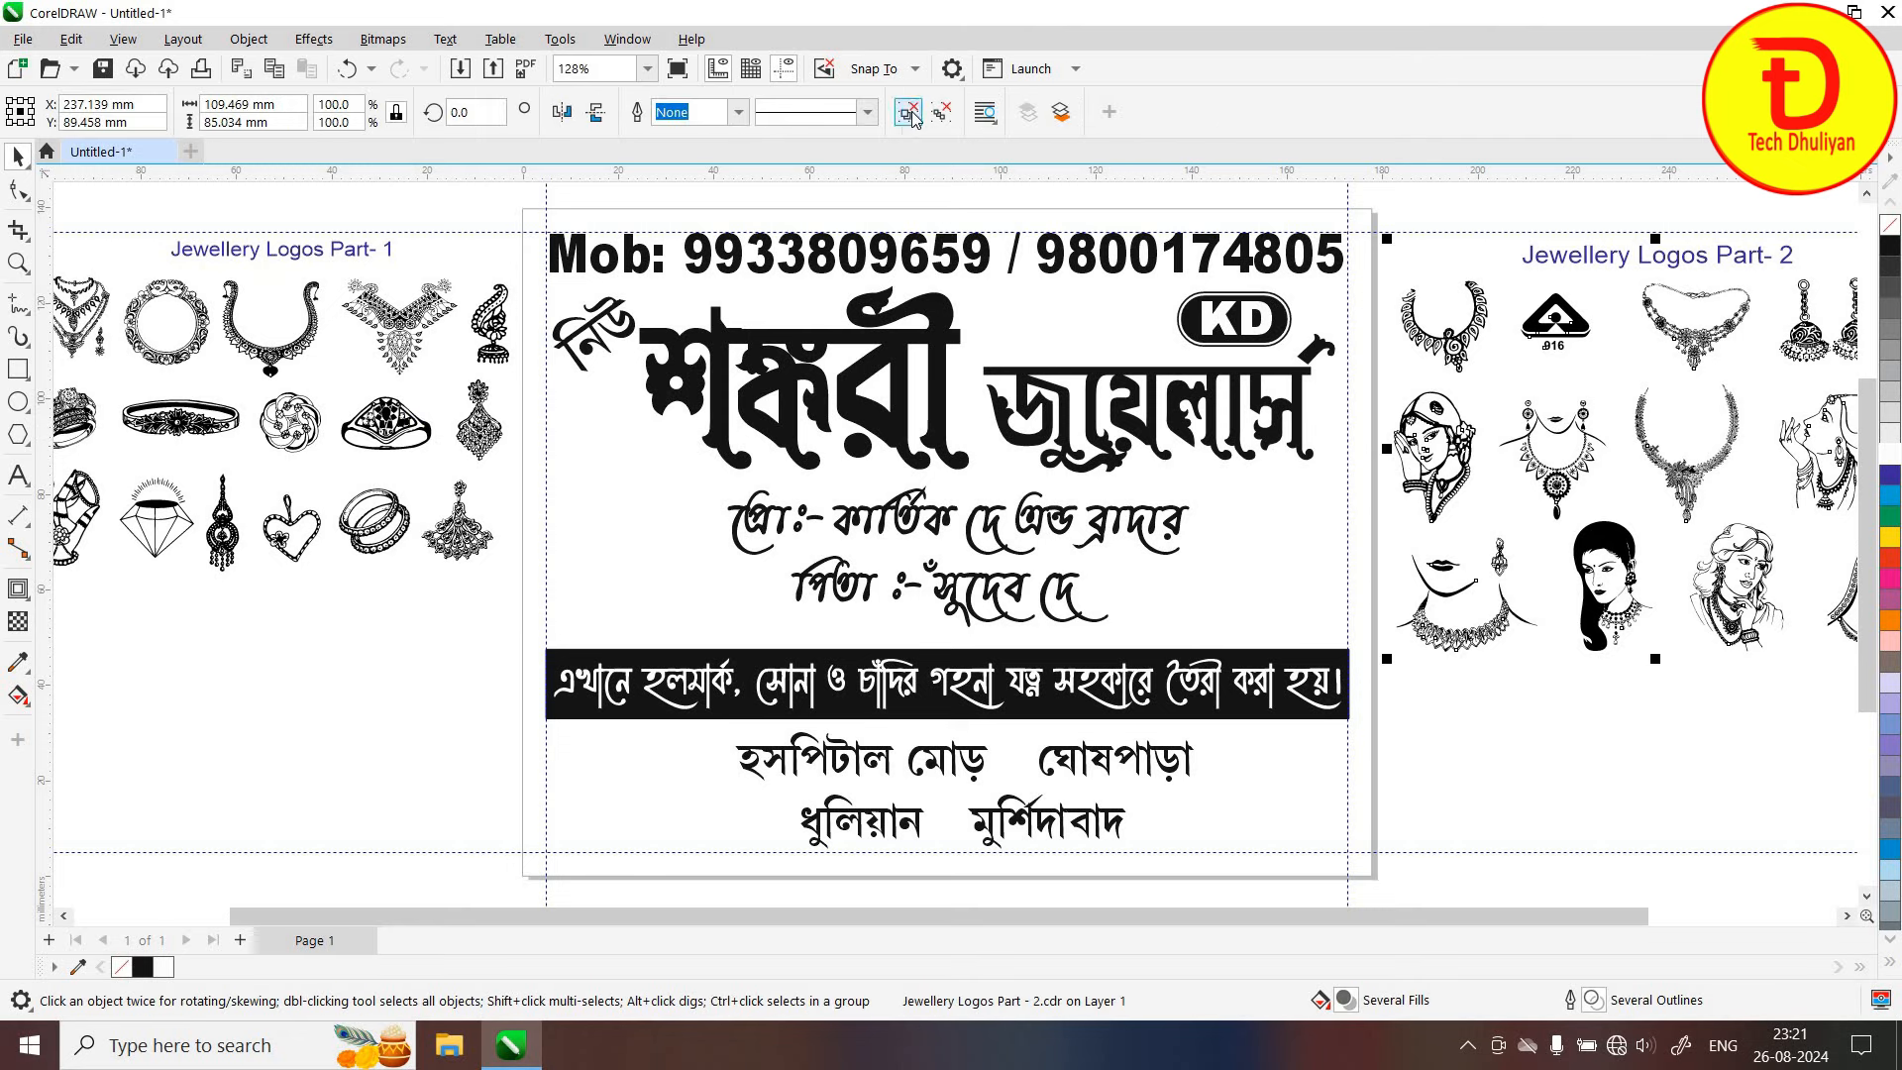
{"action": "left_click", "coordinate": [908, 112]}
{"action": "key", "text": "Escape"}
{"action": "left_click", "coordinate": [1430, 453]}
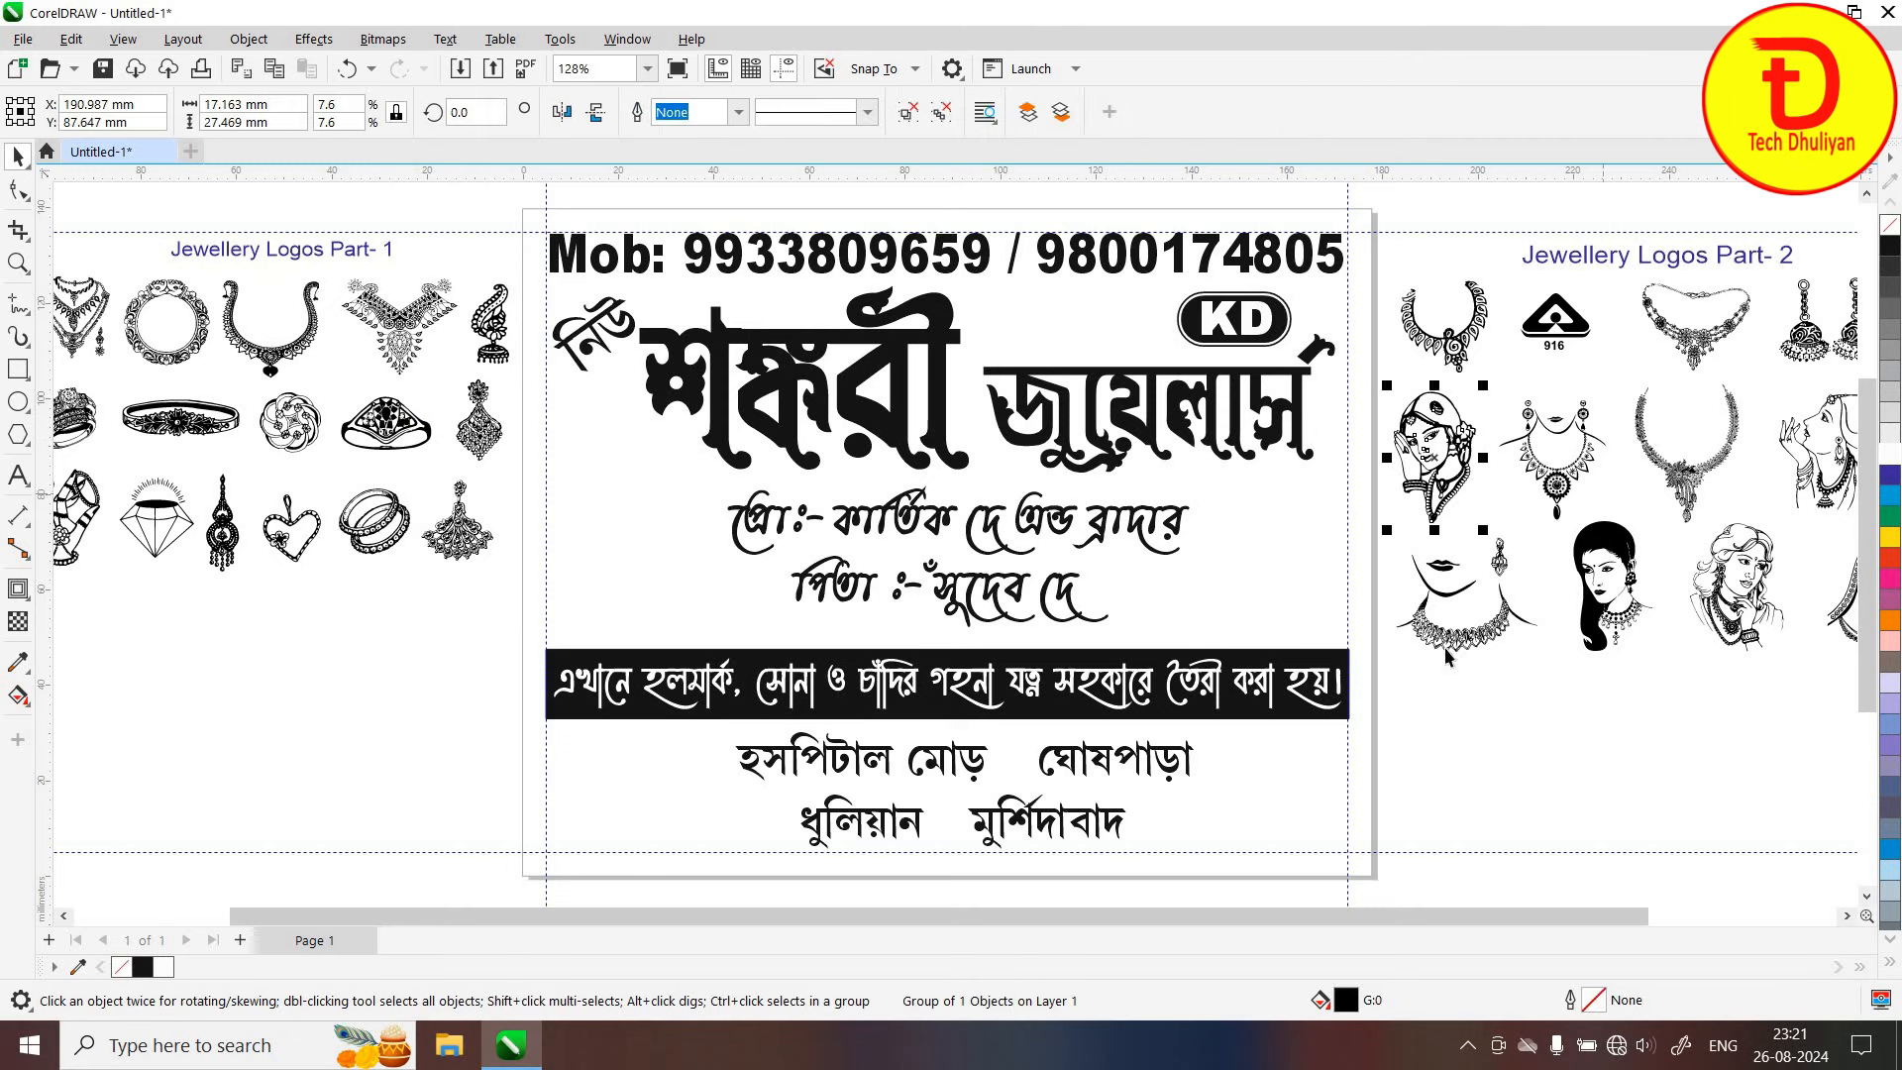
{"action": "left_click", "coordinate": [1465, 751]}
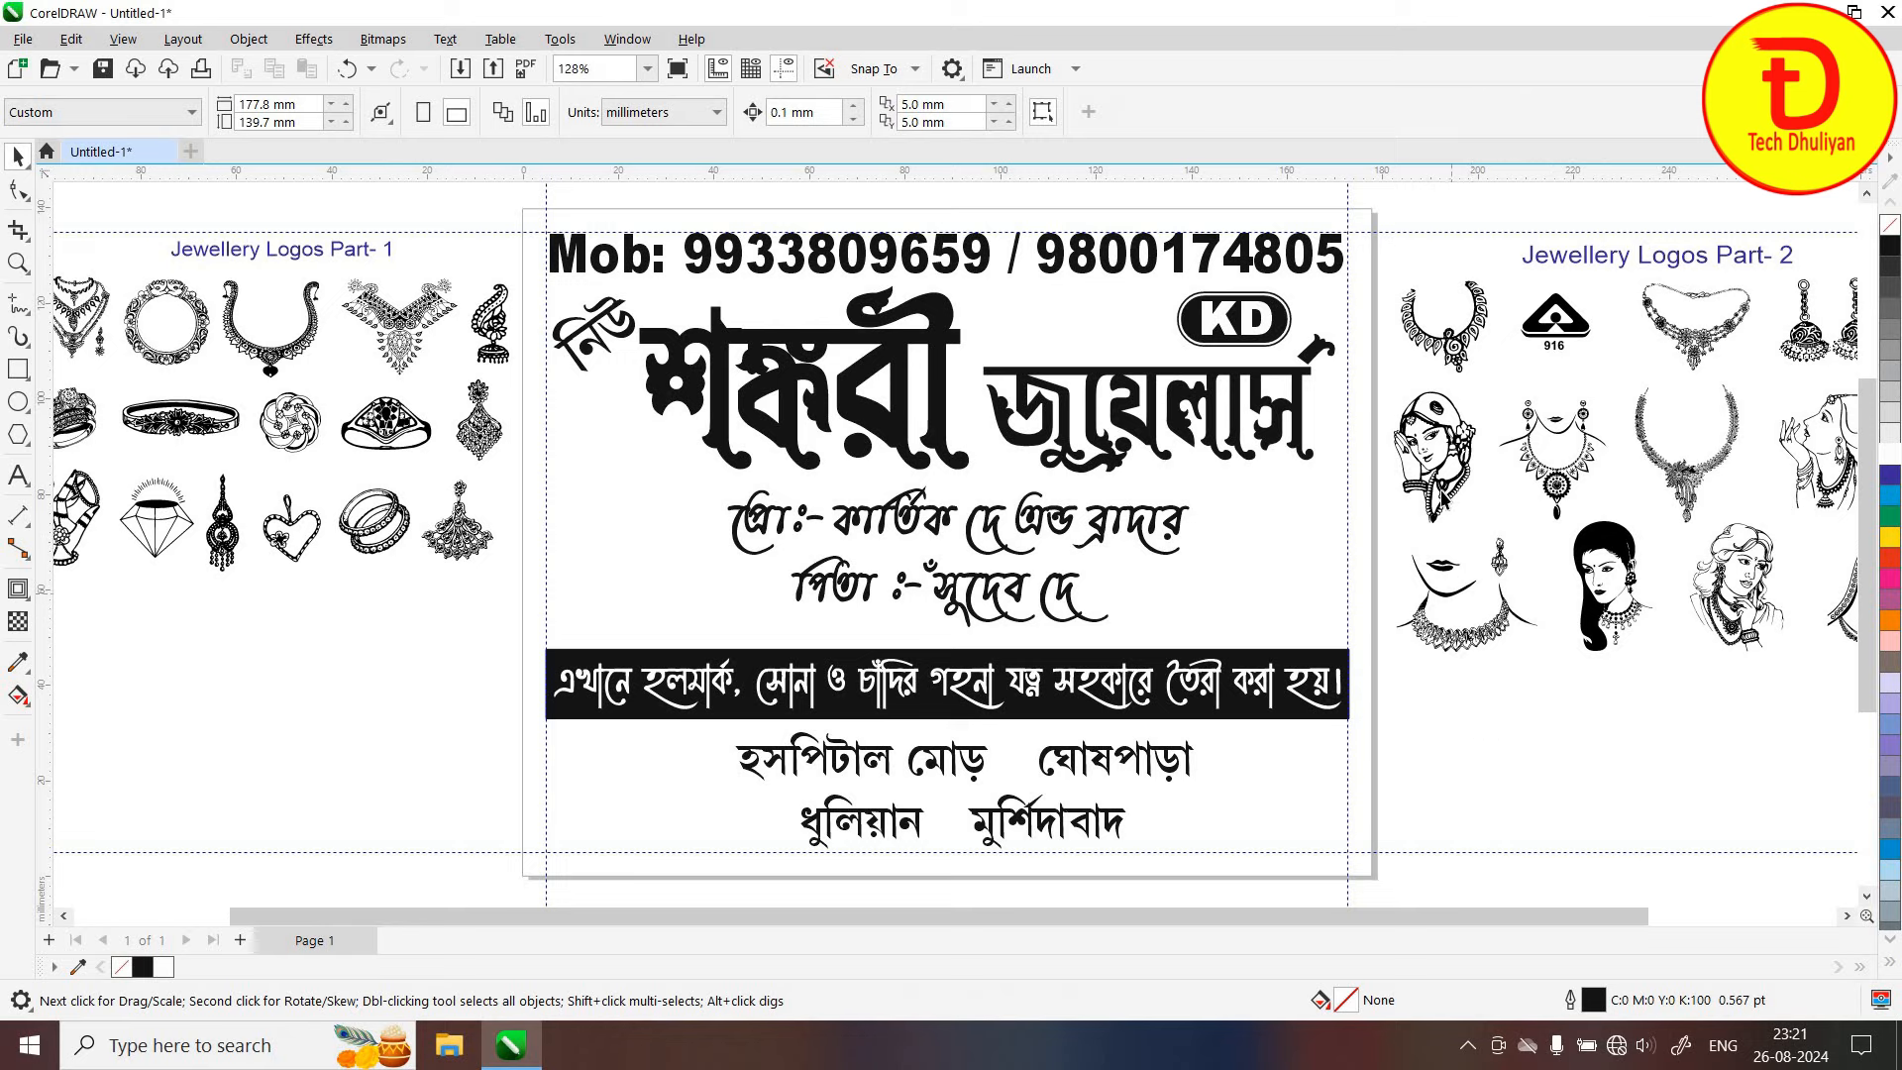
Move the woman clipart to the card's left side, flip it horizontally and enlarge it slightly
{"action": "left_click_drag", "start_coordinate": [1442, 436], "coordinate": [743, 457]}
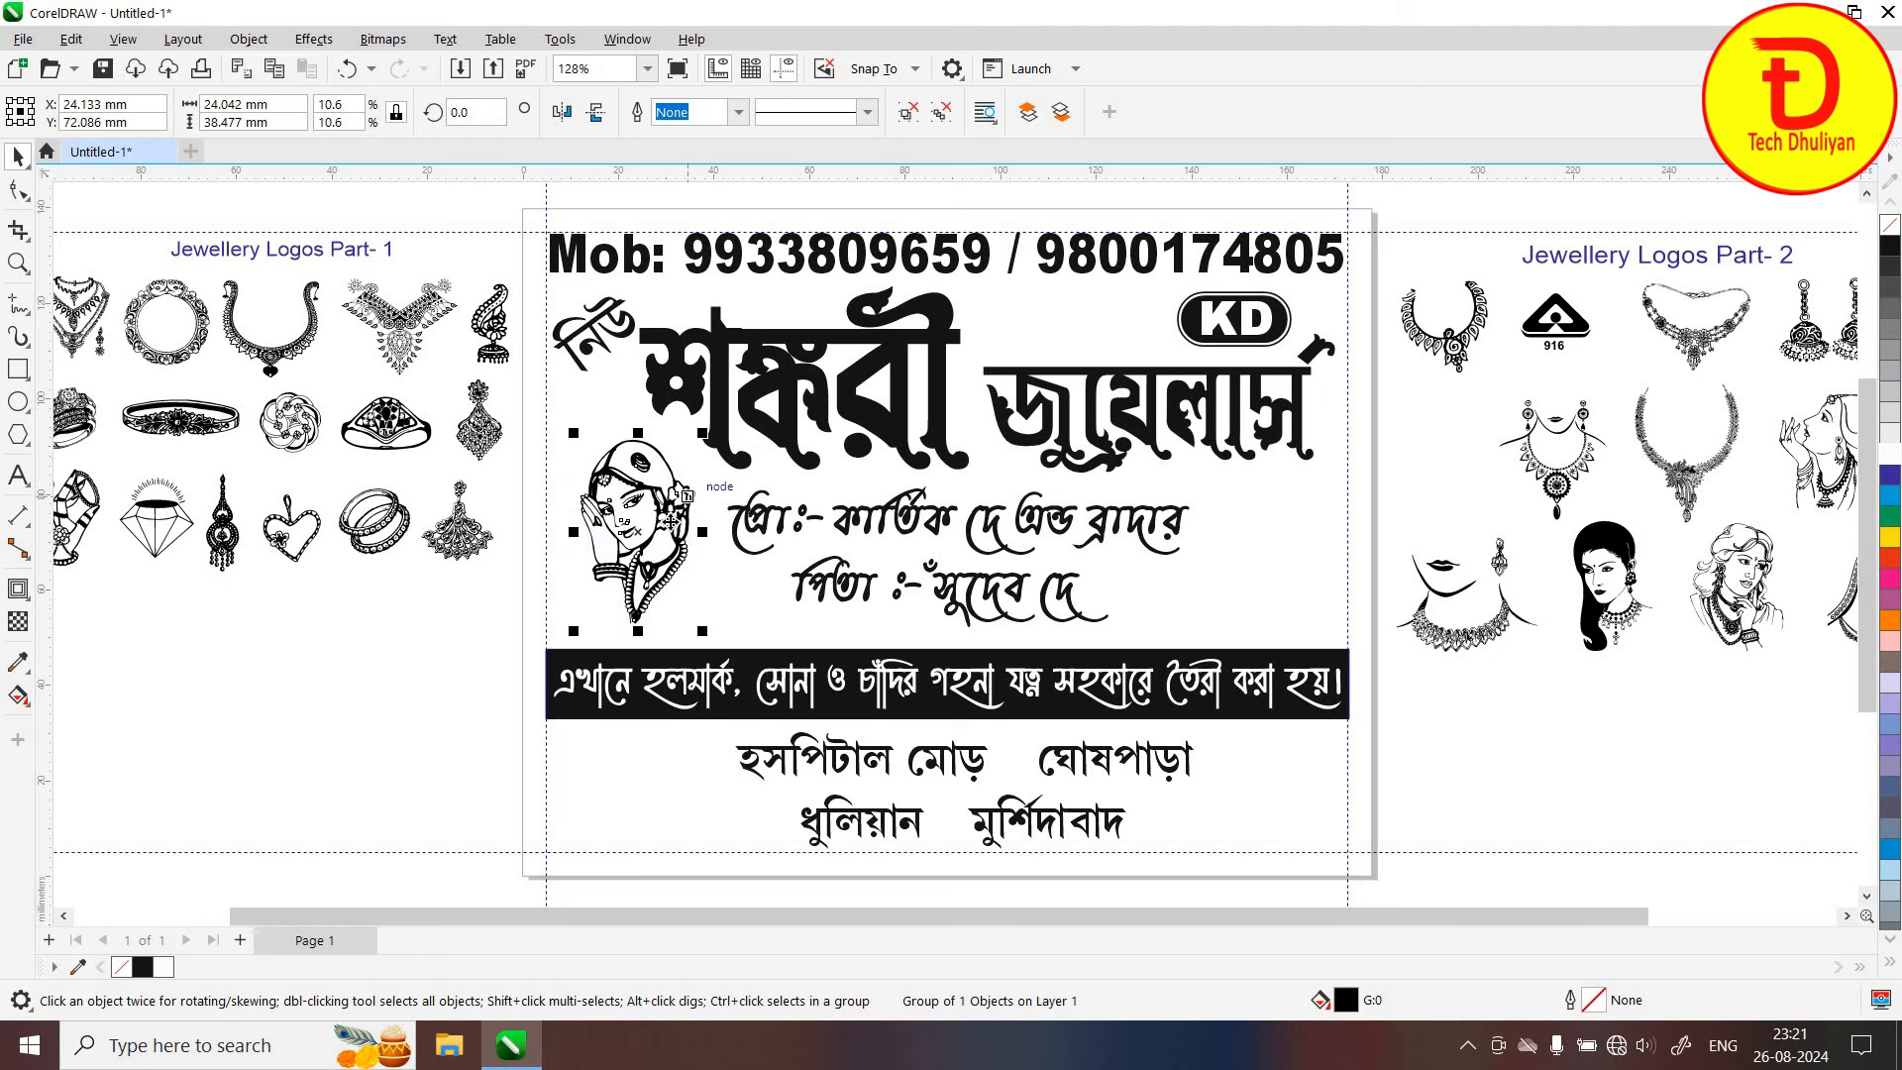
{"action": "left_click", "coordinate": [562, 114]}
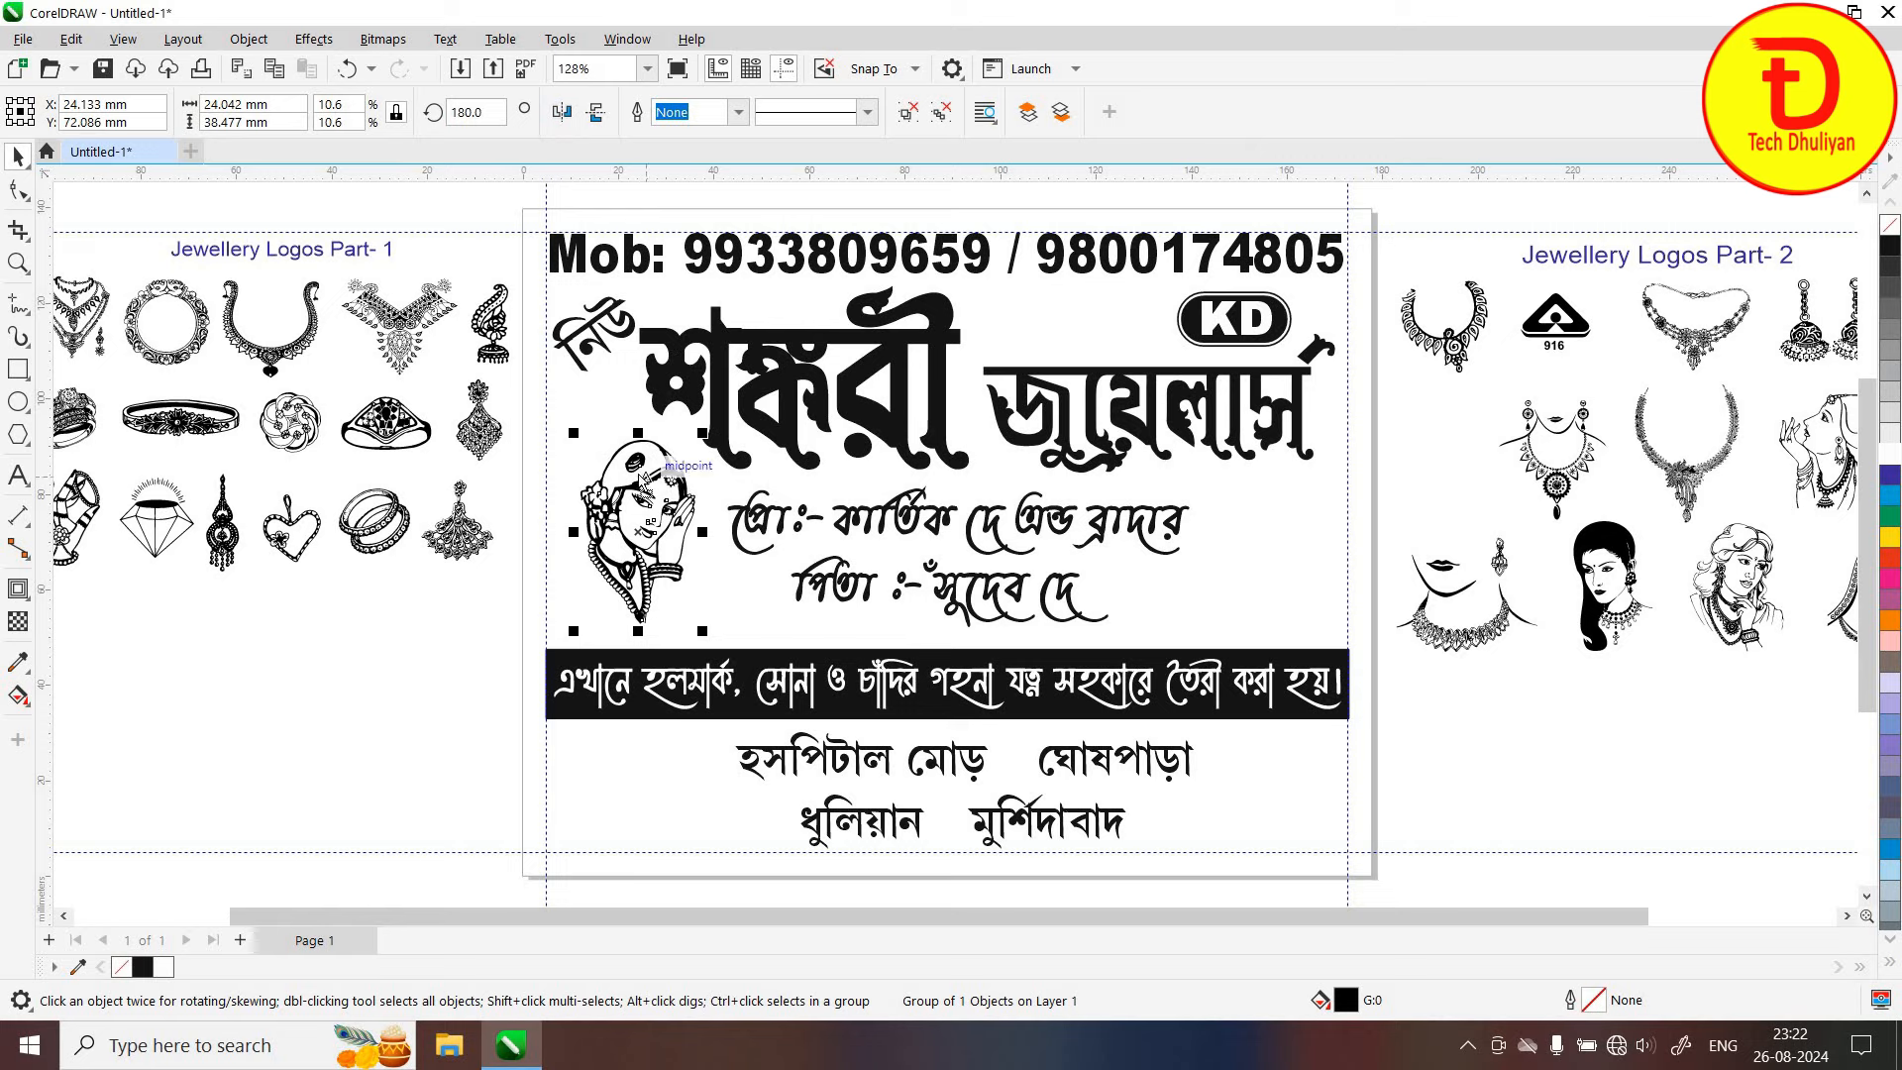
{"action": "left_click_drag", "start_coordinate": [642, 479], "coordinate": [623, 491]}
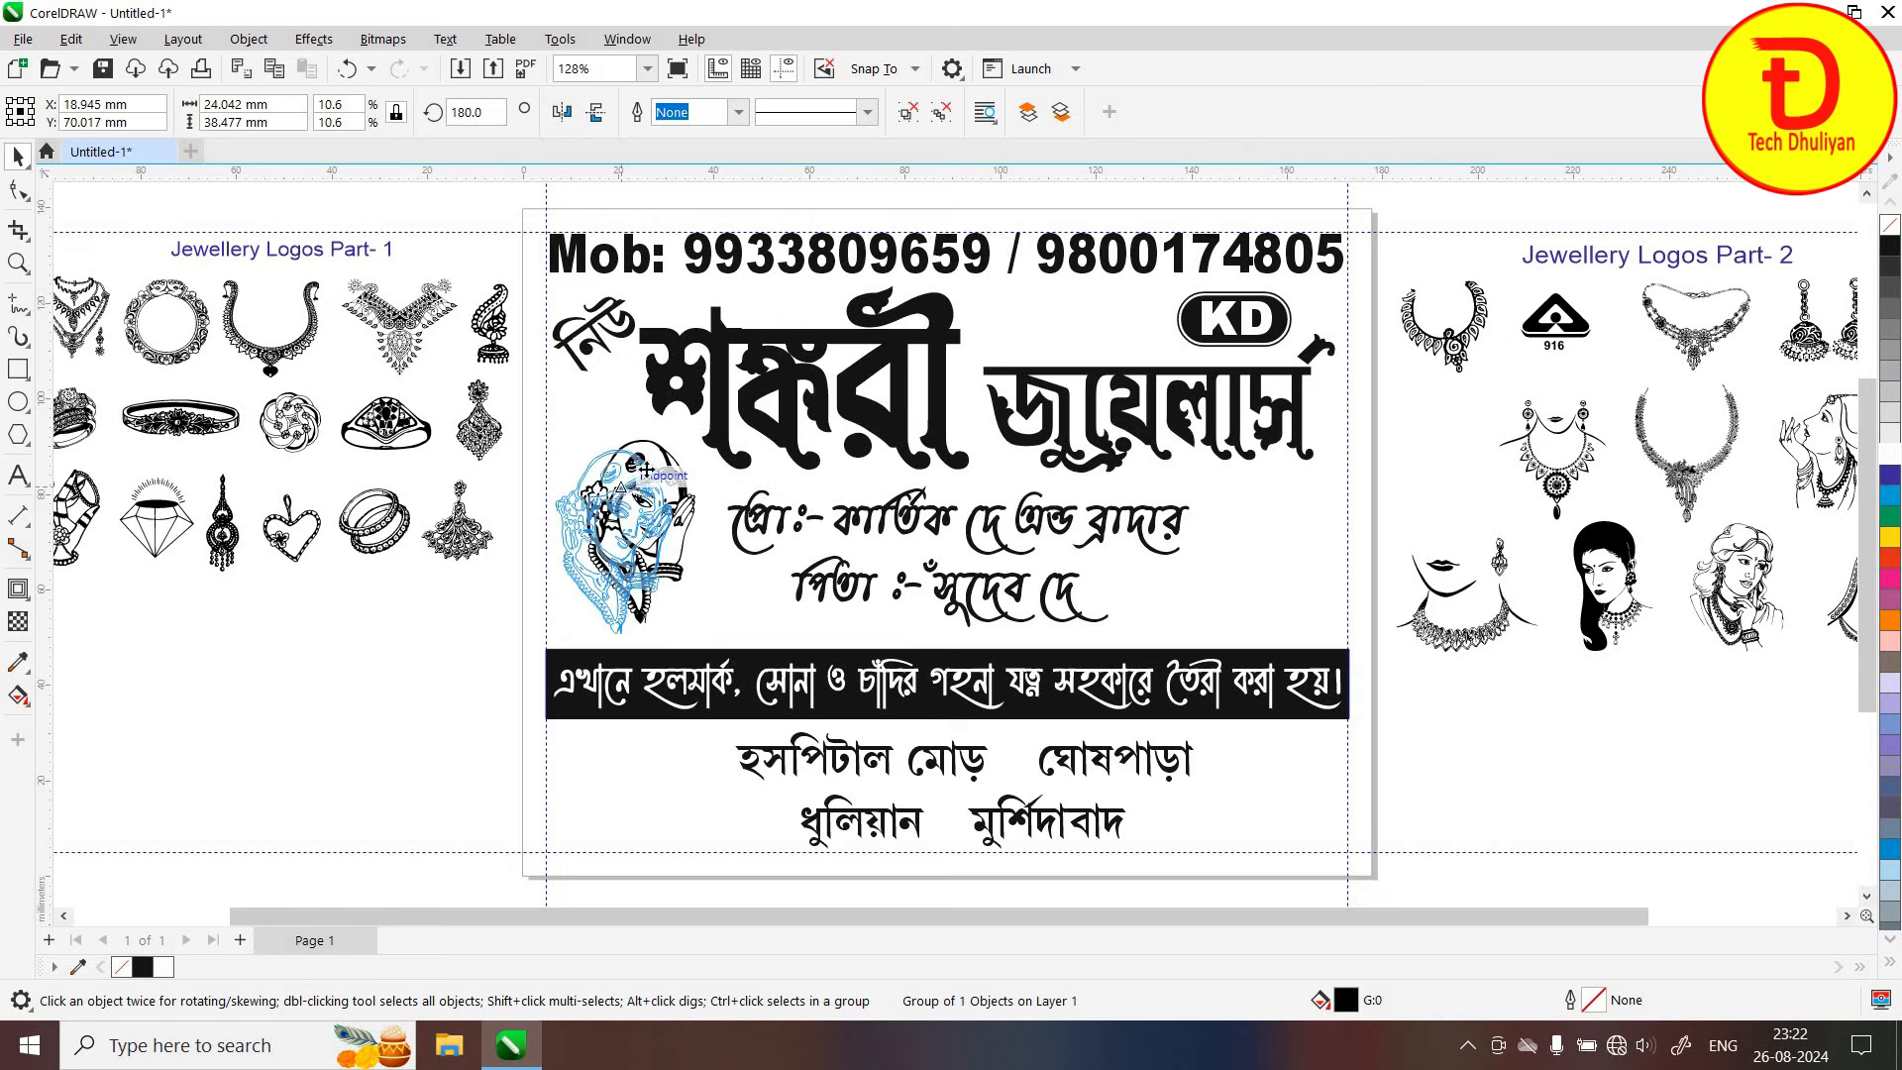
{"action": "left_click_drag", "start_coordinate": [695, 432], "coordinate": [697, 439]}
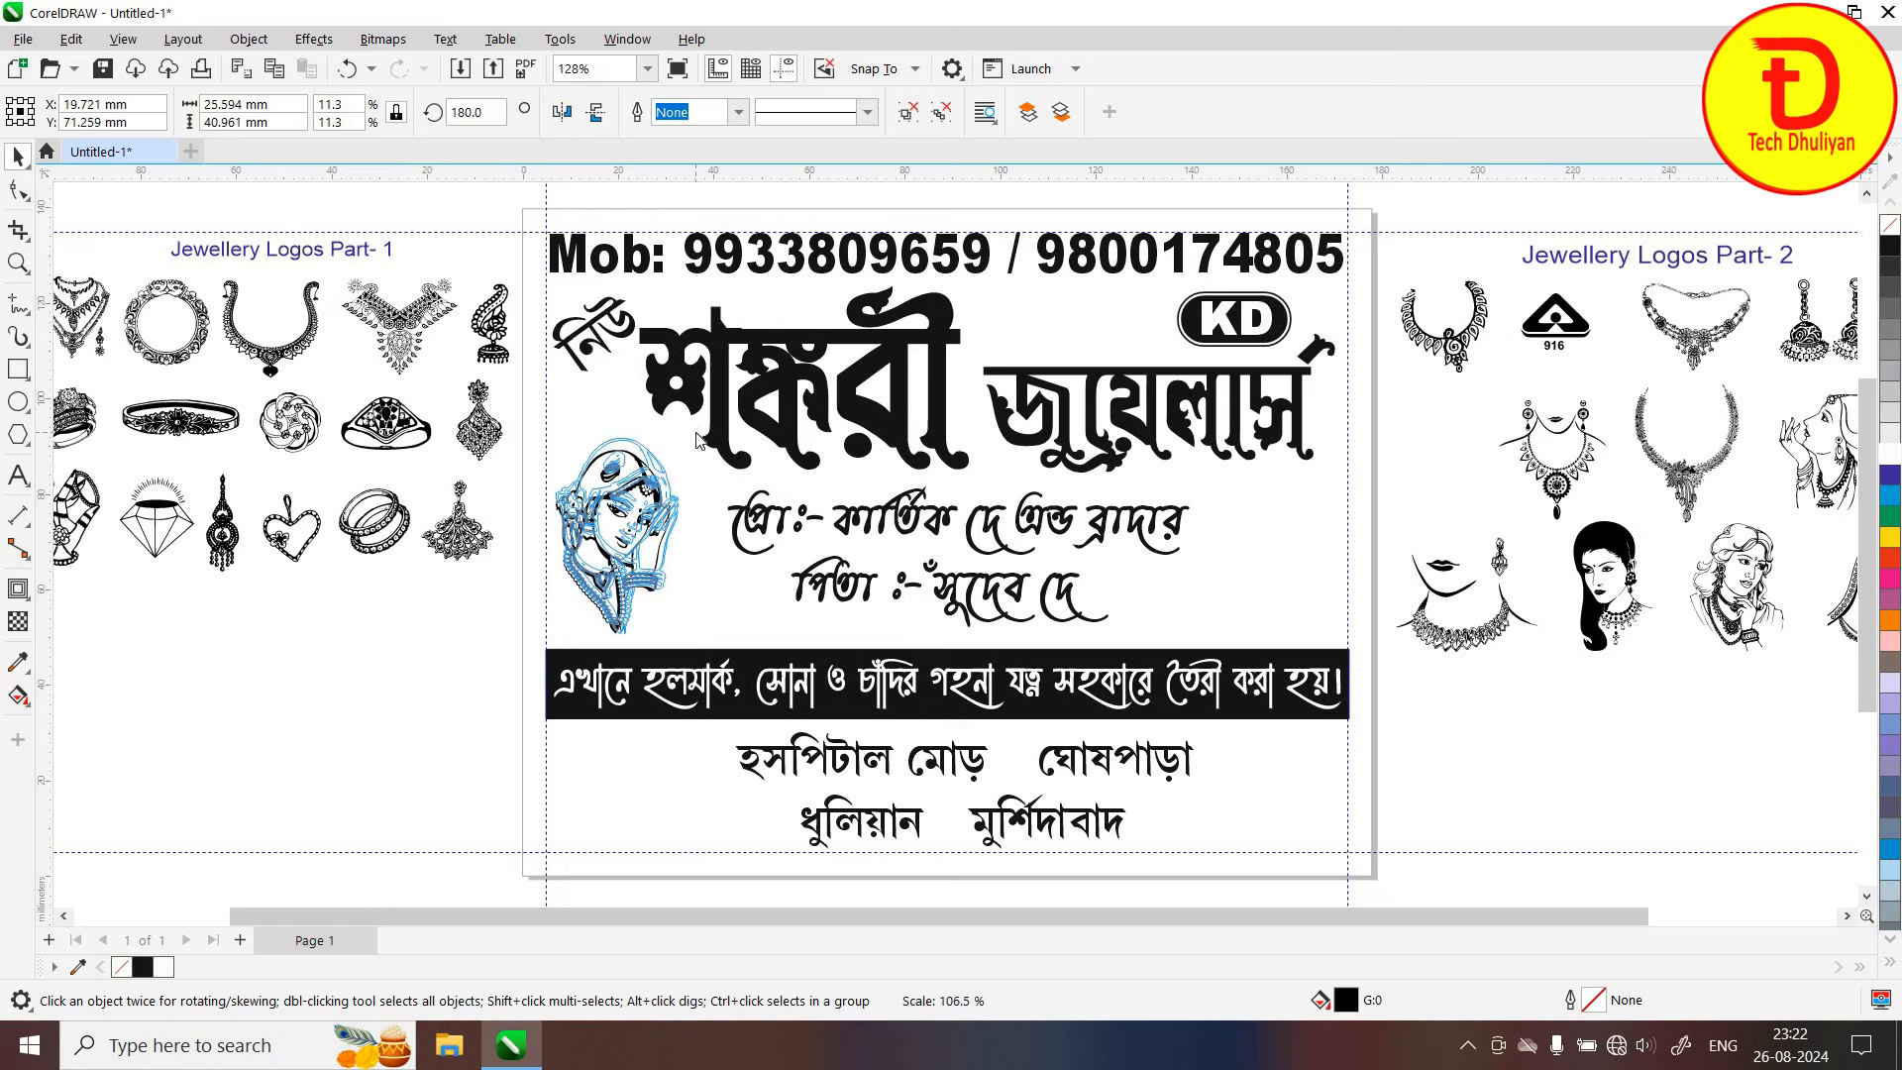
{"action": "left_click_drag", "start_coordinate": [695, 540], "coordinate": [693, 543]}
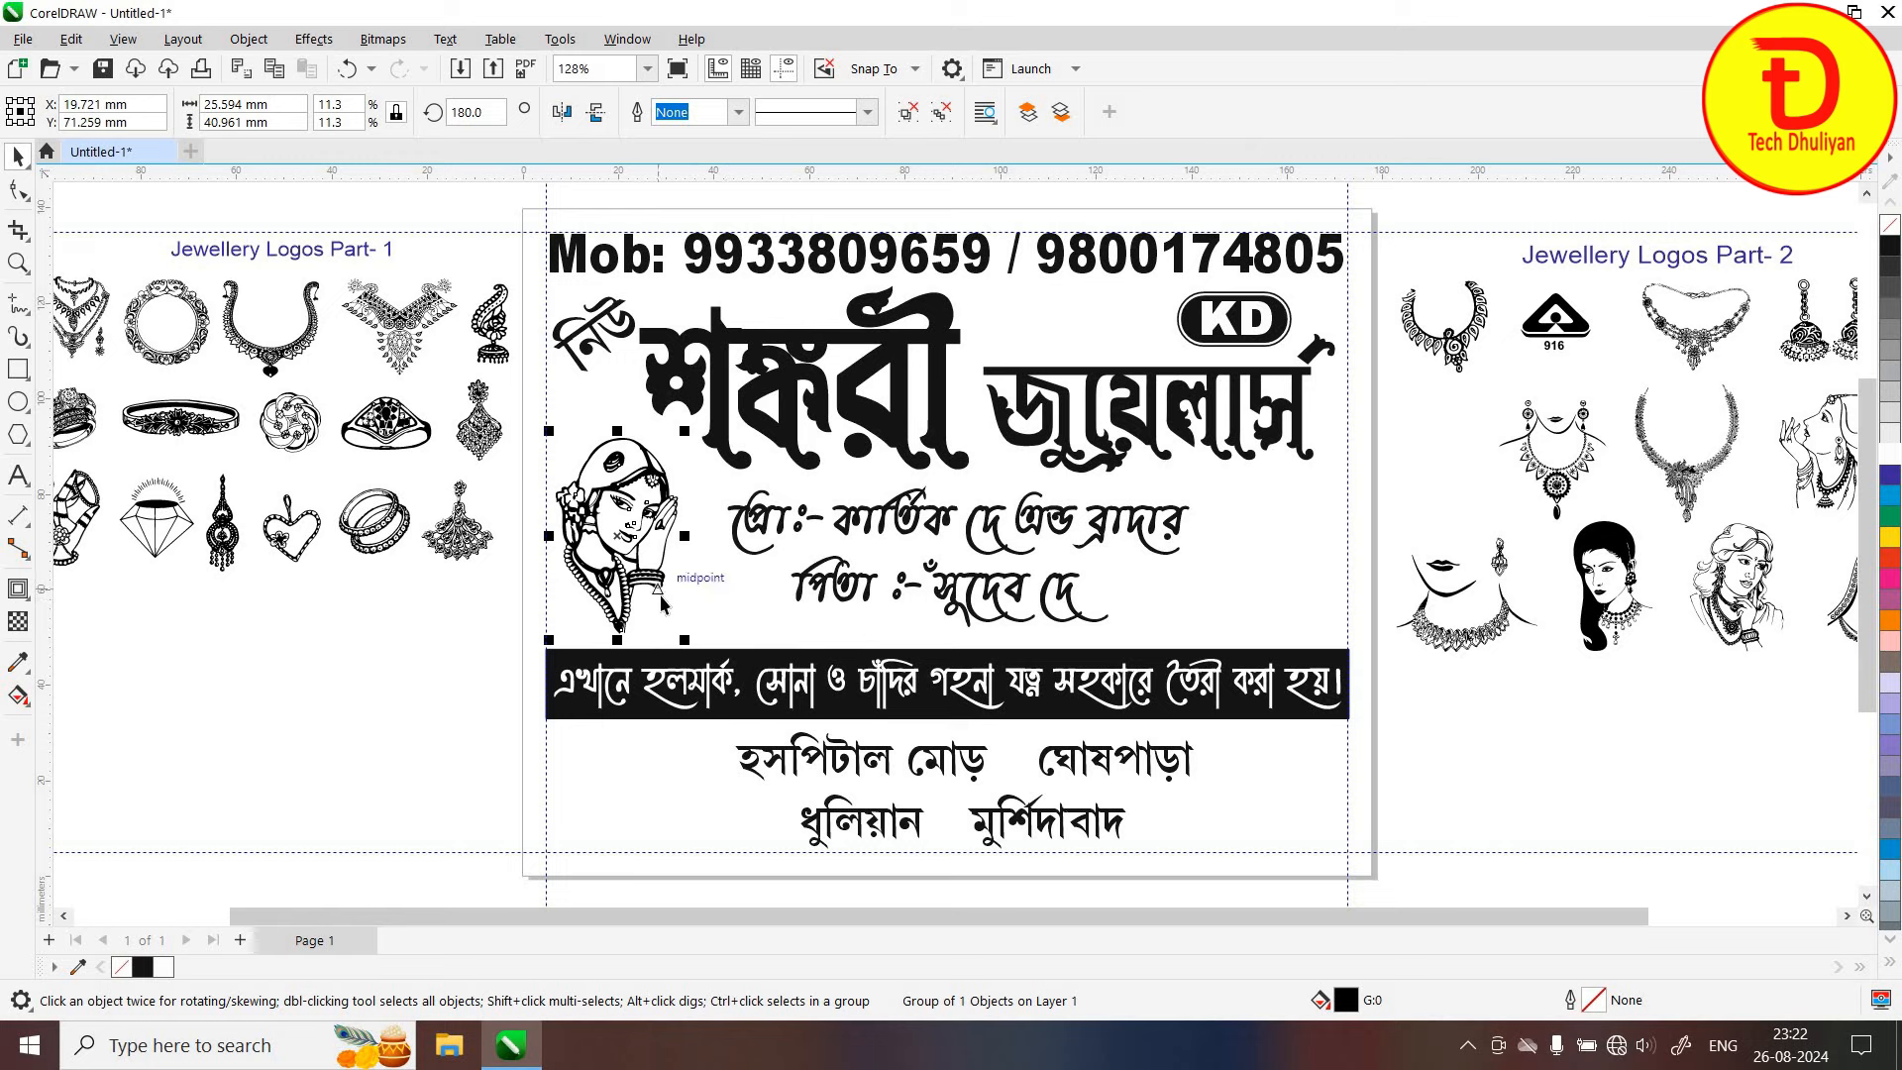
{"action": "left_click", "coordinate": [656, 622]}
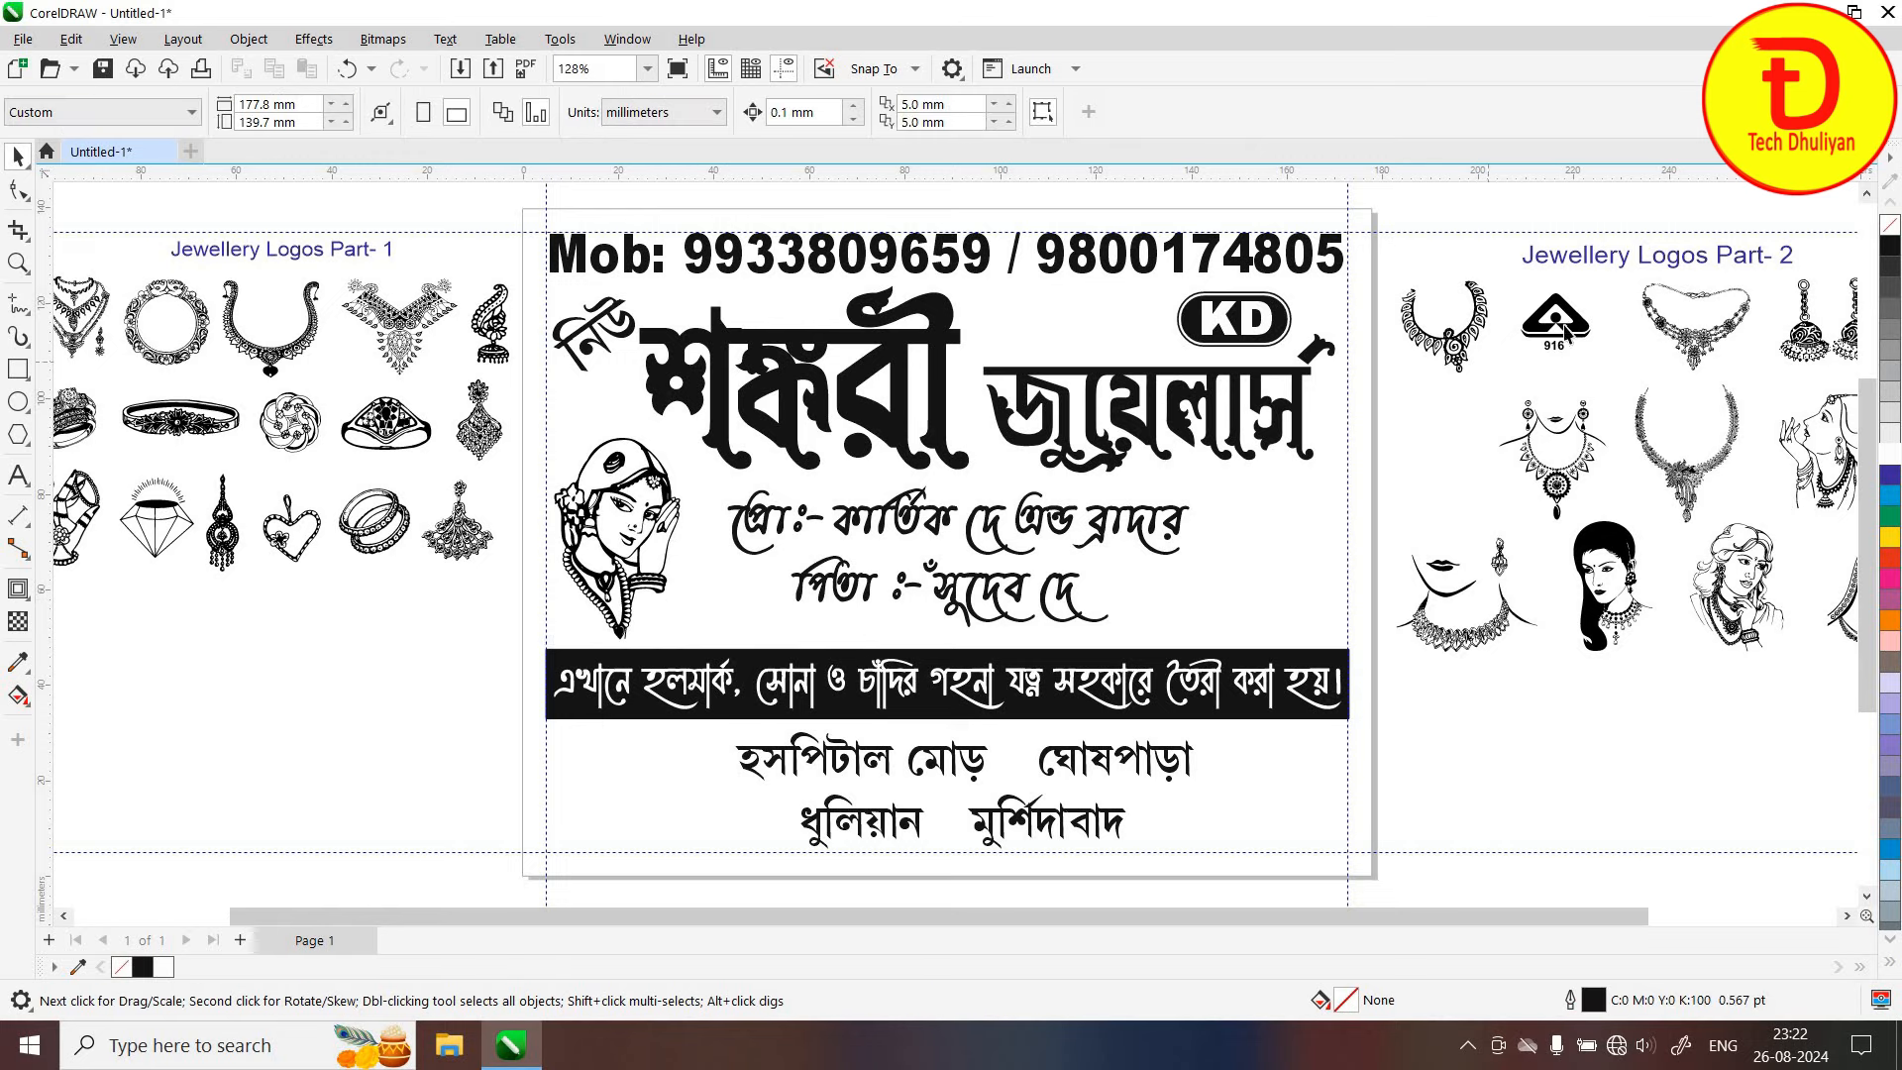
Place the 916 hallmark logo on the card just beneath the woman clipart
{"action": "left_click_drag", "start_coordinate": [1553, 319], "coordinate": [605, 692]}
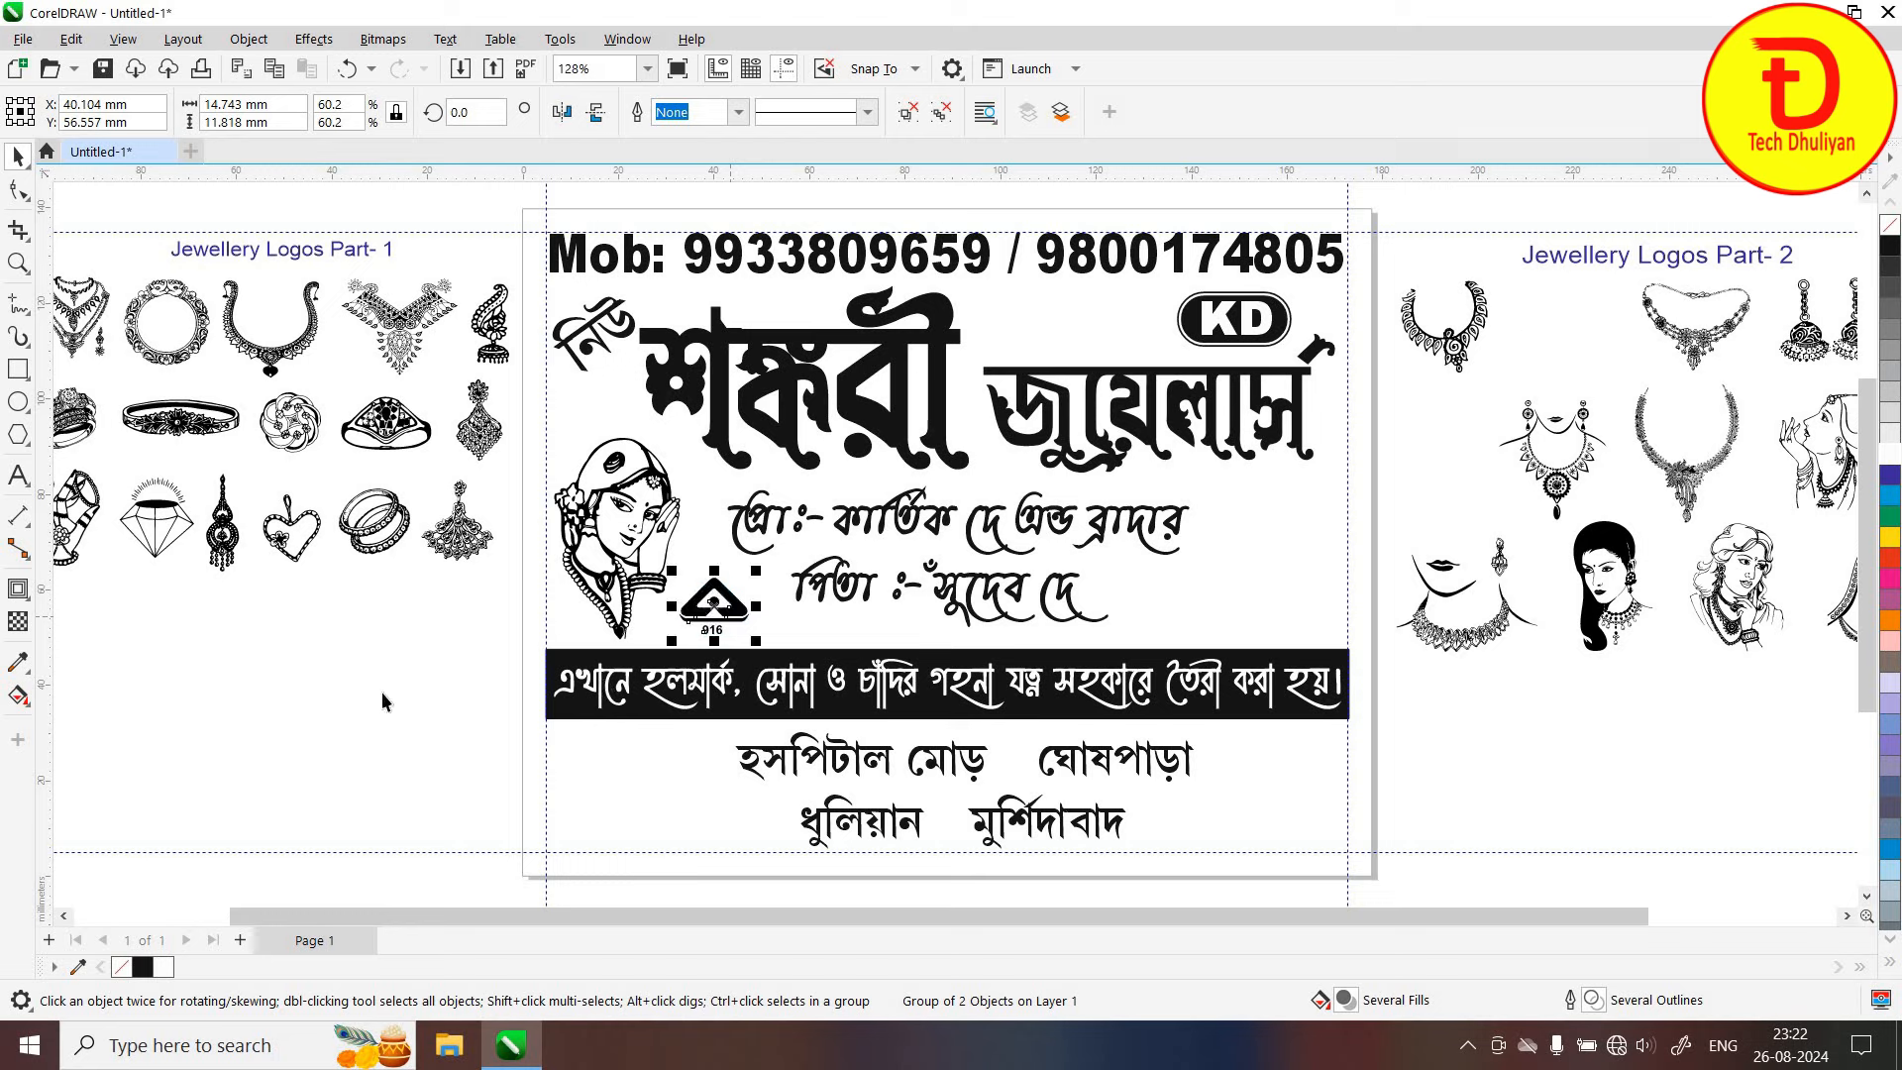
{"action": "left_click", "coordinate": [755, 645]}
{"action": "left_click_drag", "start_coordinate": [720, 624], "coordinate": [701, 632]}
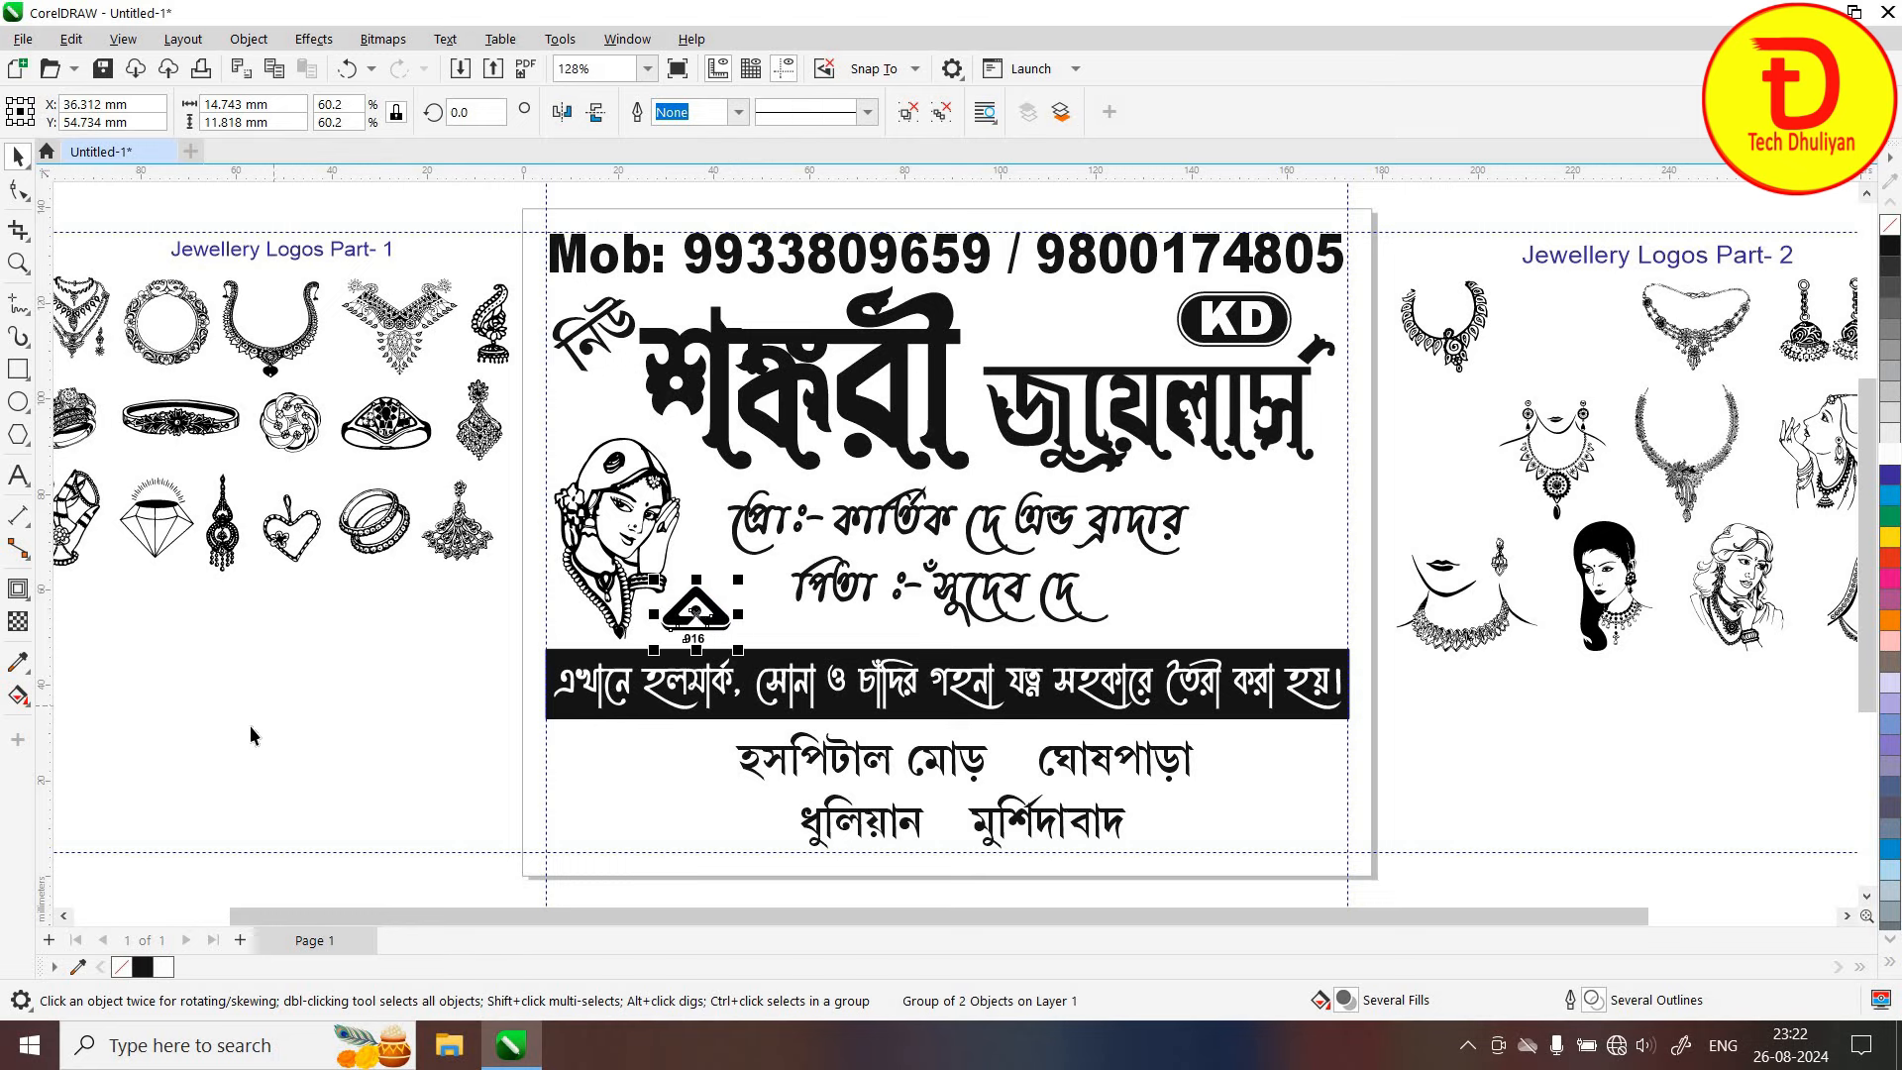
{"action": "left_click", "coordinate": [516, 754]}
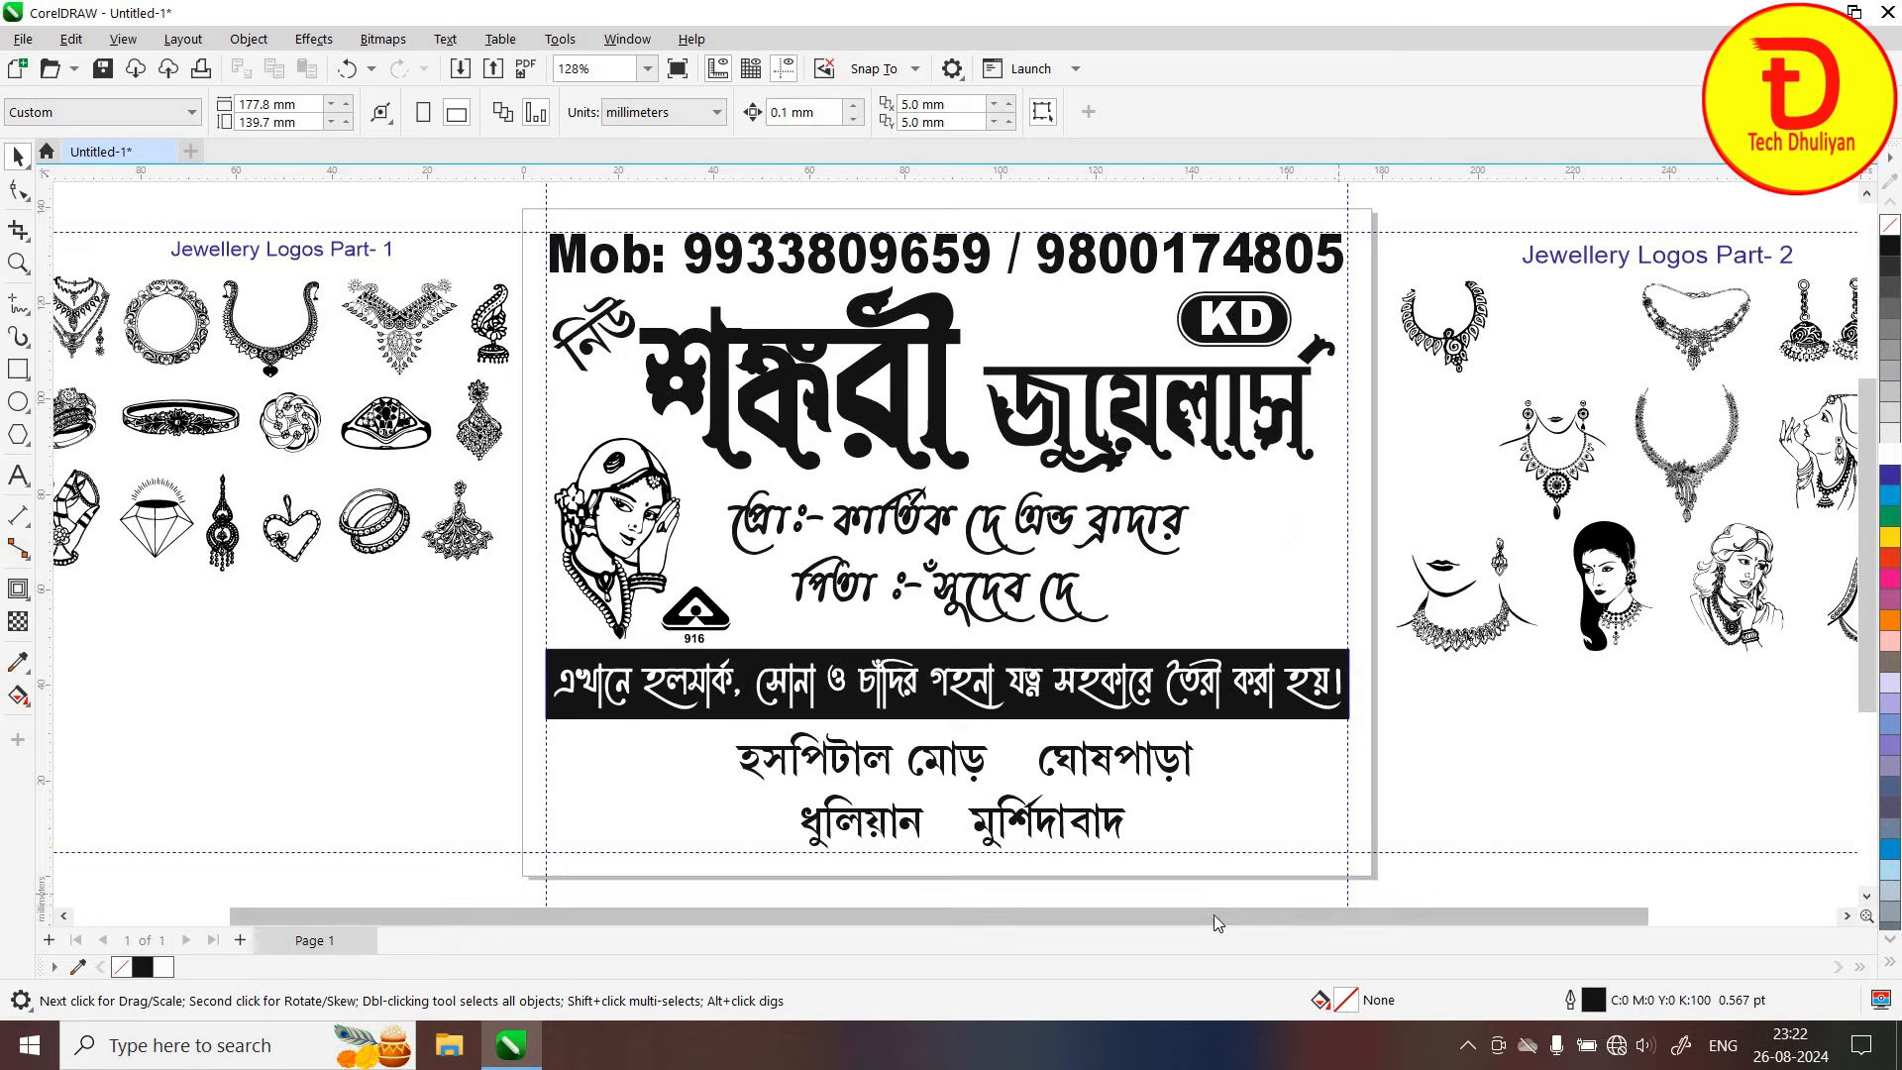
Put a slightly enlarged necklace clipart at the card's right and the bangle-hand clipart at bottom-left
{"action": "left_click_drag", "start_coordinate": [1047, 917], "coordinate": [926, 917]}
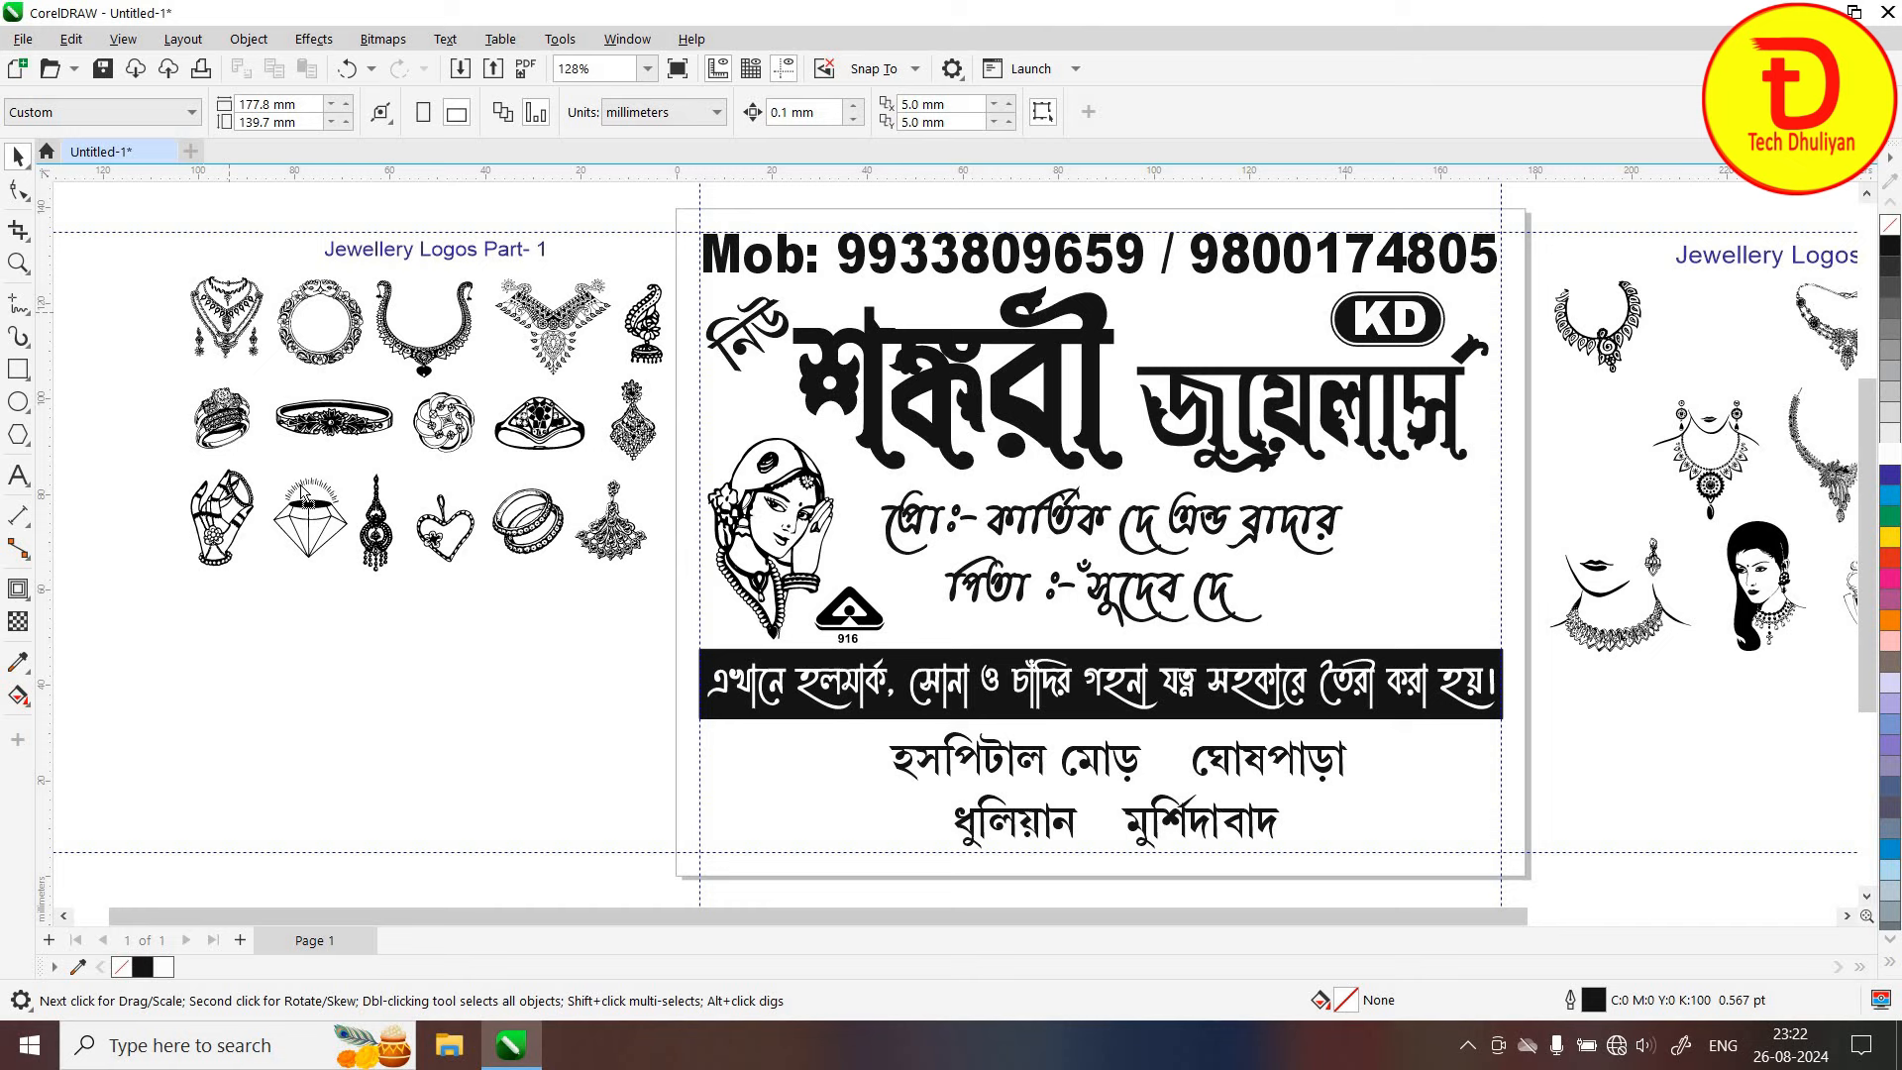
{"action": "mouse_move", "coordinate": [302, 493]}
{"action": "left_mouse_down"}
{"action": "mouse_move", "coordinate": [297, 466]}
{"action": "mouse_move", "coordinate": [813, 634]}
{"action": "mouse_move", "coordinate": [1399, 508]}
{"action": "mouse_move", "coordinate": [1504, 646]}
{"action": "mouse_move", "coordinate": [1448, 585]}
{"action": "mouse_move", "coordinate": [1359, 642]}
{"action": "left_mouse_up"}
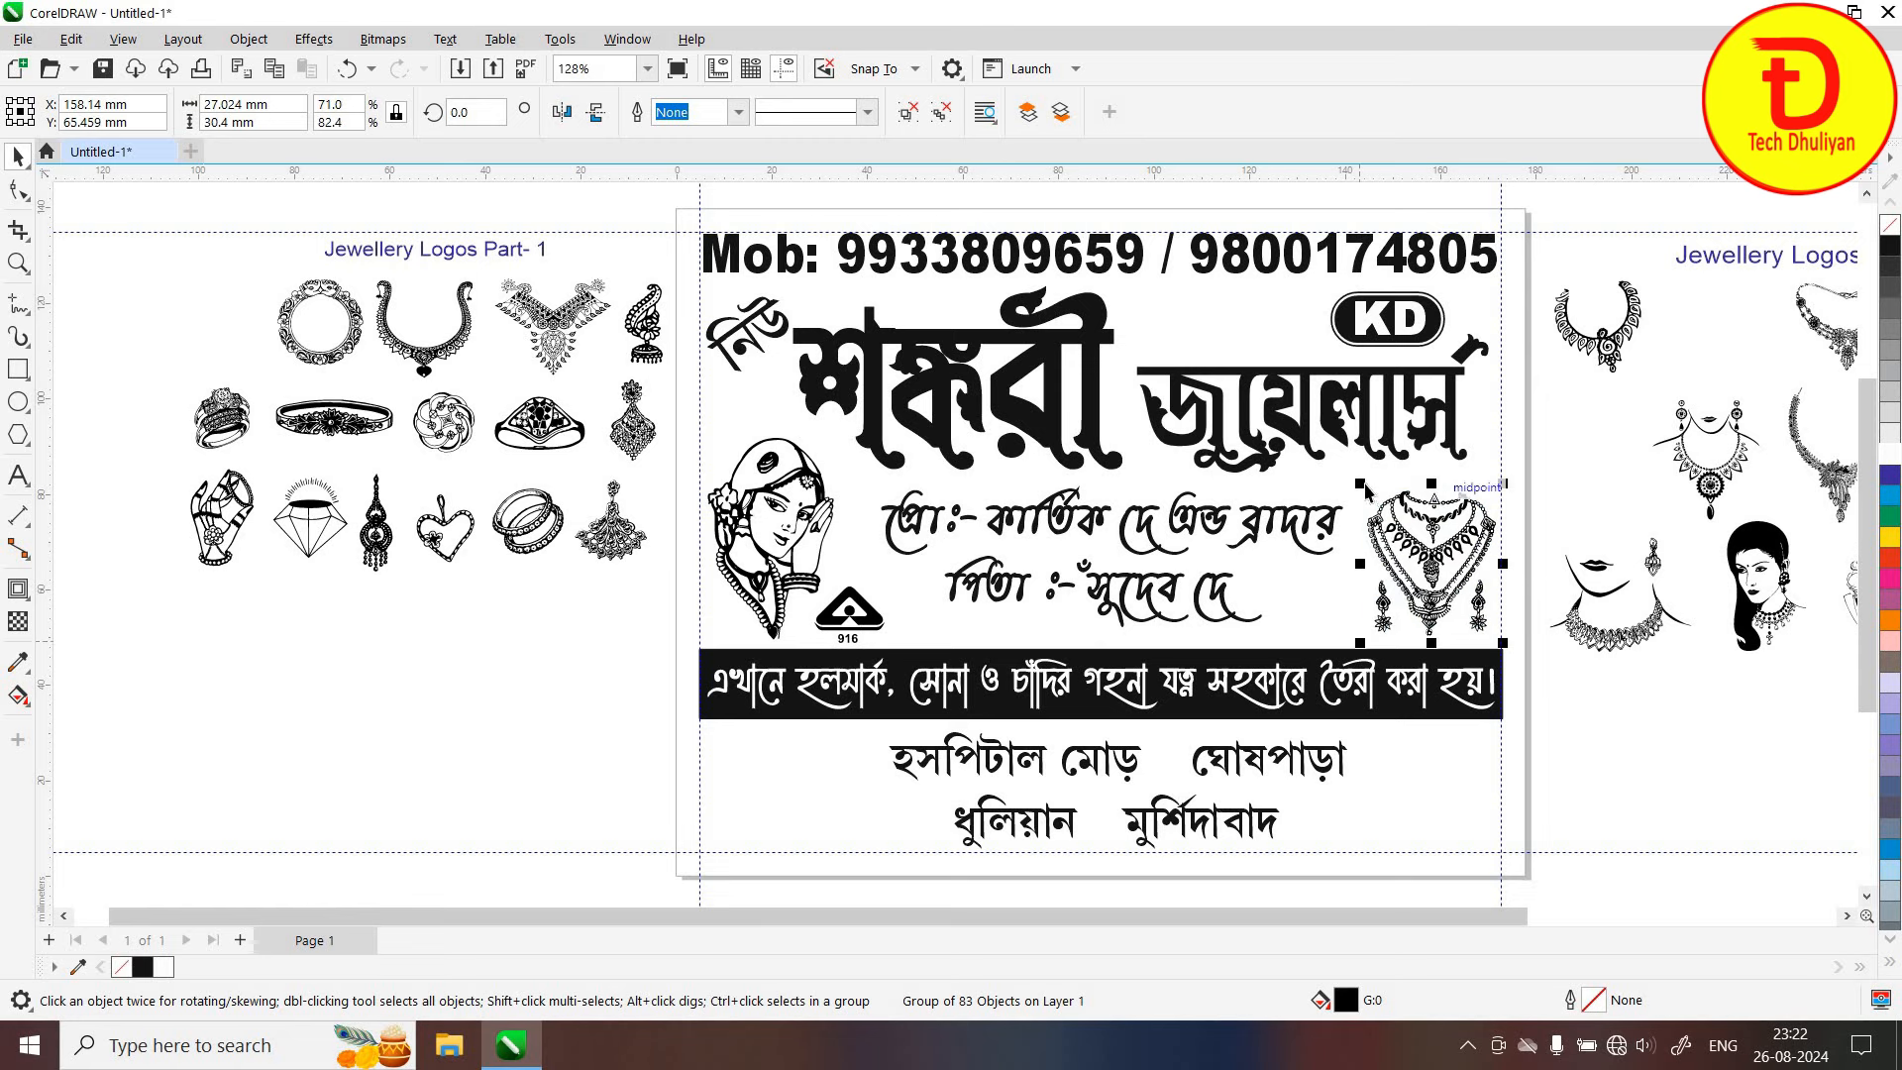
{"action": "left_click_drag", "start_coordinate": [1359, 480], "coordinate": [1350, 474]}
{"action": "left_click", "coordinate": [1483, 895]}
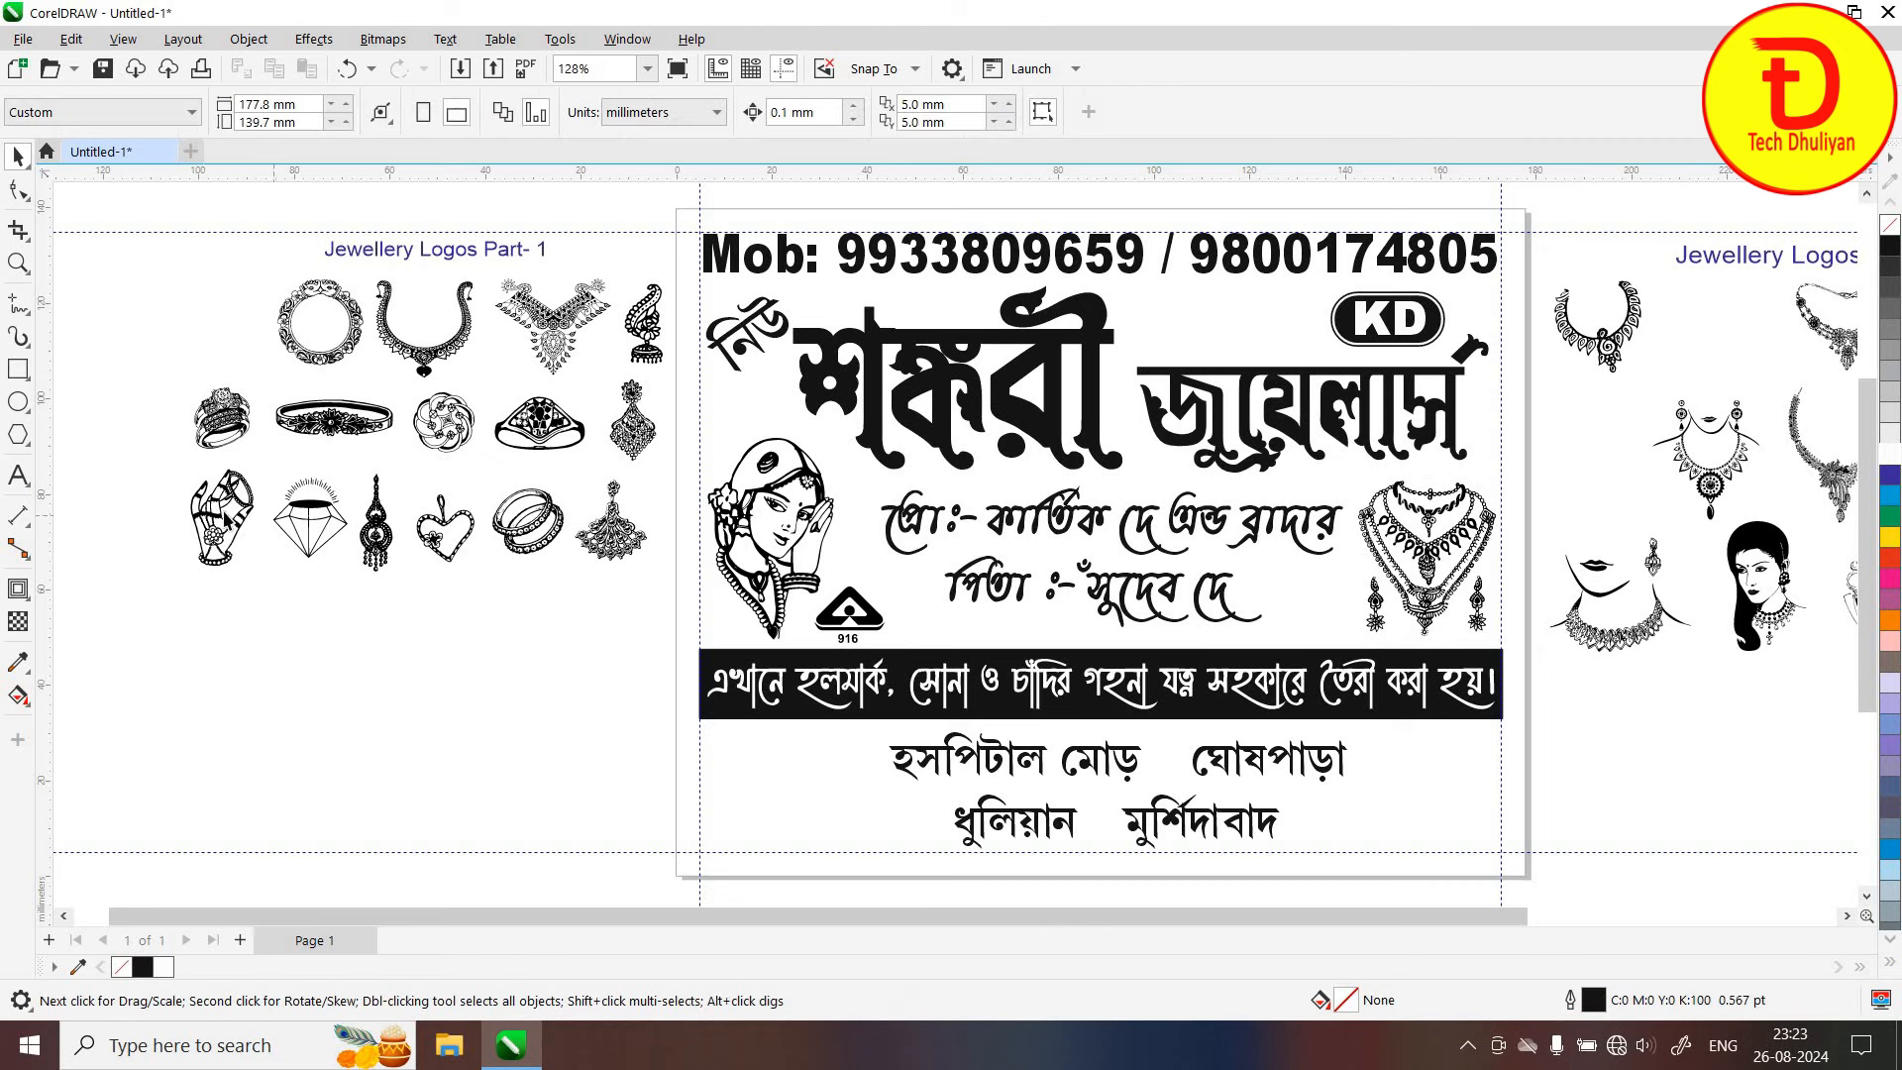
{"action": "left_click_drag", "start_coordinate": [226, 520], "coordinate": [796, 724]}
{"action": "left_click", "coordinate": [548, 811]}
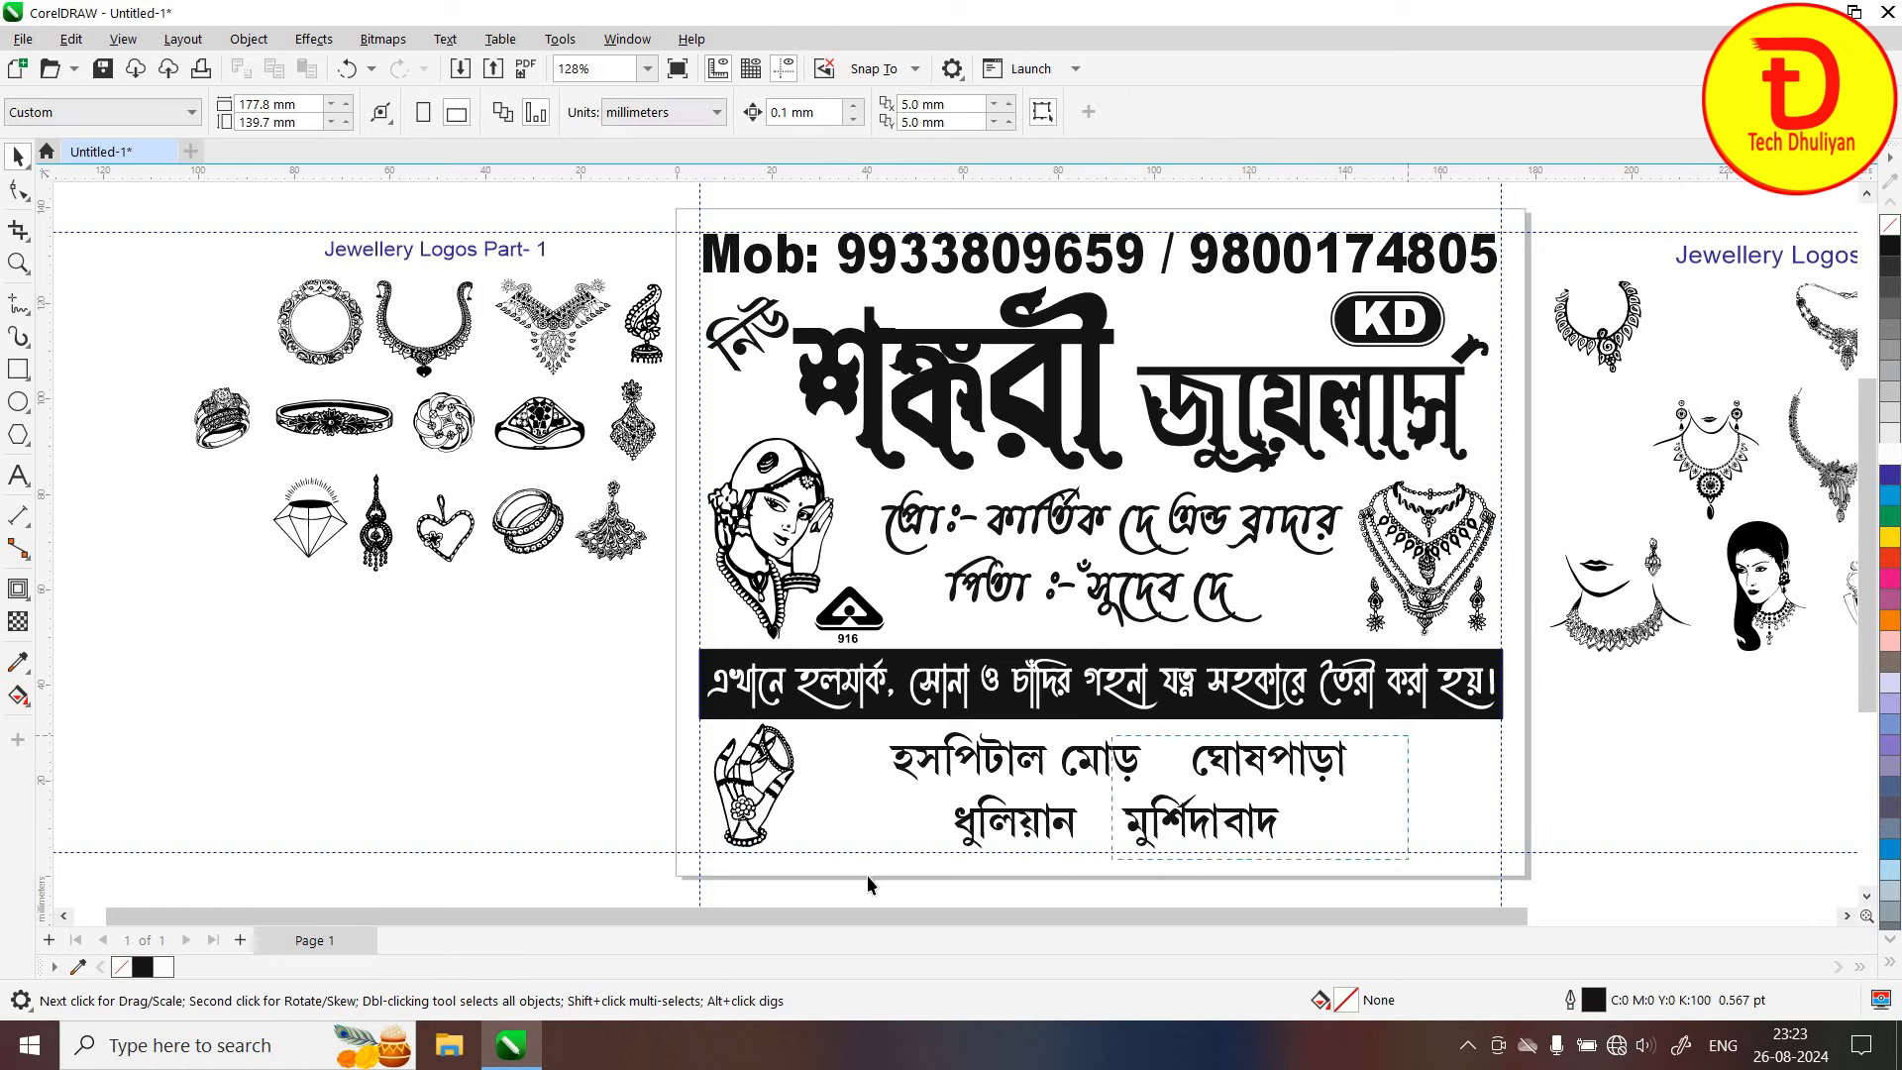
Shift both address lines left and stretch them wider so they sit re-centred
{"action": "left_click_drag", "start_coordinate": [868, 885], "coordinate": [1402, 782]}
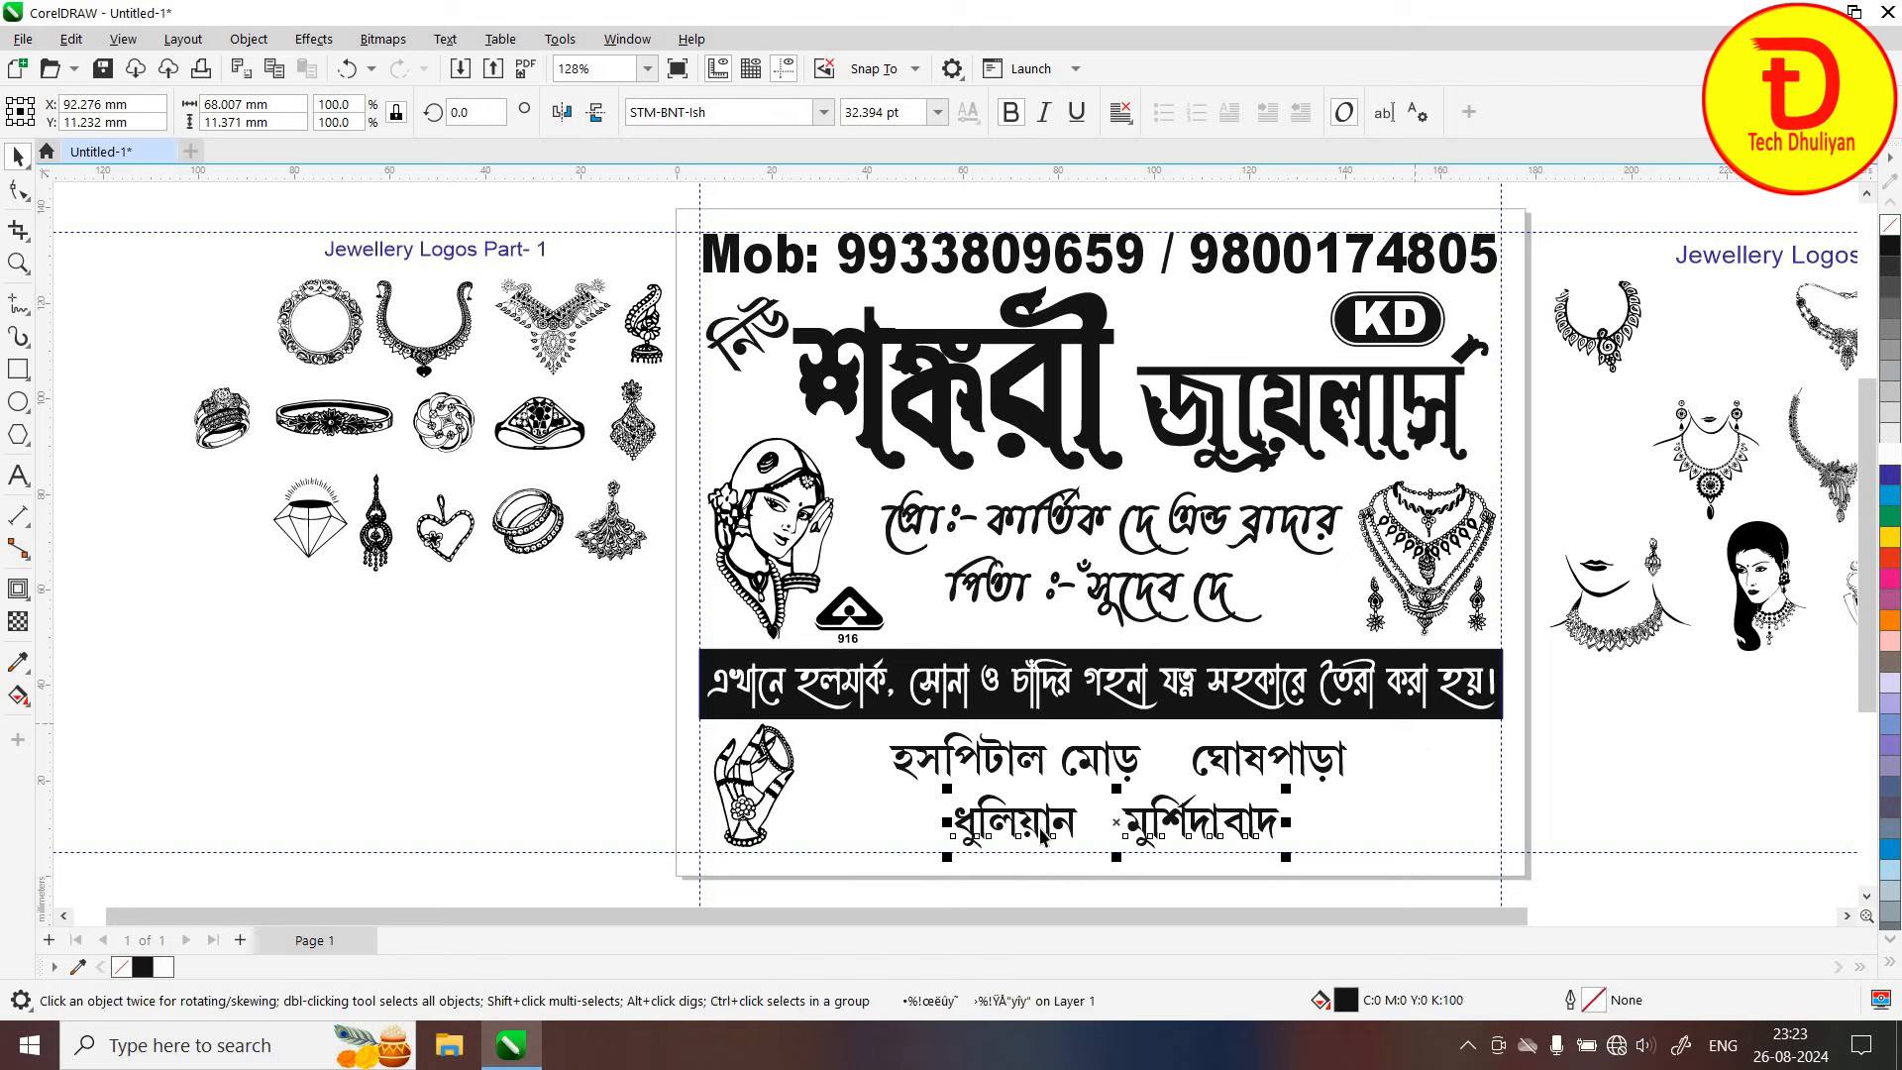
{"action": "left_click", "coordinate": [986, 770], "text": "shift"}
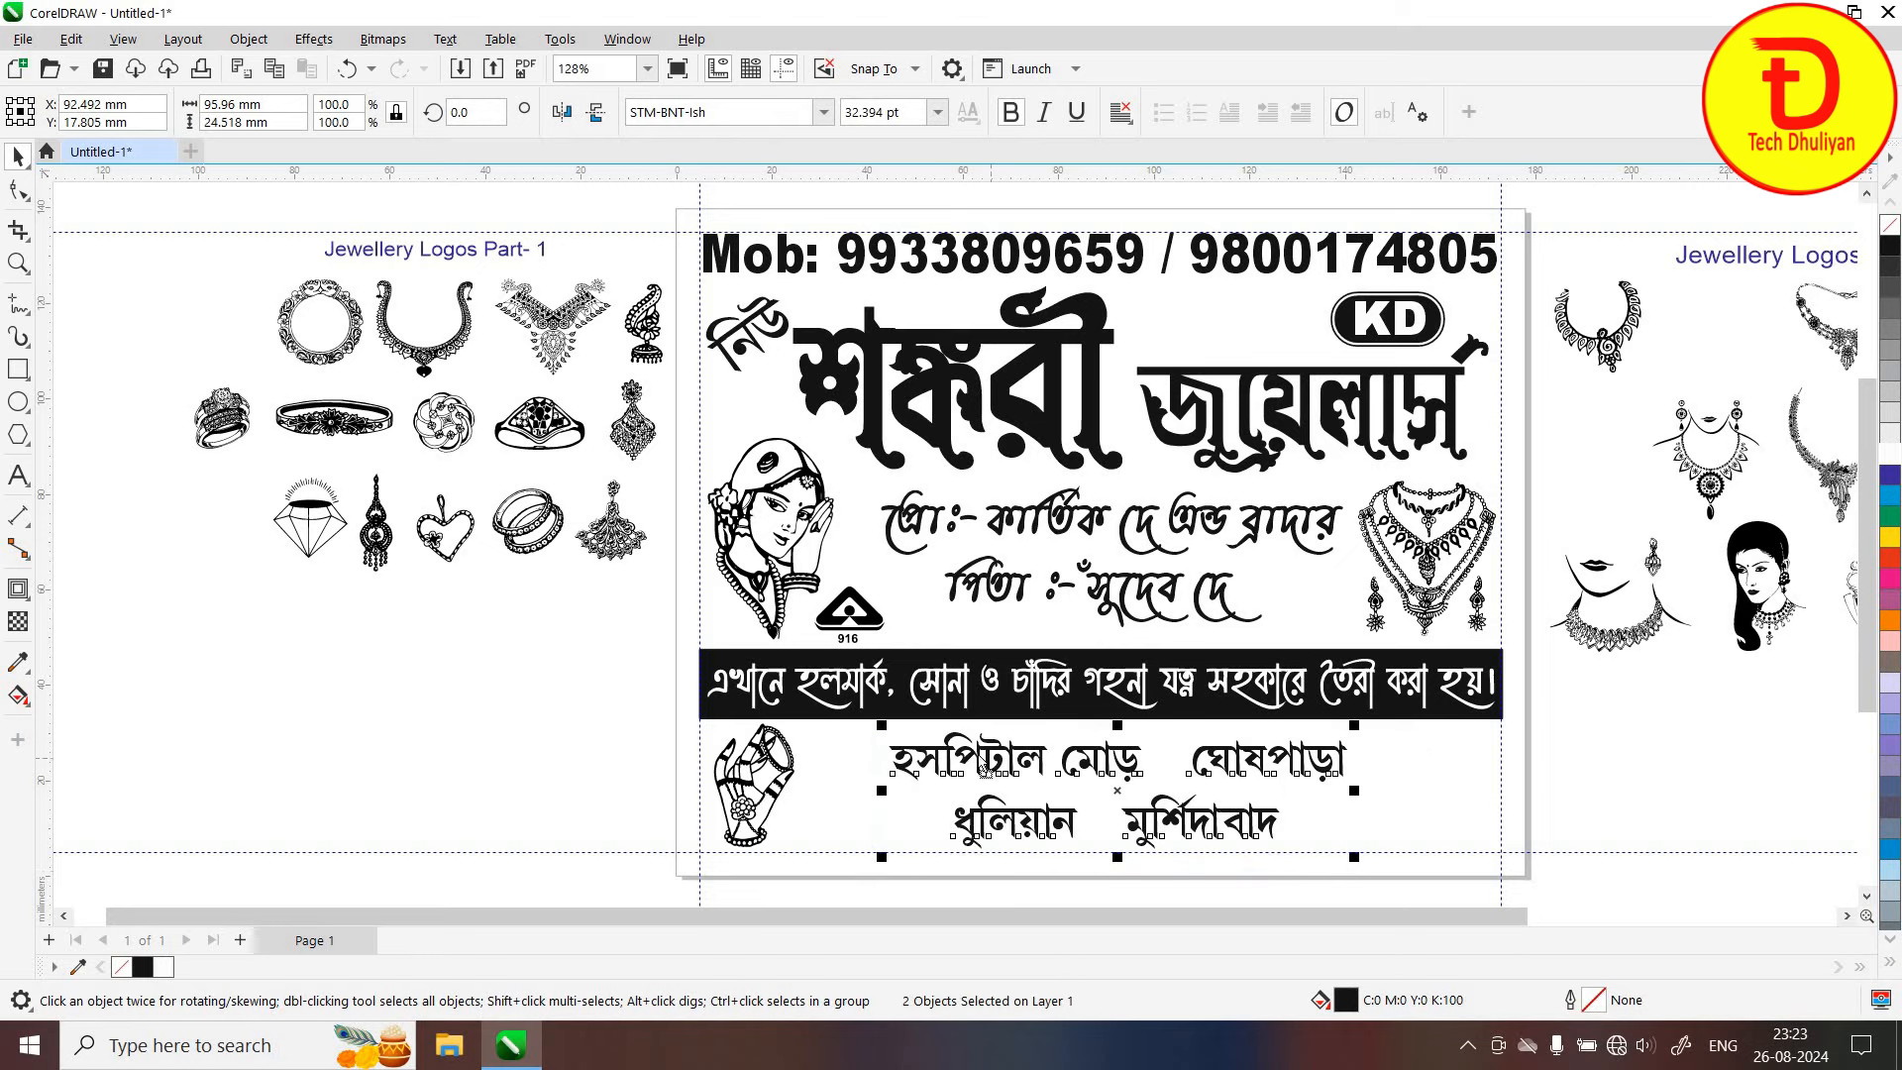
{"action": "left_click_drag", "start_coordinate": [986, 770], "coordinate": [952, 767]}
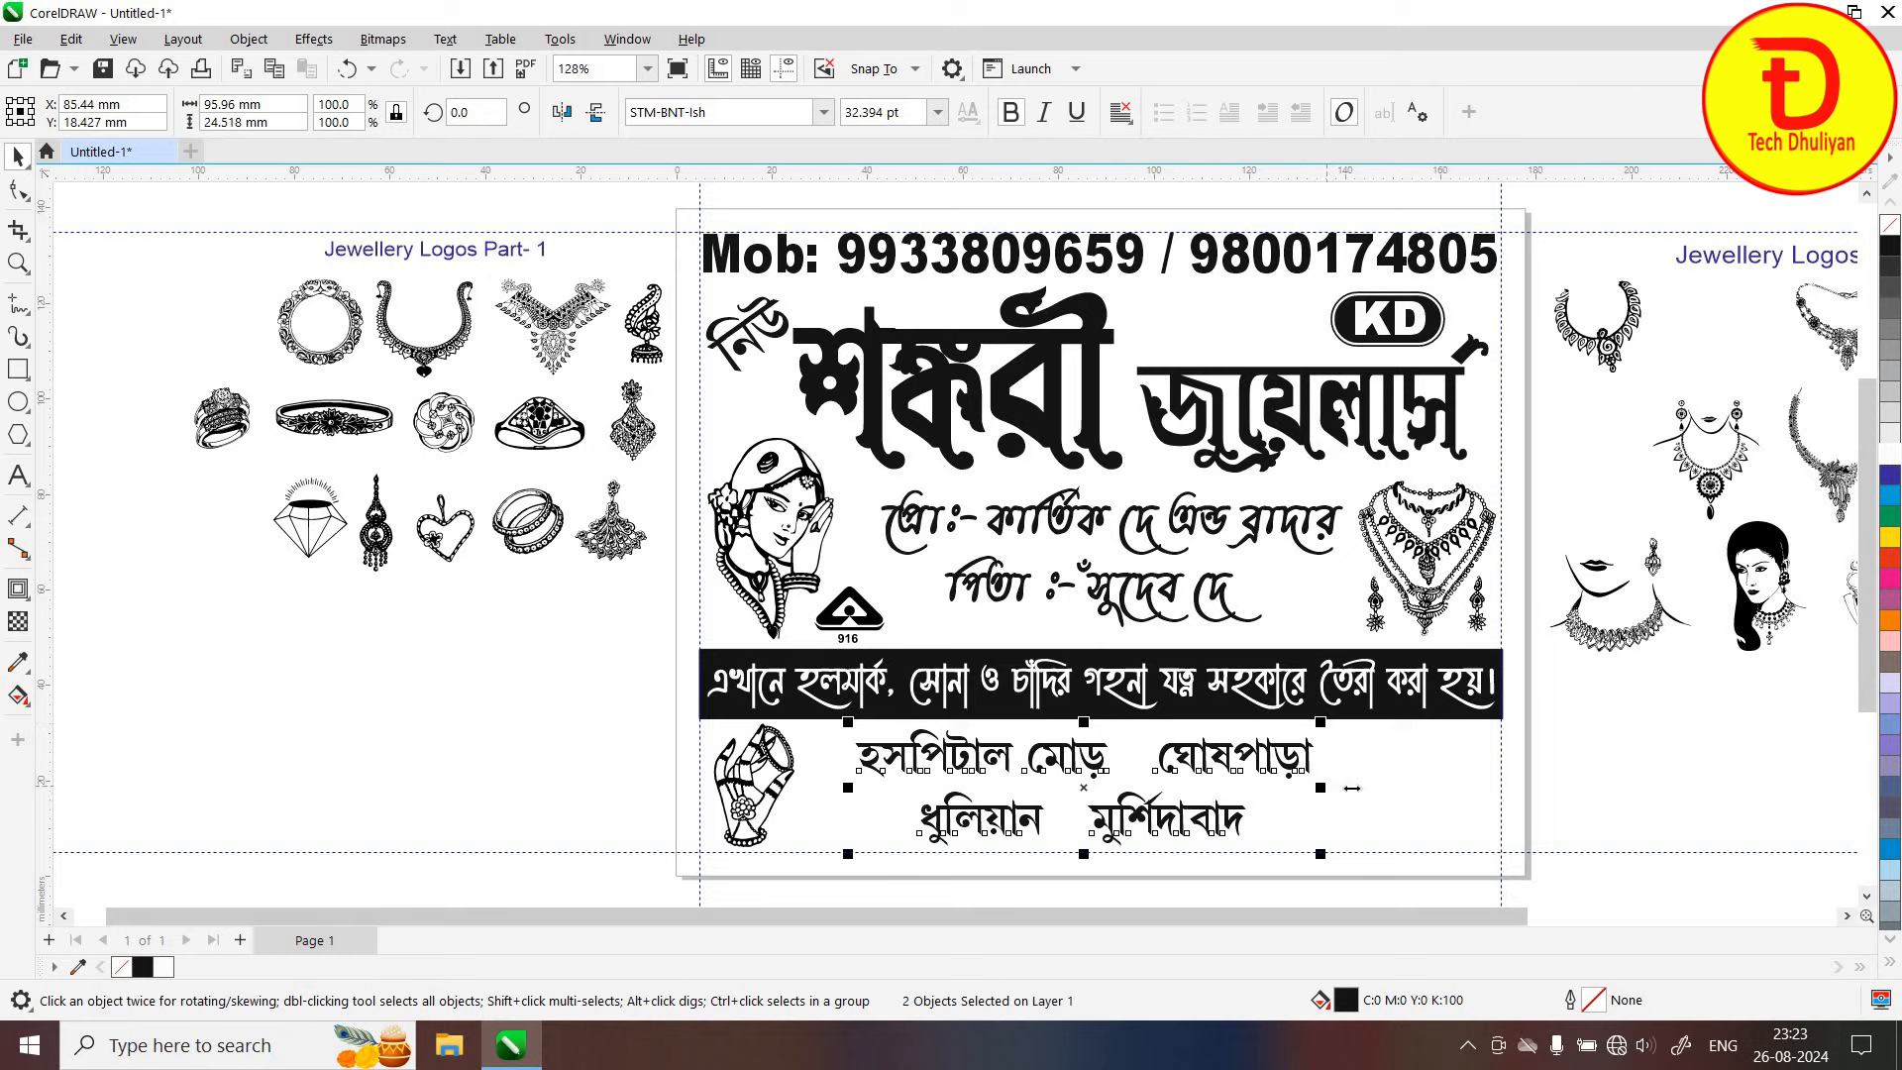
{"action": "left_click_drag", "start_coordinate": [1351, 788], "coordinate": [1352, 788]}
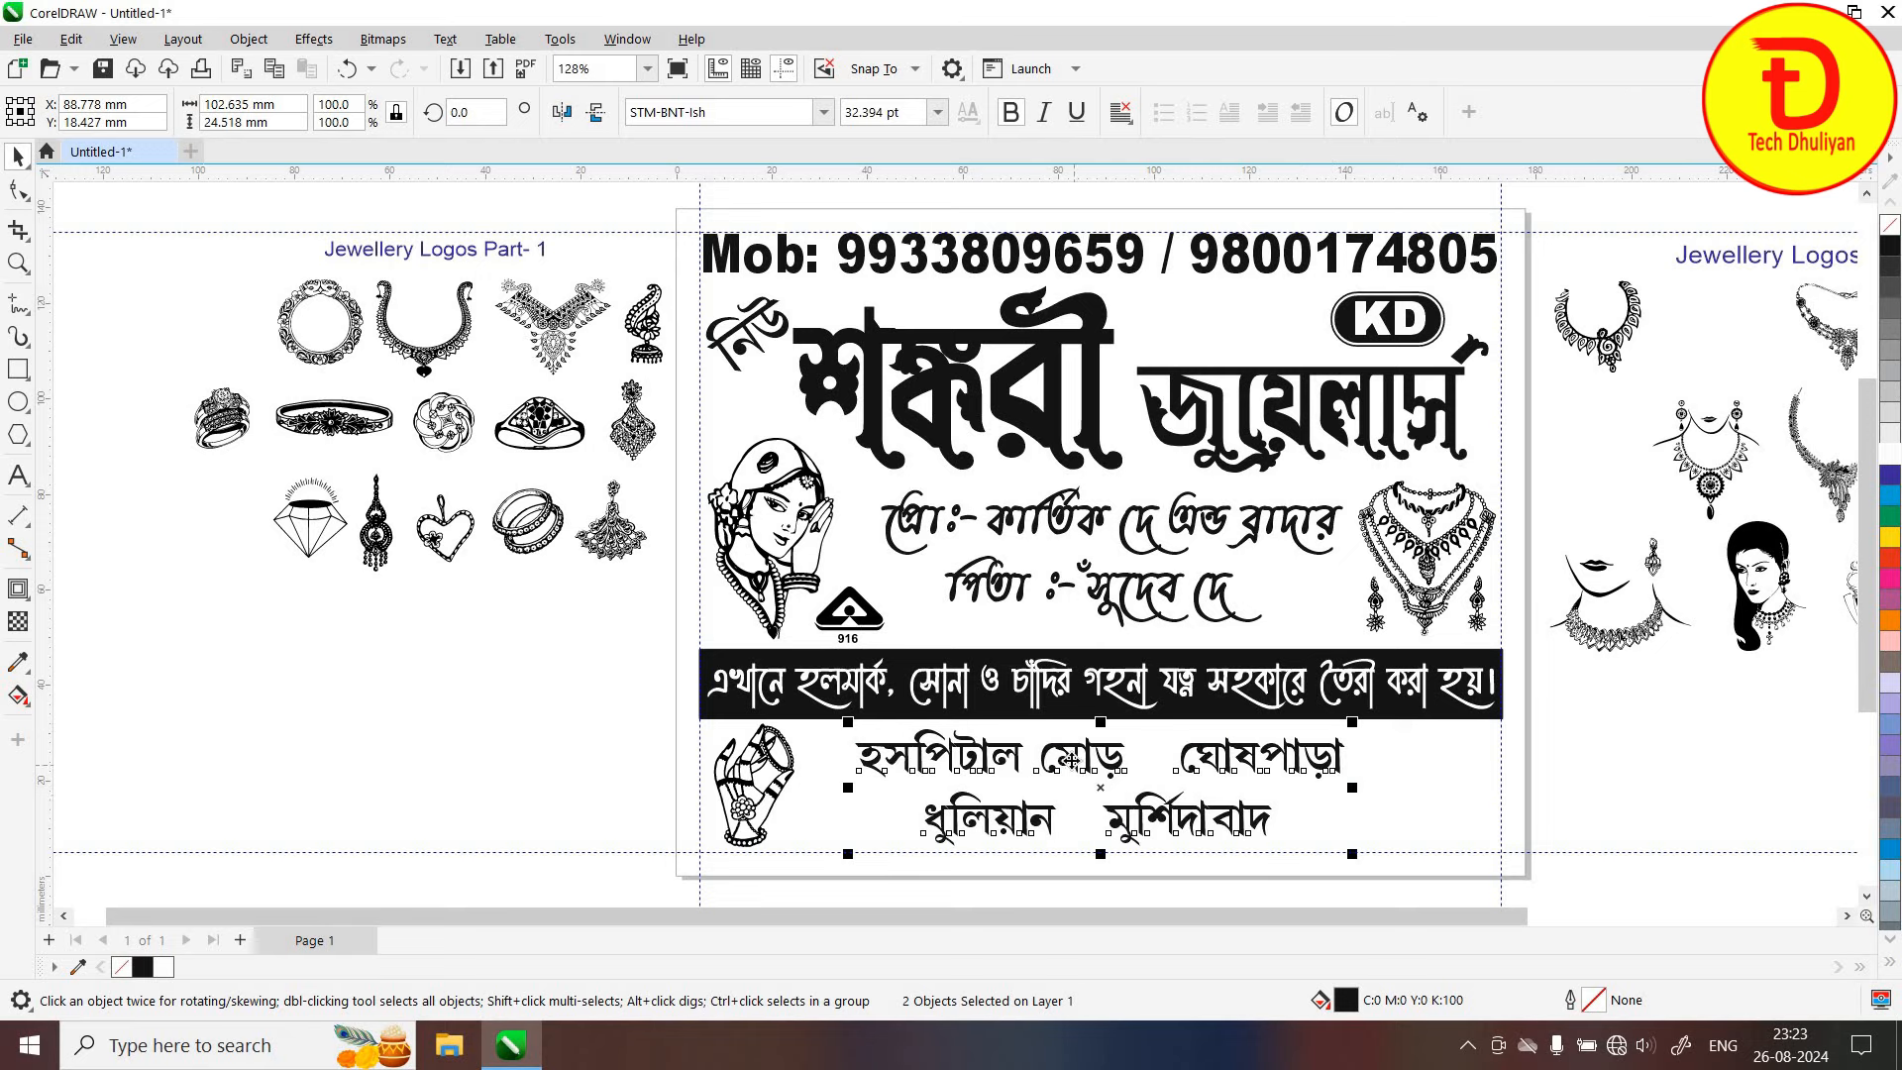
{"action": "left_click_drag", "start_coordinate": [1067, 772], "coordinate": [1053, 772]}
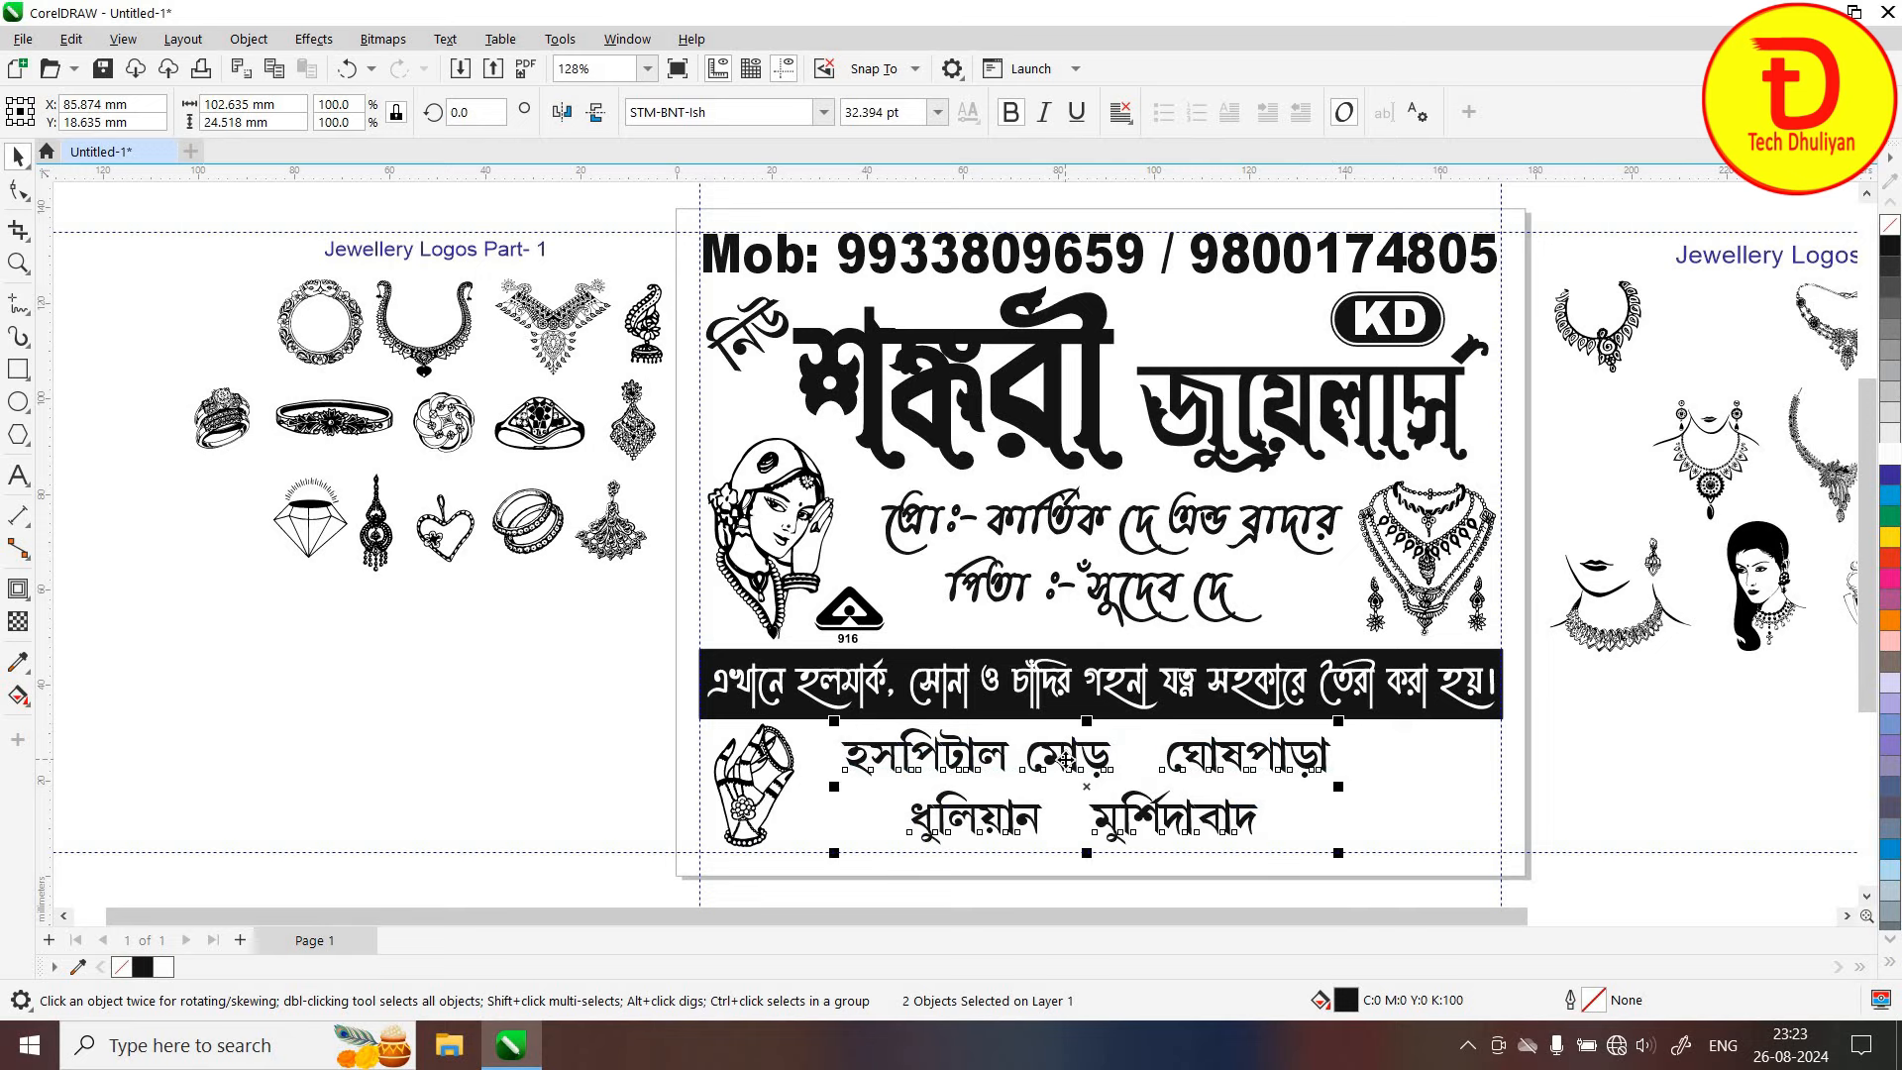
{"action": "key", "text": "Right"}
Mirror the hand clipart into the card's bottom-right corner and delete the Jewellery Logos Part-1 sheet
{"action": "left_click", "coordinate": [743, 810]}
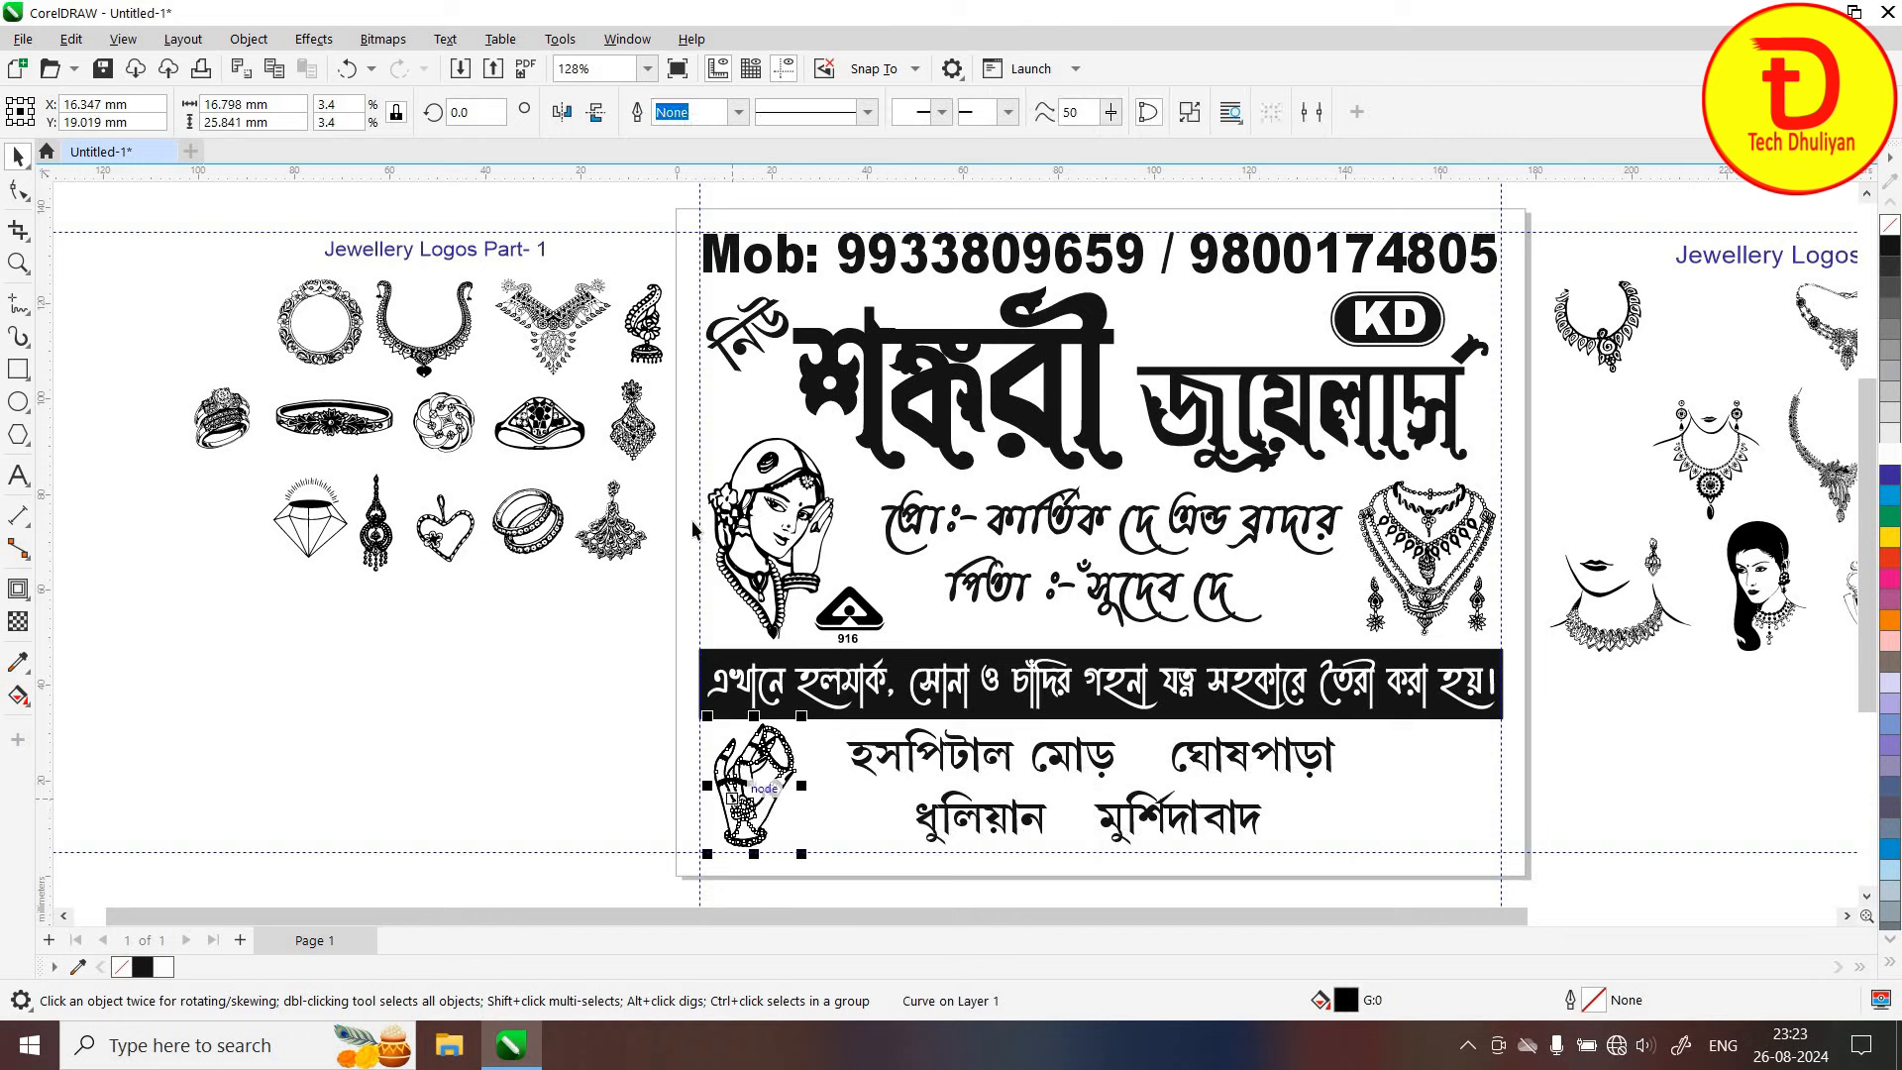
{"action": "left_click", "coordinate": [561, 117]}
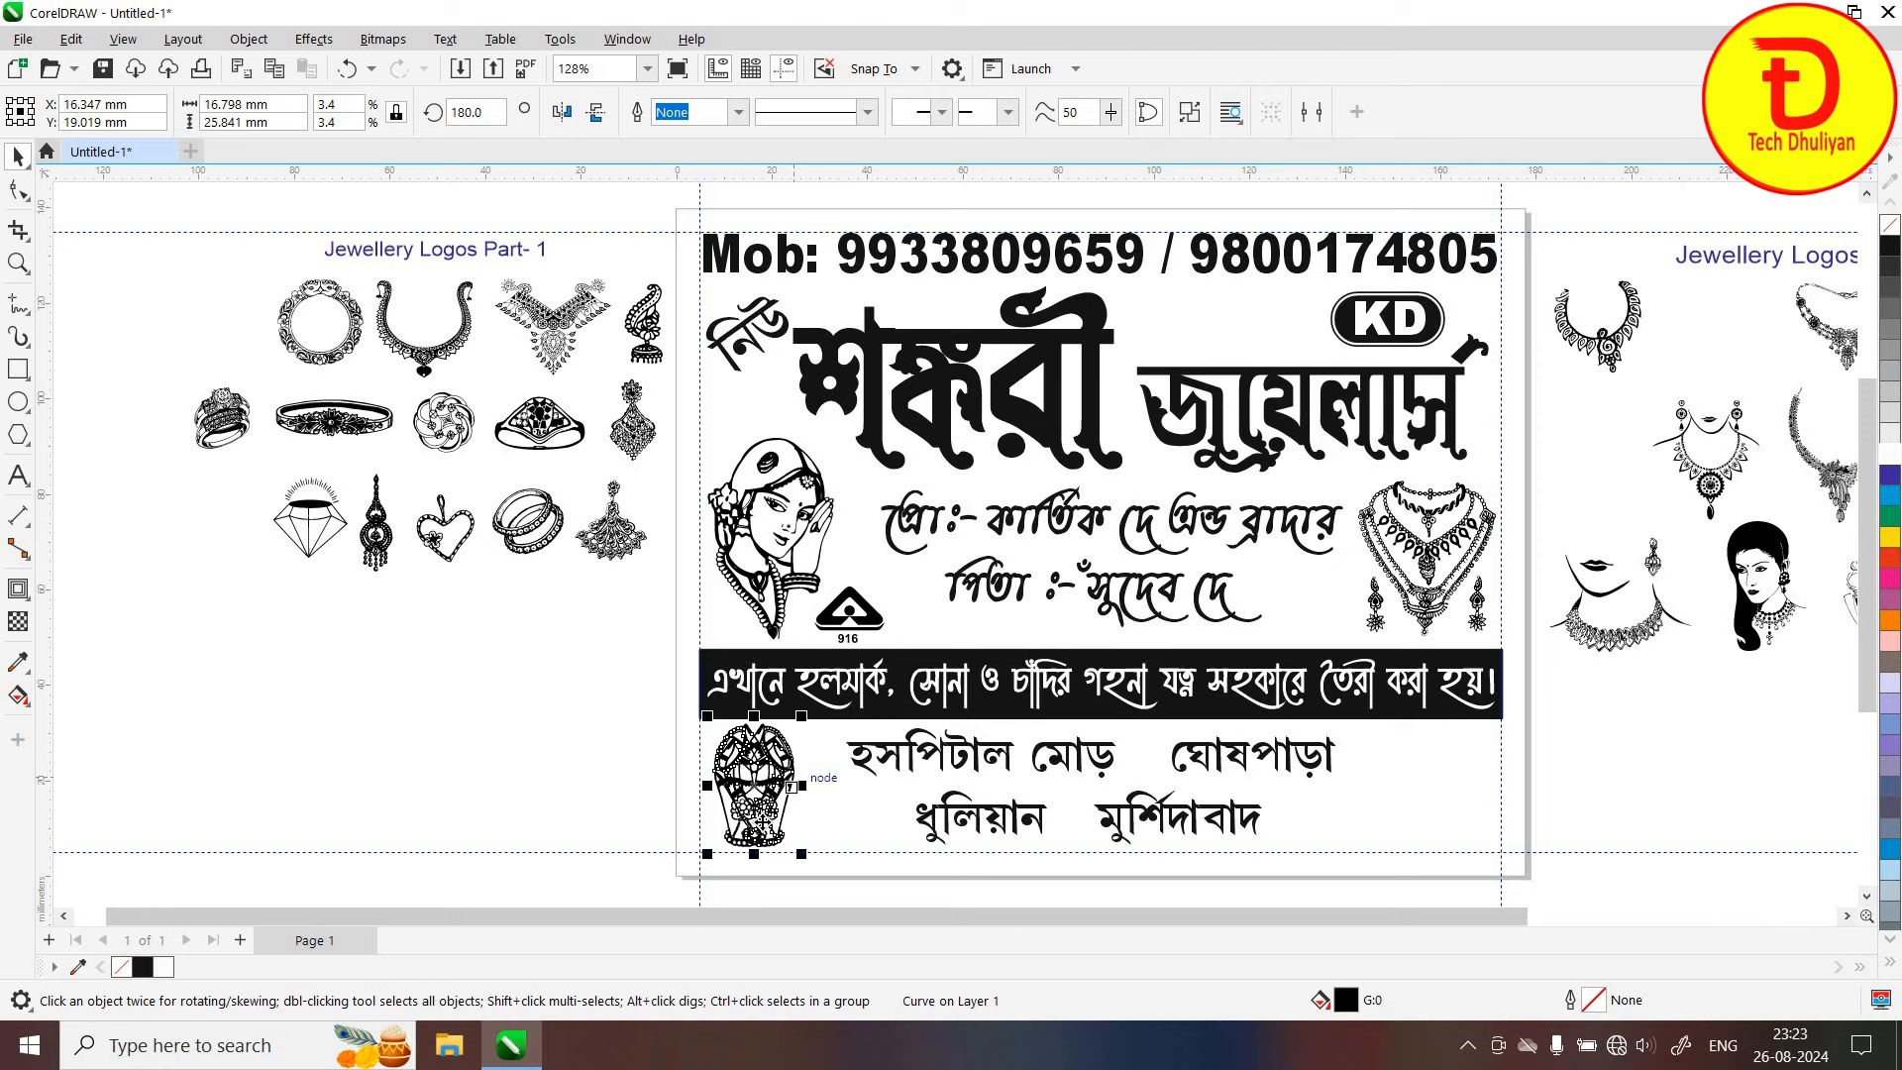
{"action": "left_click_drag", "start_coordinate": [767, 797], "coordinate": [1453, 828]}
{"action": "left_click", "coordinate": [132, 599]}
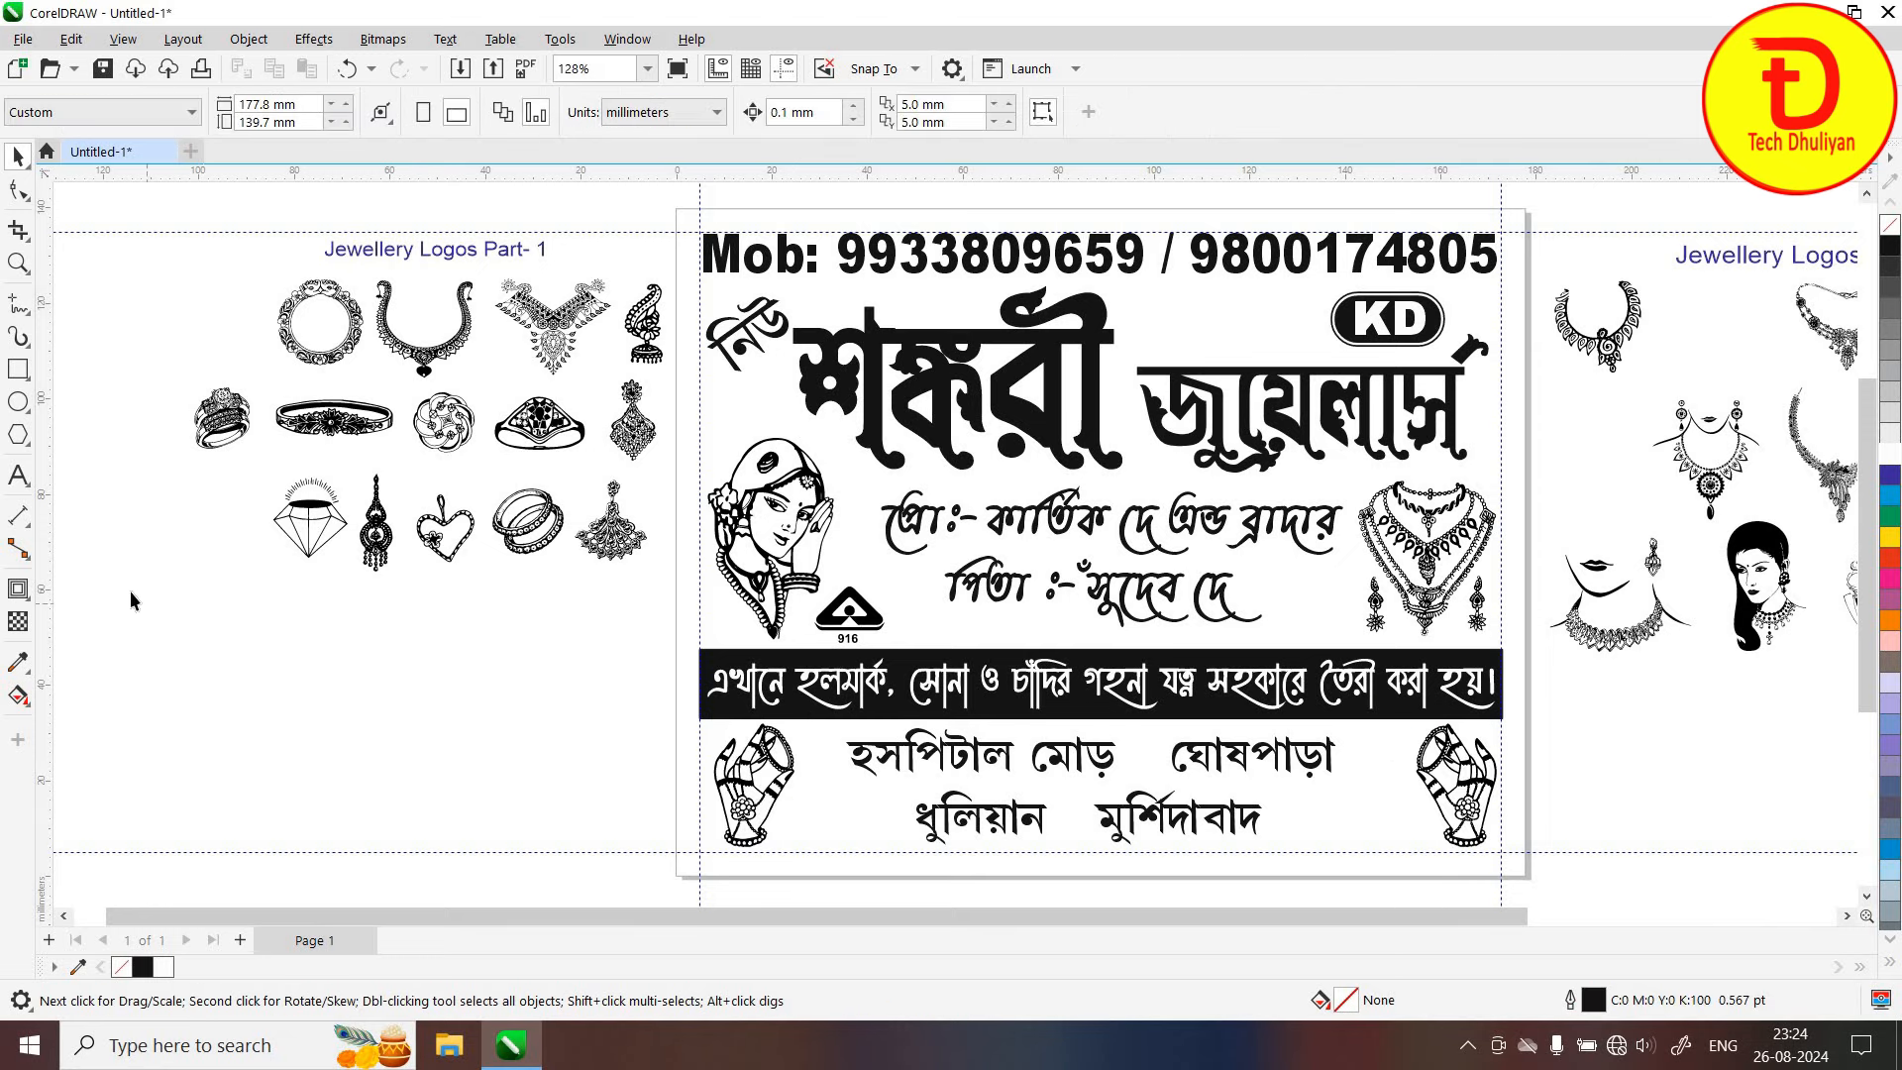
{"action": "left_click_drag", "start_coordinate": [692, 220], "coordinate": [691, 220]}
{"action": "key", "text": "Delete"}
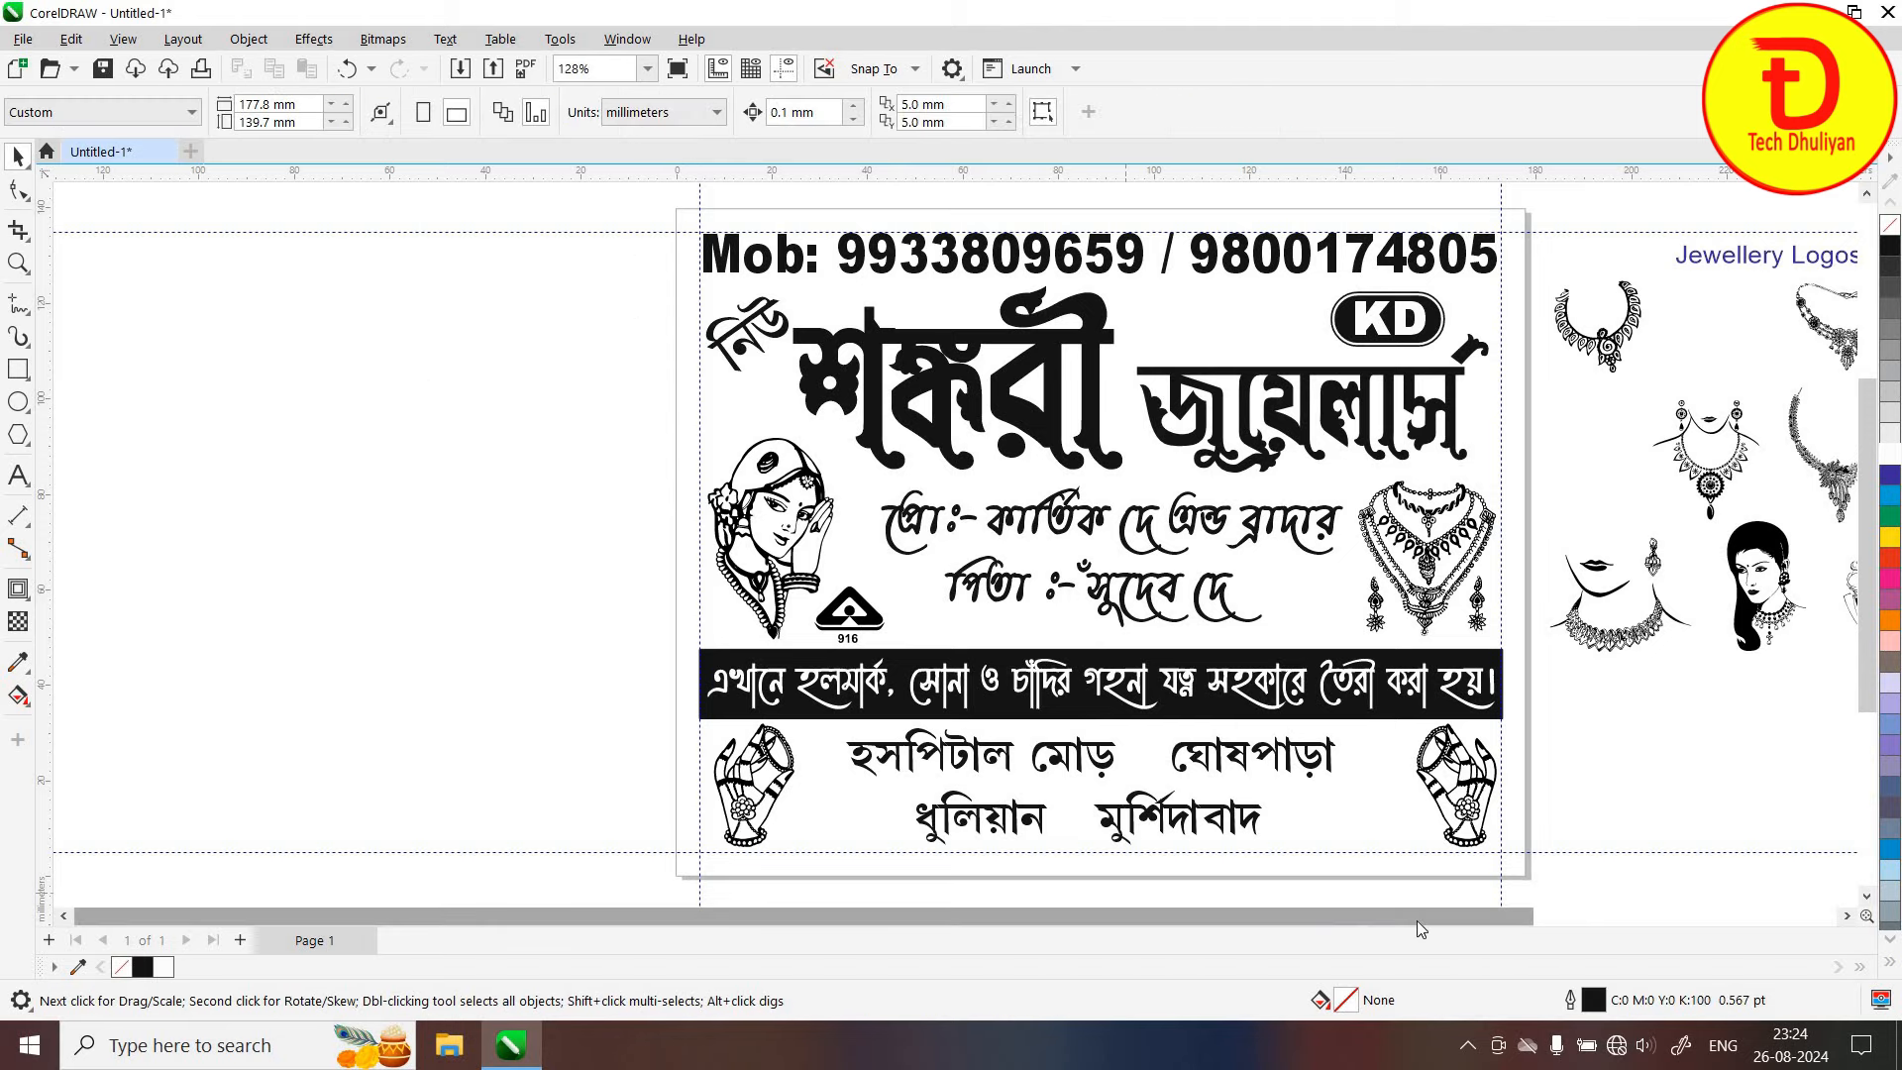
Select and delete the Jewellery Logos Part-2 collection
{"action": "scroll", "coordinate": [1417, 919], "scroll_direction": "right", "scroll_amount": 3}
{"action": "left_click_drag", "start_coordinate": [1304, 706], "coordinate": [1817, 224]}
{"action": "scroll", "coordinate": [1488, 704], "scroll_direction": "right", "scroll_amount": 3}
{"action": "key", "text": "Delete"}
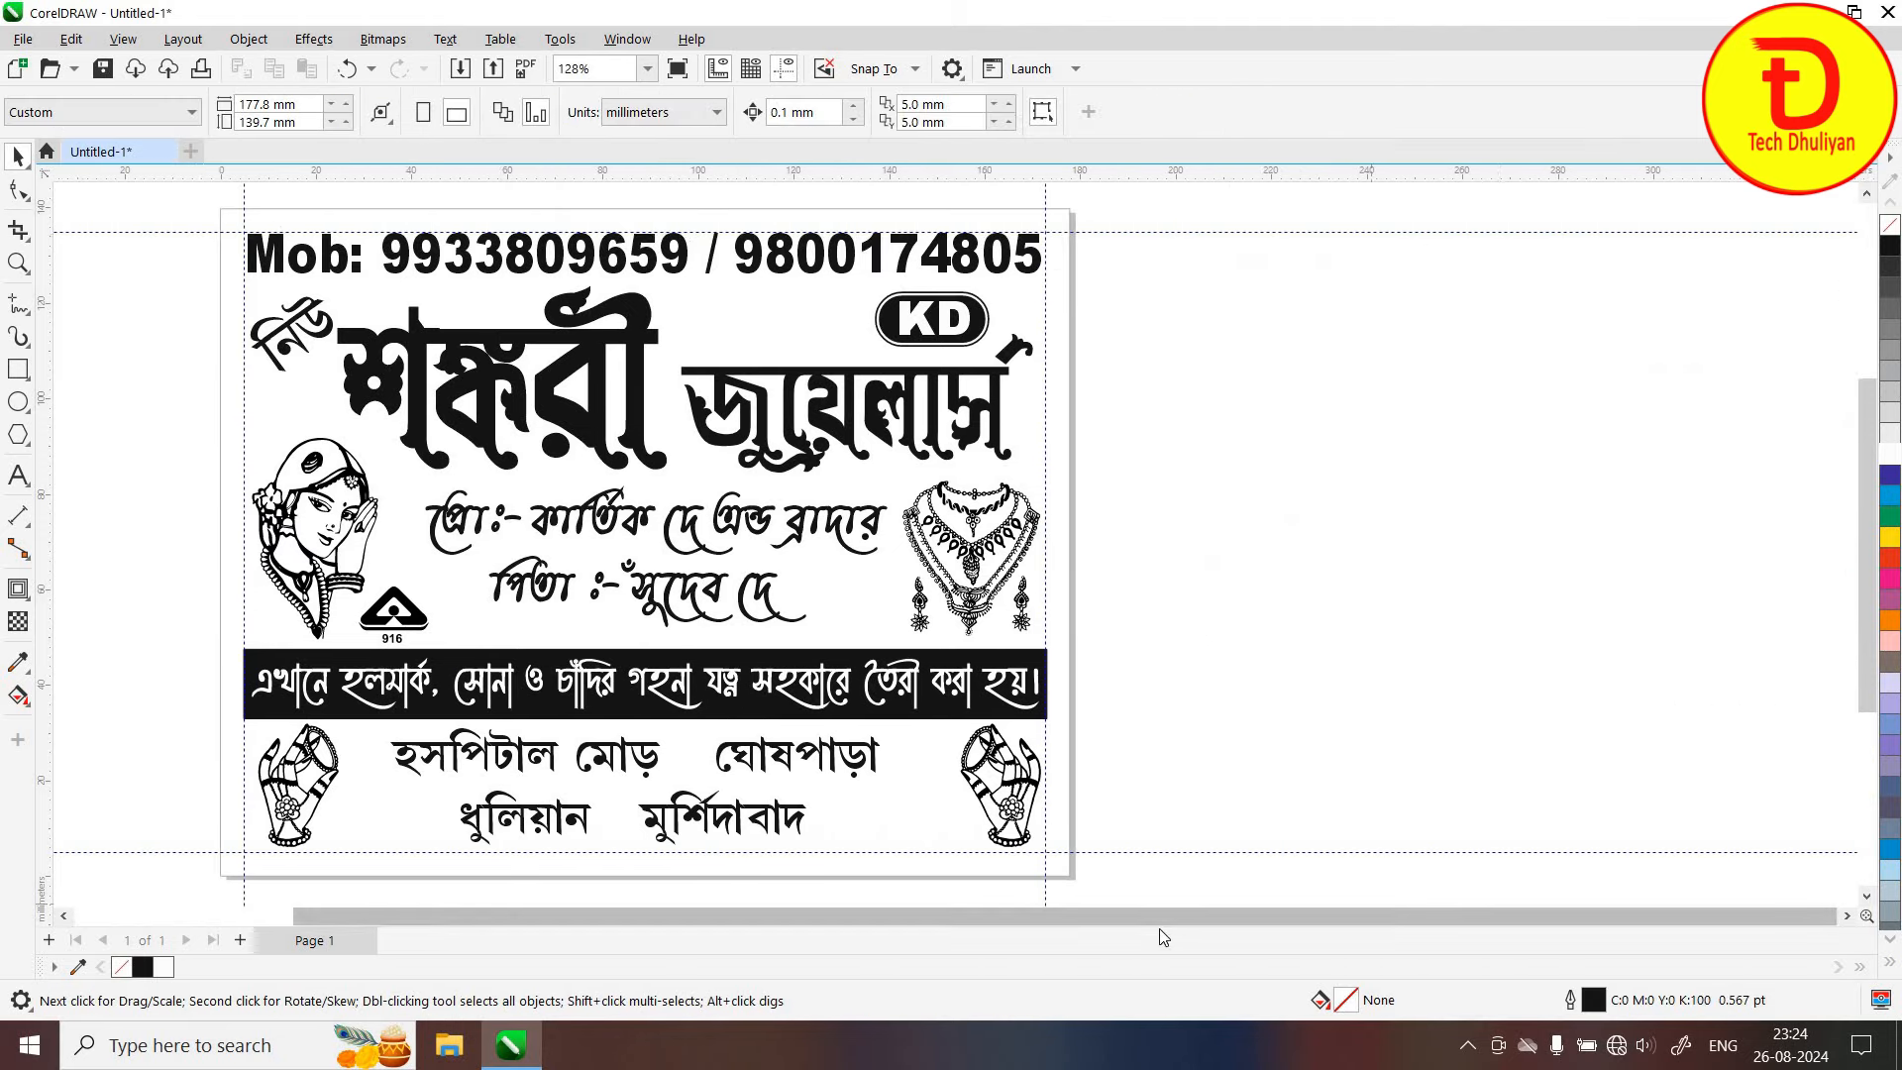
{"action": "scroll", "coordinate": [1028, 895], "scroll_direction": "left", "scroll_amount": 3}
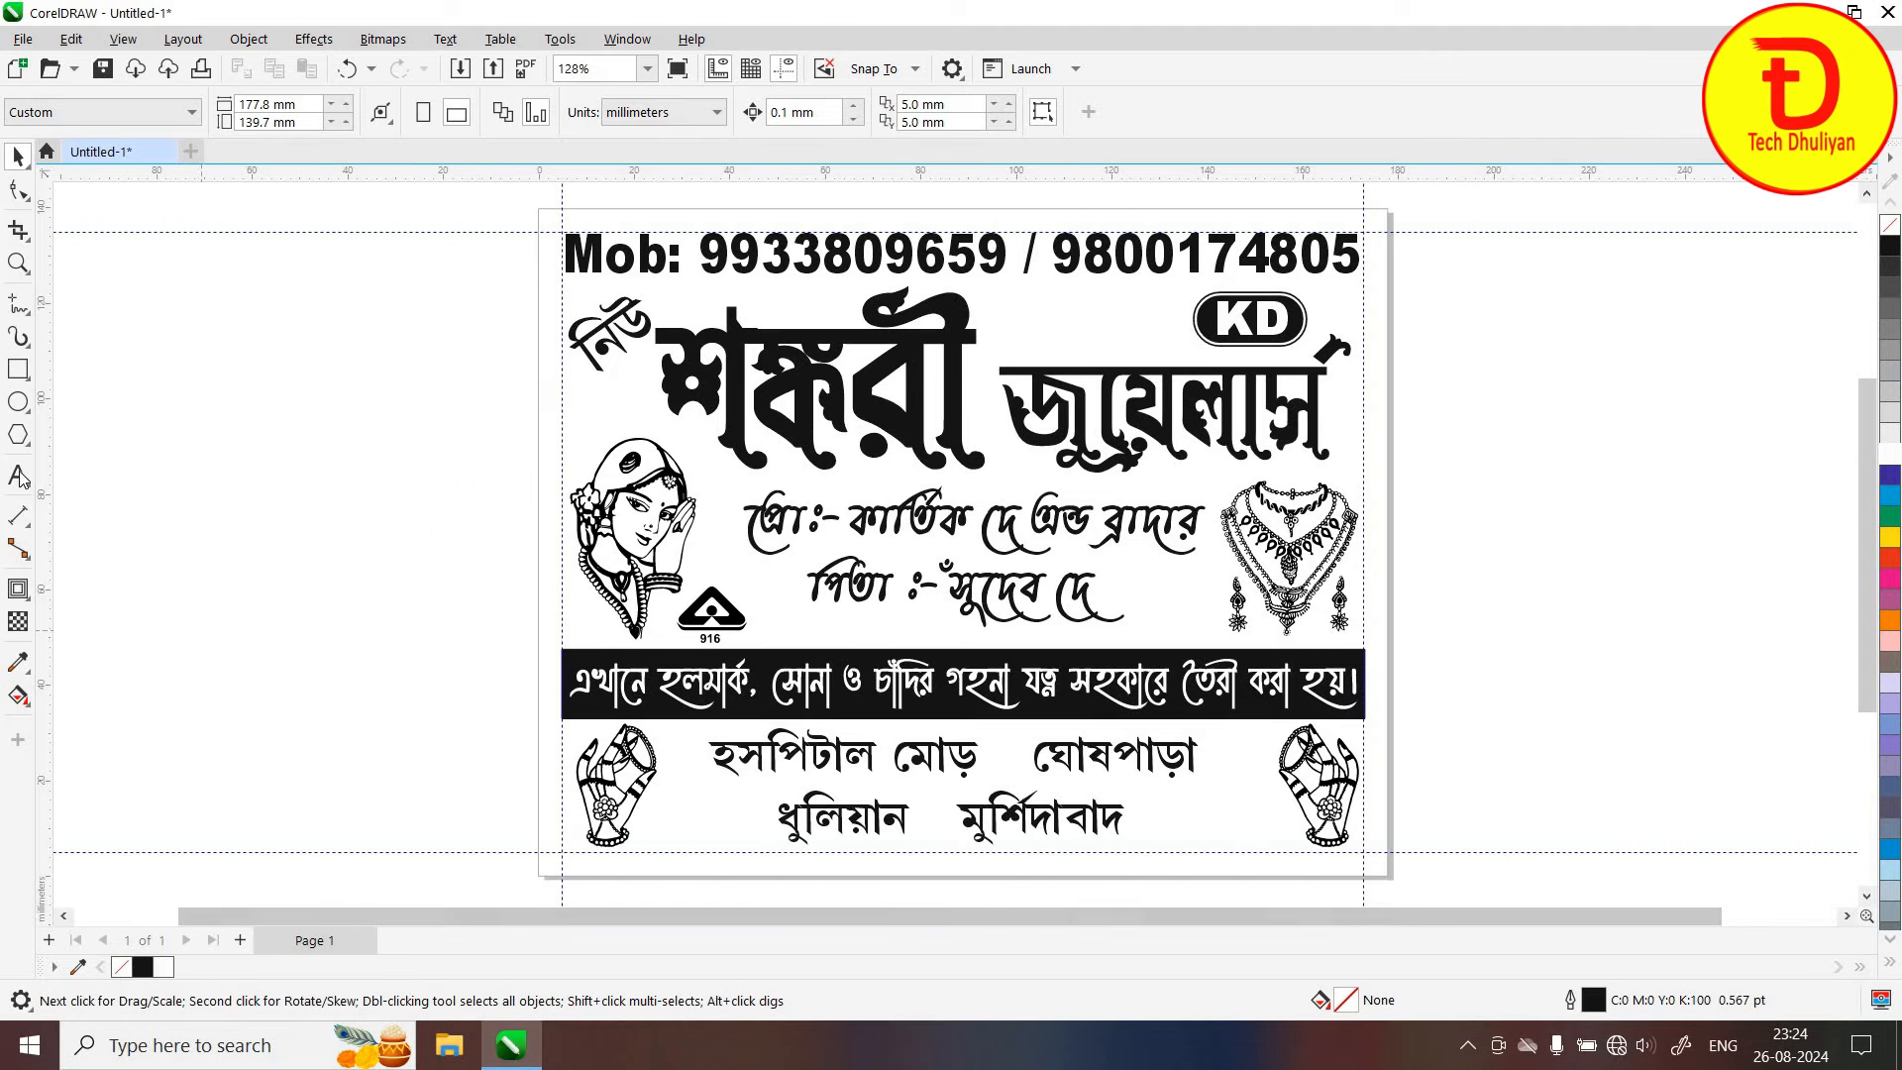
Adjust the word gaps in both address lines, moving মুর্শিদাবাদ farther from ধুলিয়ান
{"action": "left_click", "coordinate": [18, 474]}
{"action": "left_click", "coordinate": [981, 763]}
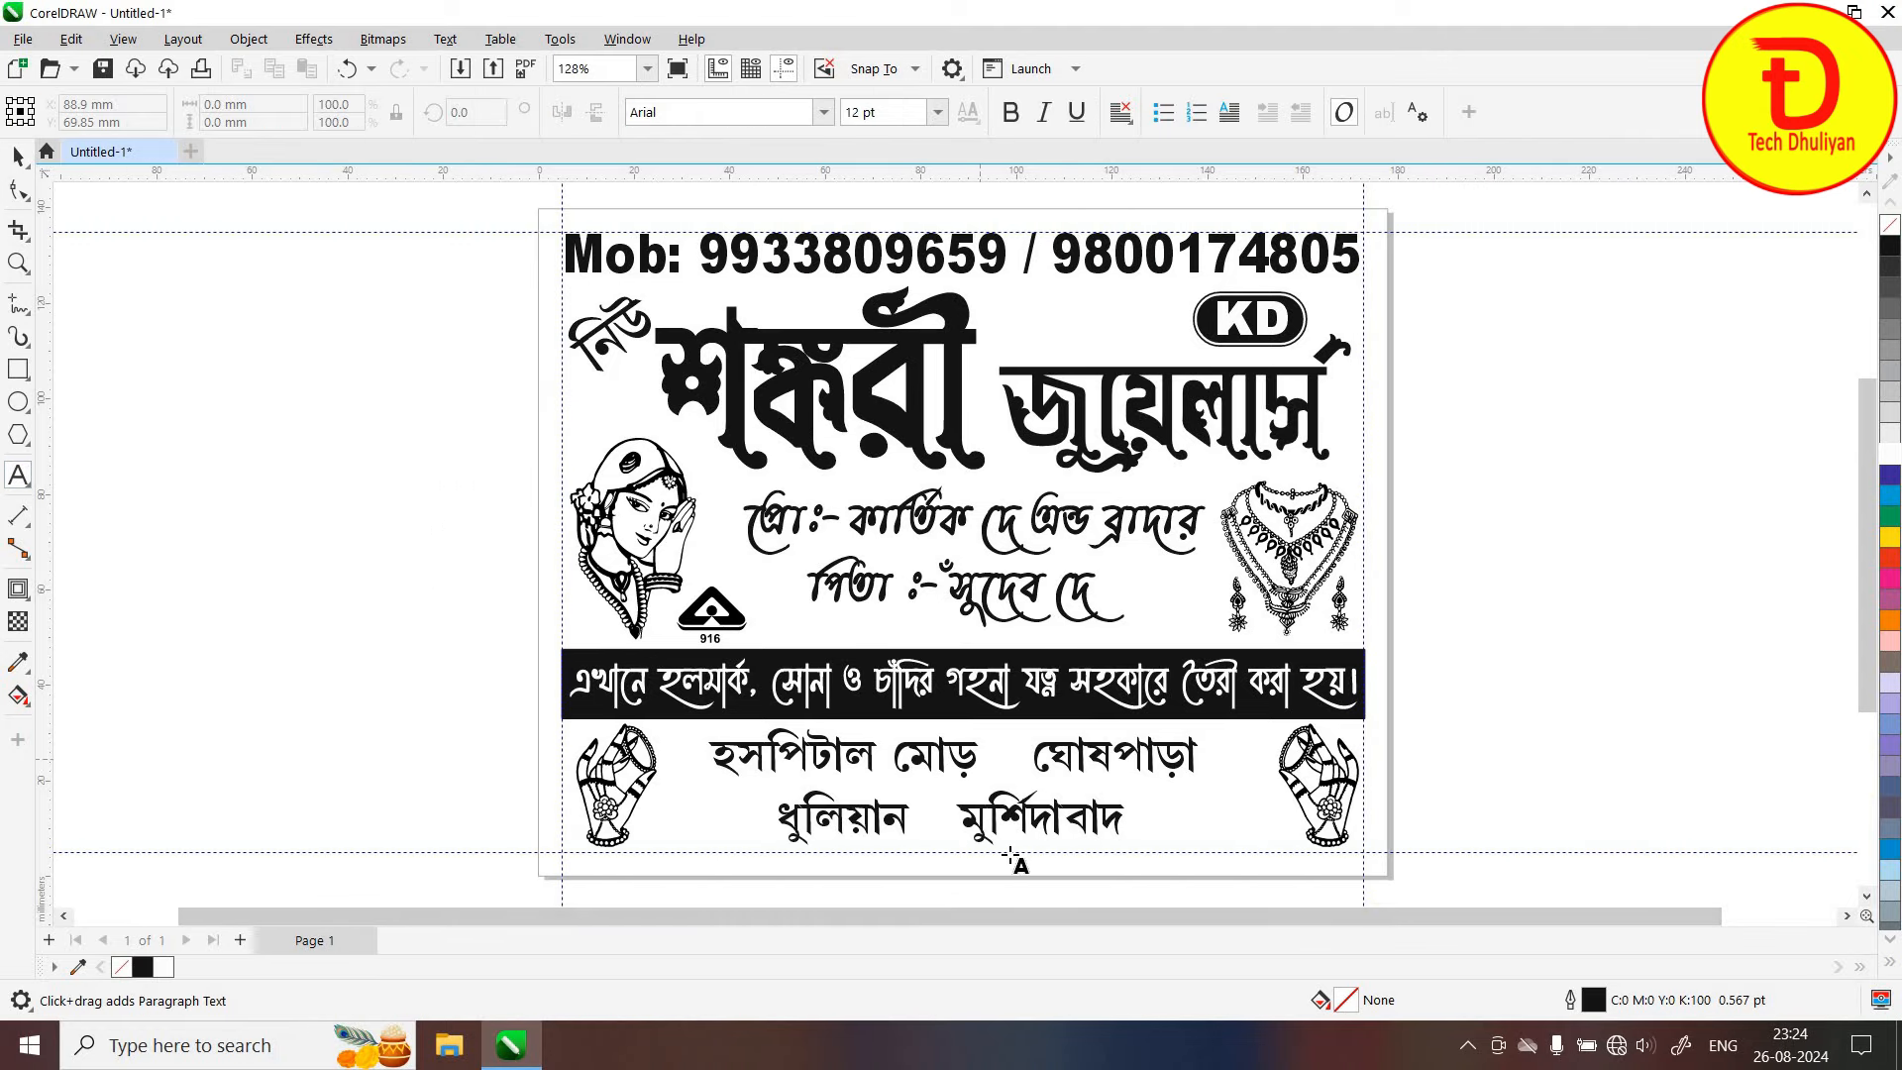
{"action": "left_click", "coordinate": [953, 819]}
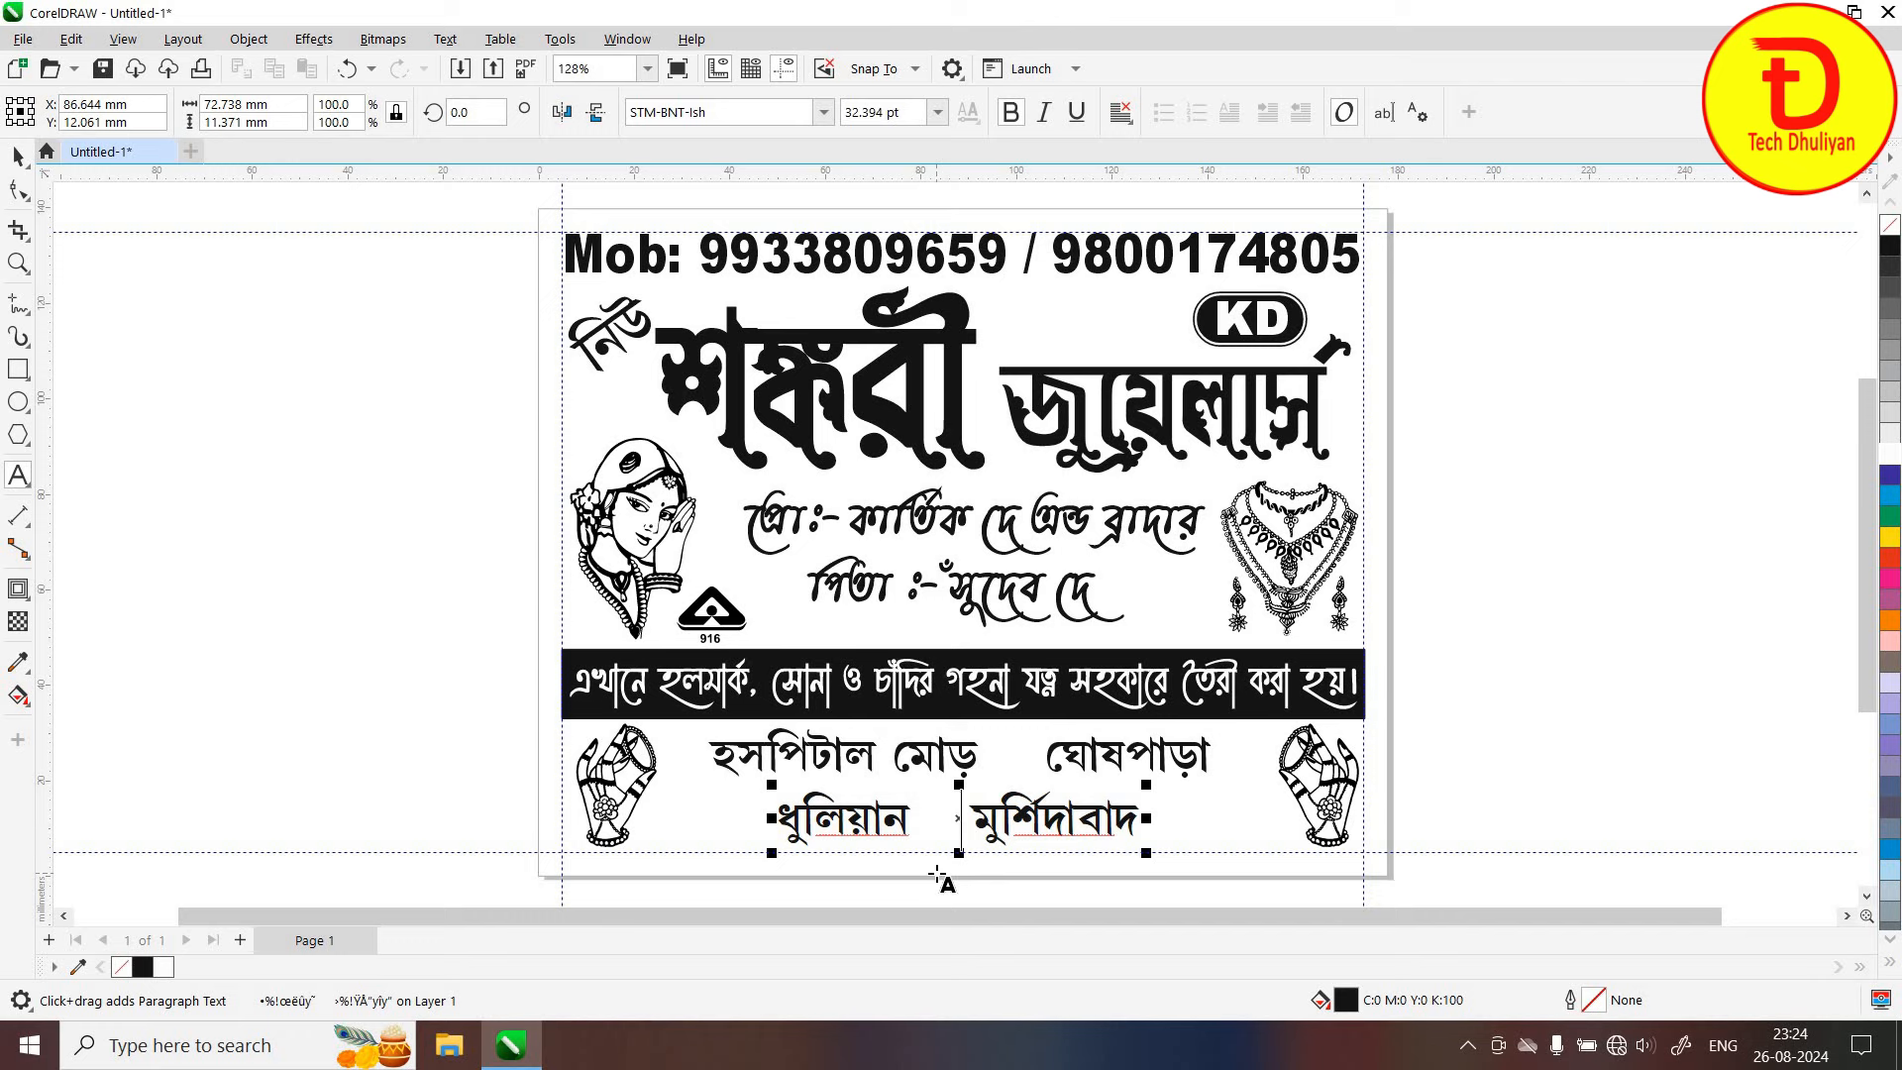
{"action": "left_click", "coordinate": [1004, 761]}
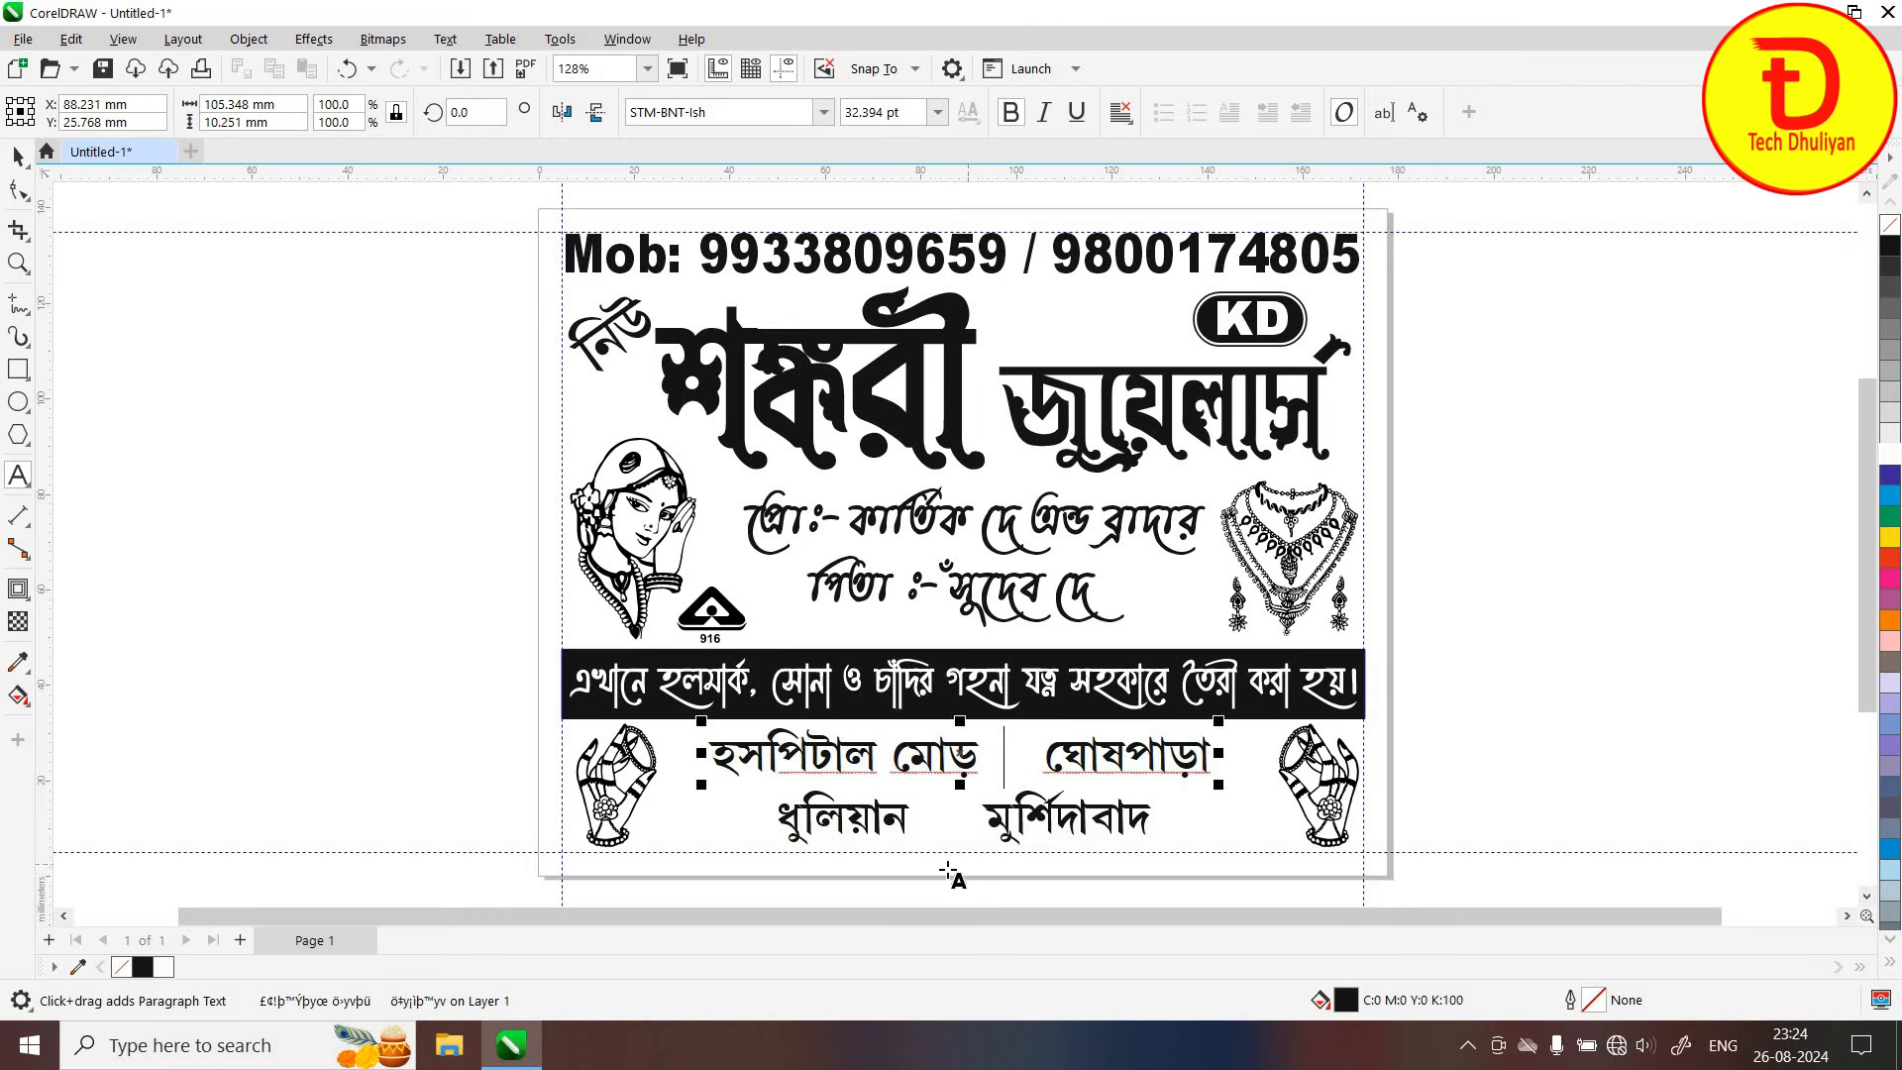
{"action": "left_click", "coordinate": [949, 818]}
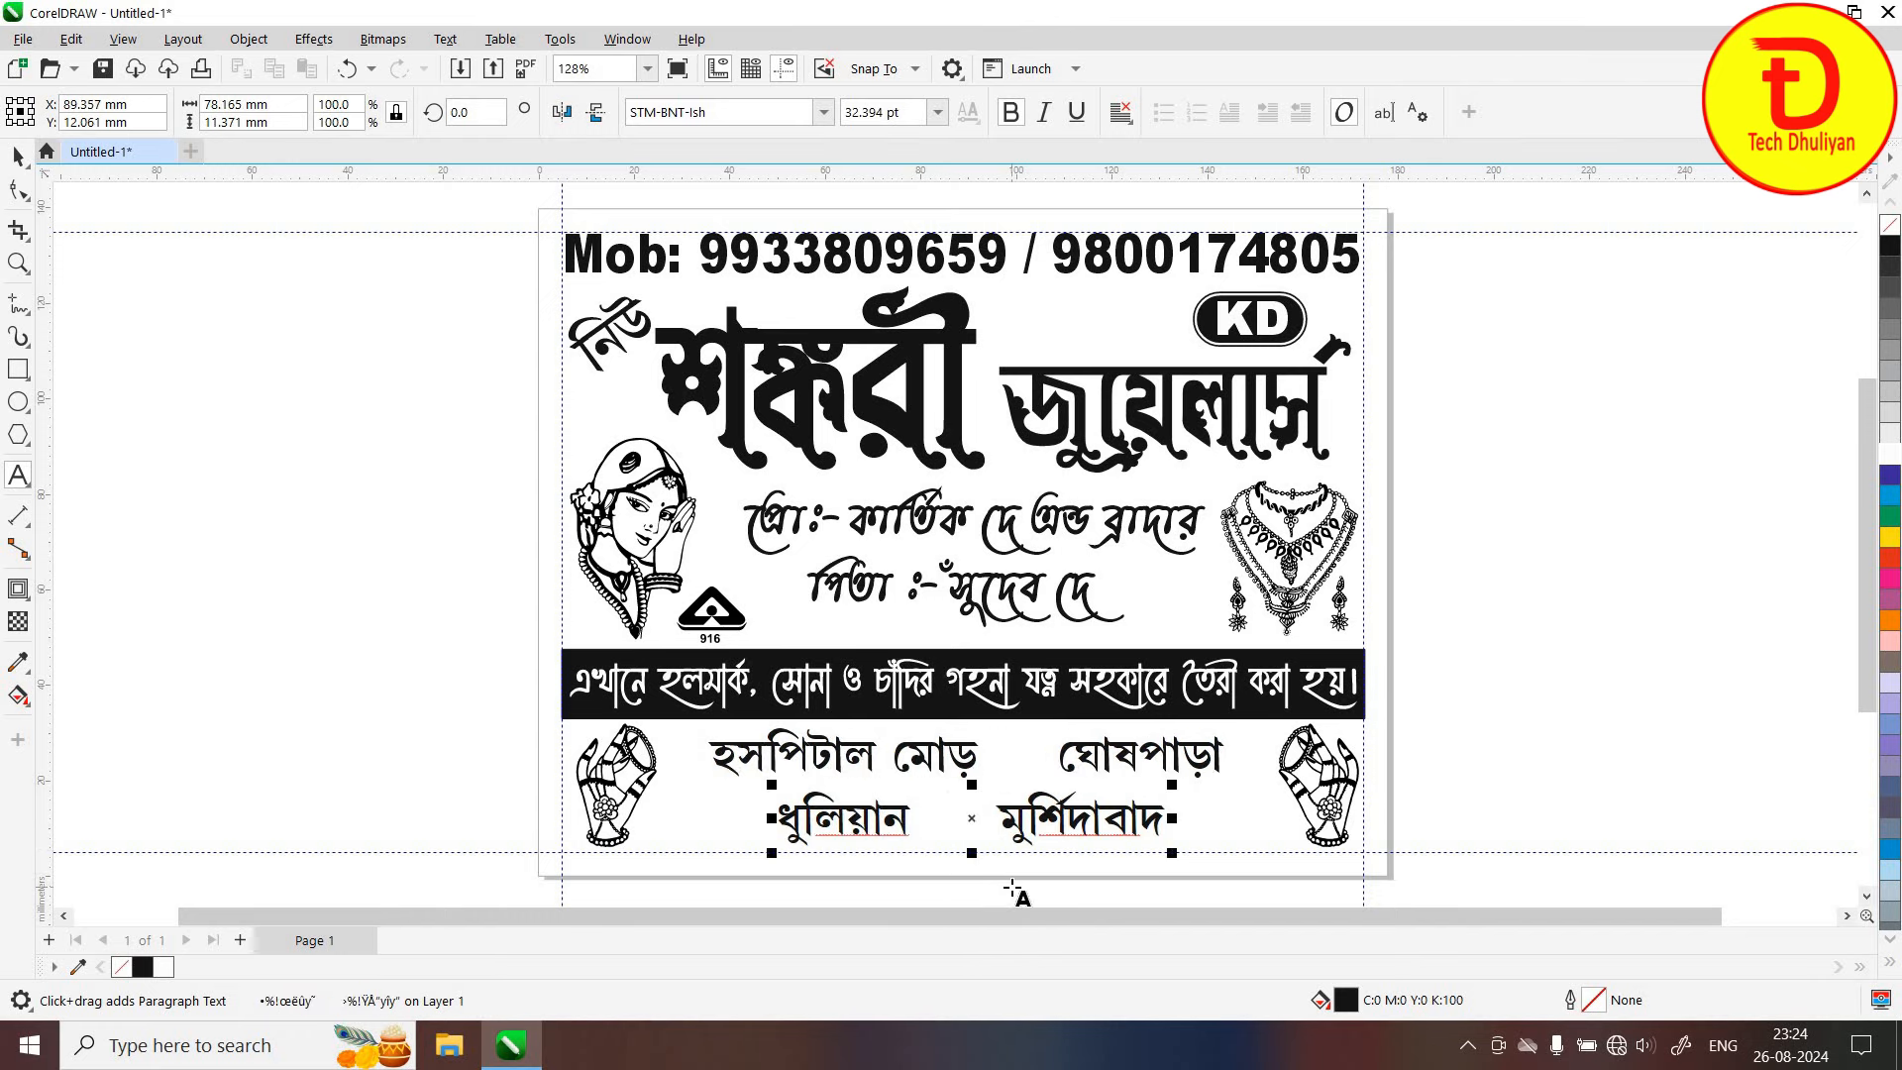
{"action": "key", "text": "BackSpace"}
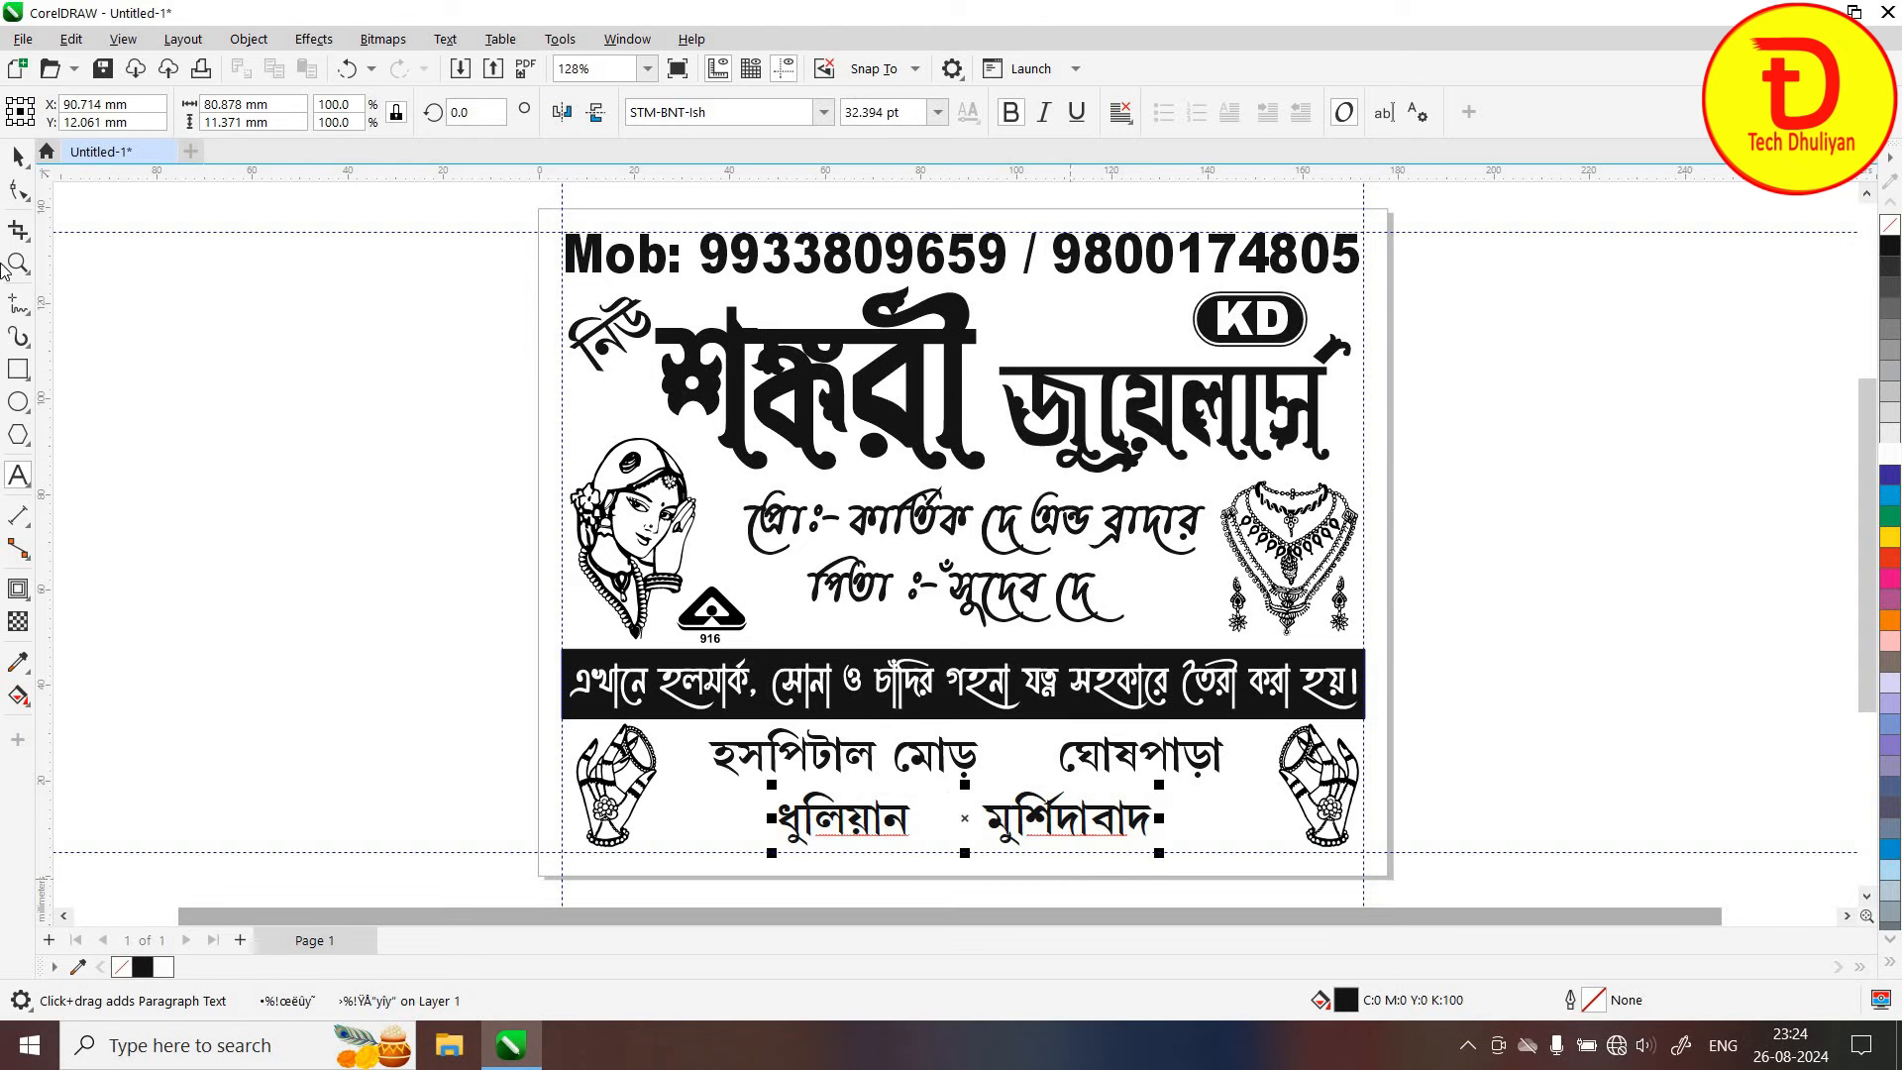
{"action": "left_click", "coordinate": [18, 156]}
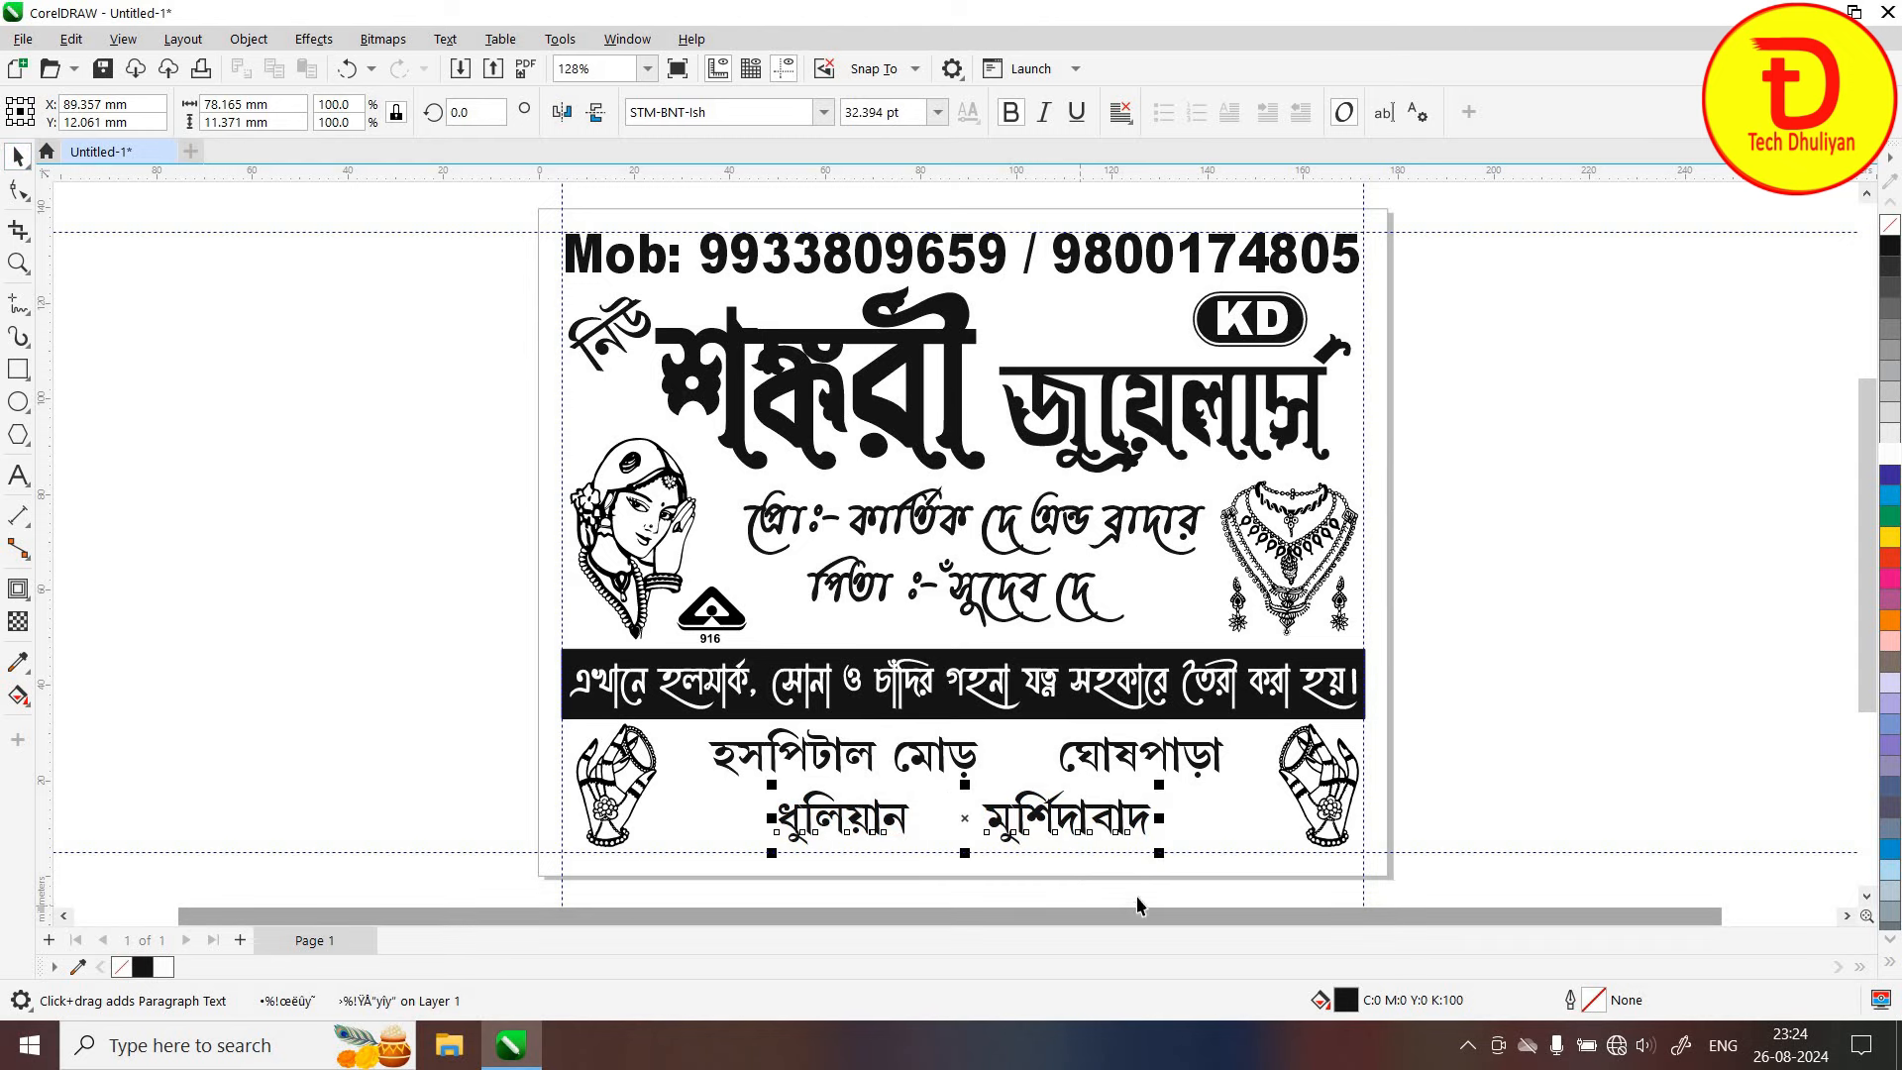
{"action": "left_click", "coordinate": [1102, 875]}
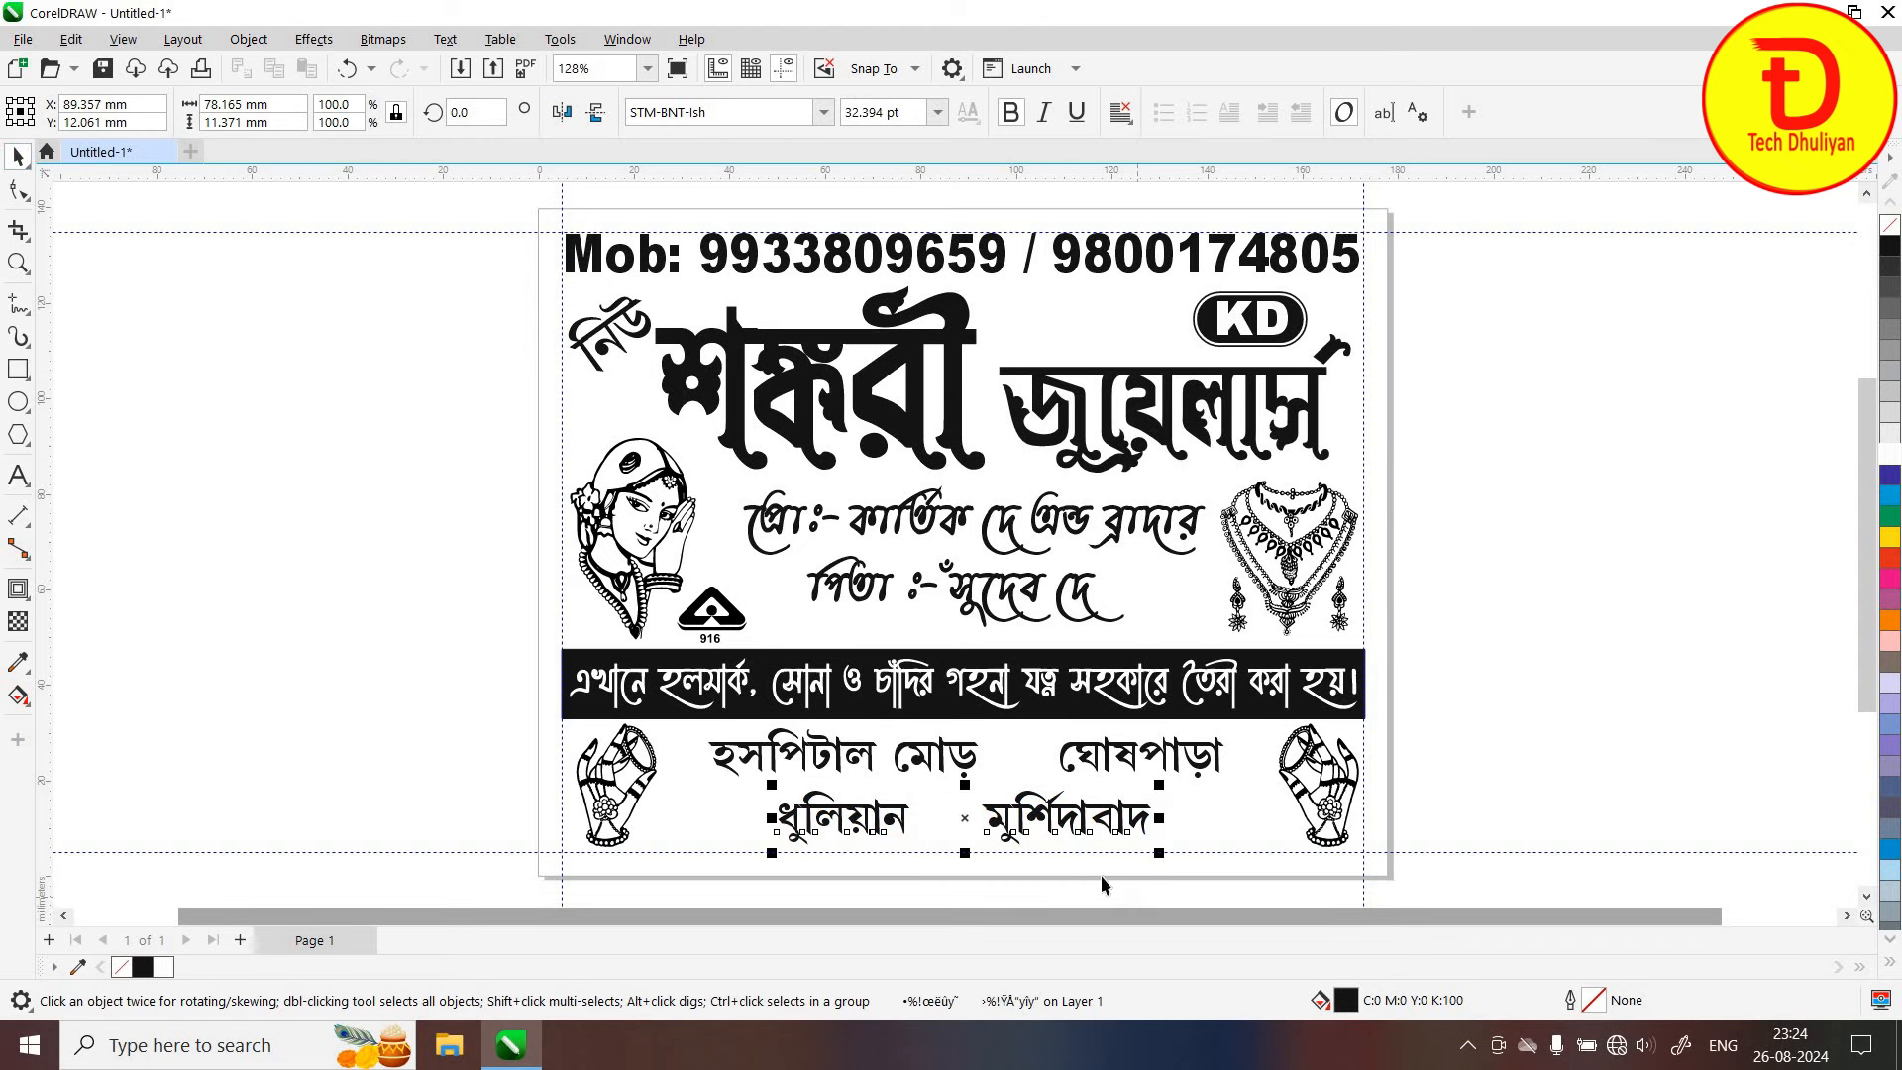
Add Prosenjit Border11 flower glyphs in the upper address gap and between ধুলিয়ান and মুর্শিদাবাদ
{"action": "left_click", "coordinate": [450, 42]}
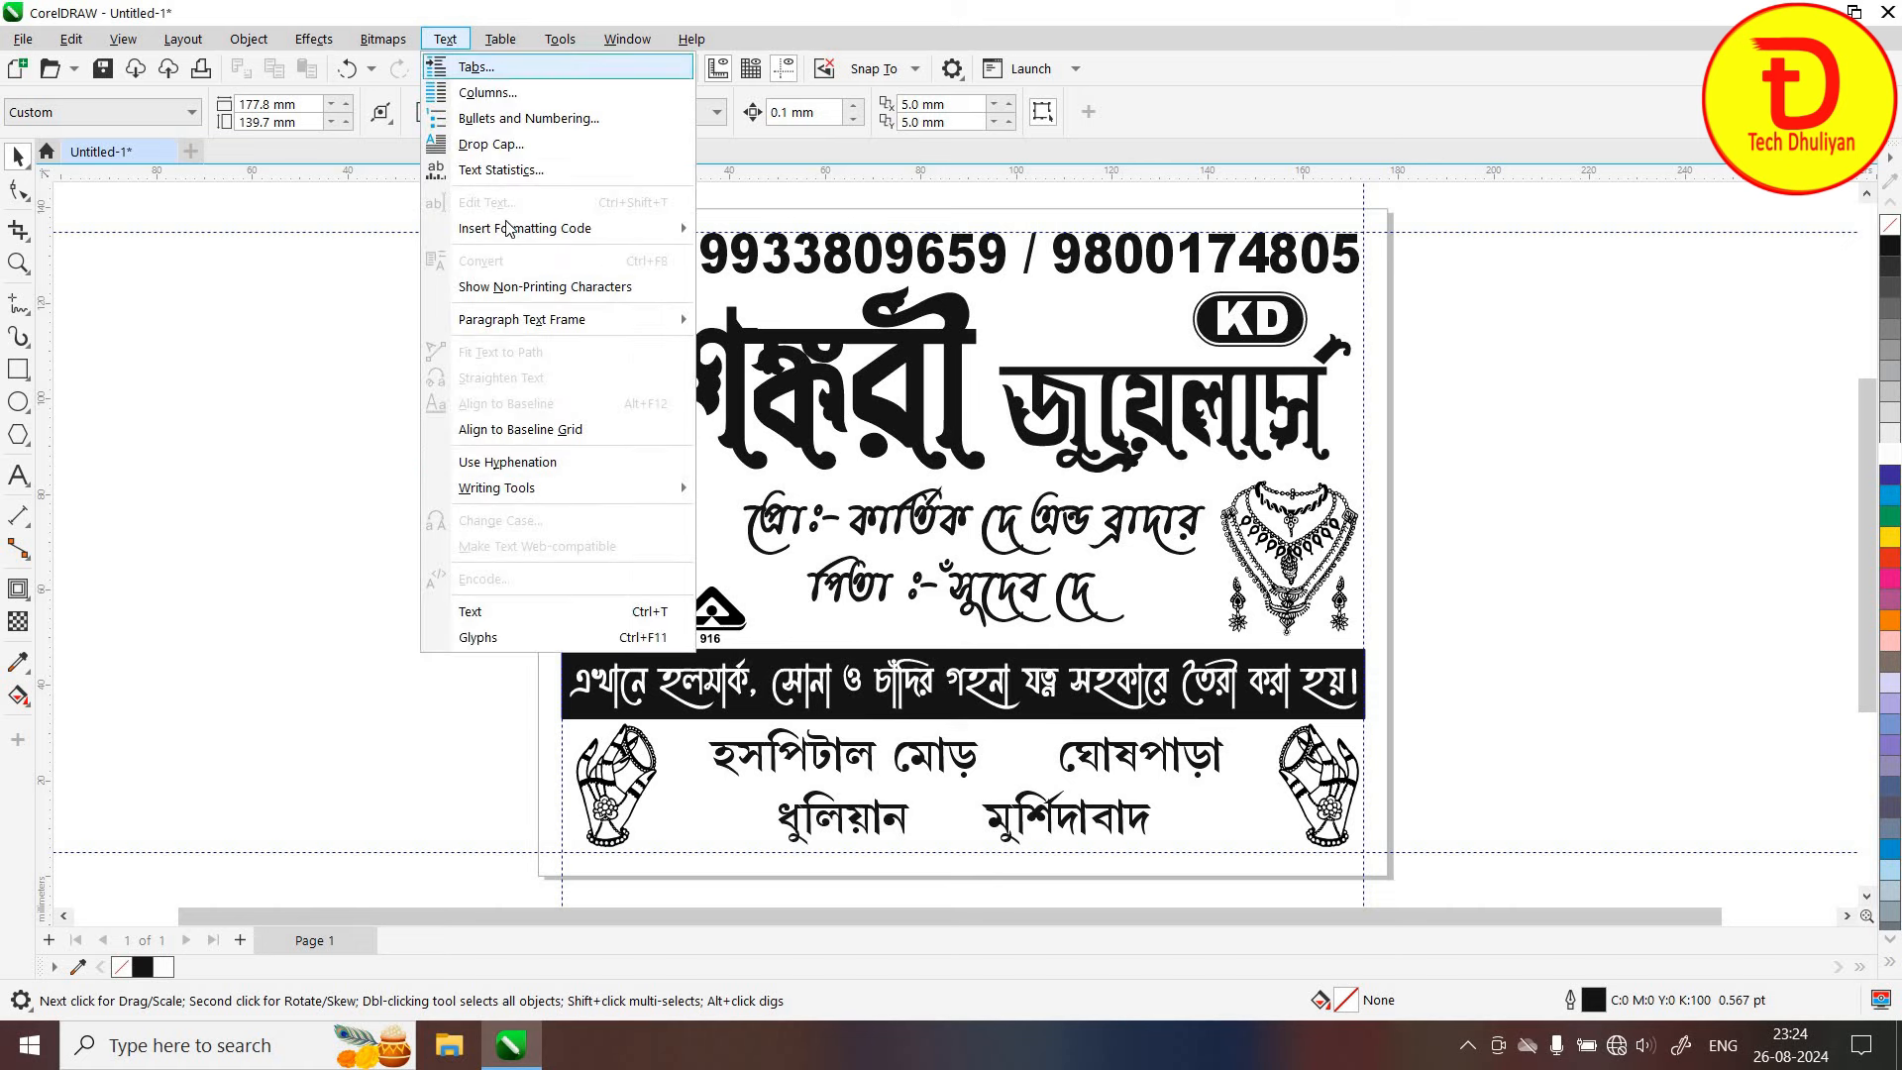
{"action": "left_click", "coordinate": [549, 640]}
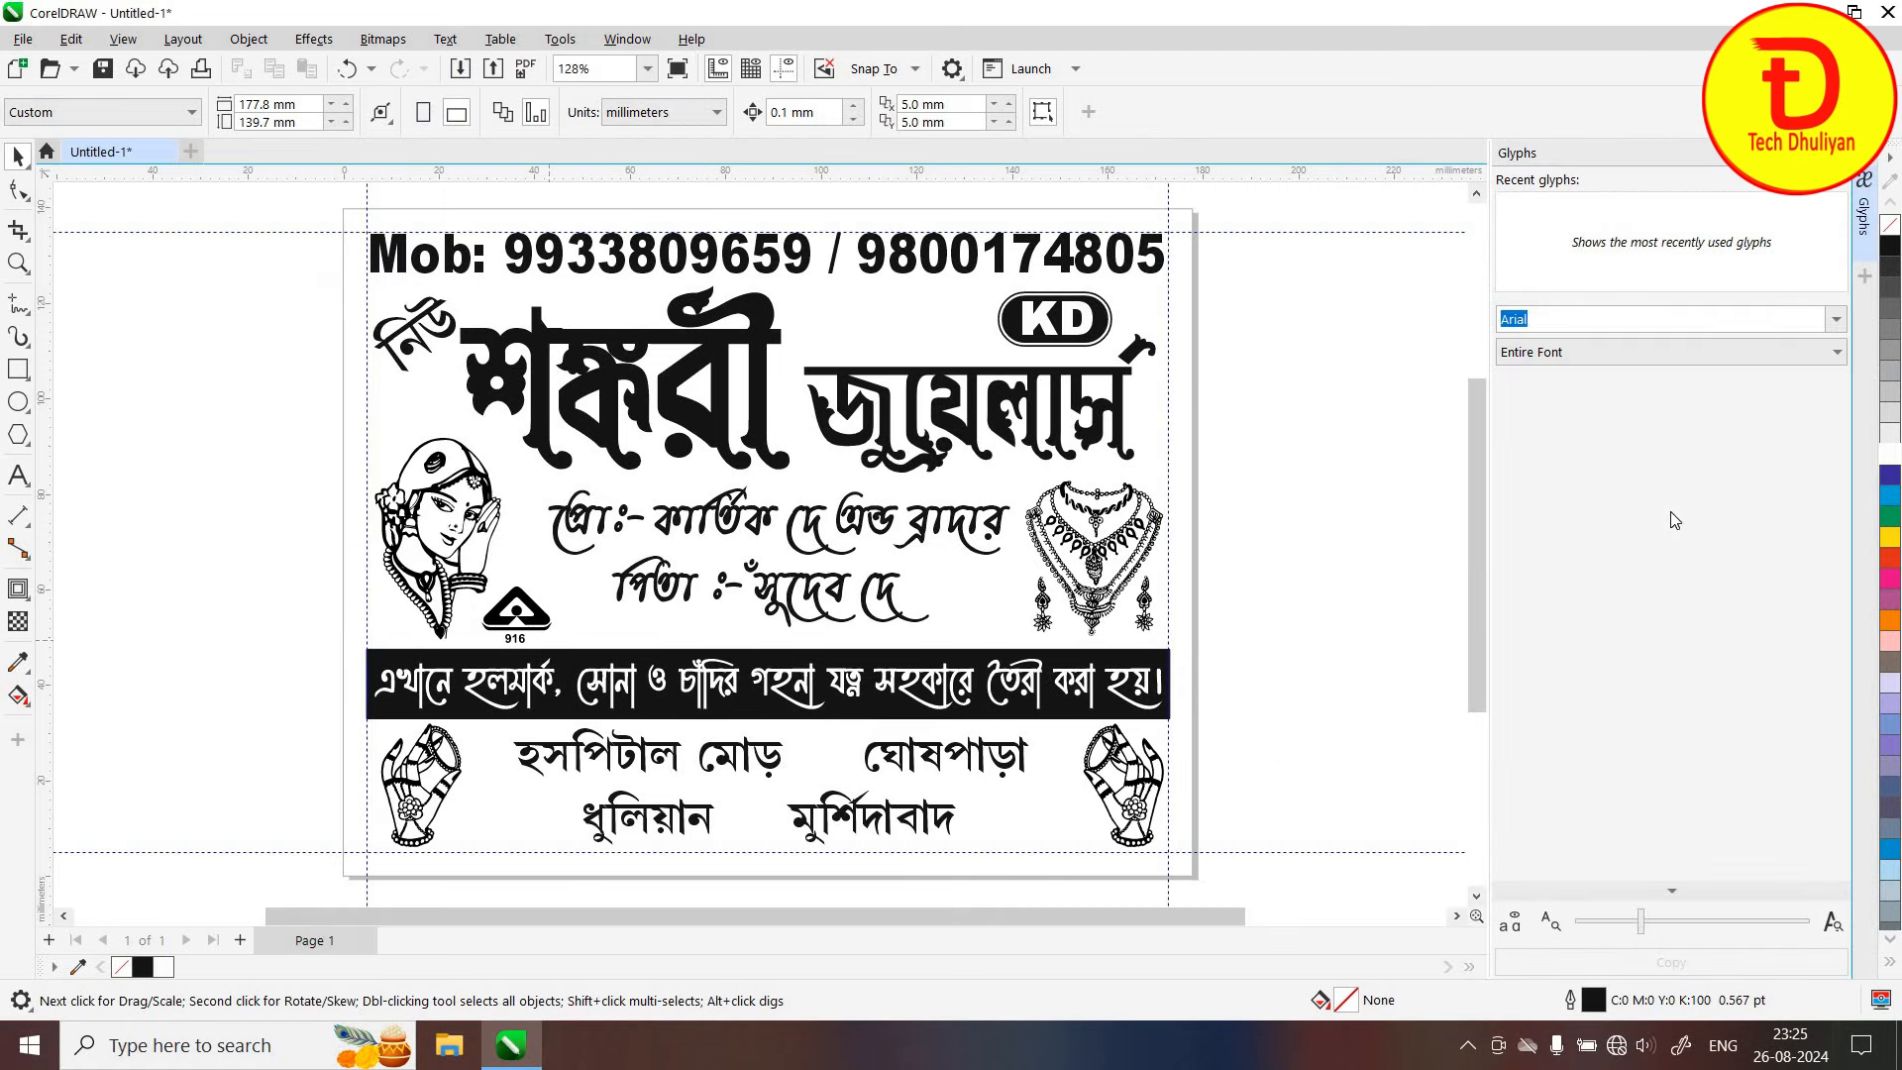
{"action": "left_click", "coordinate": [1836, 323]}
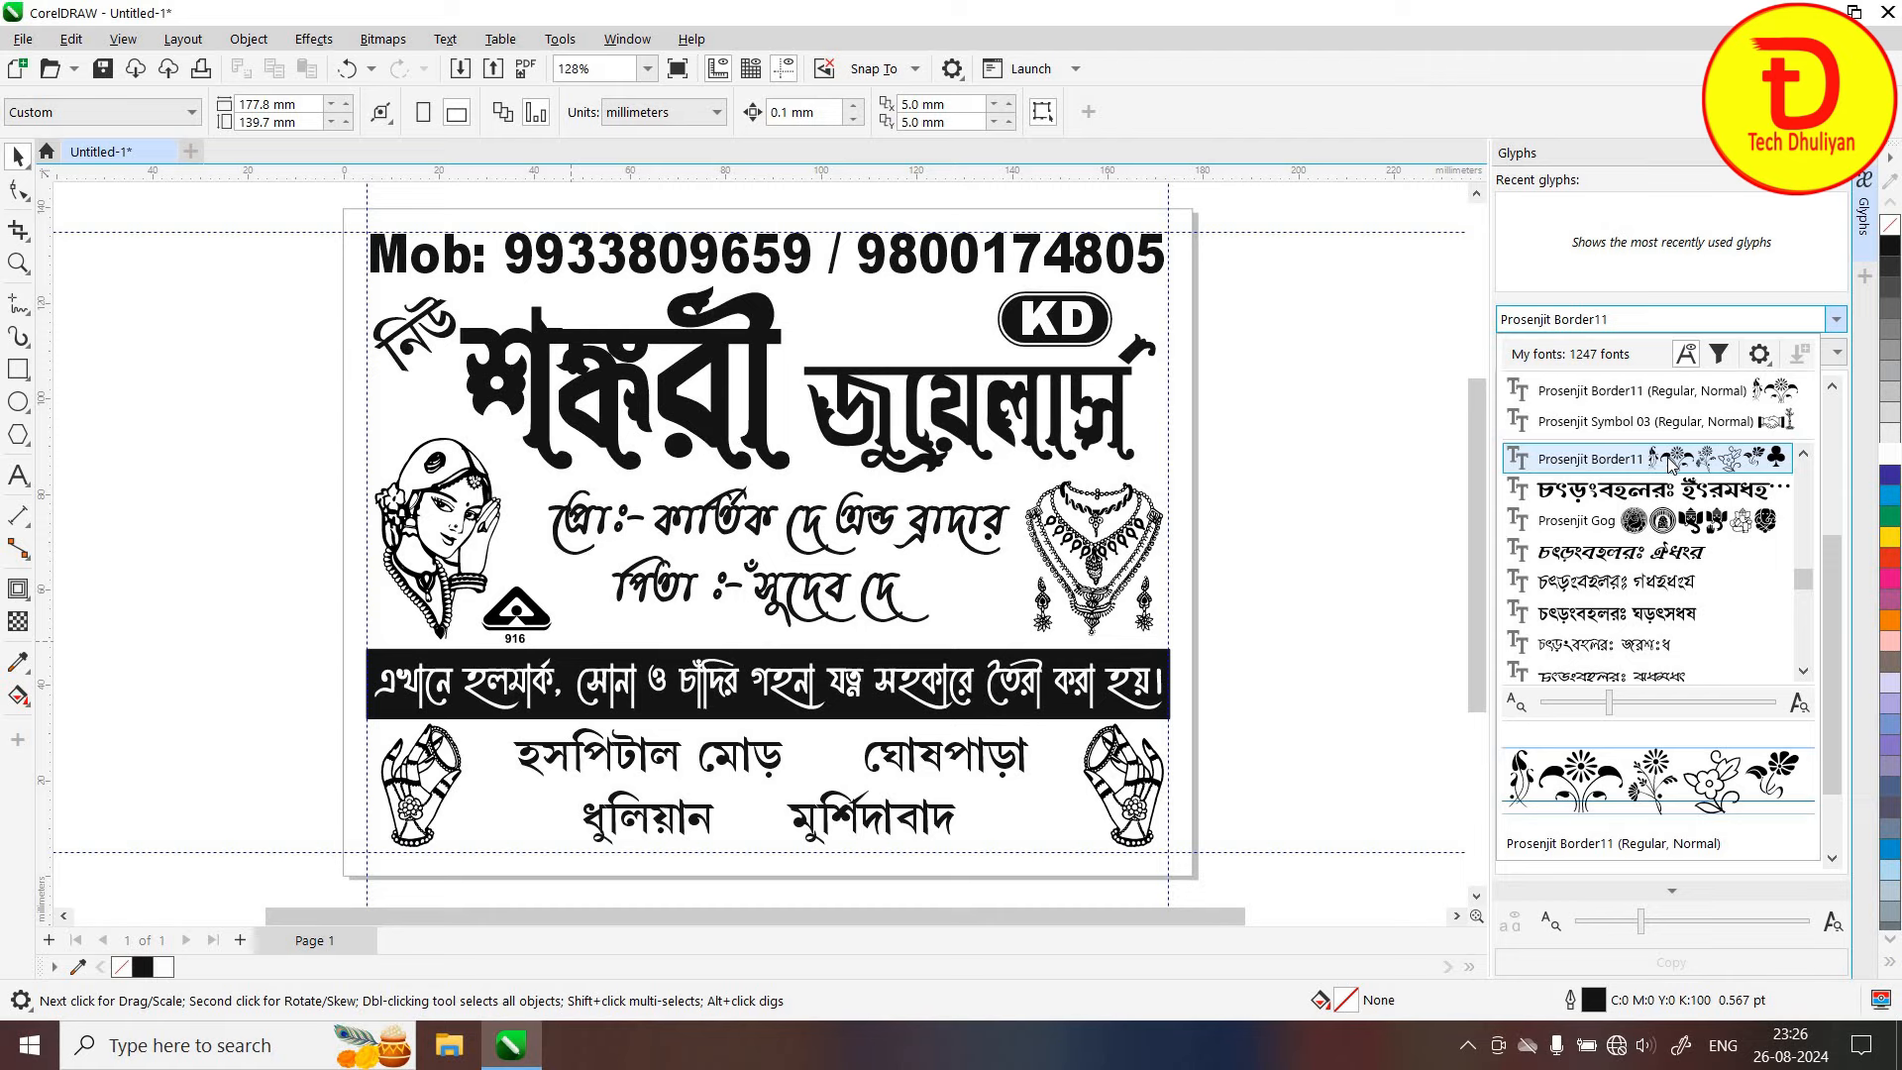
{"action": "left_click", "coordinate": [1671, 462]}
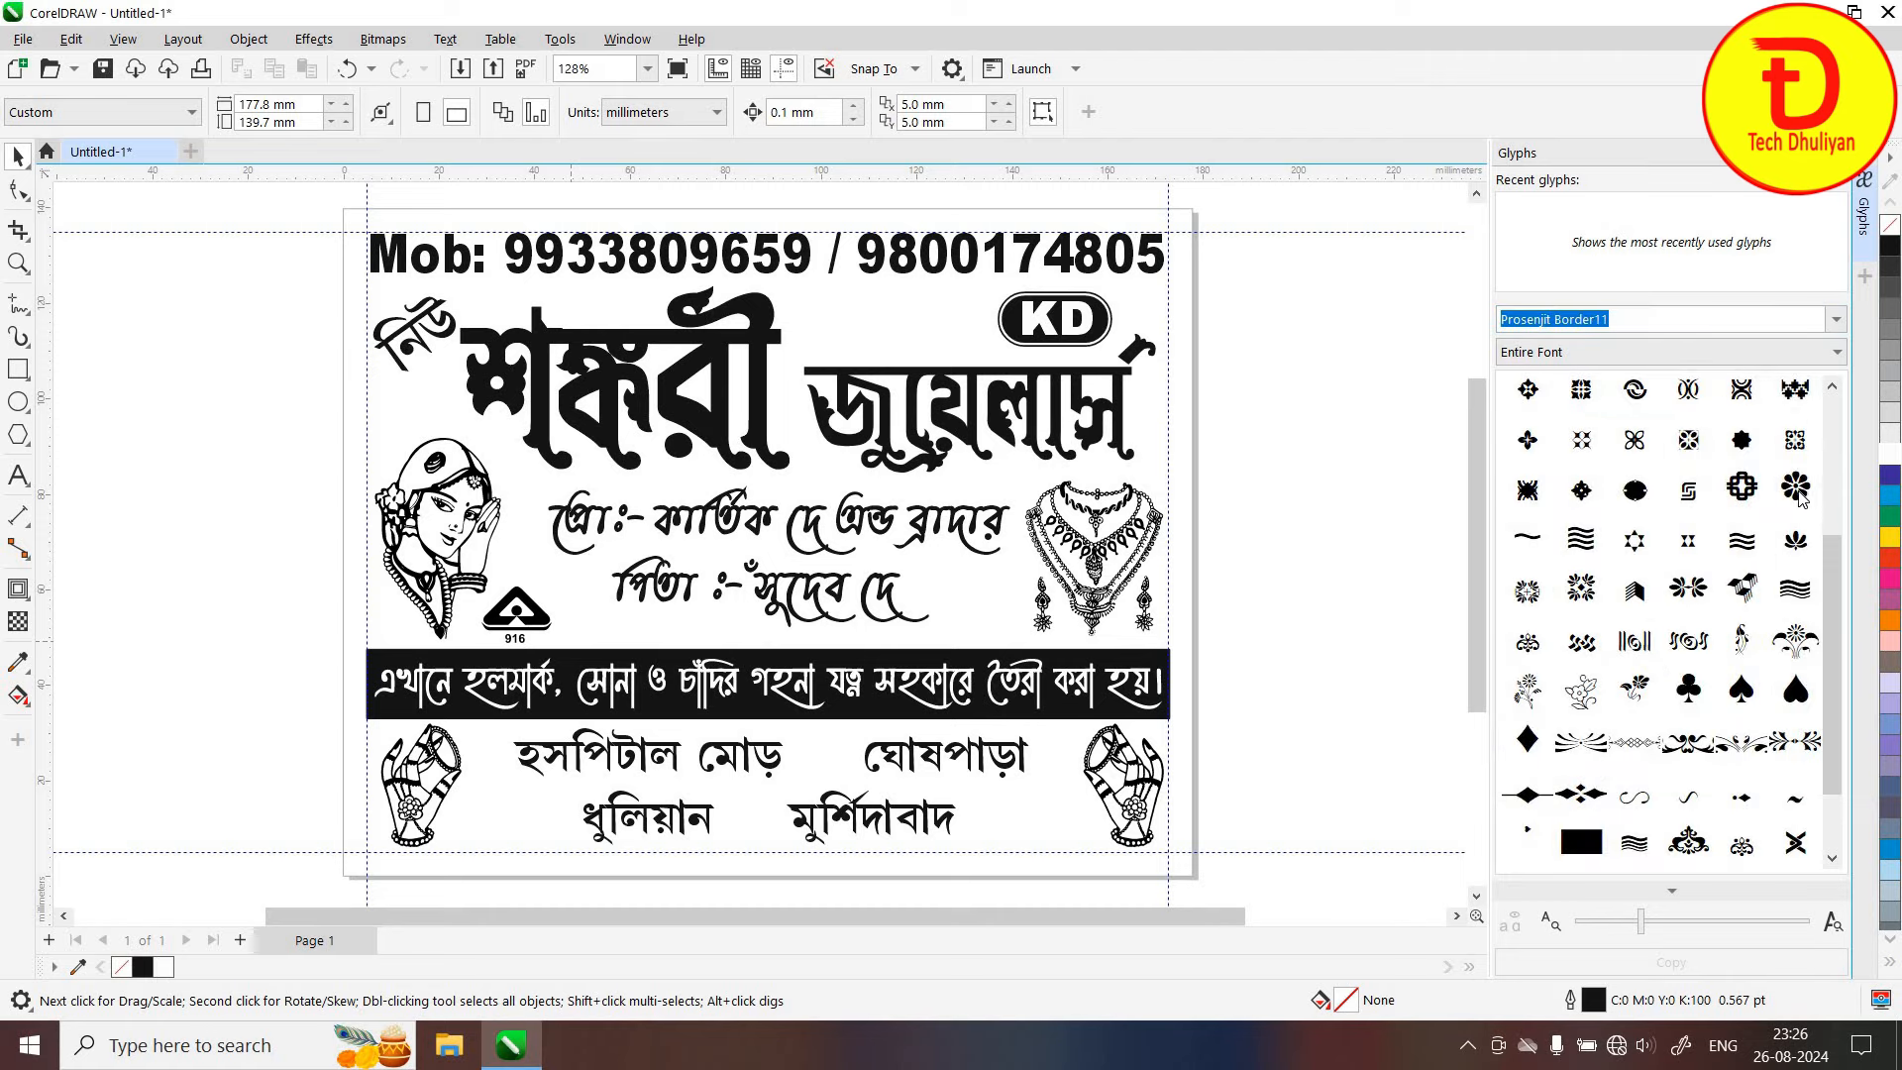
{"action": "left_click_drag", "start_coordinate": [1502, 596], "coordinate": [795, 763]}
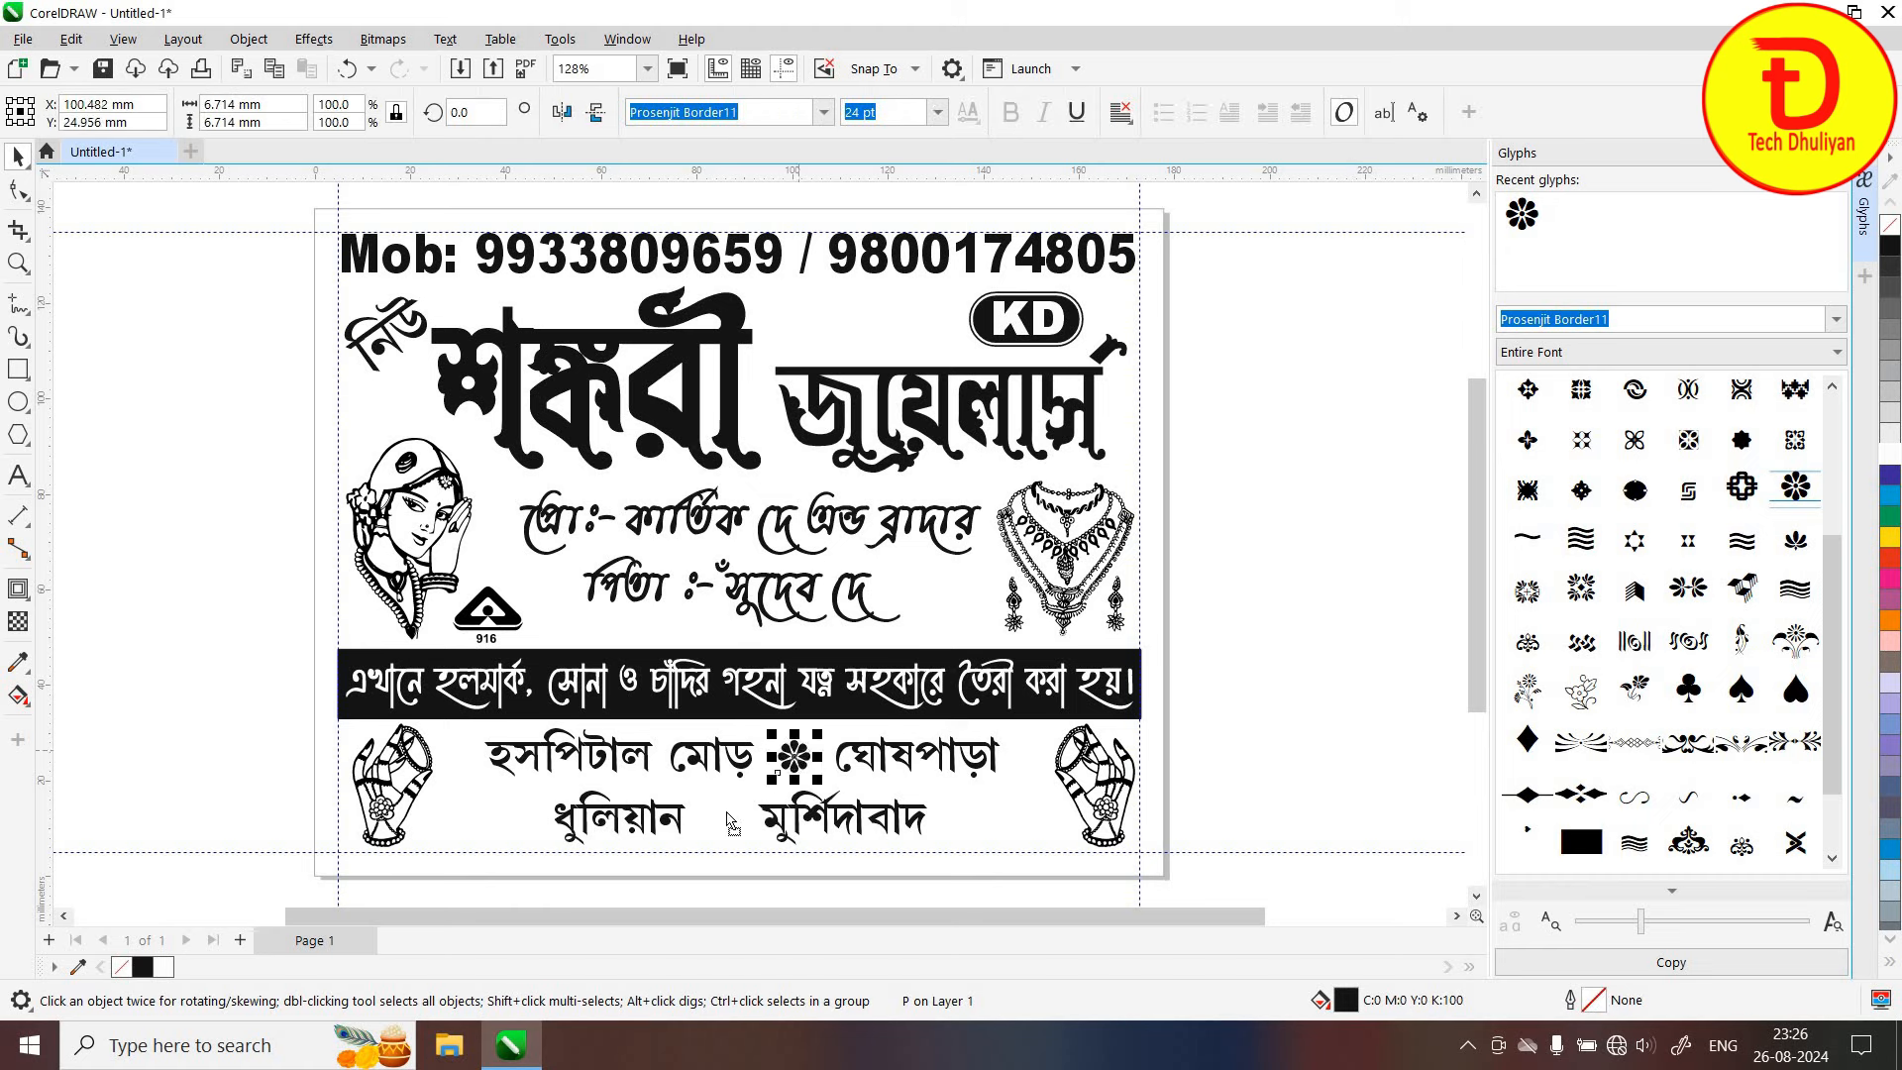
{"action": "key", "text": "ctrl+v"}
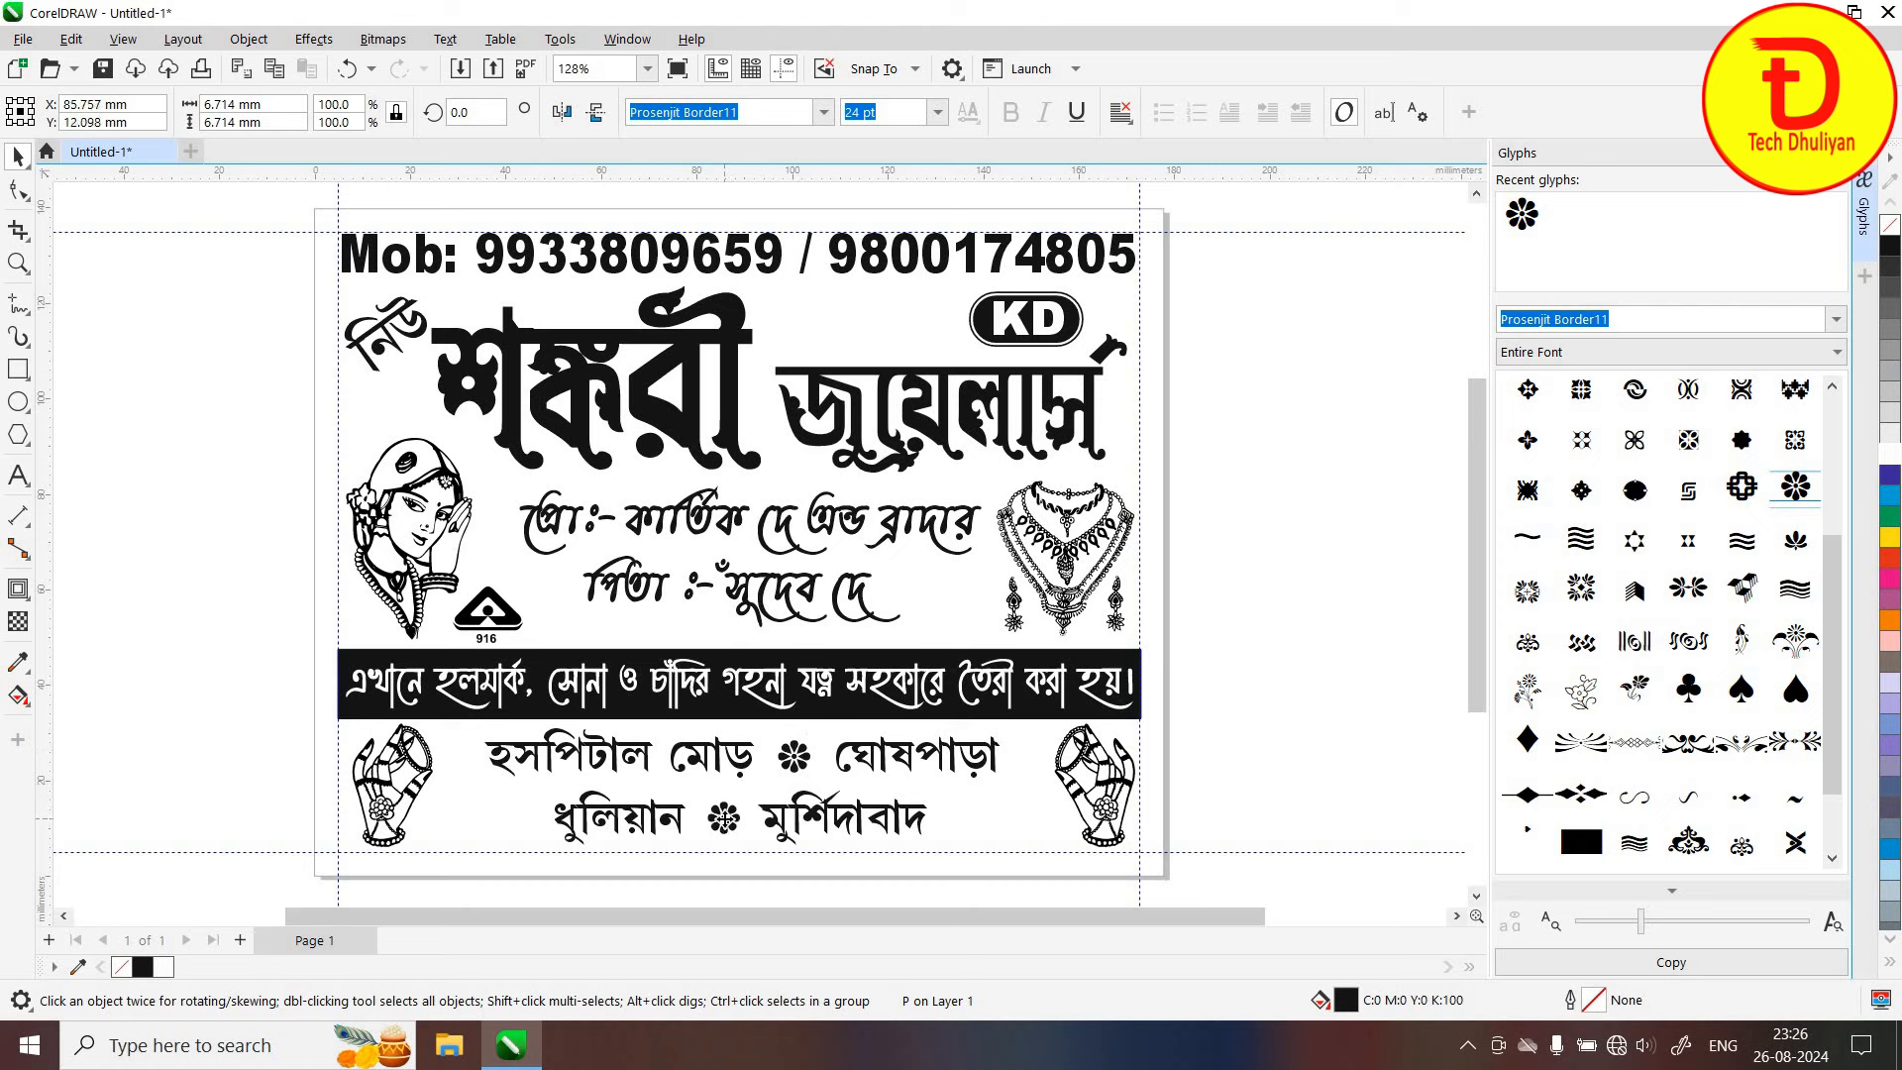
{"action": "left_click", "coordinate": [1276, 752]}
{"action": "left_click", "coordinate": [1831, 198]}
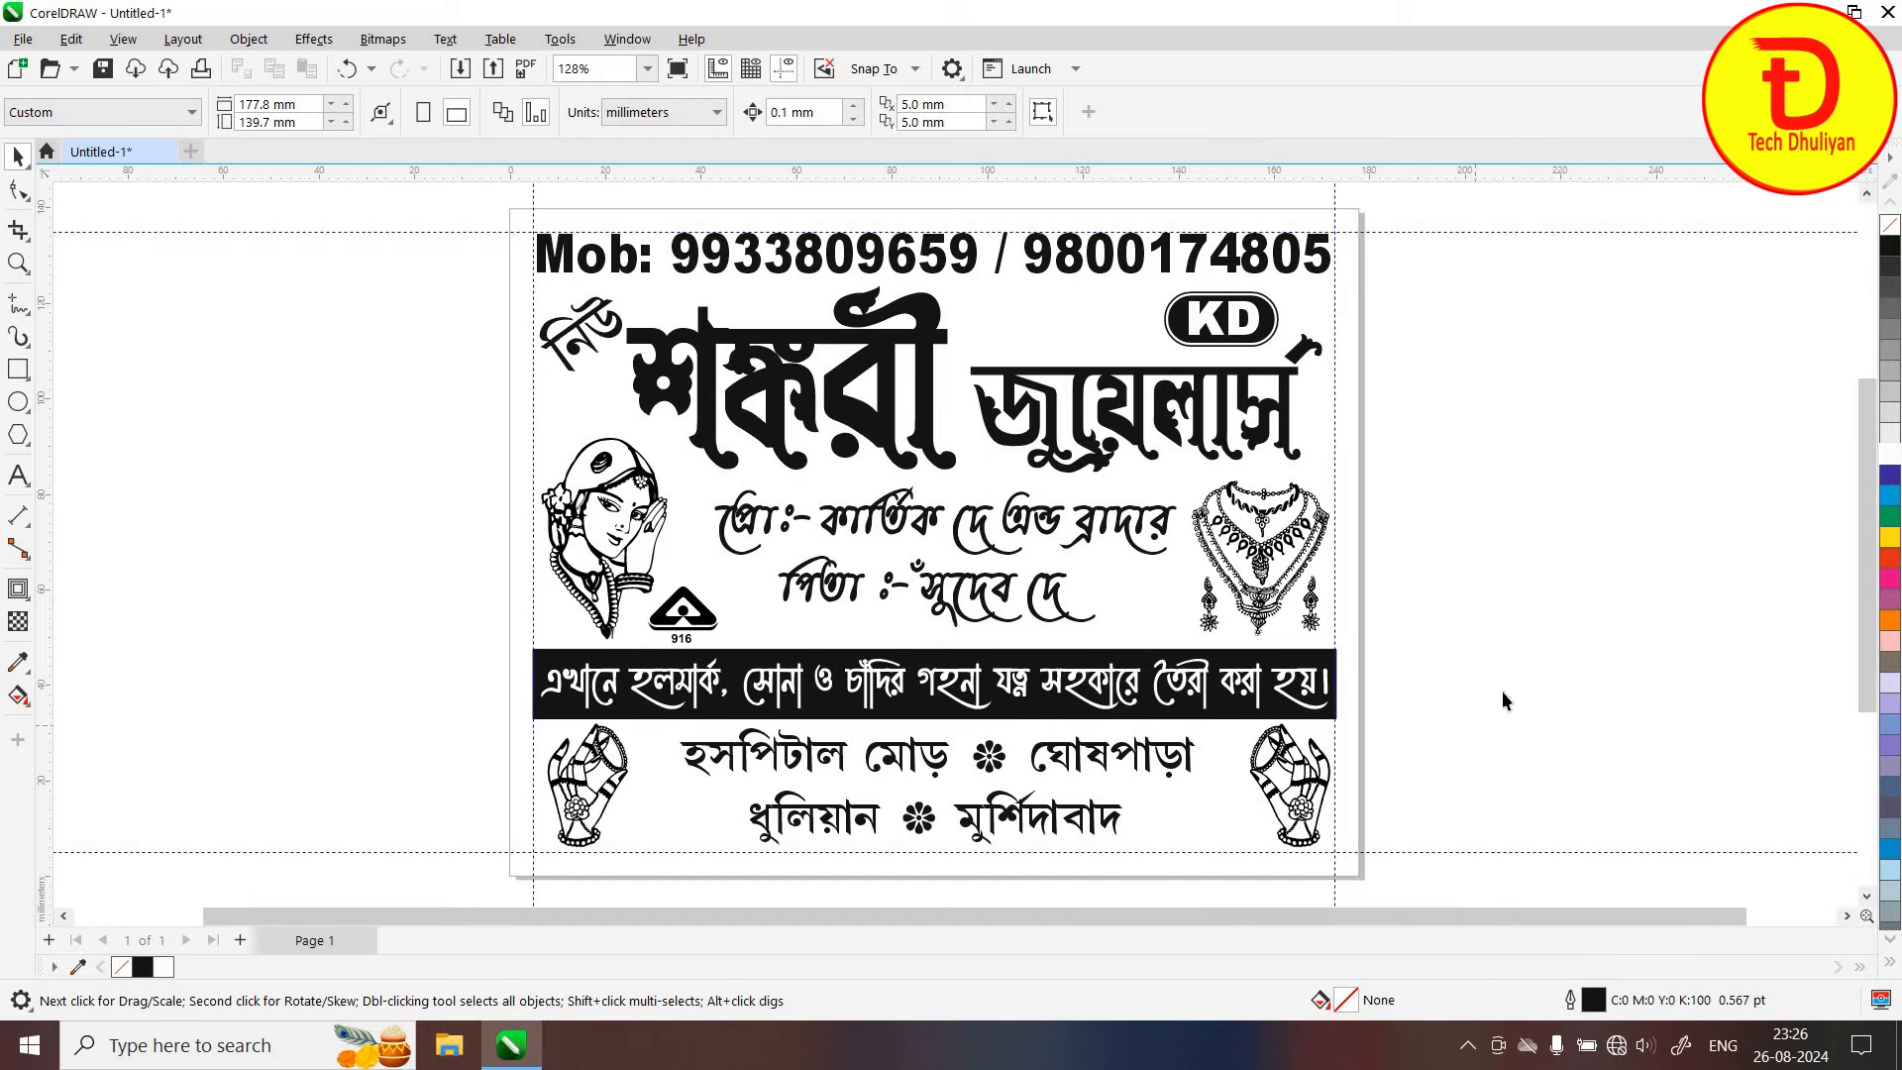